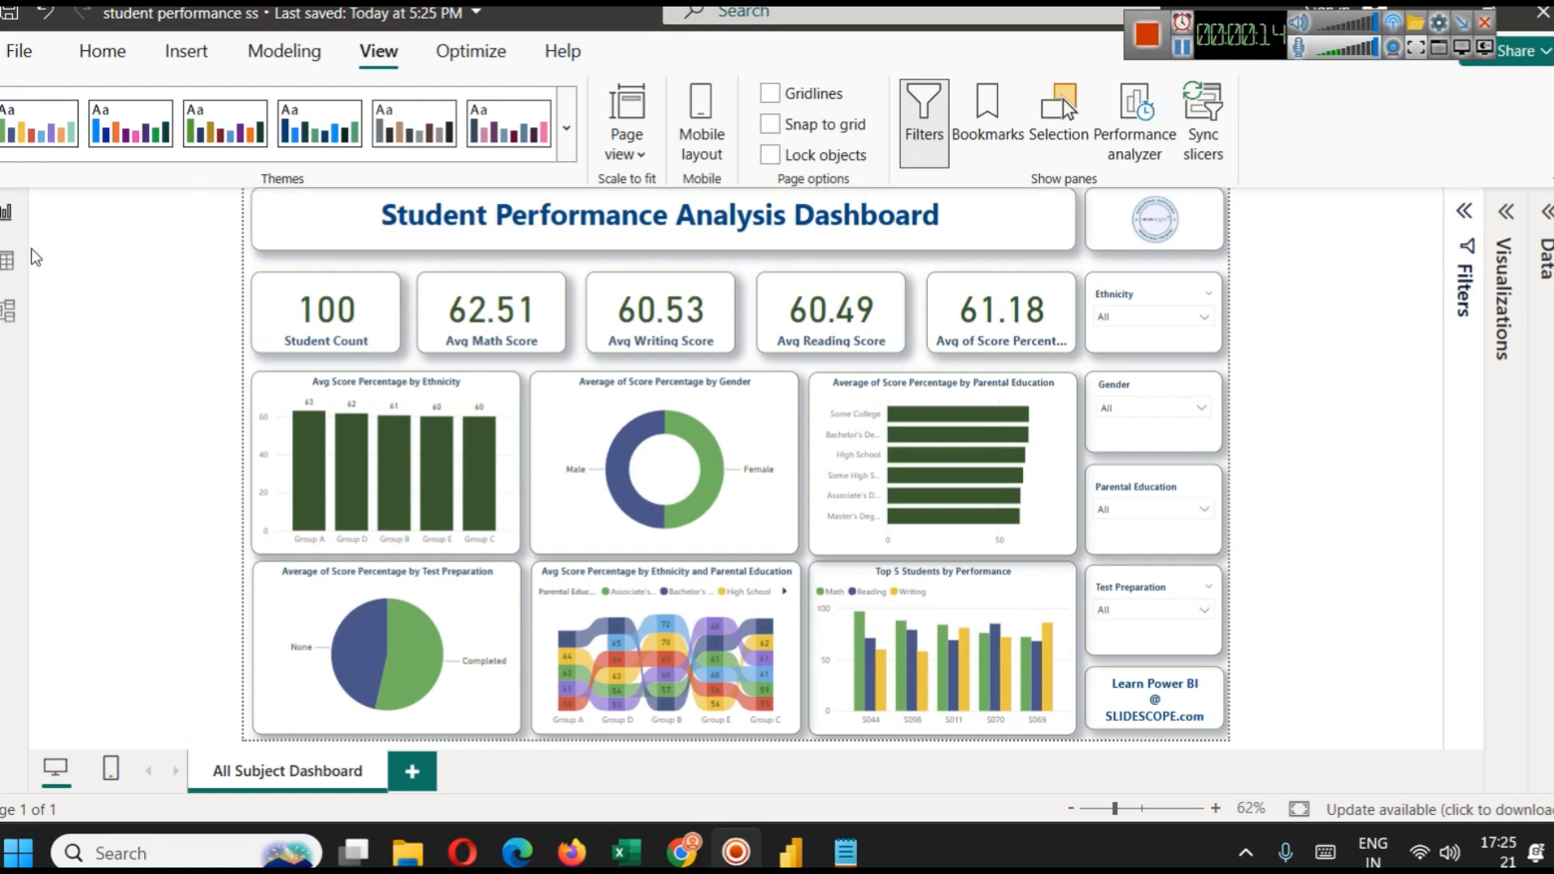
Review the rows of the marks table and the formula behind its Score Percentage column.
left_click(7, 263)
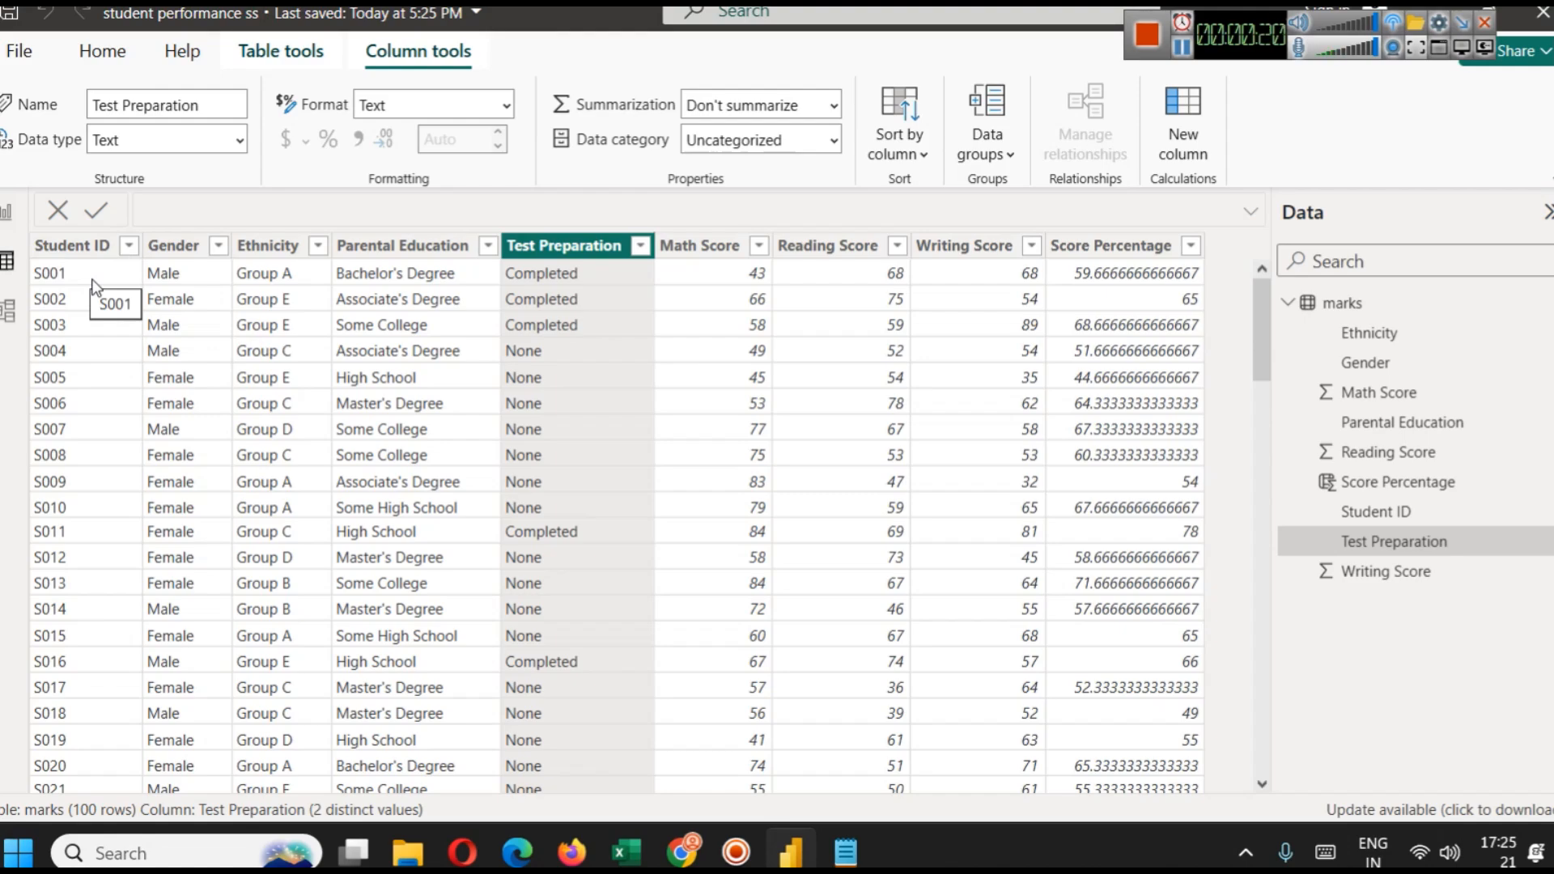
left_click(9, 215)
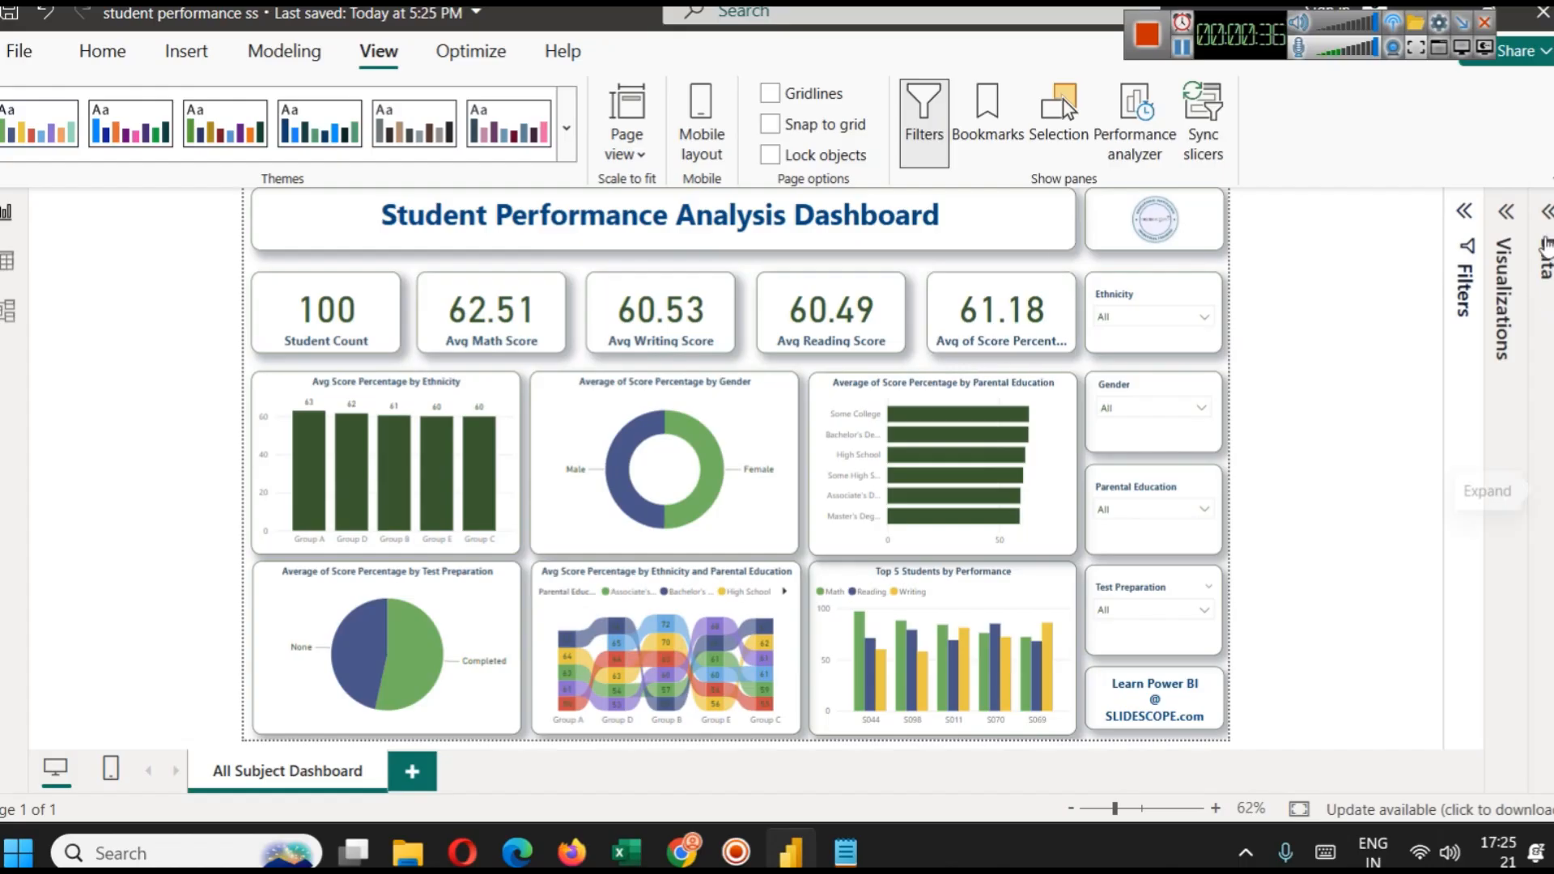
left_click(1547, 250)
left_click(1488, 482)
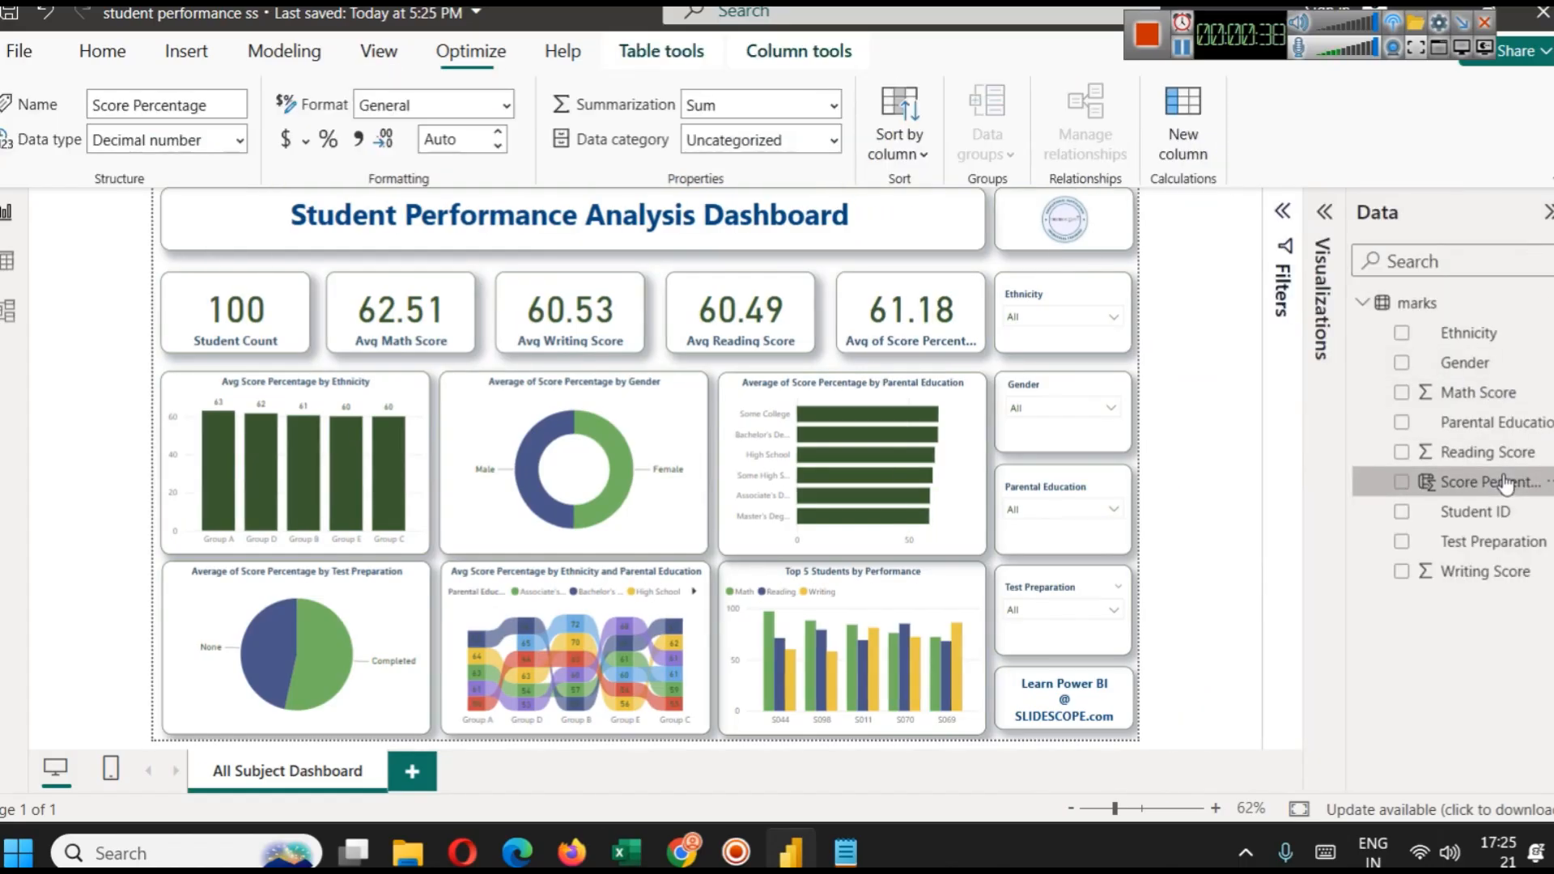
left_click(1282, 212)
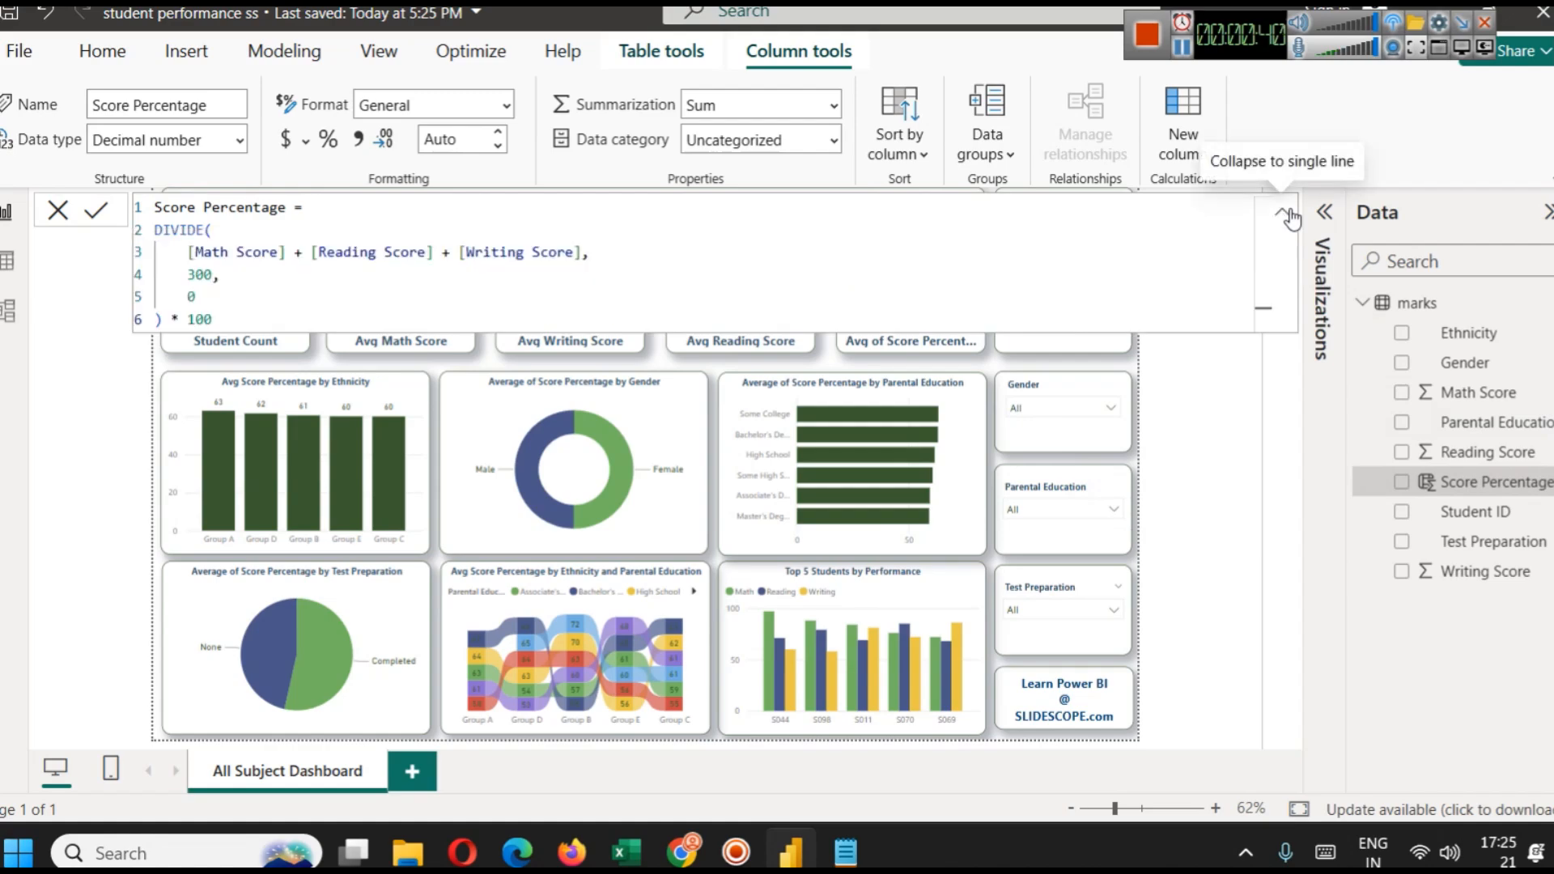
left_click(1221, 485)
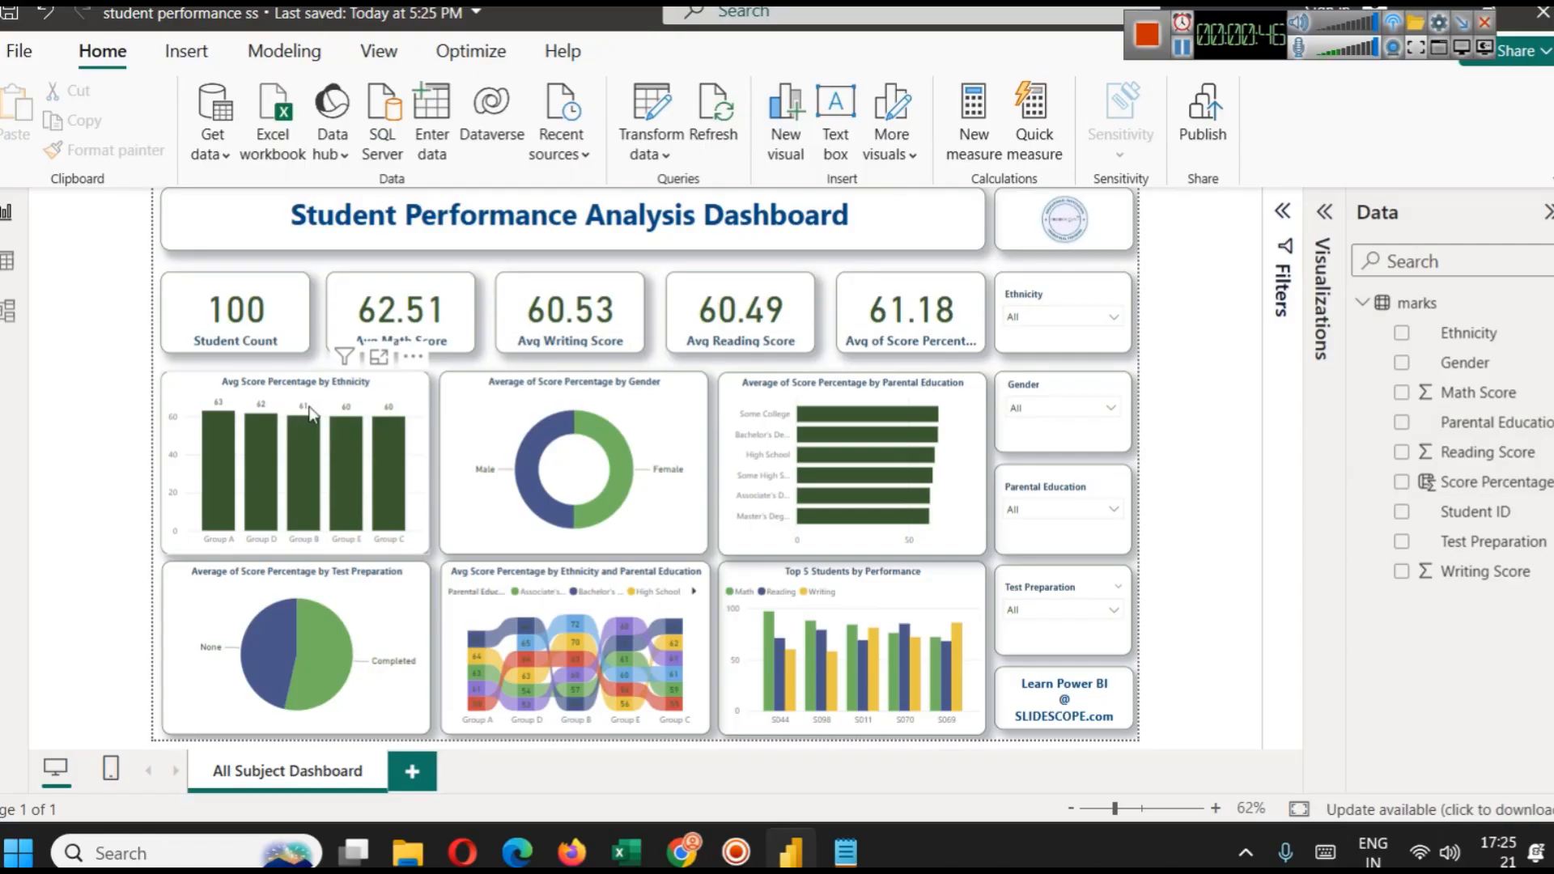
Examine the charts of average score percentage by gender, parental education and test preparation.
left_click(621, 418)
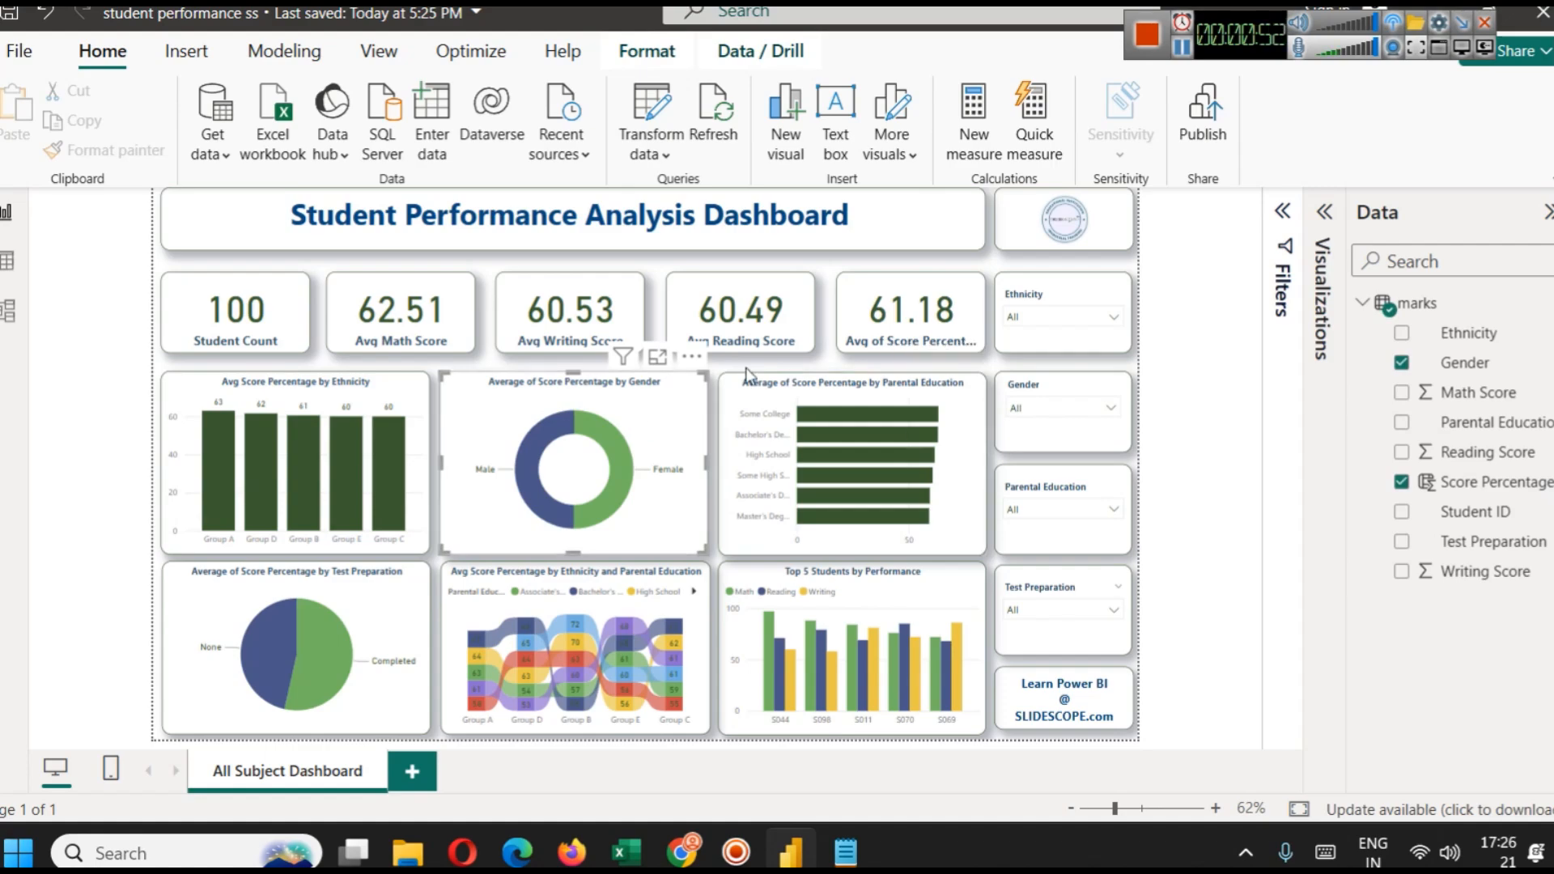
mouse_move(826, 418)
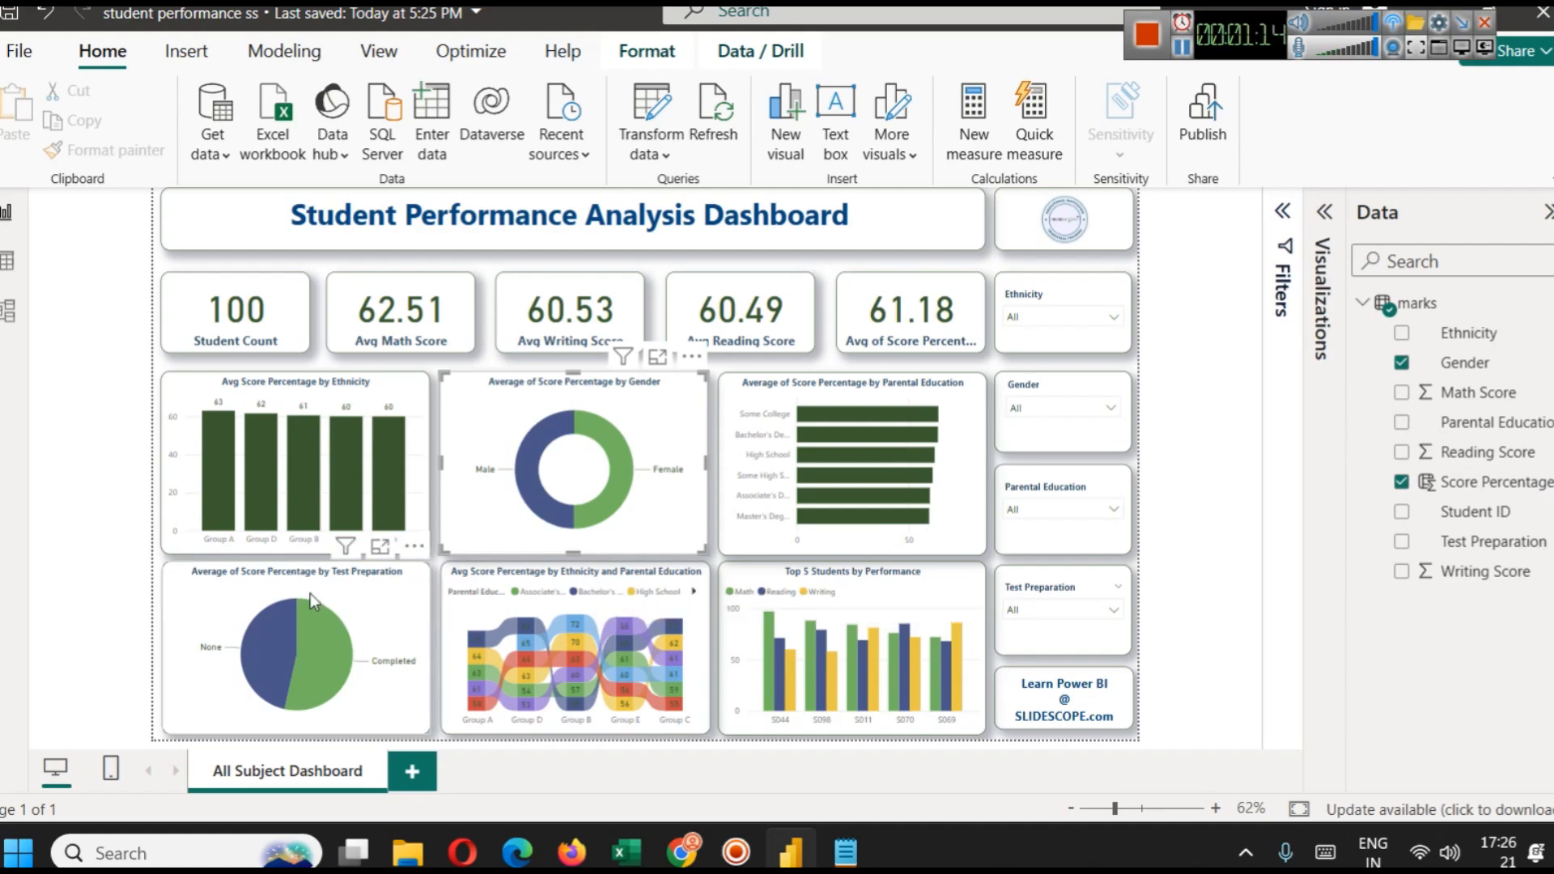
mouse_move(318, 657)
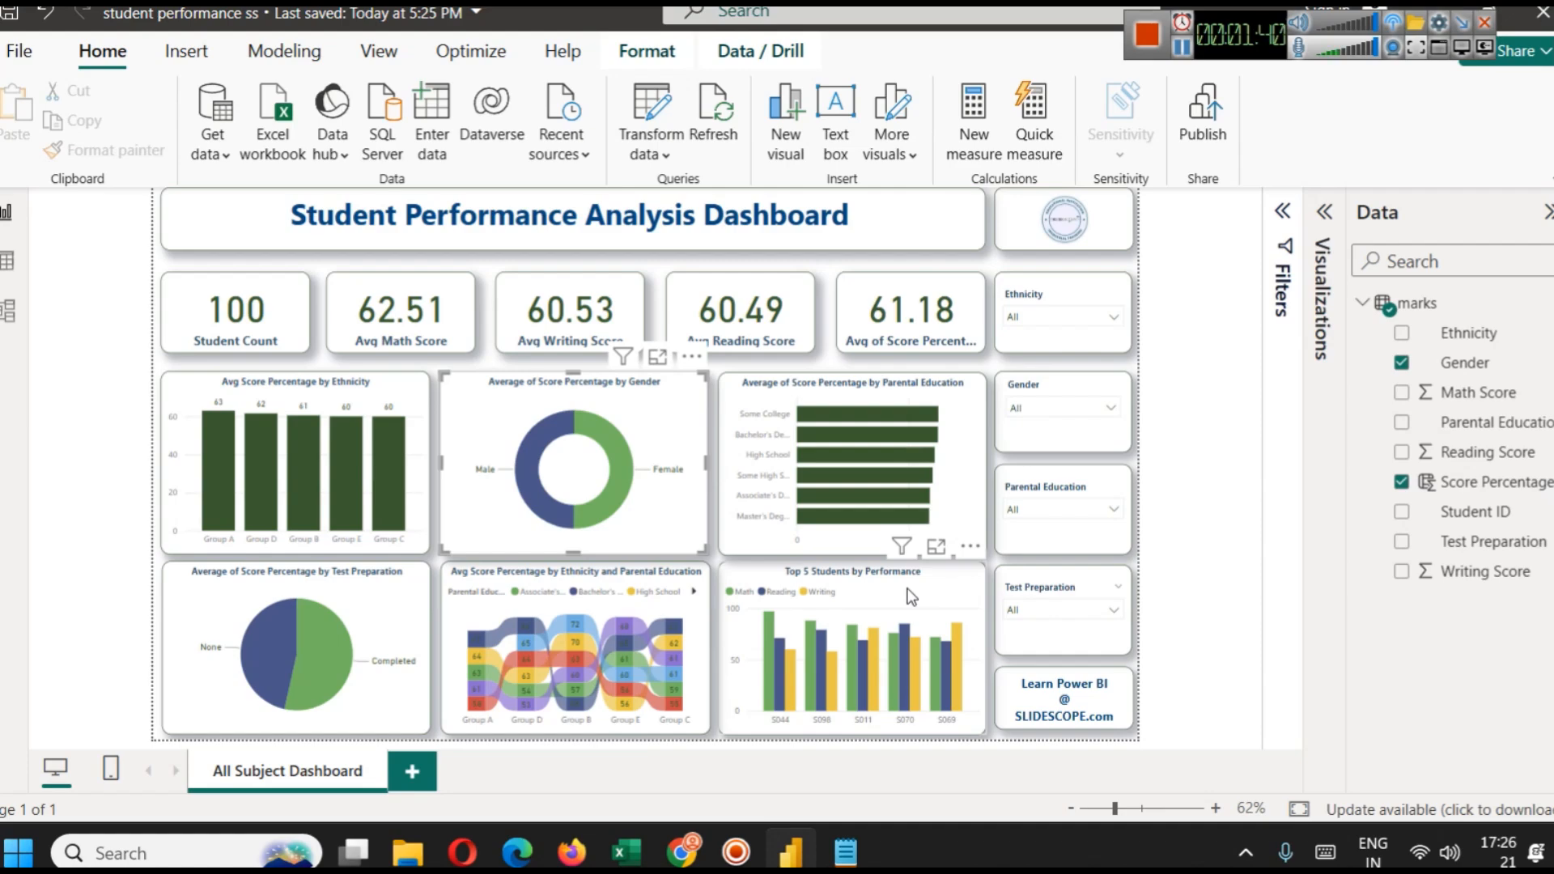
Filter the dashboard to students whose Test Preparation is Completed.
left_click(1027, 614)
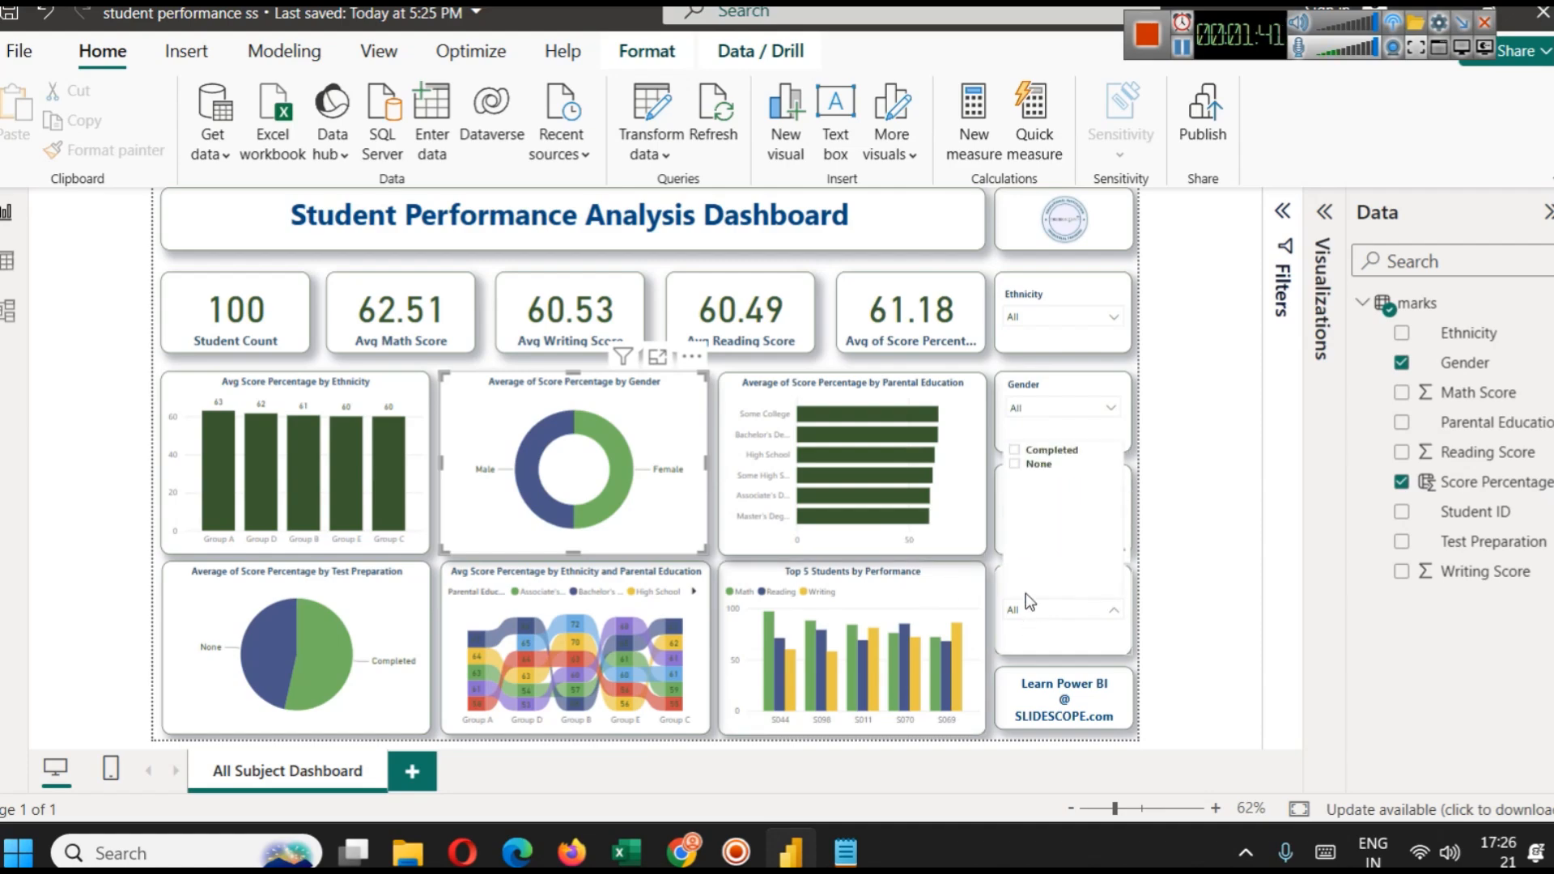
left_click(1039, 464)
left_click(1044, 450)
left_click(1188, 504)
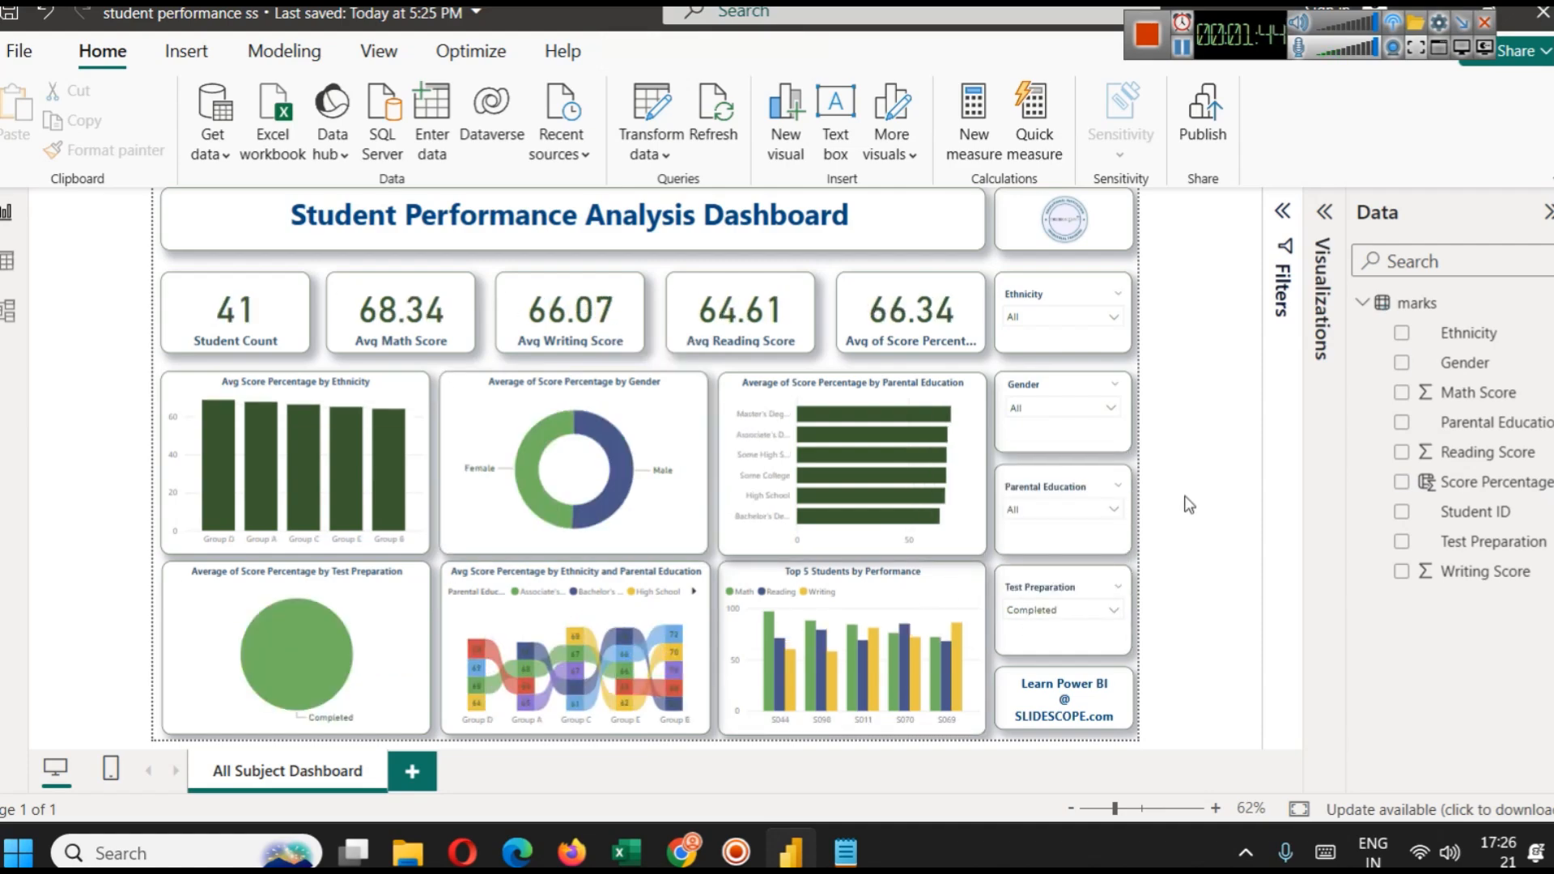
Filter the dashboard to Gender Male and hide the expanded ribbon and field list to enlarge the report canvas.
left_click(1077, 408)
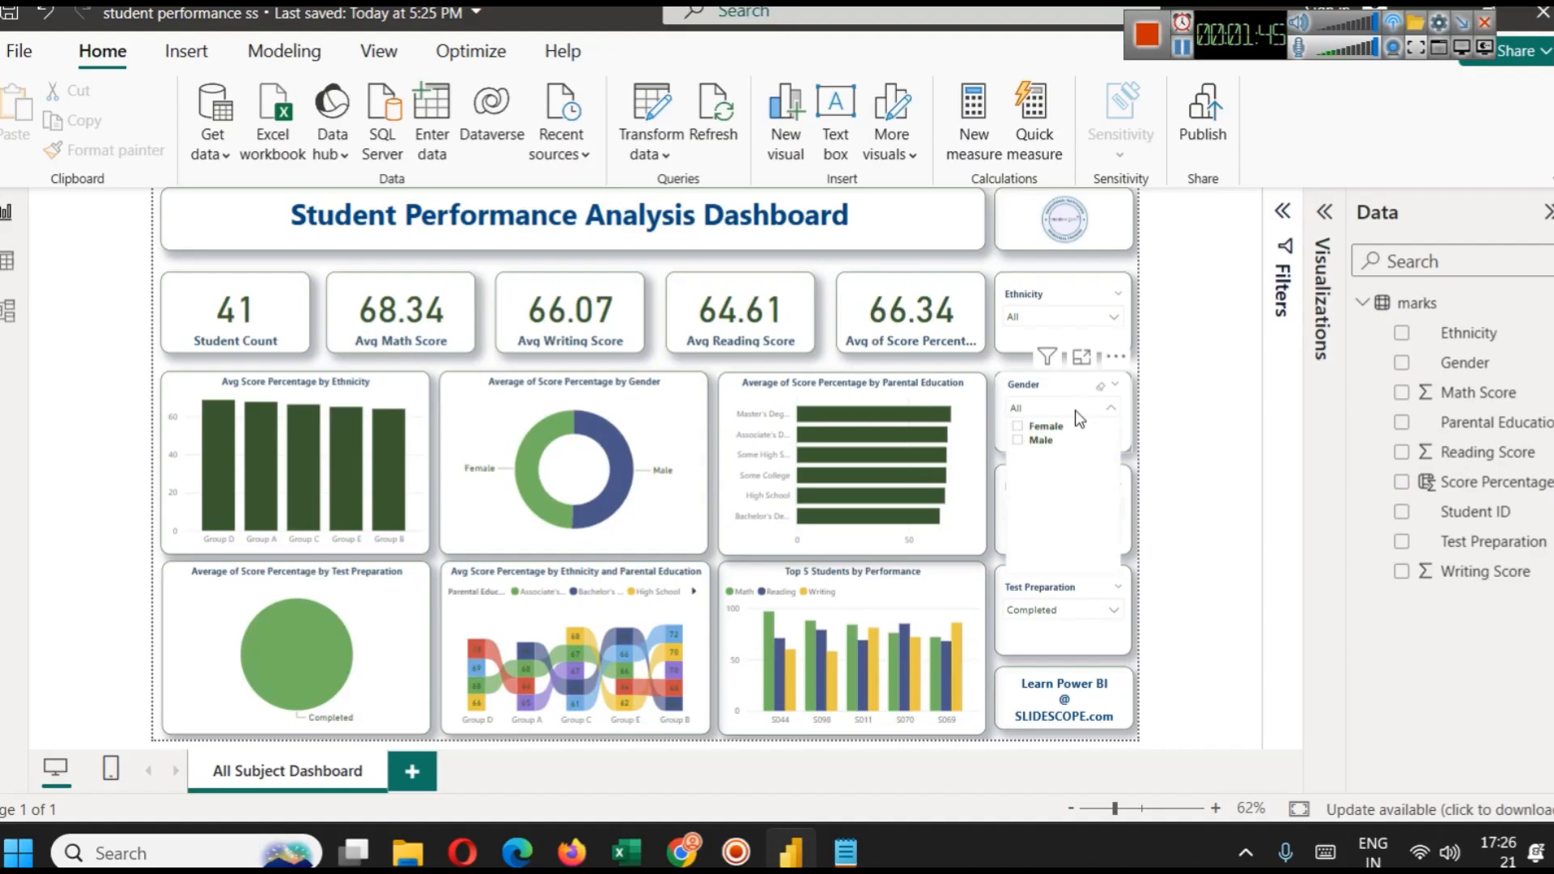
left_click(1038, 439)
left_click(1243, 441)
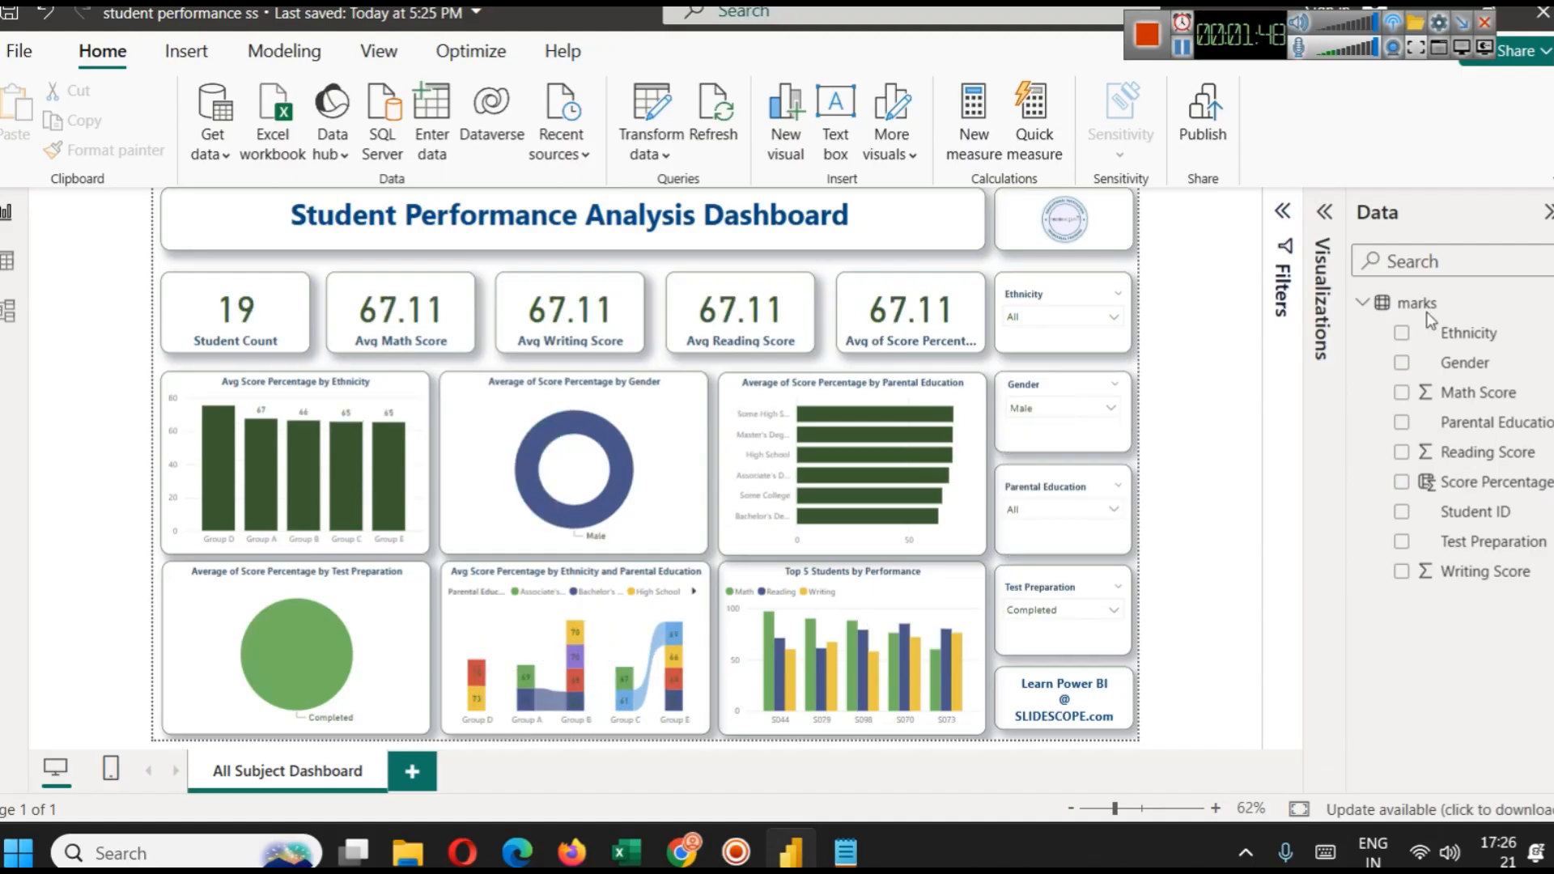
left_click(1549, 180)
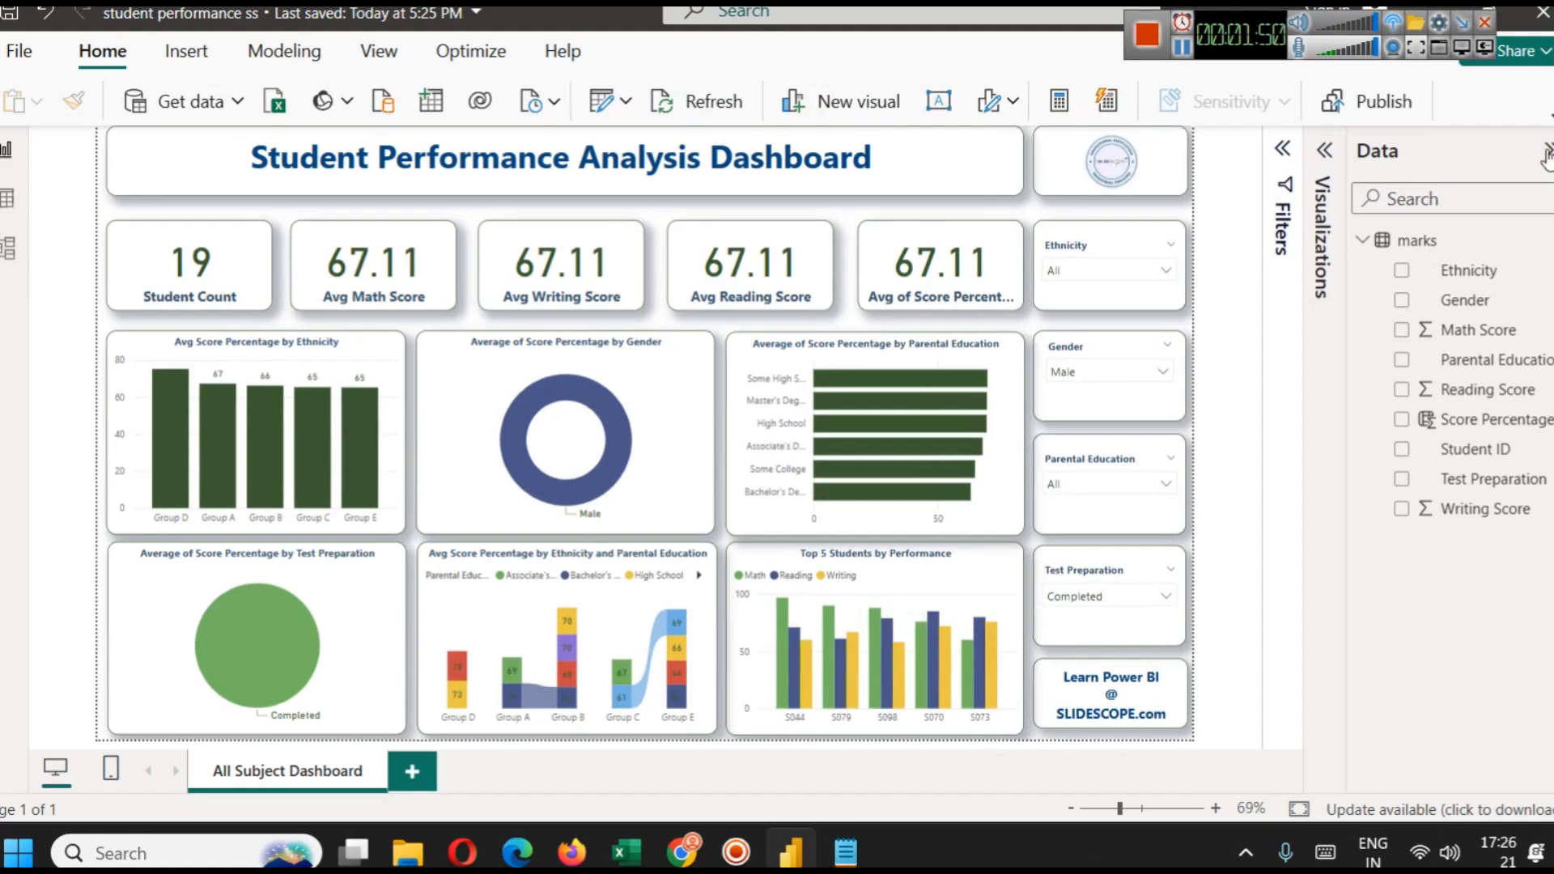
left_click(1548, 151)
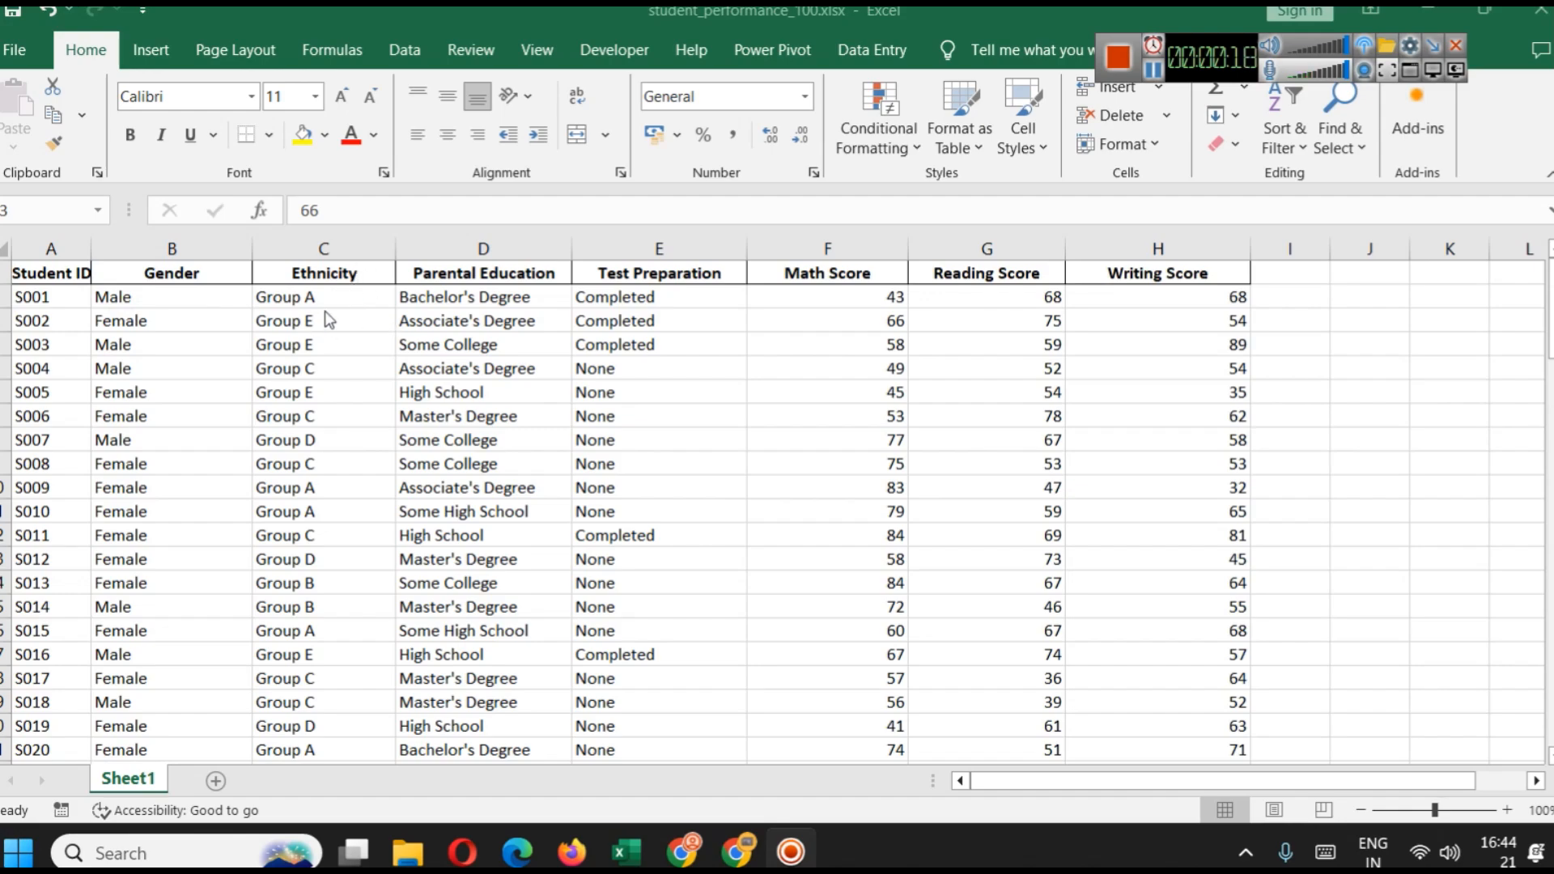
Review the Parental Education, Test Preparation, Math, Reading and Writing Score columns in the student_performance_100.xlsx workbook.
scroll(275, 468, "down", 5)
scroll(332, 623, "up", 5)
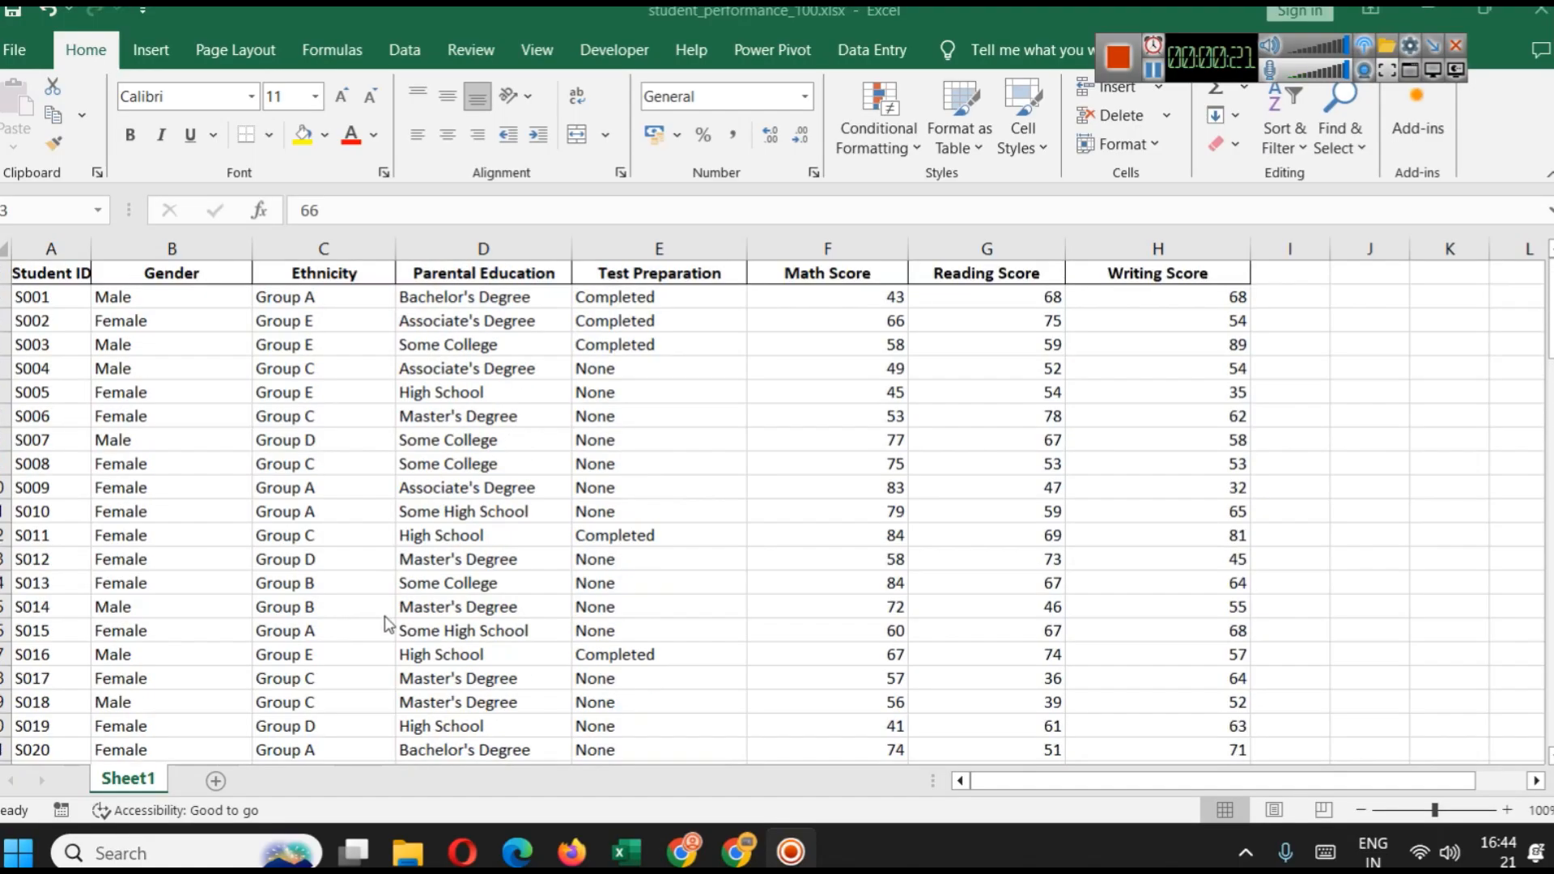
left_click(533, 240)
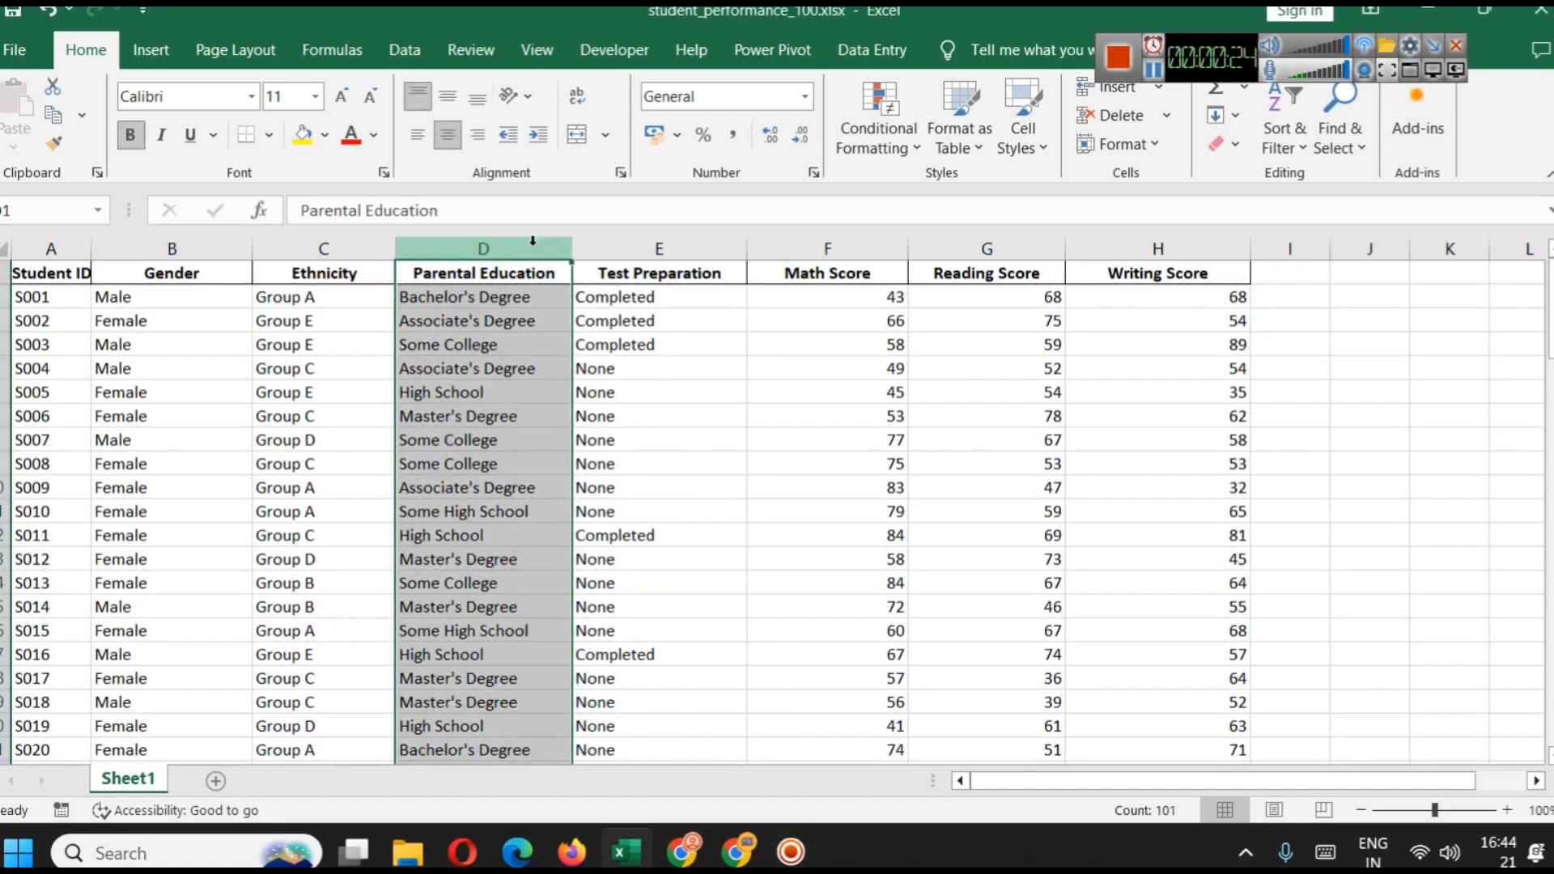
left_click(611, 241)
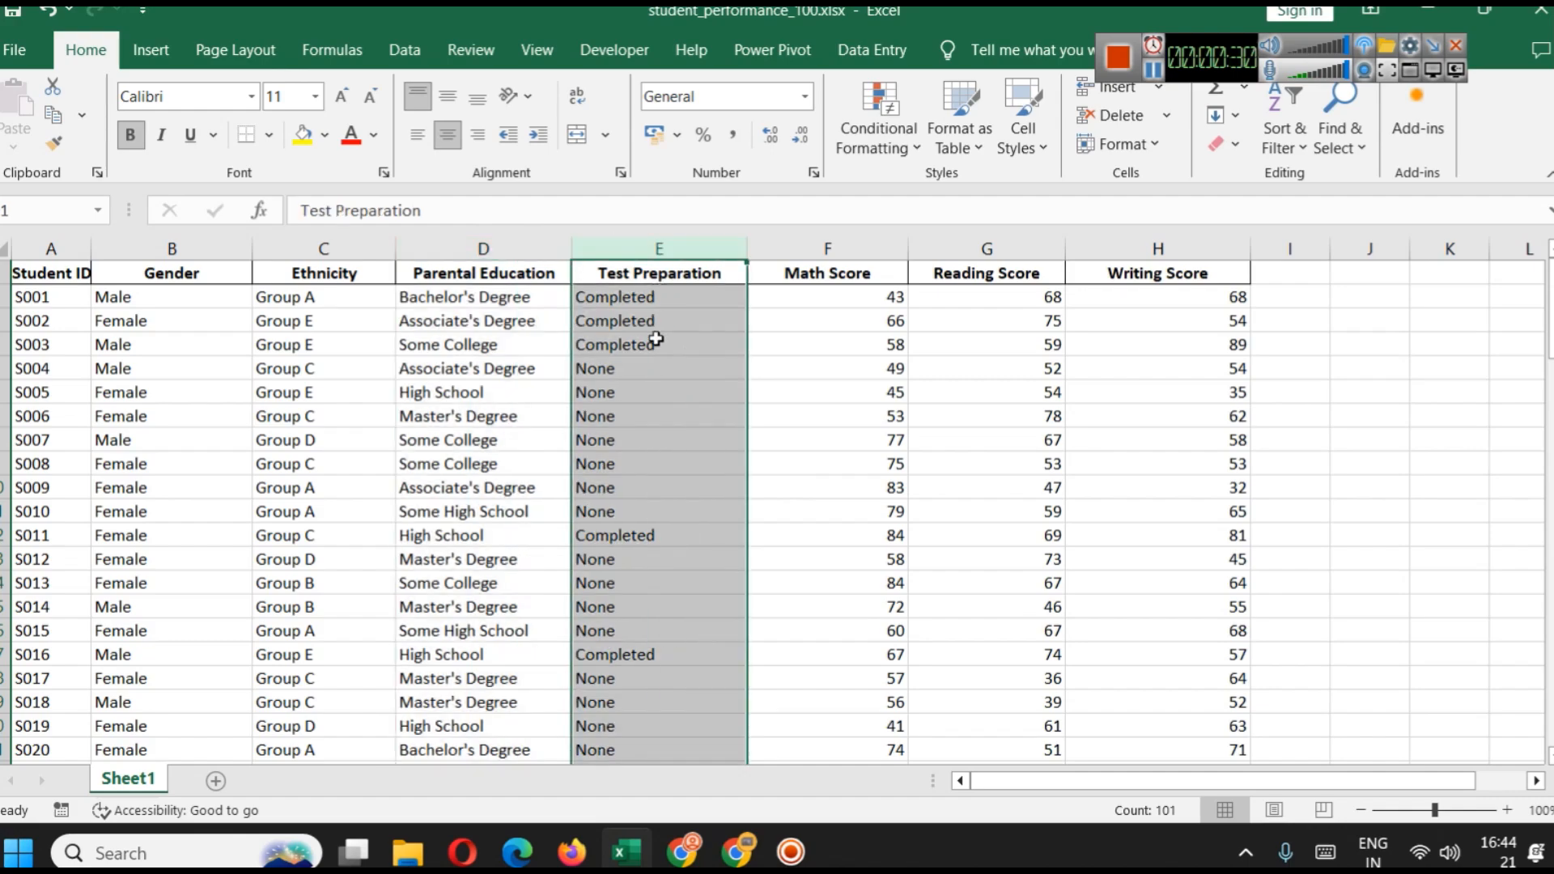
left_click(823, 245)
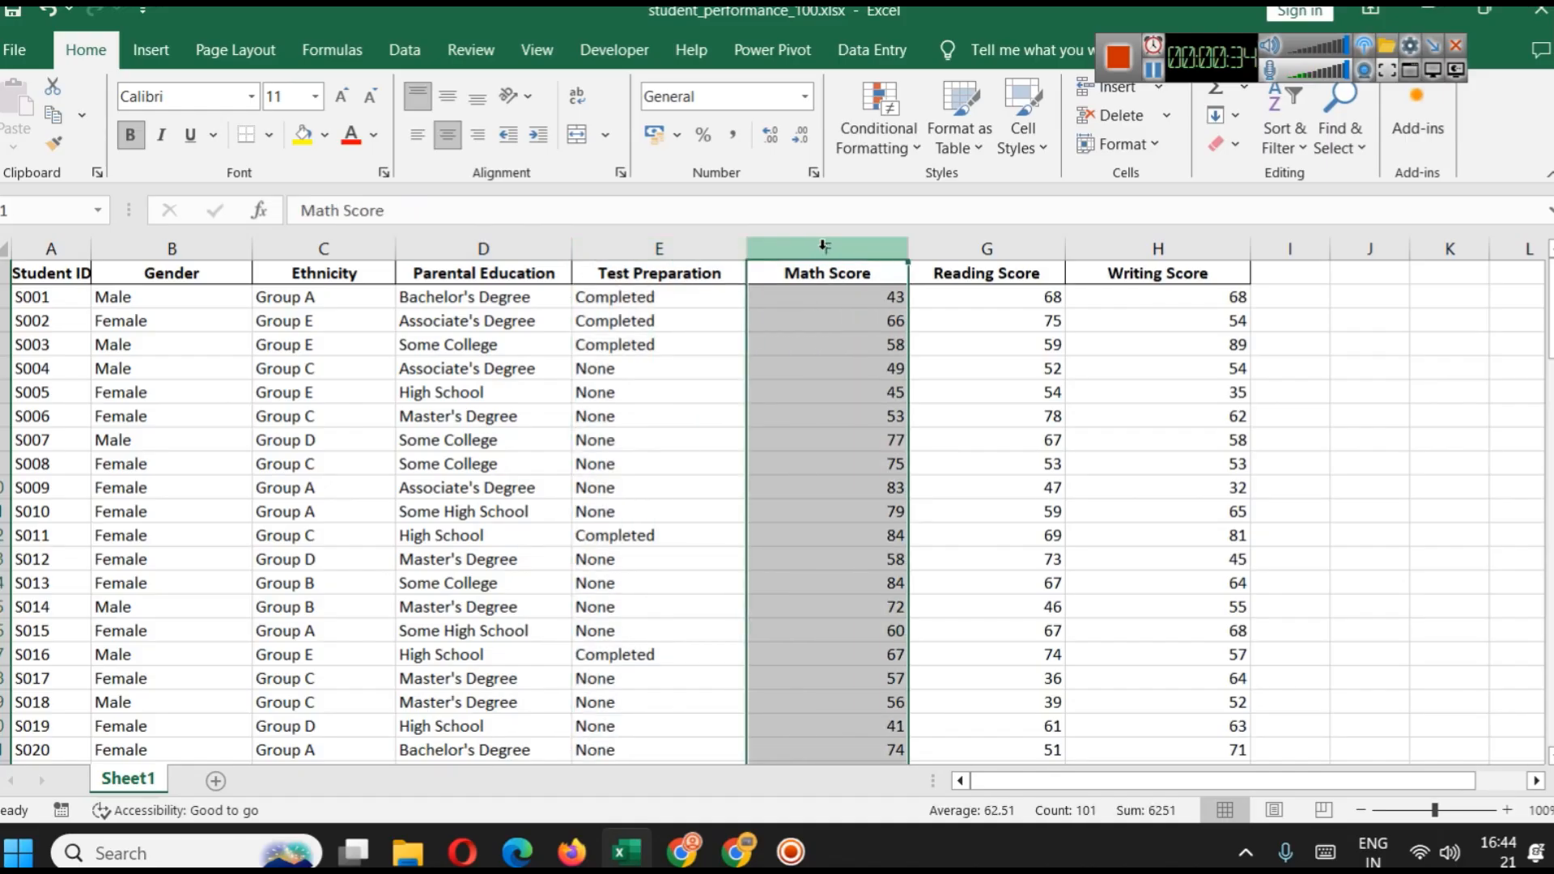
left_click(982, 245)
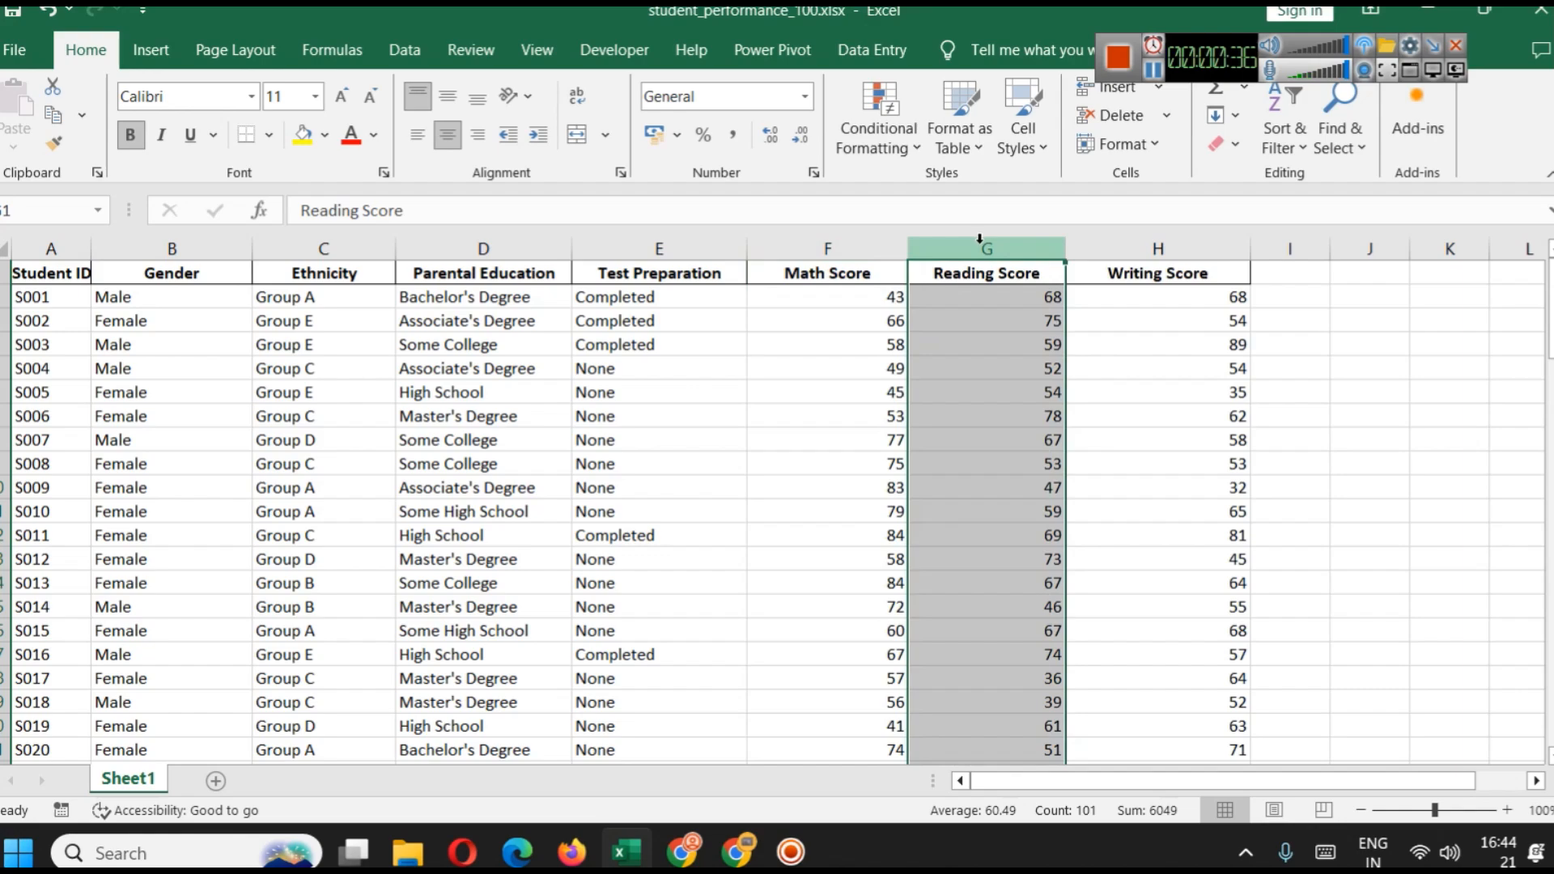
left_click(1165, 245)
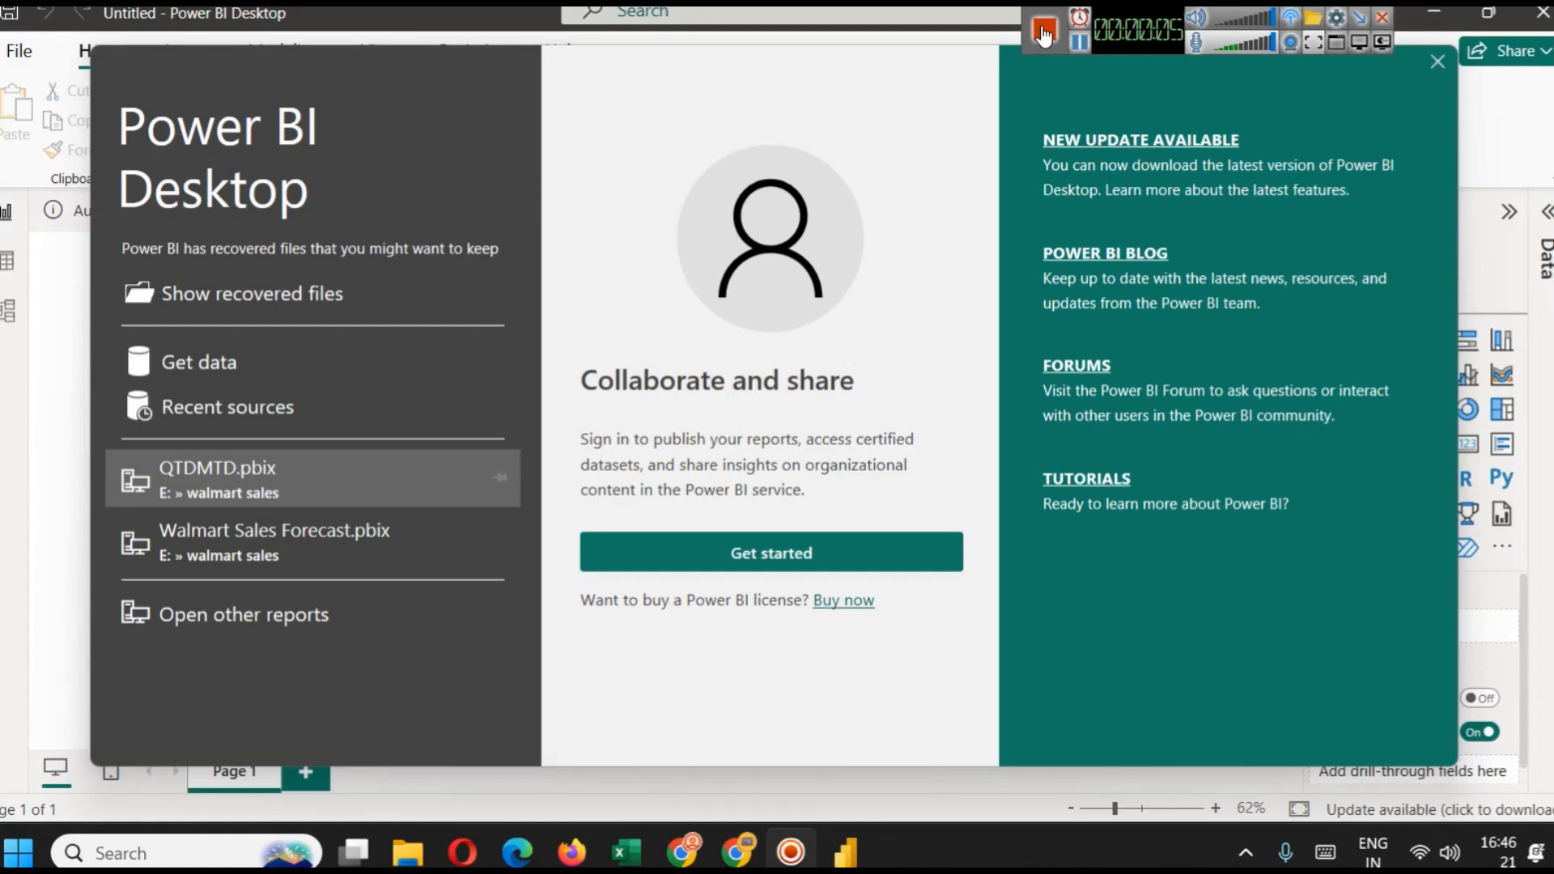
Dismiss the start screen and remove the auto-recovered files.
left_click(1437, 62)
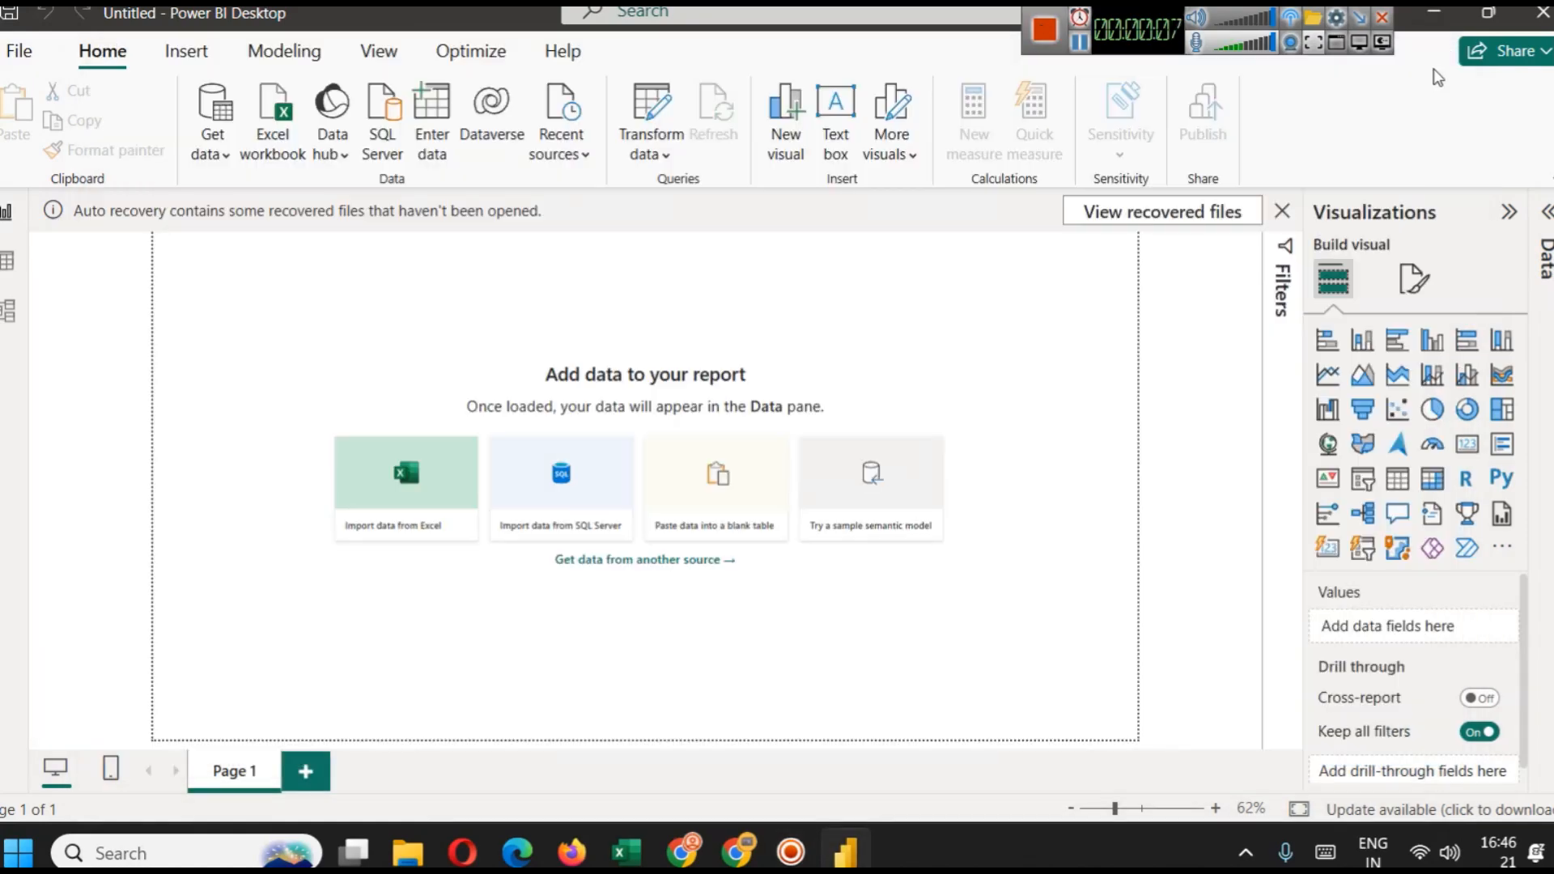
left_click(1282, 211)
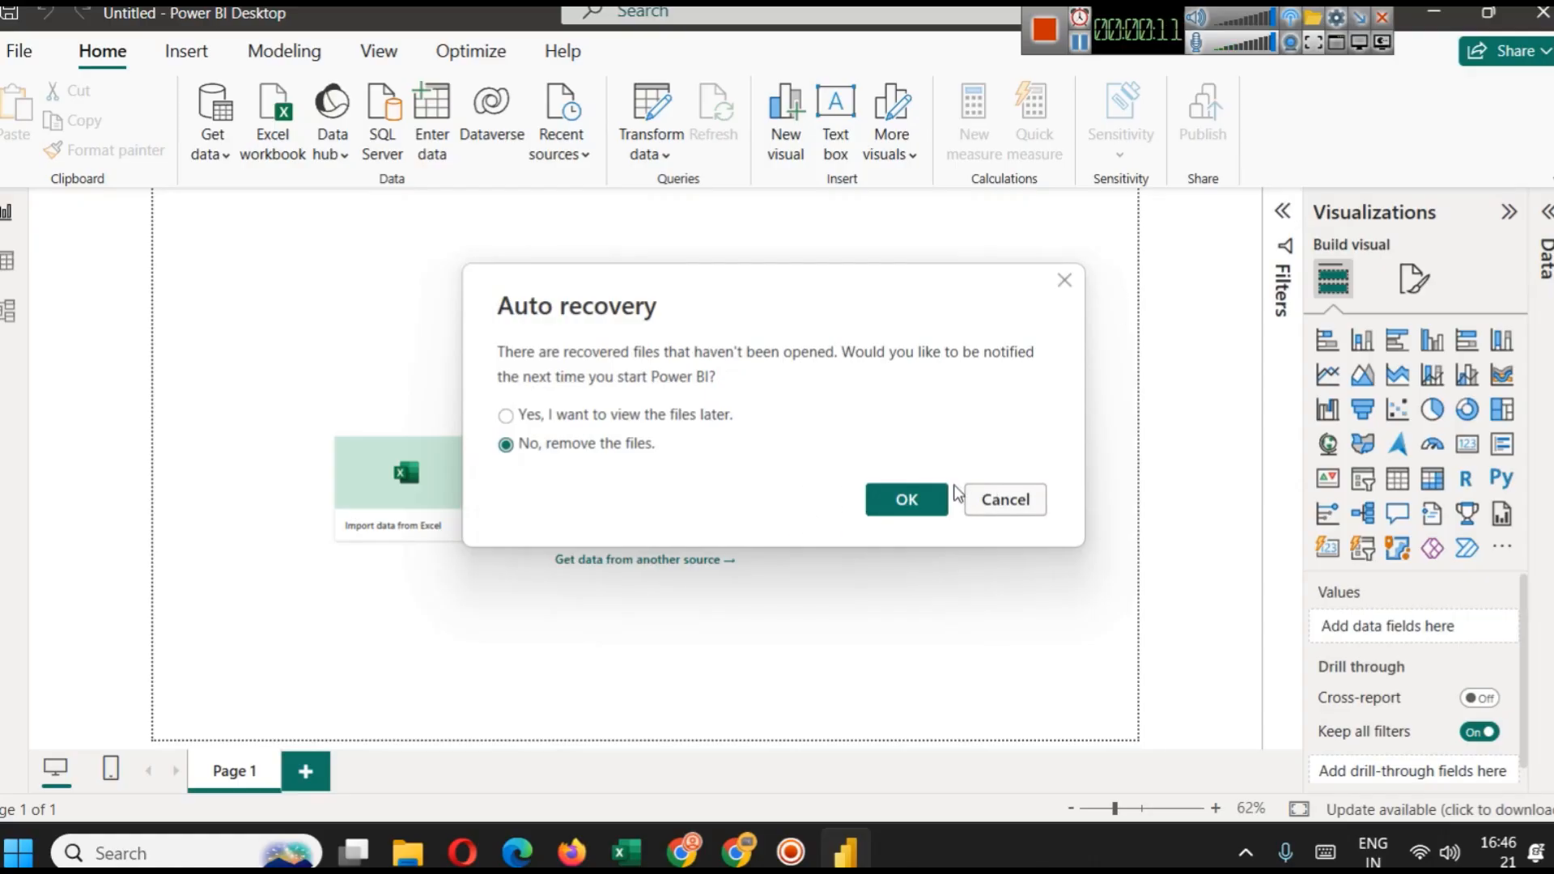
left_click(931, 498)
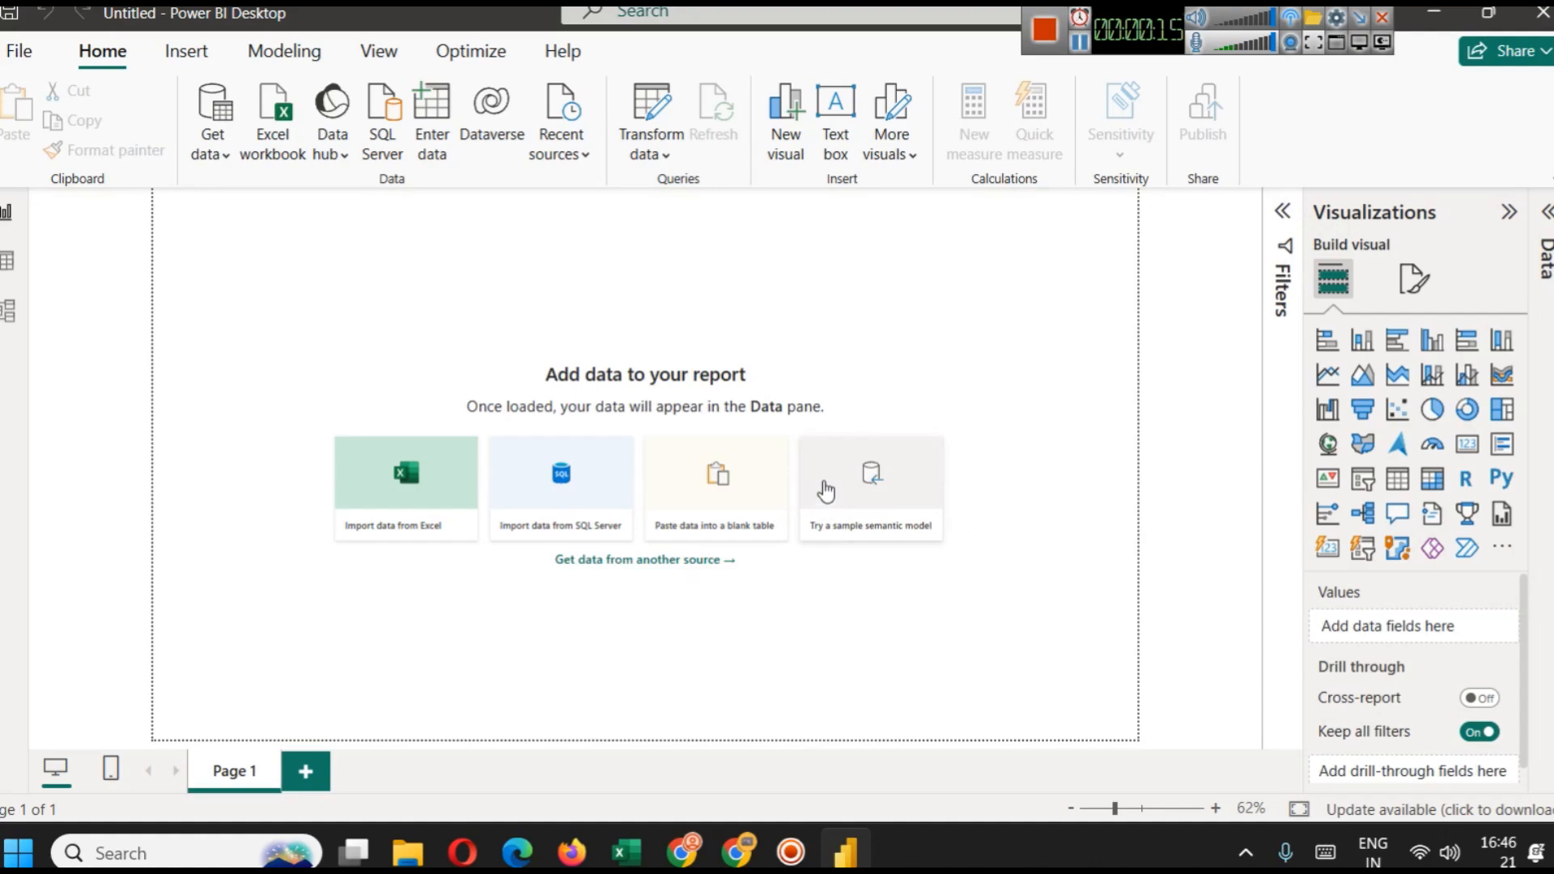
Import the Excel workbook student_performance_100.xlsx from the student performance data folder on drive E.
left_click(275, 158)
scroll(187, 659, "down", 2)
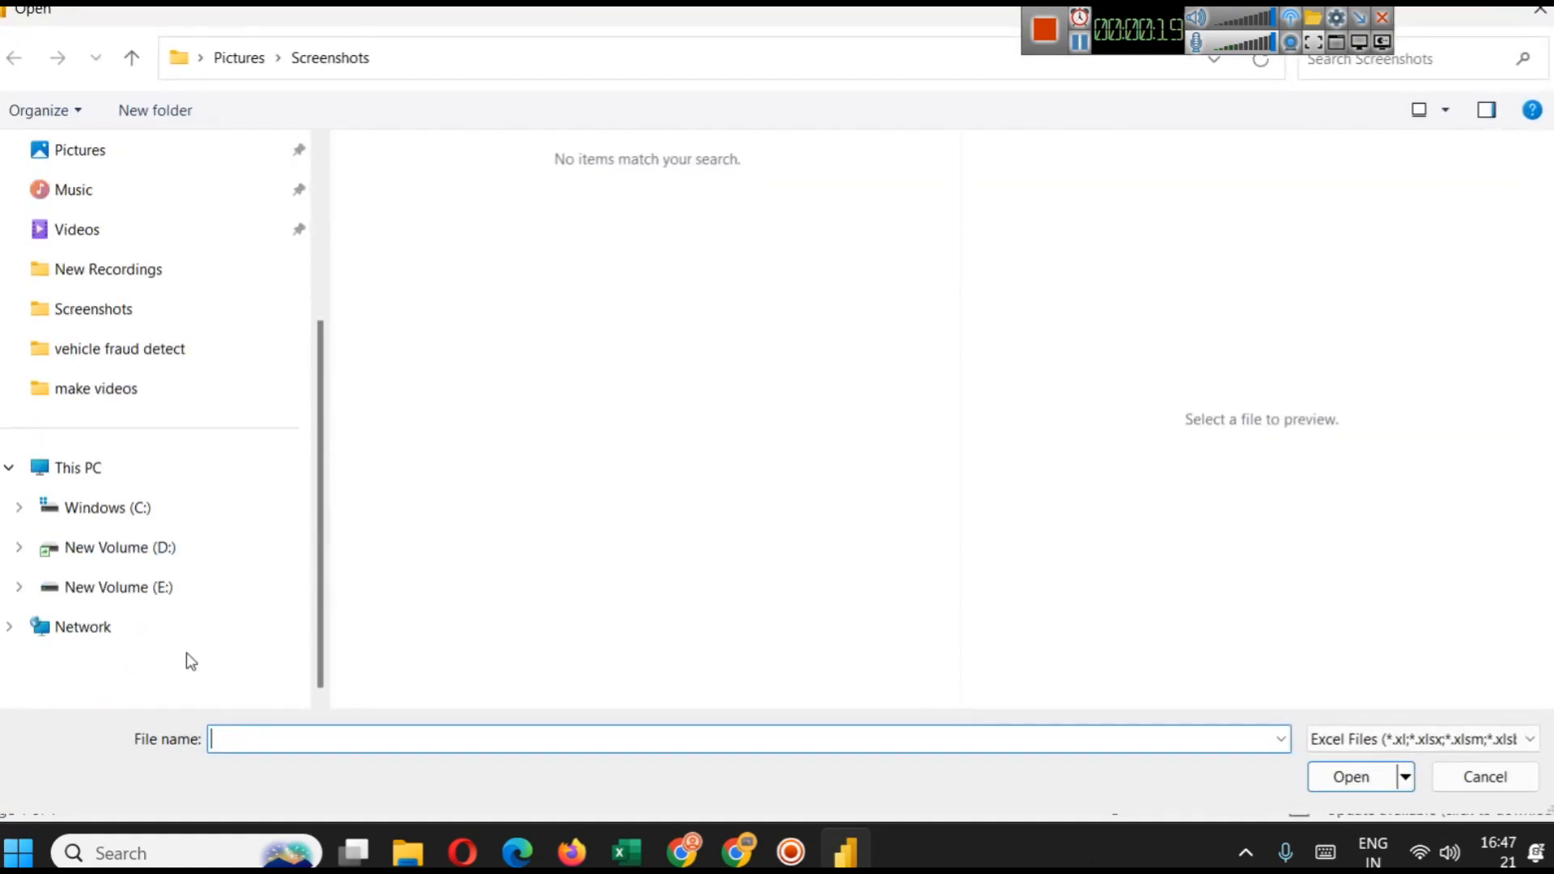
left_click(121, 589)
double_click(392, 193)
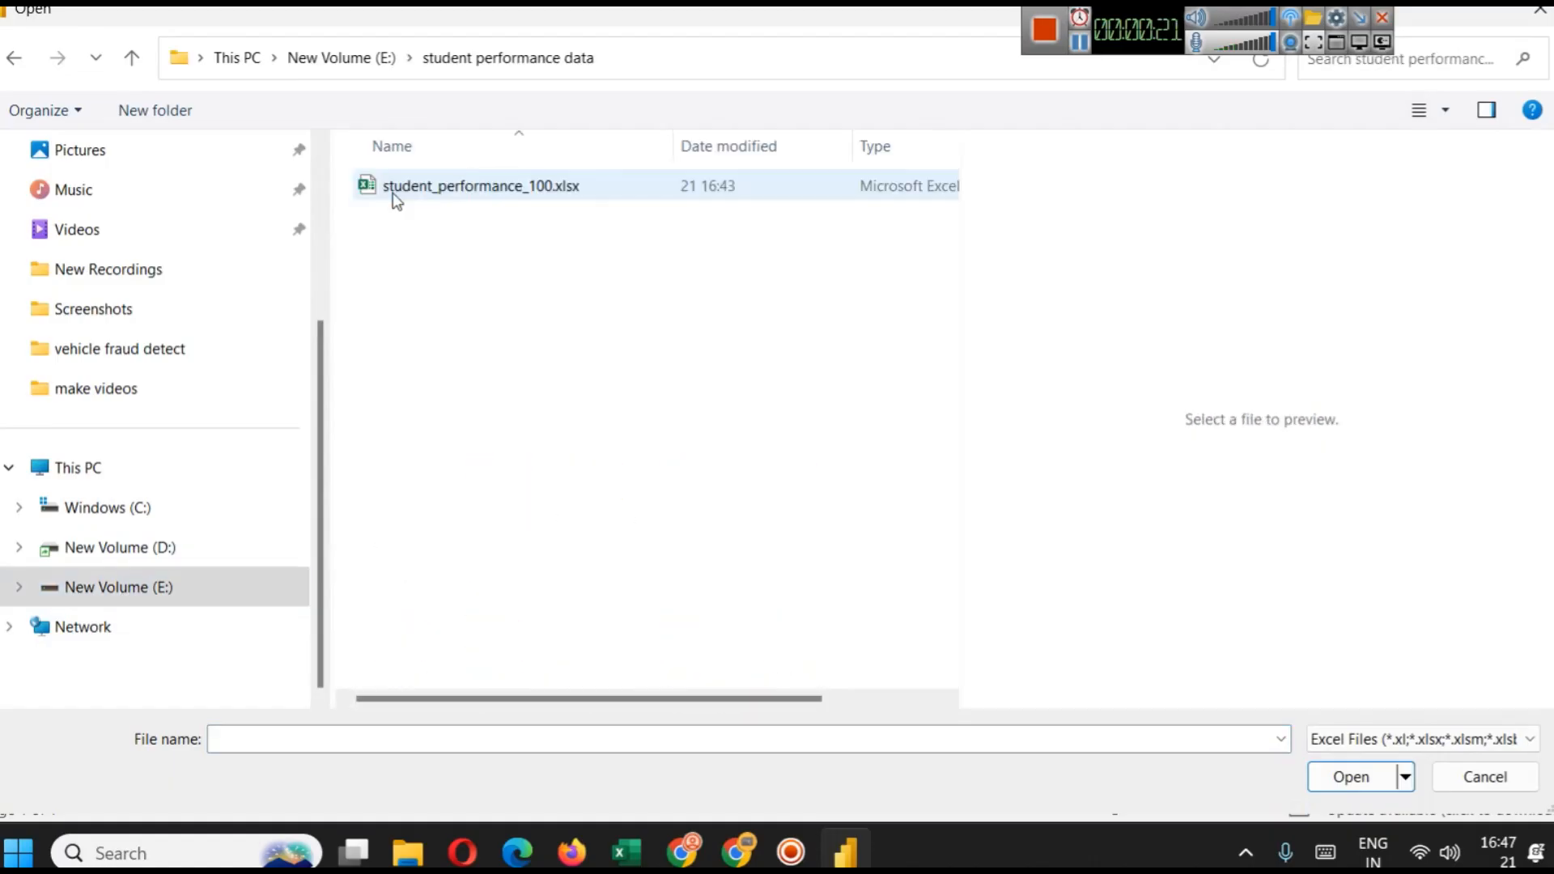
left_click_drag(331, 198, 147, 198)
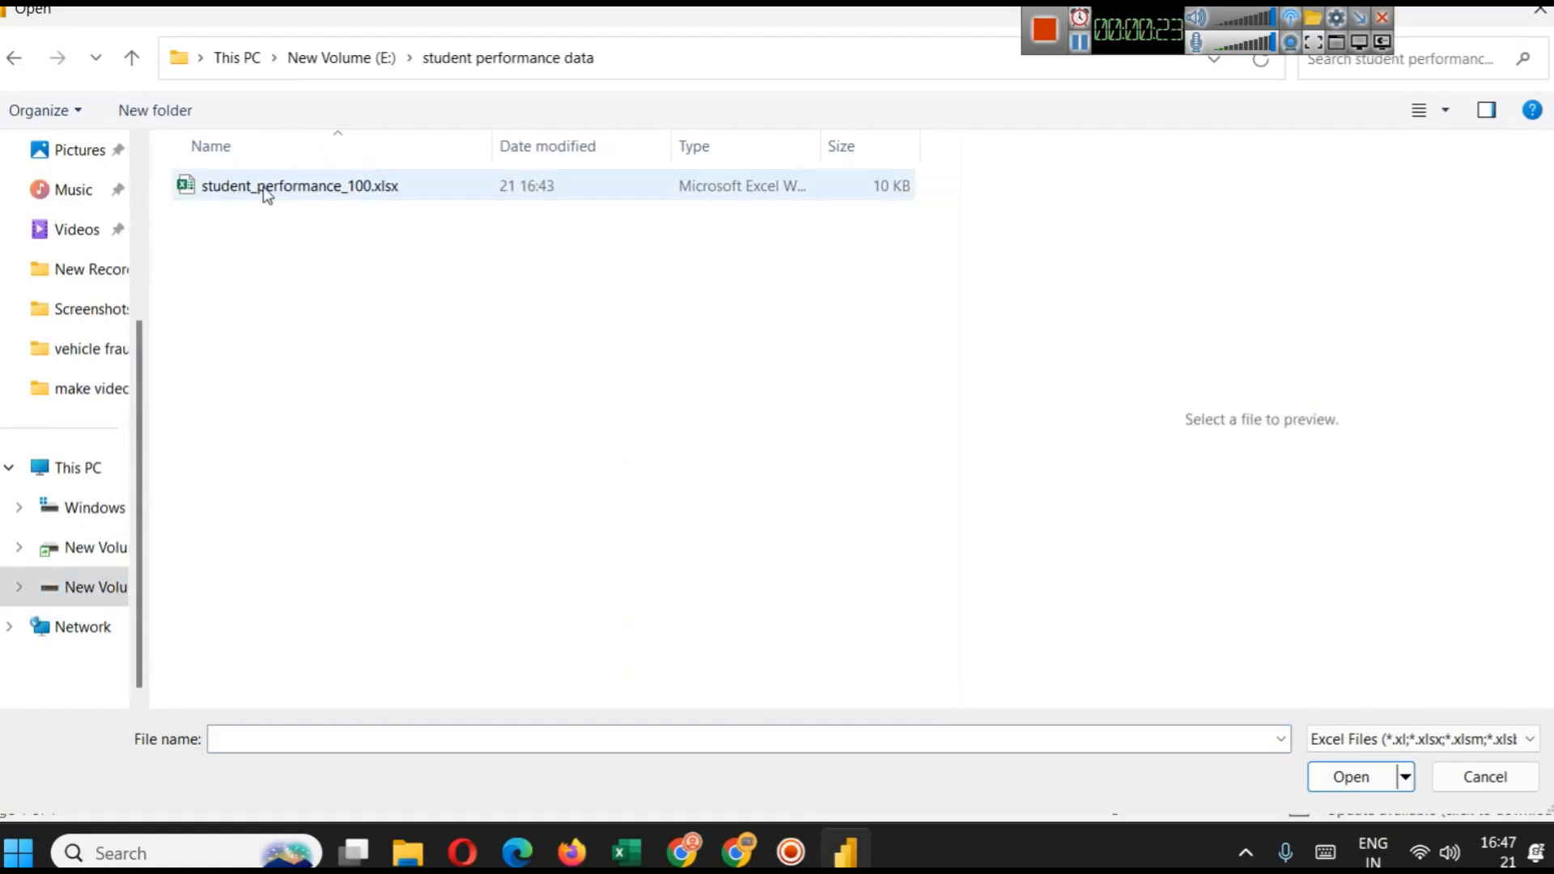
left_click(275, 195)
left_click(278, 198)
left_click(1348, 776)
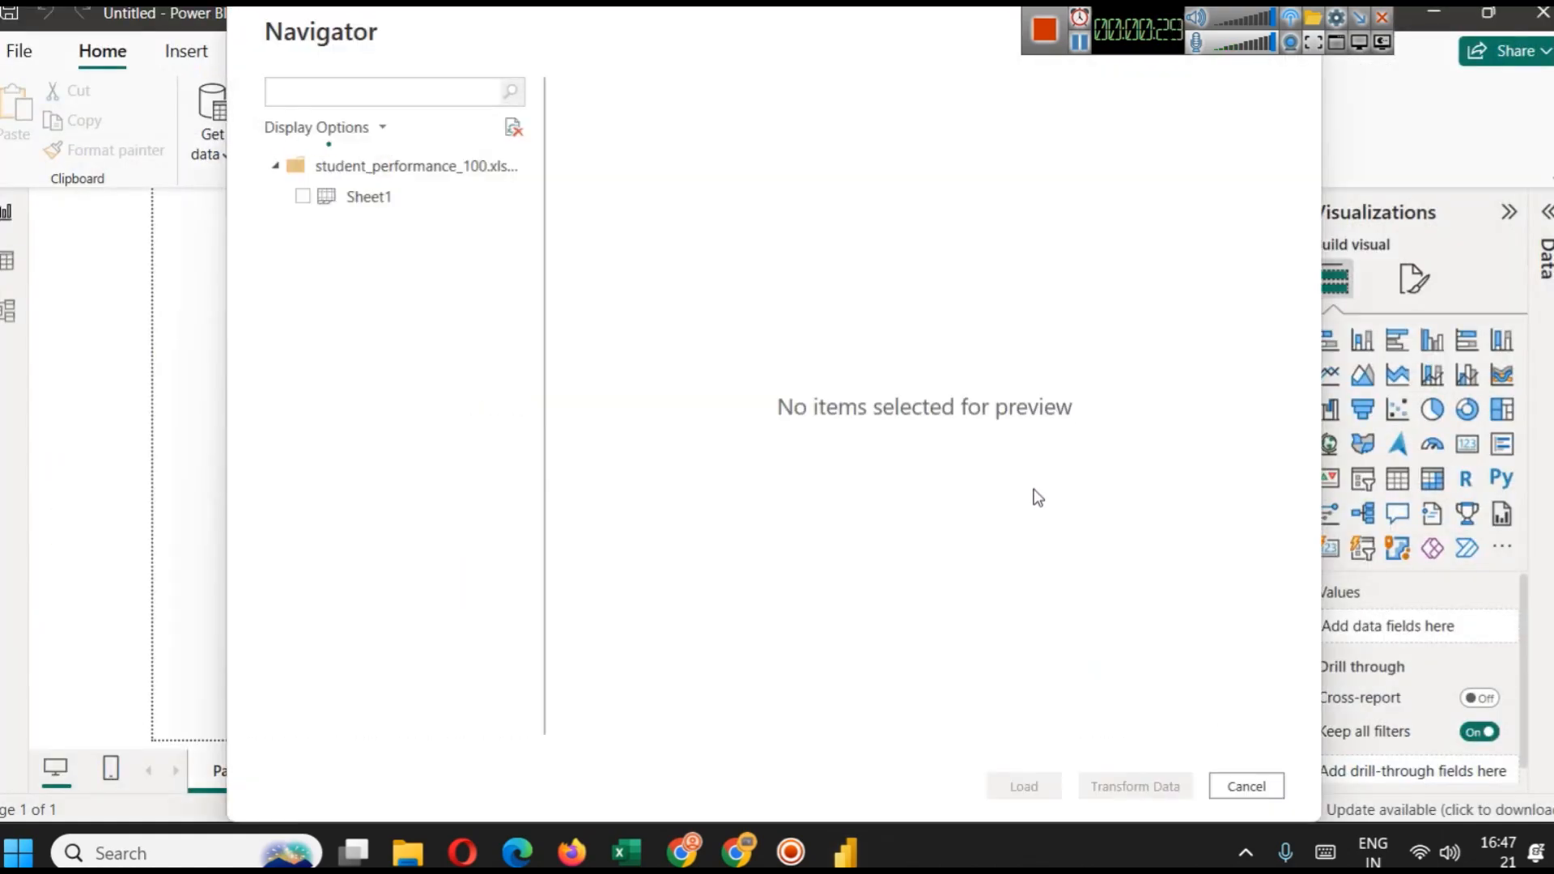
Select Sheet1, preview all its columns and load it into the report.
left_click(303, 196)
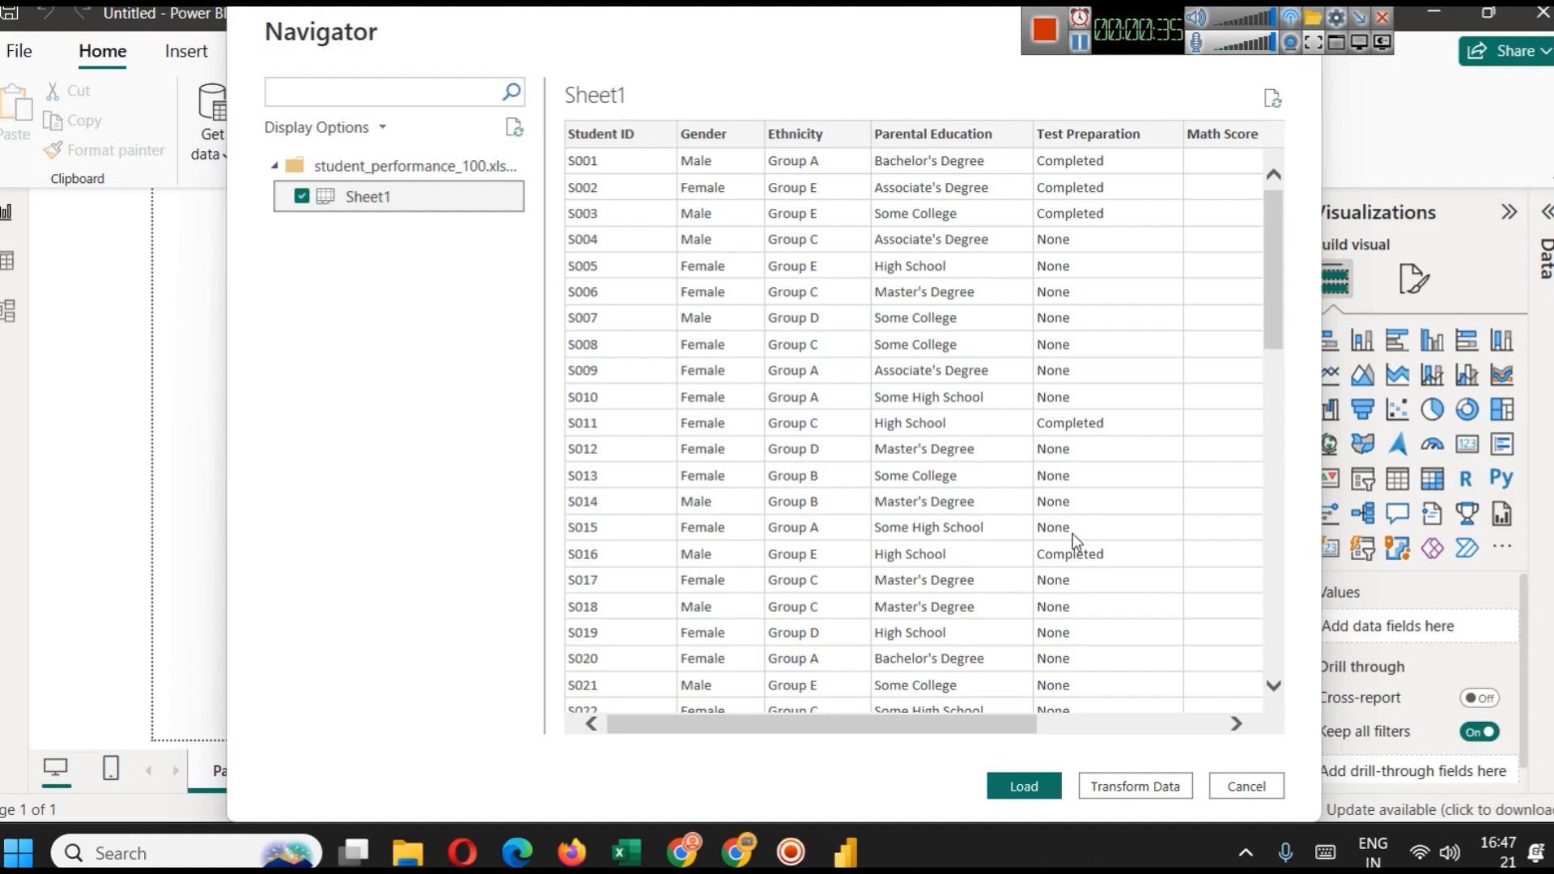
scroll(1175, 732, "right", 5)
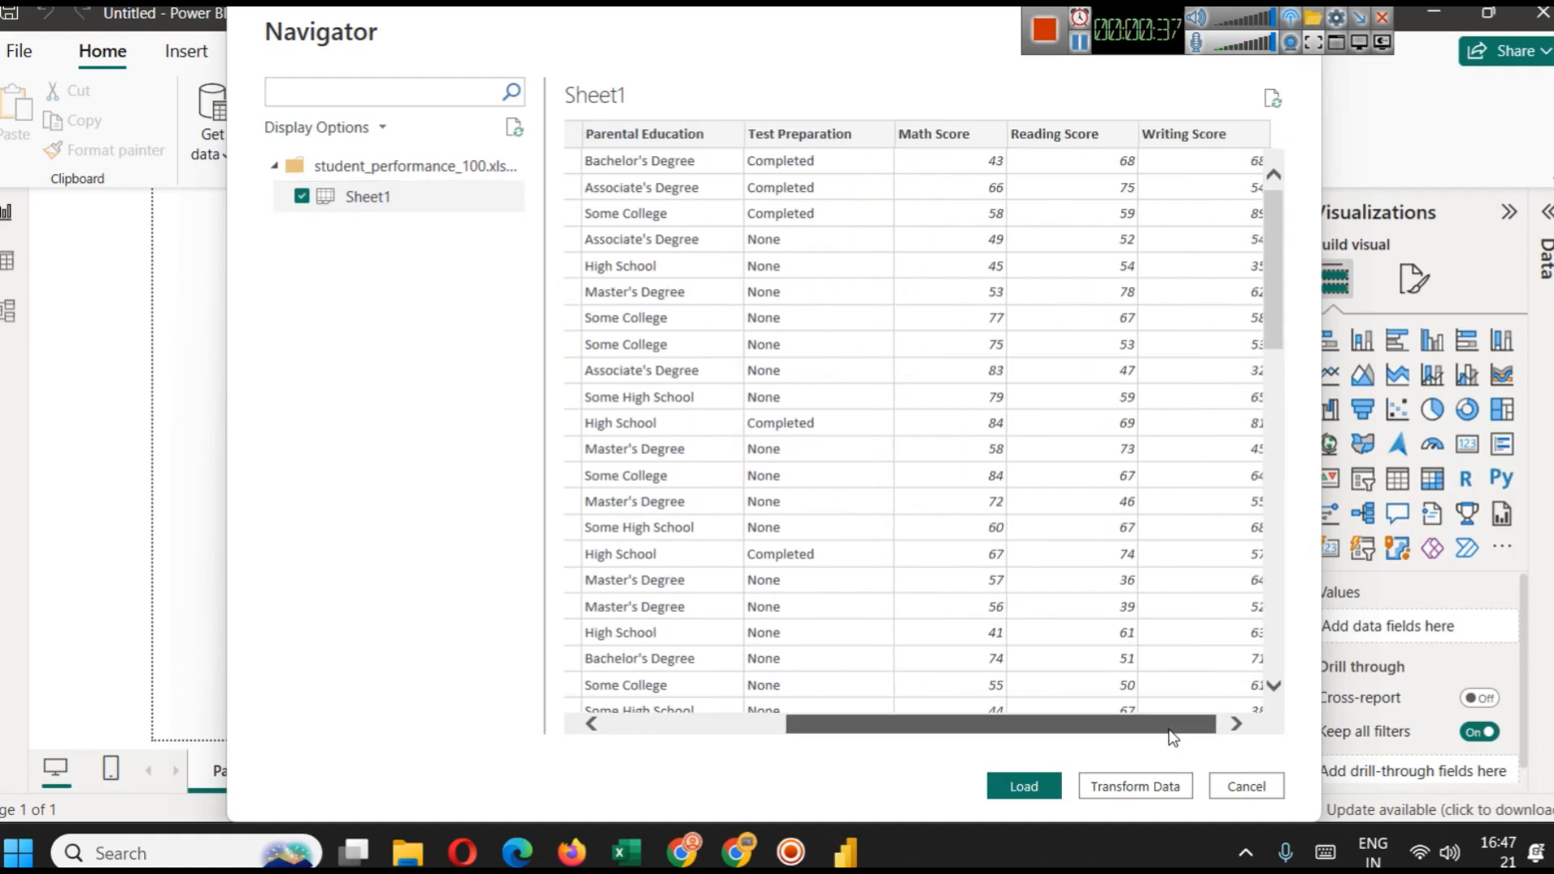
left_click_drag(1171, 726, 947, 724)
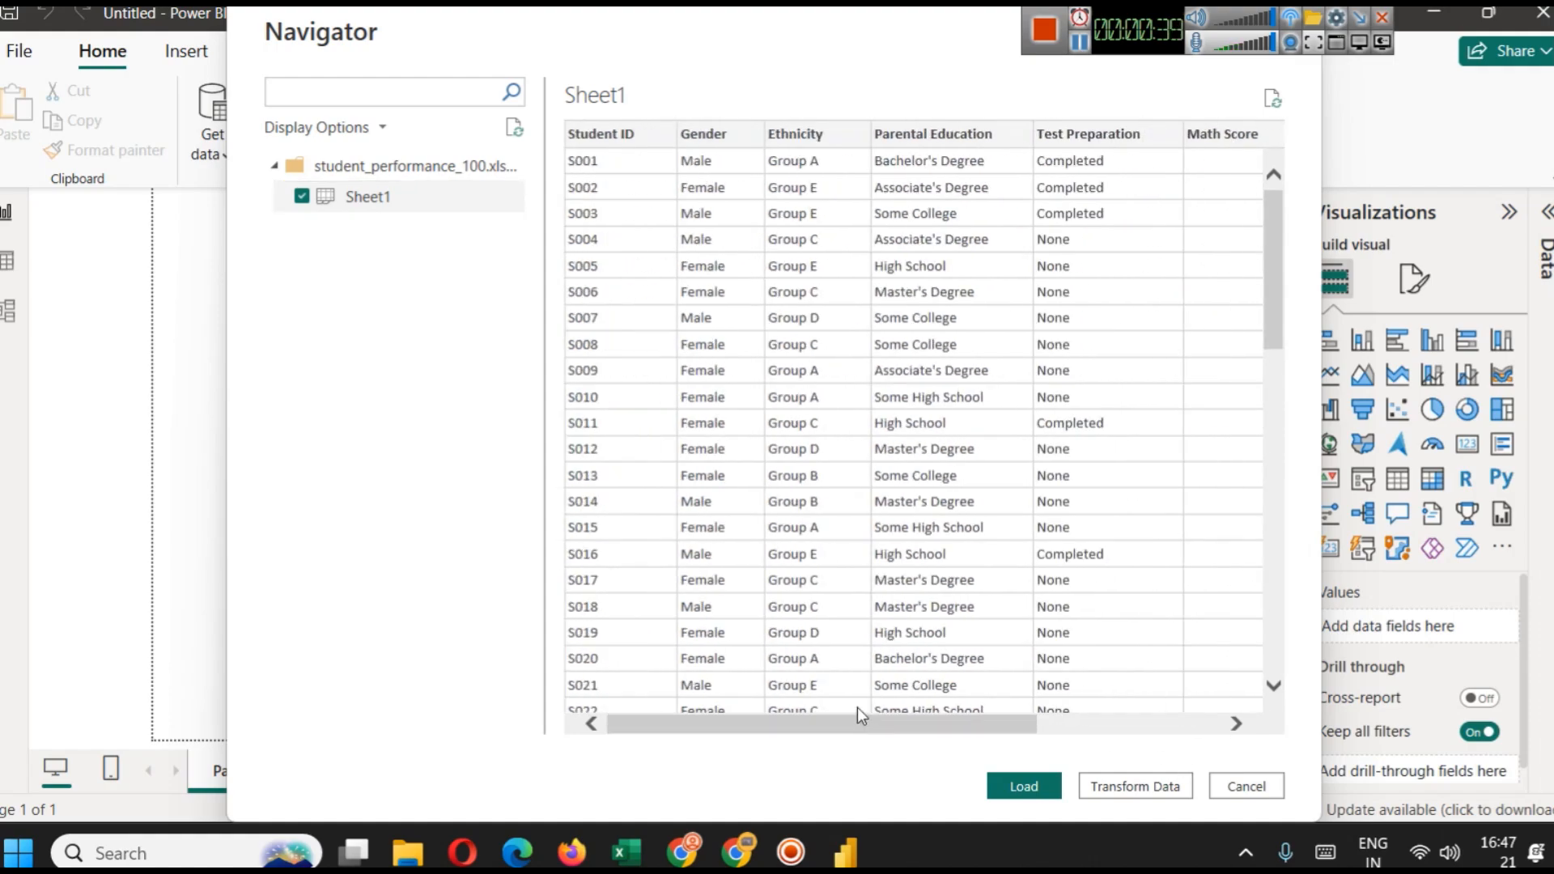
left_click(1024, 786)
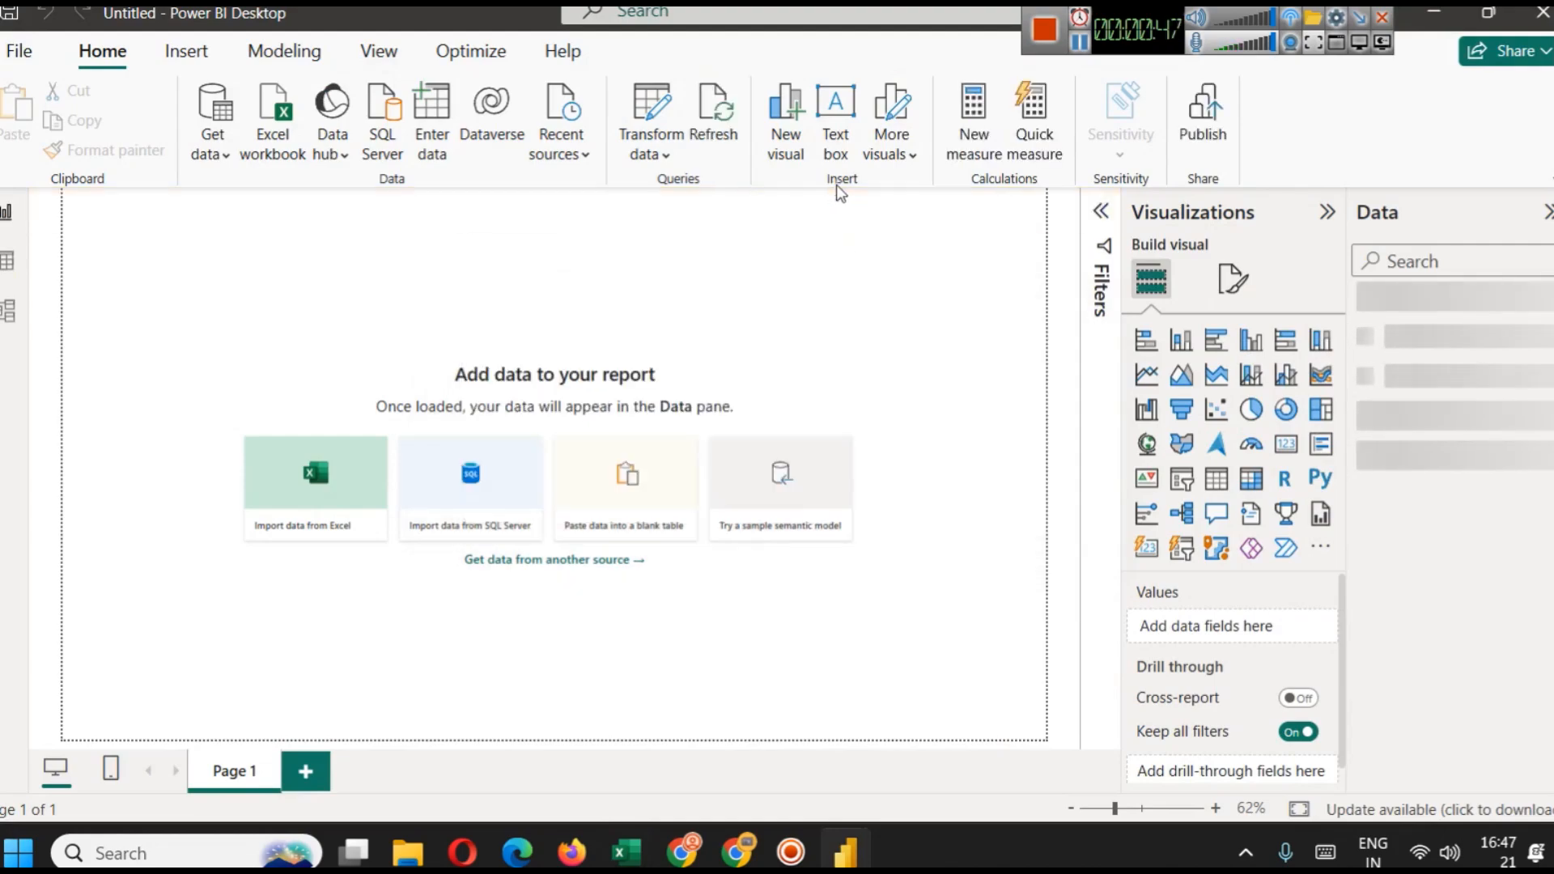
Insert a text box, shrink its height to a banner and widen it across the top of the report page.
left_click(835, 113)
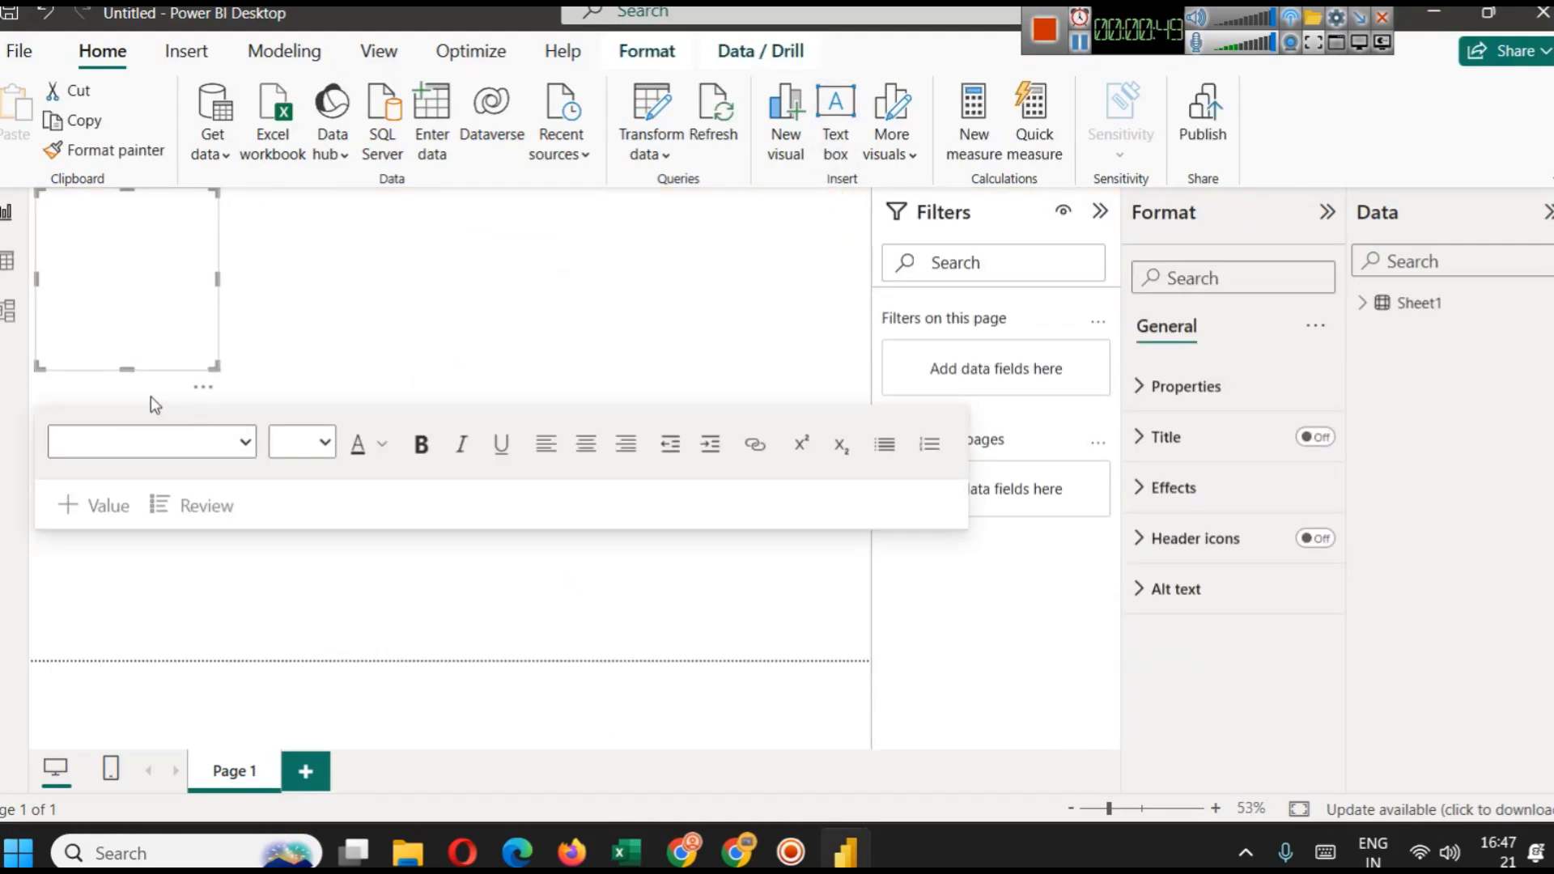
left_click_drag(116, 313, 206, 248)
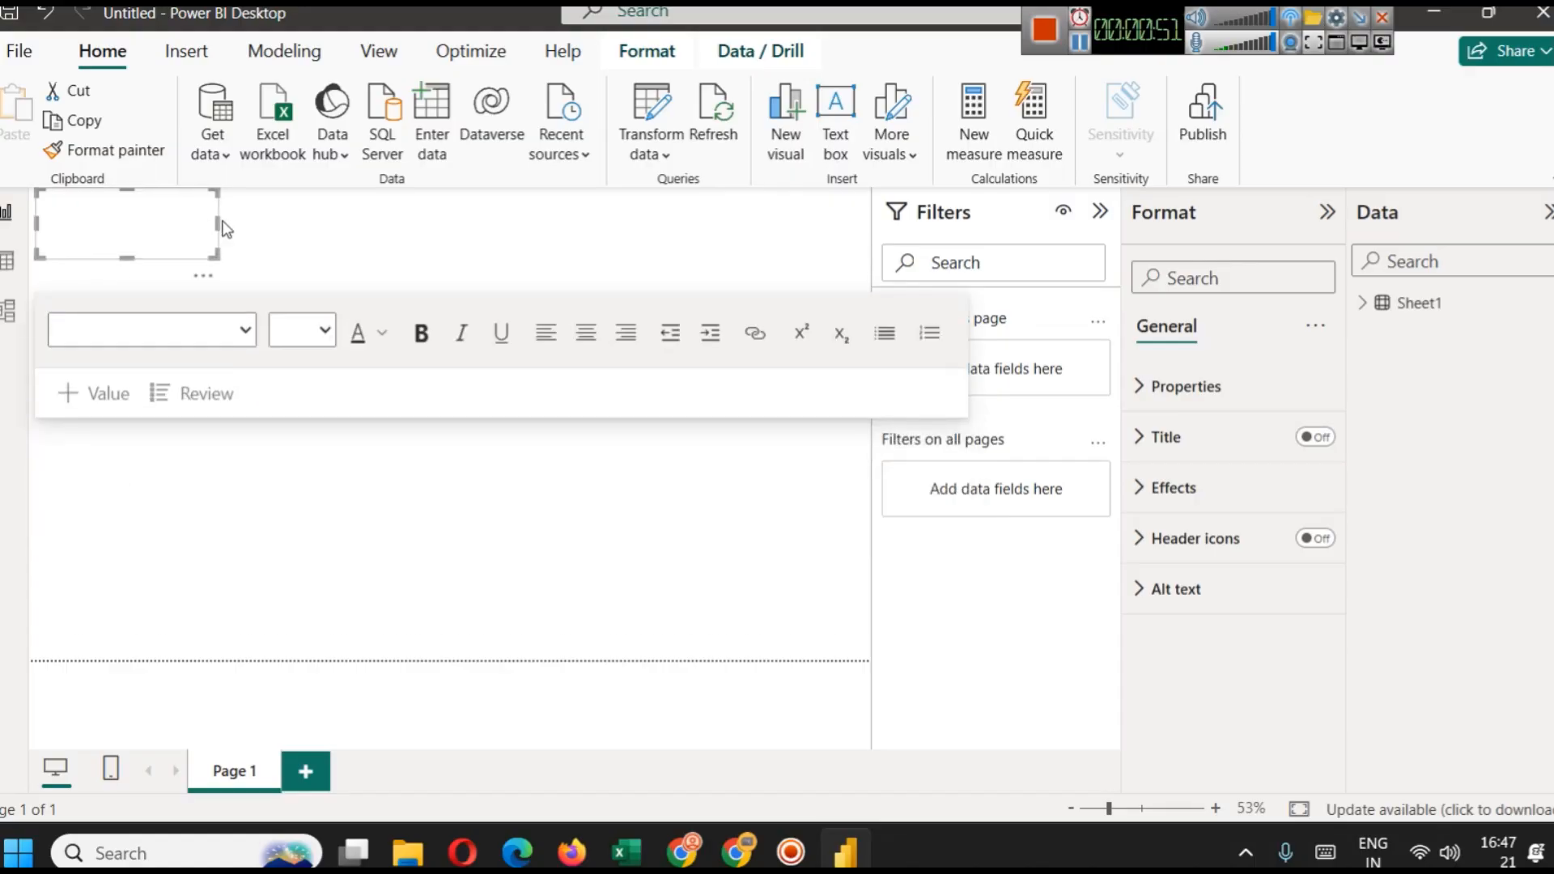
left_click(1099, 211)
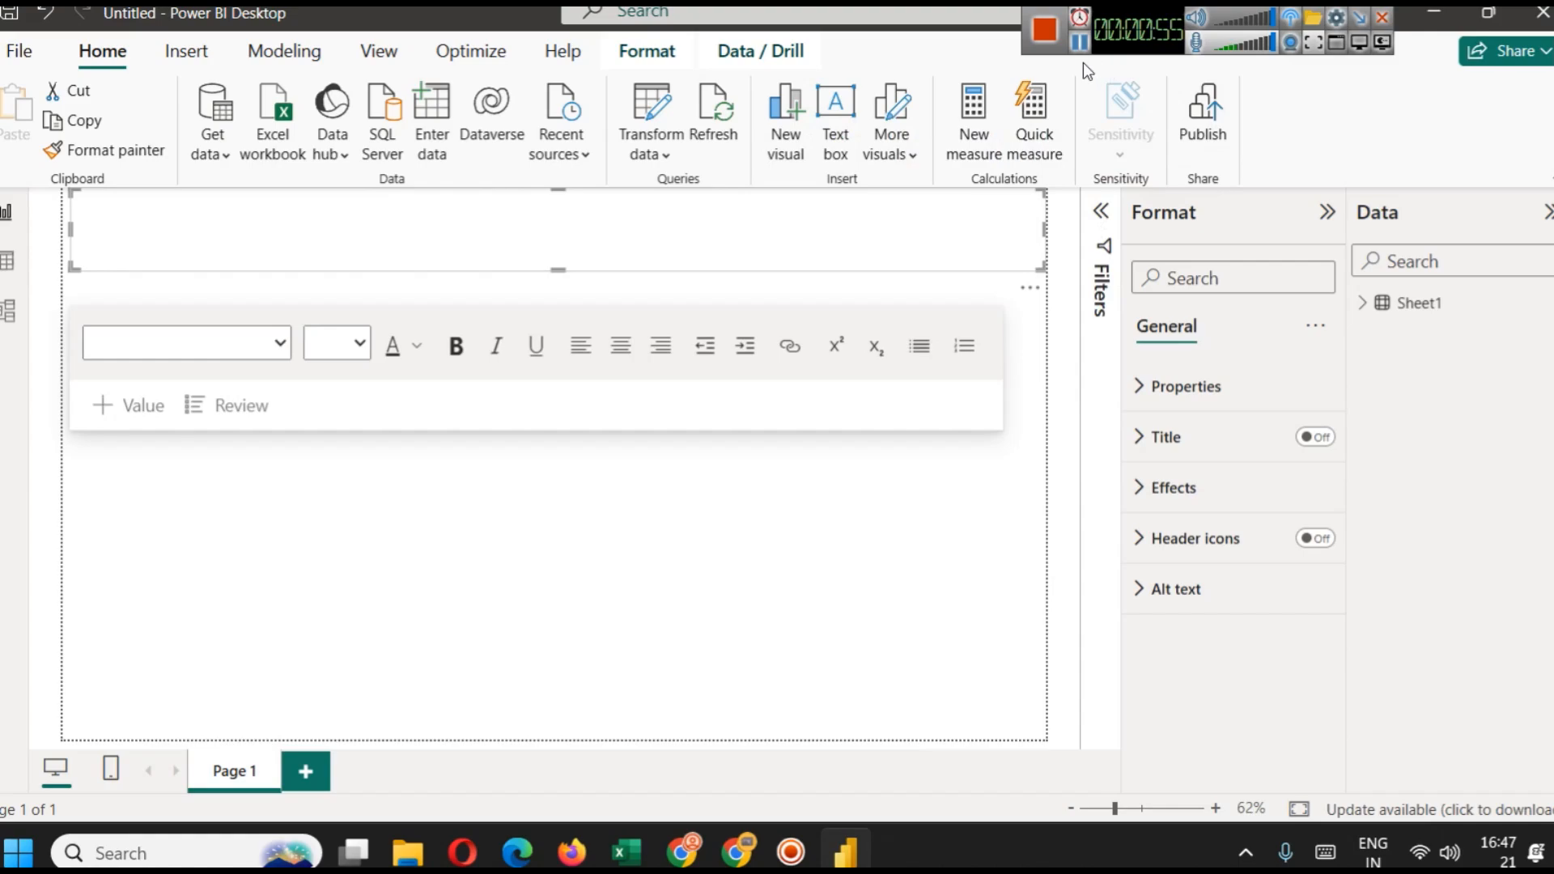
Enter the title Student Performance Analysis Dashboard in the text box.
left_click(272, 238)
type("Student Performance Analysis")
type("-")
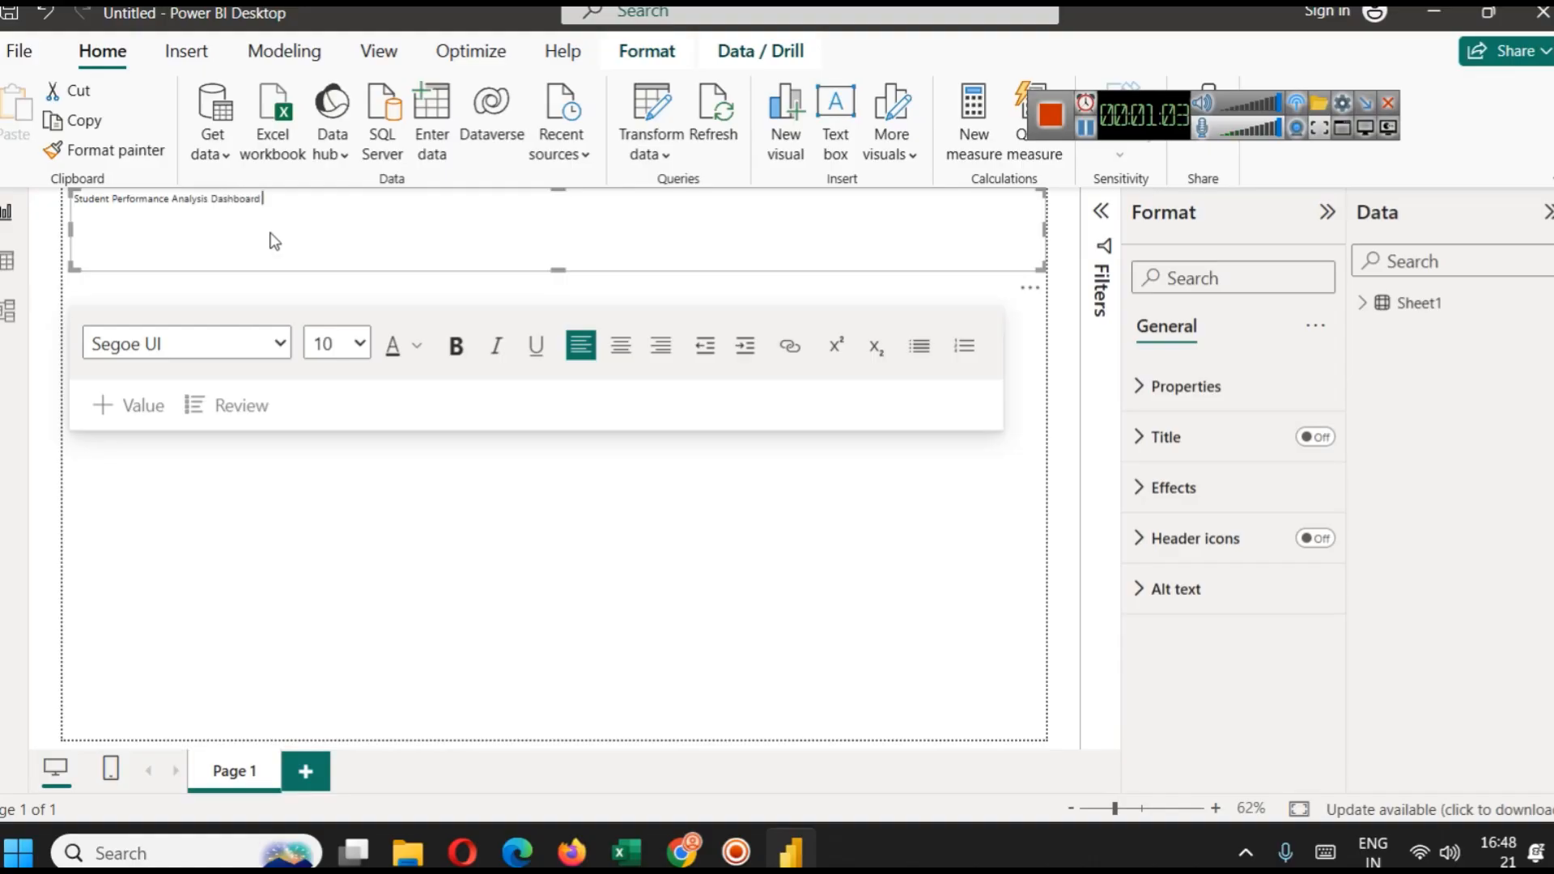
Centre the dashboard title, reduce its text box to a slim banner and format the text as 28 pt bold.
key("ctrl+a")
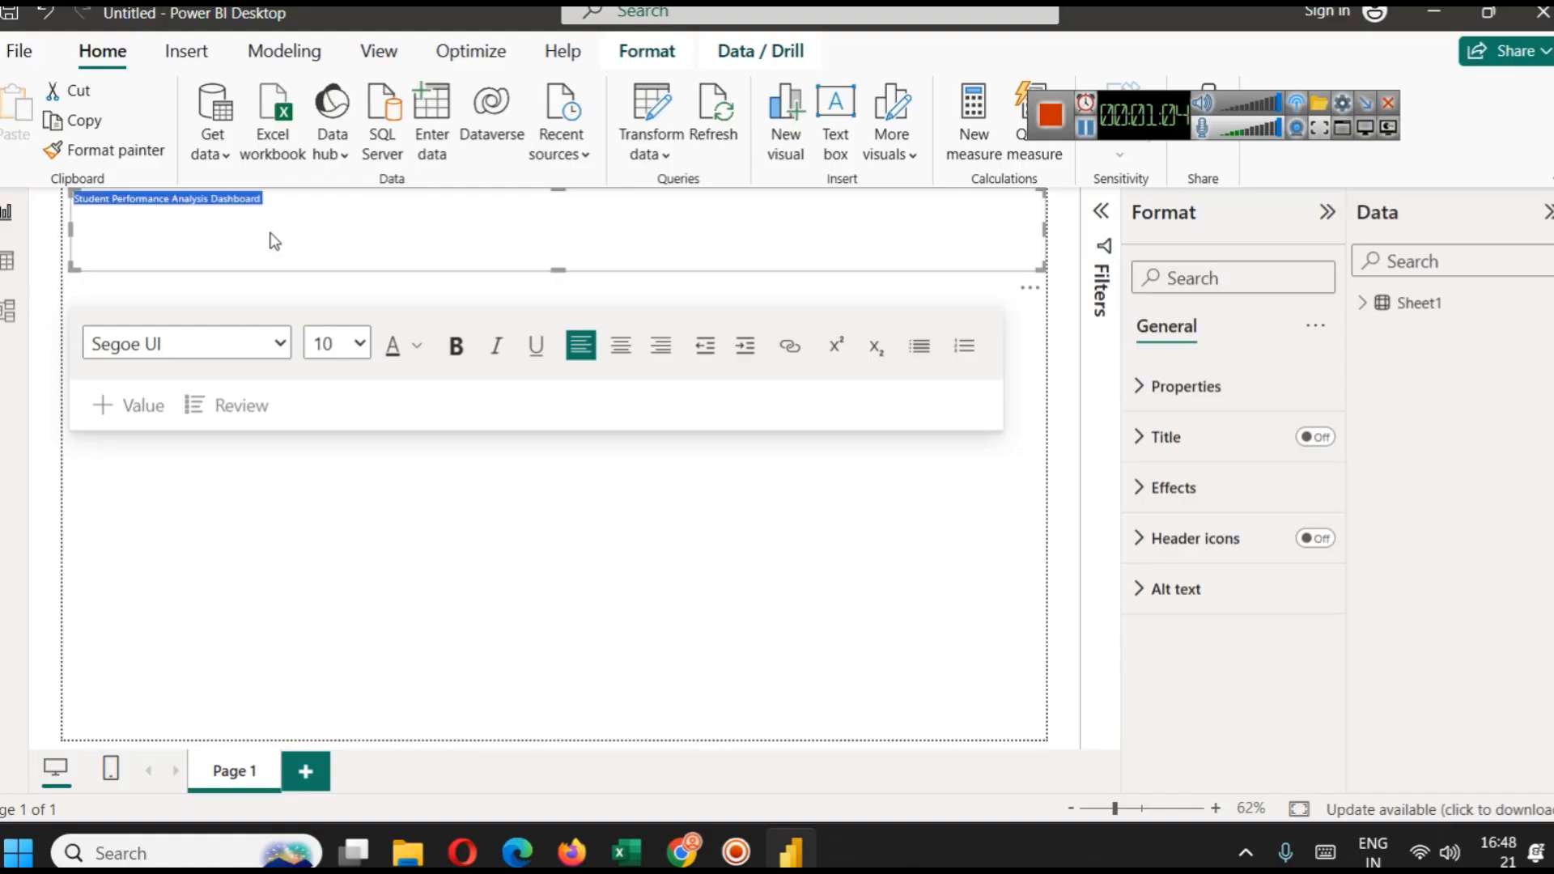
left_click(620, 345)
left_click_drag(558, 270, 557, 230)
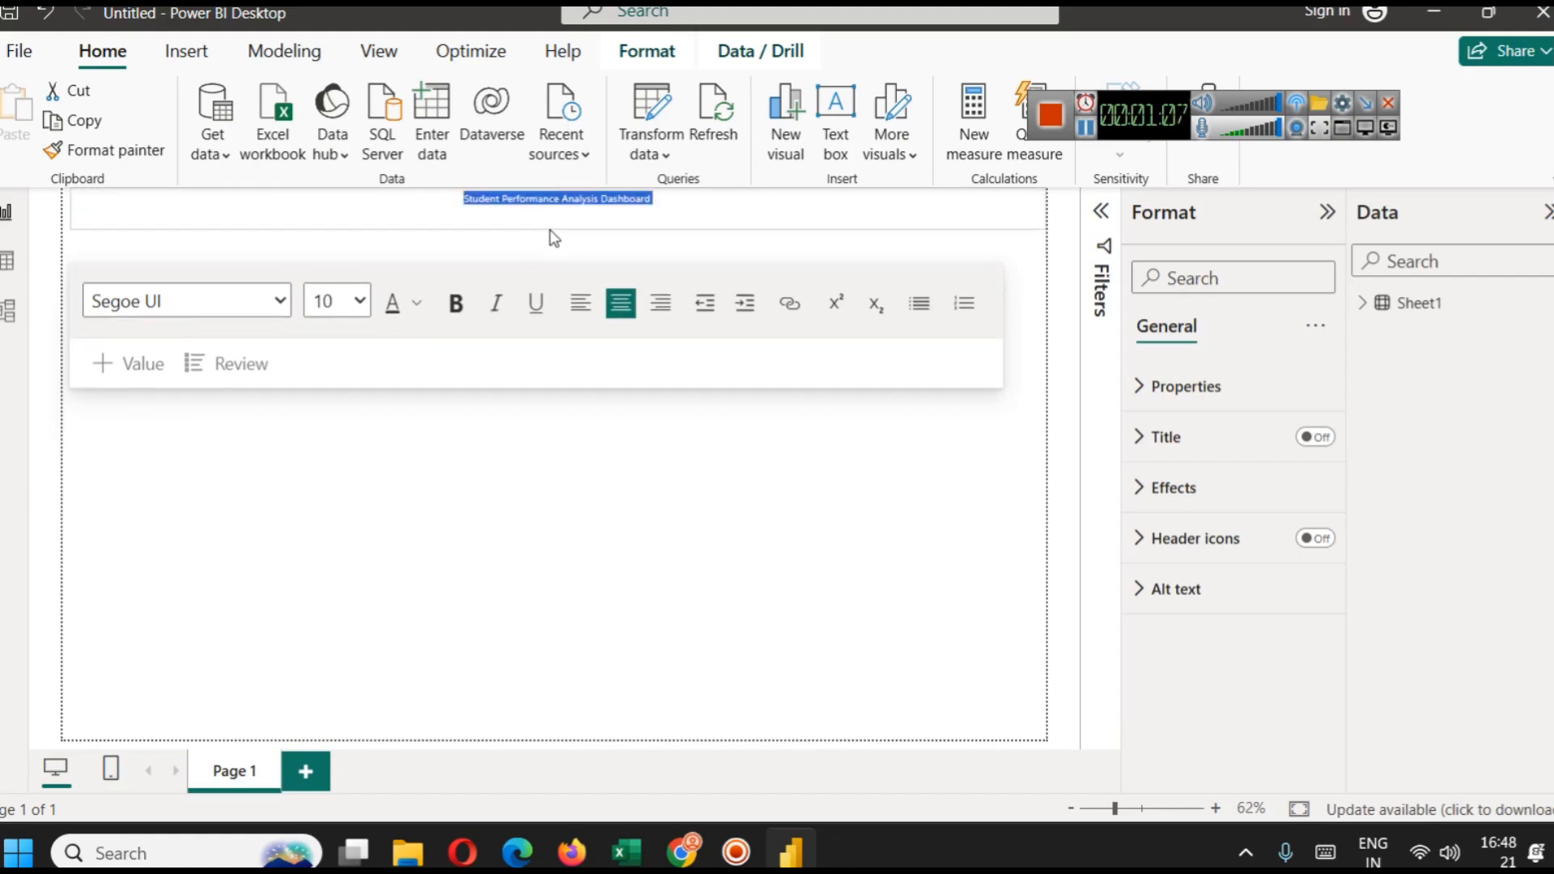
left_click(361, 305)
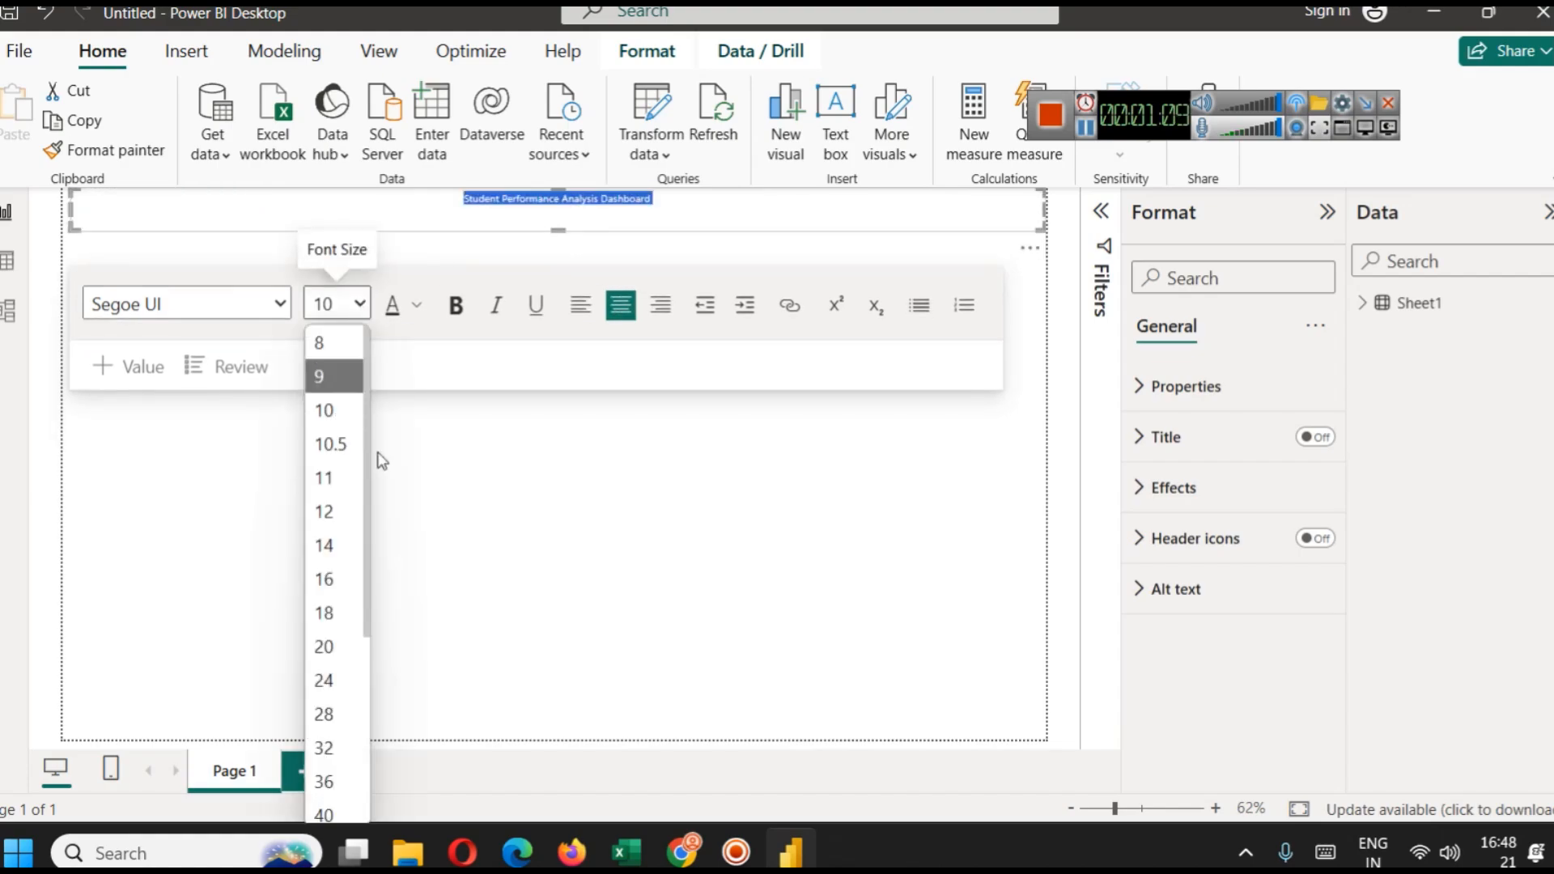
left_click(327, 708)
left_click(456, 304)
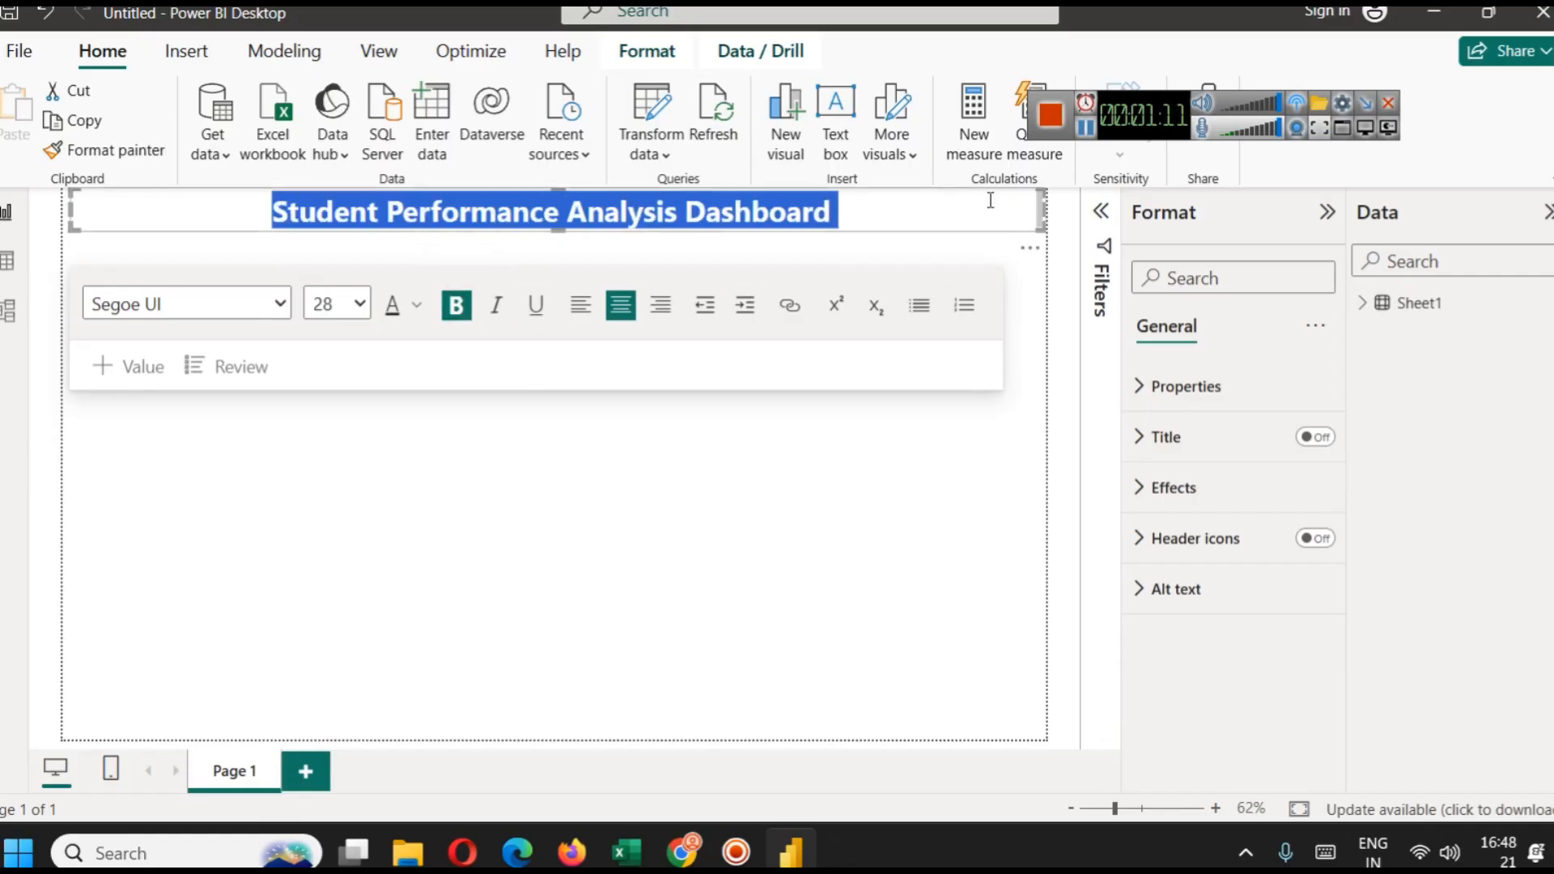
Narrow the title text box to leave free space beside it on the page and make it slightly taller.
left_click_drag(1046, 210, 901, 212)
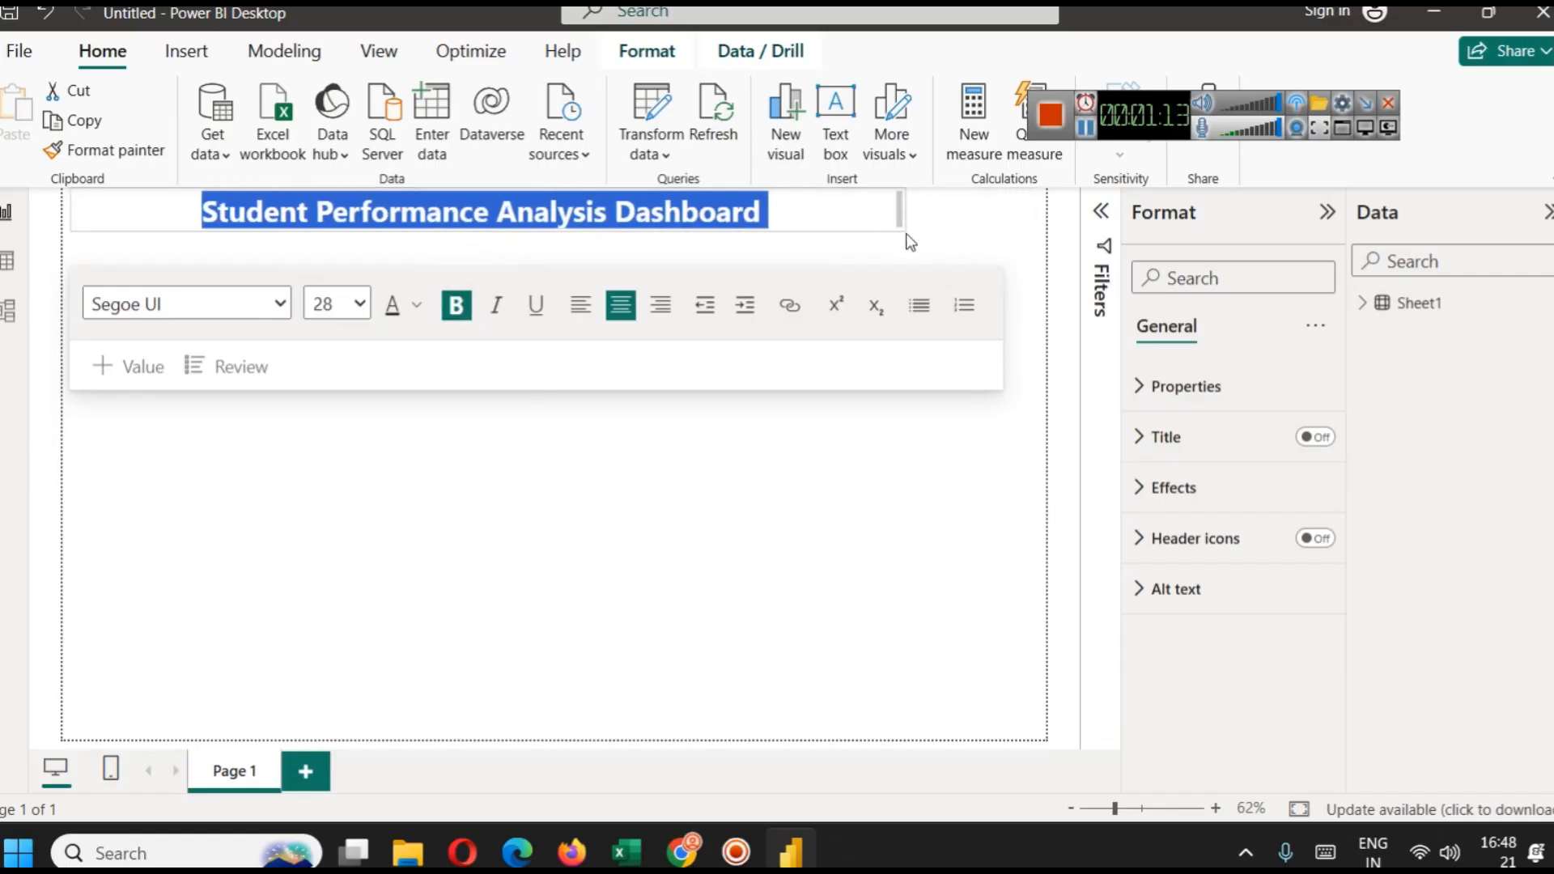
left_click_drag(491, 232, 491, 243)
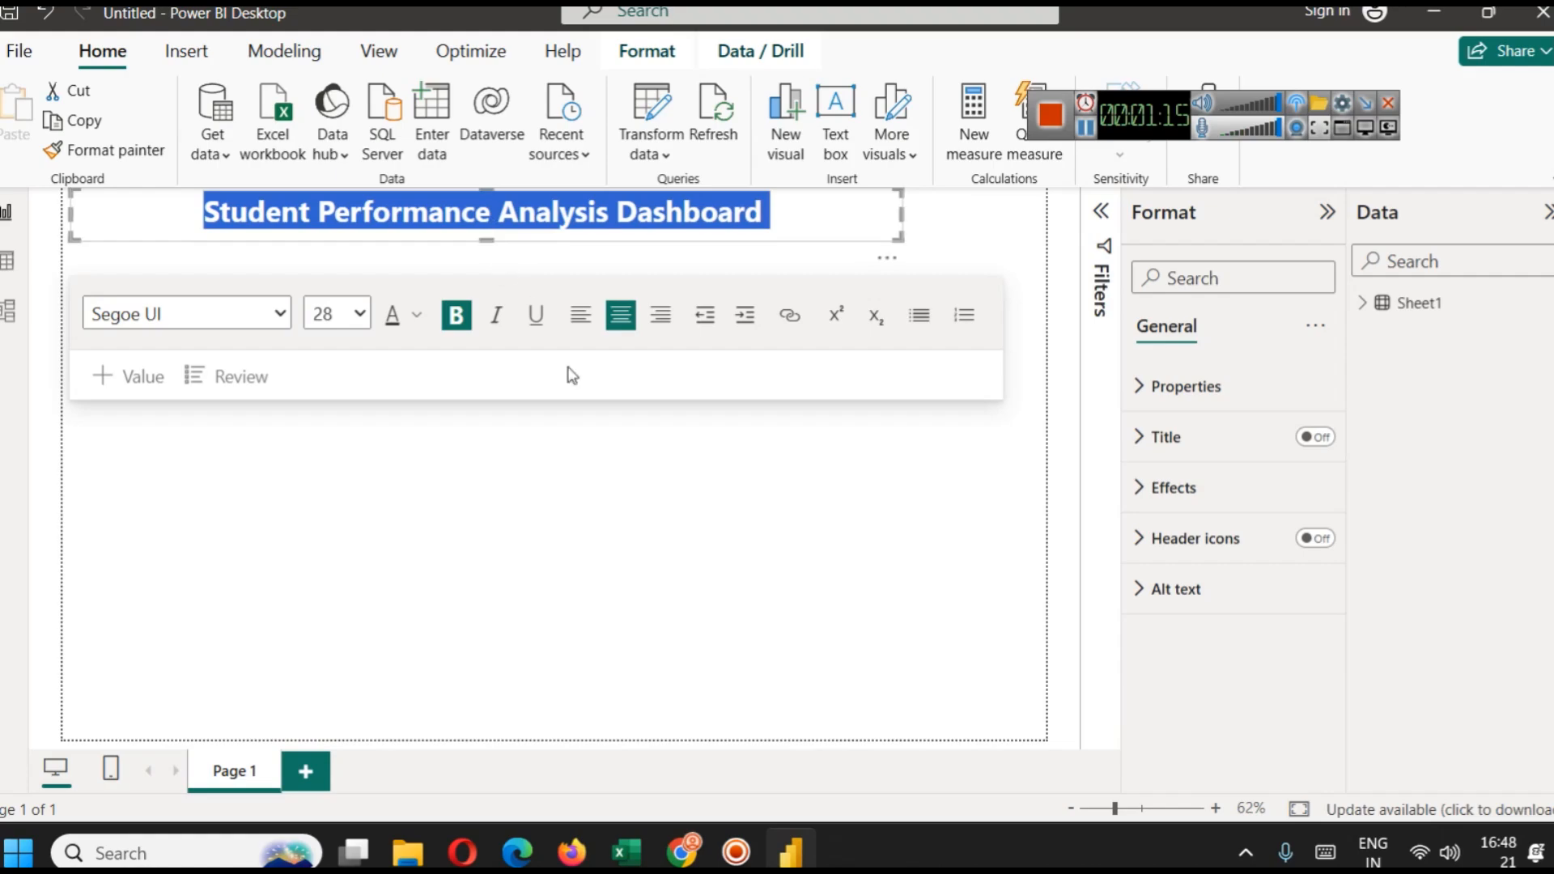
left_click(599, 513)
Change the dashboard title's font colour to the darkest shade of the light blue theme colour.
triple_click(575, 212)
left_click(415, 315)
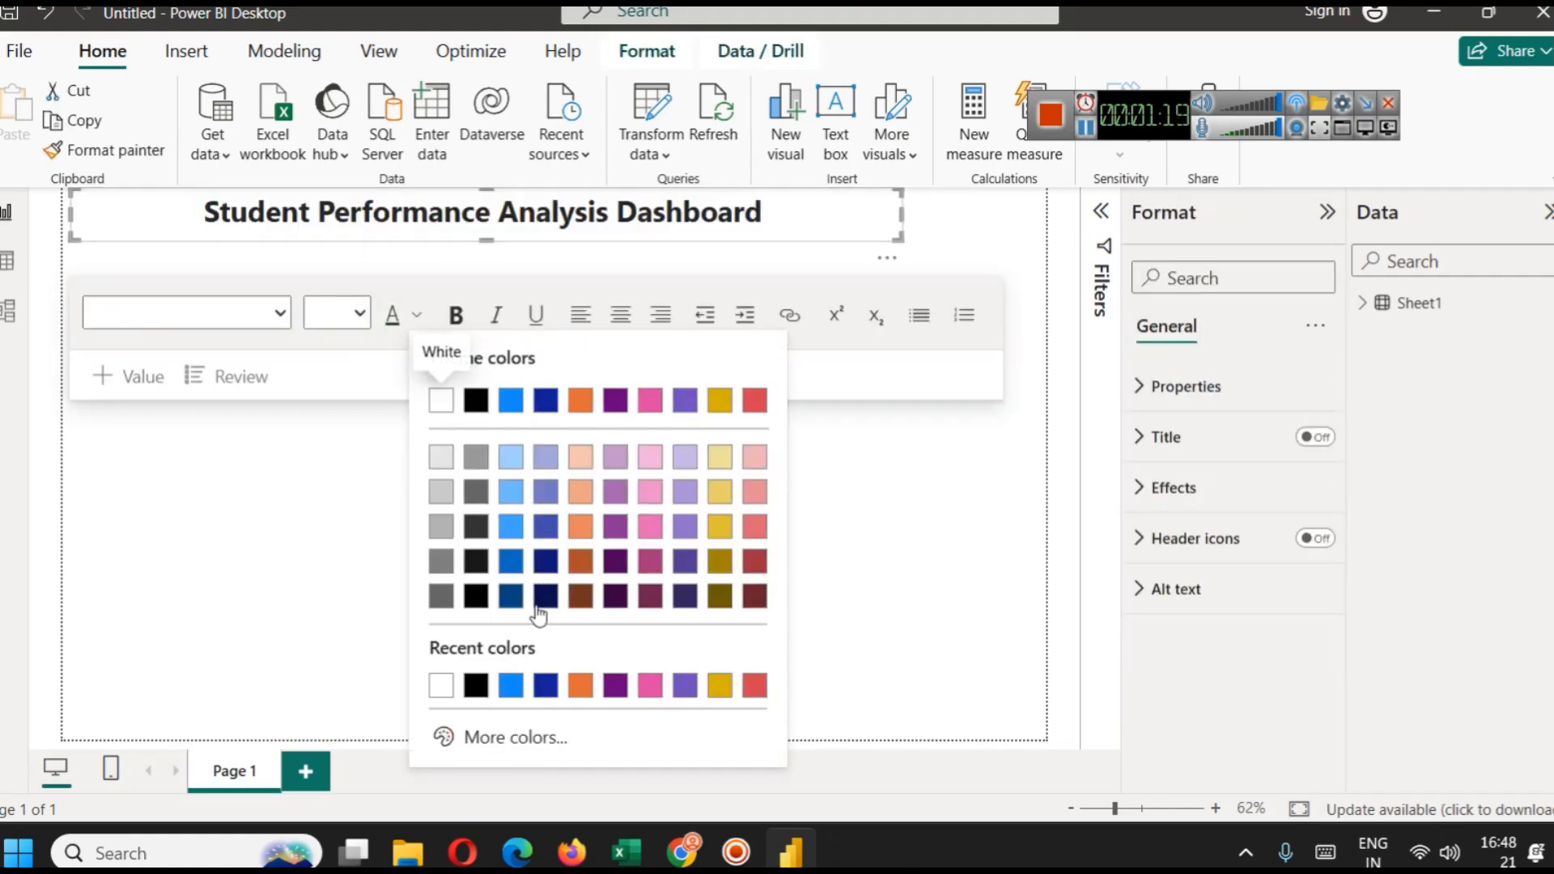
left_click(511, 599)
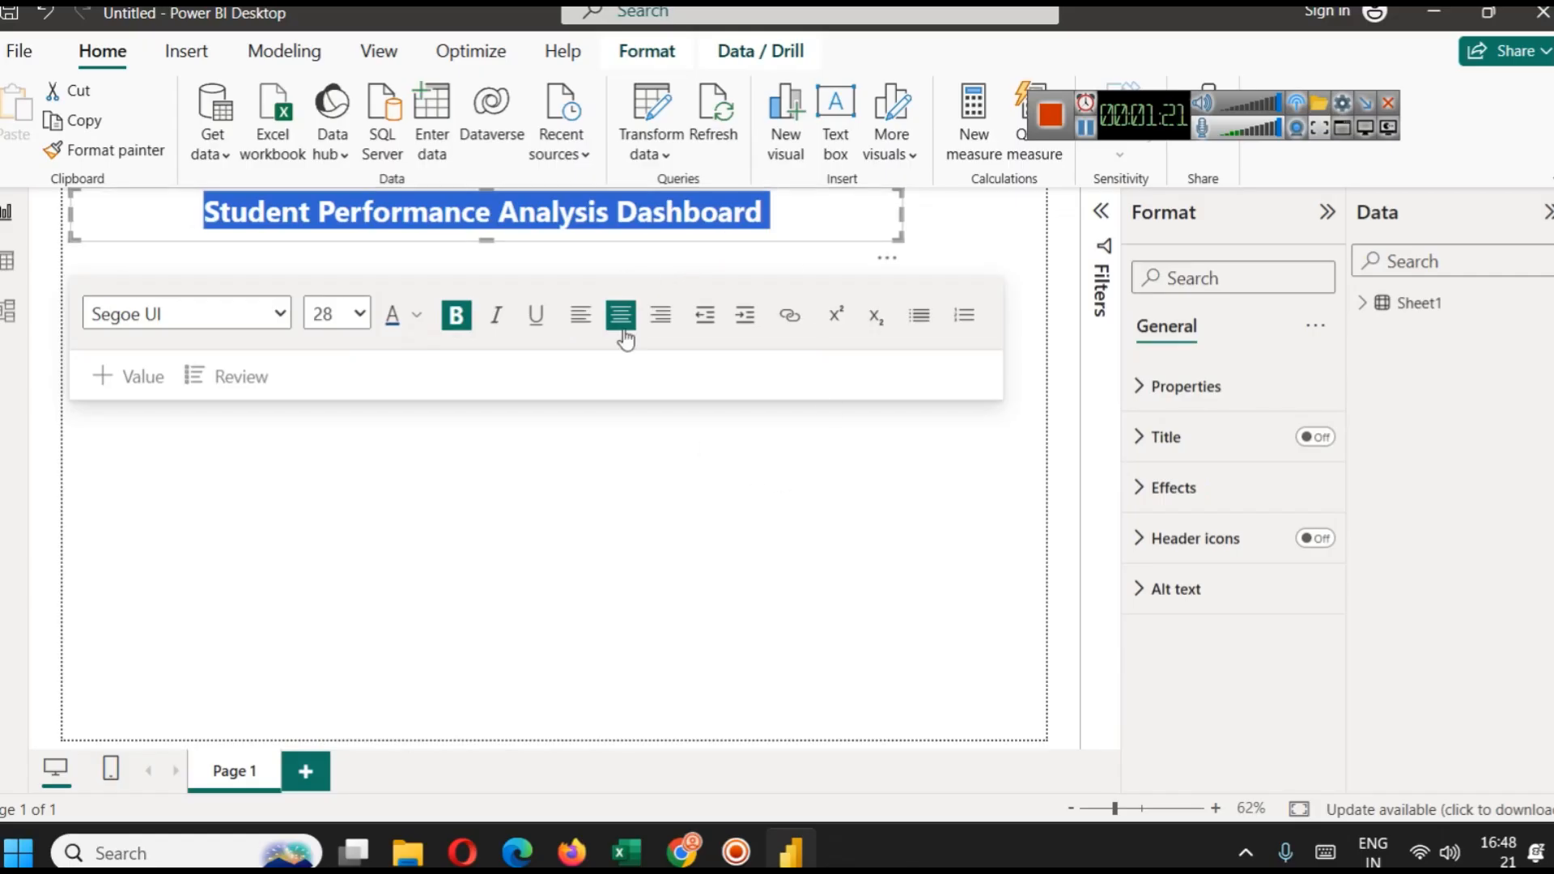
left_click(561, 496)
Turn on the shadow and the visual border for the title text box.
left_click(854, 230)
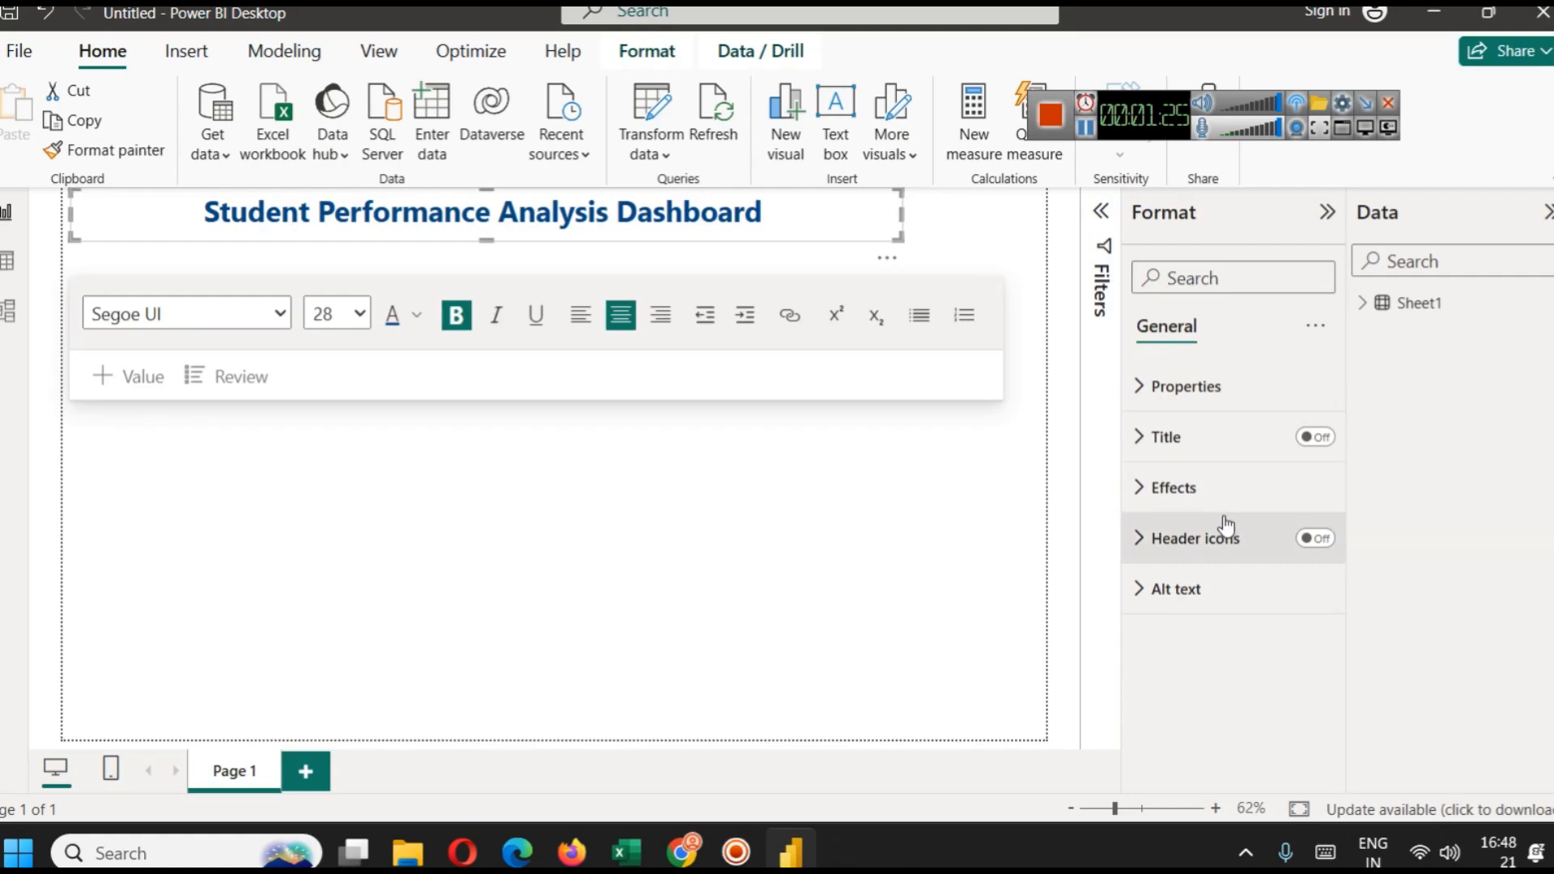
left_click(1204, 489)
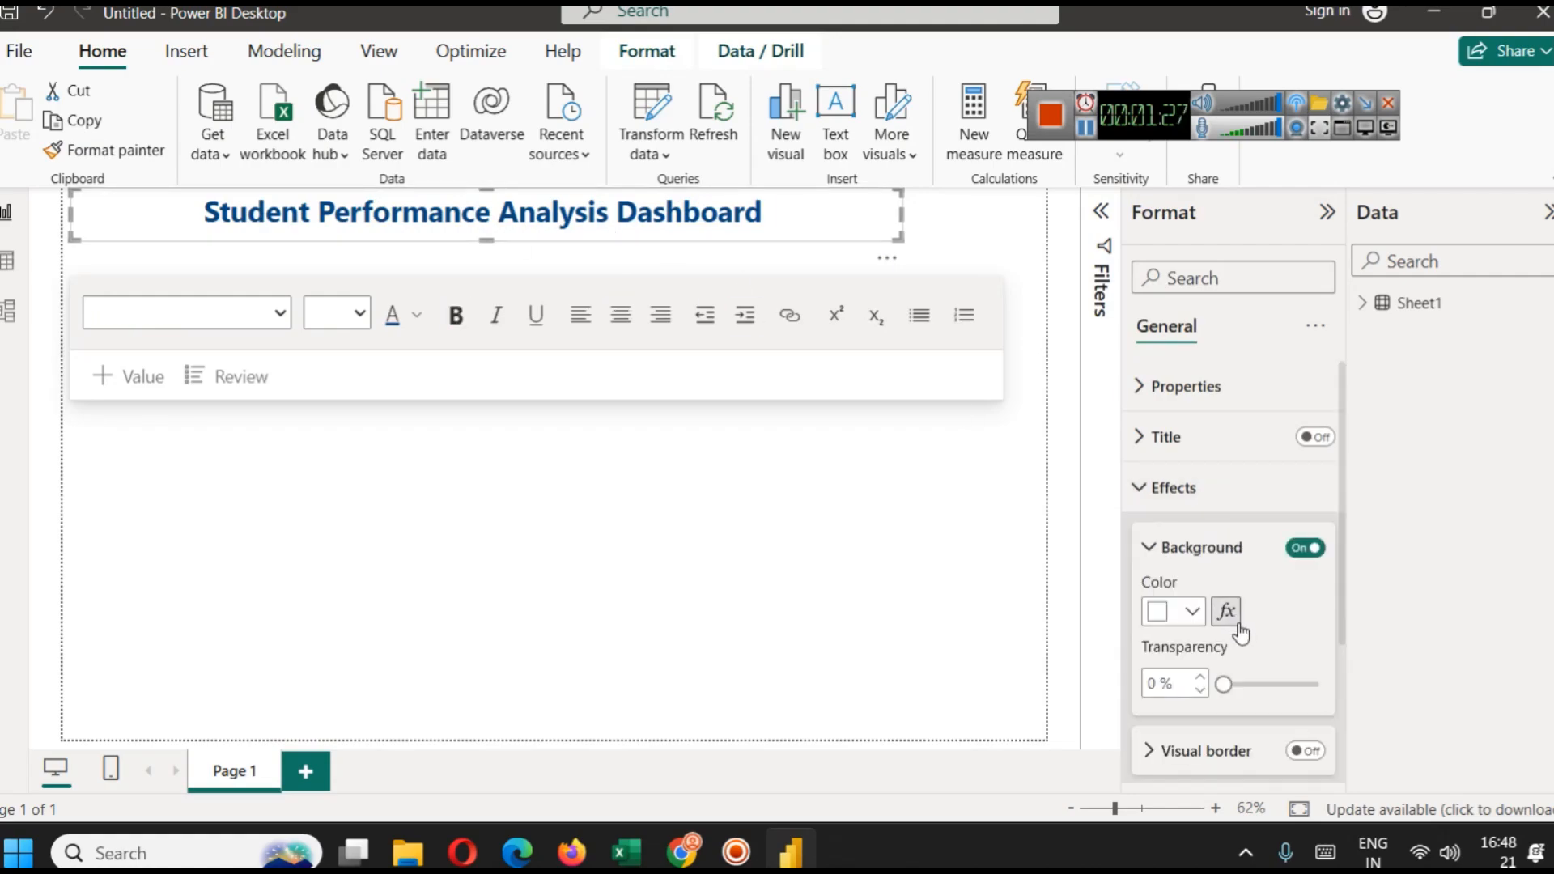
scroll(1232, 617, "down", 1)
left_click(1311, 731)
left_click(1305, 671)
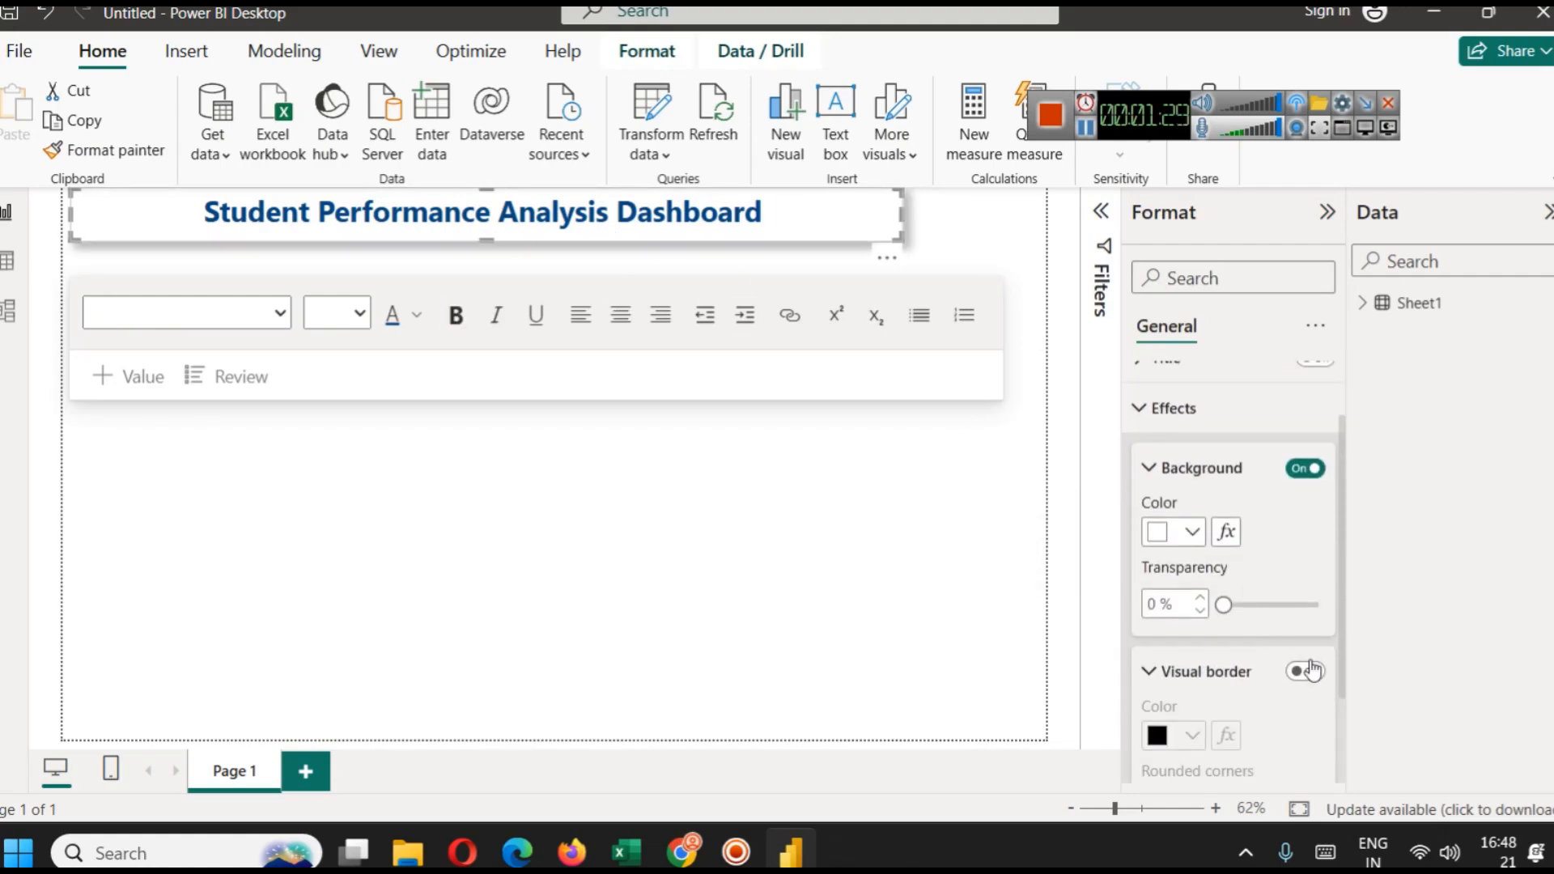
left_click(1305, 672)
Set the title box's border colour to dark blue and its rounded corners to 10 px.
left_click(1207, 672)
left_click(1206, 672)
scroll(1198, 680, "down", 3)
left_click(1188, 488)
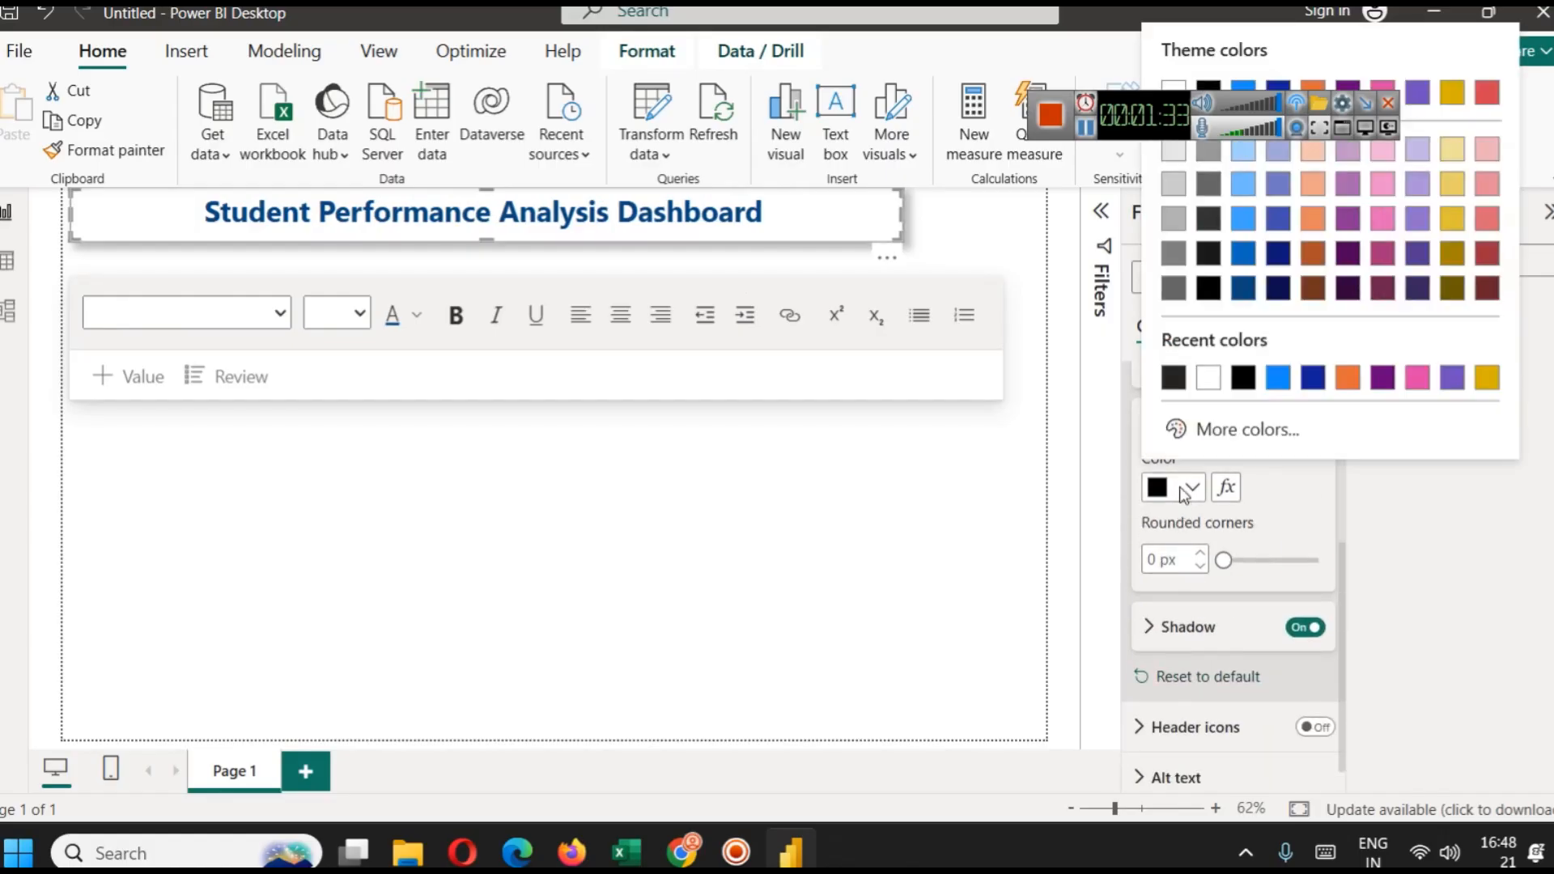
left_click(1243, 288)
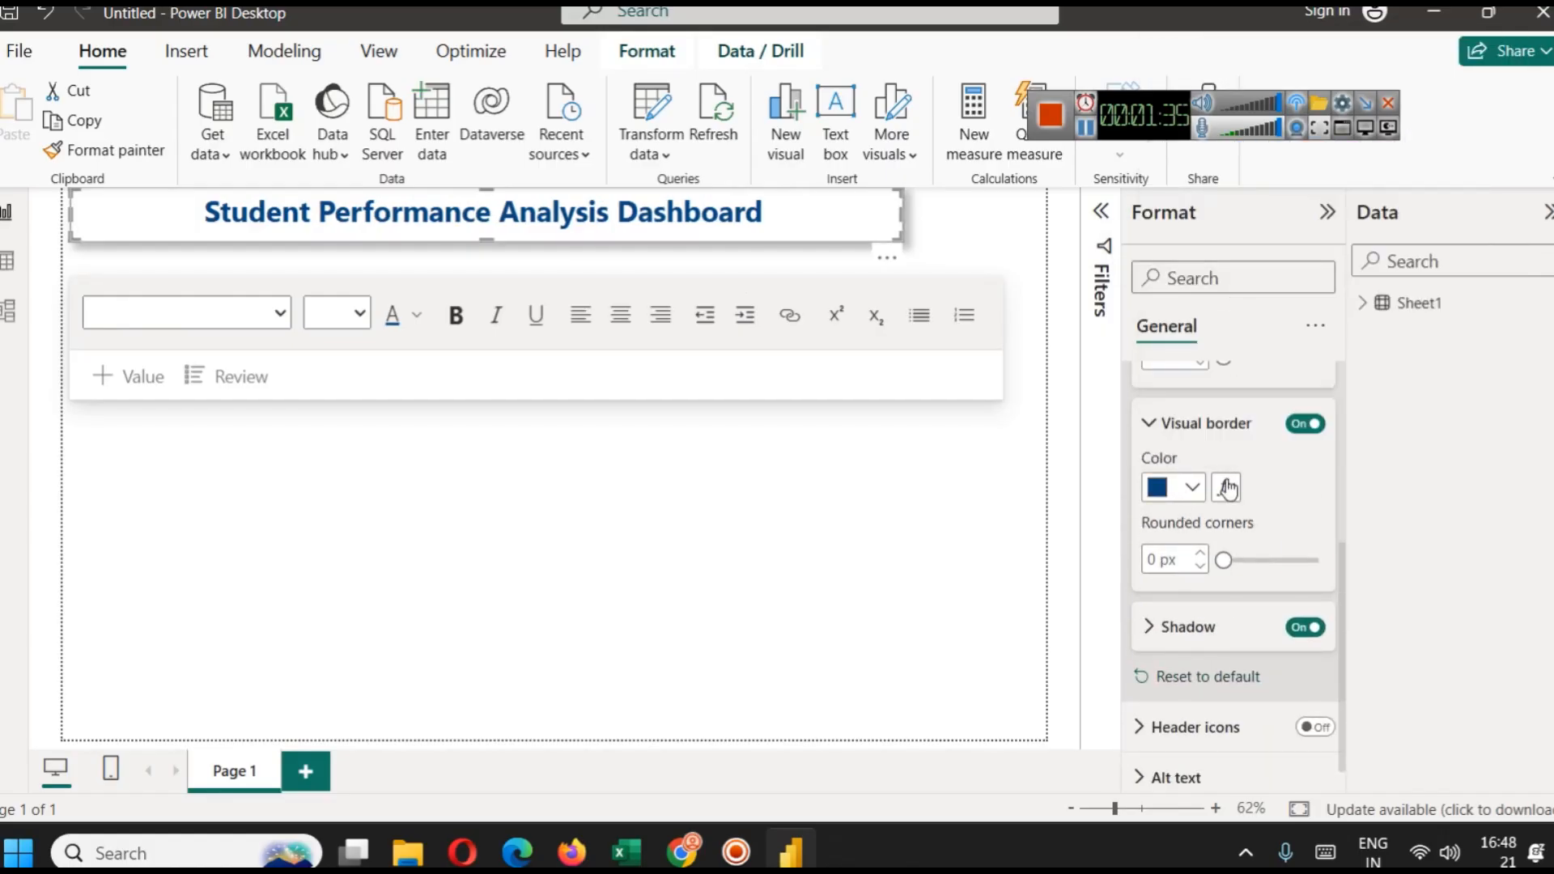
left_click(1159, 567)
type("10")
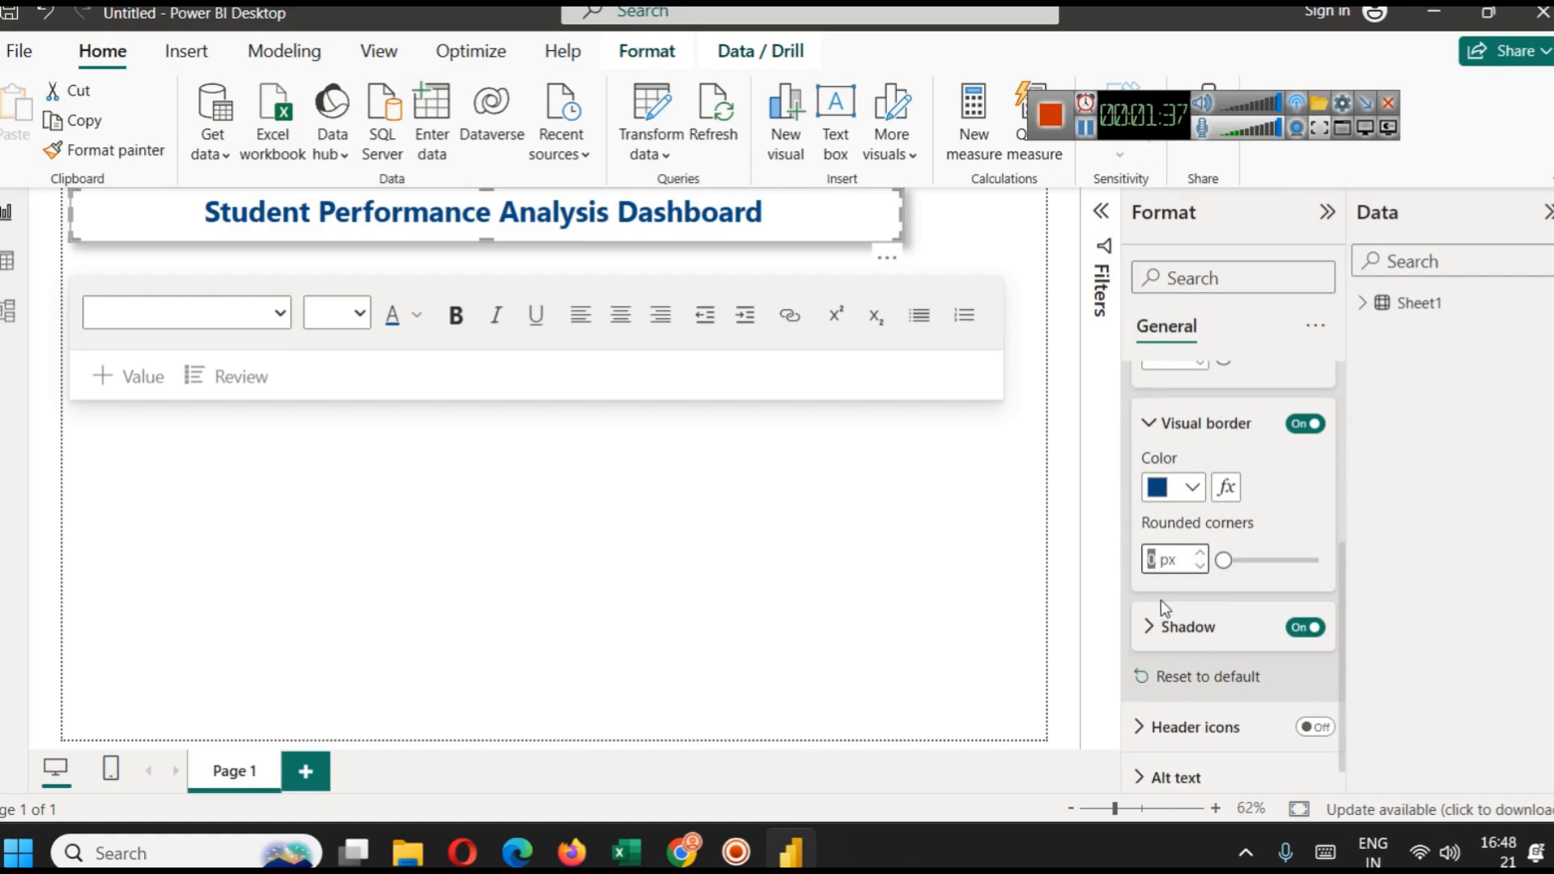
left_click(805, 555)
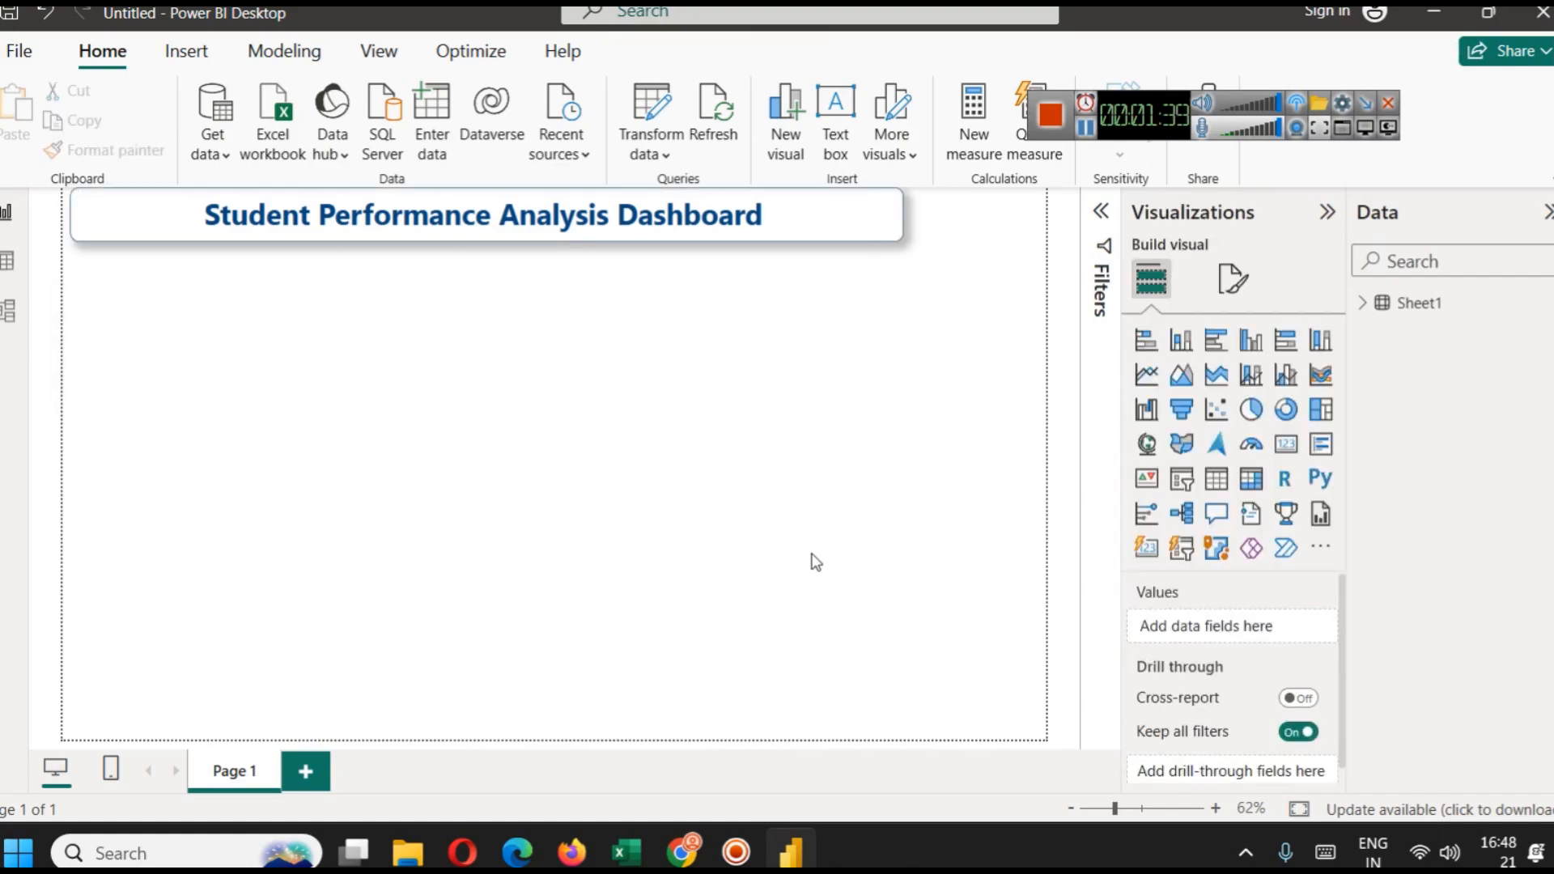
Increase the title banner's height slightly by extending its lower edge.
left_click(490, 236)
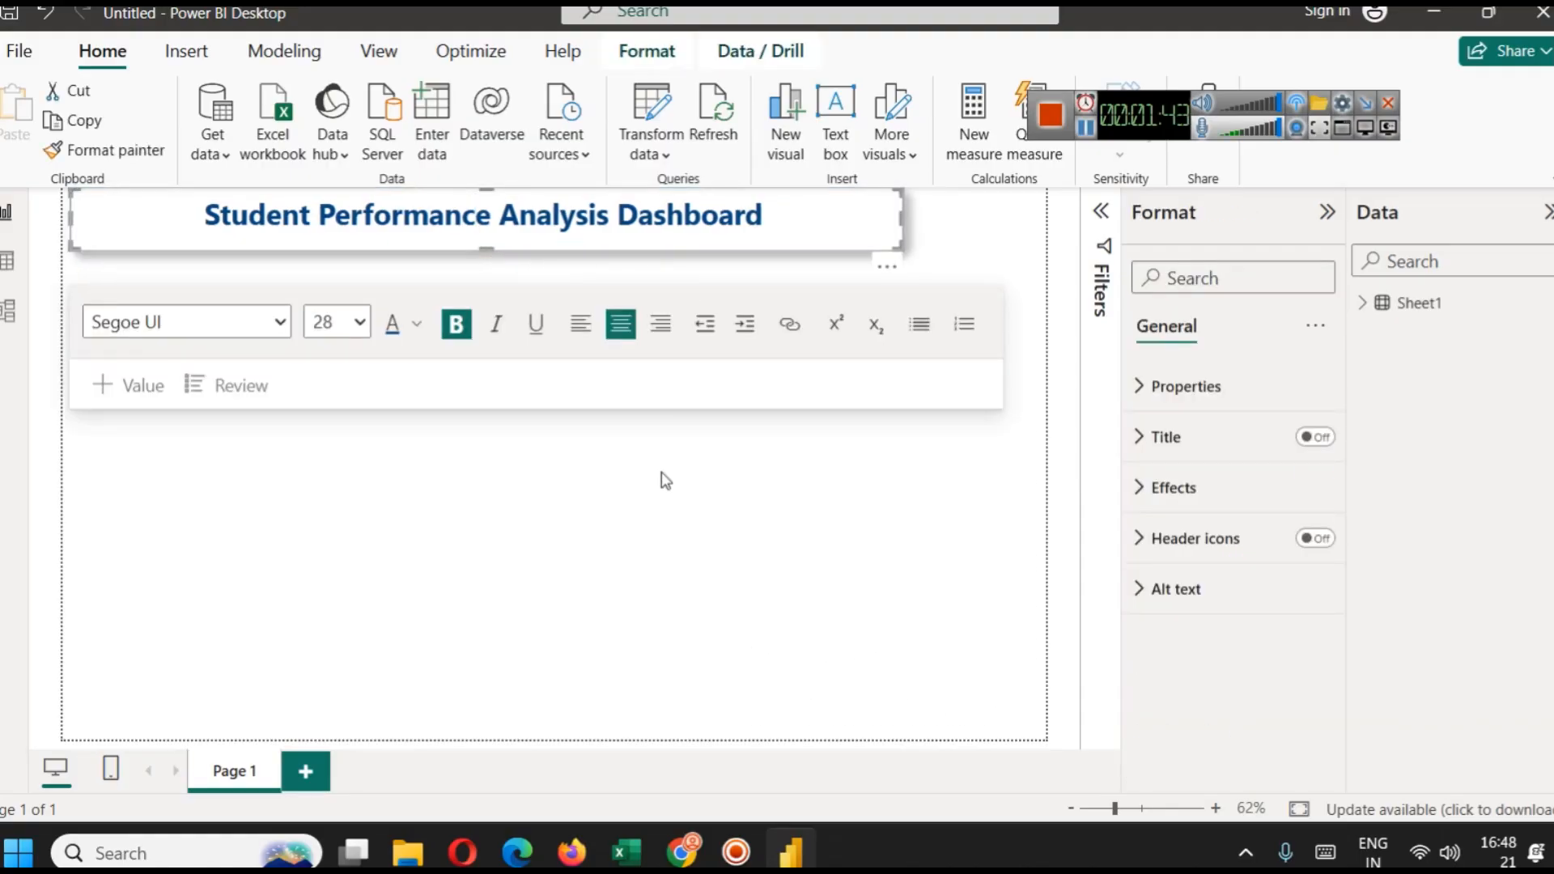
left_click(664, 495)
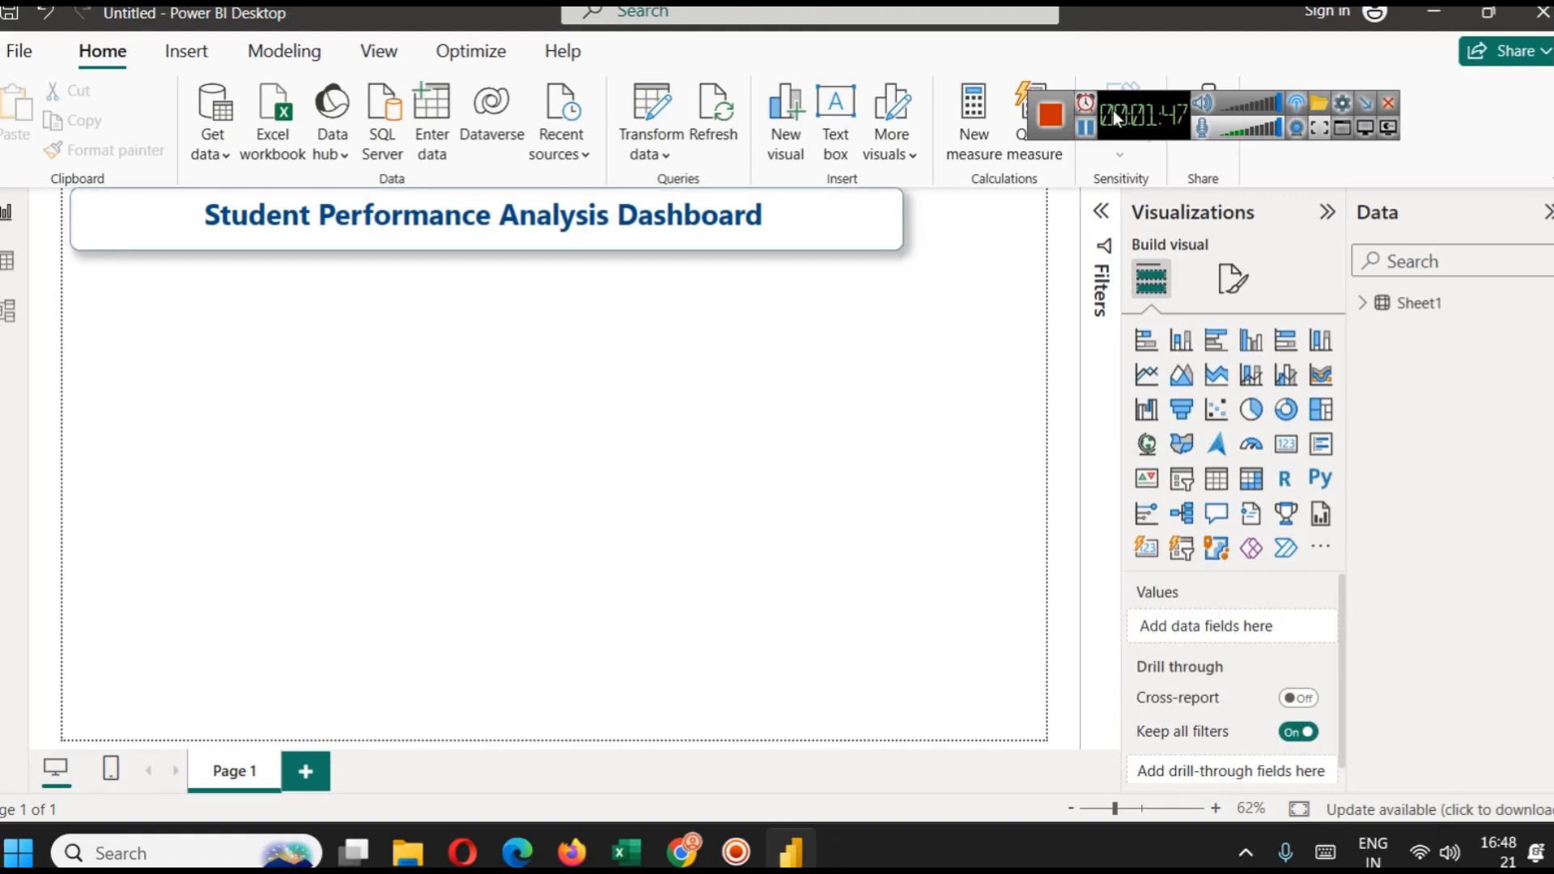
left_click_drag(1113, 112, 1198, 105)
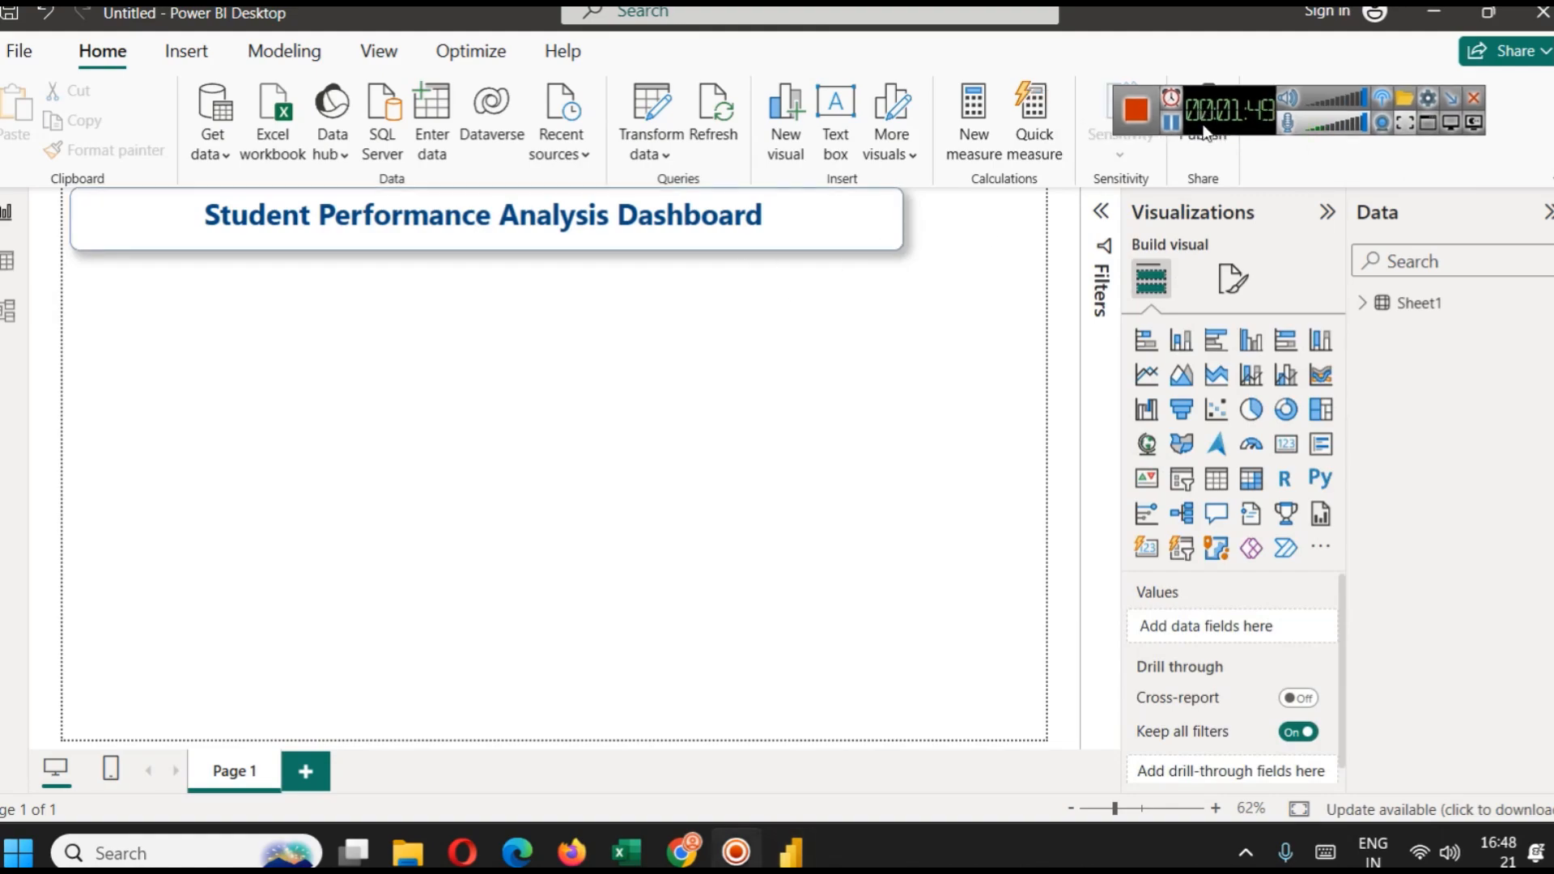
Insert the image ss-logo-removebg-preview.png from the assets folder on drive E.
left_click(186, 50)
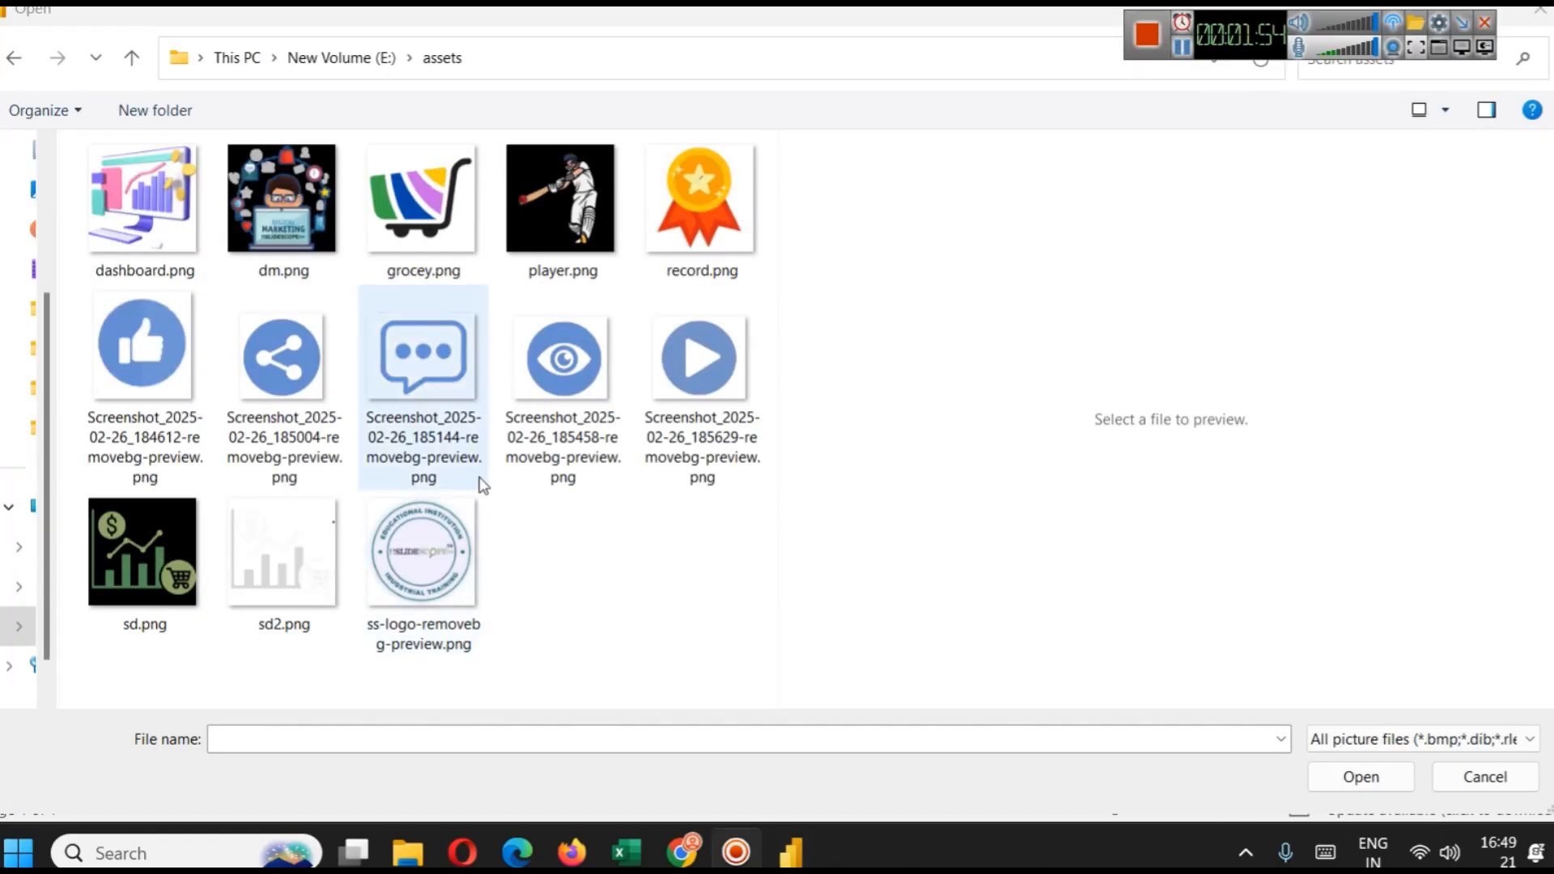
left_click(399, 530)
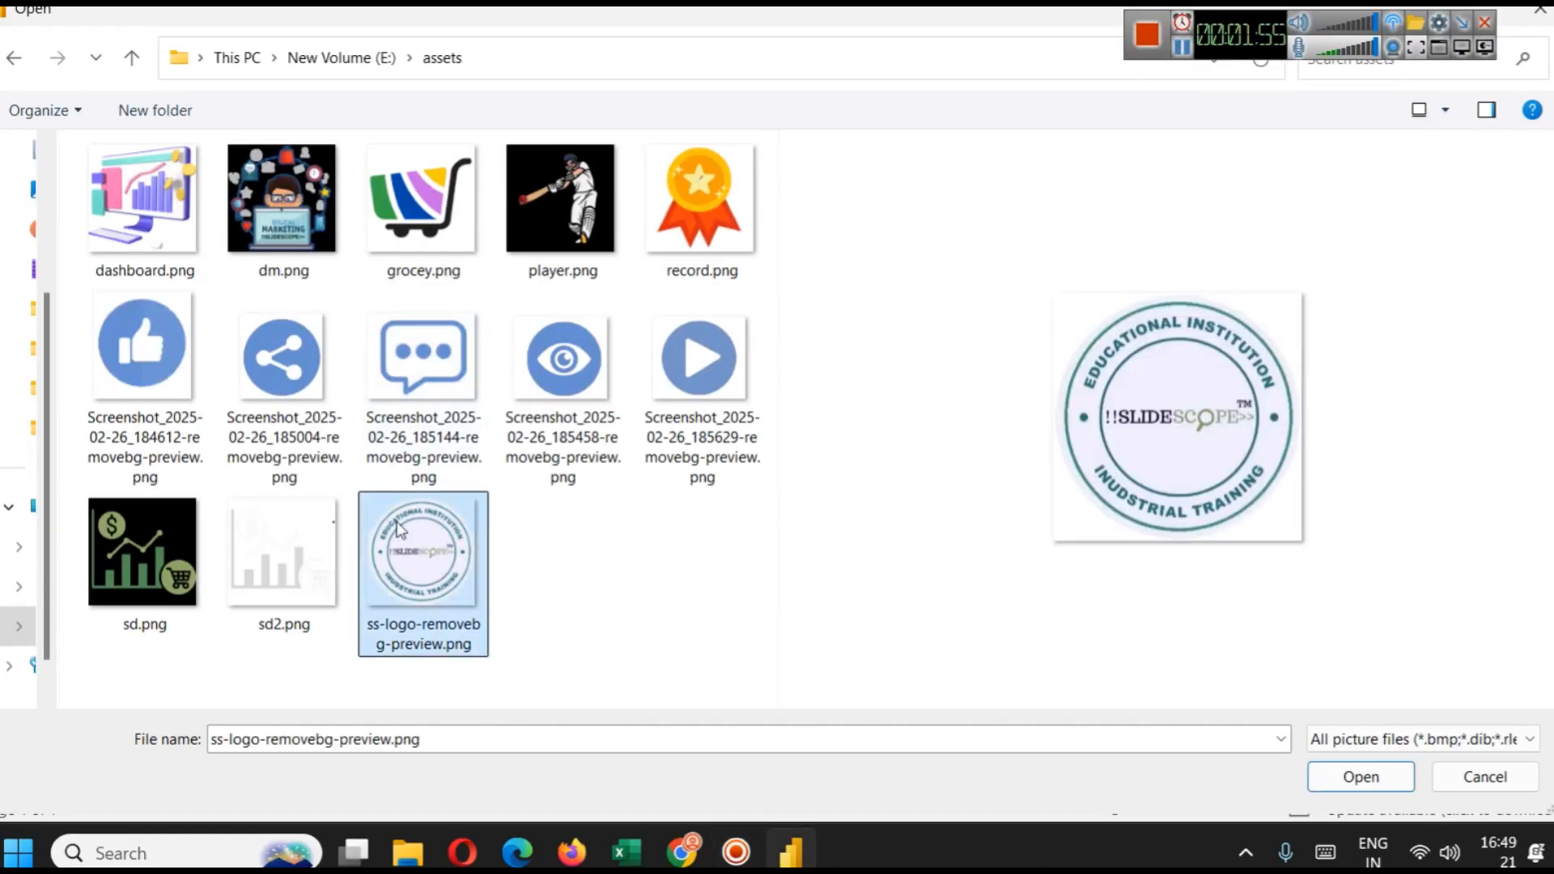
left_click(1360, 777)
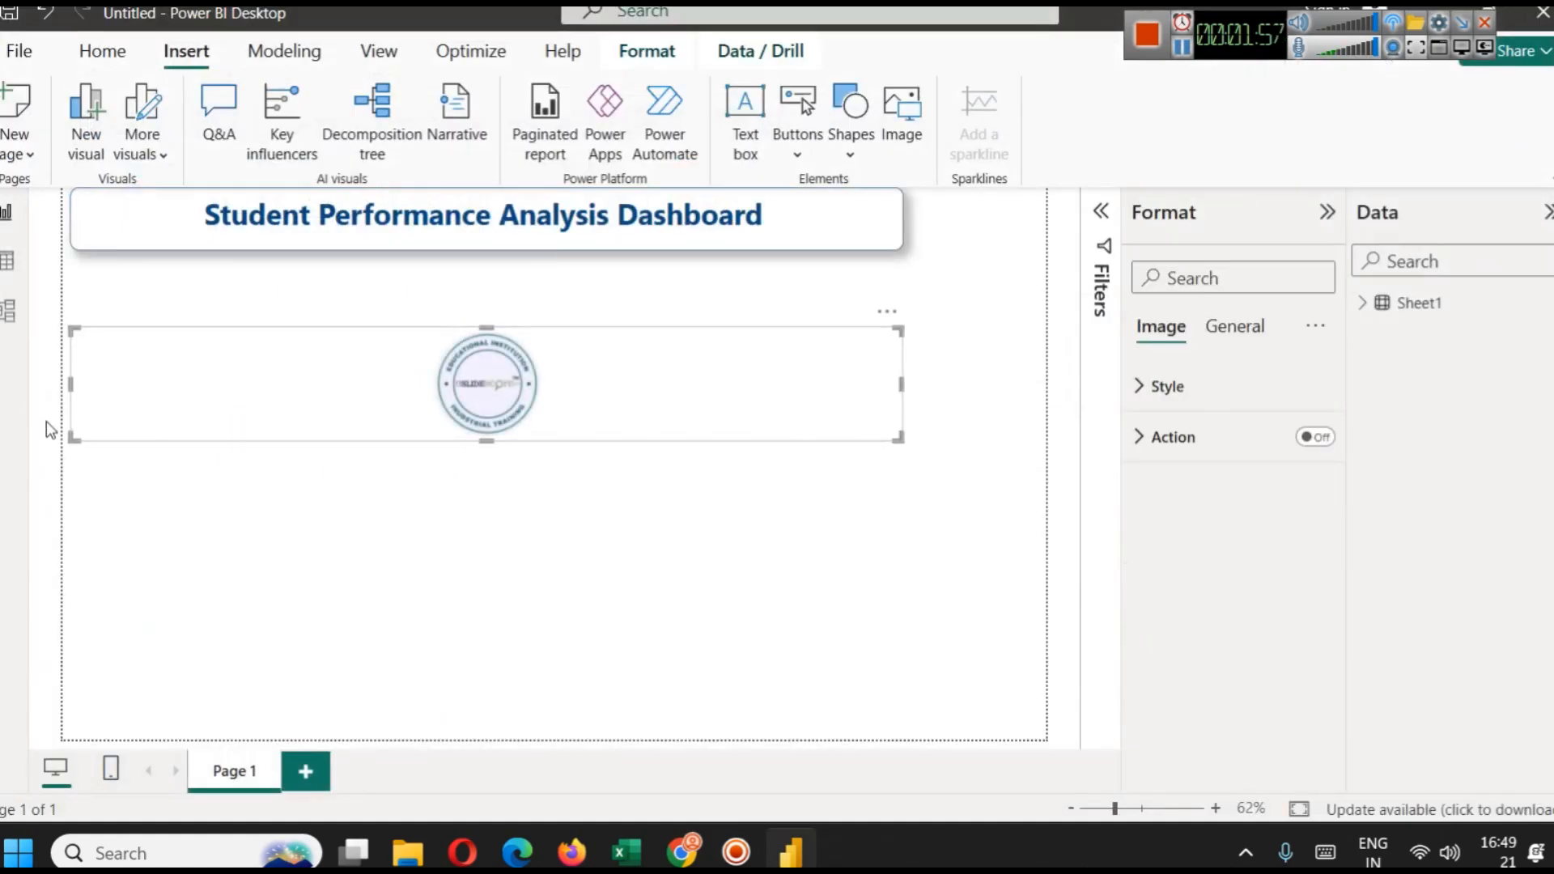
Resize the logo image and fit it into the page's upper corner beside the title banner, matching the banner's height.
left_click_drag(506, 439, 510, 591)
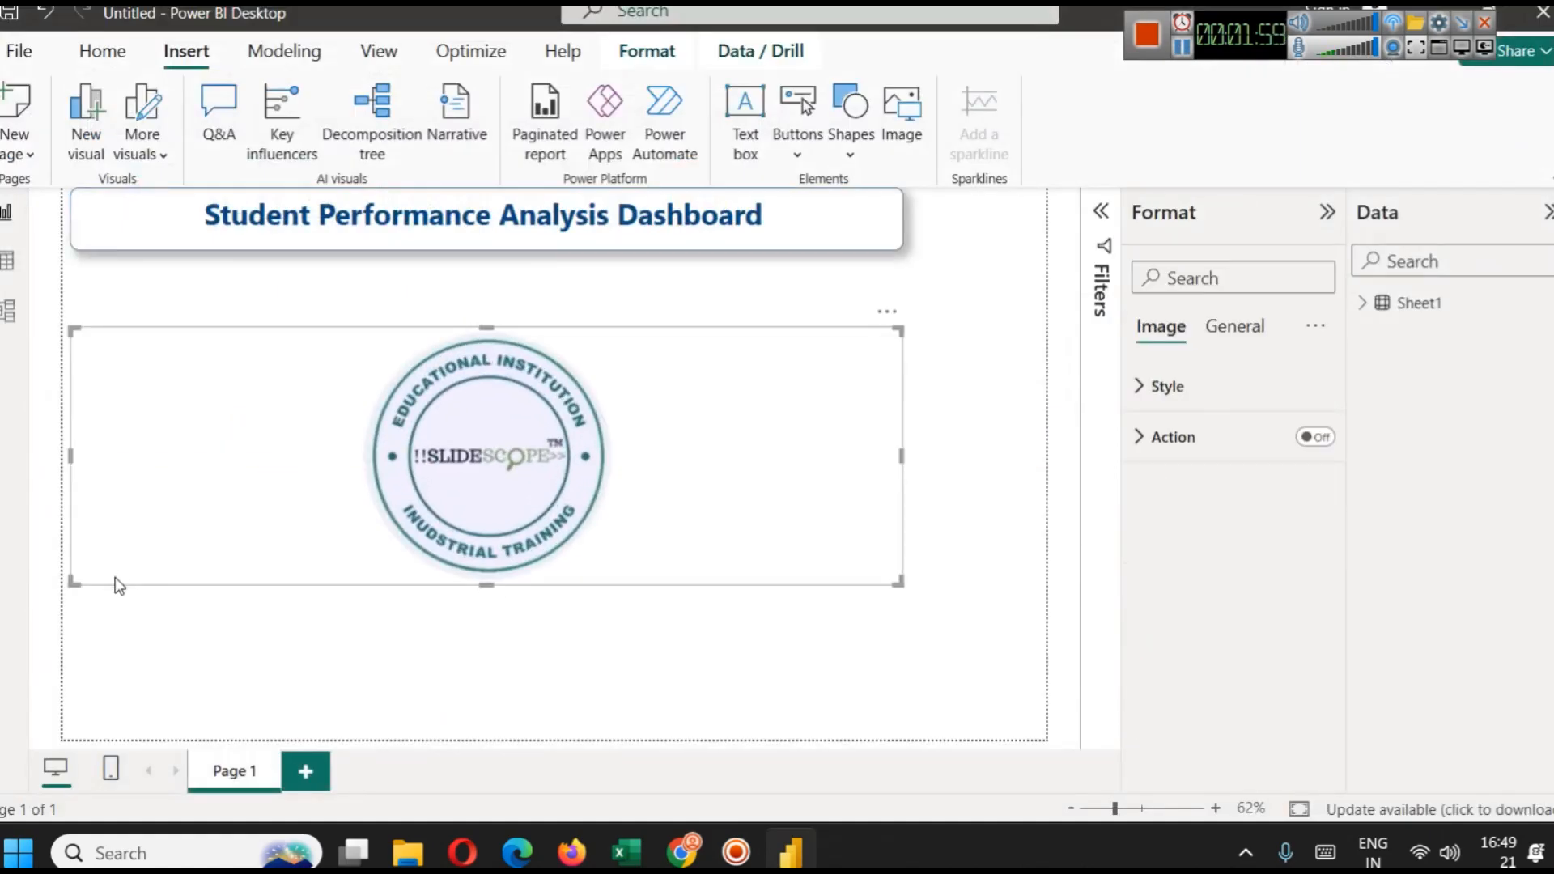
left_click_drag(73, 582, 722, 383)
left_click_drag(827, 335, 1047, 176)
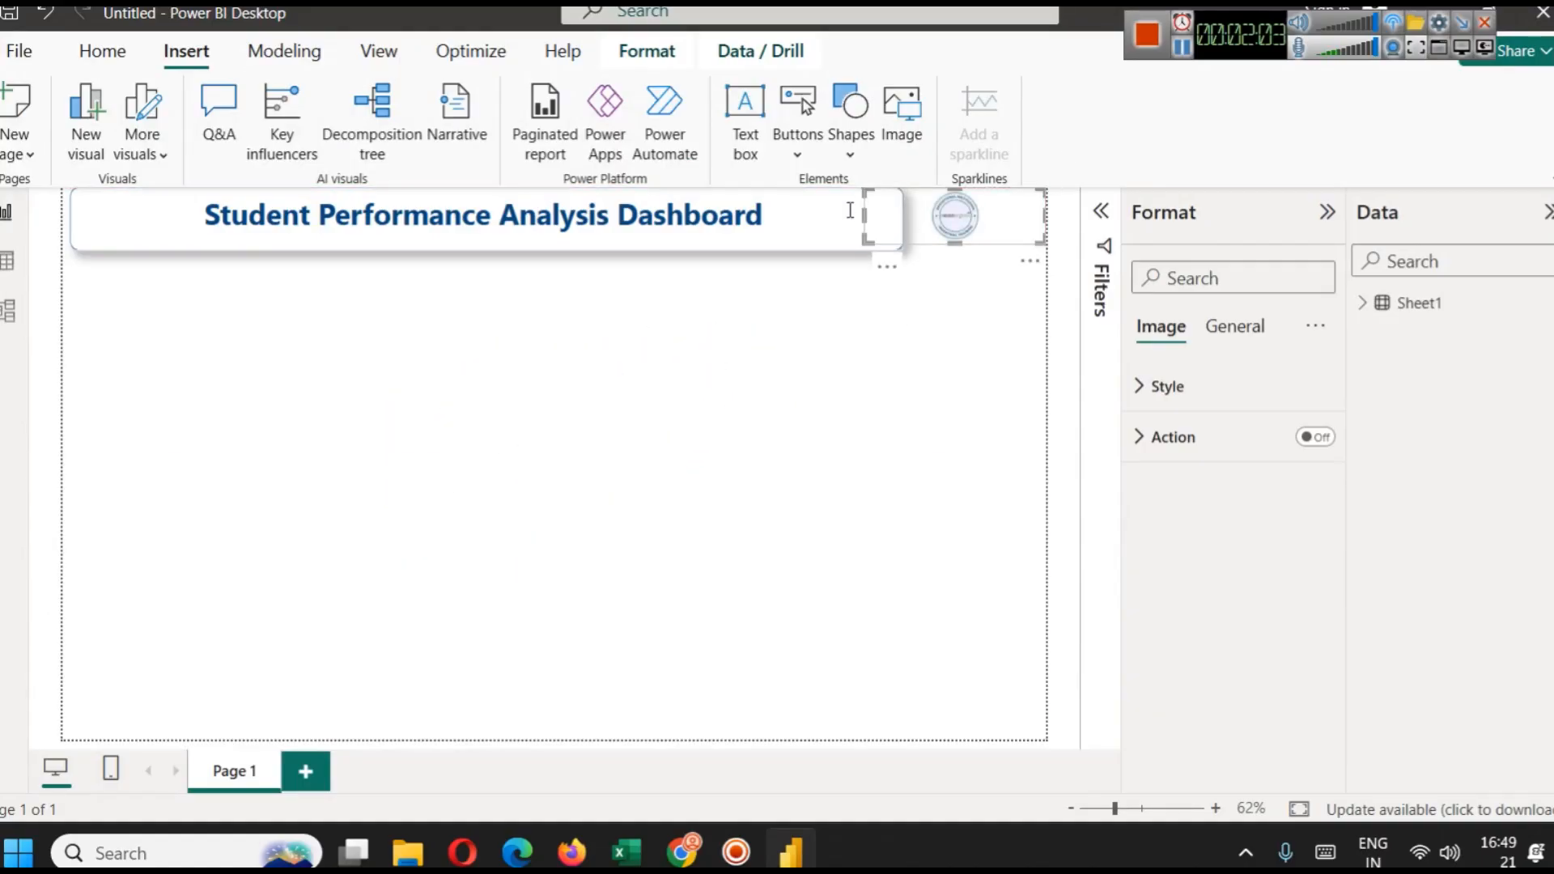
left_click_drag(862, 213, 983, 249)
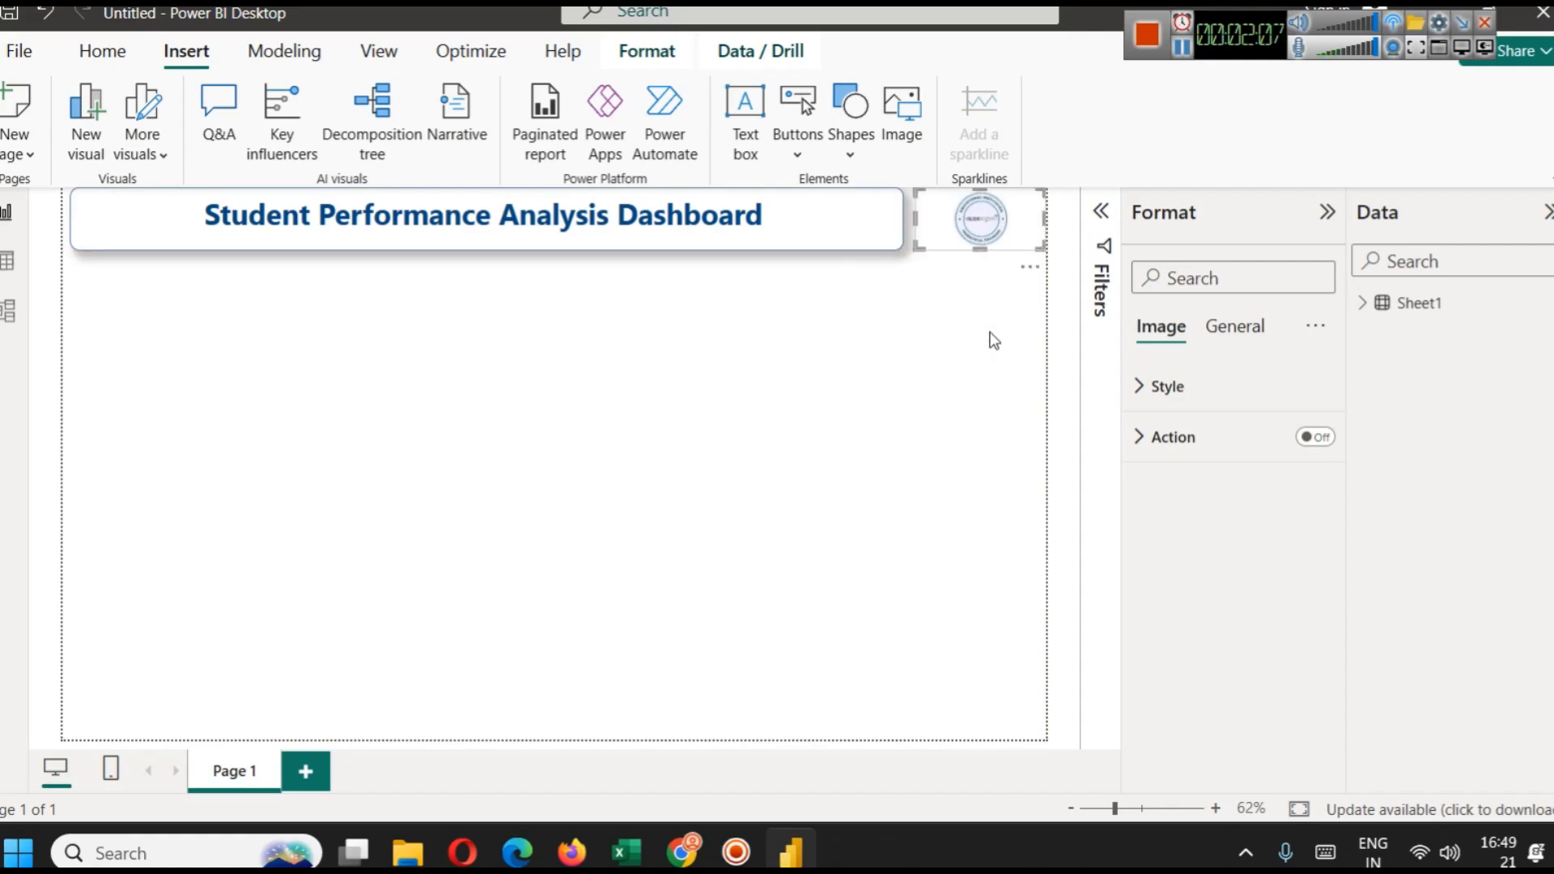
left_click(991, 334)
Turn on the visual border and the shadow for the logo image.
left_click(981, 229)
left_click(1166, 391)
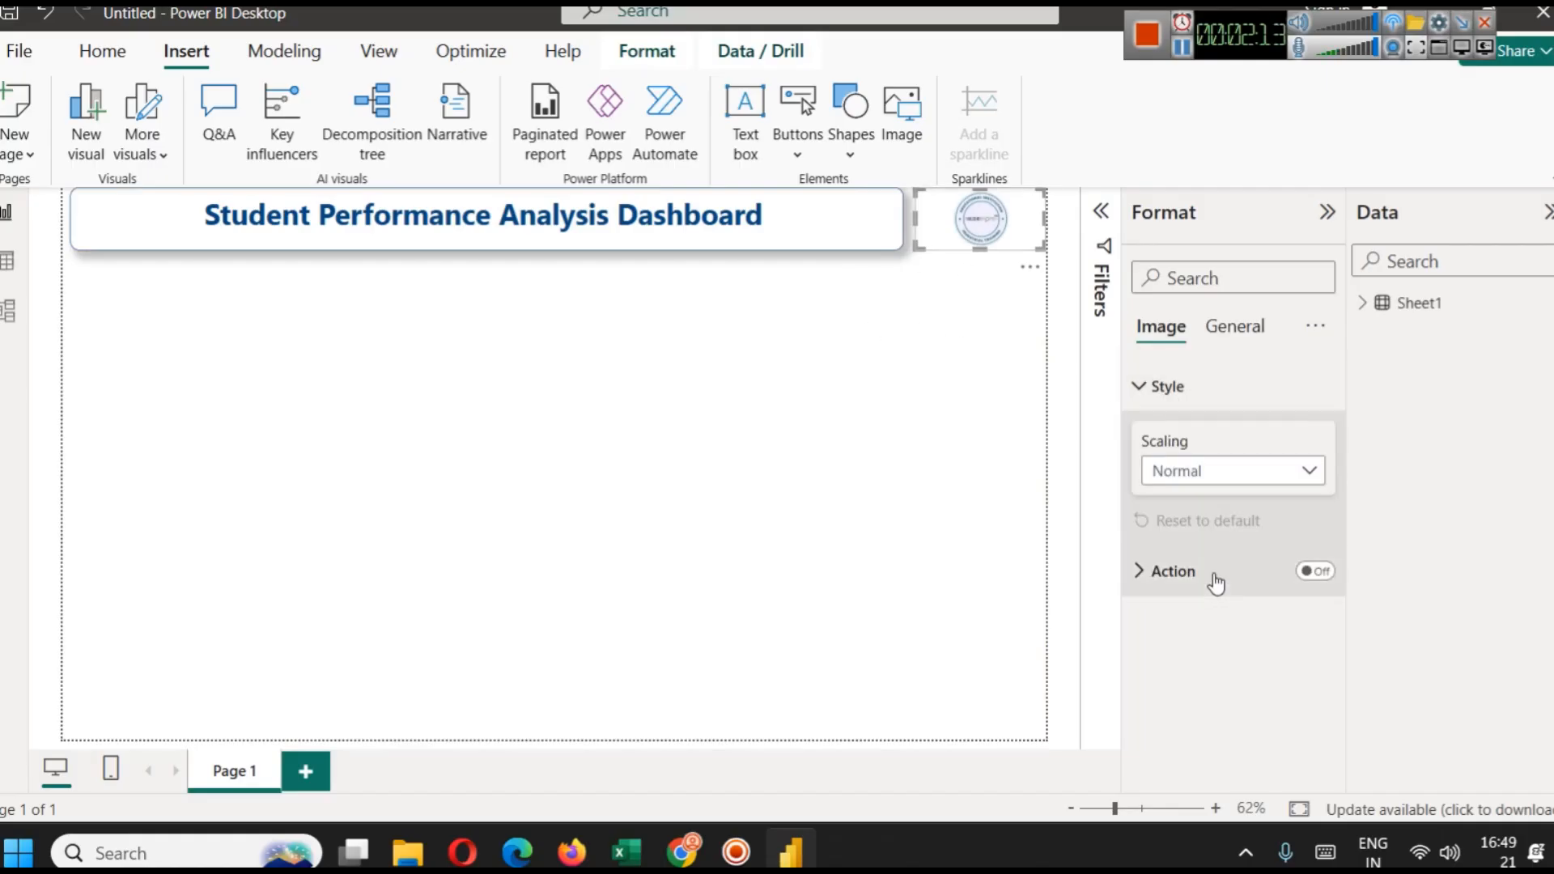
left_click(1223, 348)
left_click(1197, 486)
scroll(1253, 532, "down", 3)
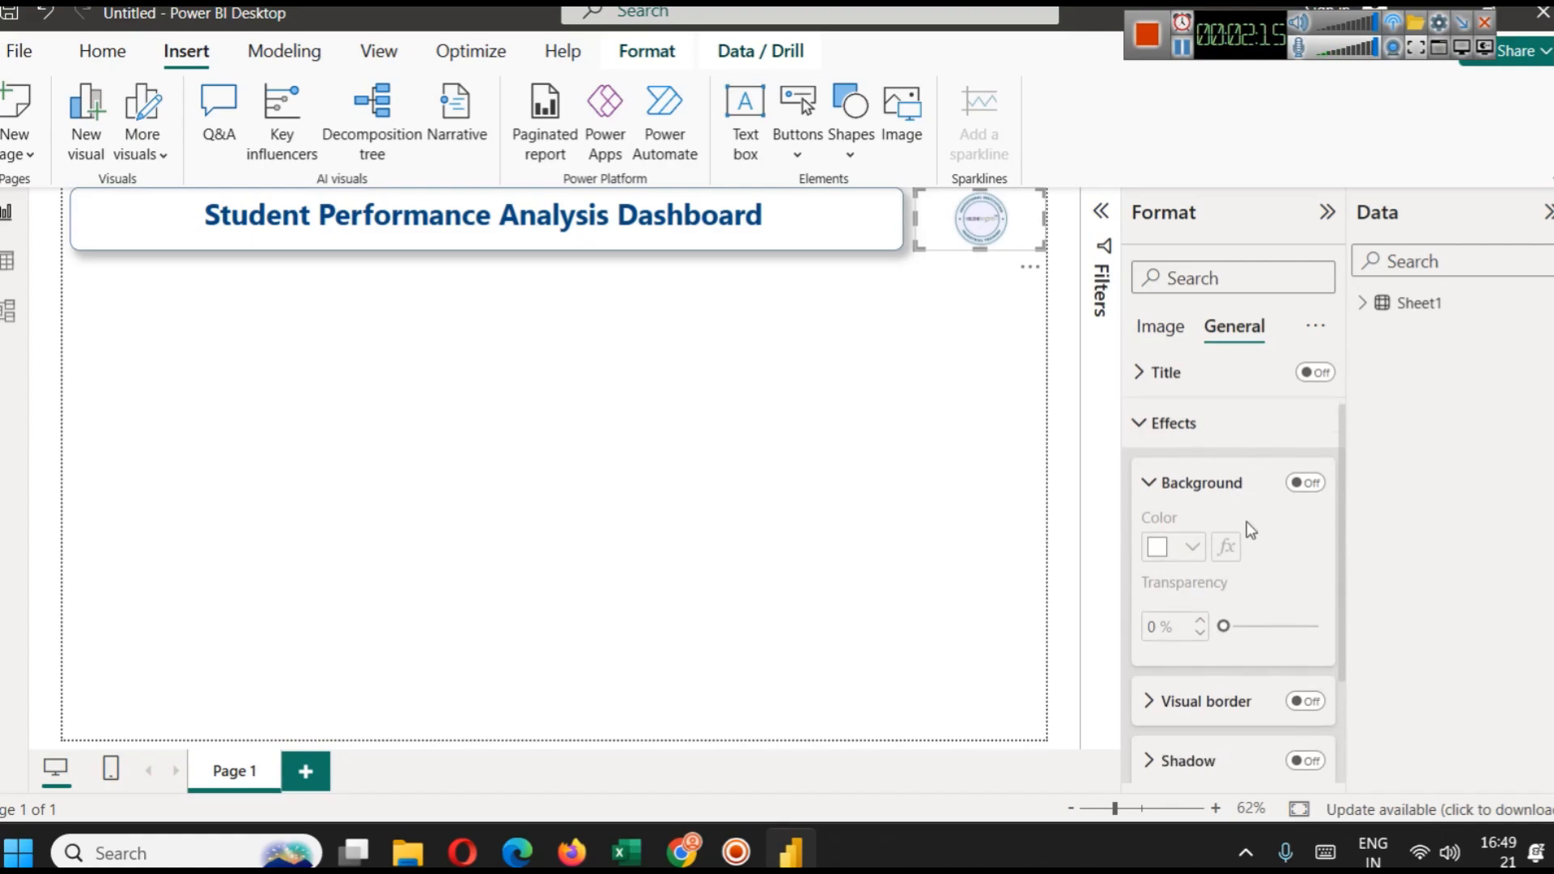
left_click(1304, 701)
left_click(1306, 641)
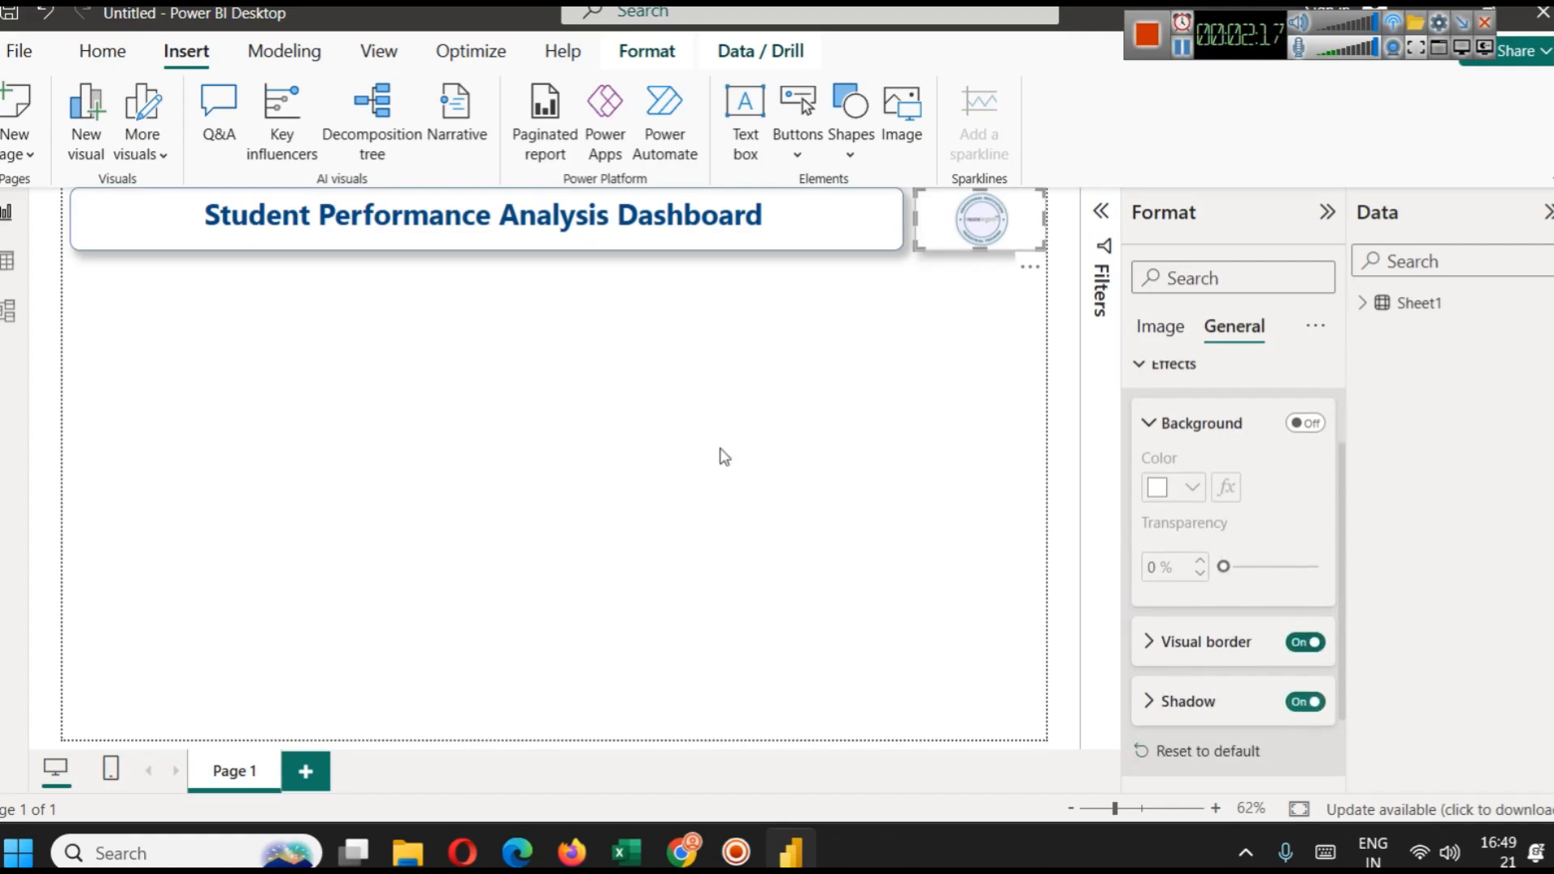
left_click(722, 455)
Narrow the title banner slightly and shift the logo frame toward it, leaving a small gap between them.
double_click(866, 241)
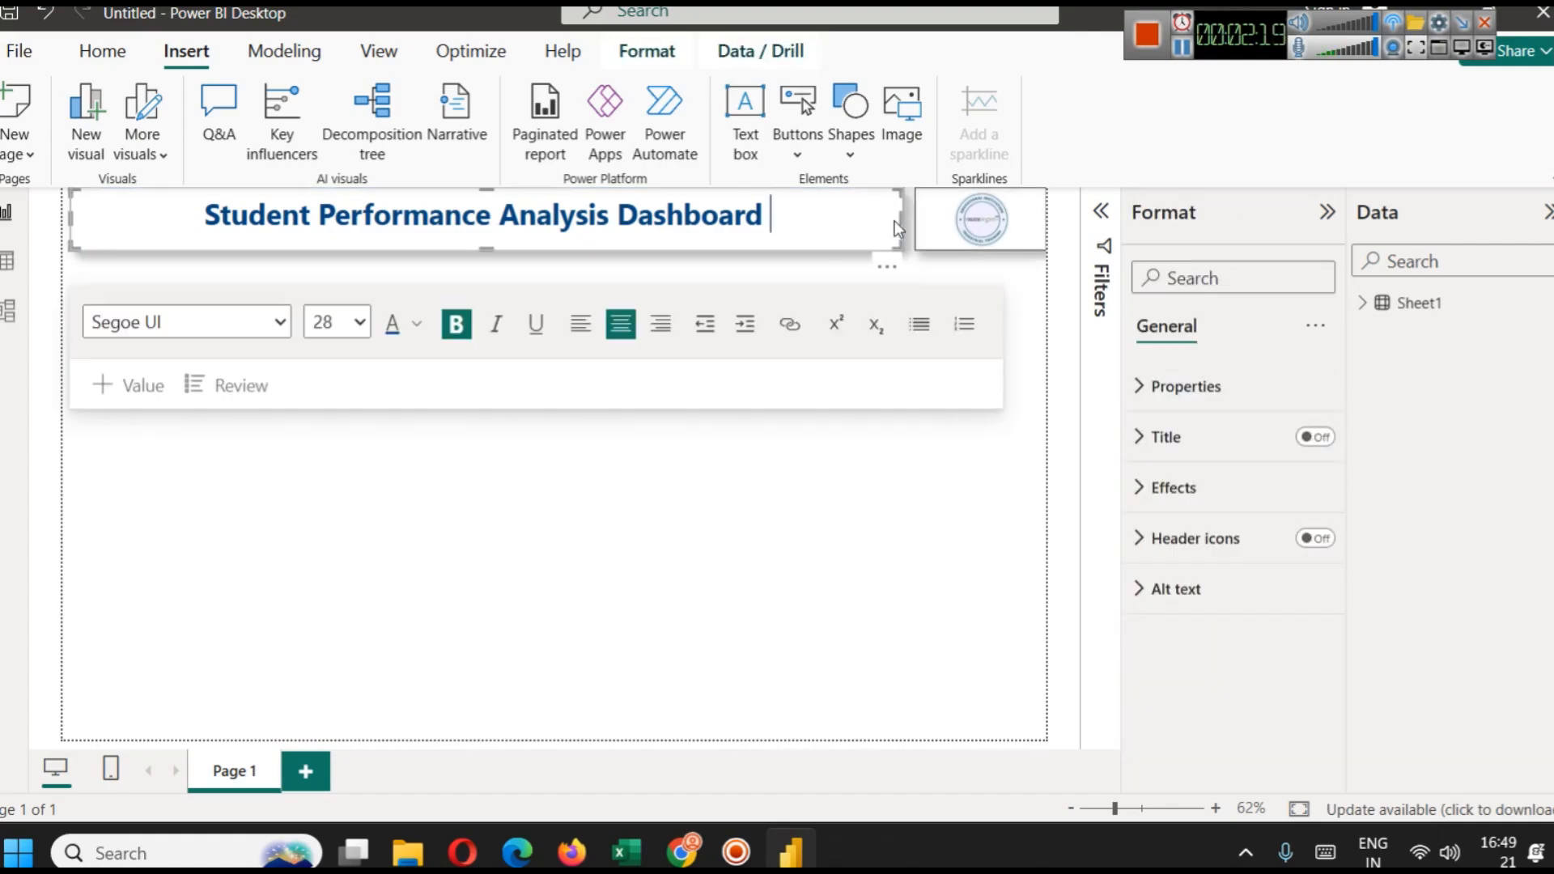
left_click(918, 215)
mouse_move(916, 216)
left_mouse_down()
mouse_move(898, 224)
mouse_move(906, 215)
left_mouse_up()
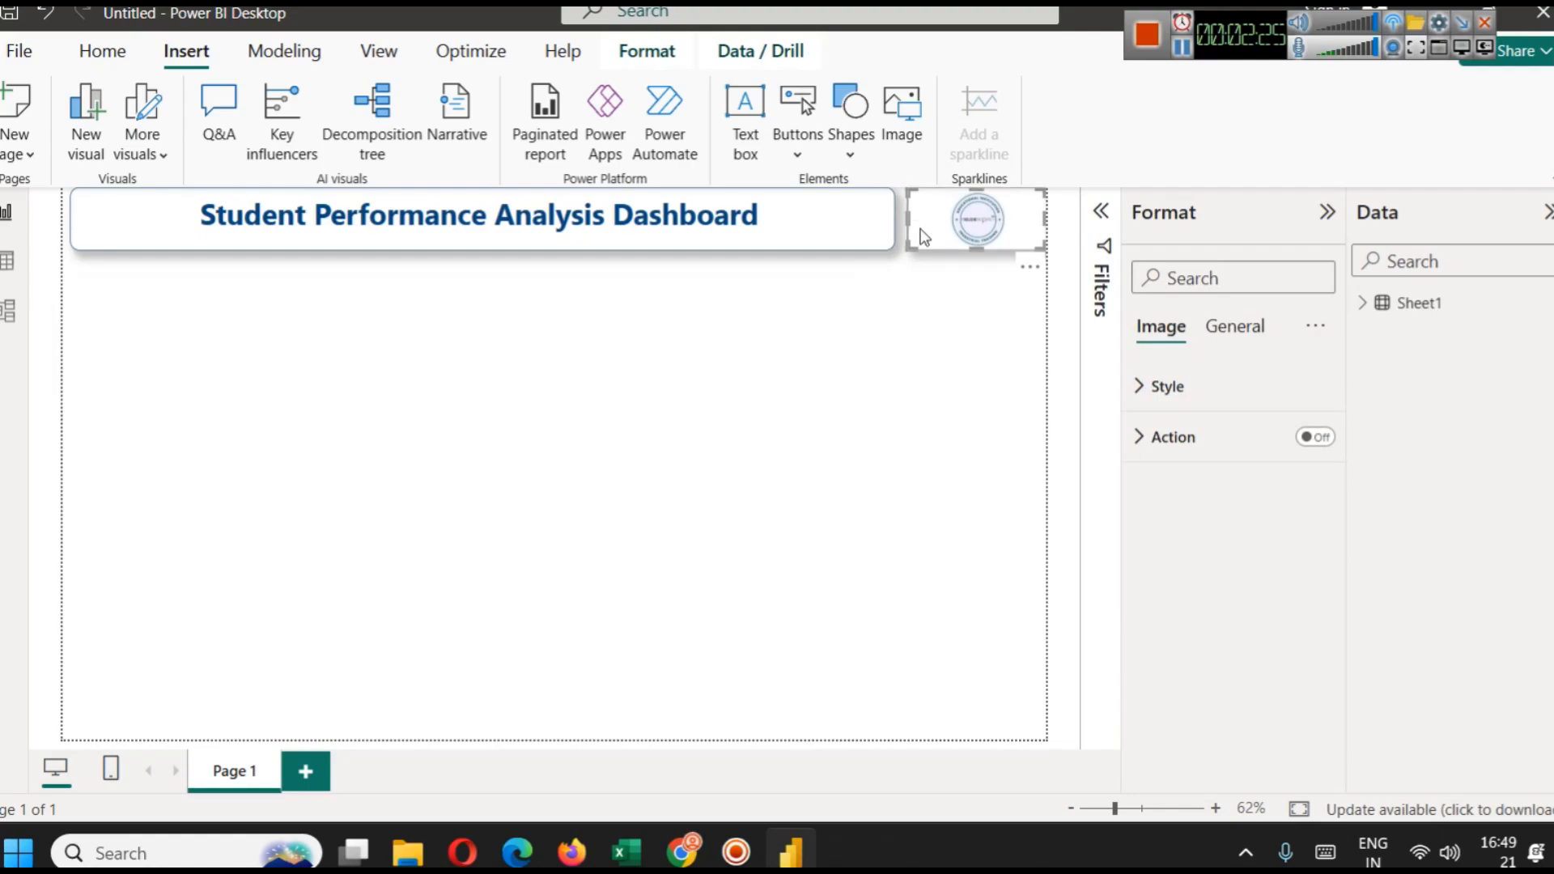
left_click(939, 347)
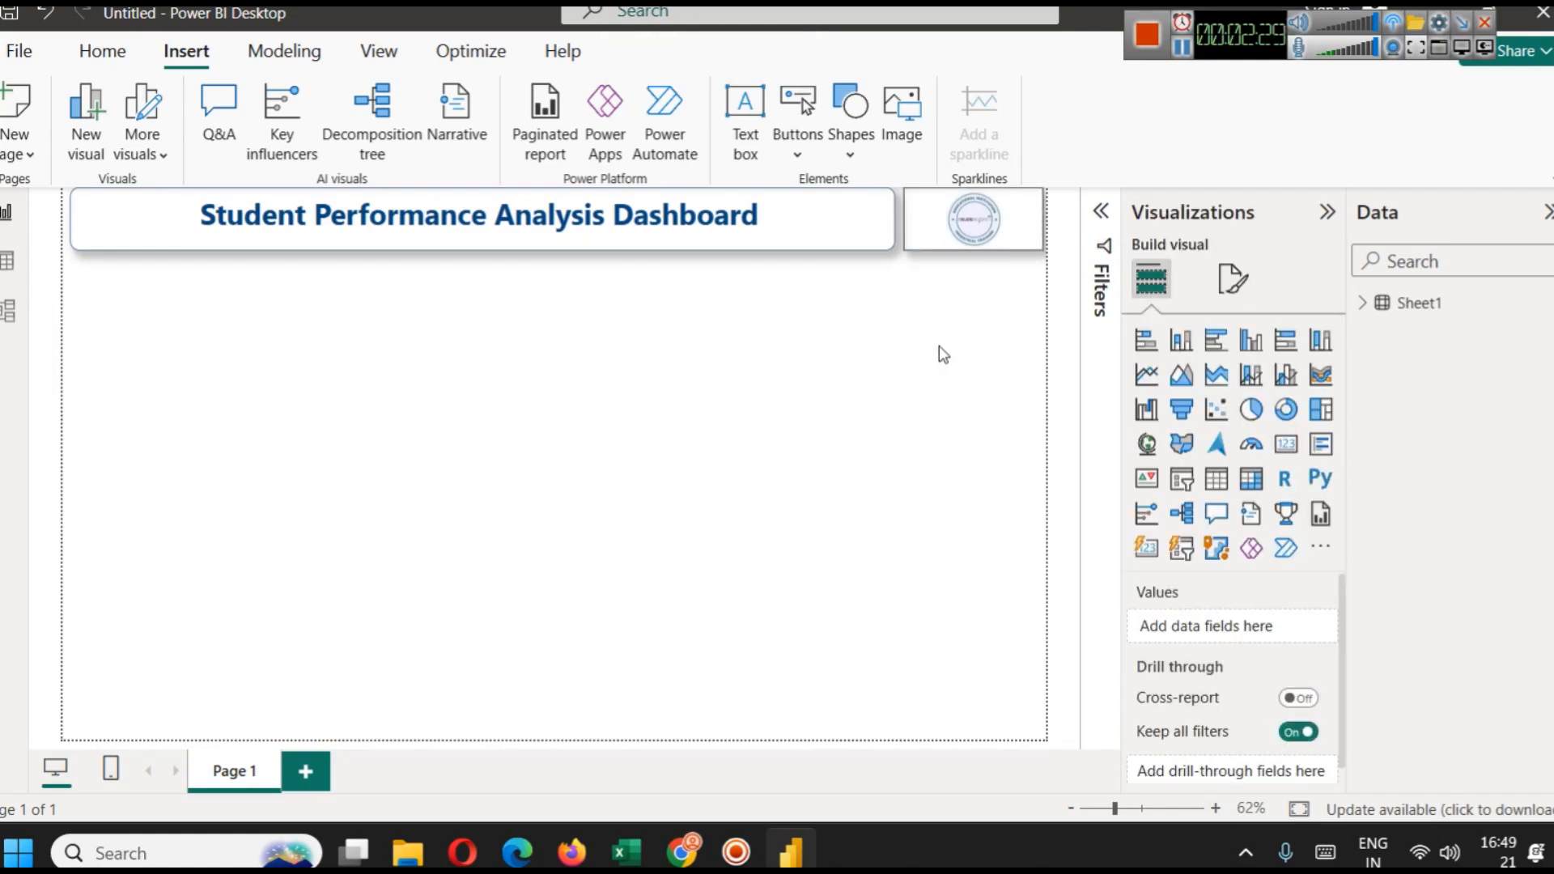
Expand the Sheet1 table to show its fields and rename the table to marks.
left_click(1381, 305)
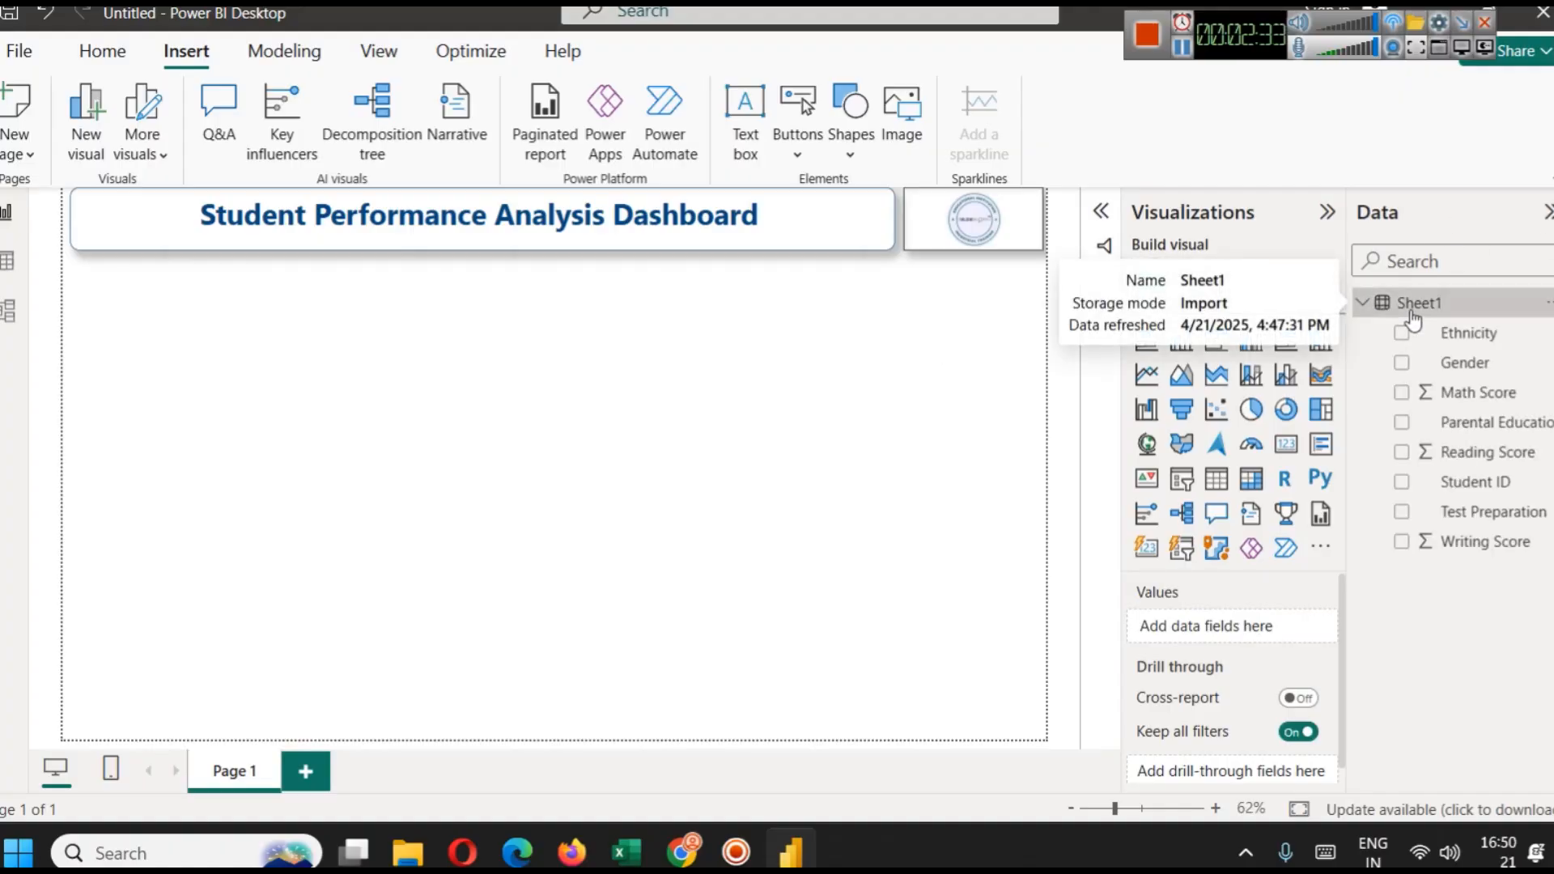
right_click(1406, 312)
left_click(1224, 576)
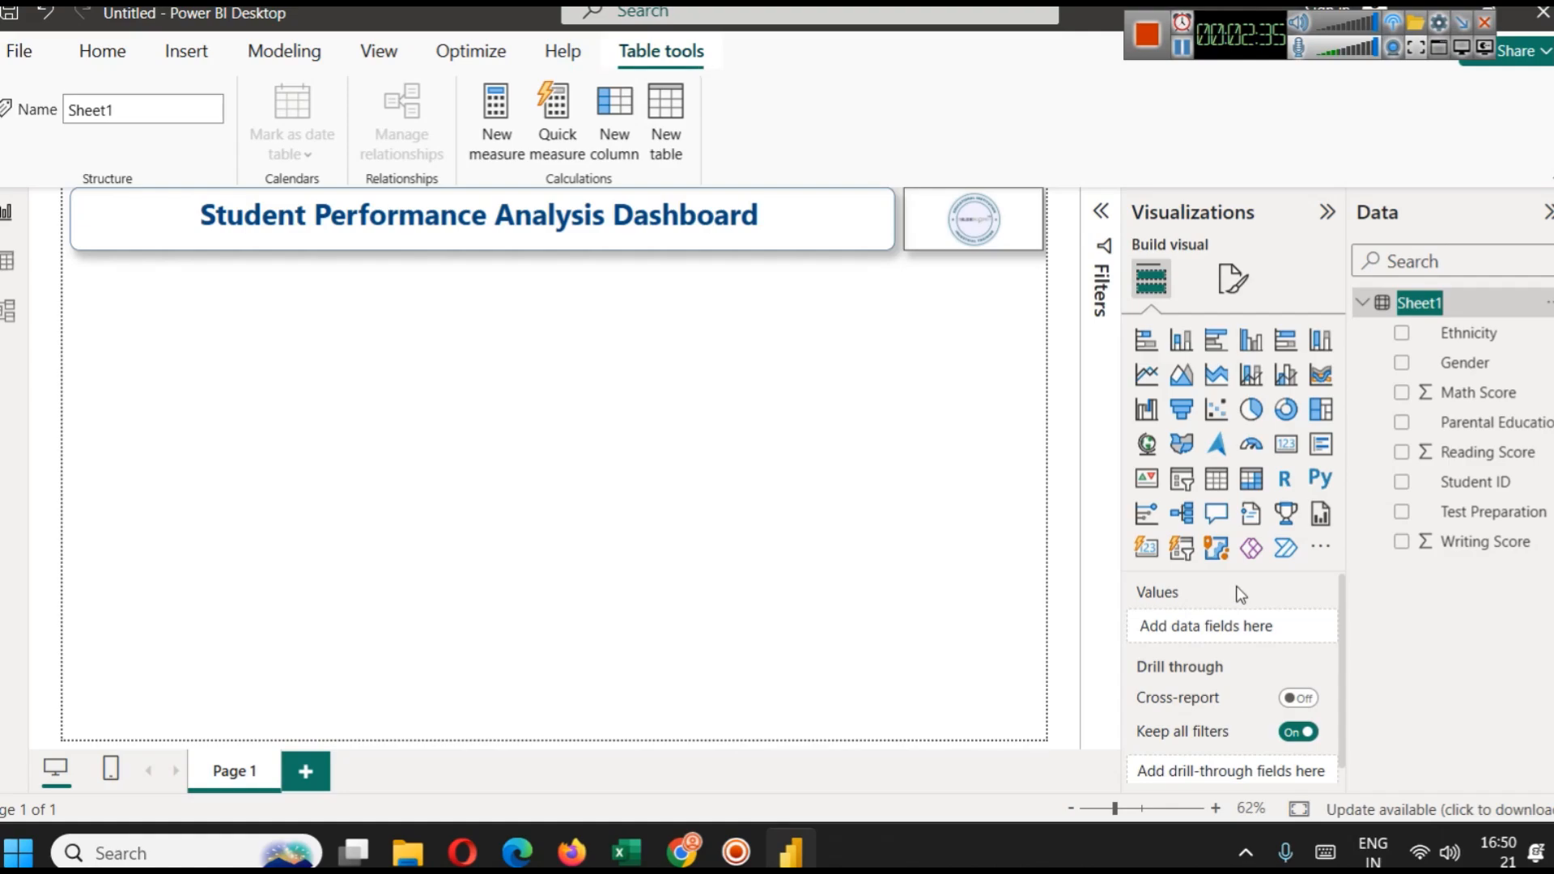
type("marks")
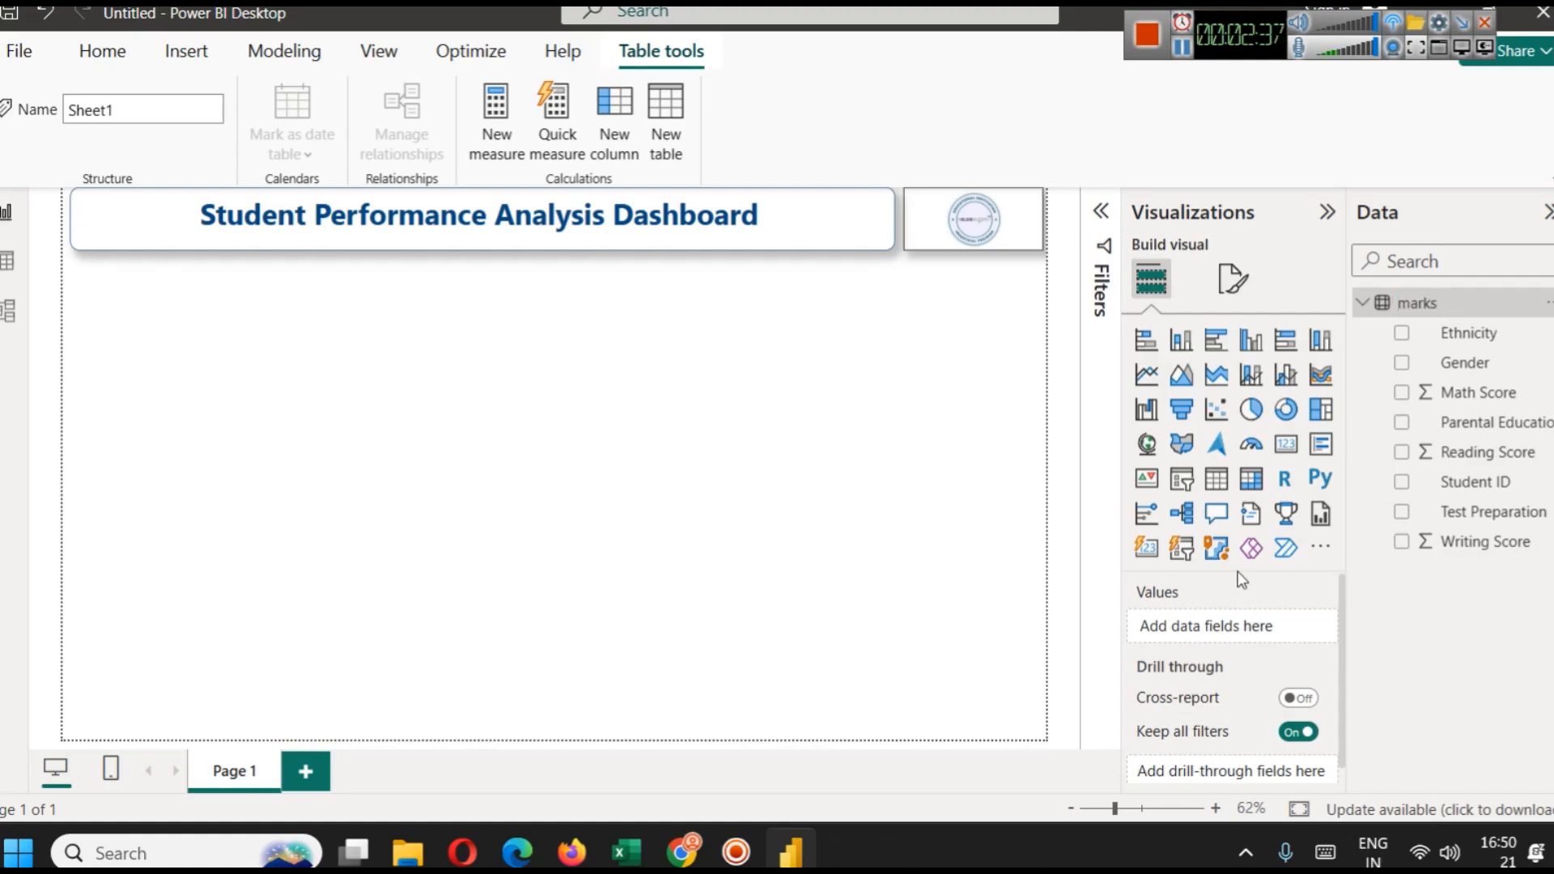
key("Return")
Add a card visual below the title banner and shrink it to a small box aligned with the banner's start.
left_click(664, 445)
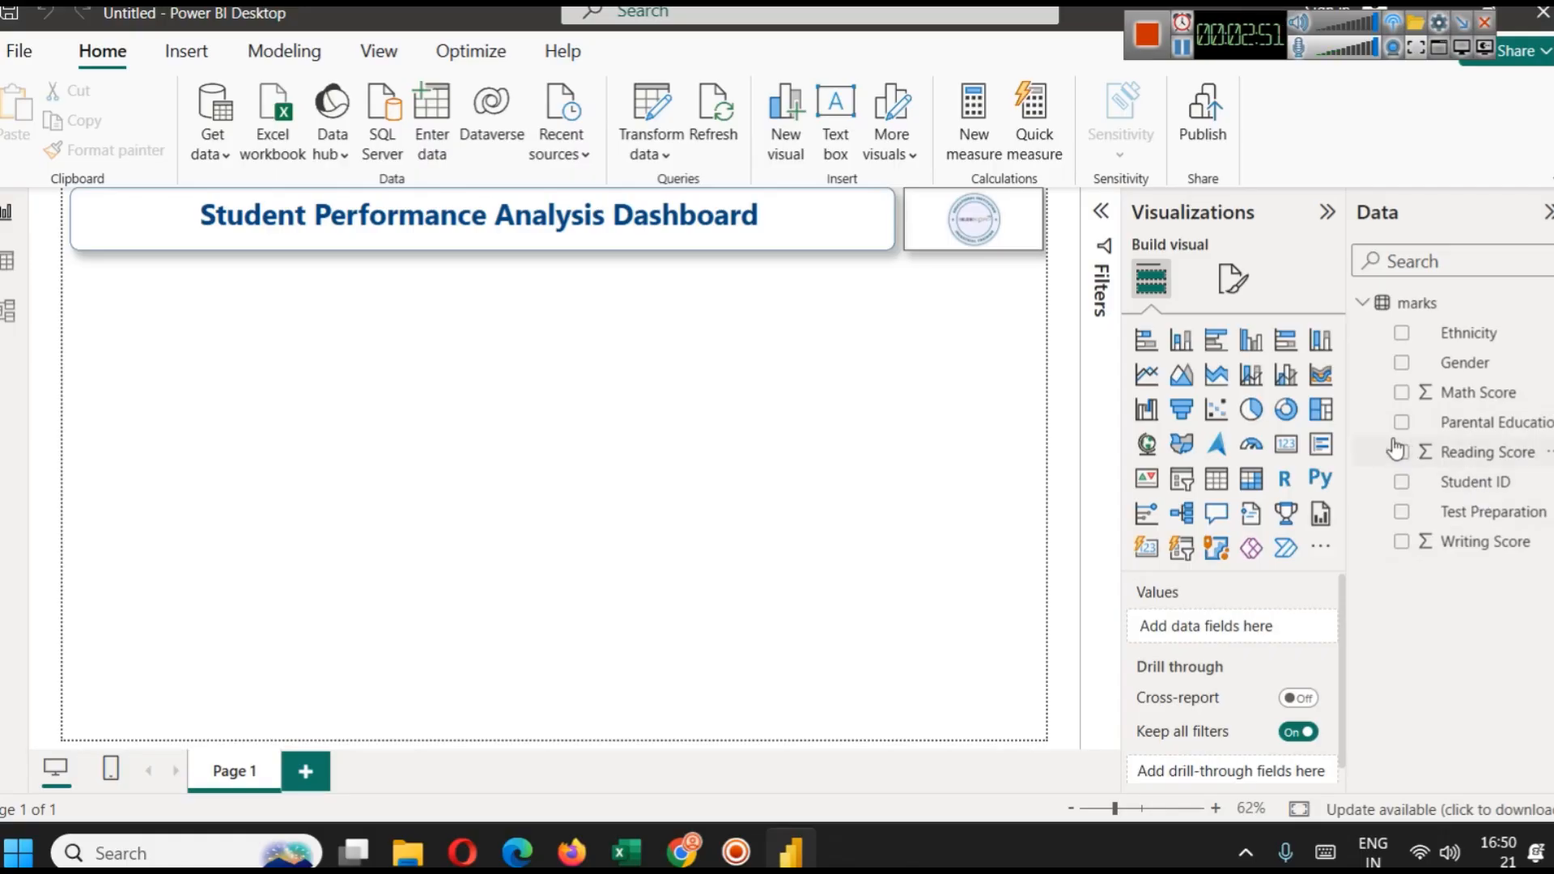
left_click(1287, 446)
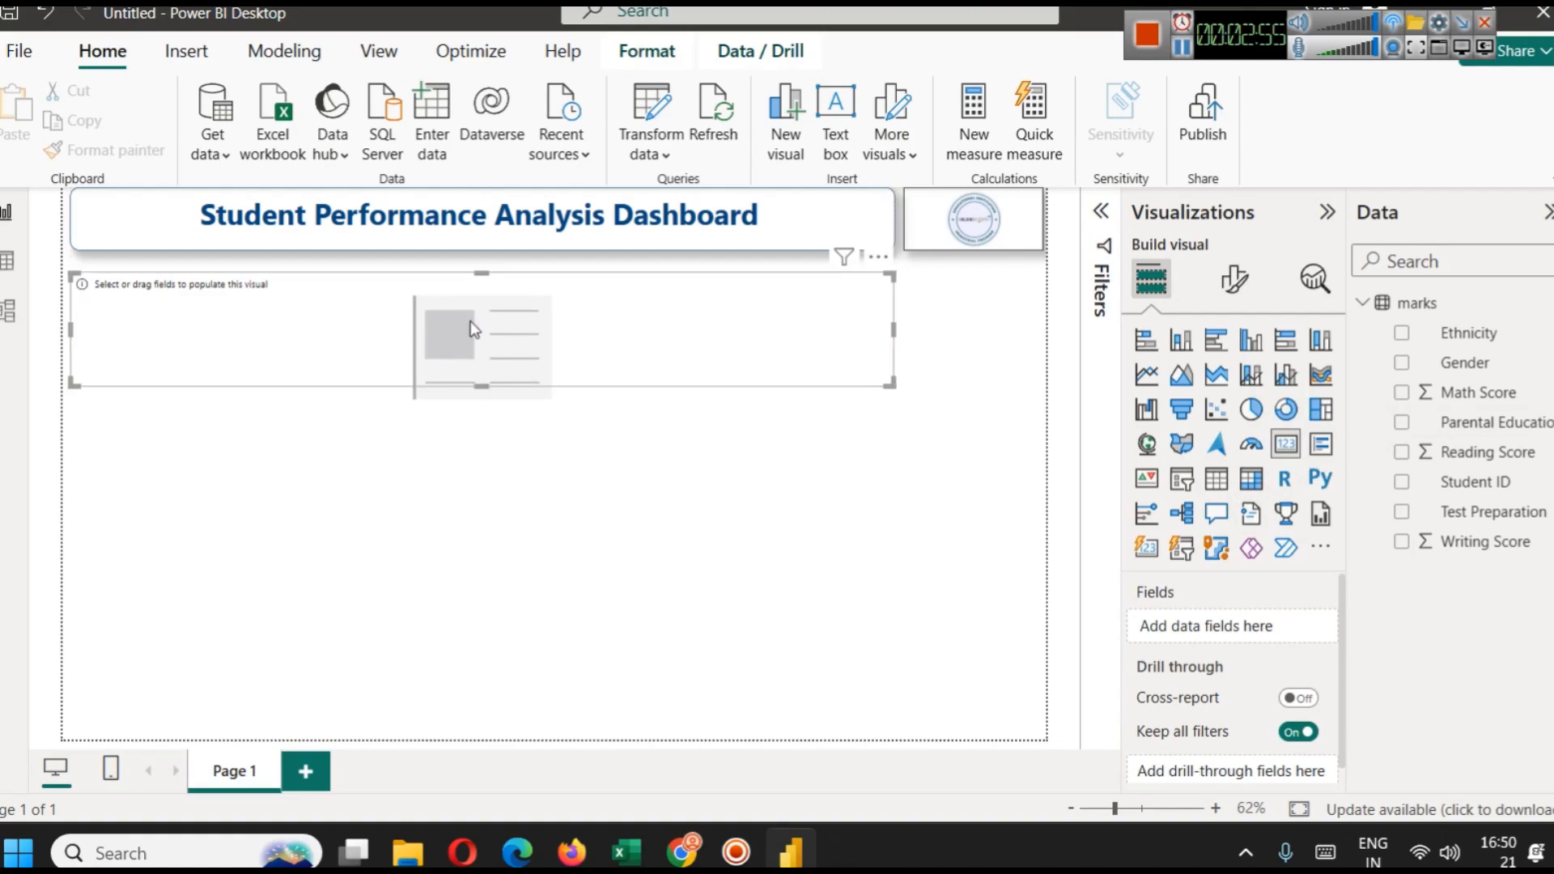
left_click_drag(894, 334, 220, 320)
left_click_drag(152, 386, 538, 351)
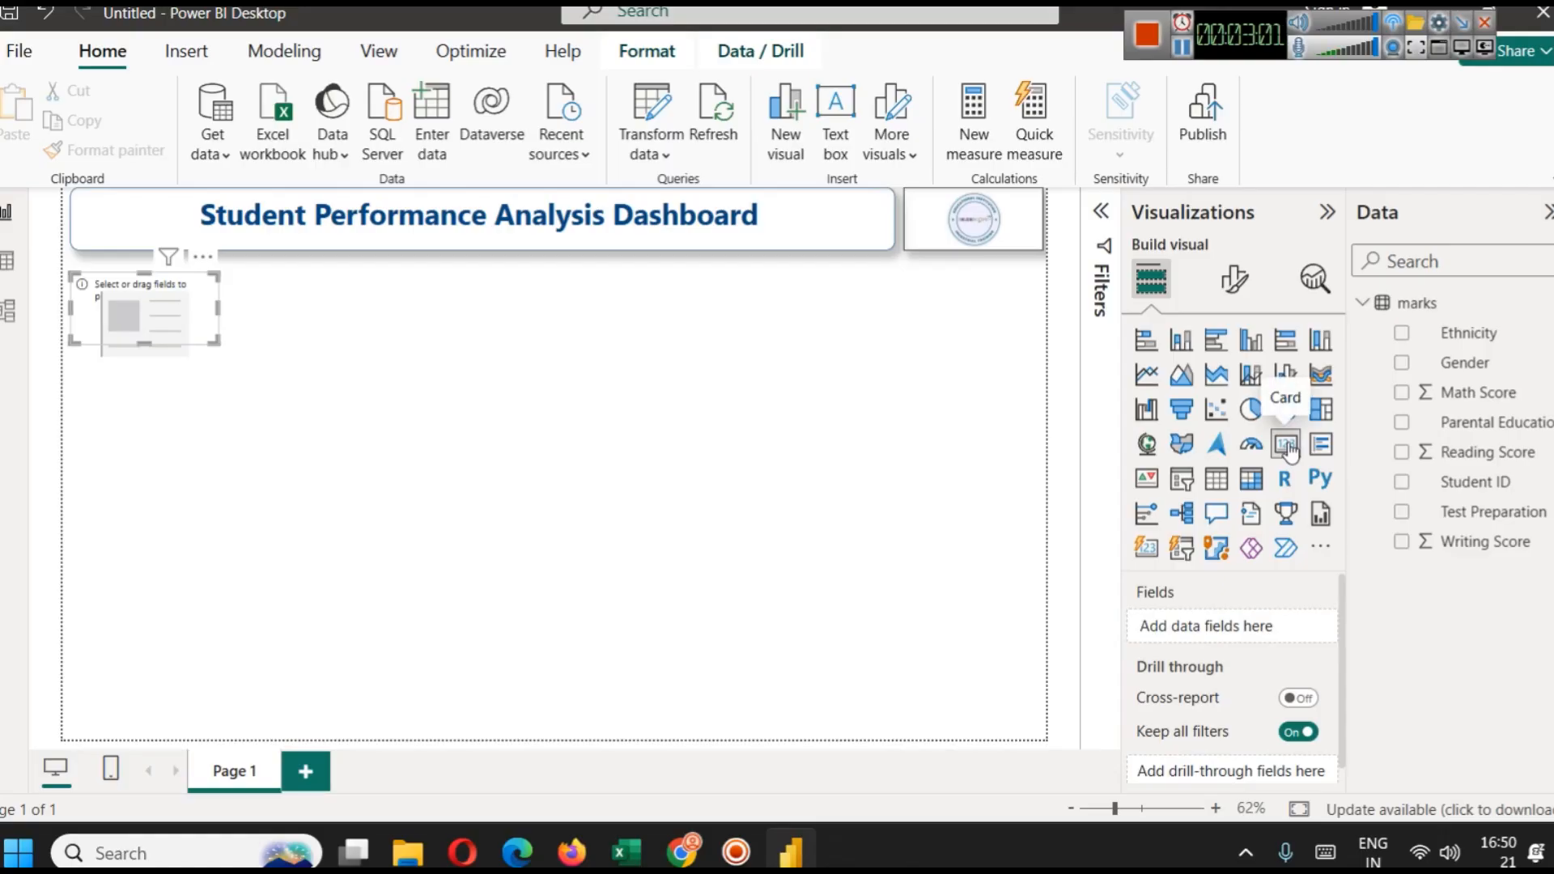
Show the distinct count of Student ID in the card and make the card slightly taller.
left_click_drag(1457, 483, 1257, 621)
left_click(1302, 627)
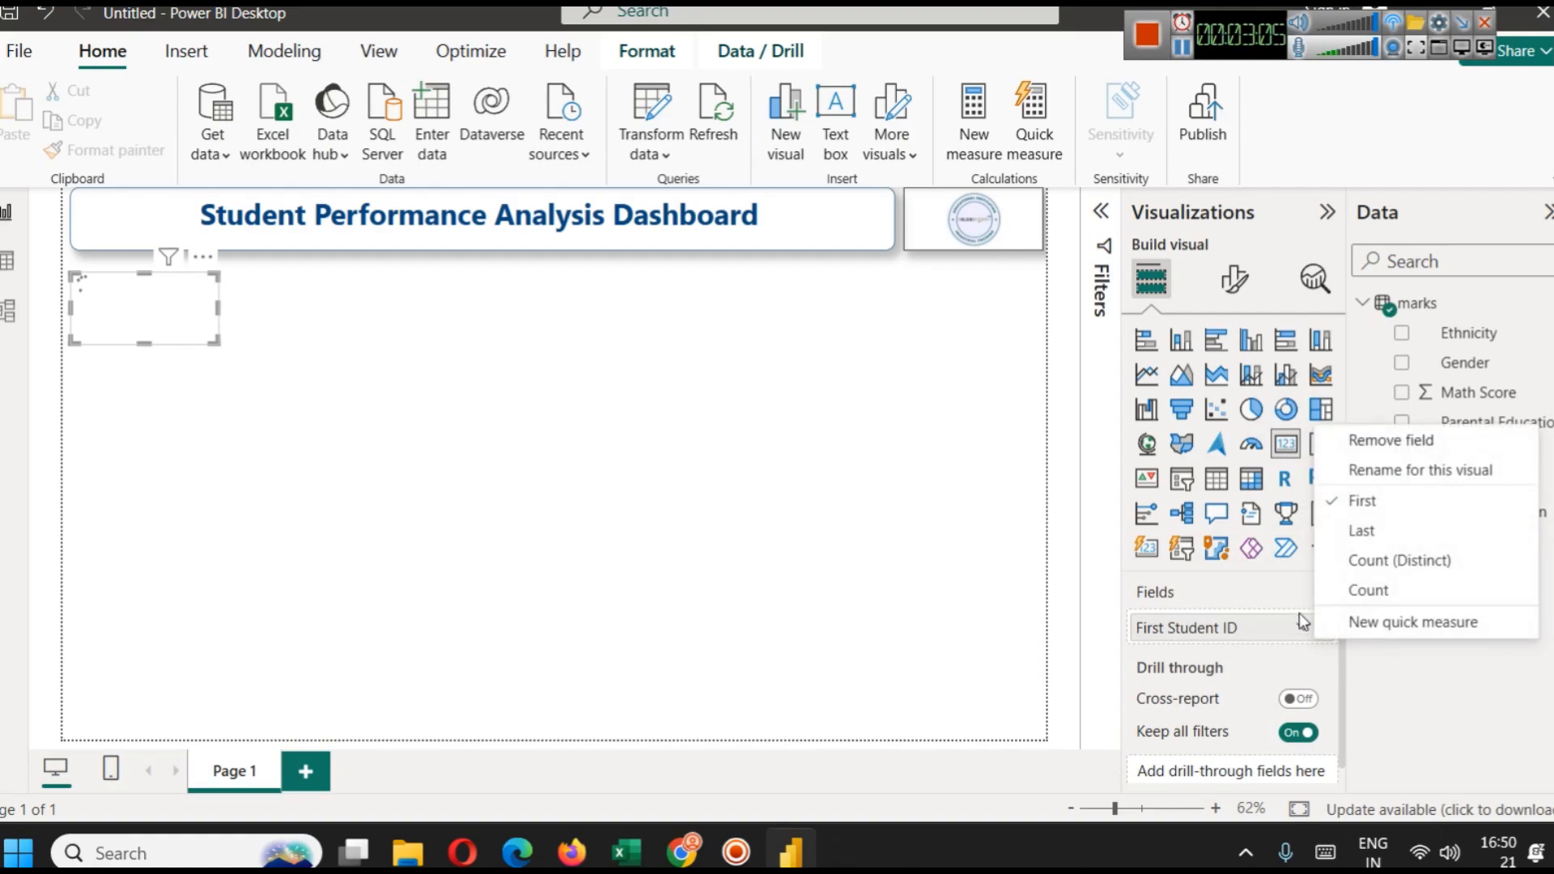
left_click(1344, 560)
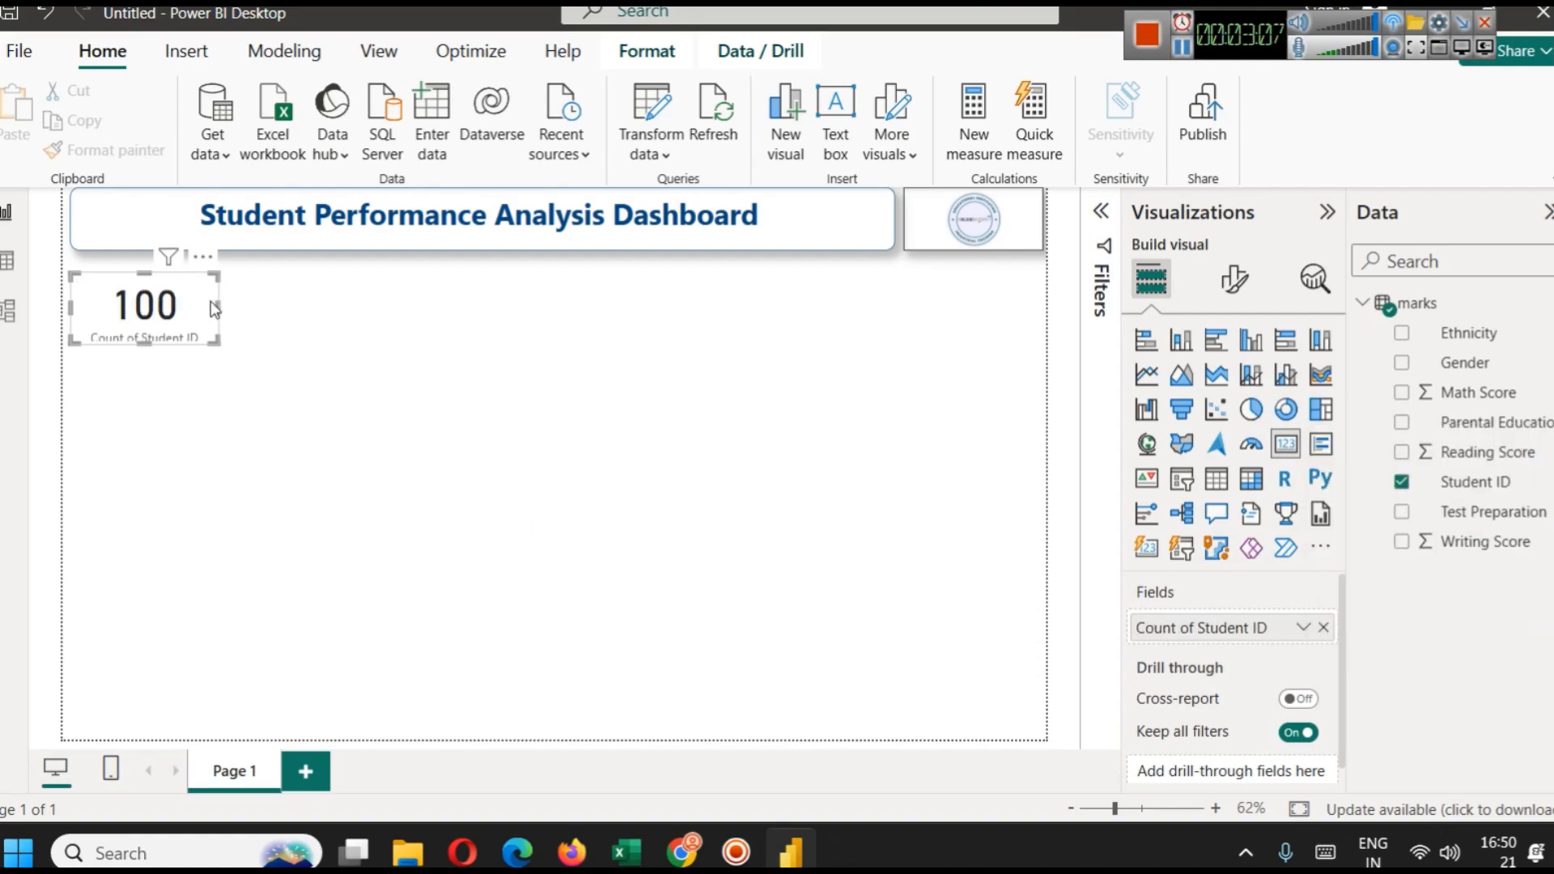
left_click(230, 395)
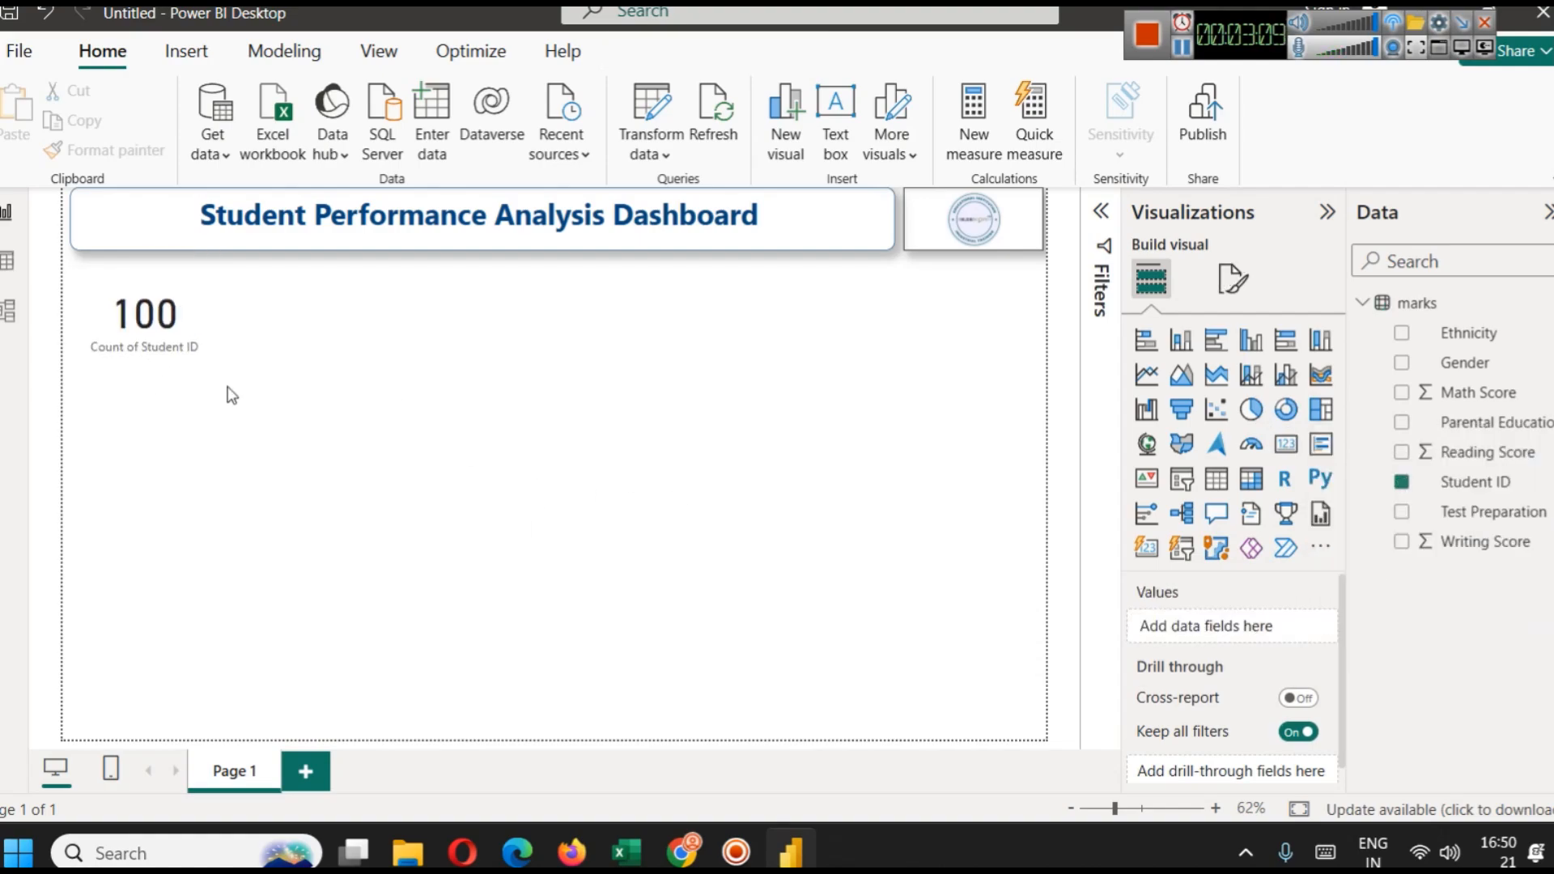
Rename the card's field to Student Count for this visual and adjust the card's height to fit the label.
left_click(166, 326)
left_click(1303, 628)
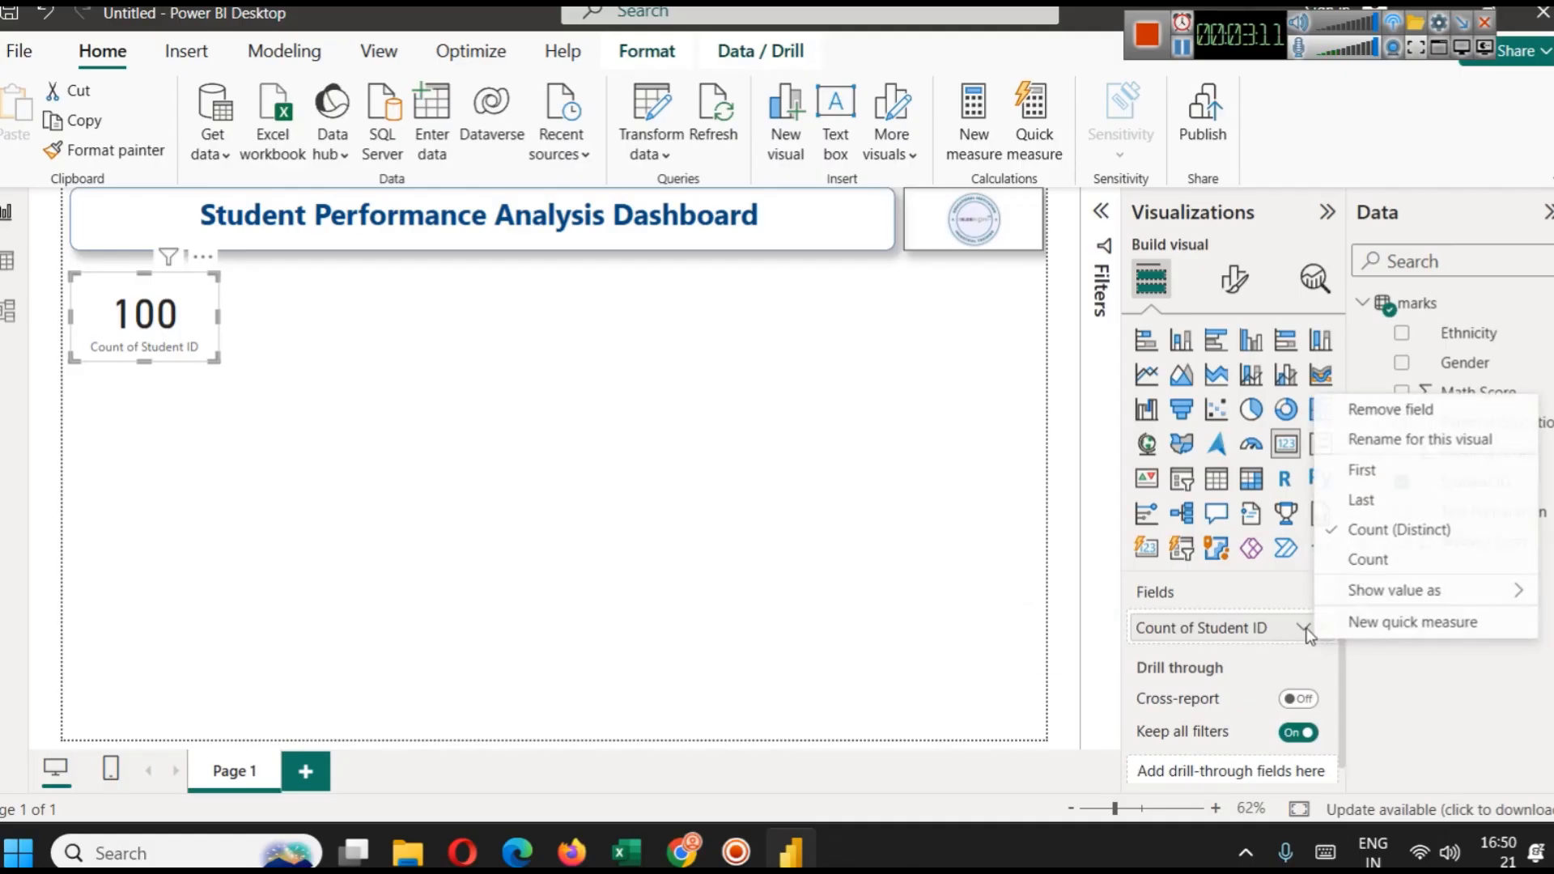
left_click(1362, 447)
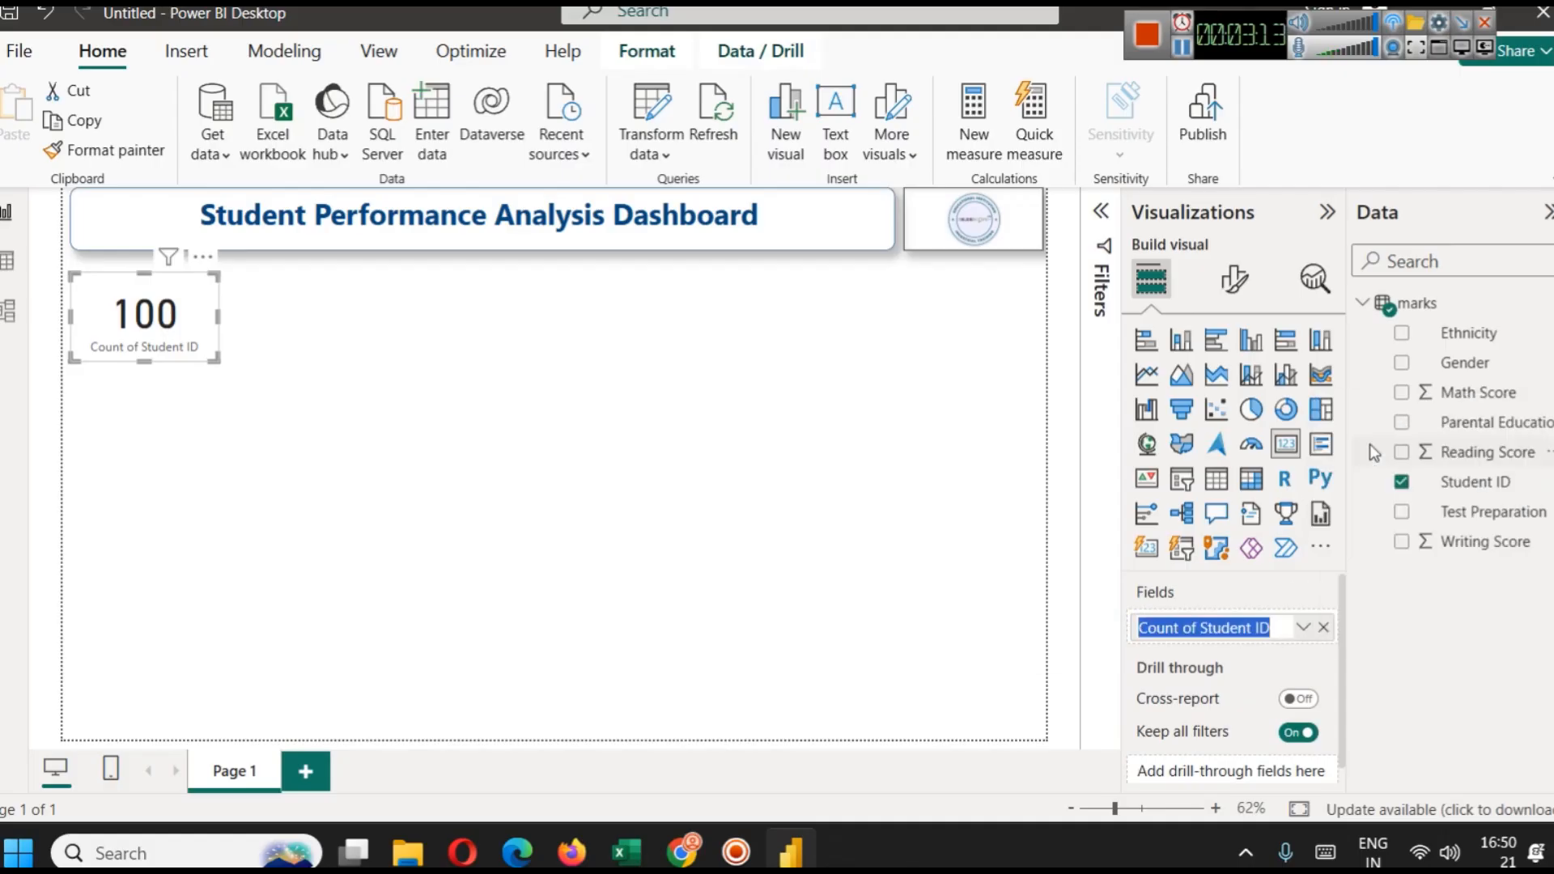
type("Student Count")
key("Return")
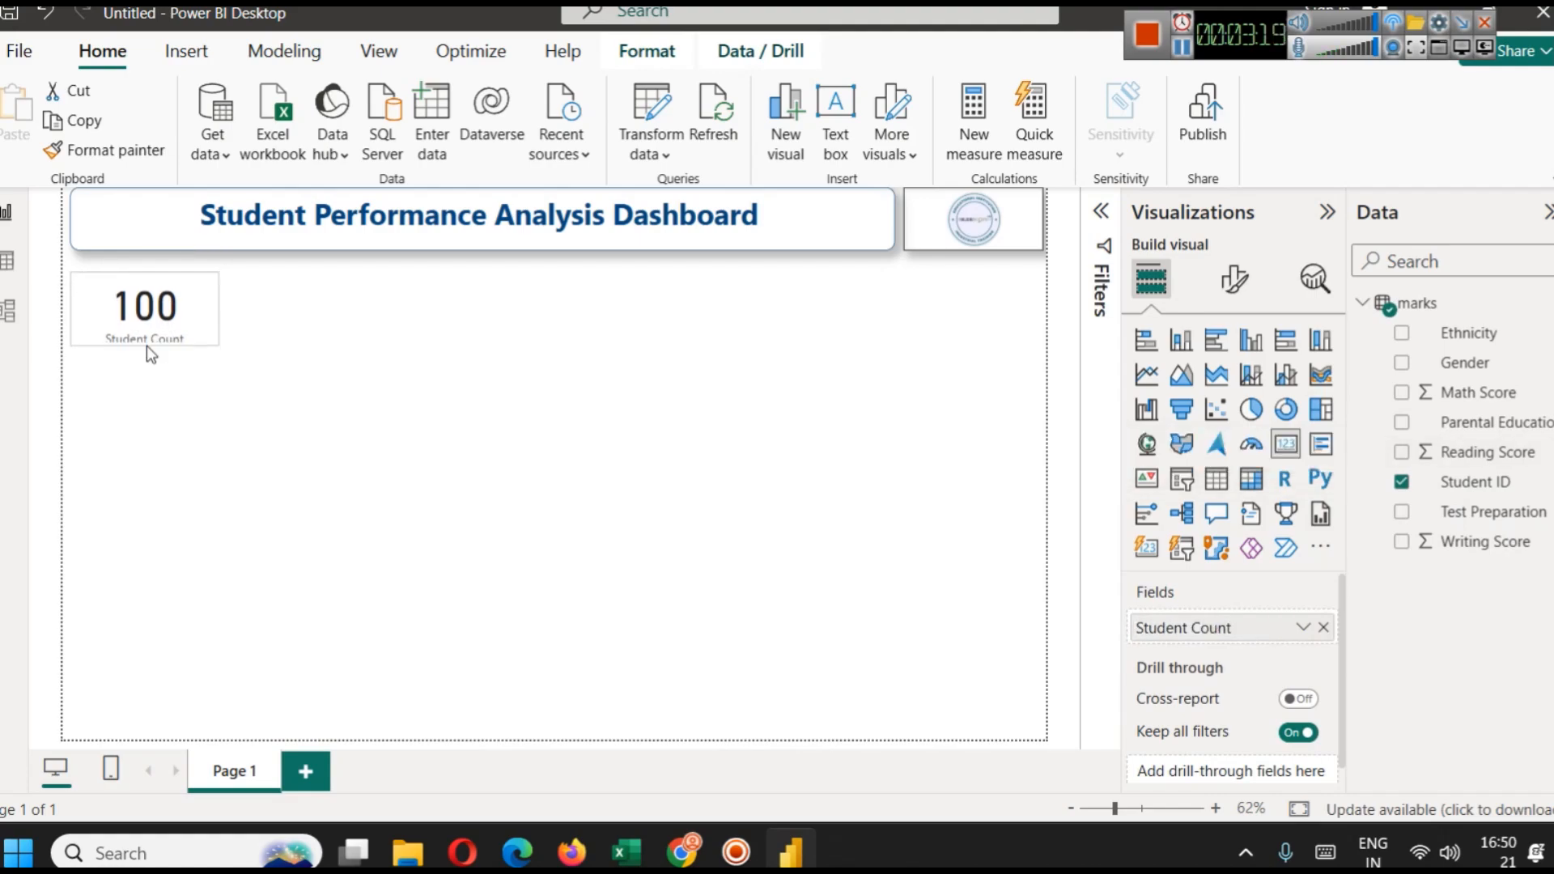
left_click(225, 429)
left_click(186, 330)
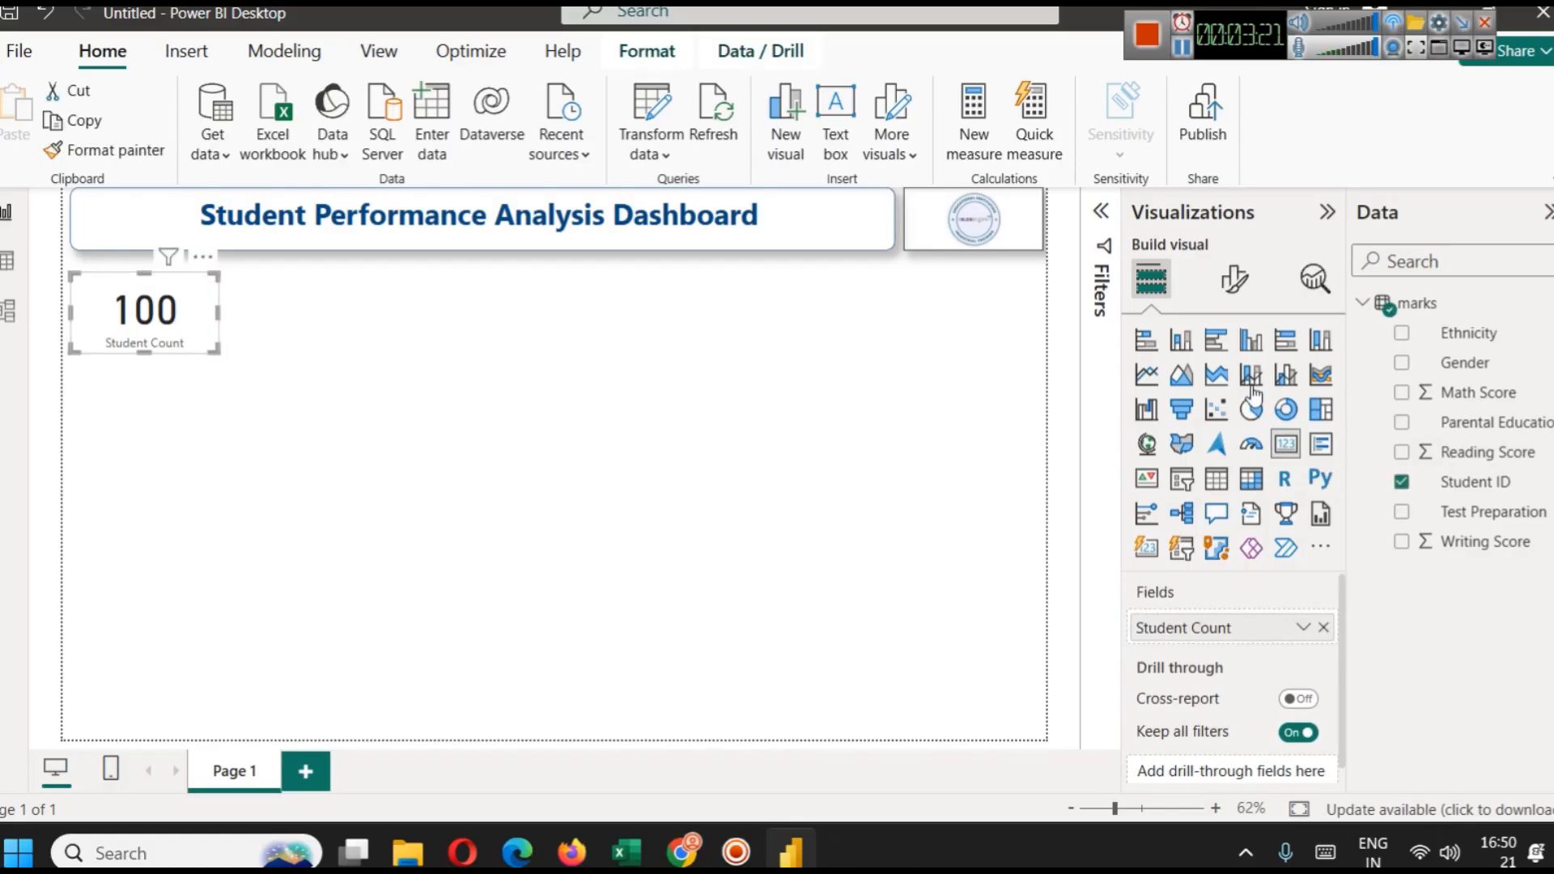
Set the font size of the card's callout value to 40.
left_click(1234, 280)
left_click(1257, 459)
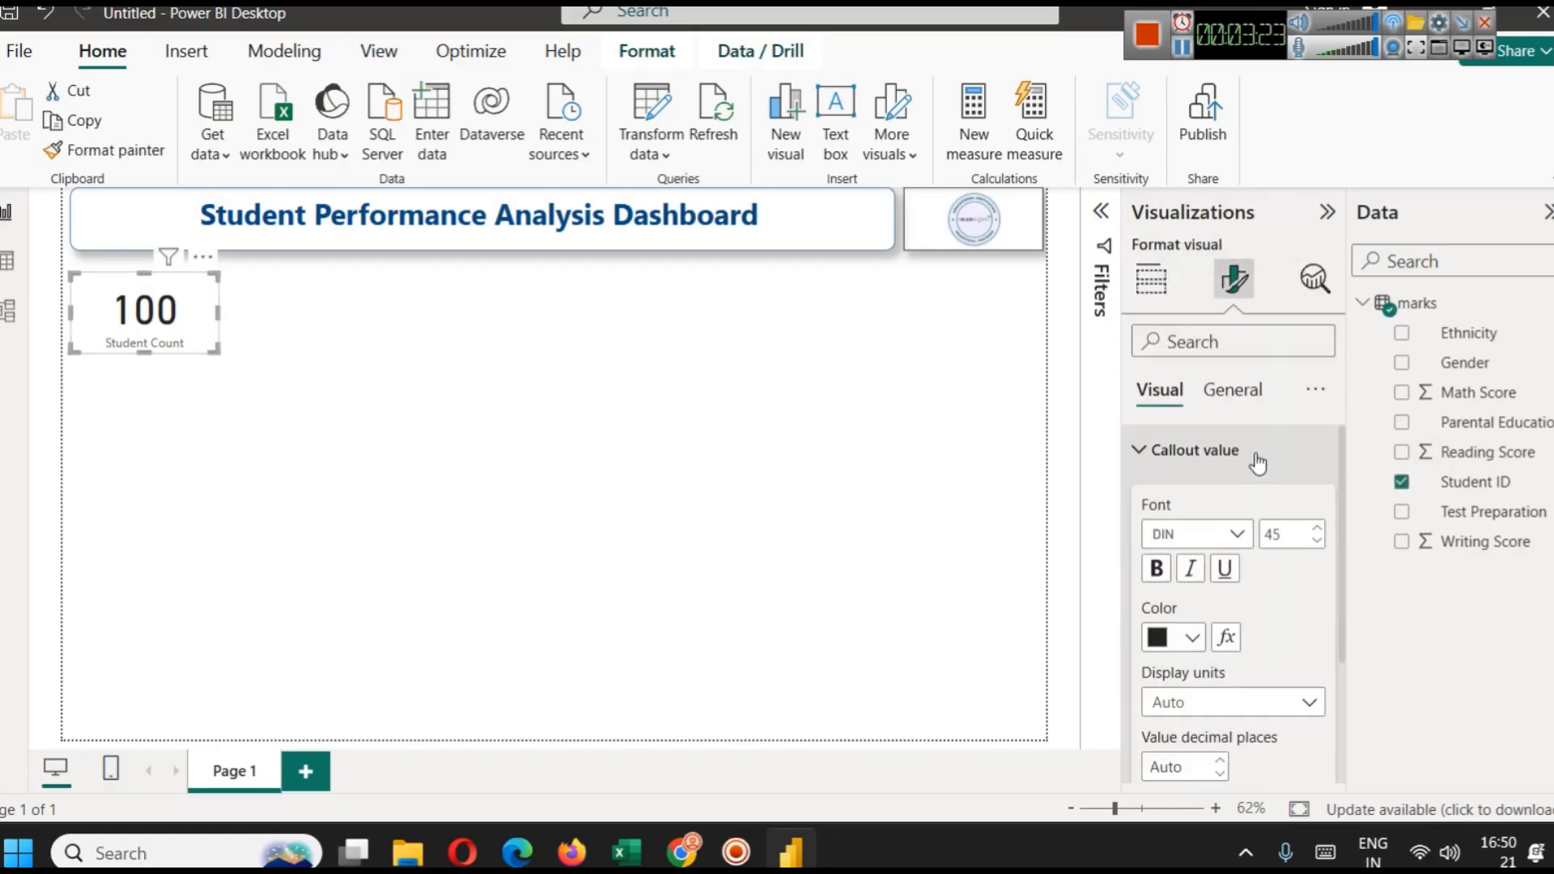
left_click(1317, 543)
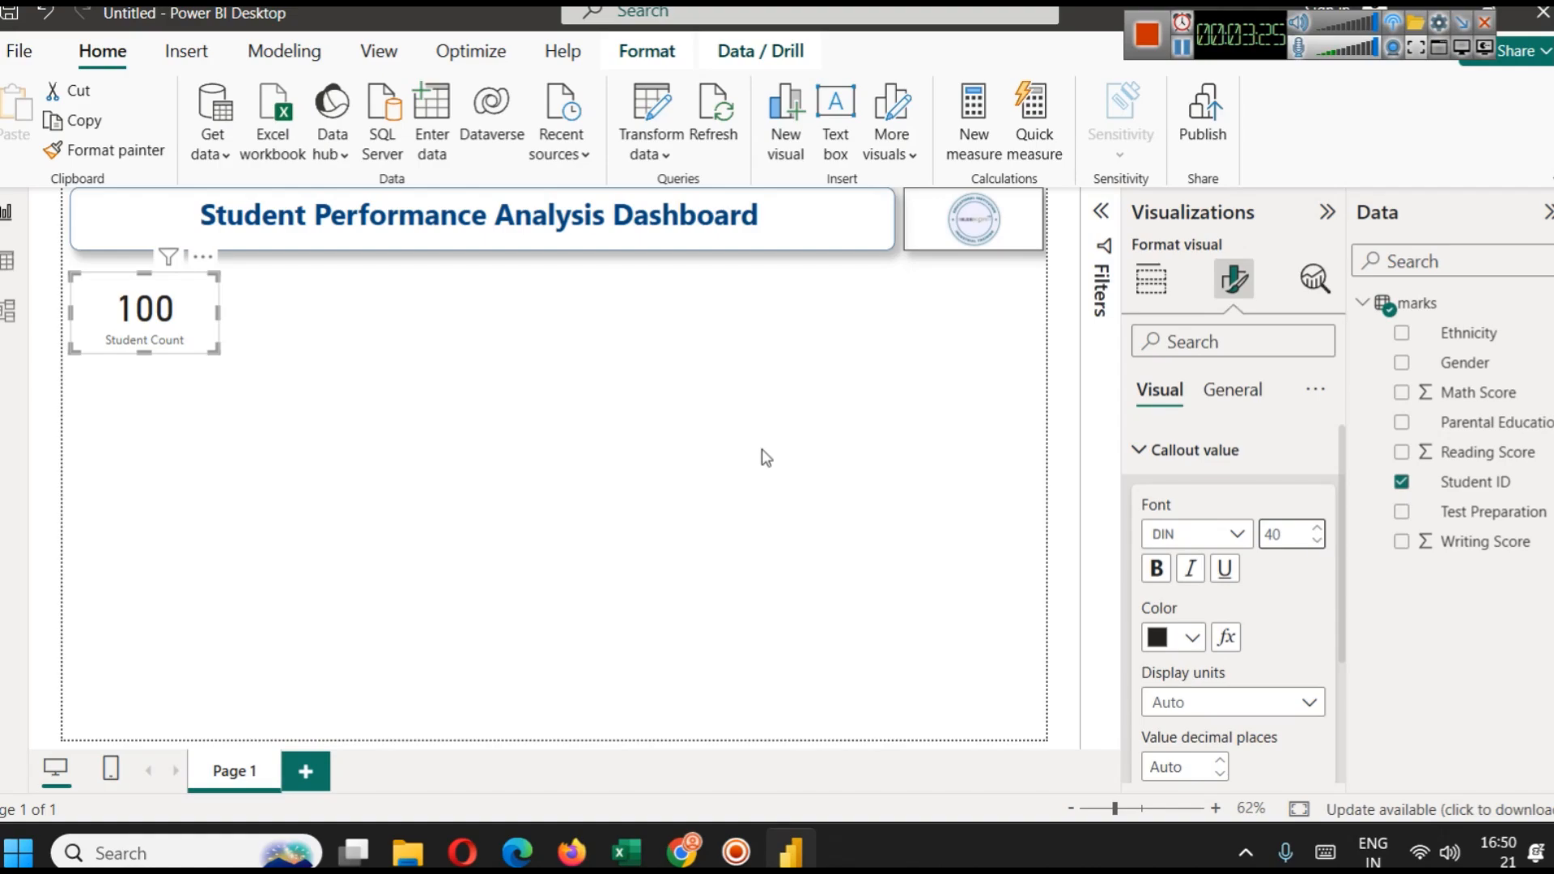
left_click(515, 406)
Turn on the shadow effect for the Student Count card.
left_click(215, 316)
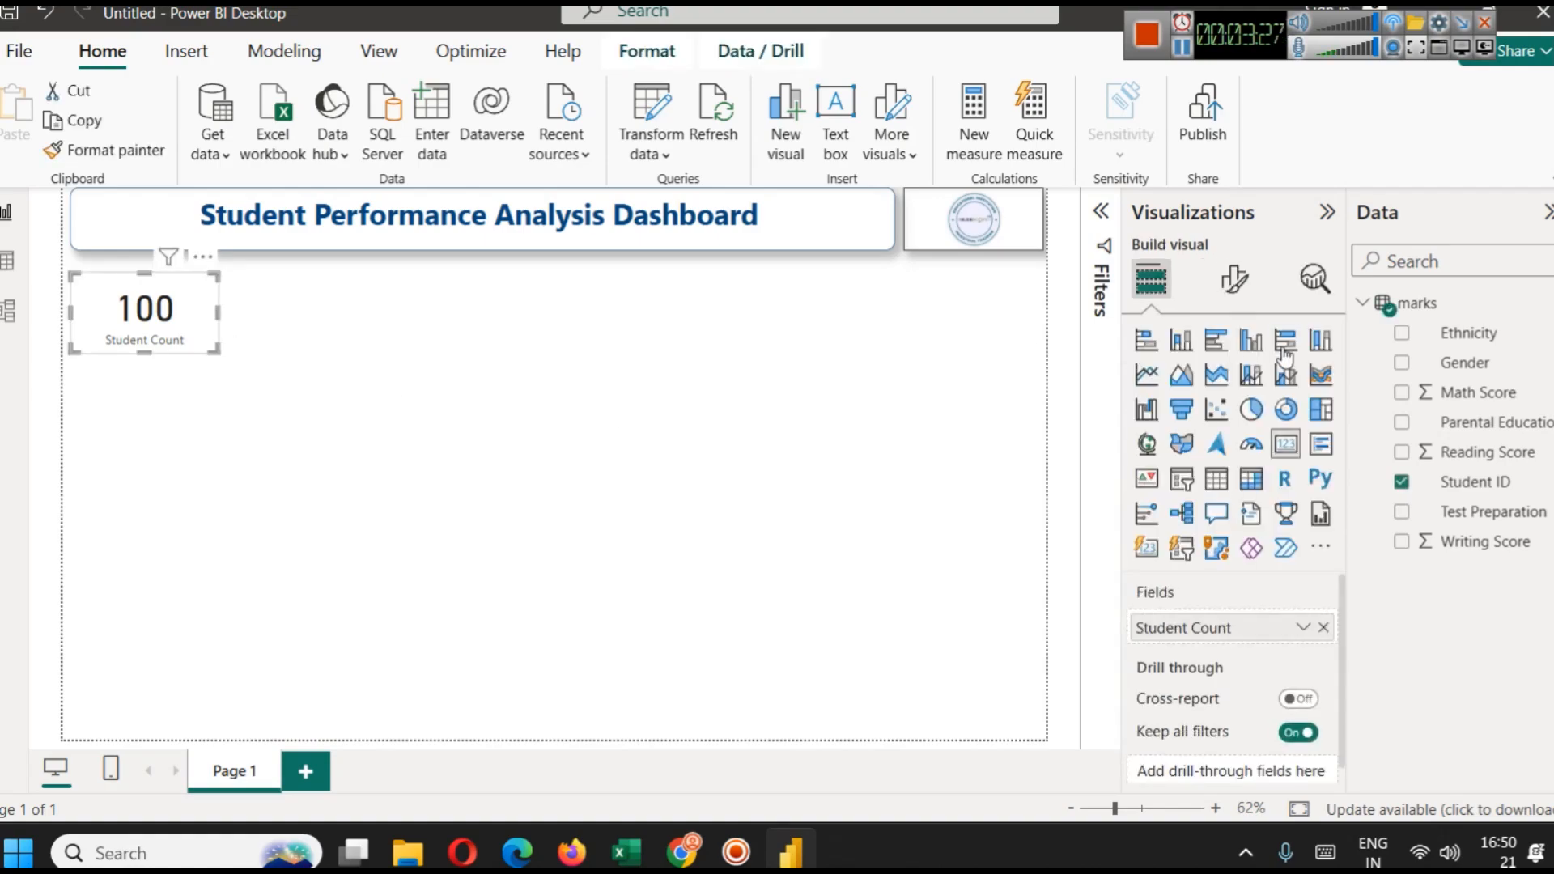
left_click(1234, 280)
left_click(1232, 390)
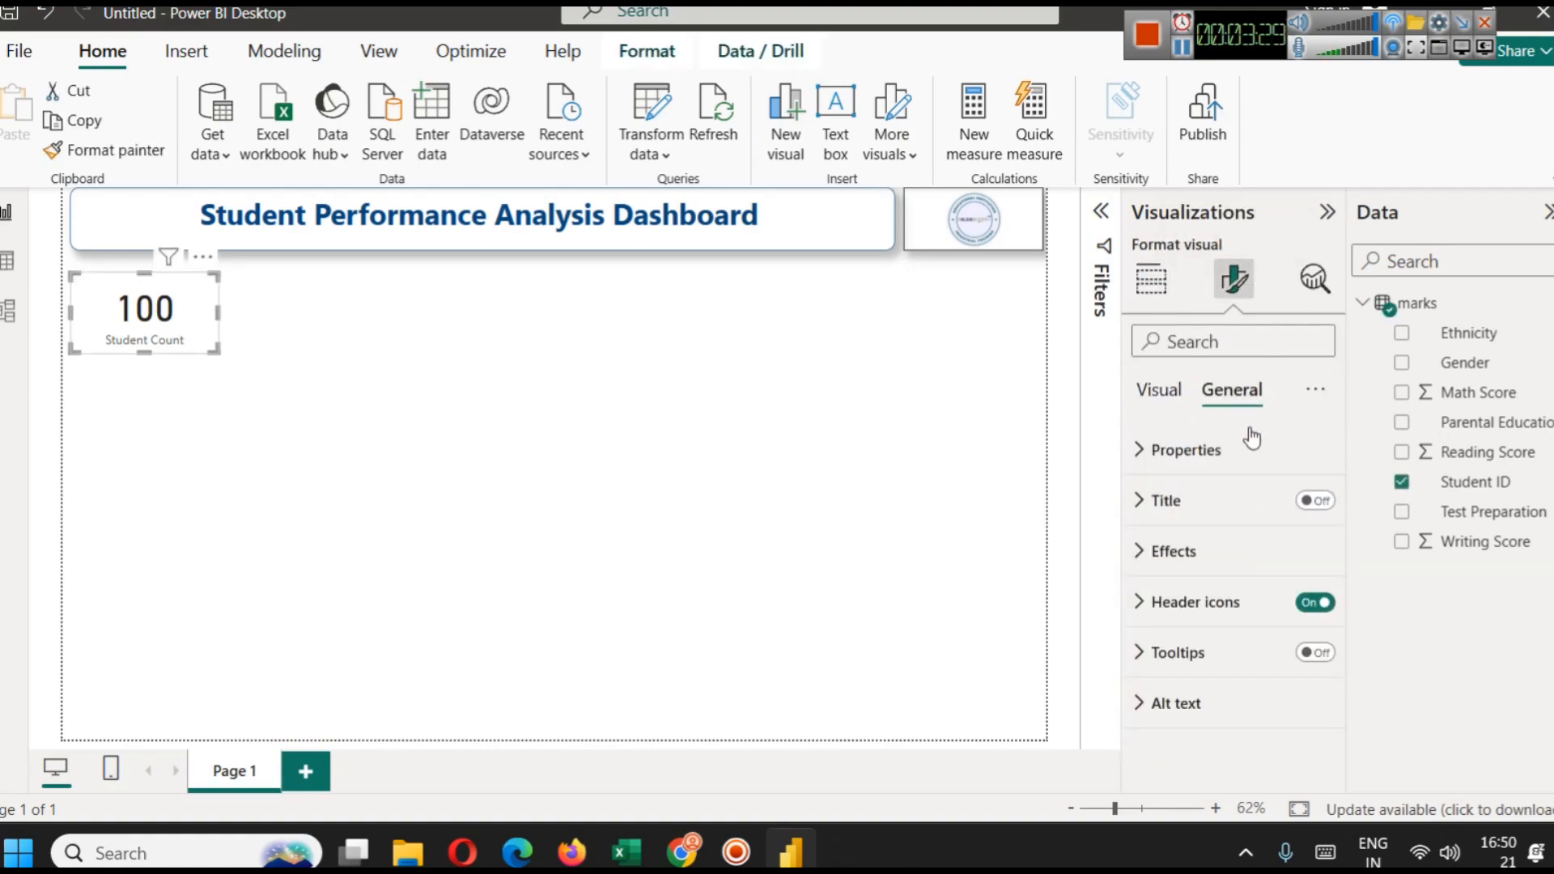
left_click(1214, 551)
scroll(1266, 583, "down", 3)
left_click(1301, 633)
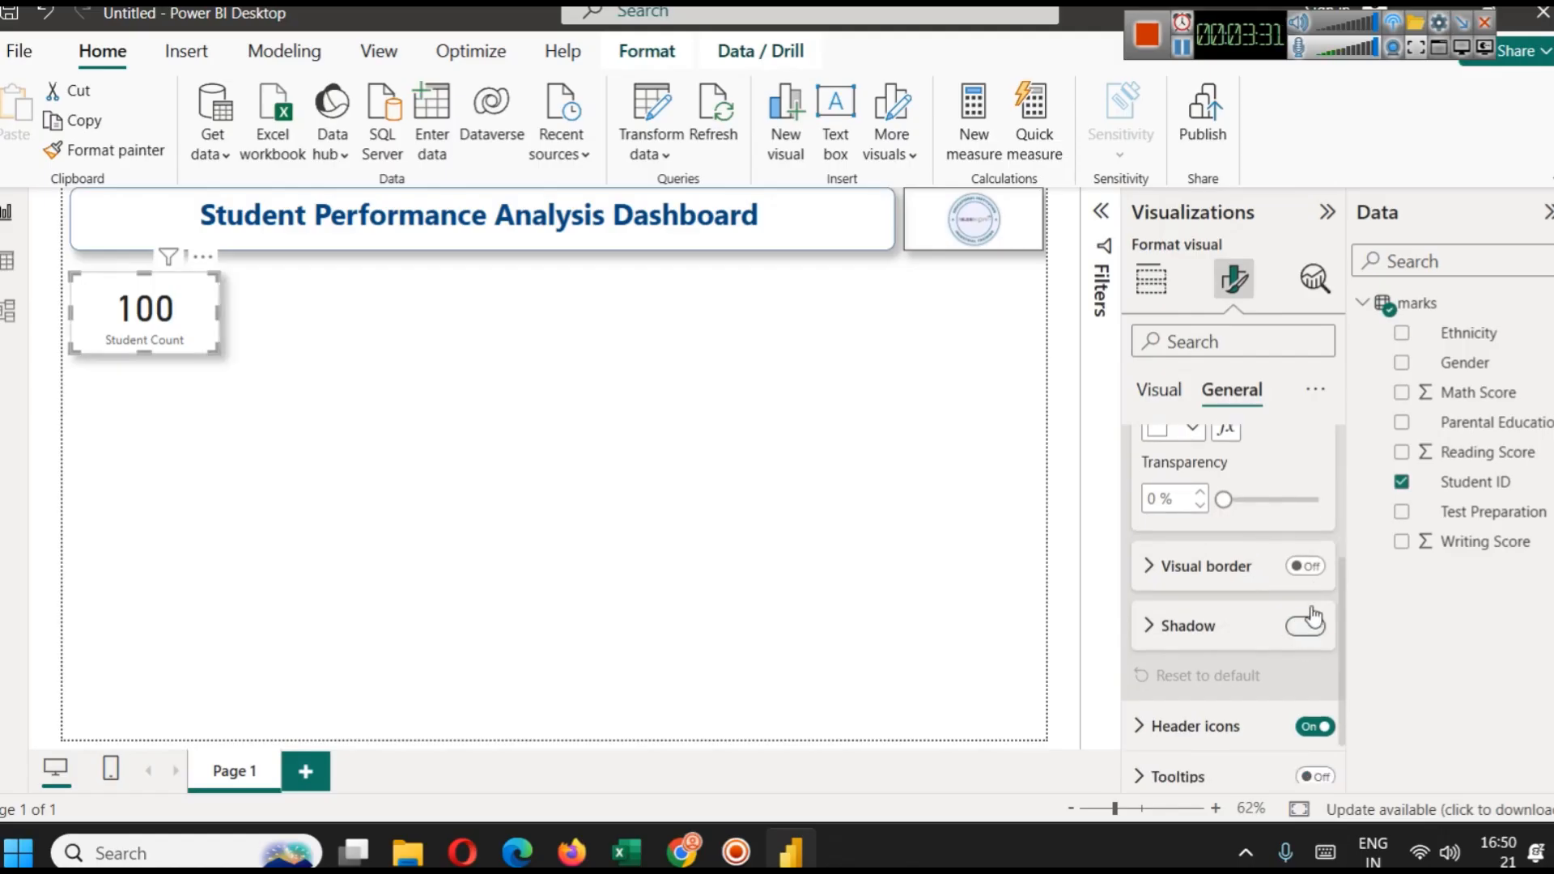
Give the card a dark blue visual border with 12 px rounded corners.
left_click(1304, 566)
left_click(1173, 576)
left_click(1173, 630)
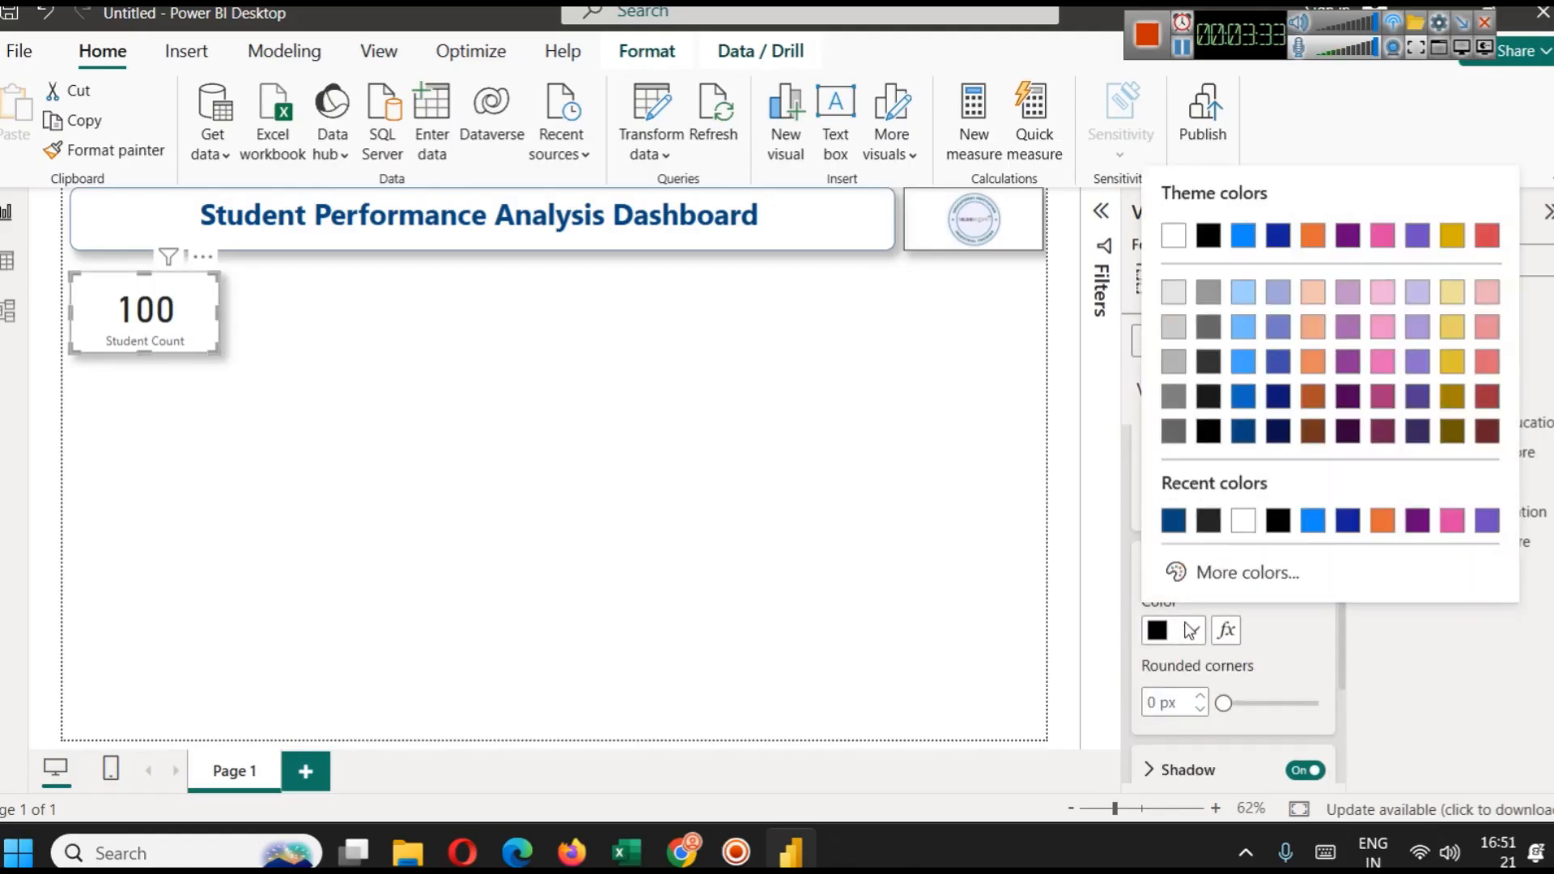
left_click(1173, 516)
left_click(1151, 703)
type("12")
left_click(850, 540)
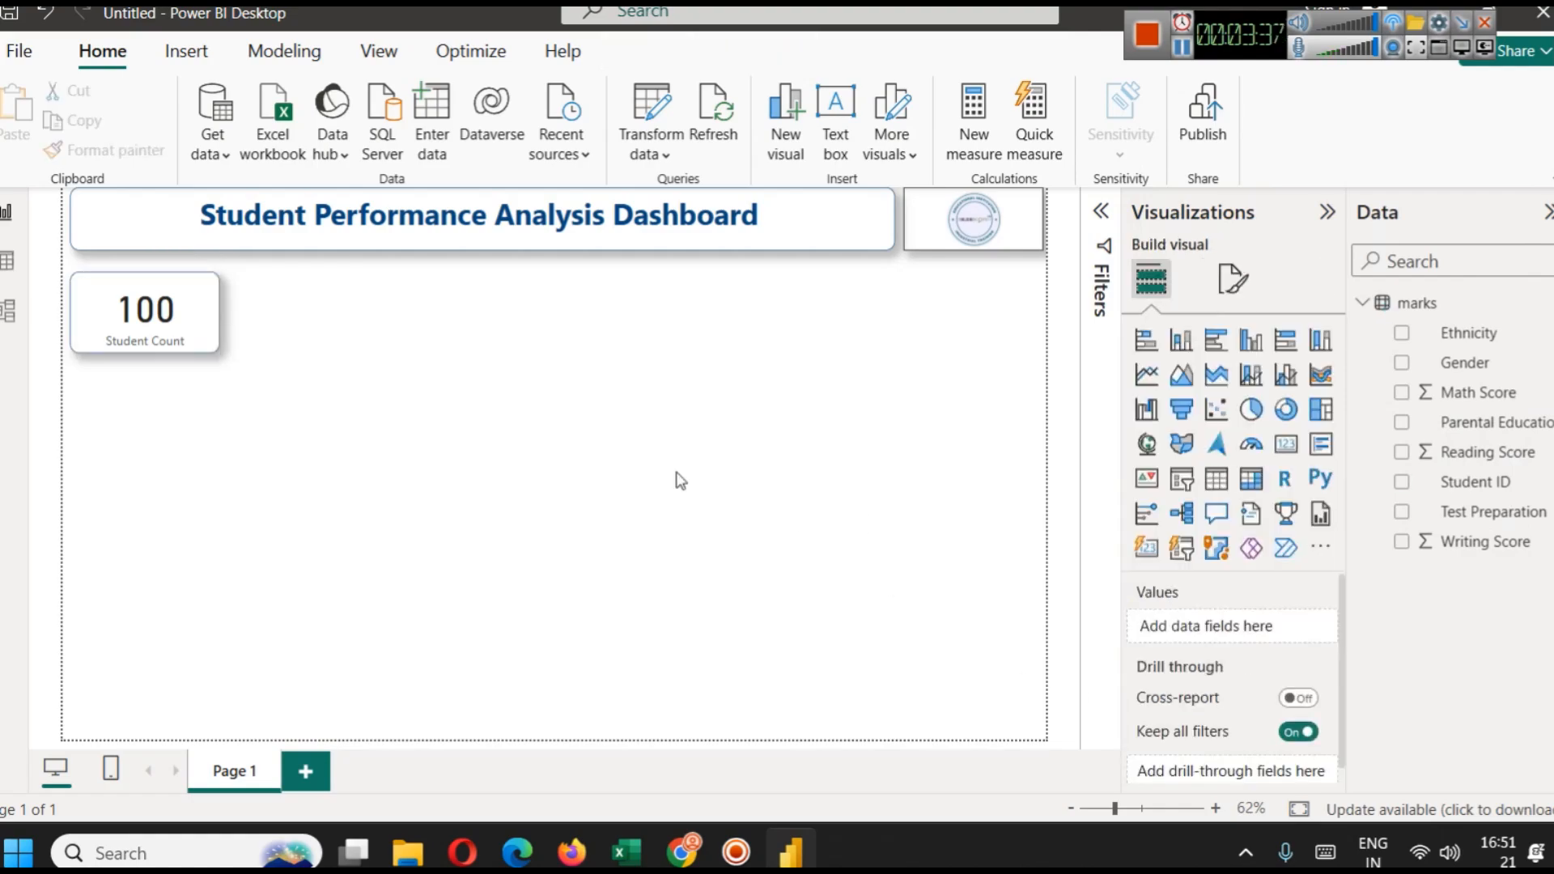
Color the card's callout value dark blue like the dashboard title.
left_click(180, 319)
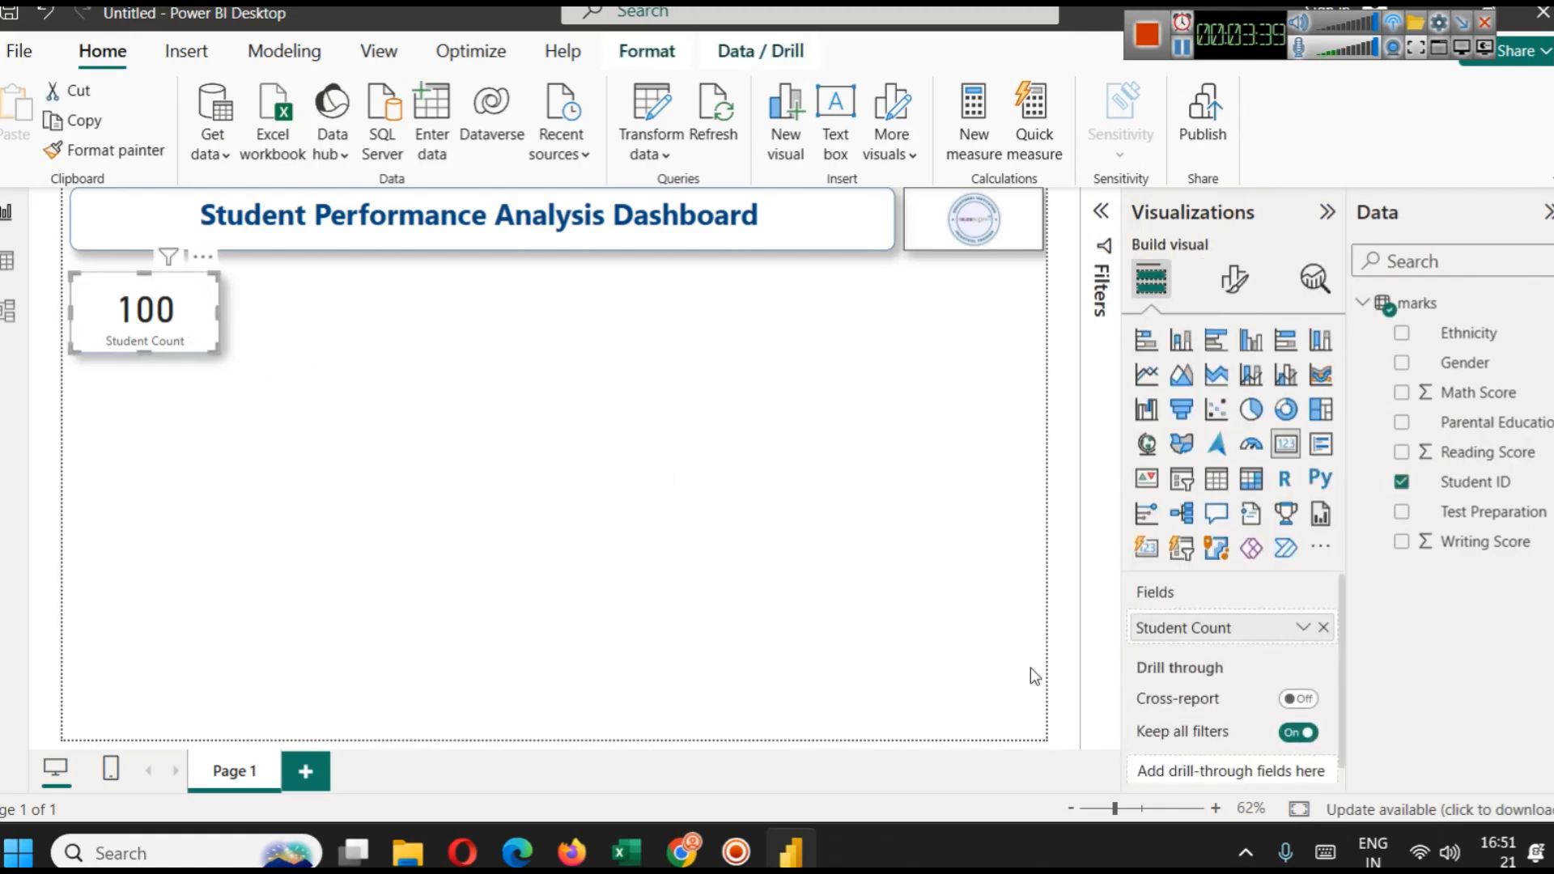
left_click(1234, 281)
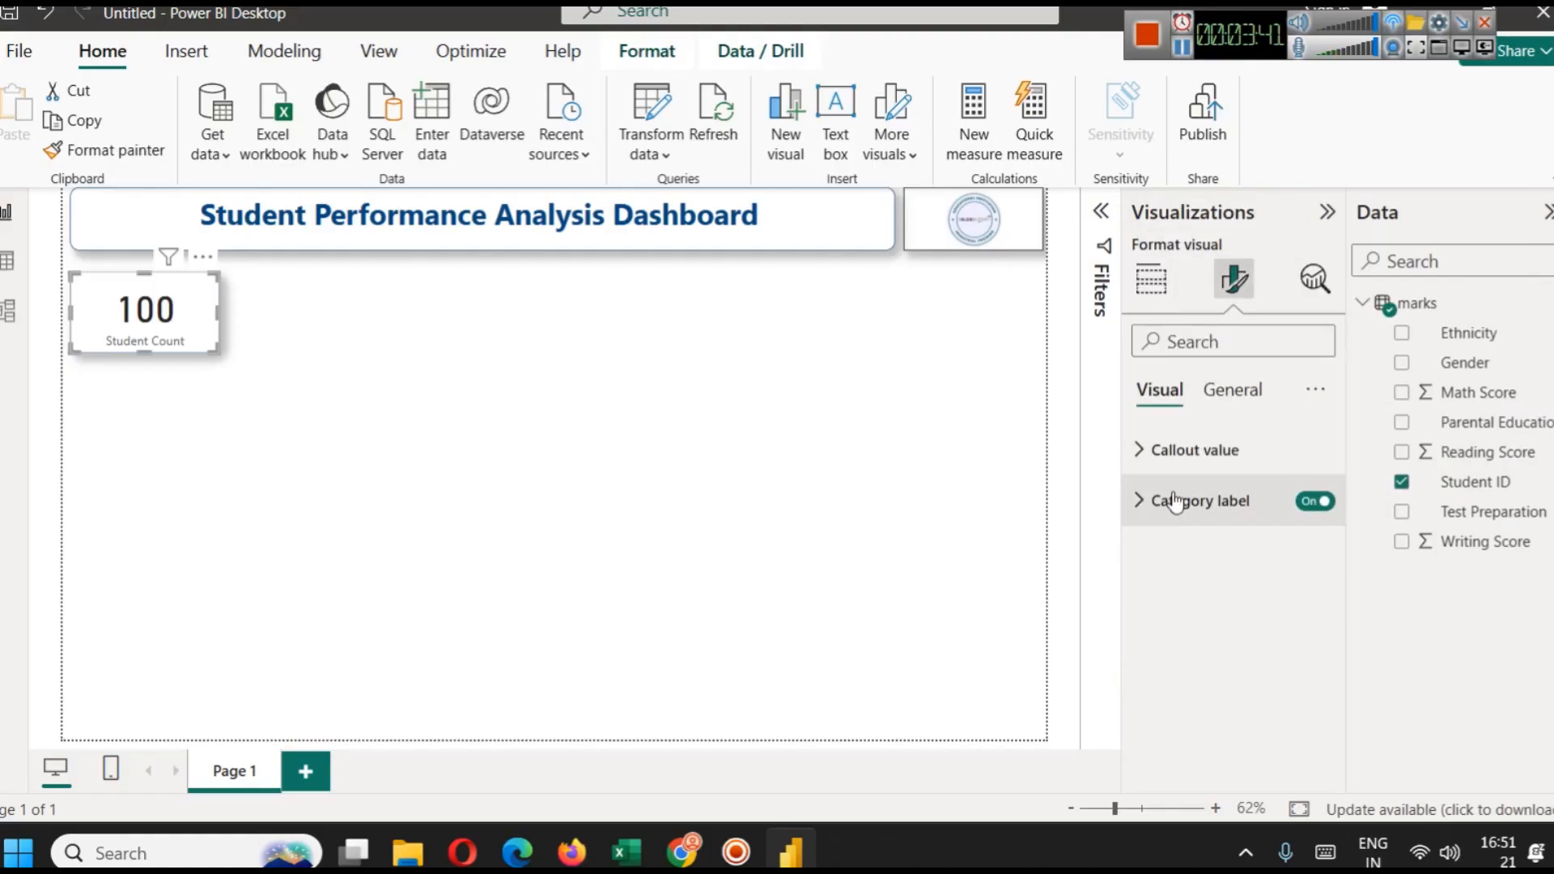
left_click(1275, 458)
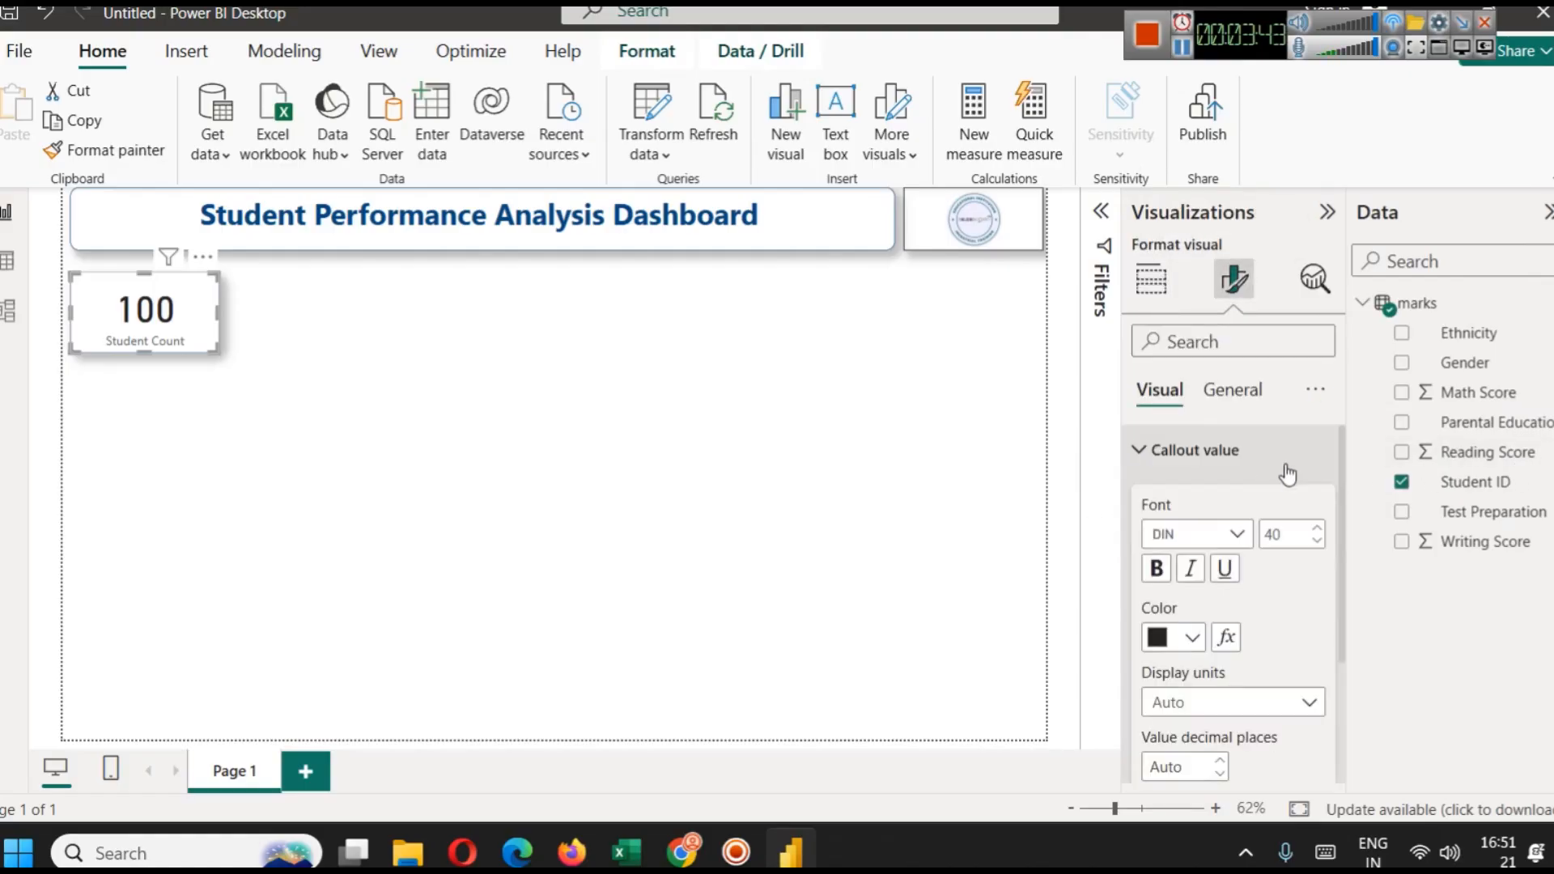
left_click(1177, 640)
left_click(1169, 527)
Make the card's category label bold and color it dark maroon.
scroll(1214, 652, "down", 3)
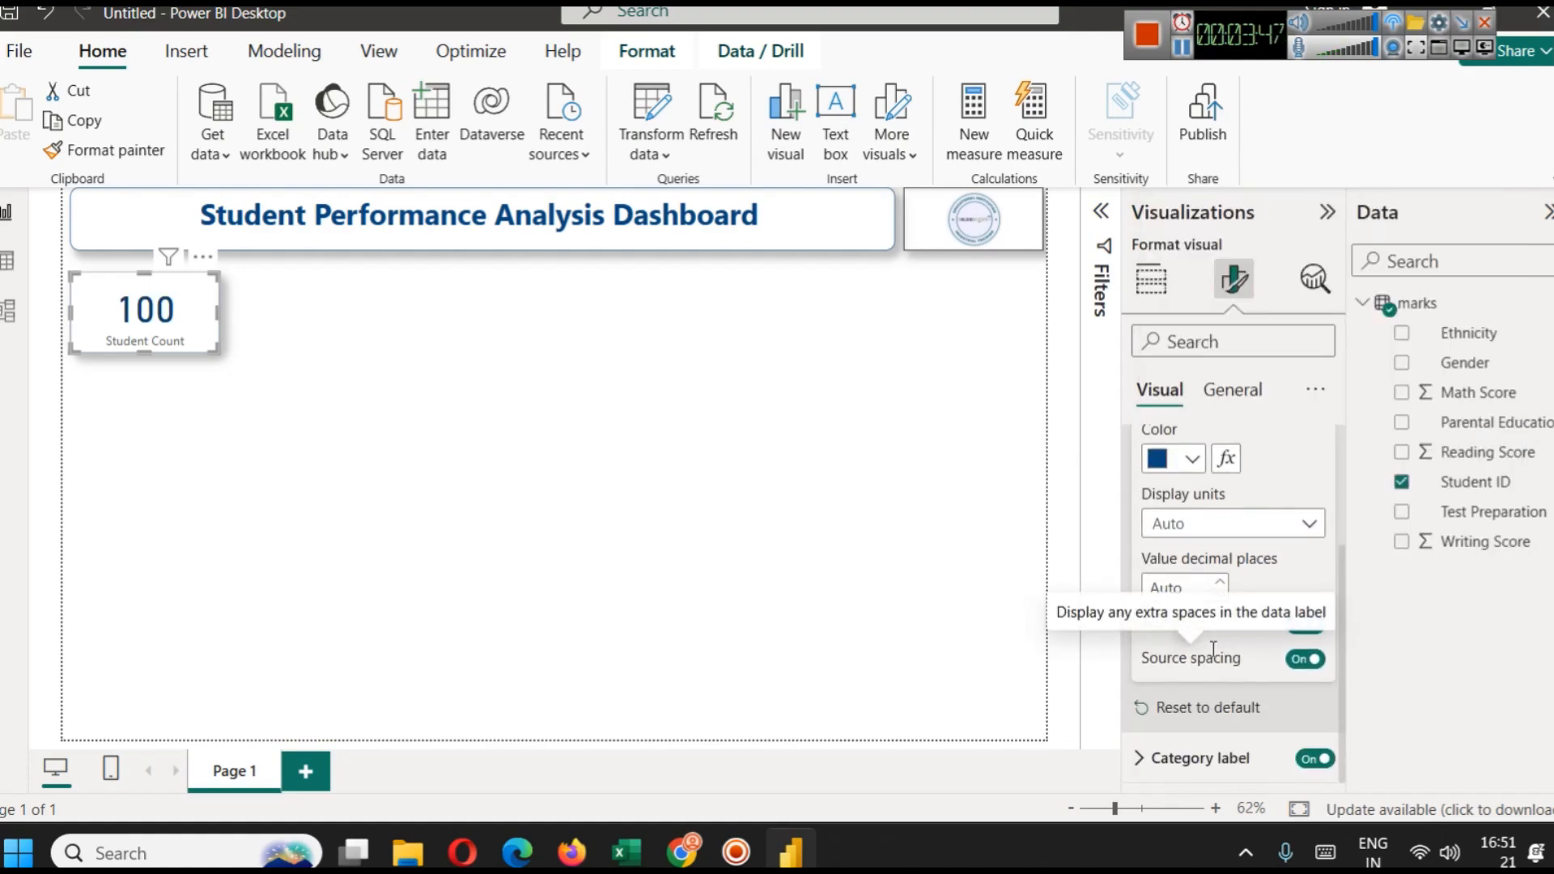
left_click(1201, 758)
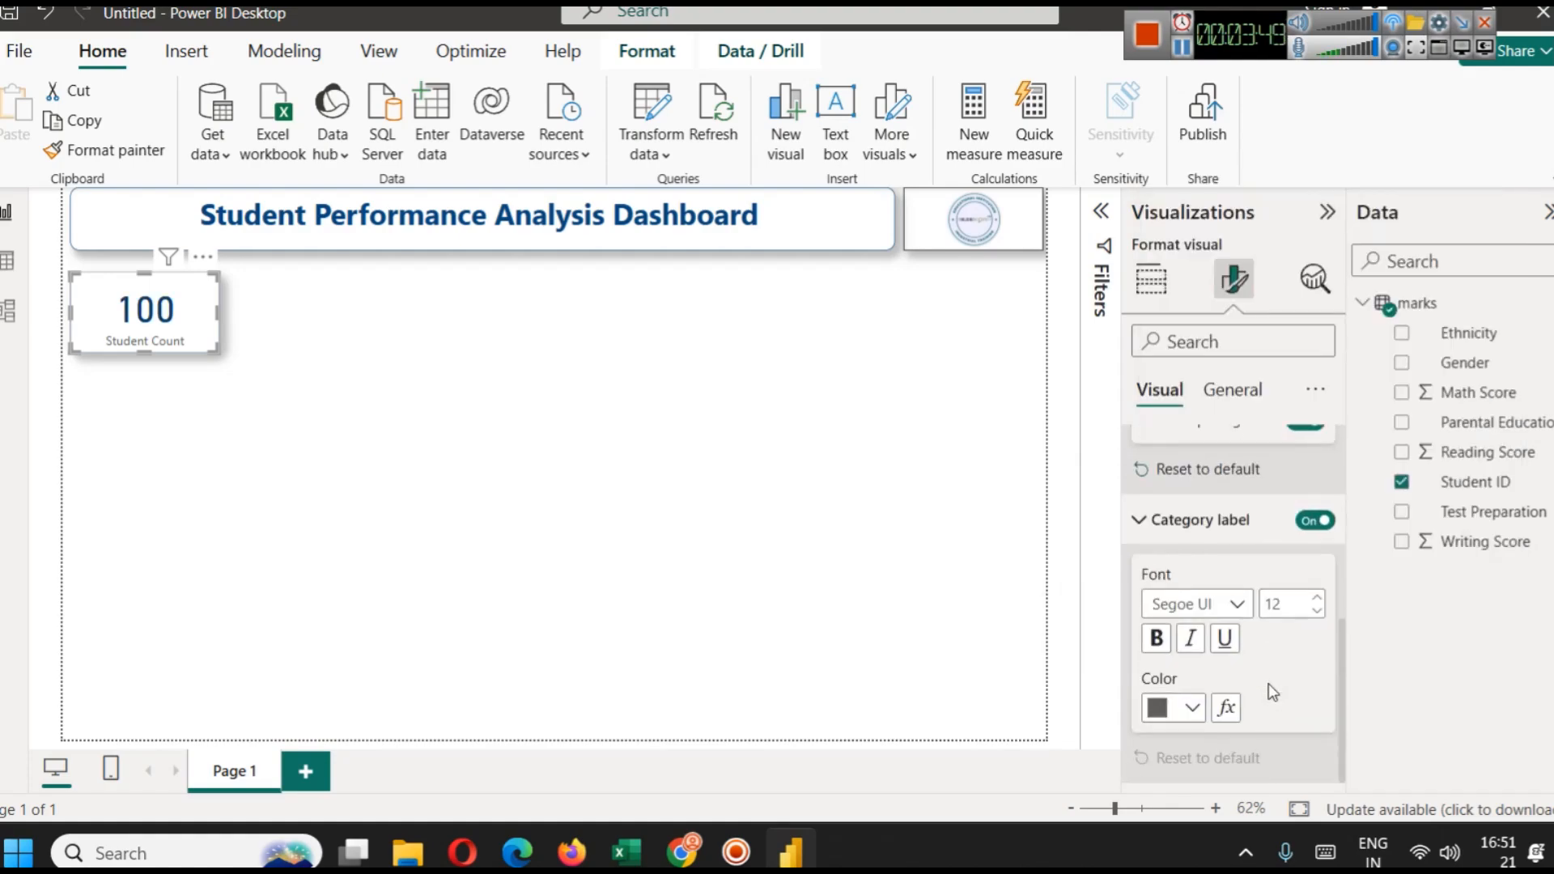
left_click(1190, 707)
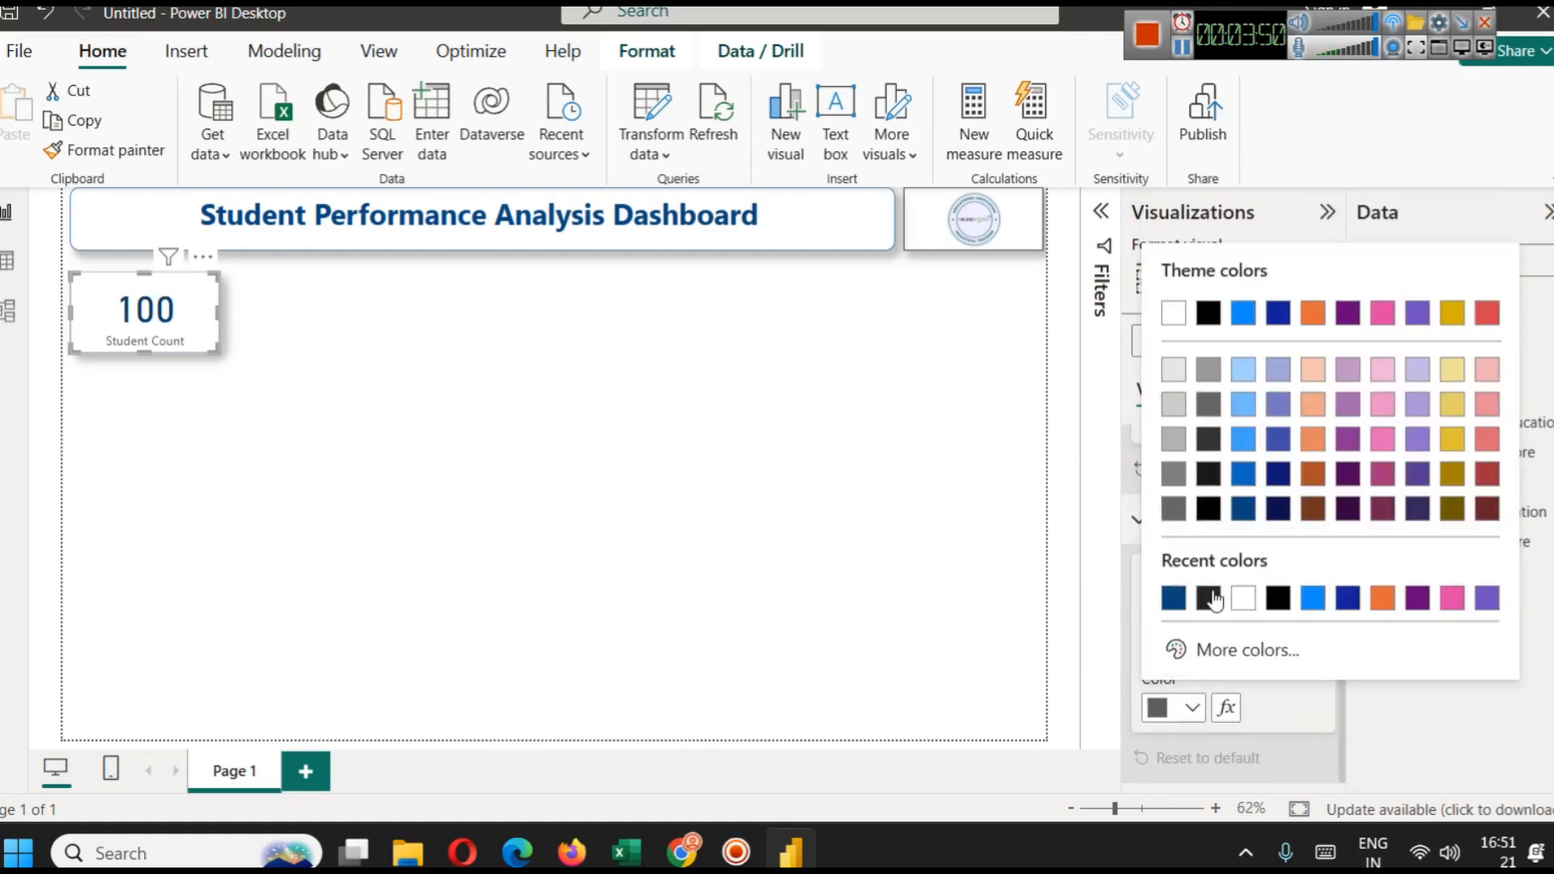
left_click(1384, 510)
left_click(1157, 640)
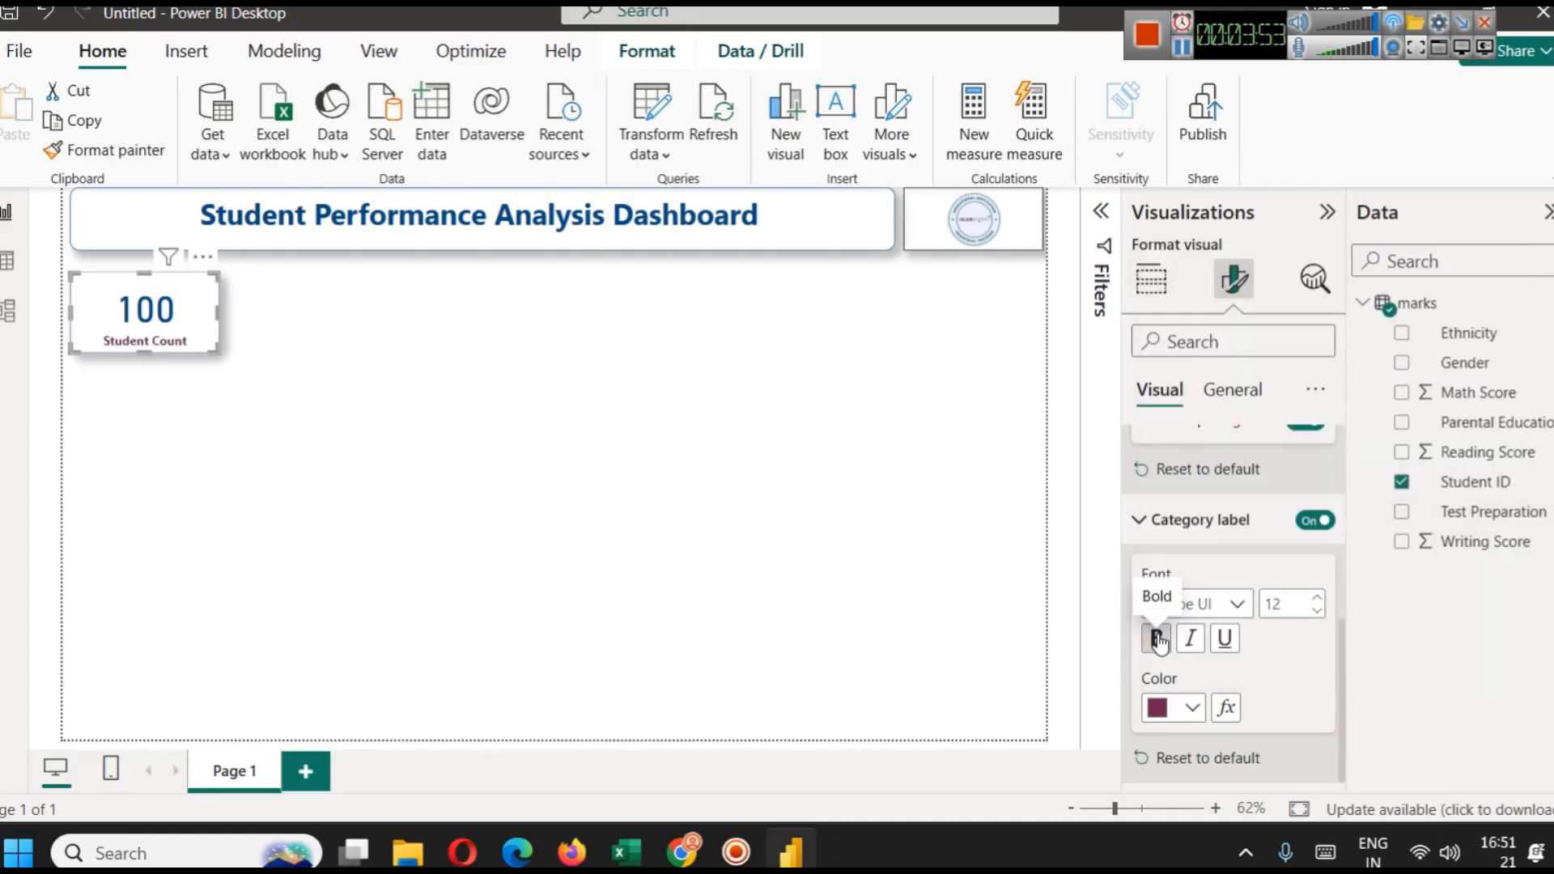
left_click(546, 379)
Duplicate the Student Count card three times and spread the copies in a row across the banner's width.
left_click(173, 313)
key("ctrl+c")
key("ctrl+v")
left_click_drag(162, 317, 318, 320)
key("ctrl+v")
left_click_drag(171, 324, 521, 326)
key("ctrl+v")
left_click_drag(175, 295, 851, 294)
left_click_drag(496, 312, 634, 311)
left_click_drag(356, 308, 413, 305)
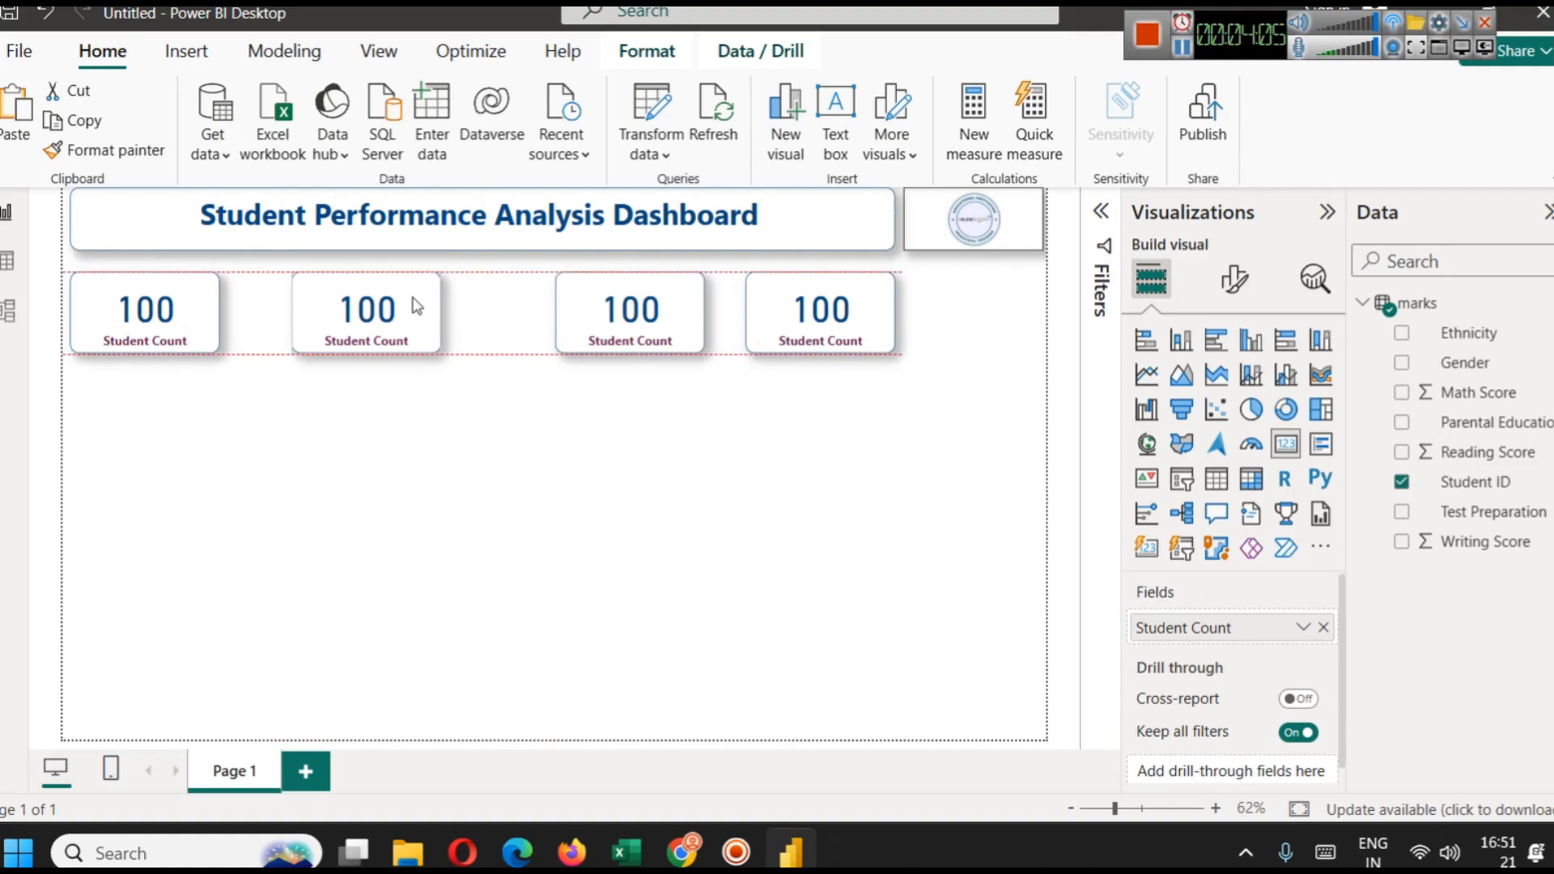
left_click_drag(611, 305, 579, 315)
left_click(672, 486)
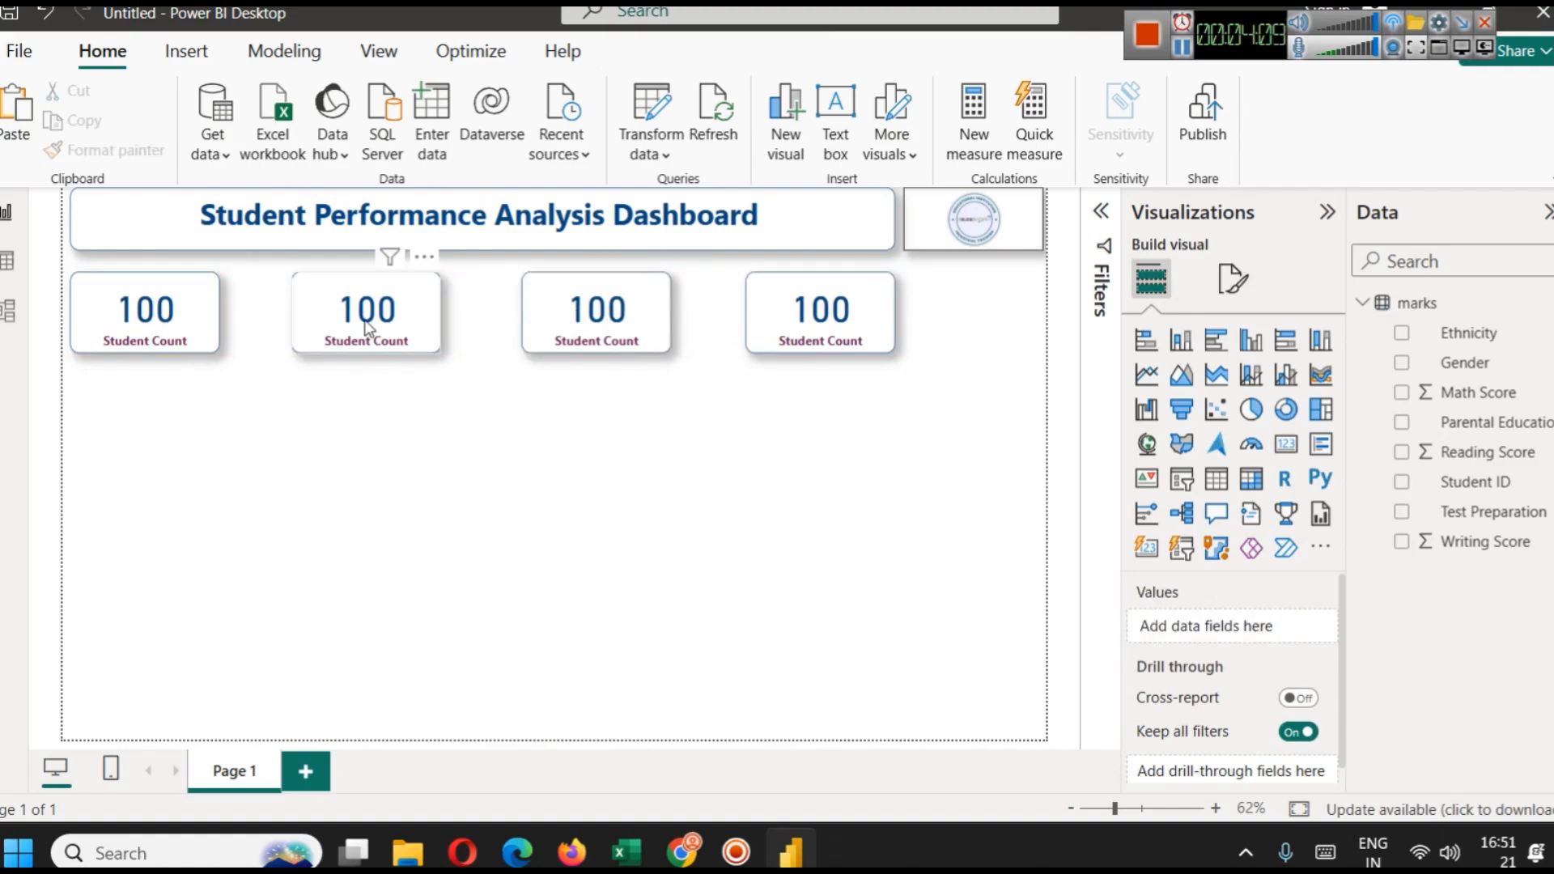
Move the two middle cards toward the first one and paste another copy into the gap before the last card.
left_click_drag(372, 331, 318, 330)
left_click_drag(544, 328, 432, 328)
left_click_drag(787, 293, 802, 338)
key("ctrl+c")
key("ctrl+v")
left_click(798, 437)
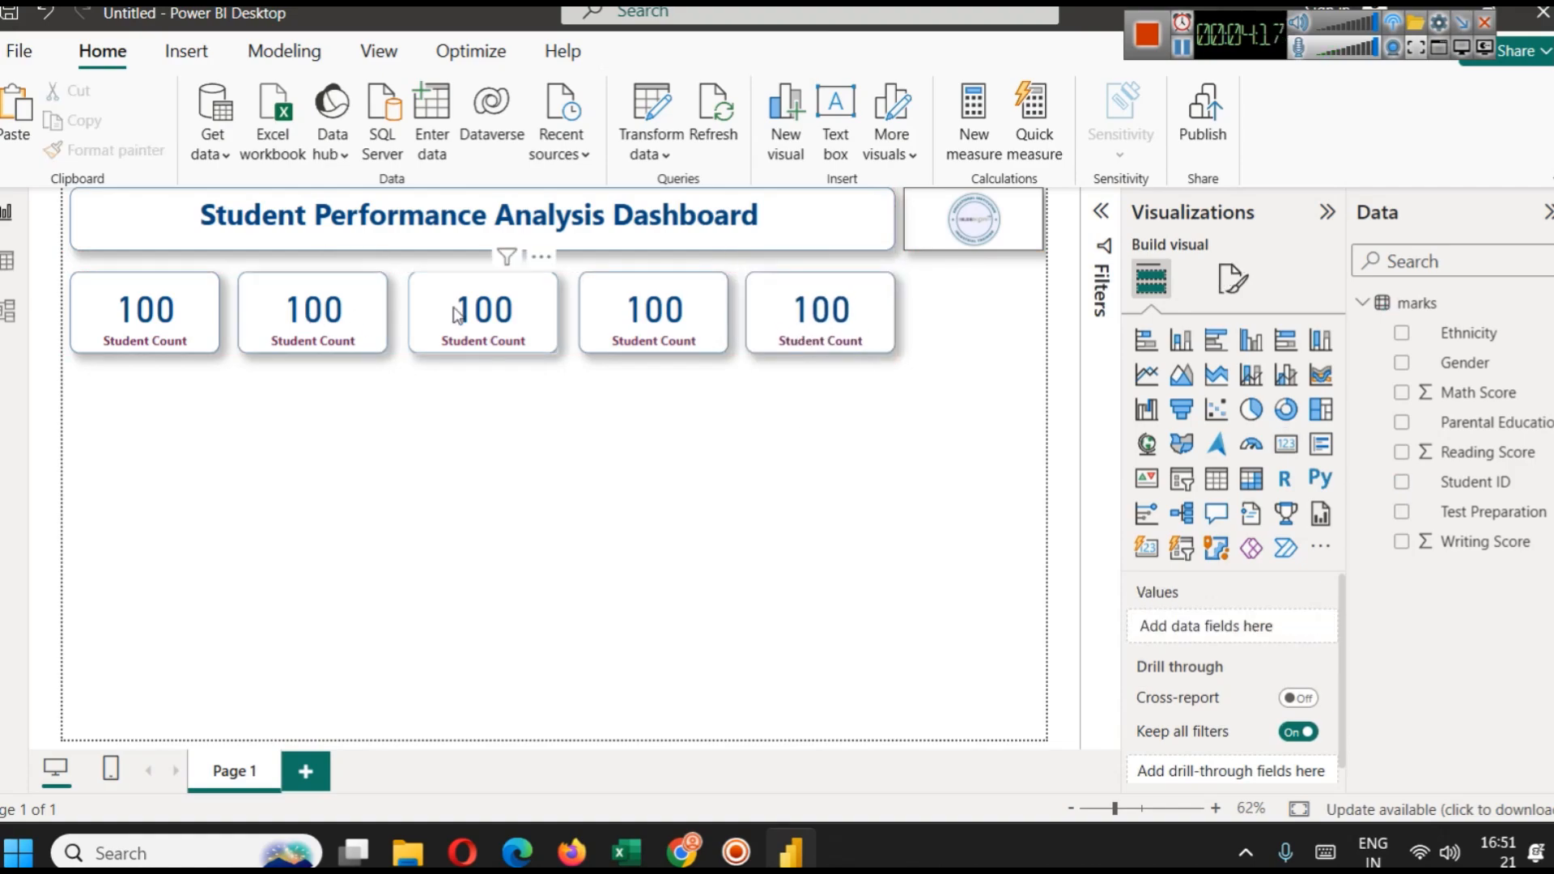
Nudge the second, third and fourth cards to even out the gaps in the row of five.
left_click_drag(319, 314, 317, 314)
left_click_drag(471, 327, 468, 326)
left_click_drag(649, 335, 647, 335)
left_click(662, 434)
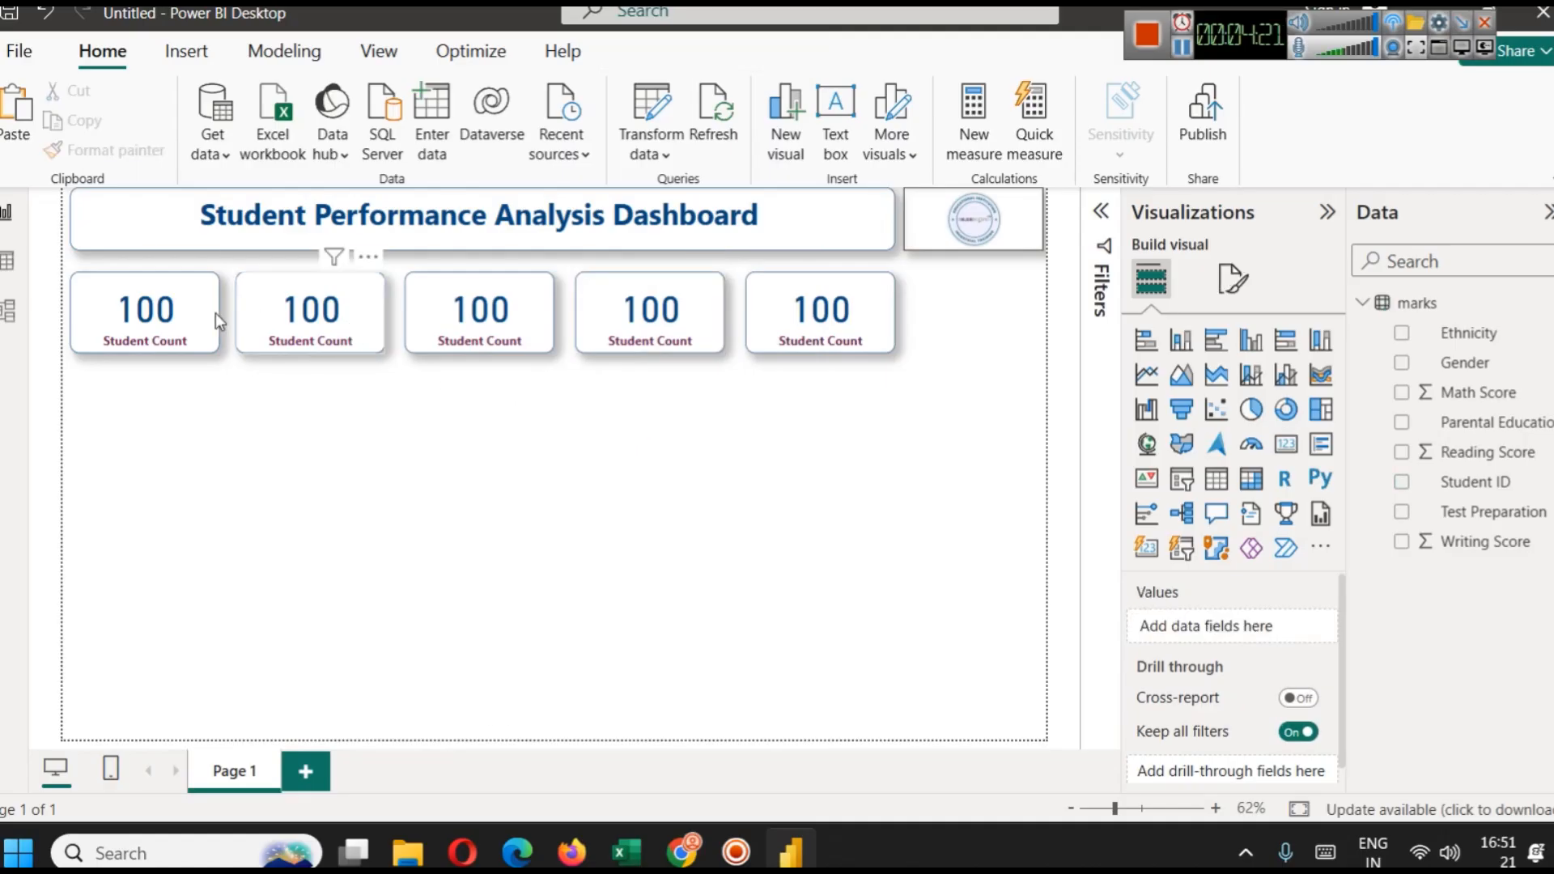
Replace the second card's field with Math Score and aggregate it as Average.
left_click(380, 320)
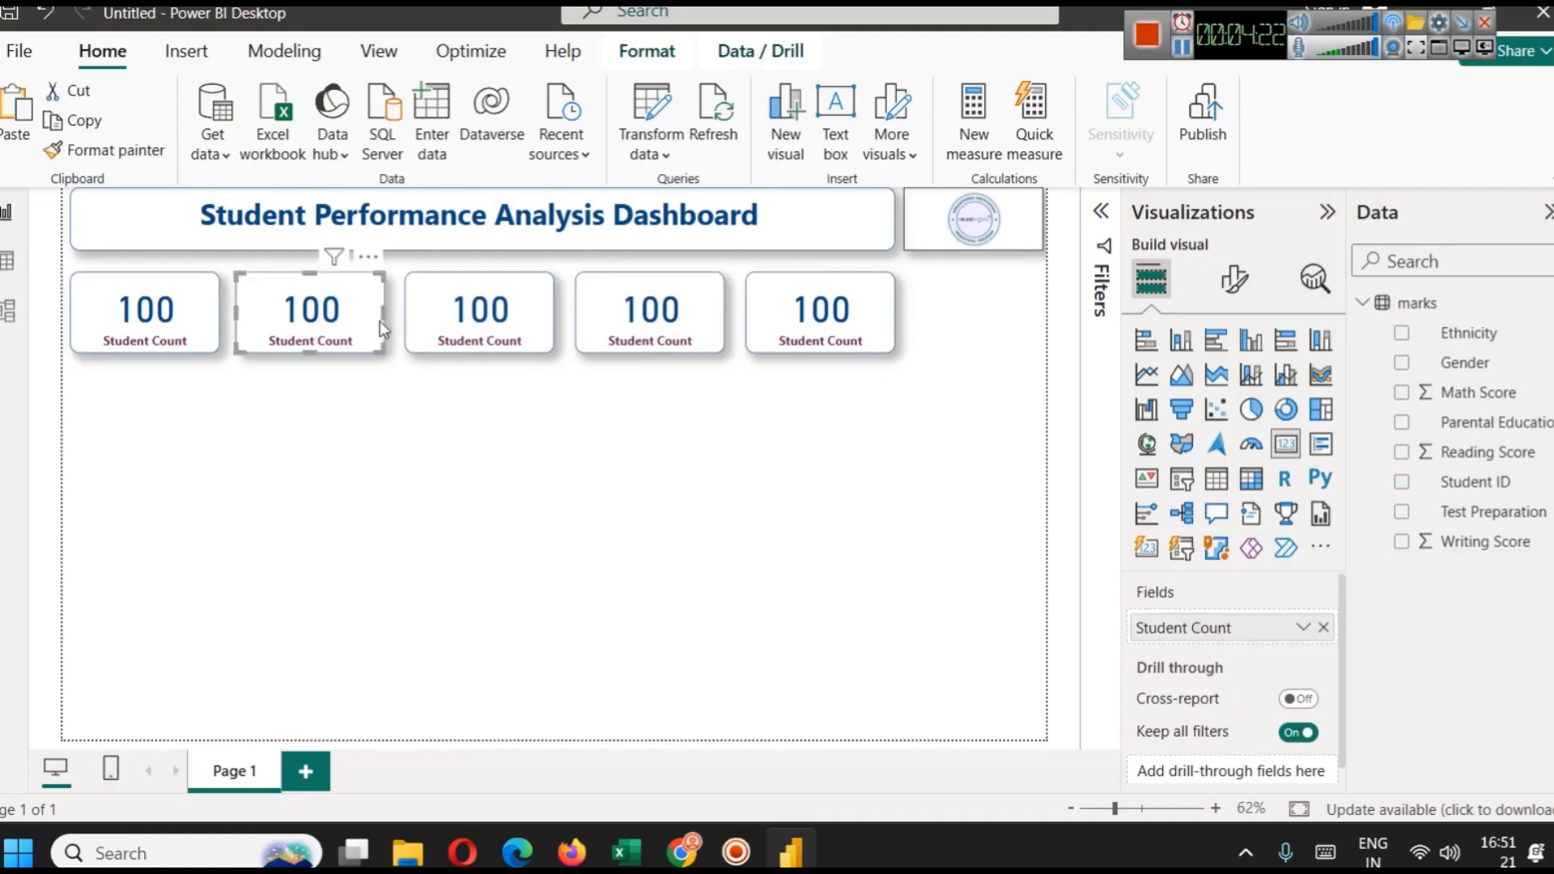
left_click(1325, 629)
left_click_drag(1514, 393, 1271, 626)
left_click(1303, 628)
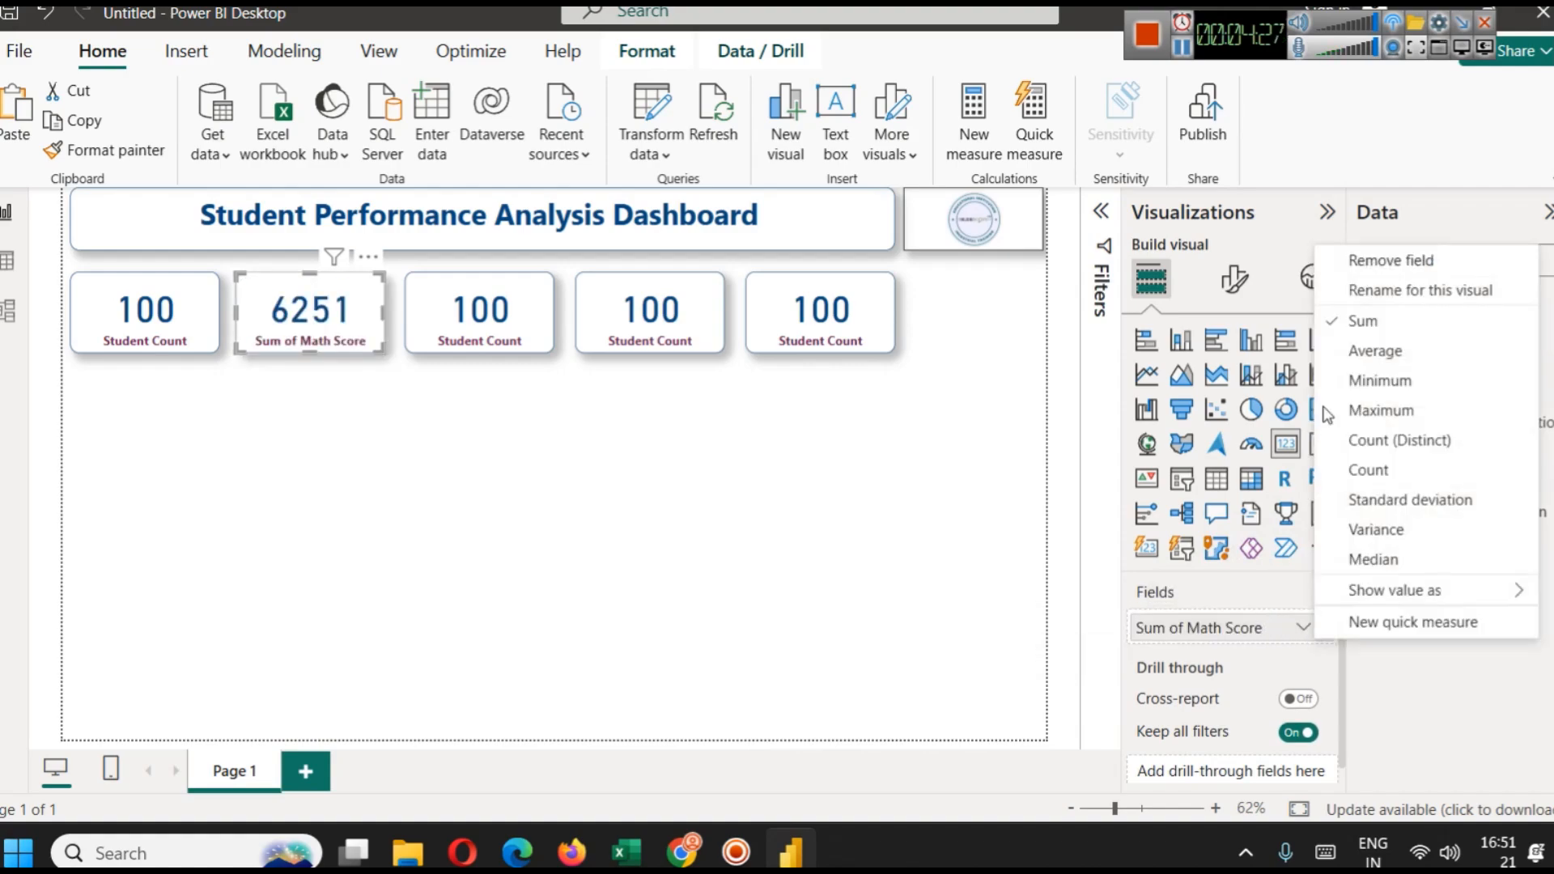
left_click(1357, 350)
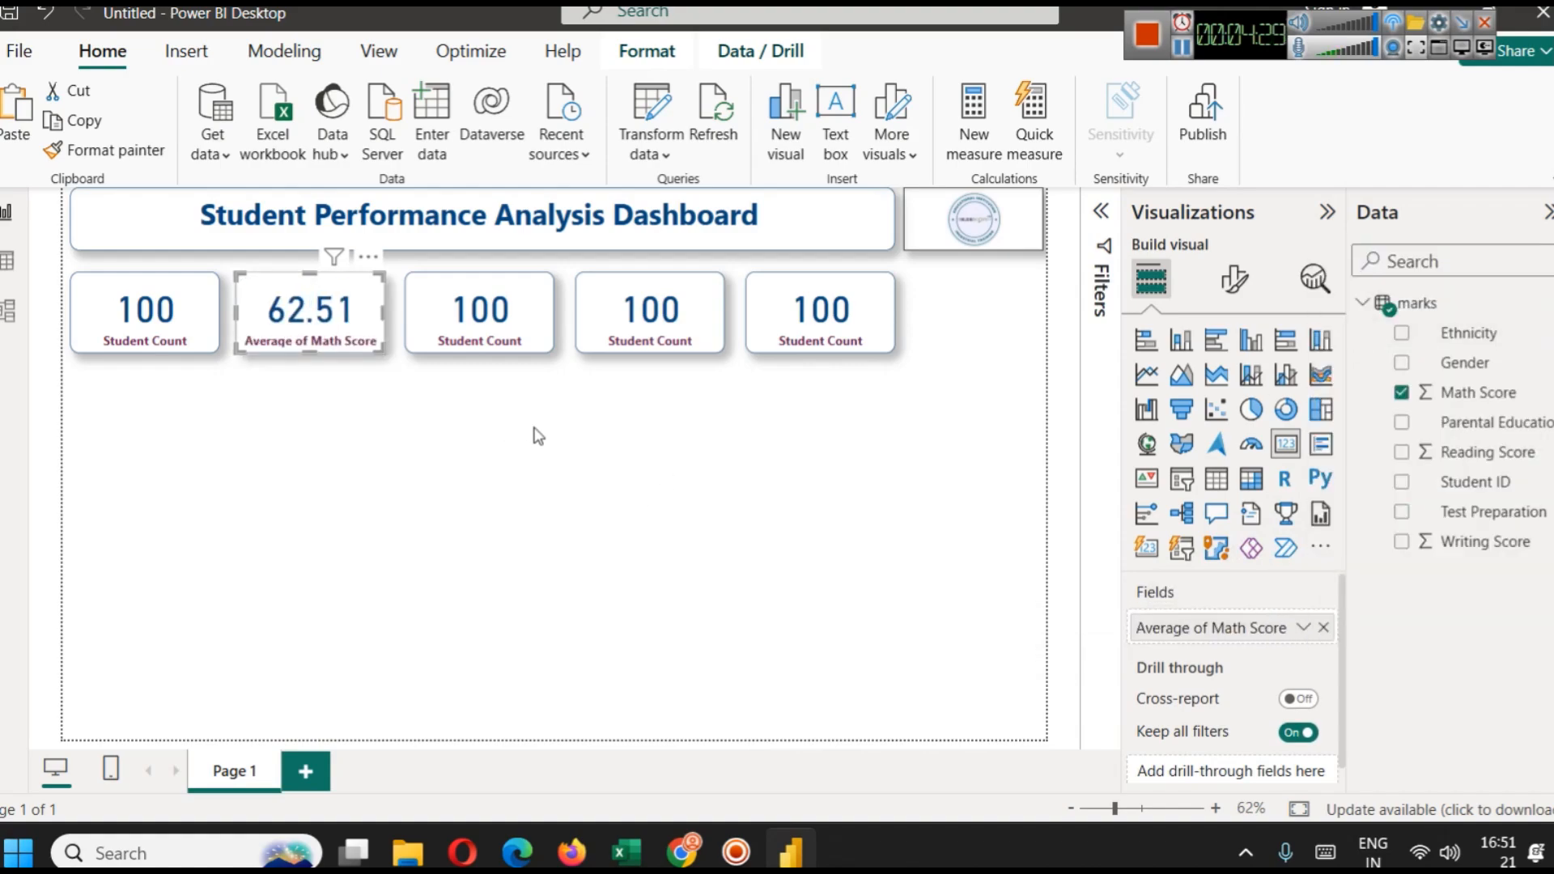
left_click(479, 484)
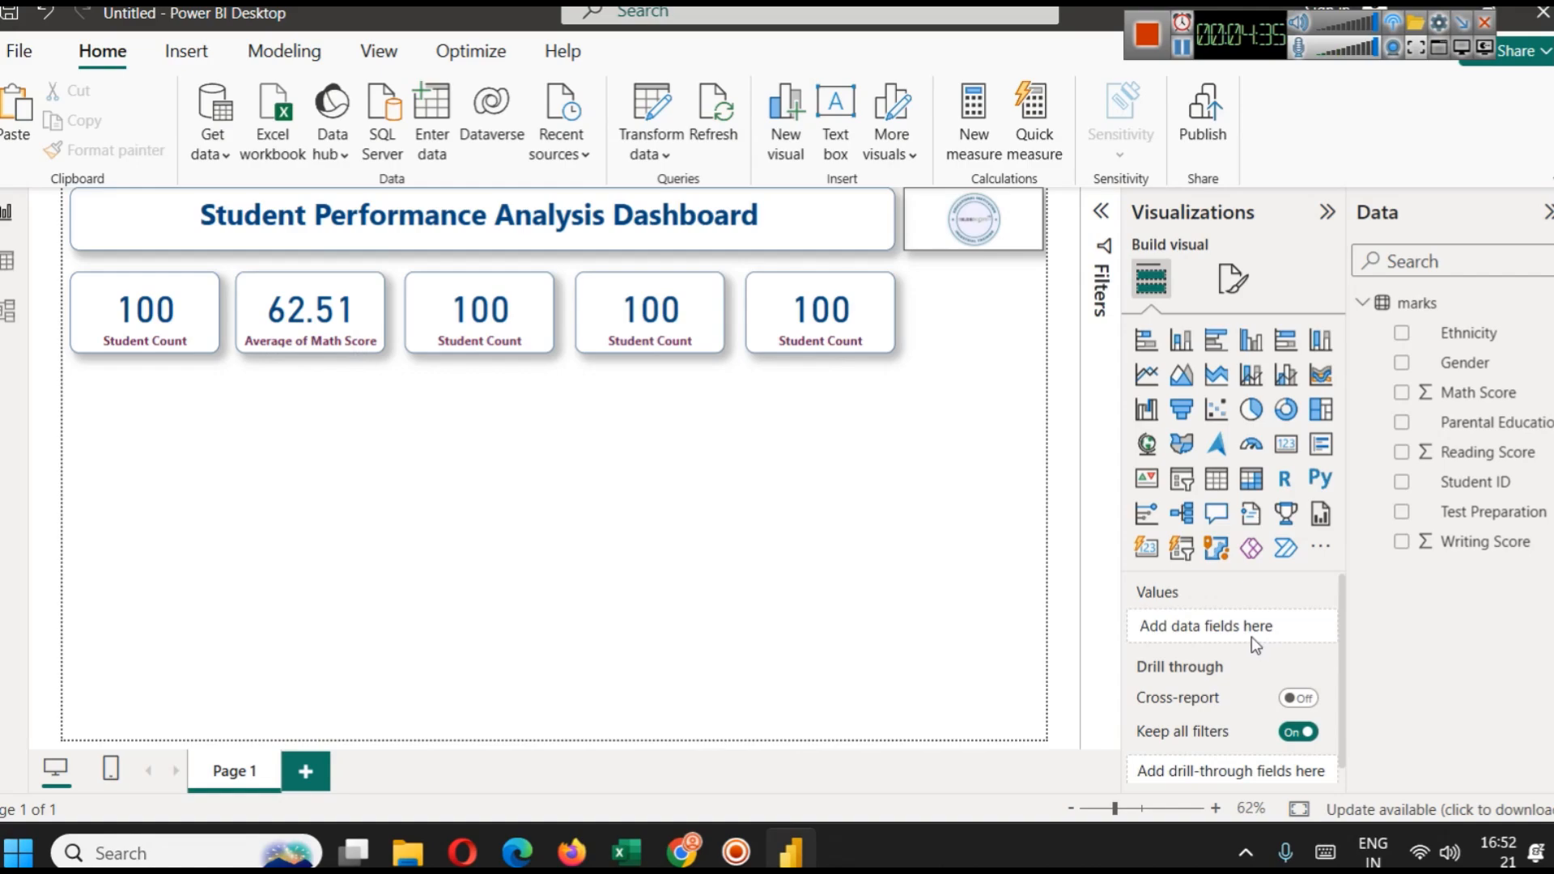
Rename the second card's field for this visual as "Avg Math Score".
left_click(272, 353)
left_click(1304, 628)
left_click(1405, 293)
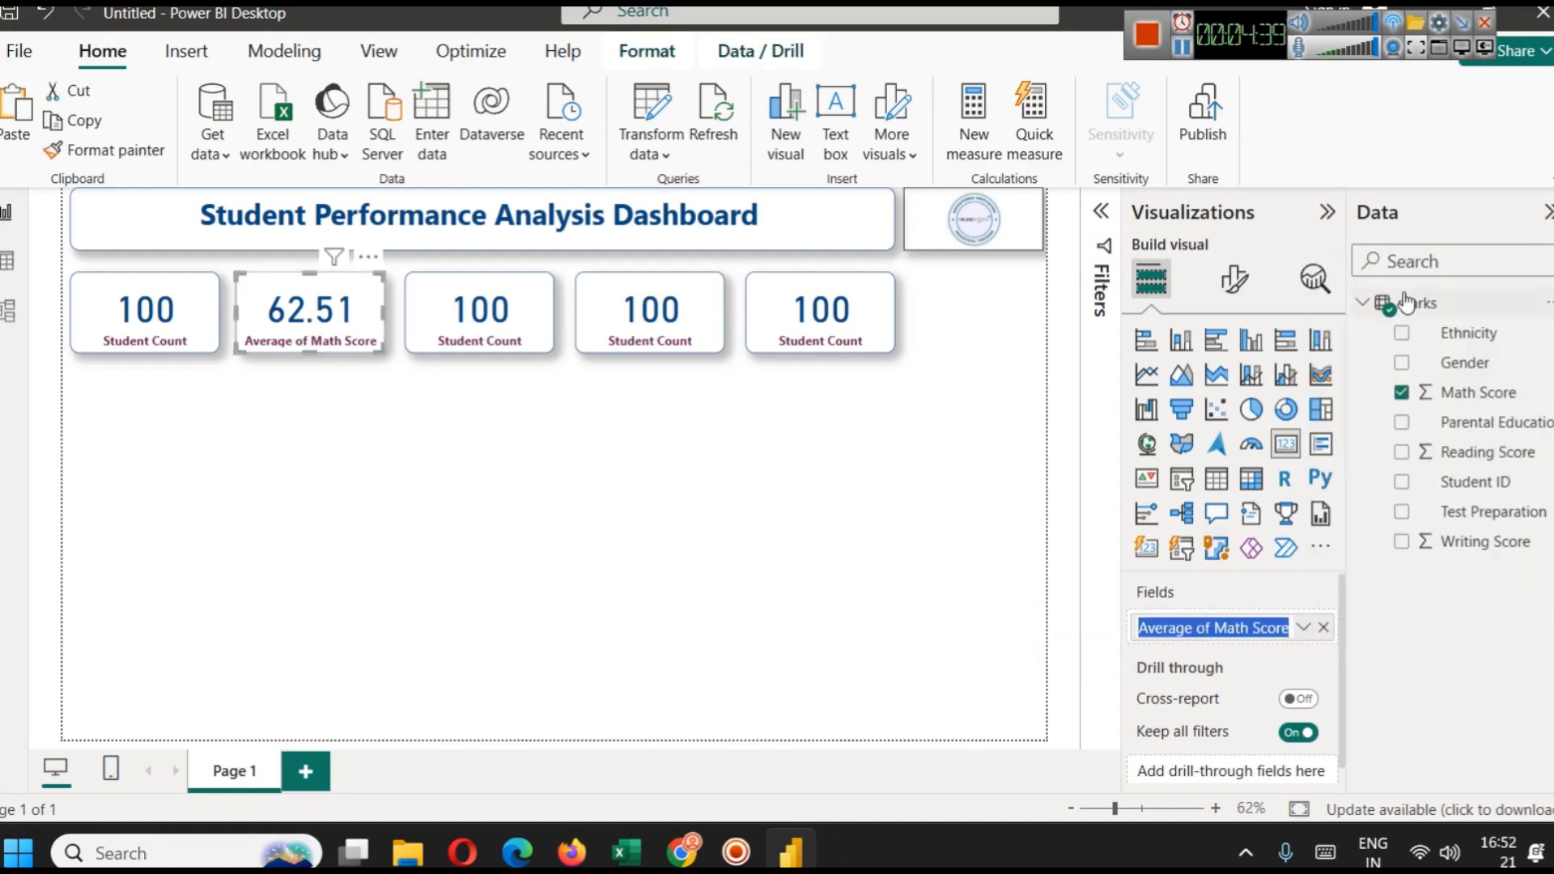
key("Left")
key("Right")
key("shift+Right")
key("shift+Right")
key("shift+Right")
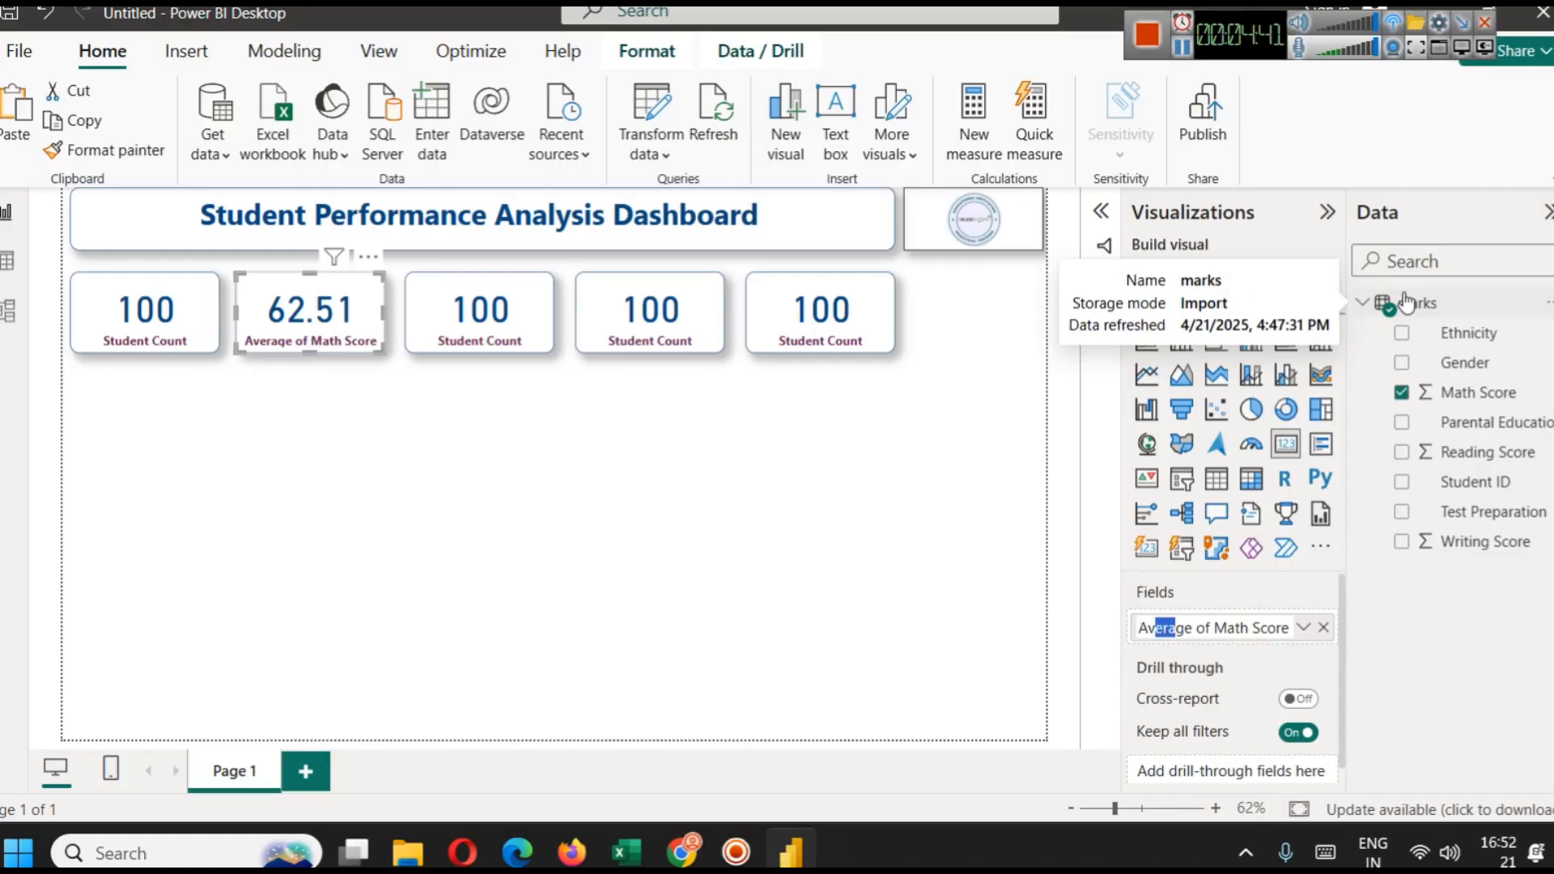
key("BackSpace")
key("BackSpace")
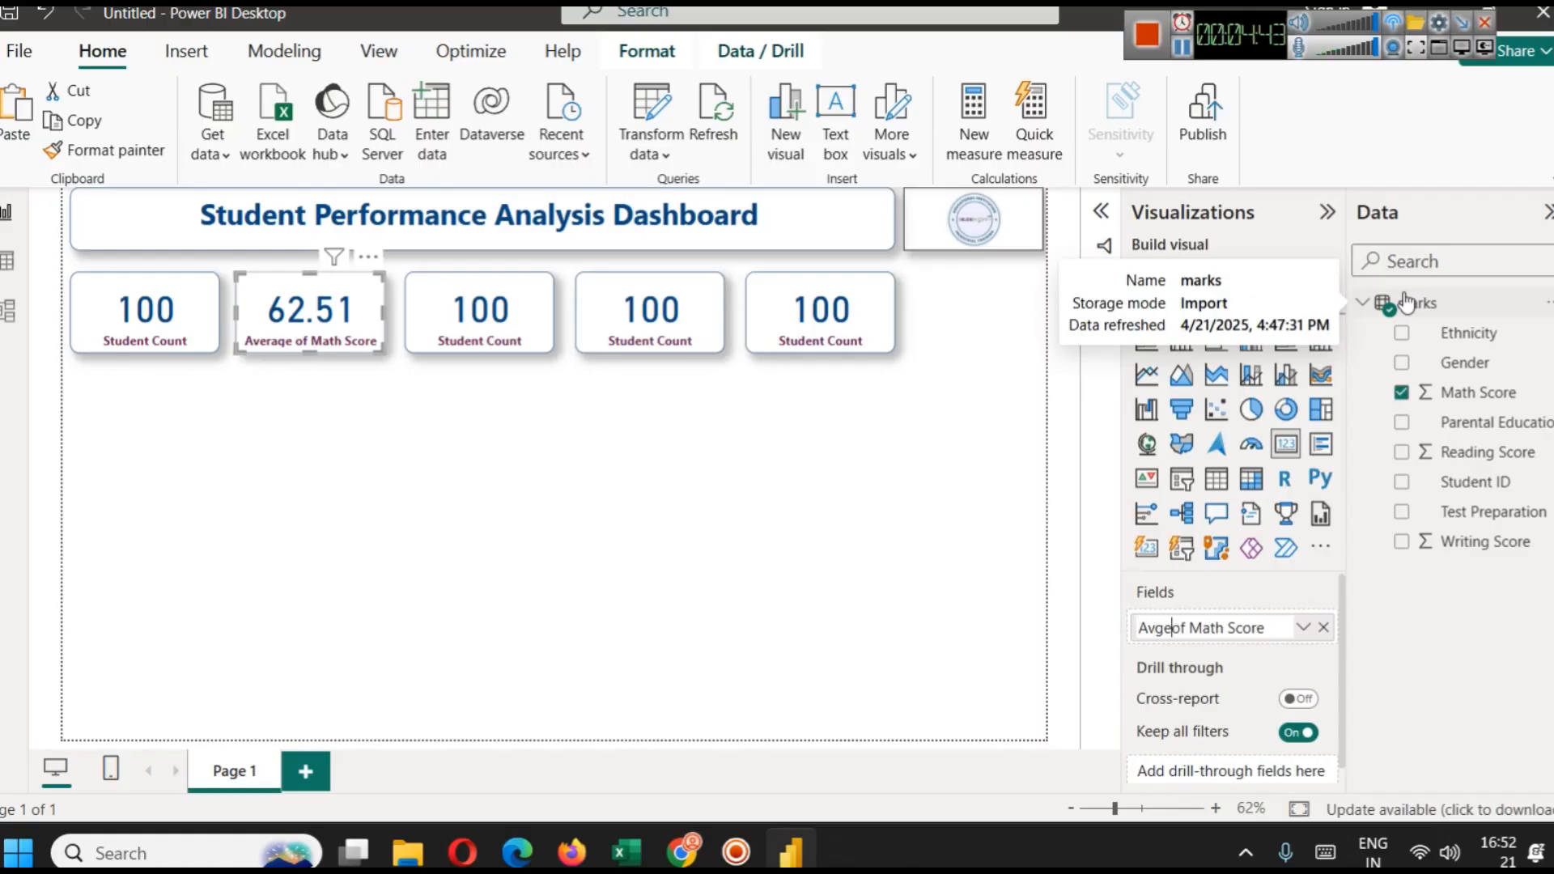
key("BackSpace")
key("BackSpace")
key("Return")
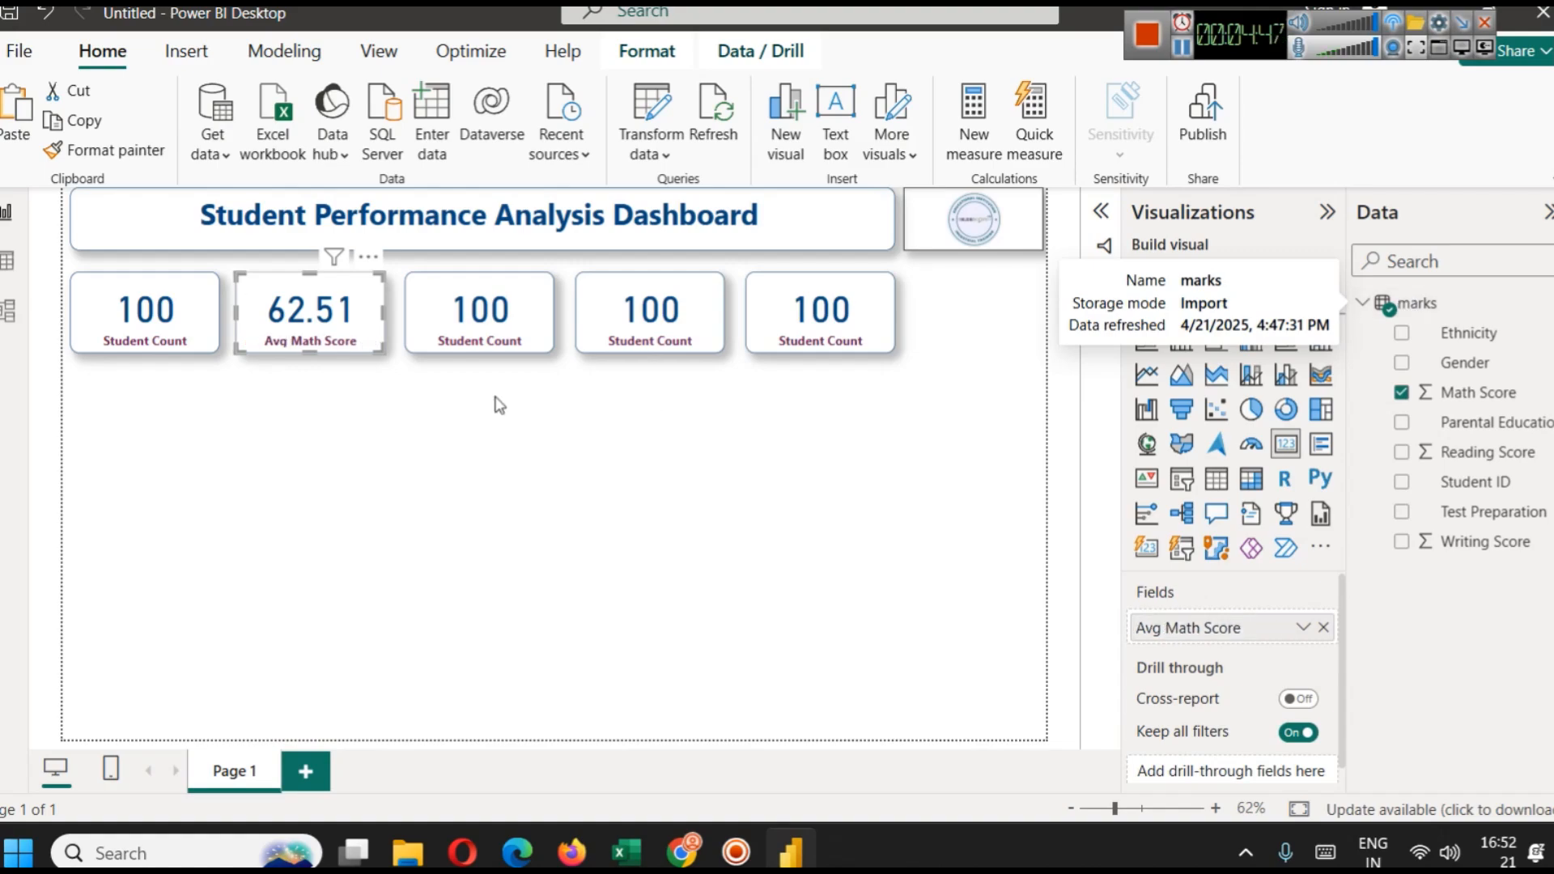
left_click(503, 405)
Replace the third card's field with Writing Score and aggregate it as Average.
left_click(476, 344)
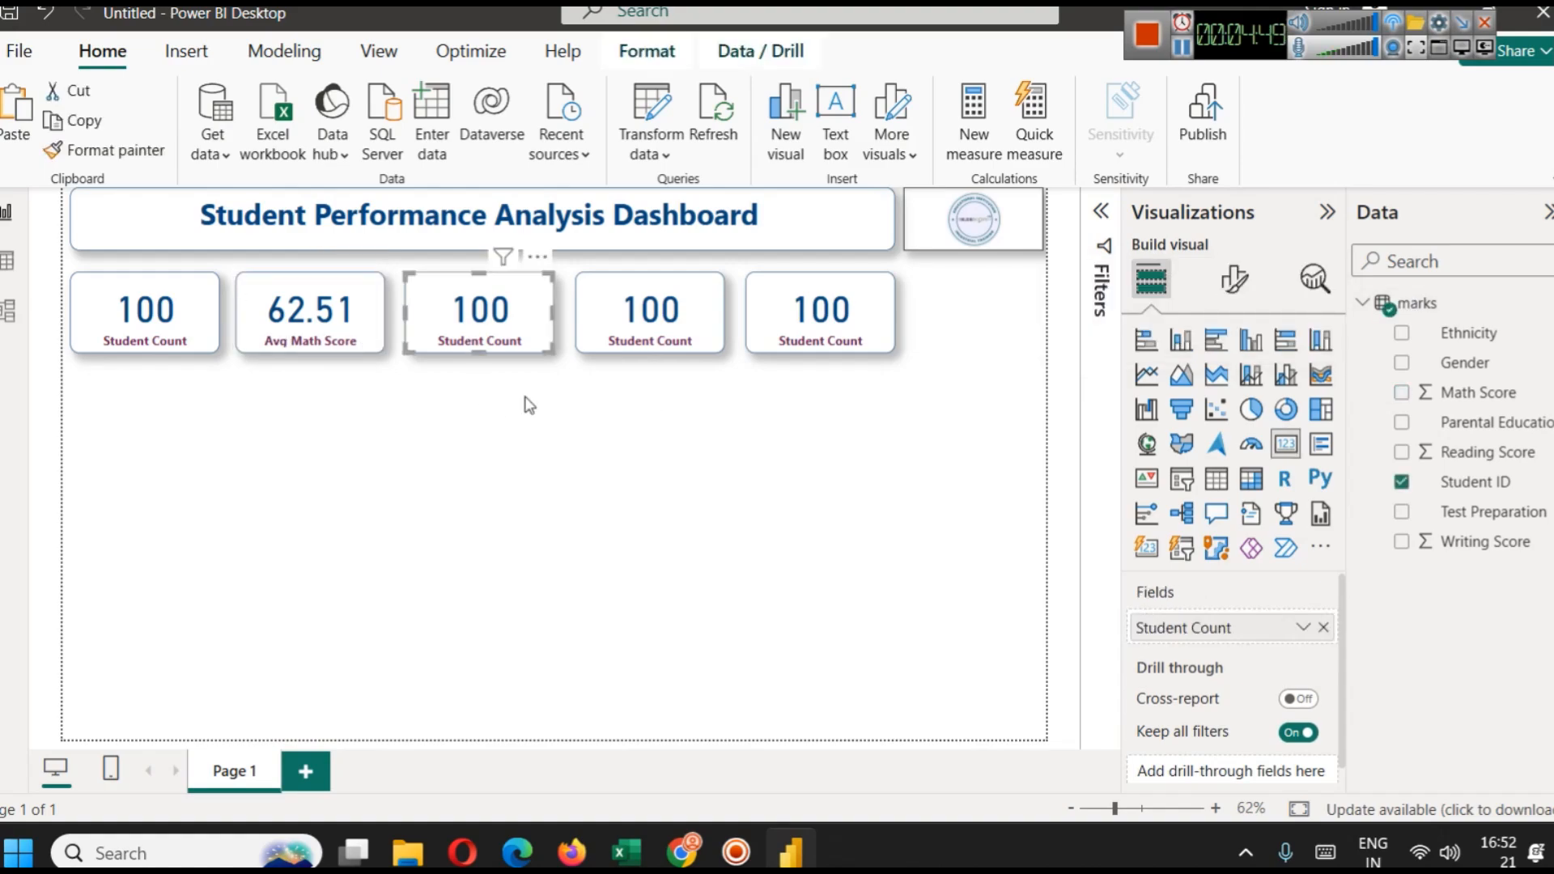
left_click(1324, 628)
left_click_drag(1485, 541, 1222, 625)
left_click(1302, 627)
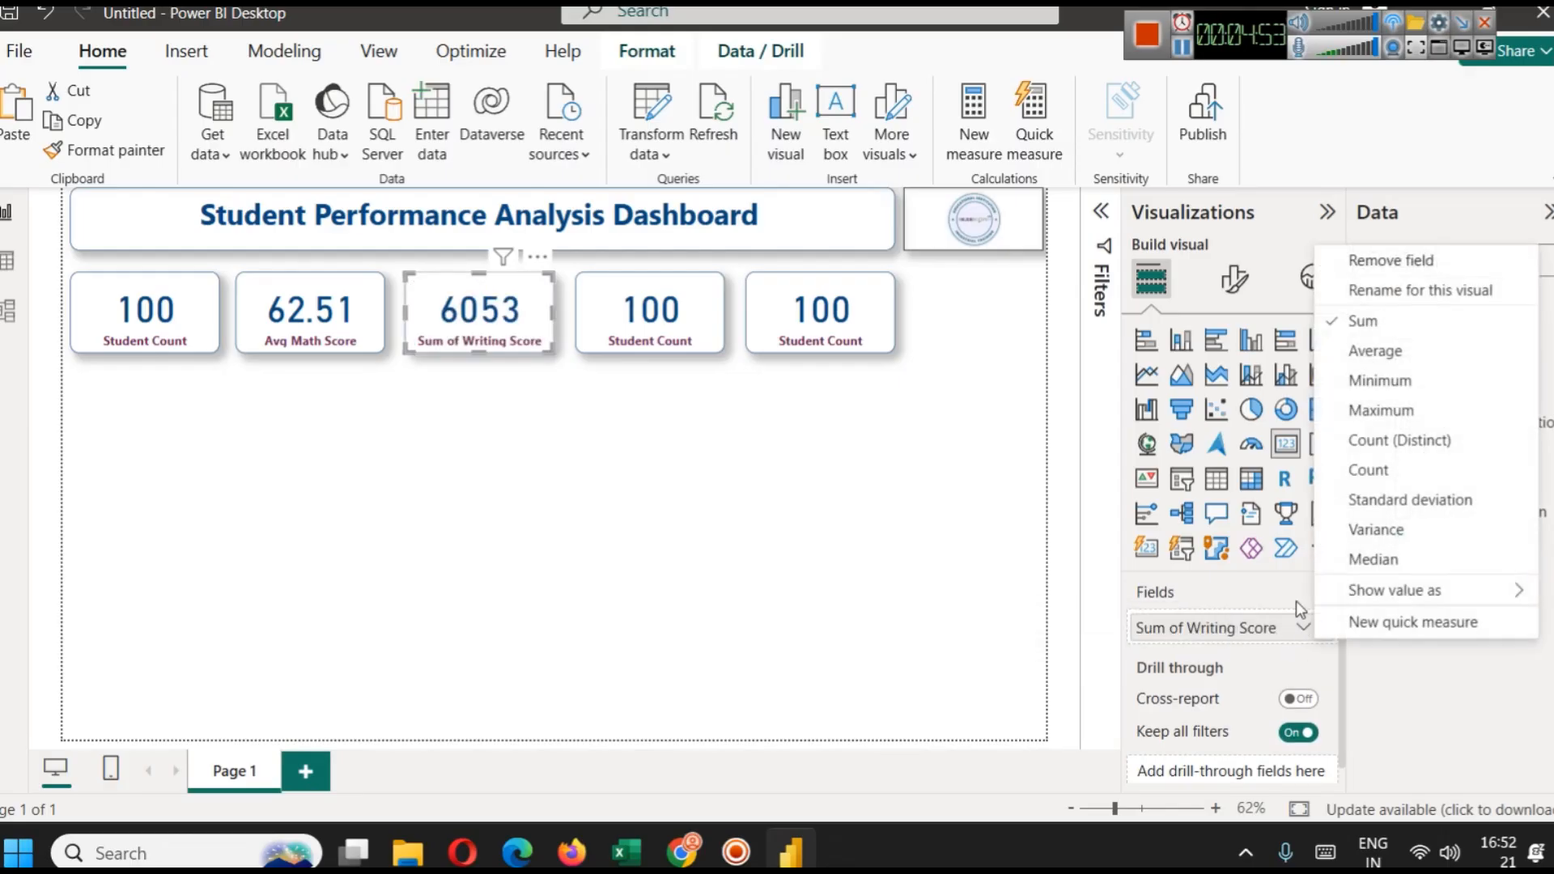
left_click(1373, 350)
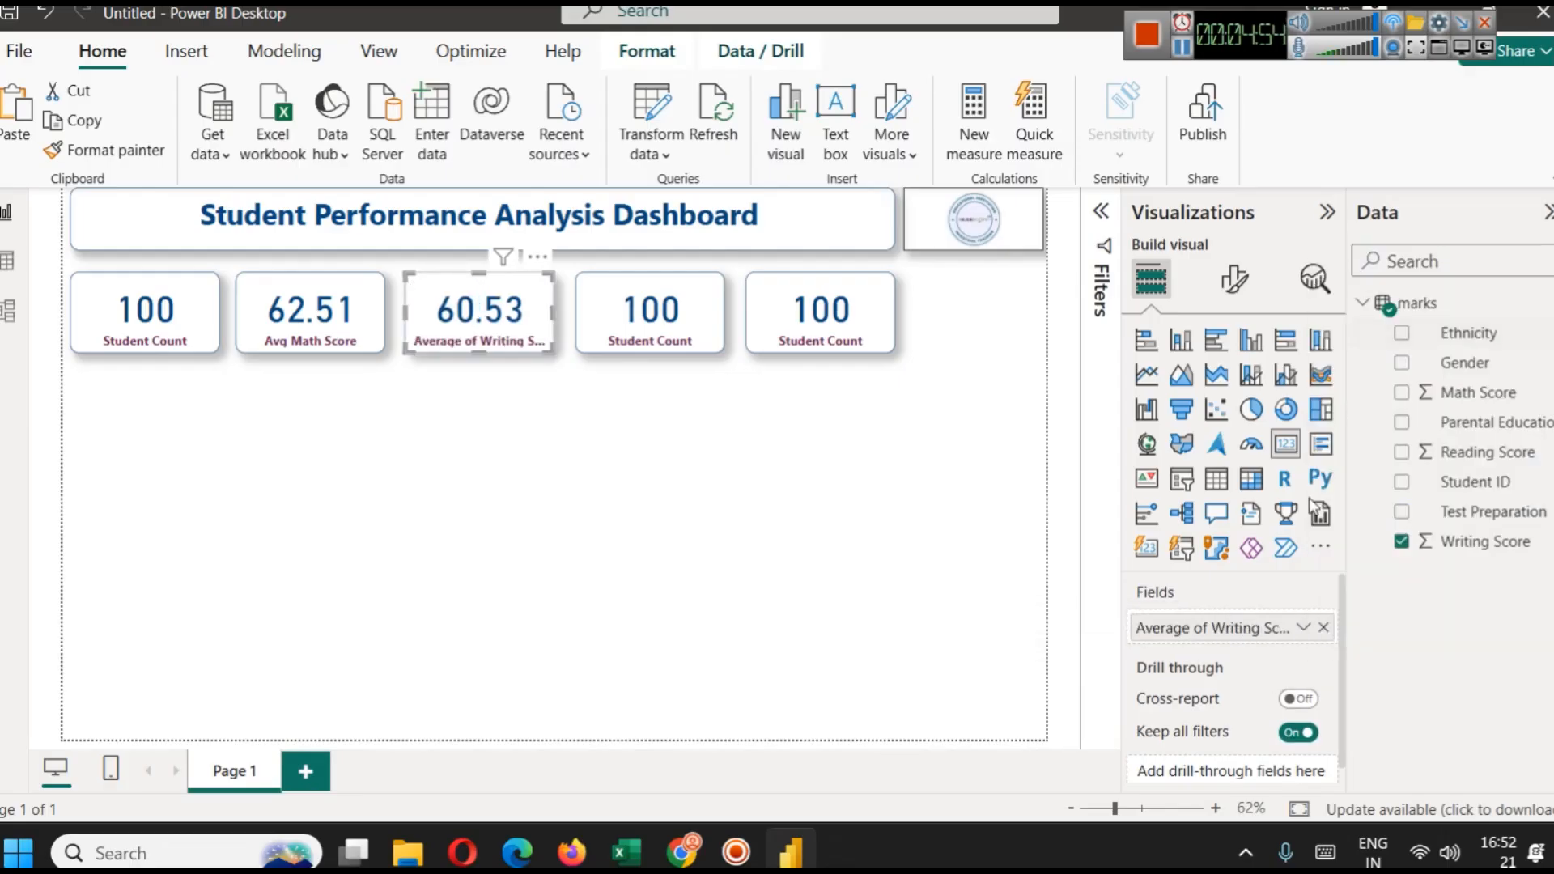
Rename the third card's field for this visual as "Avg Writing Score".
left_click(1301, 630)
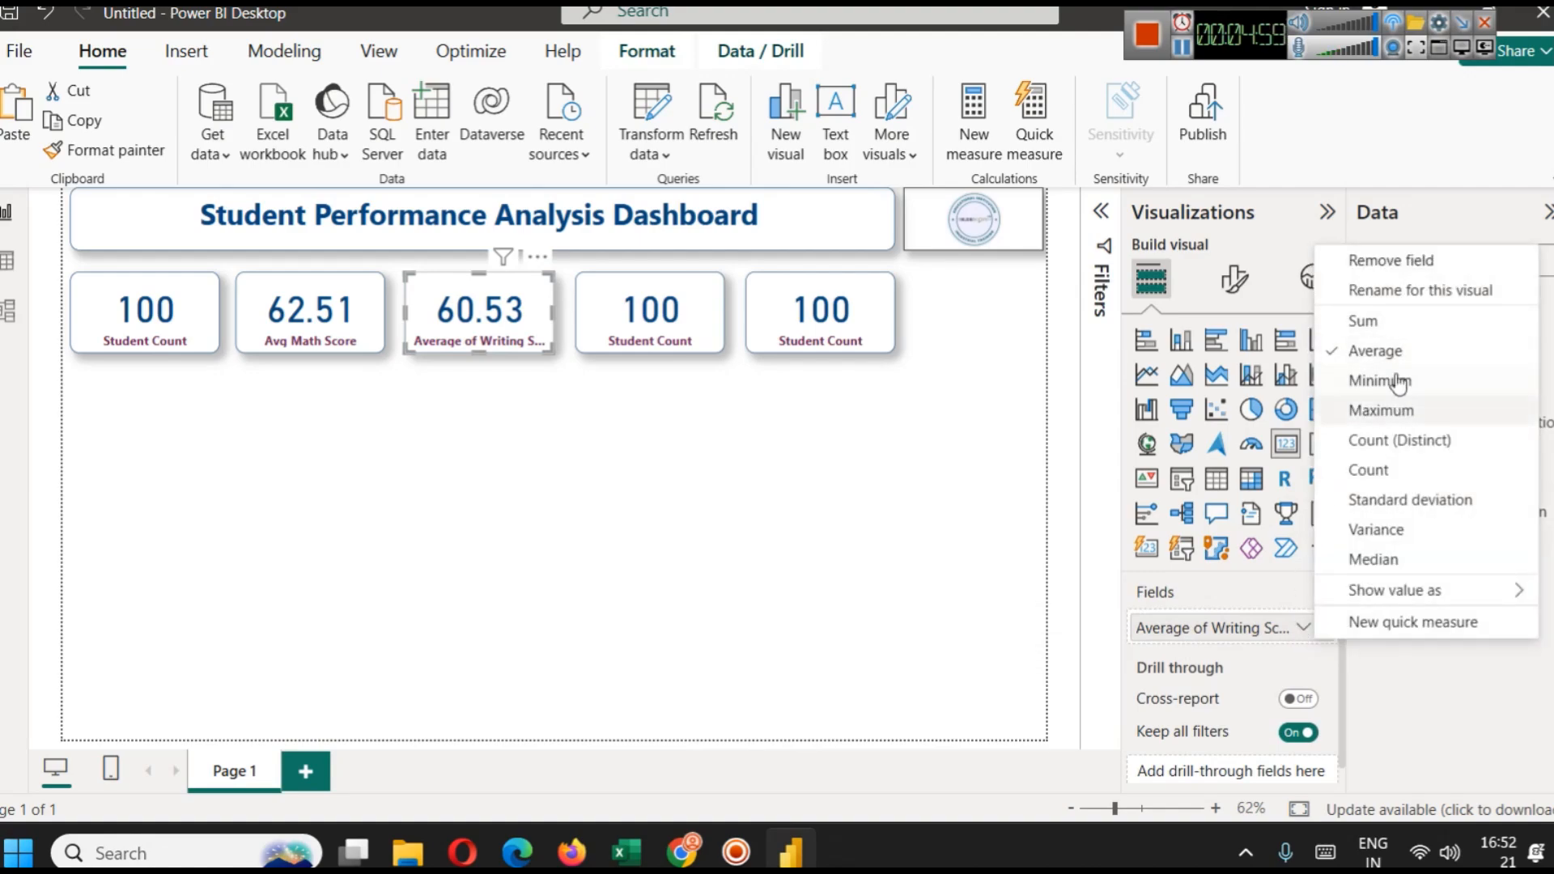
left_click(1388, 290)
key("Left")
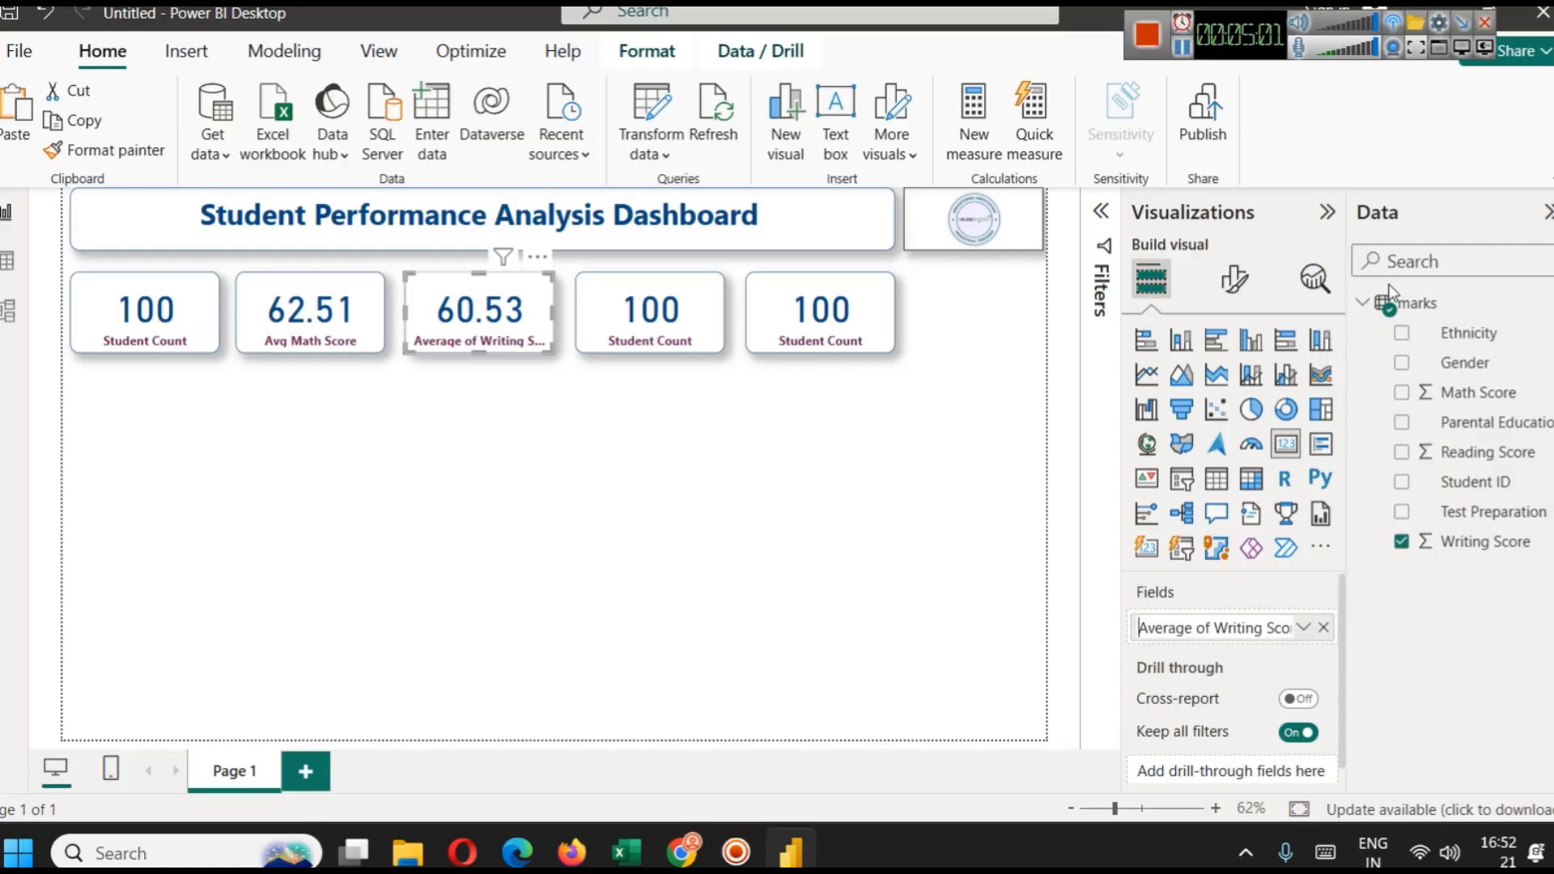
key("BackSpace")
key("BackSpace")
key("shift+Right")
key("shift+Right")
key("Delete")
key("Return")
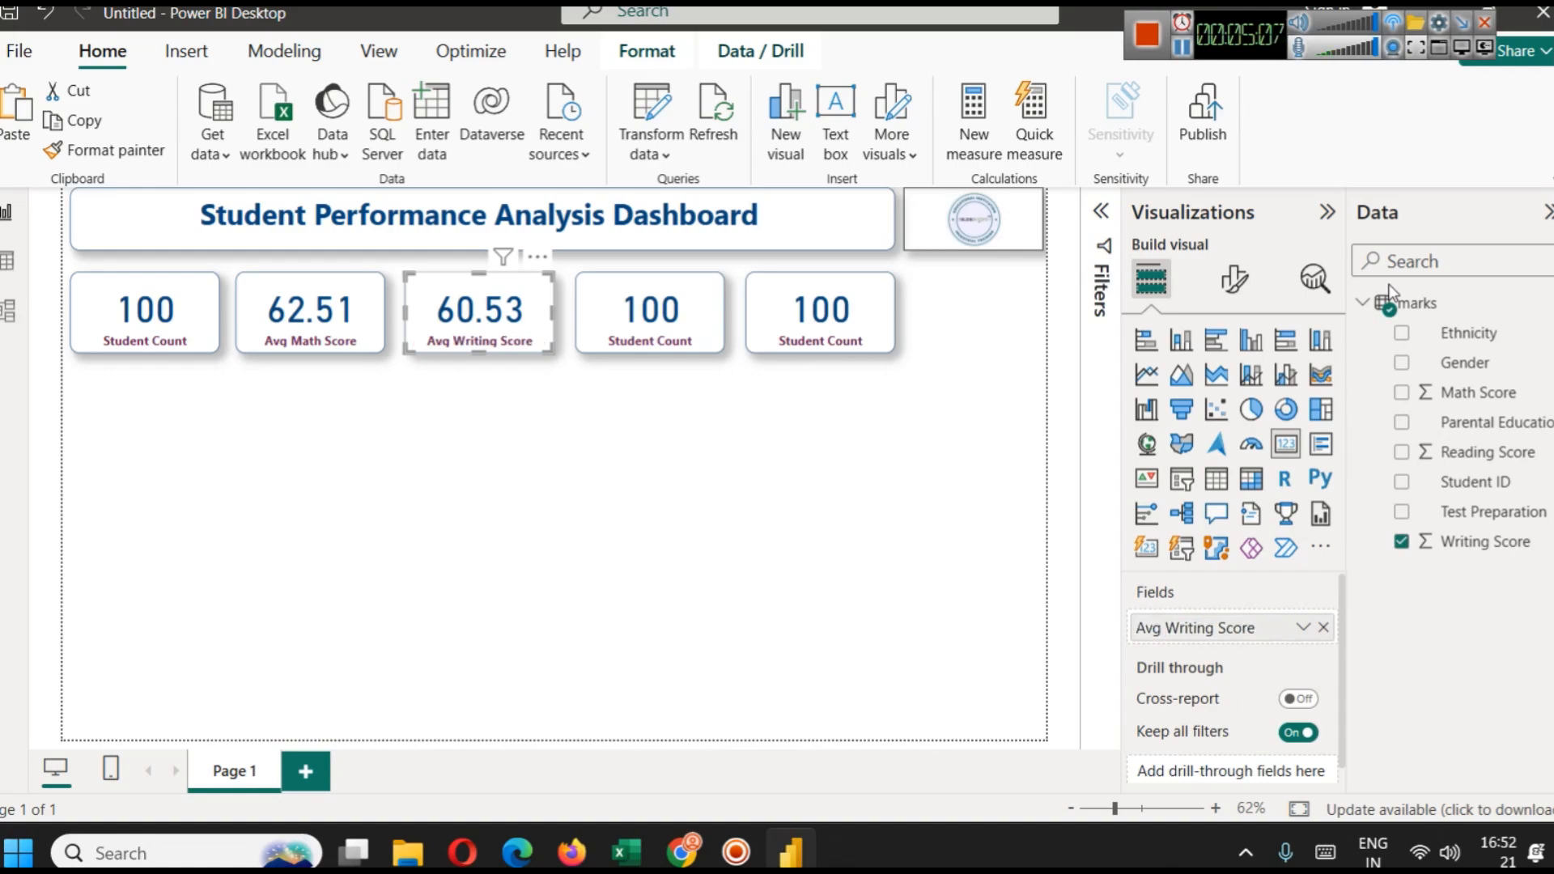
Replace the fourth card's field with Reading Score and aggregate it as Average.
left_click(619, 321)
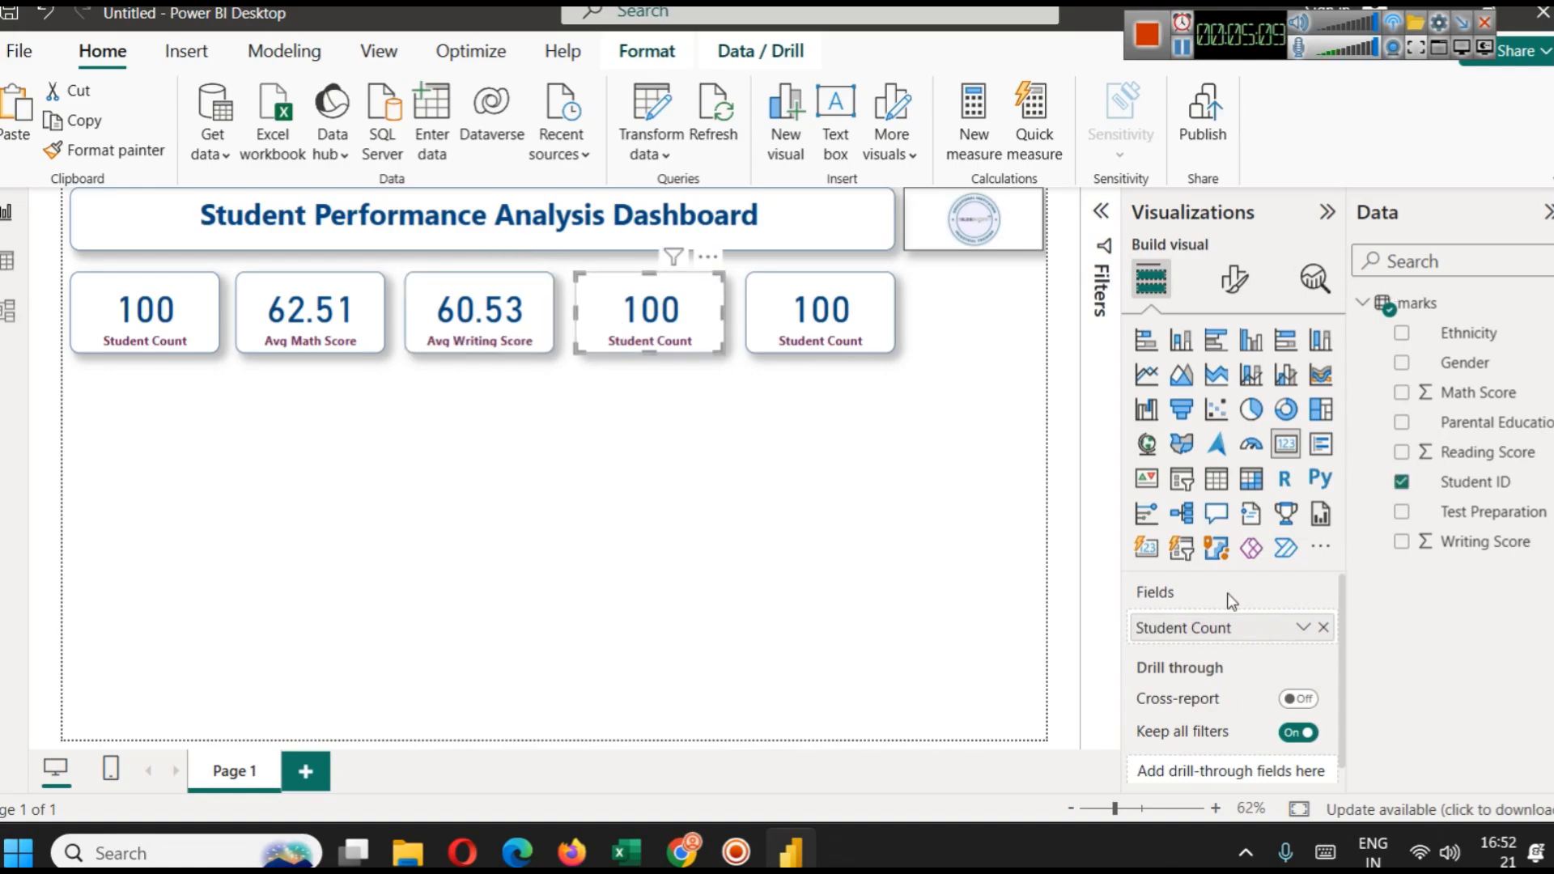
left_click(1322, 628)
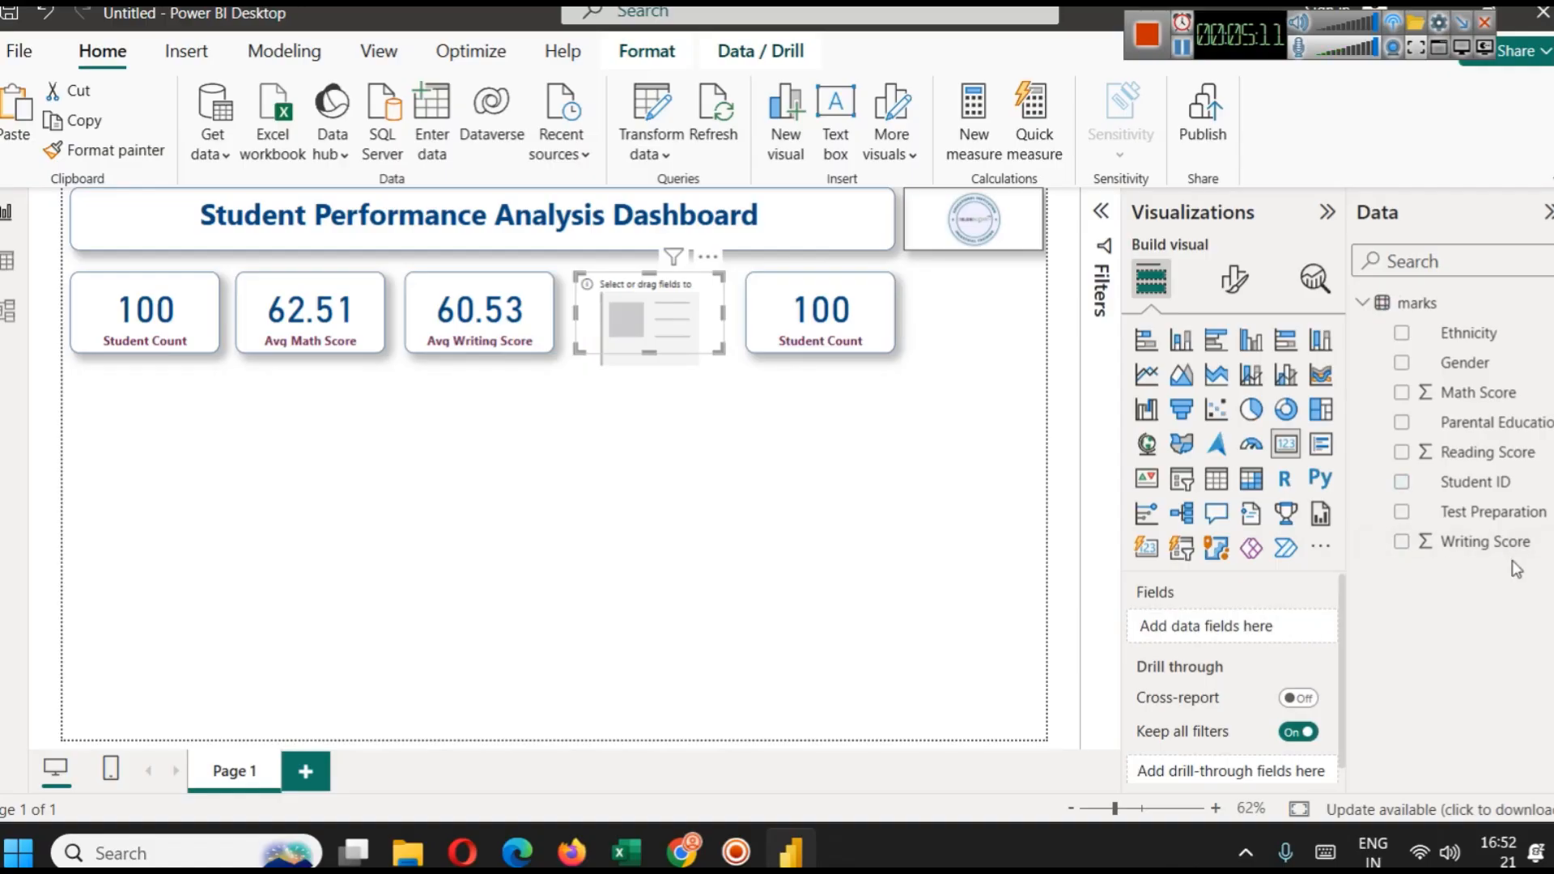
left_click_drag(1483, 452, 1218, 631)
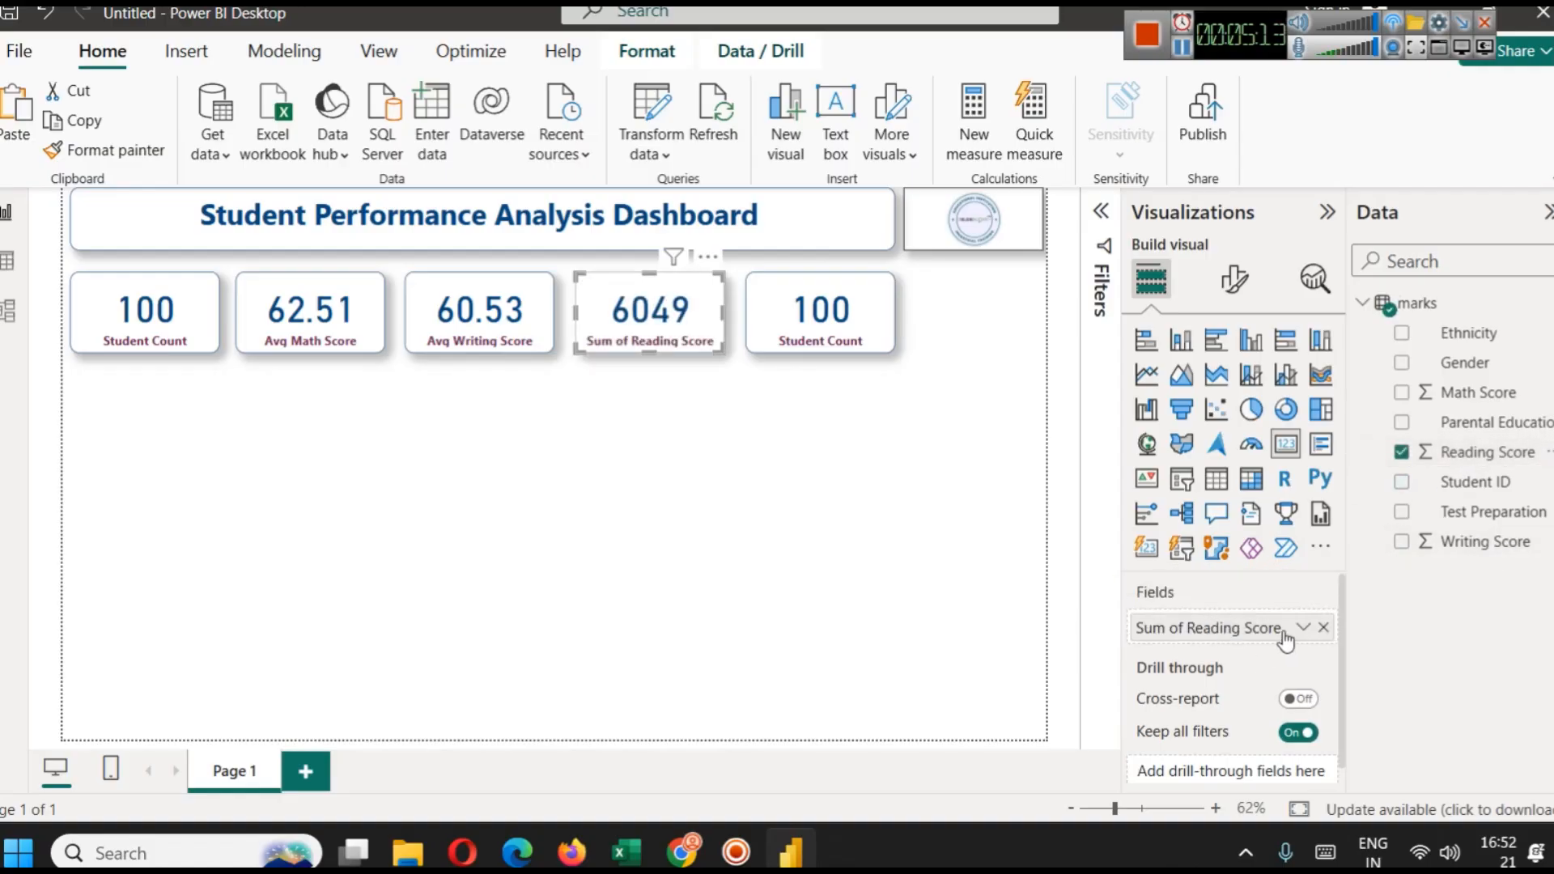
left_click(1302, 627)
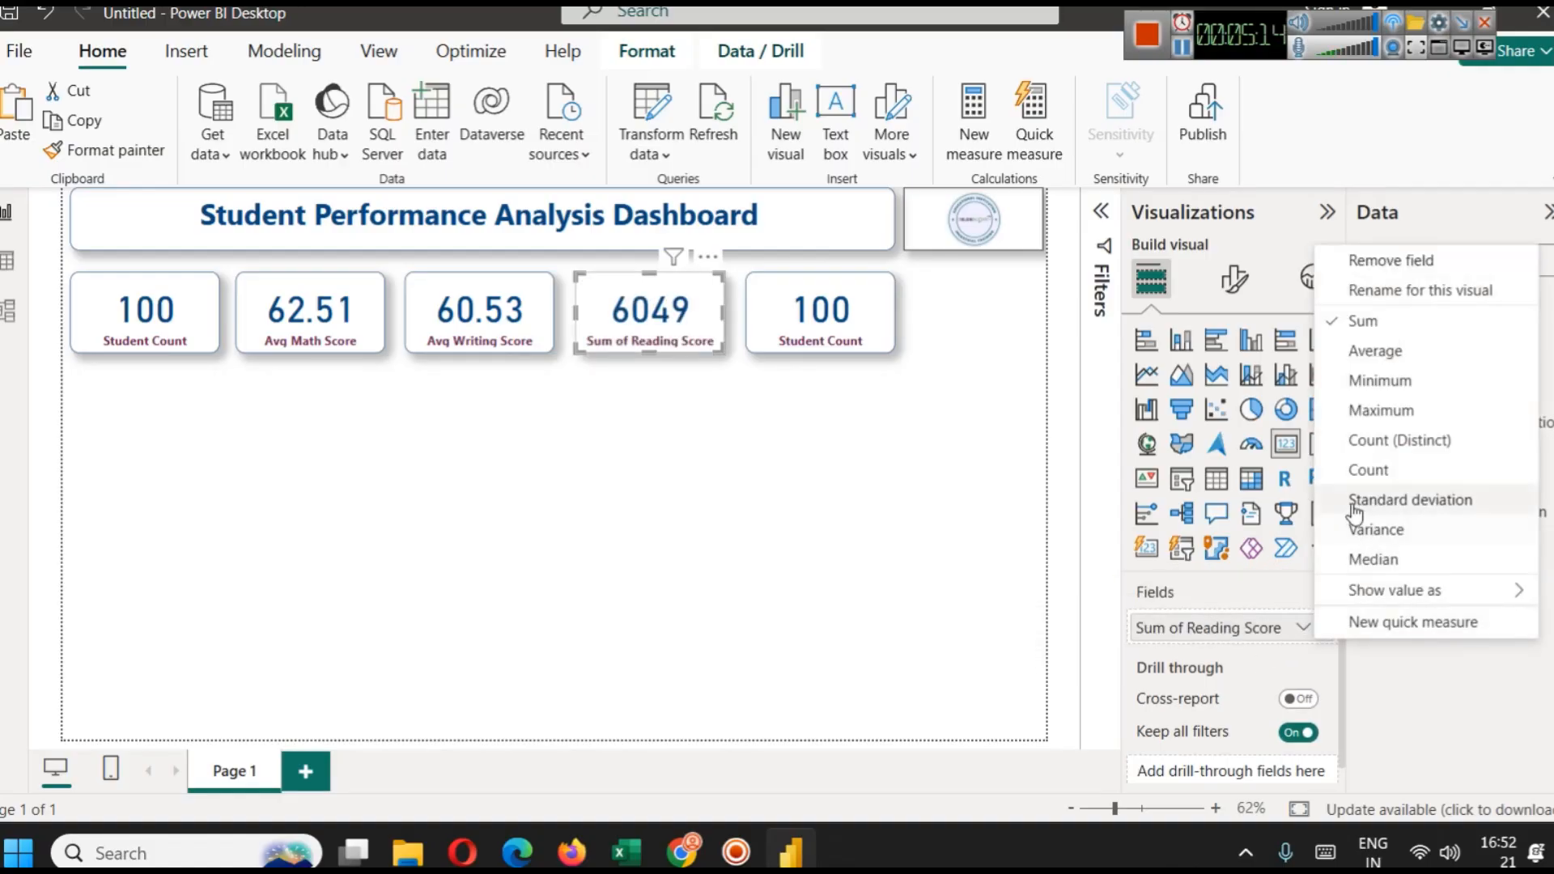
left_click(1394, 354)
Rename the fourth card's field for this visual as "Avg Reading Score".
left_click(1300, 628)
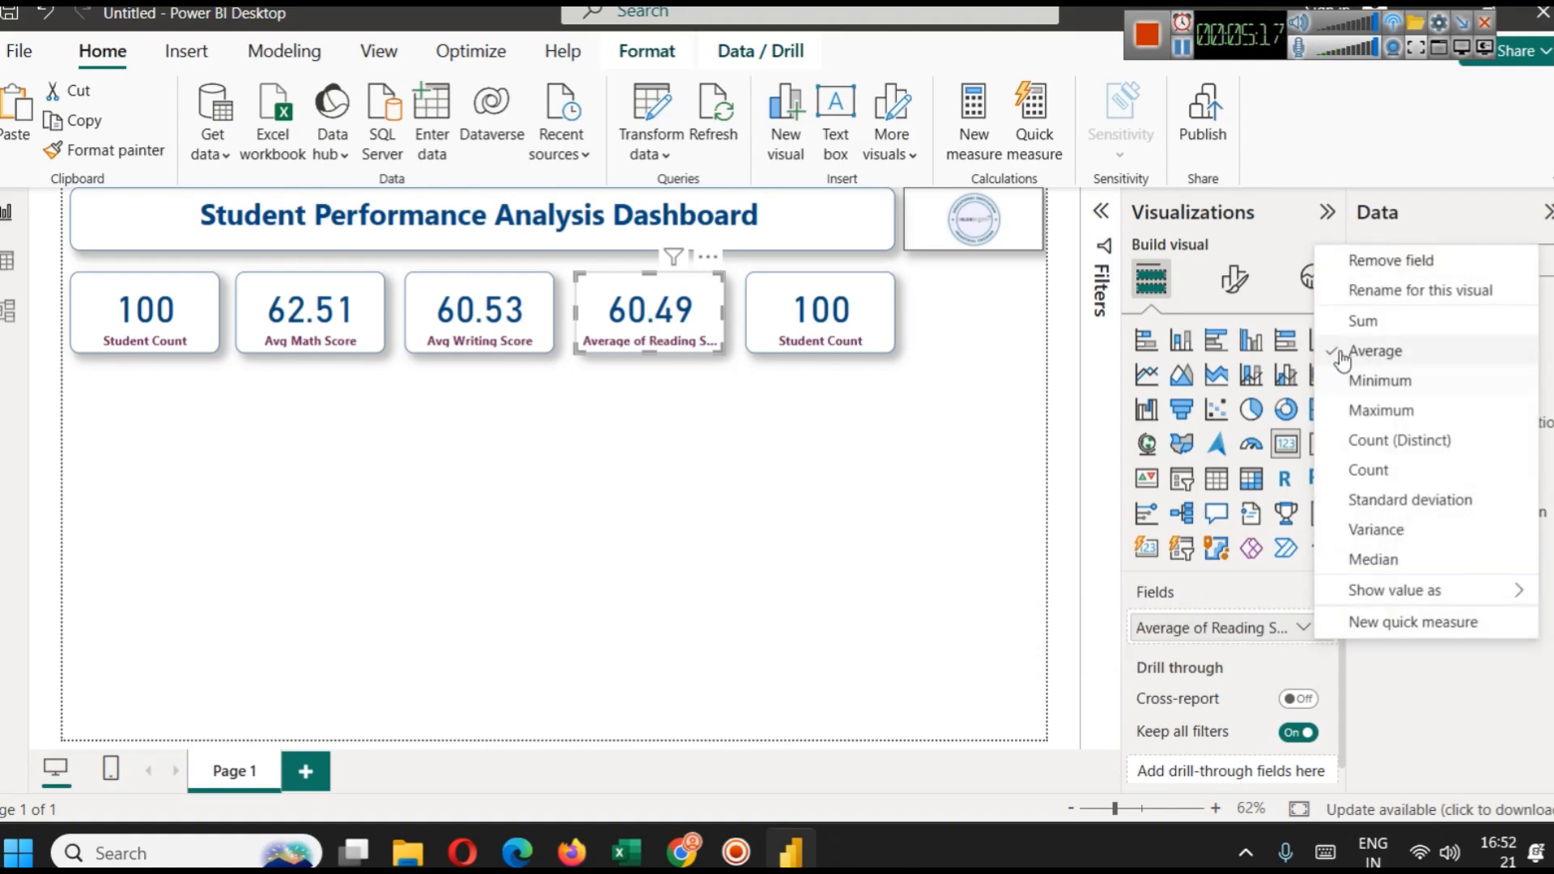
left_click(1393, 291)
key("Left")
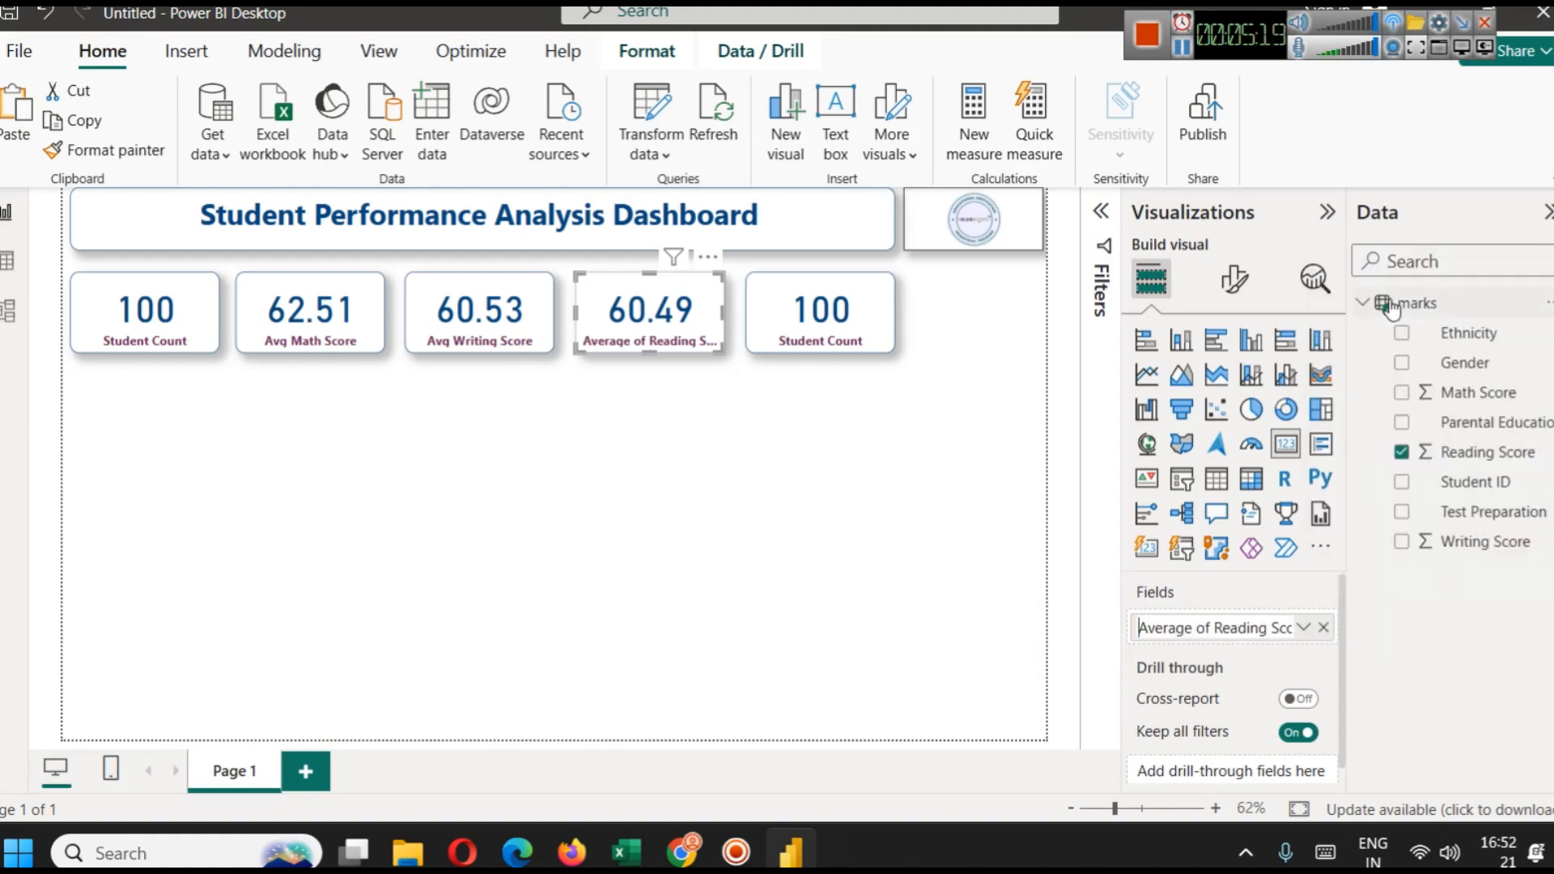
key("shift+Right")
key("shift+Right")
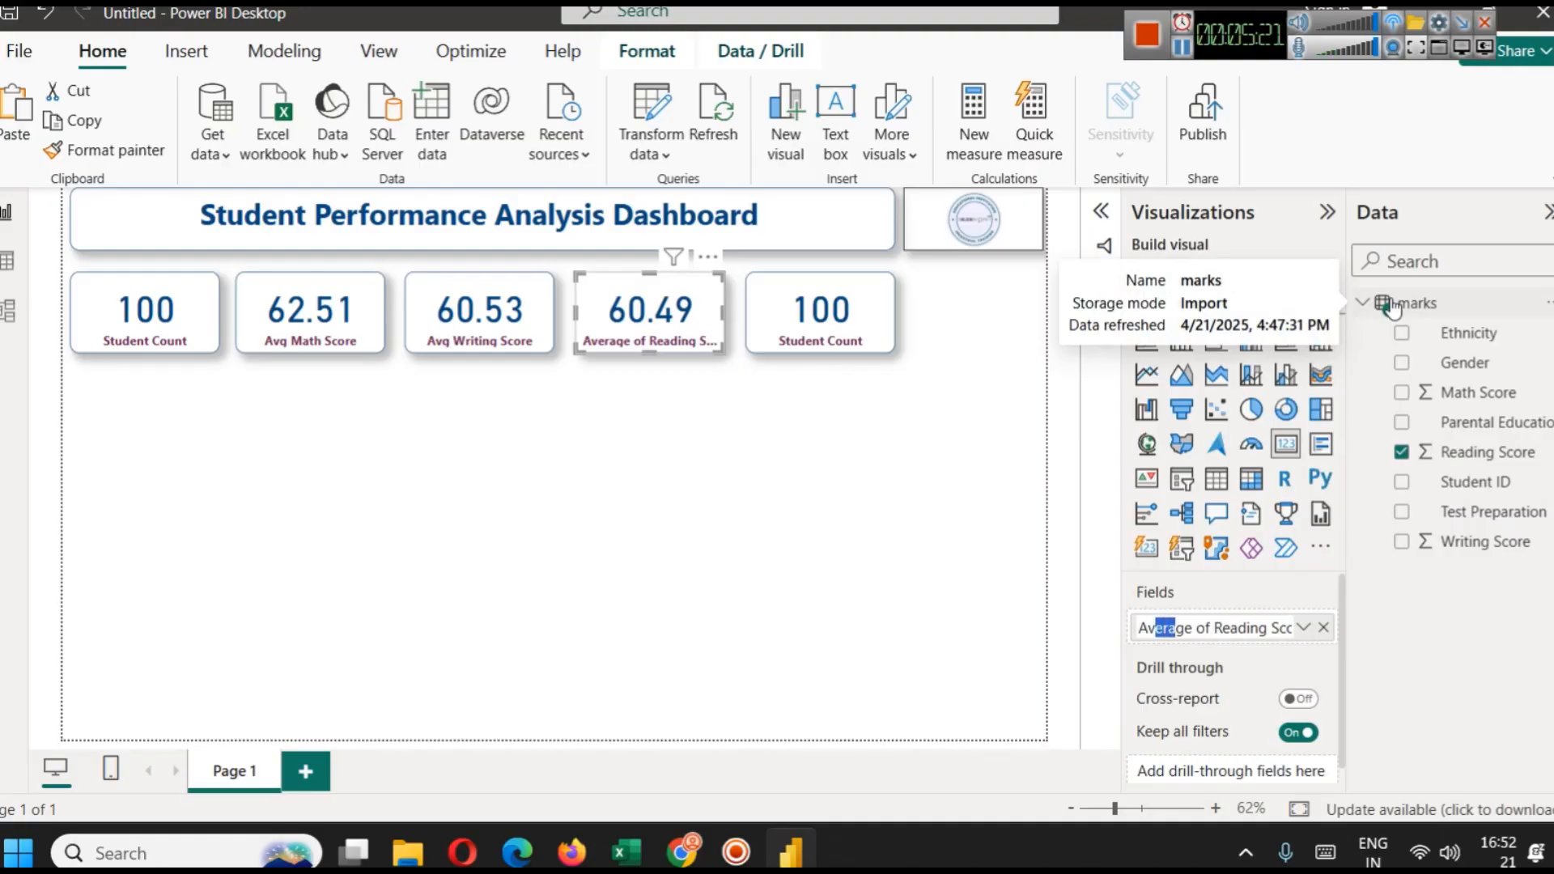
key("BackSpace")
key("Right")
key("Delete")
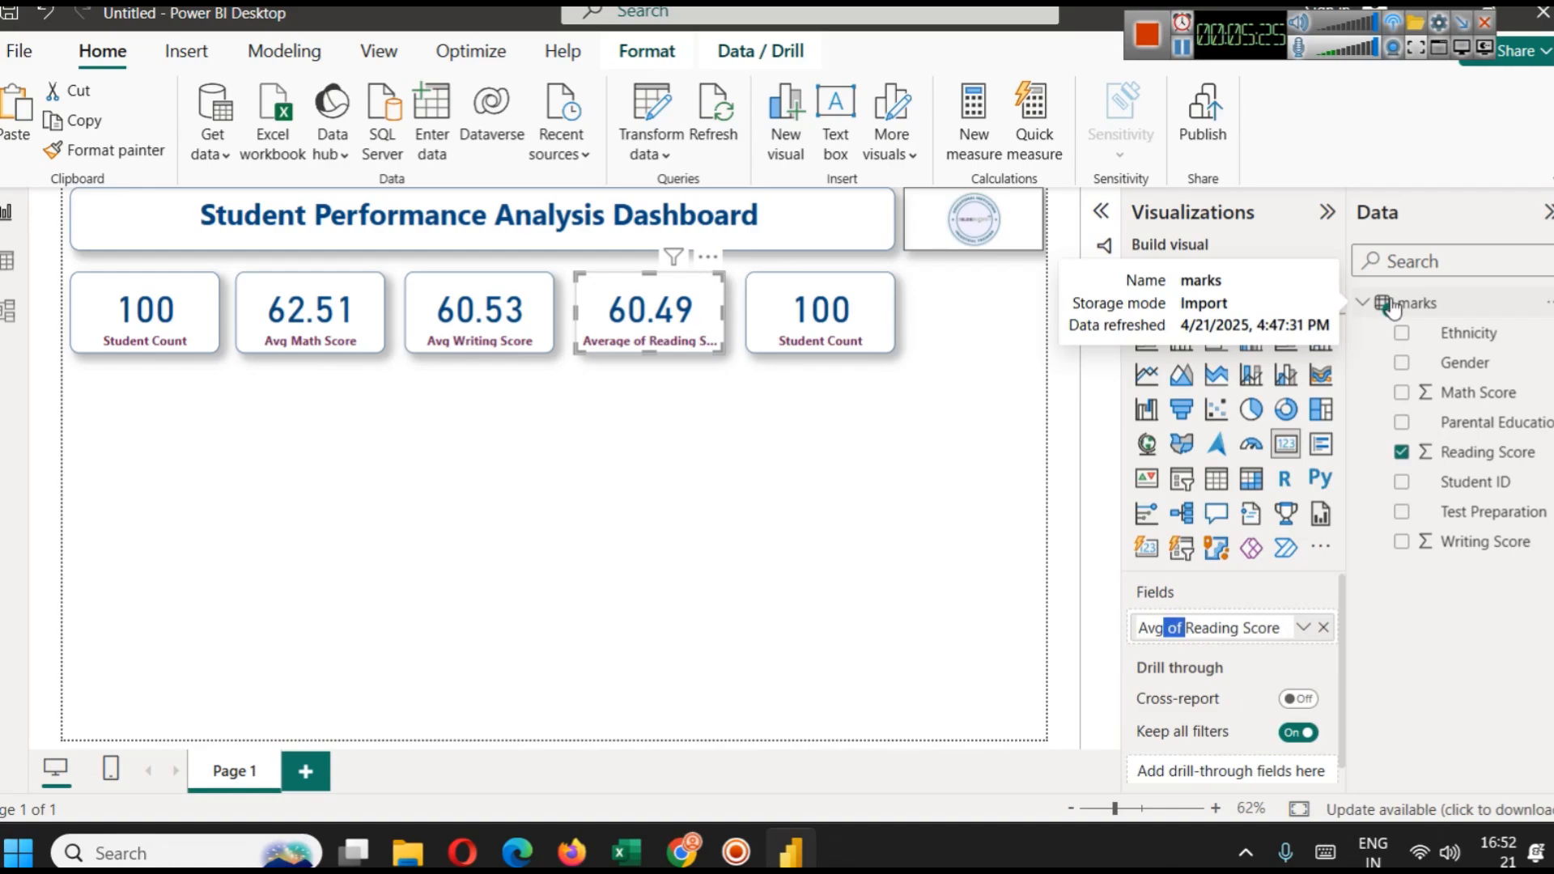
key("BackSpace")
key("Return")
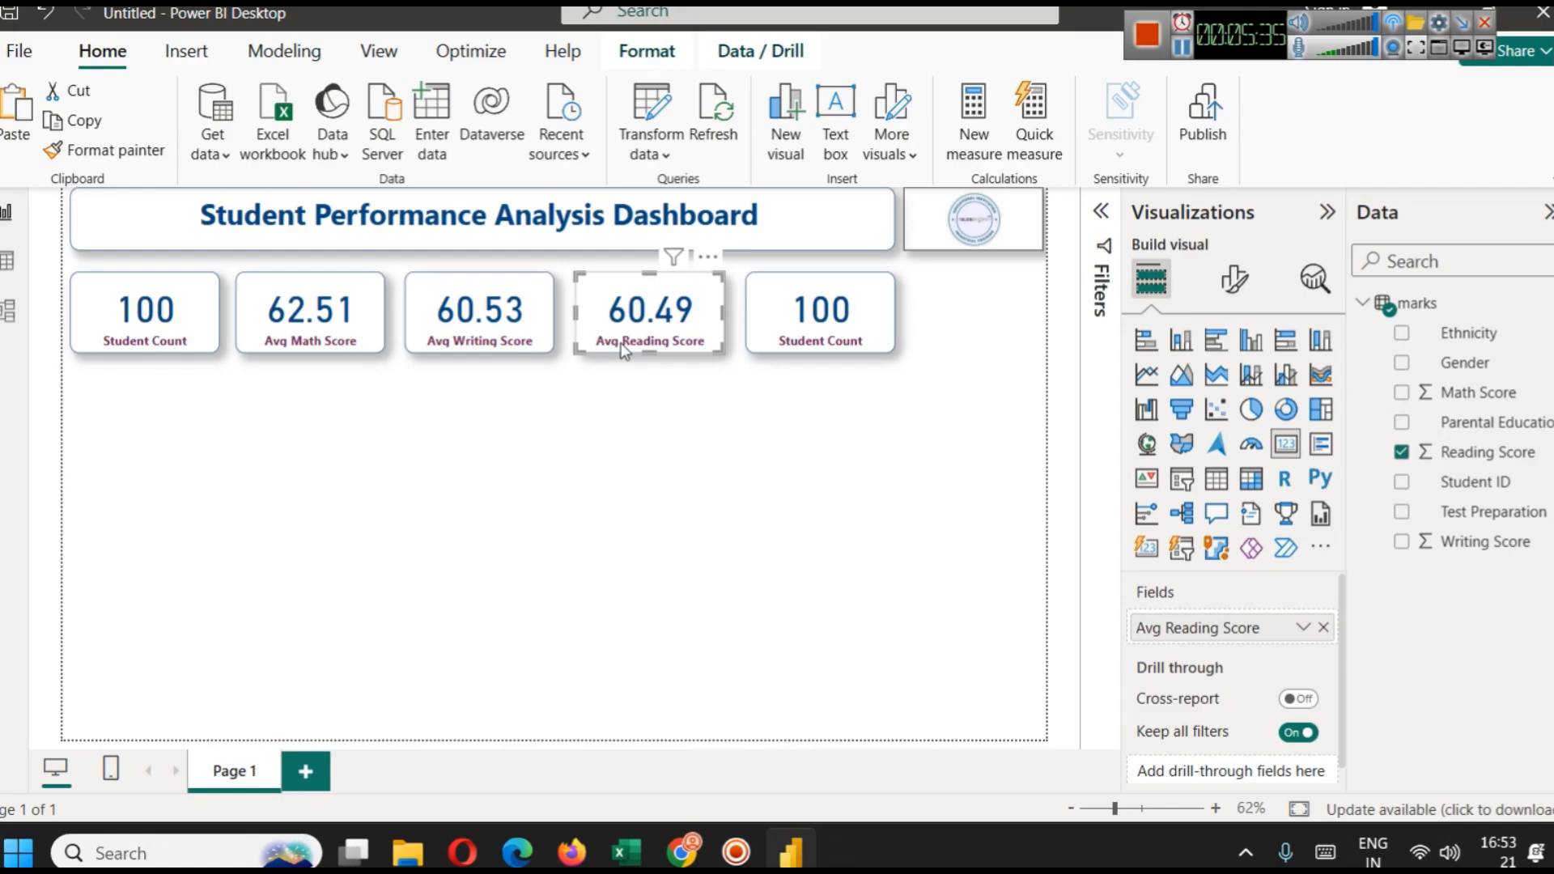
Replace the fifth card's field with Math Score and aggregate it as Maximum.
left_click(778, 314)
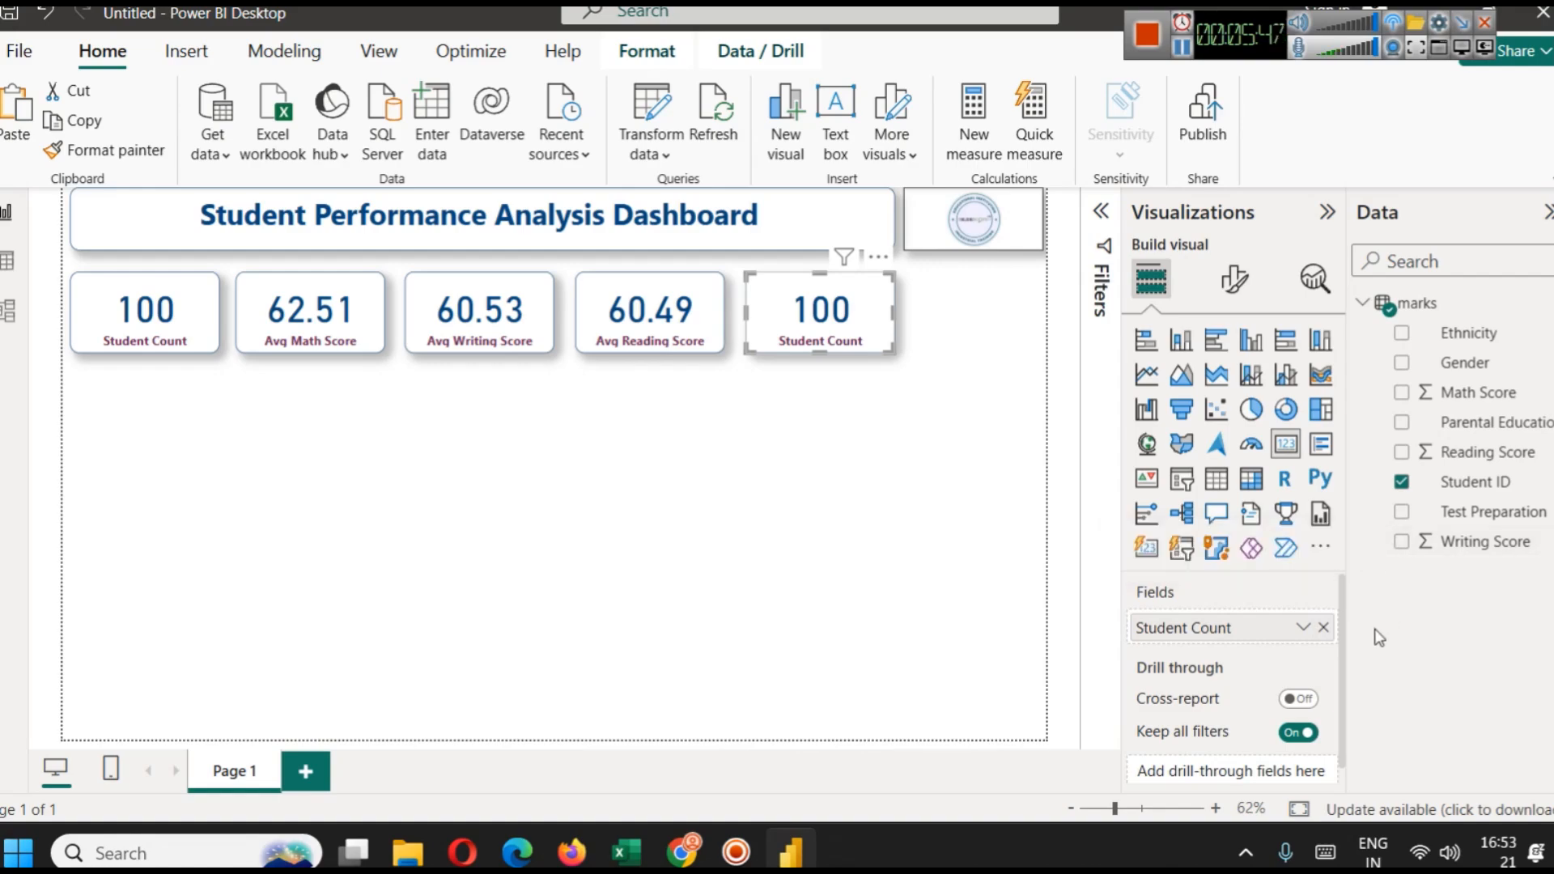
left_click(1324, 628)
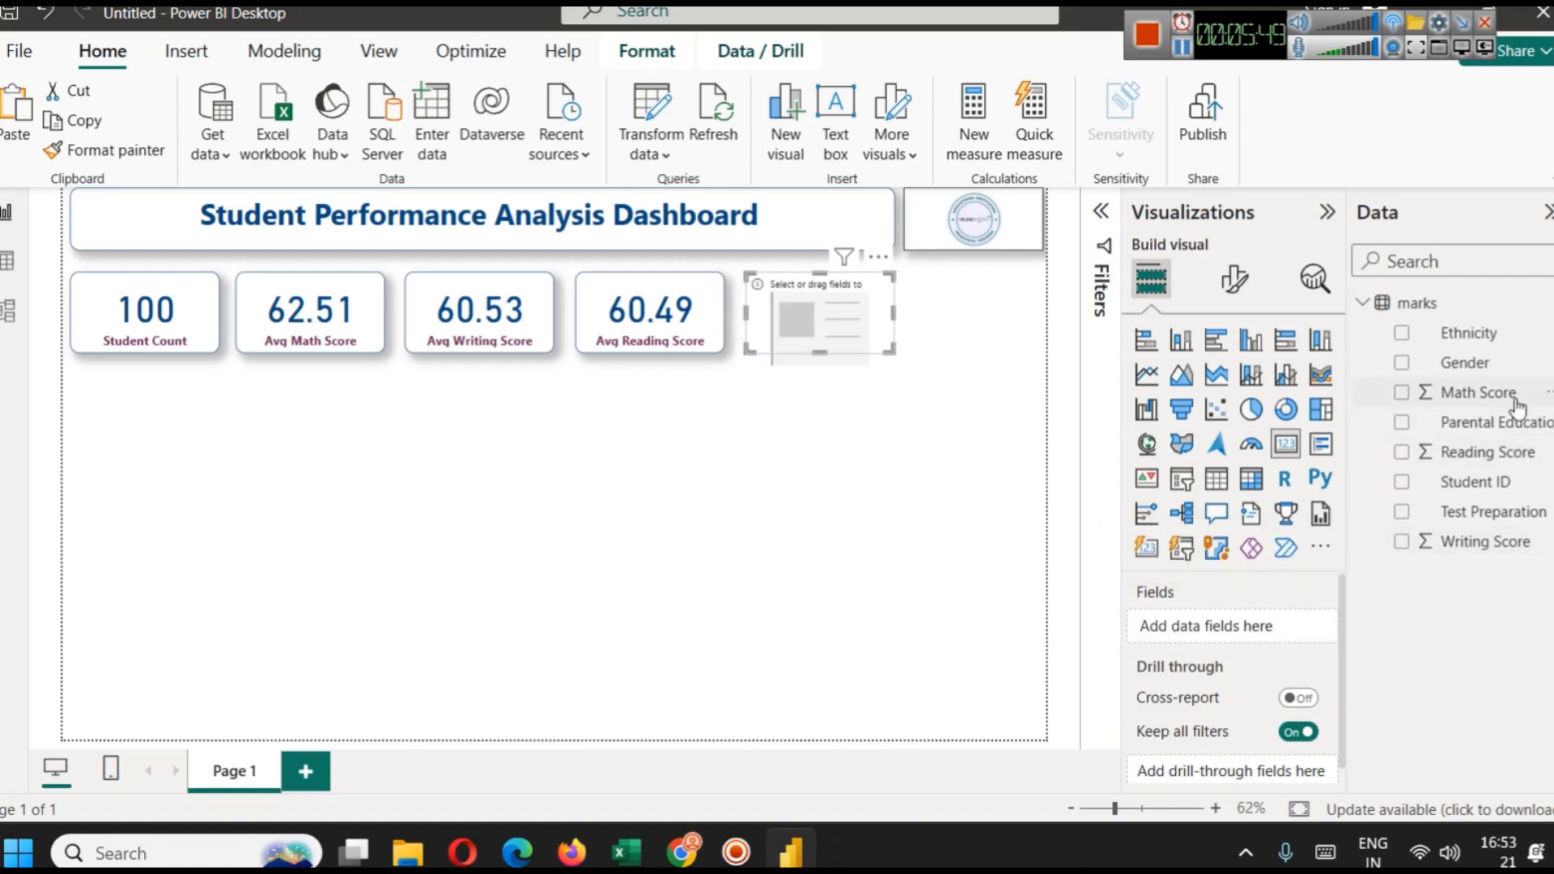
left_click_drag(1517, 397, 1319, 625)
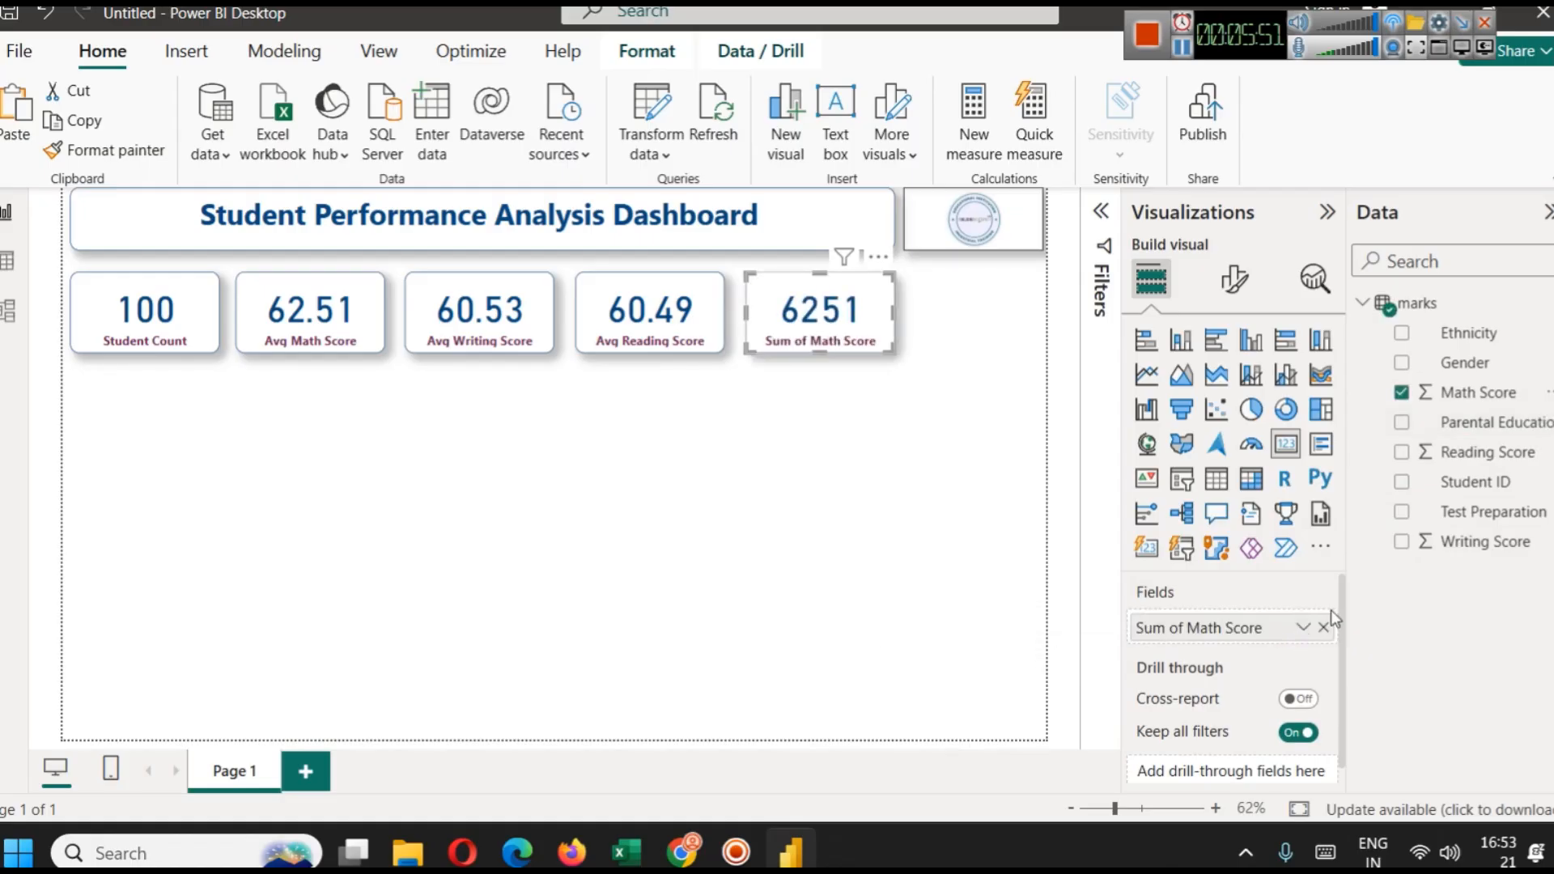
left_click(1305, 627)
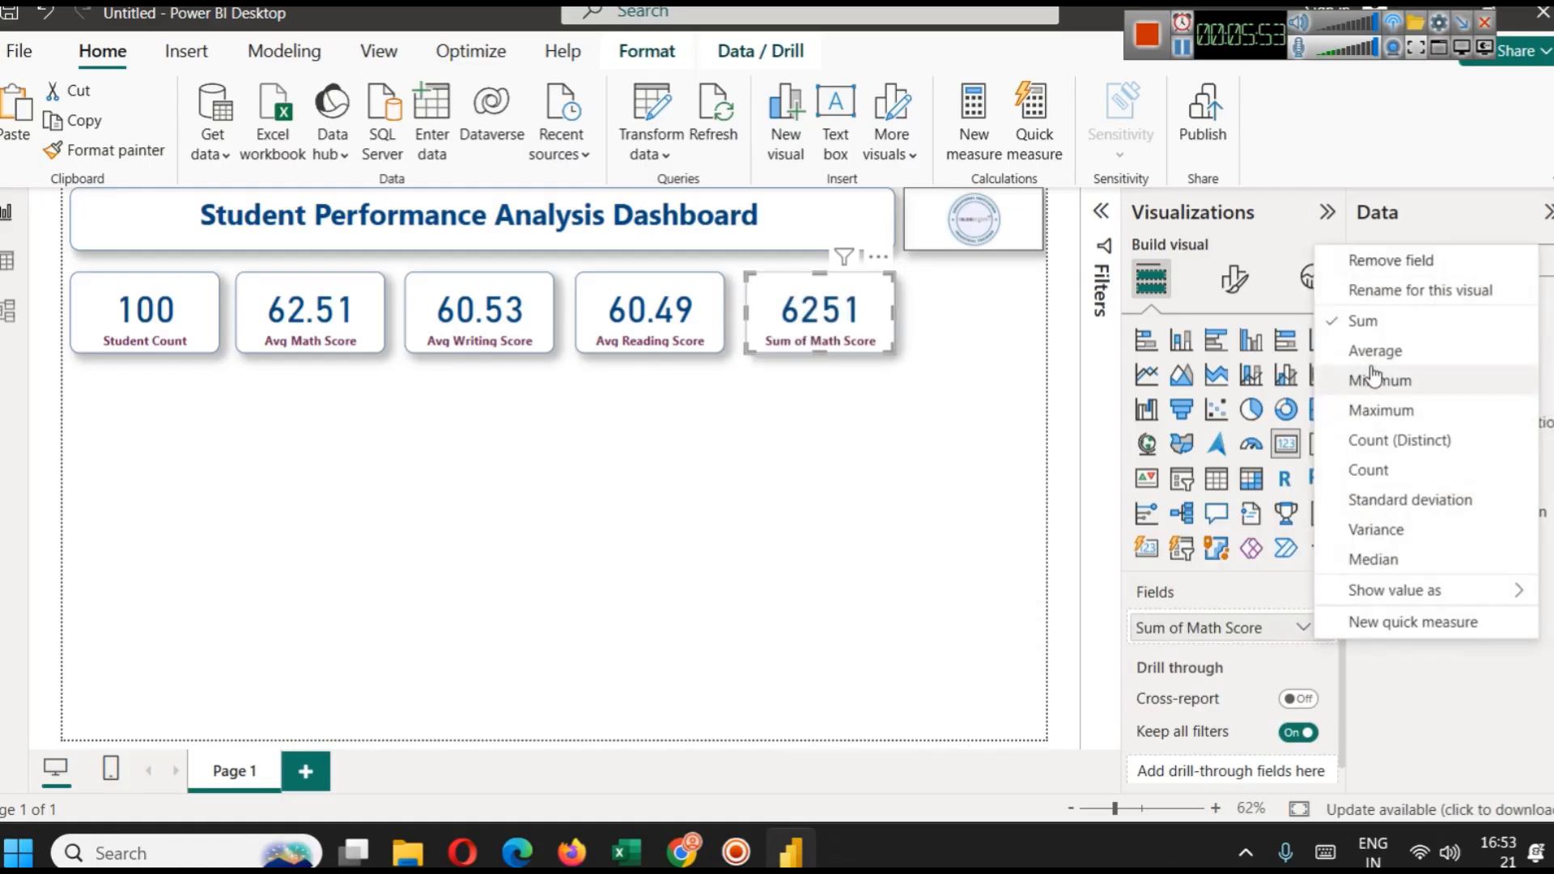
left_click(1383, 410)
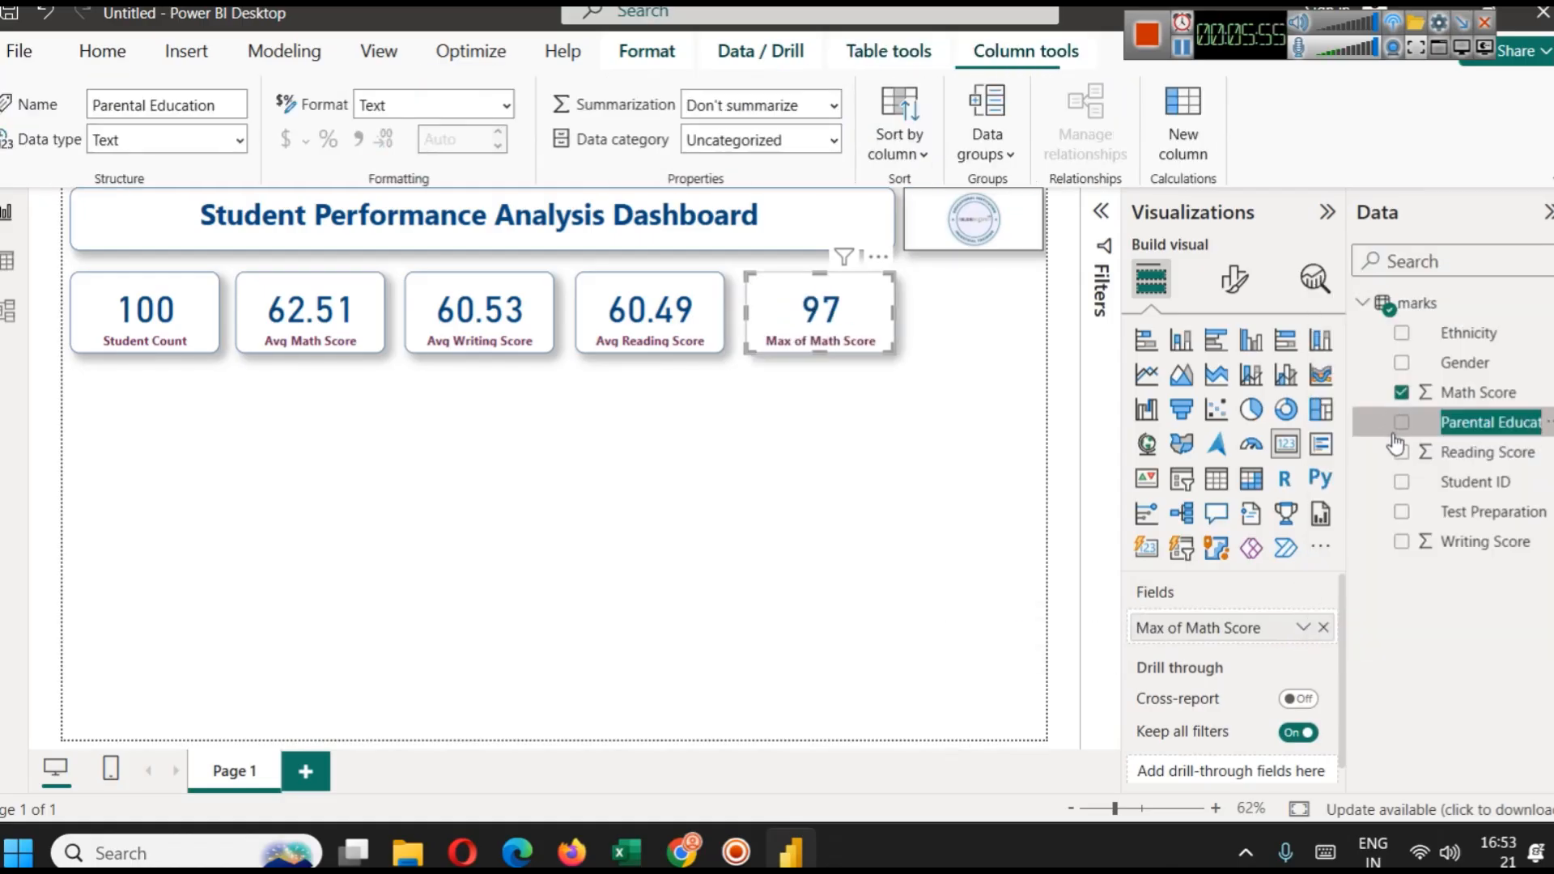
left_click(817, 521)
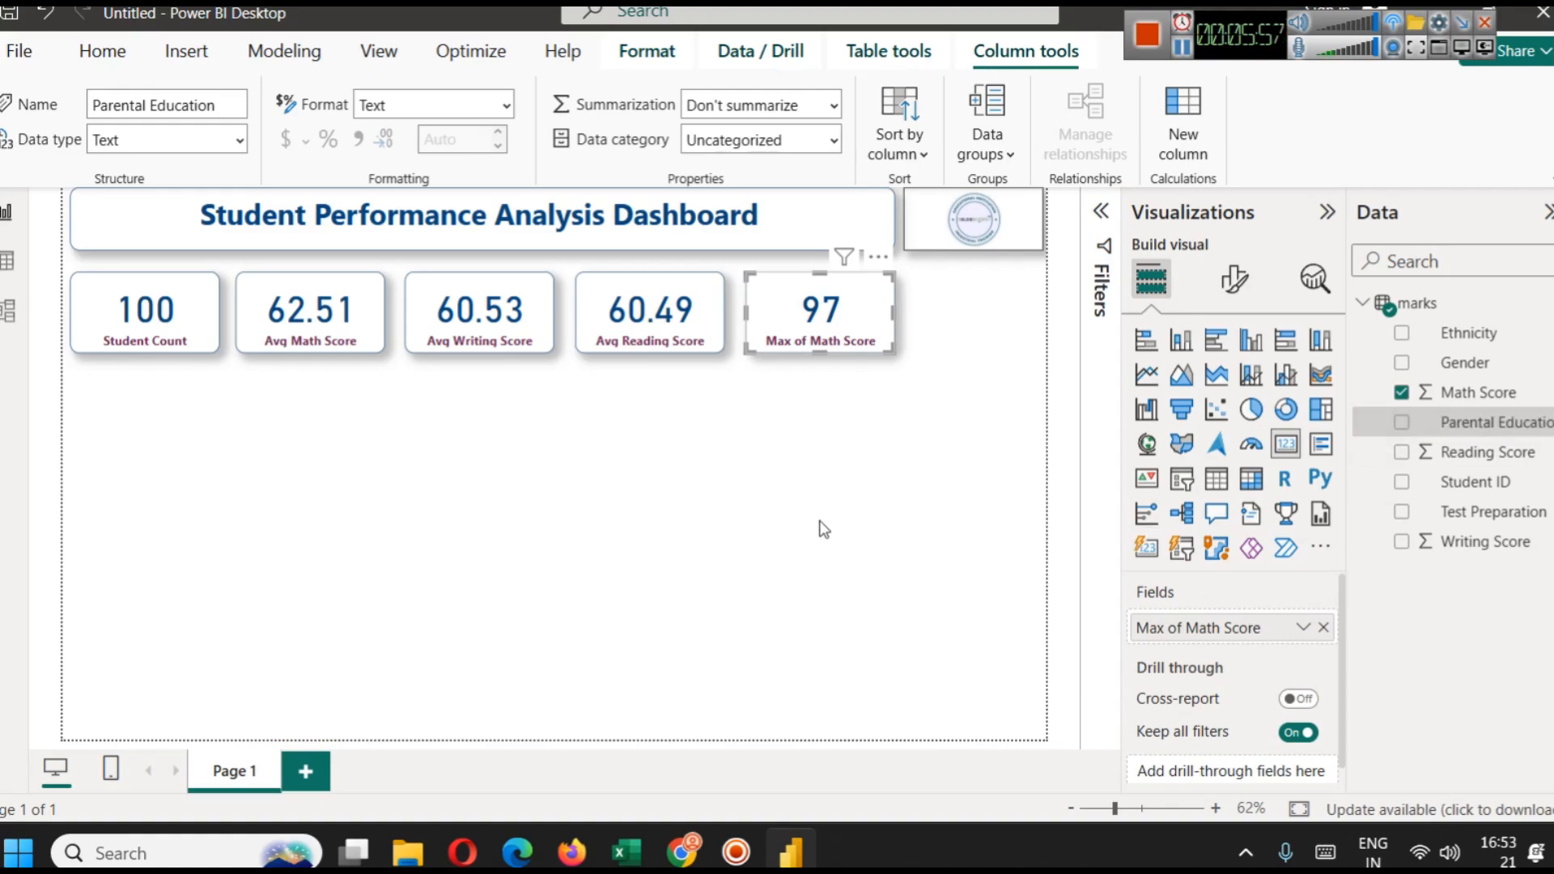
left_click(826, 528)
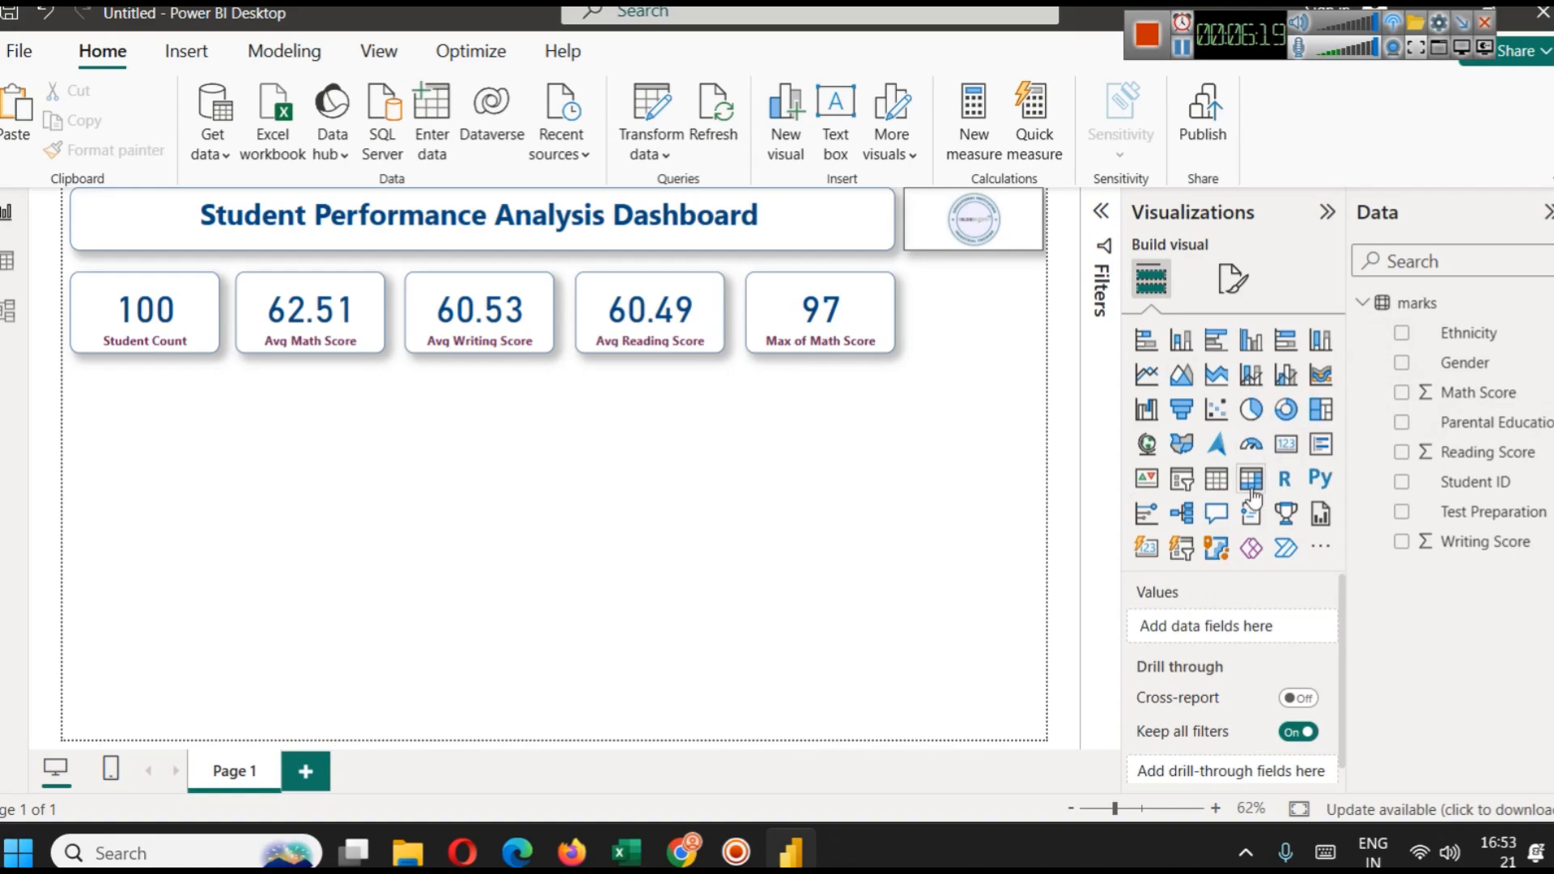
Add a slicer to the page and move it beside the fifth card, beneath the logo.
left_click(1186, 482)
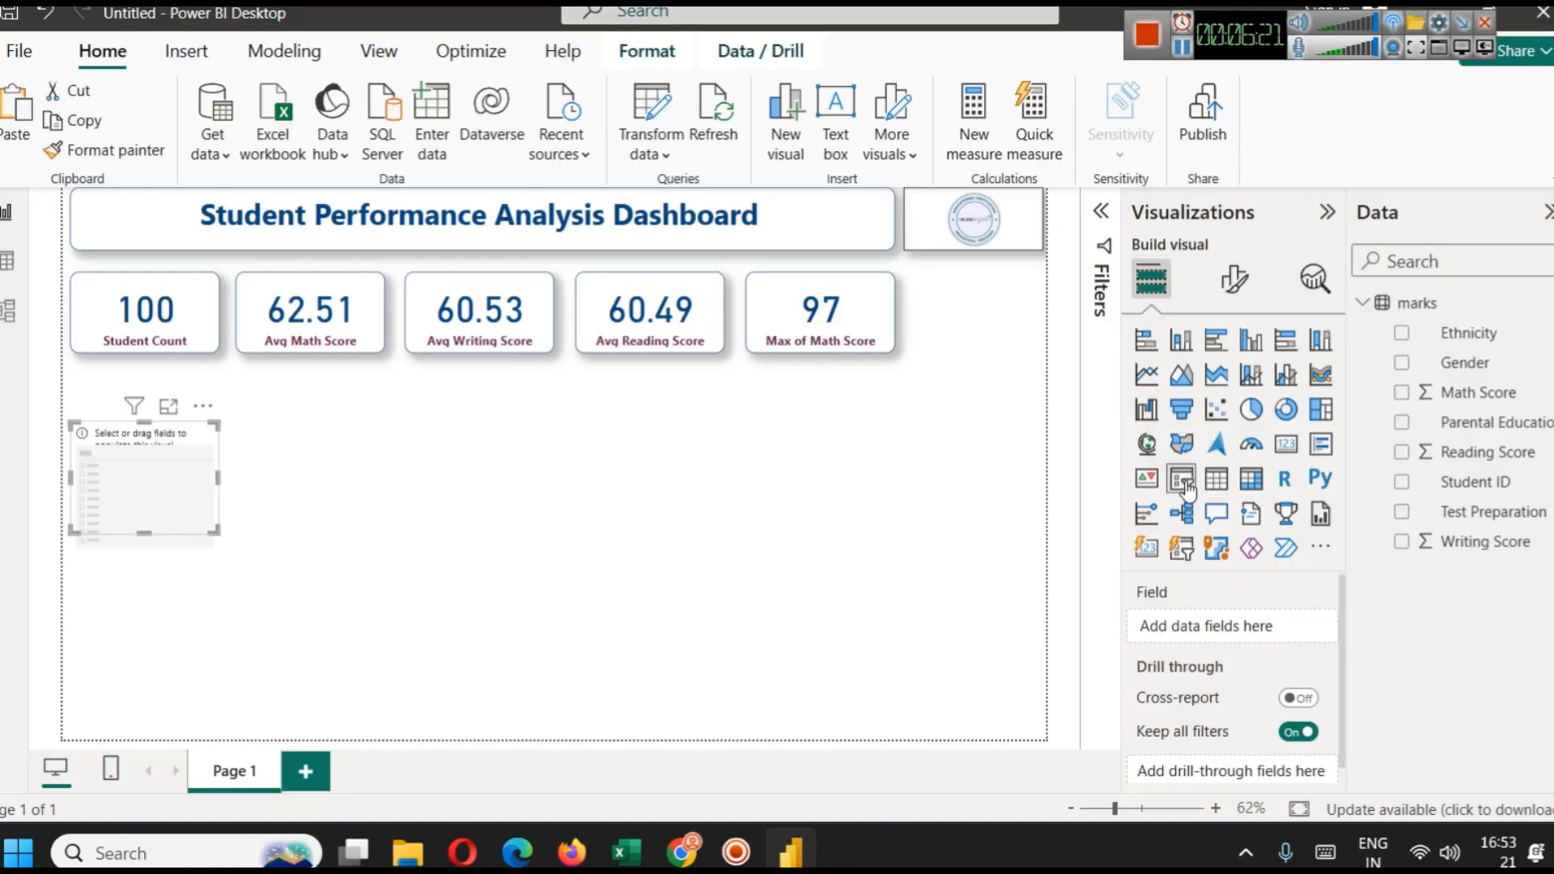
left_click_drag(104, 473, 949, 324)
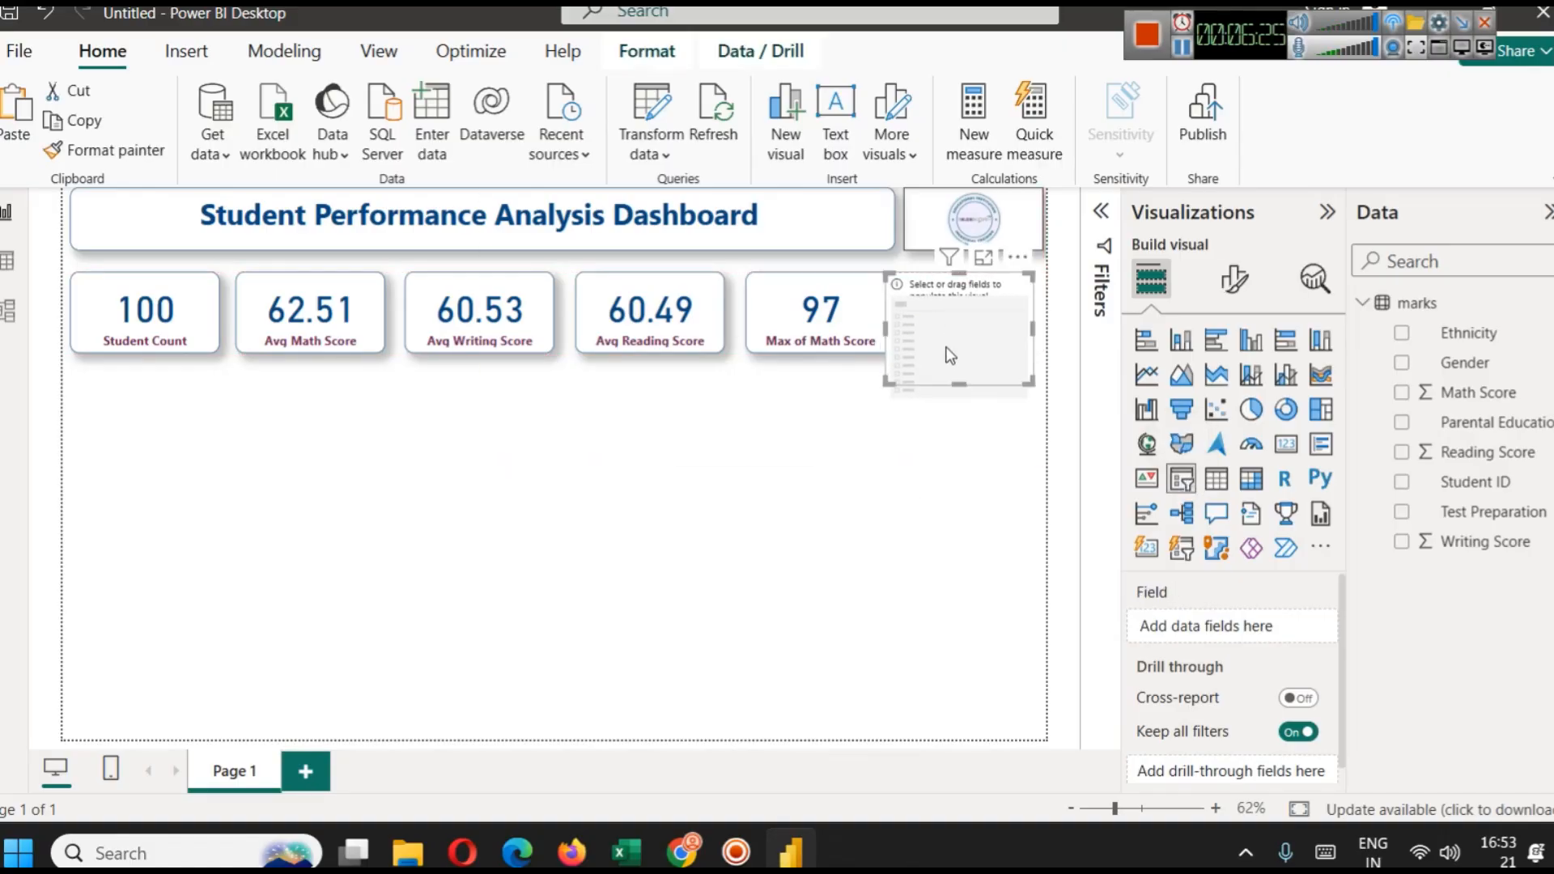
key("Right")
key("Right")
key("Right")
key("Right")
key("Right")
key("Right")
key("Right")
key("Right")
key("Right")
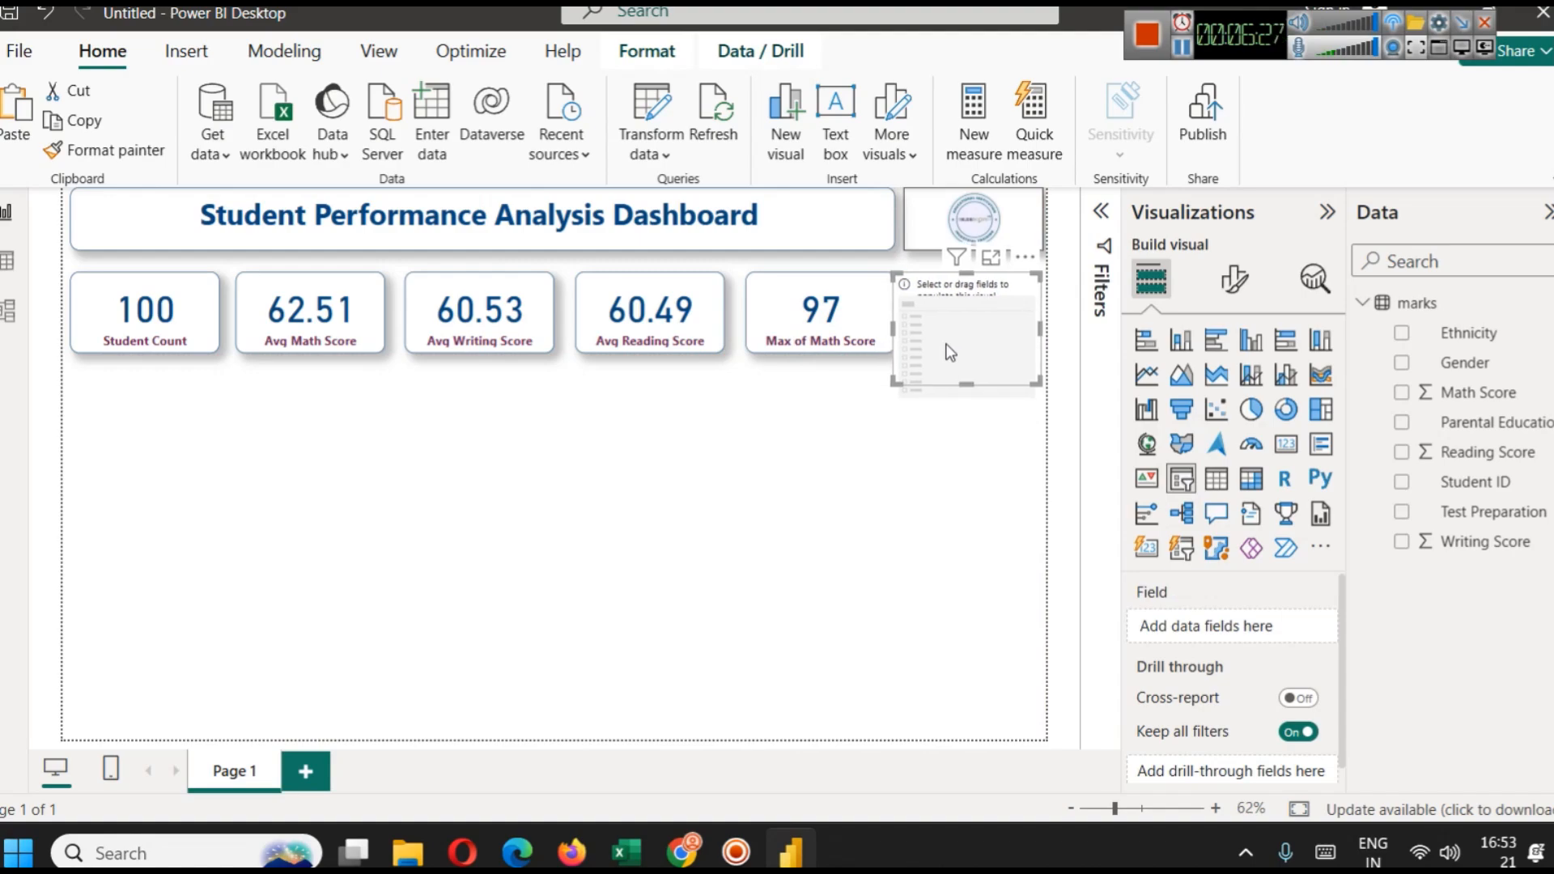
Resize the slicer so its left edge lines up with the logo box and its height matches the cards.
left_click_drag(894, 328, 905, 328)
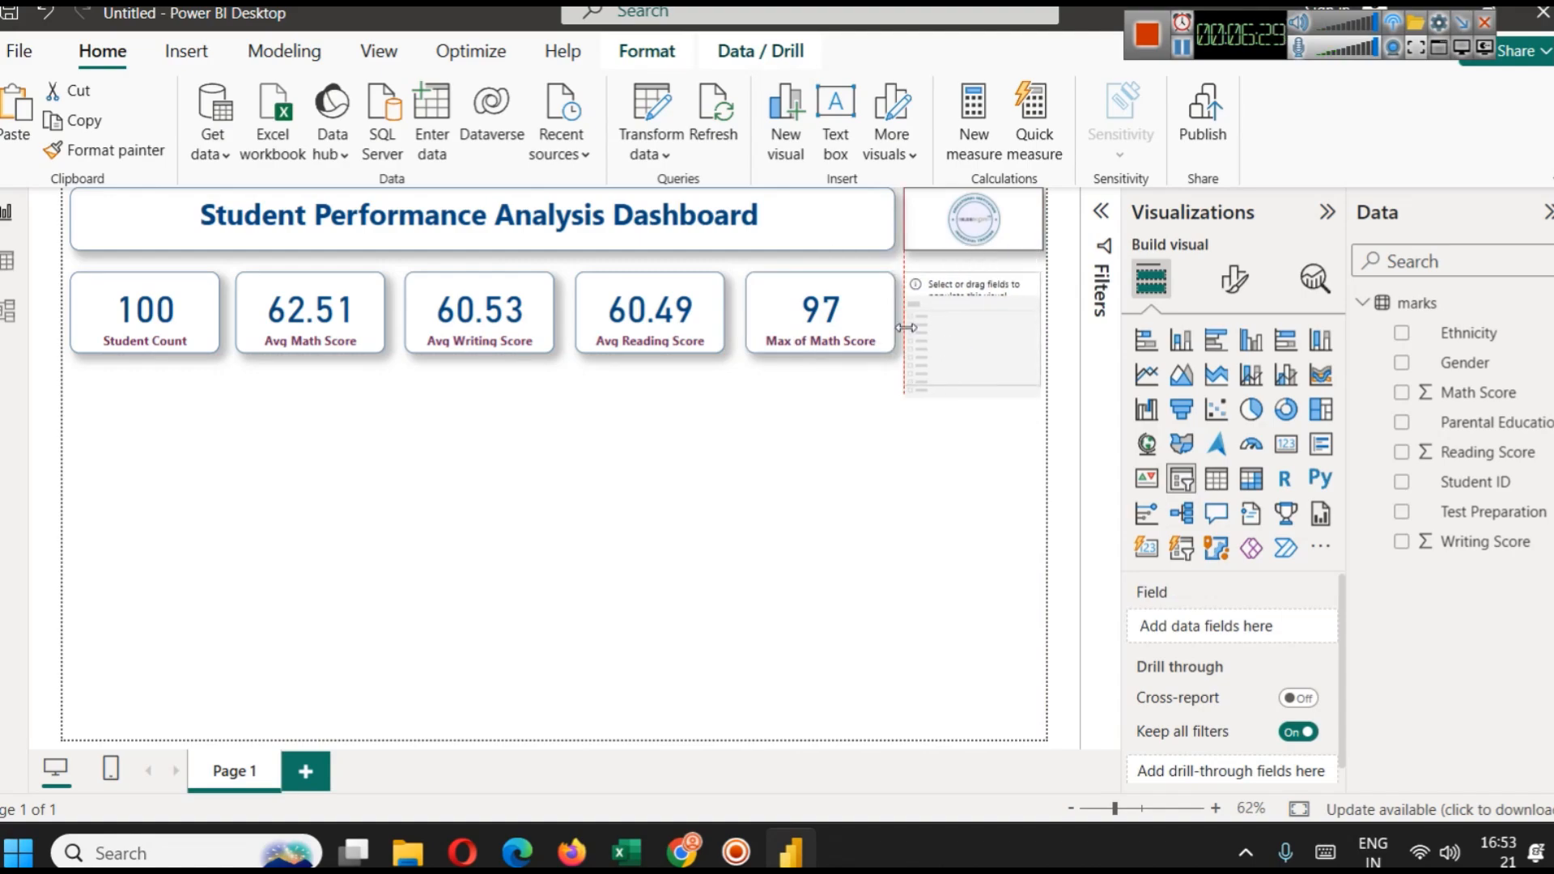
left_click_drag(973, 386, 971, 361)
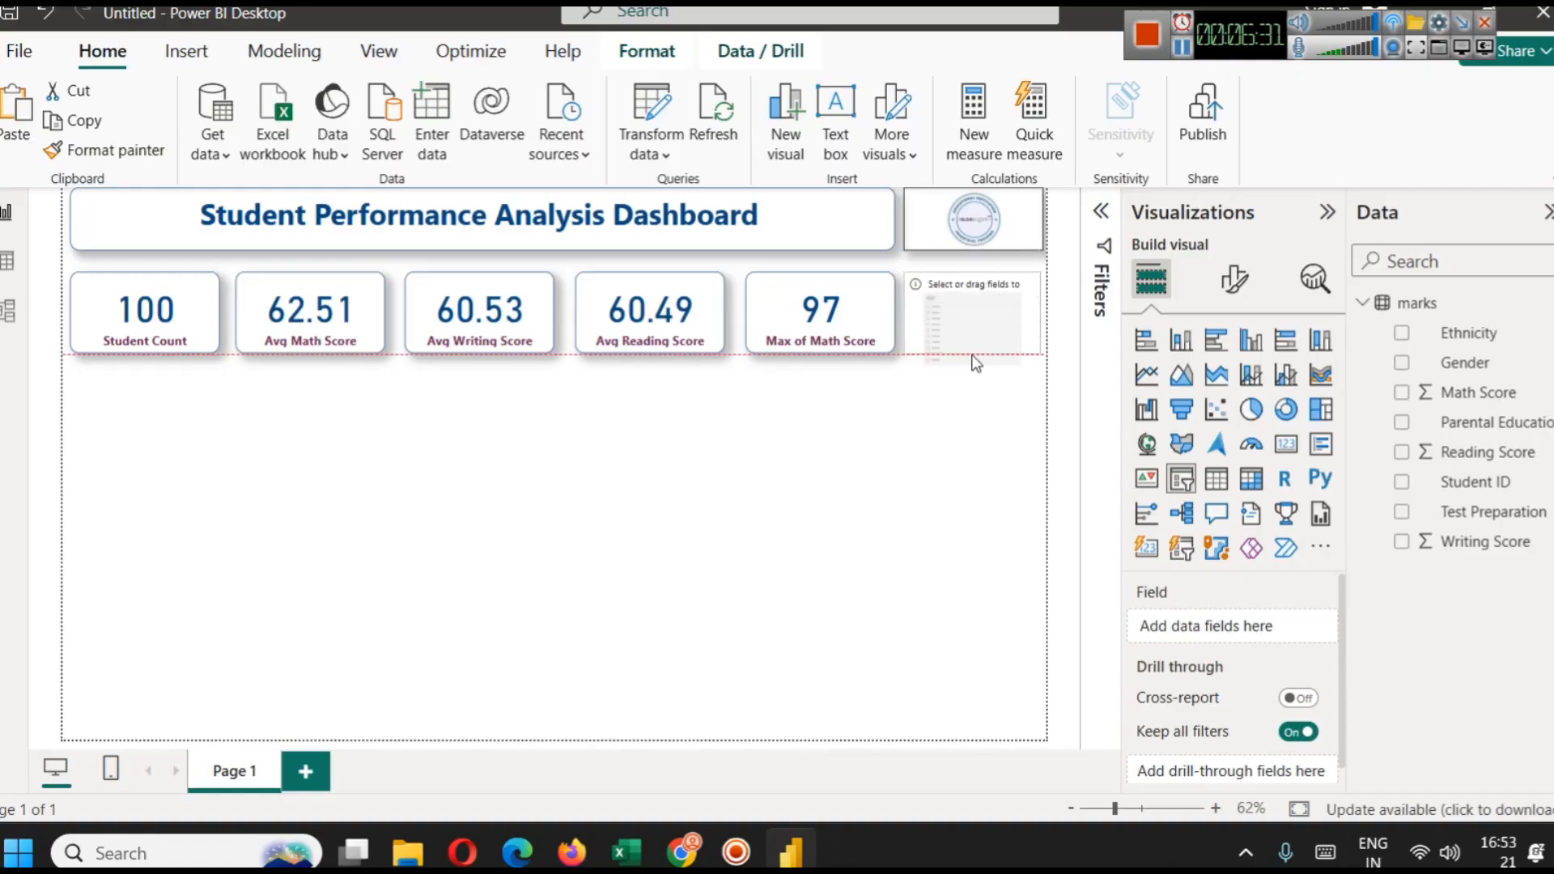
left_click(962, 439)
Review the columns of the marks table in the table view and return to the report with the empty slicer selected.
left_click(8, 261)
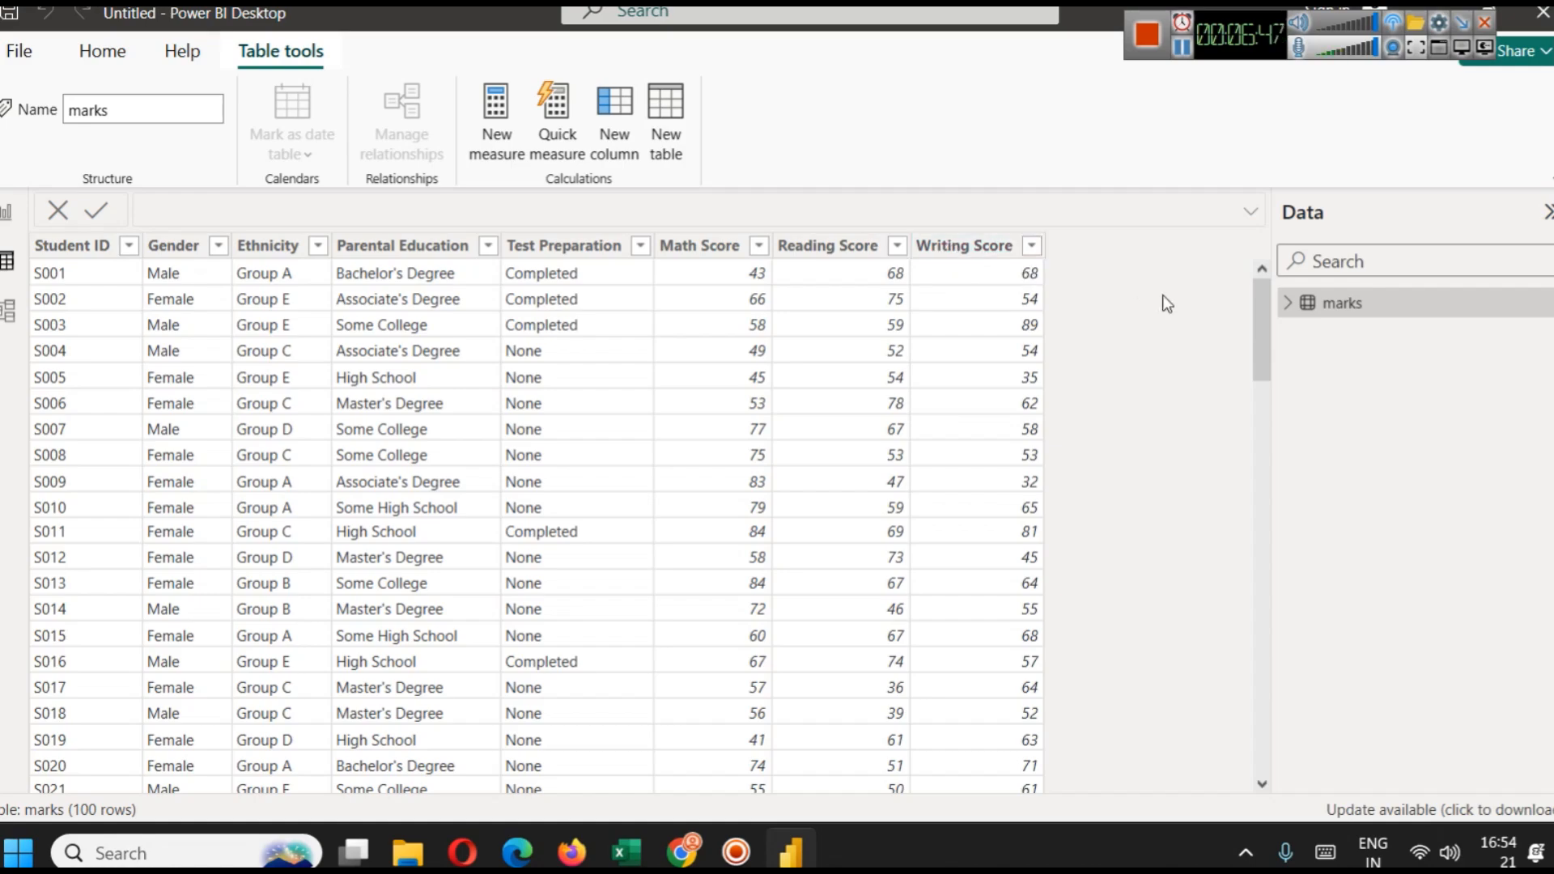
left_click(1287, 303)
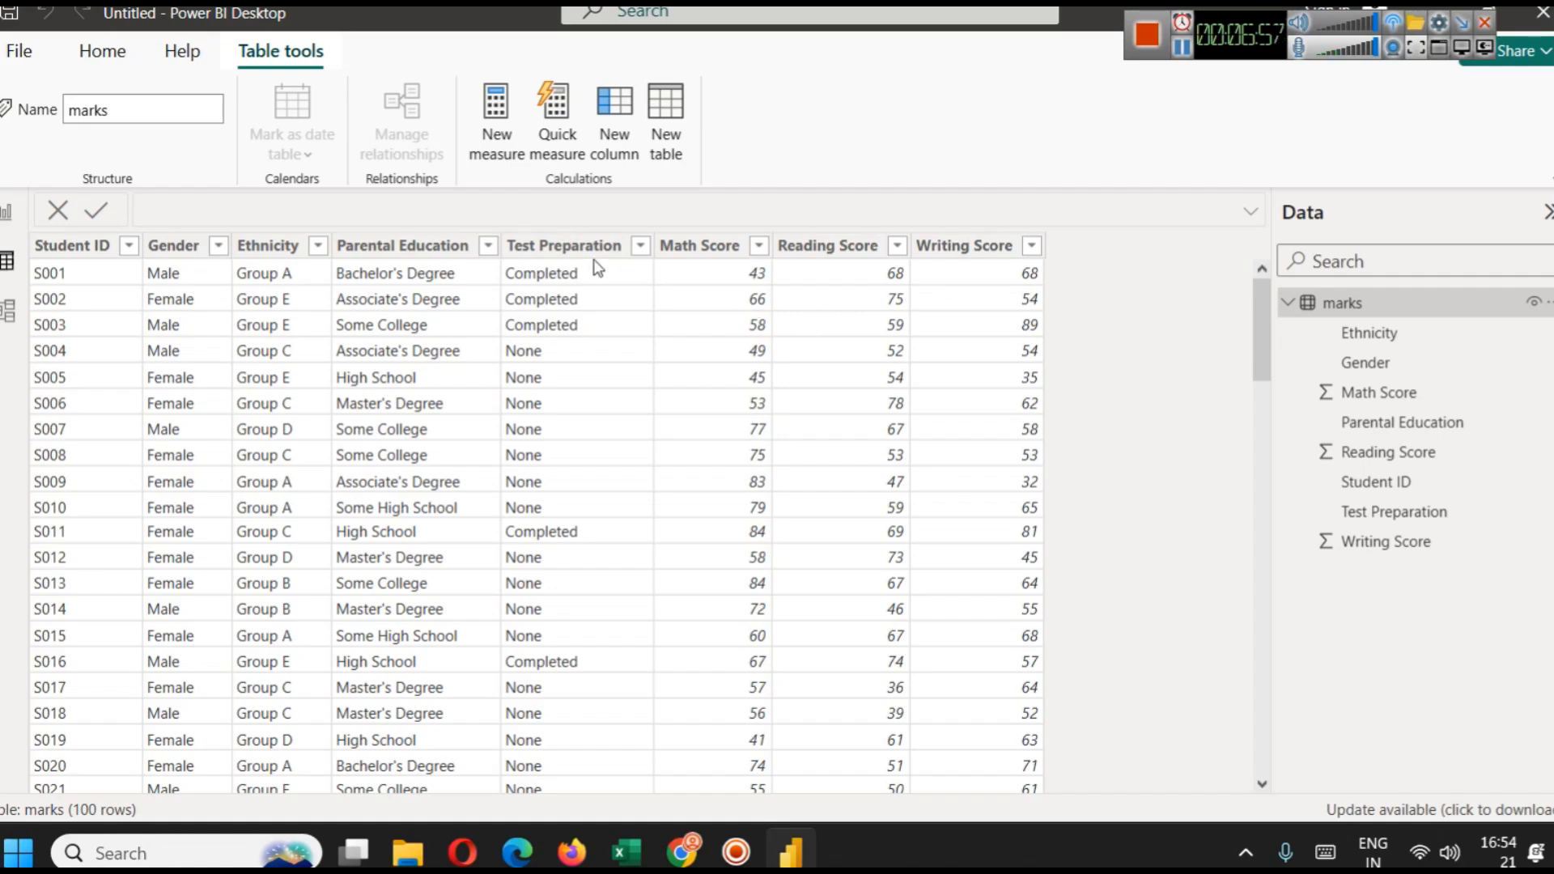
left_click(8, 219)
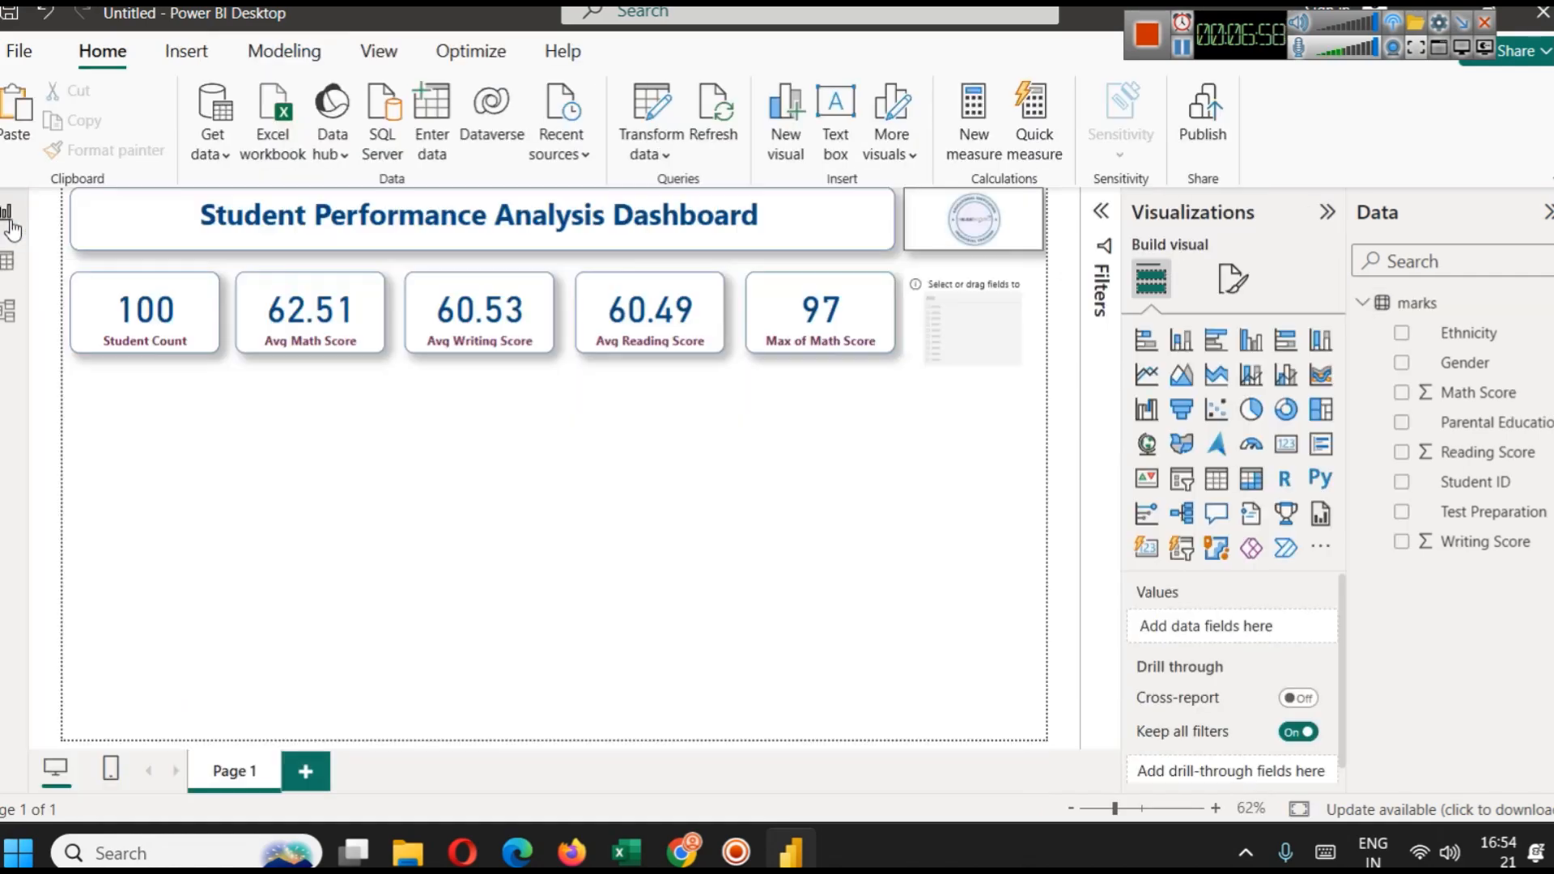
left_click(970, 322)
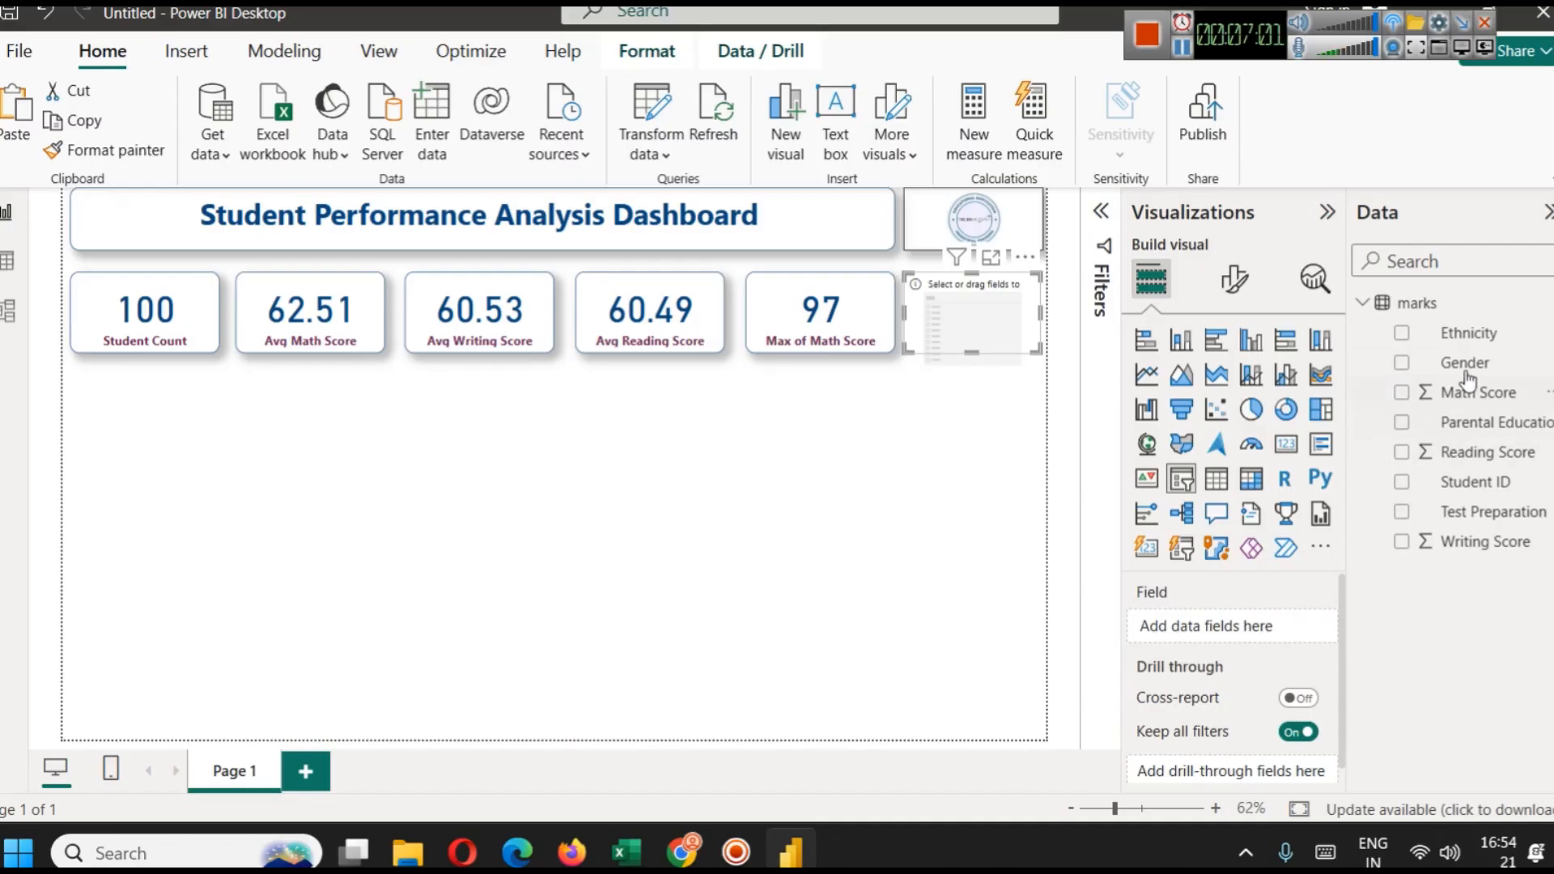
Add the Ethnicity field to the empty slicer and set the slicer style to Dropdown.
left_click_drag(1468, 334, 1272, 636)
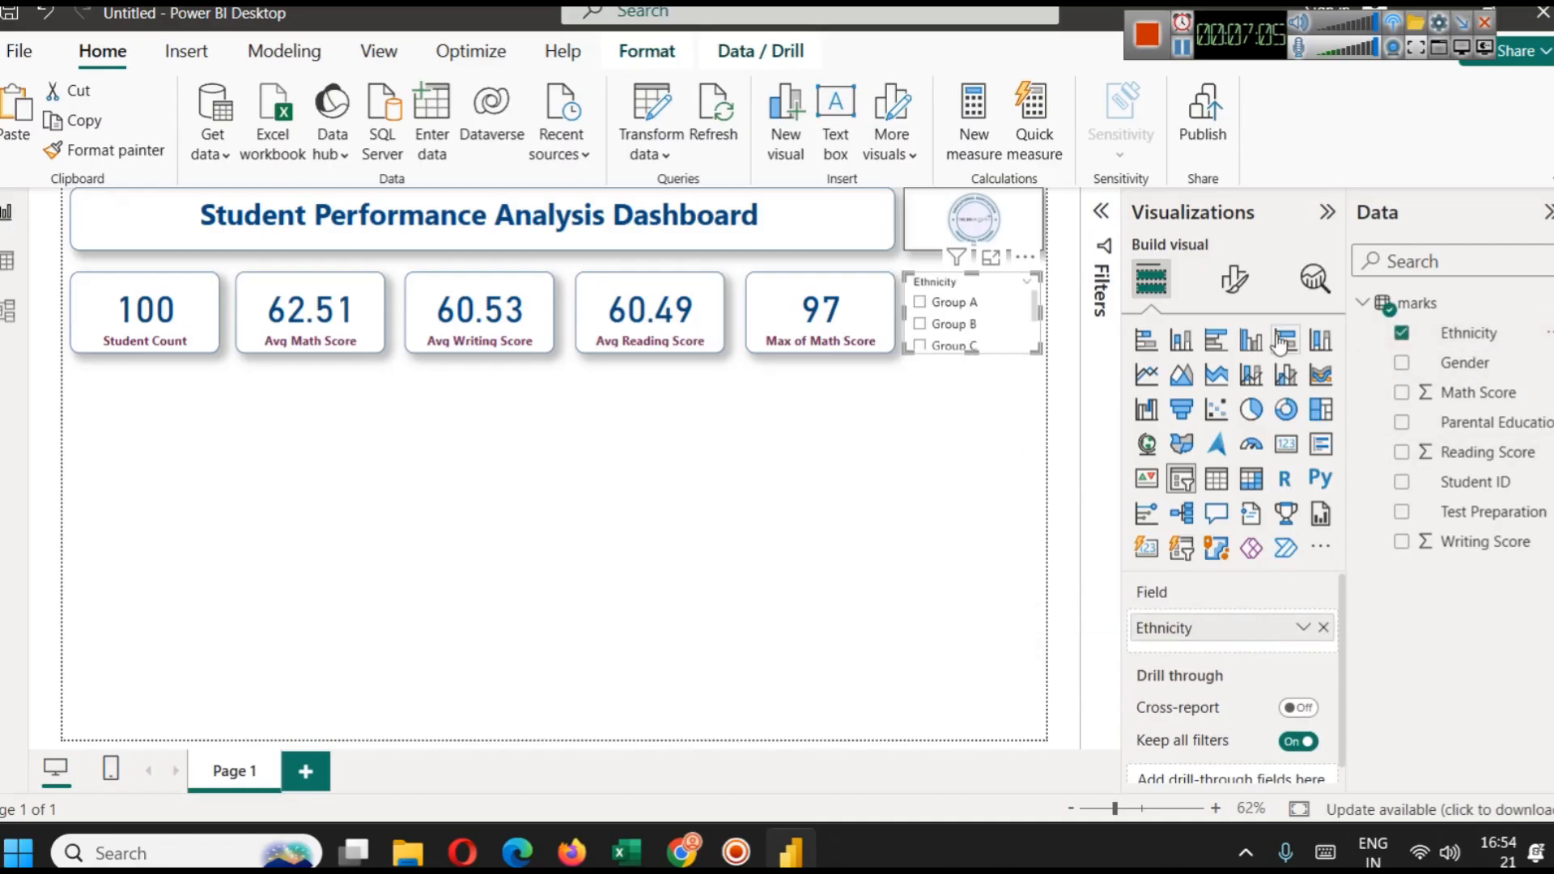
left_click(1234, 279)
left_click(1254, 455)
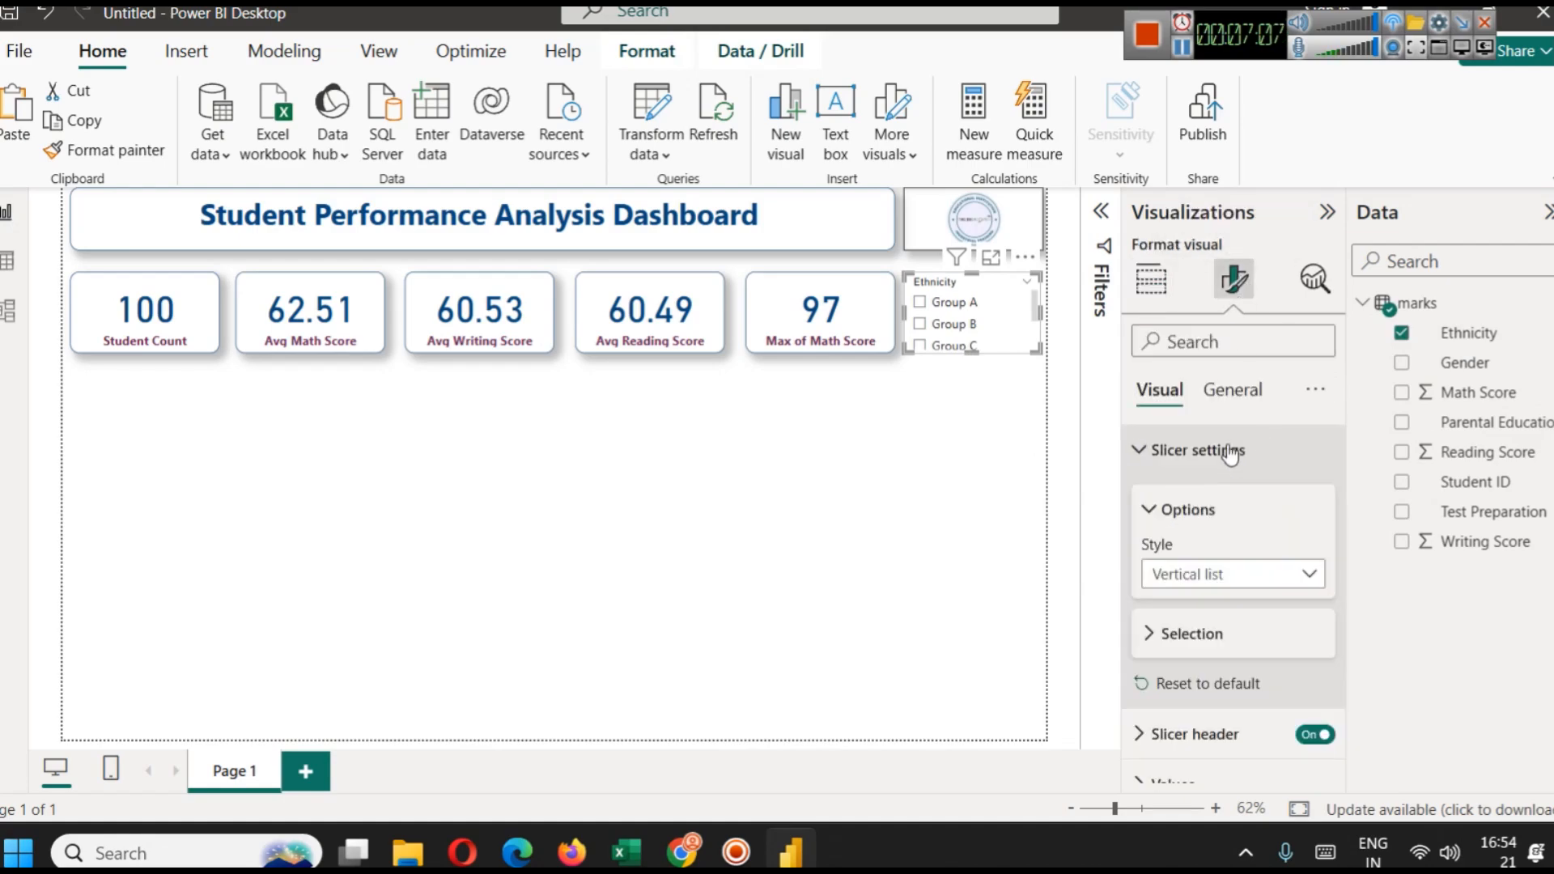
left_click(1236, 567)
left_click(1232, 662)
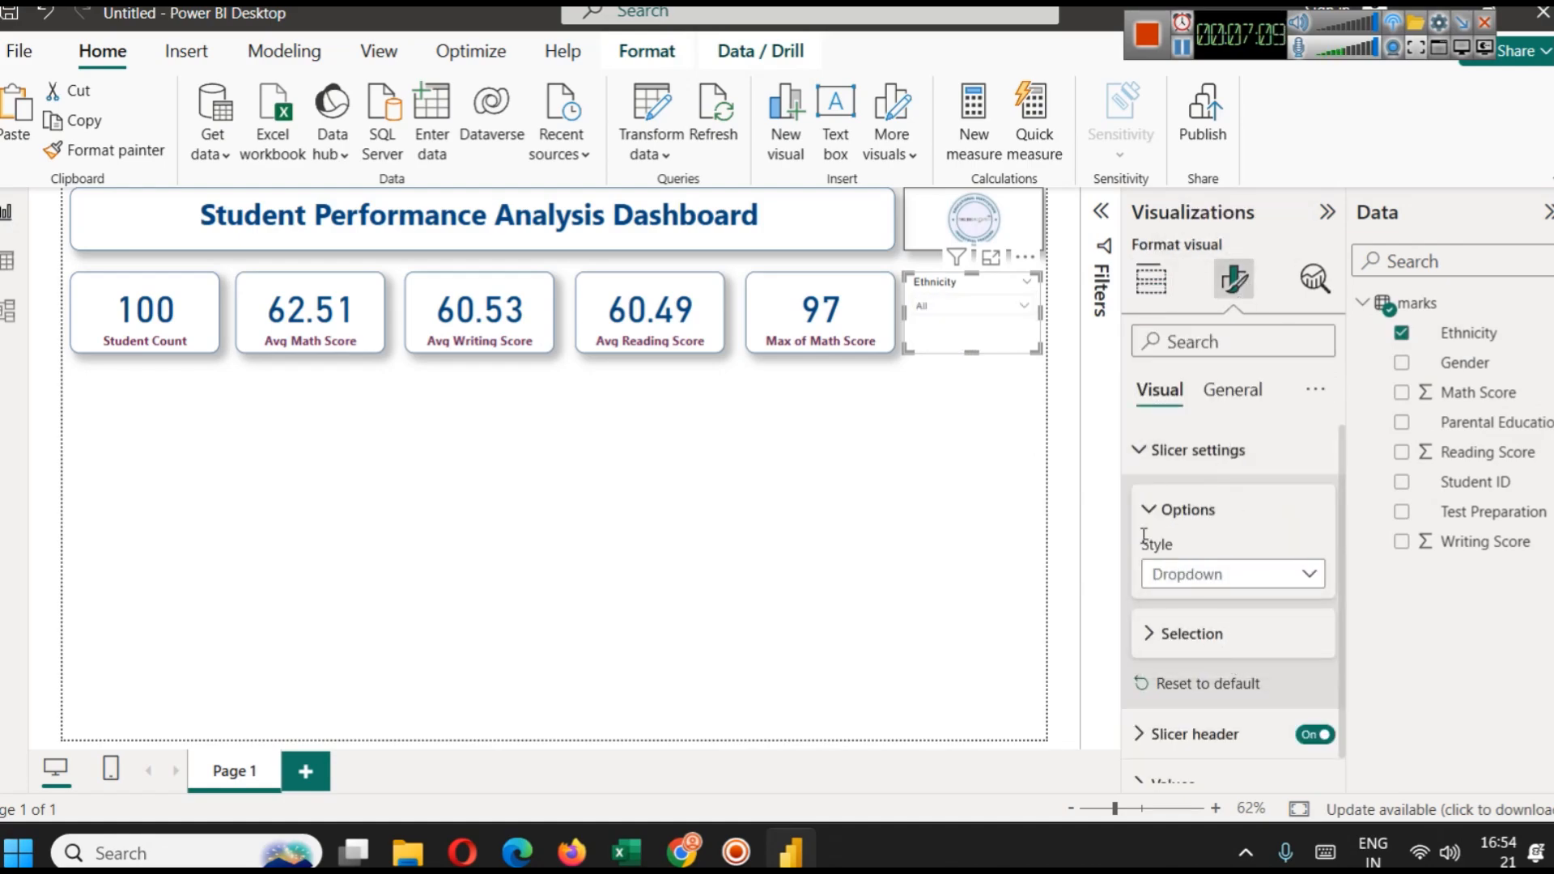
Shorten the Ethnicity slicer and copy the Max of Math Score card's formatting onto it with Format painter.
left_click_drag(971, 348, 969, 333)
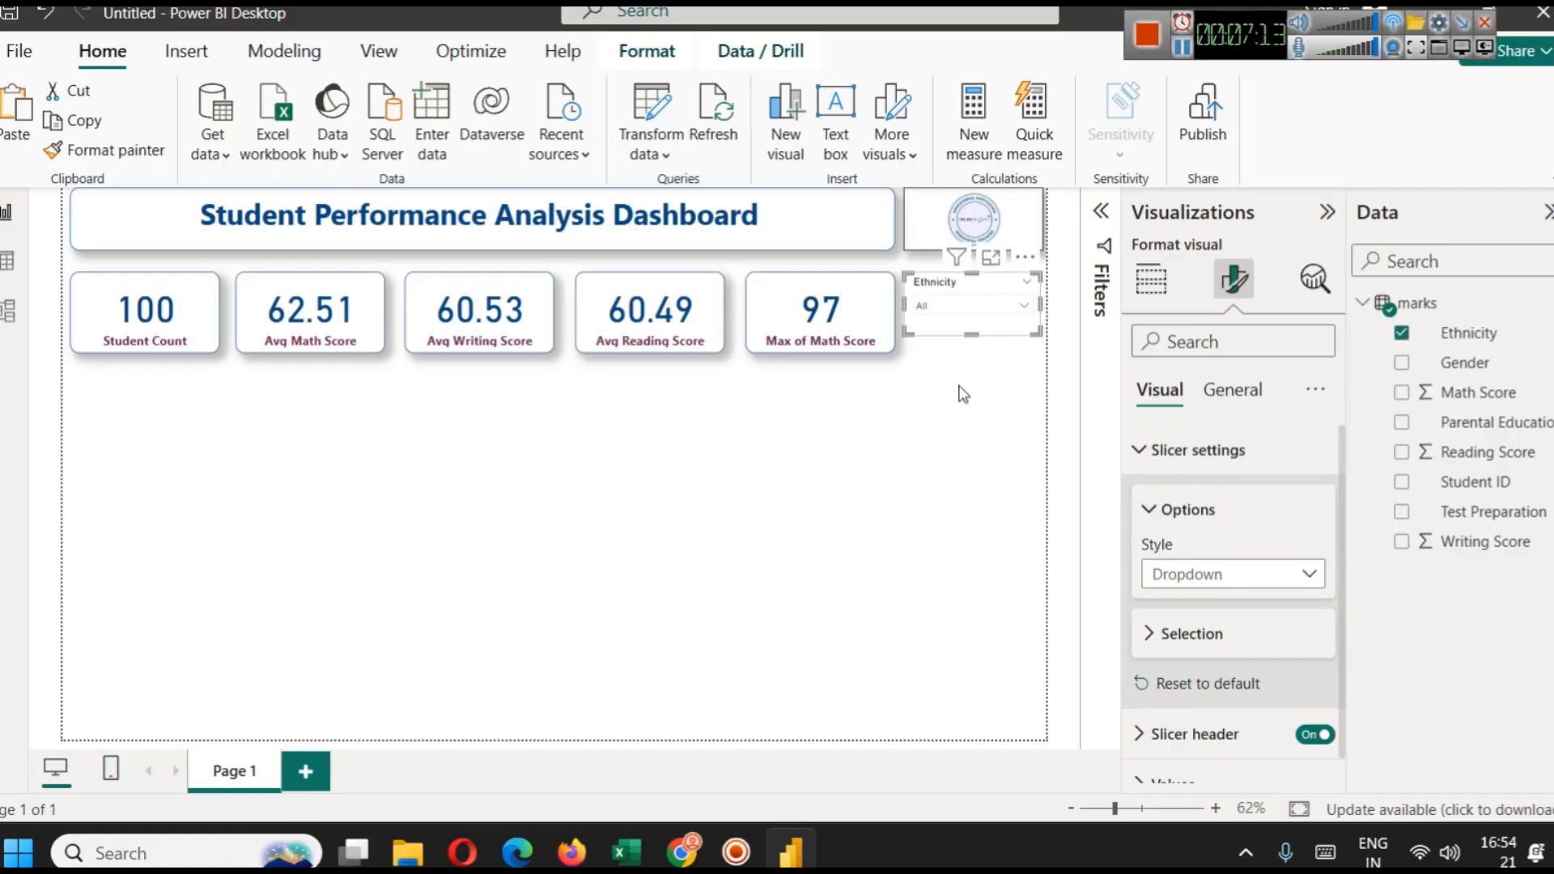
left_click(960, 382)
left_click(960, 330)
left_click(856, 312)
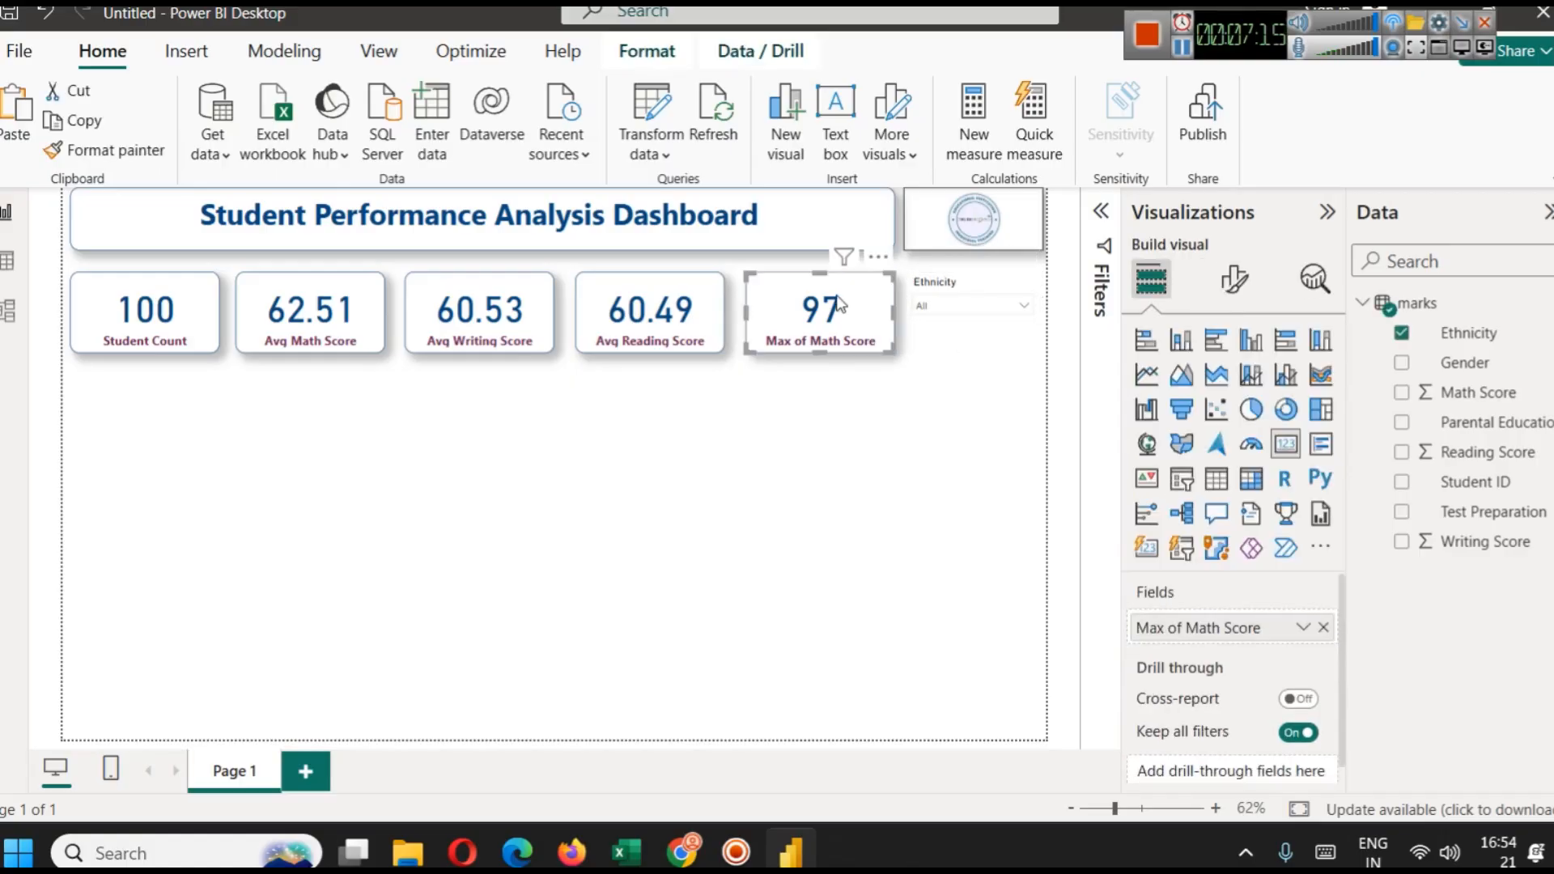
left_click(146, 152)
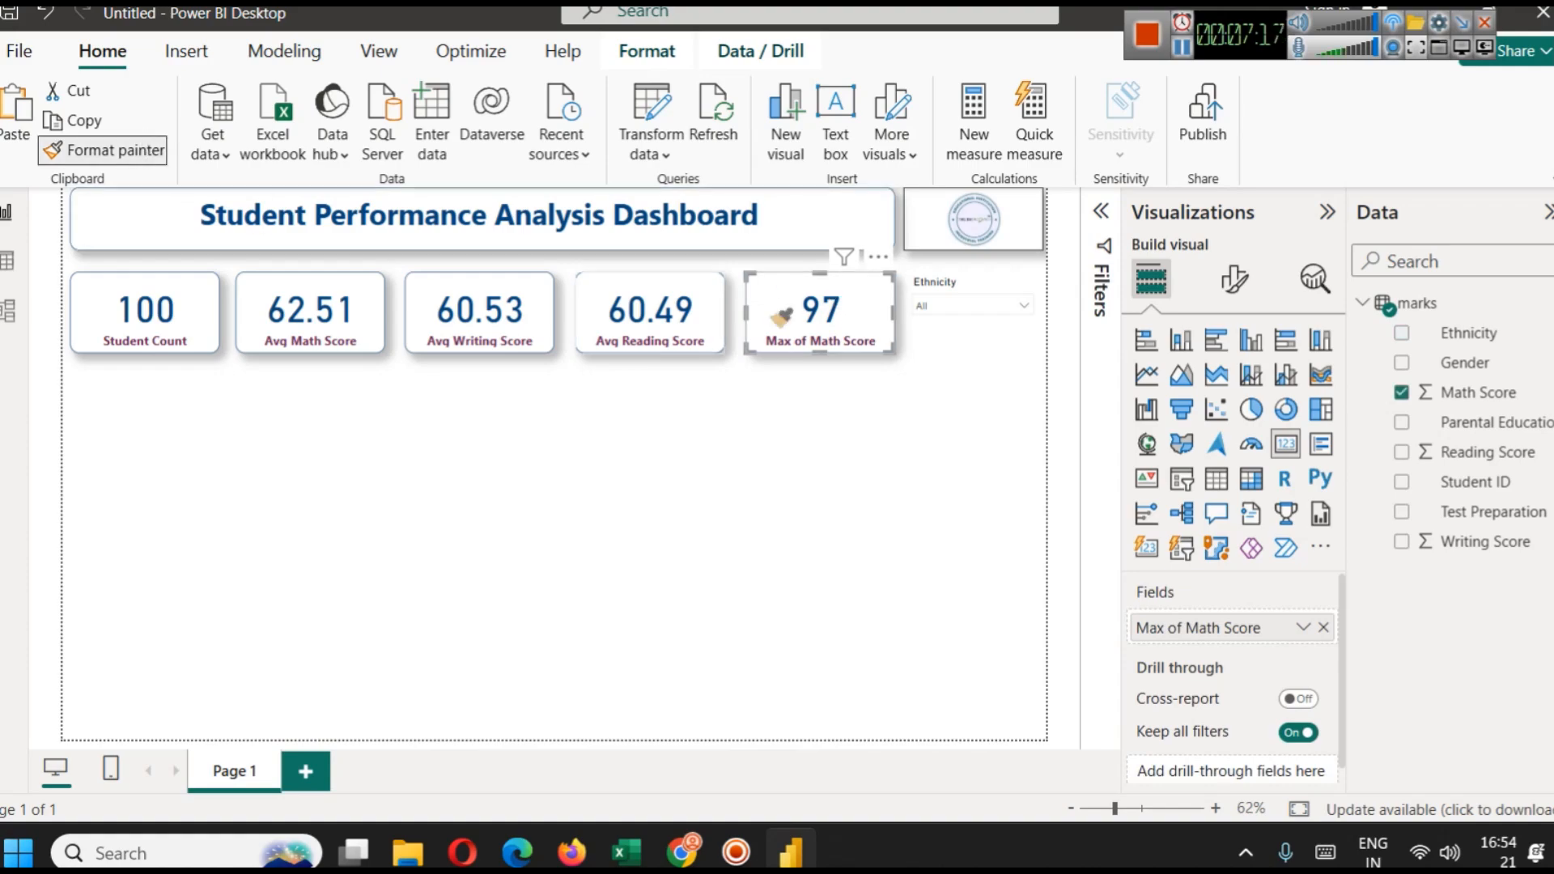
left_click(974, 314)
left_click(981, 285)
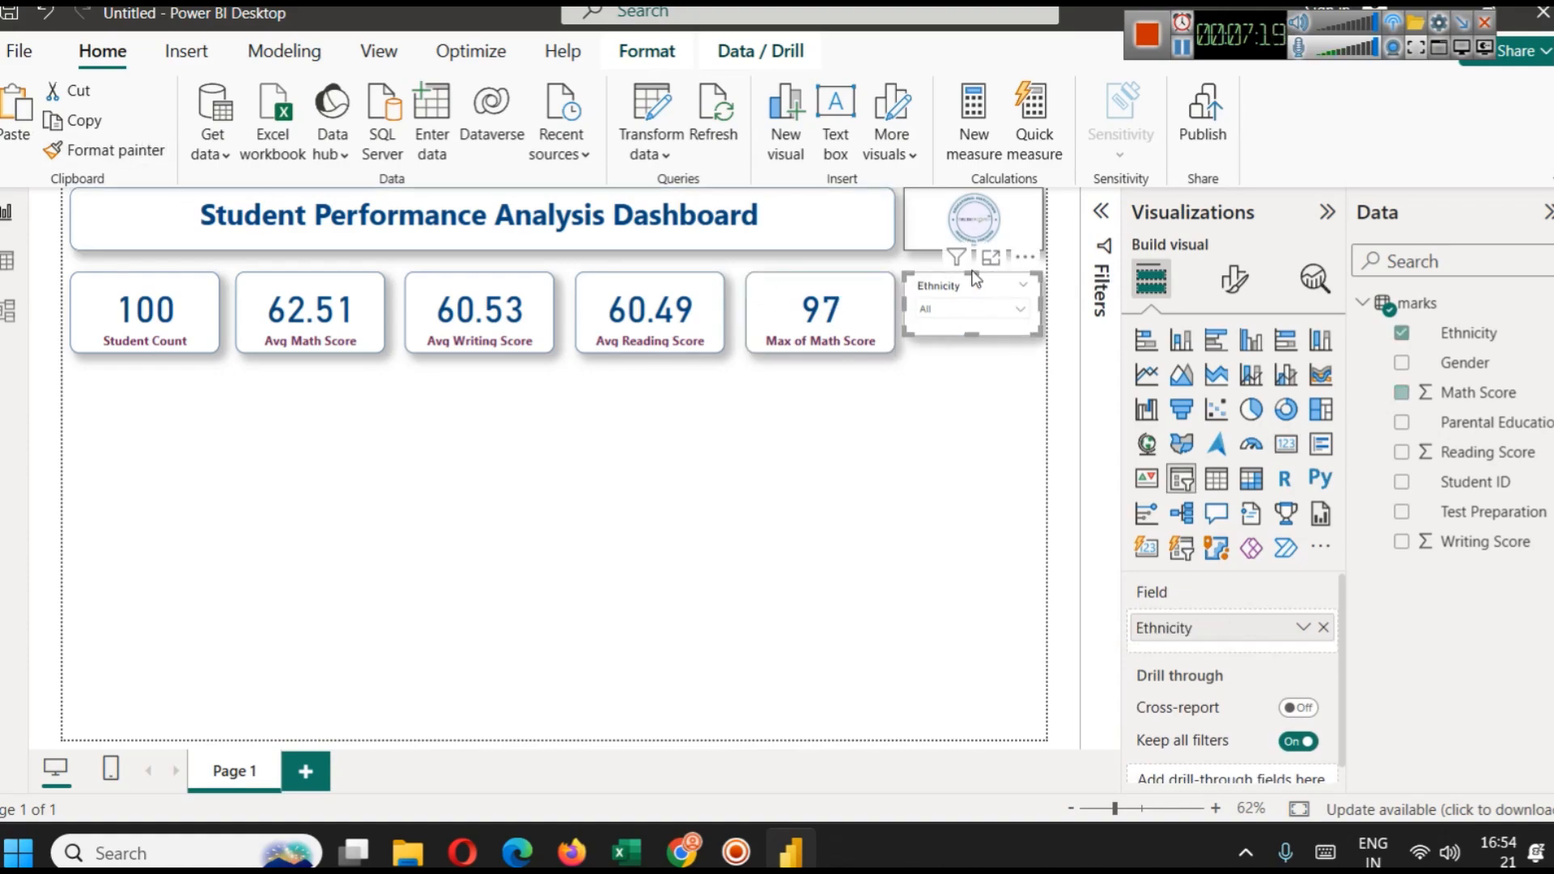
left_click(999, 491)
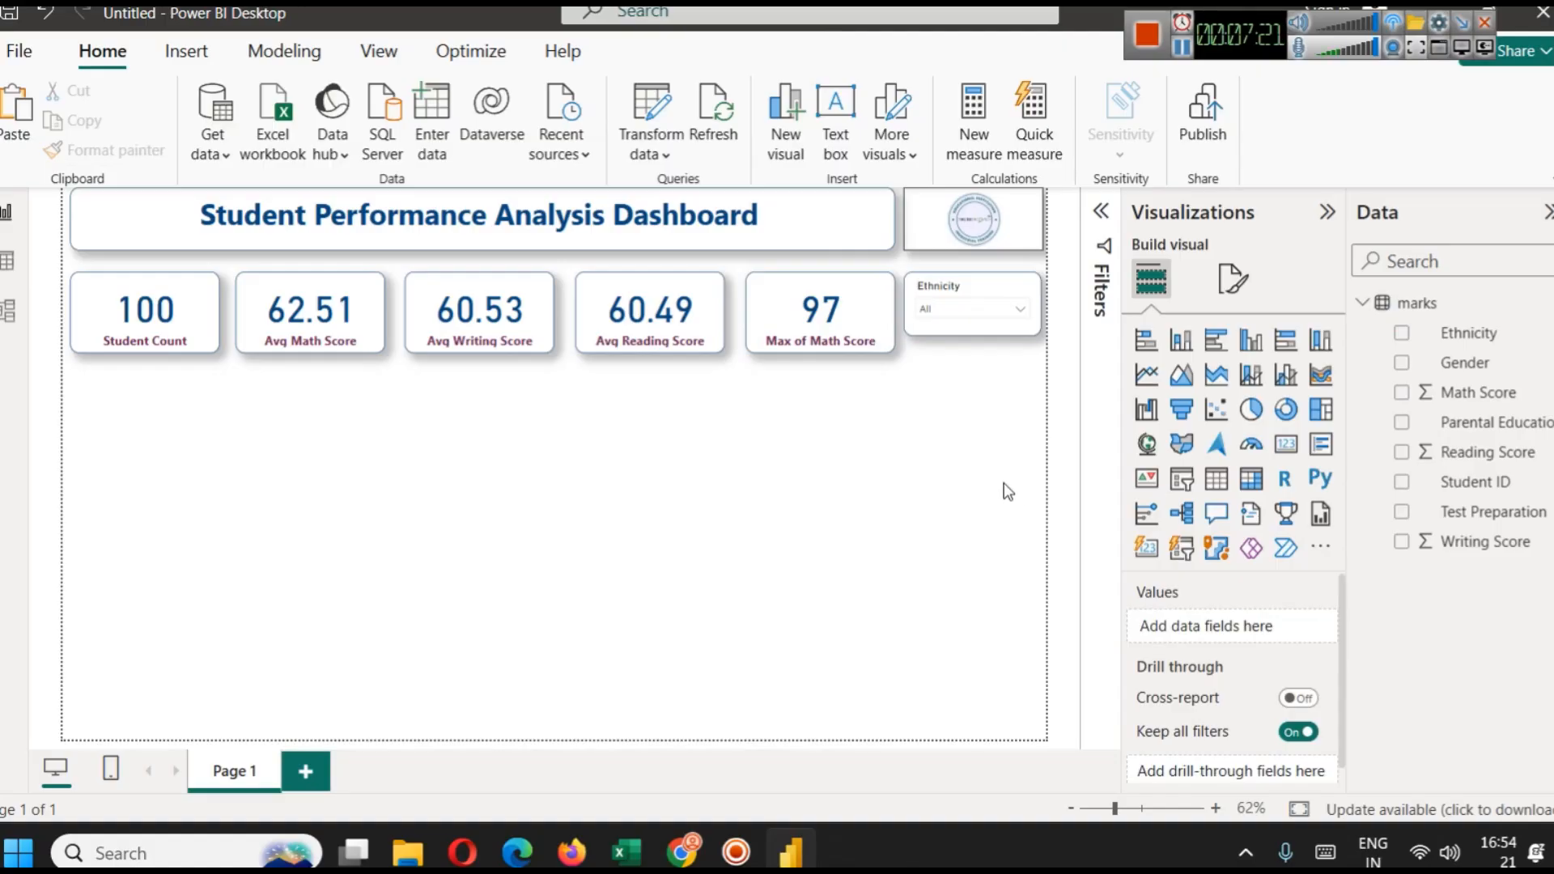
Test the Ethnicity slicer by filtering the cards by Group A through Group E in turn.
left_click(956, 309)
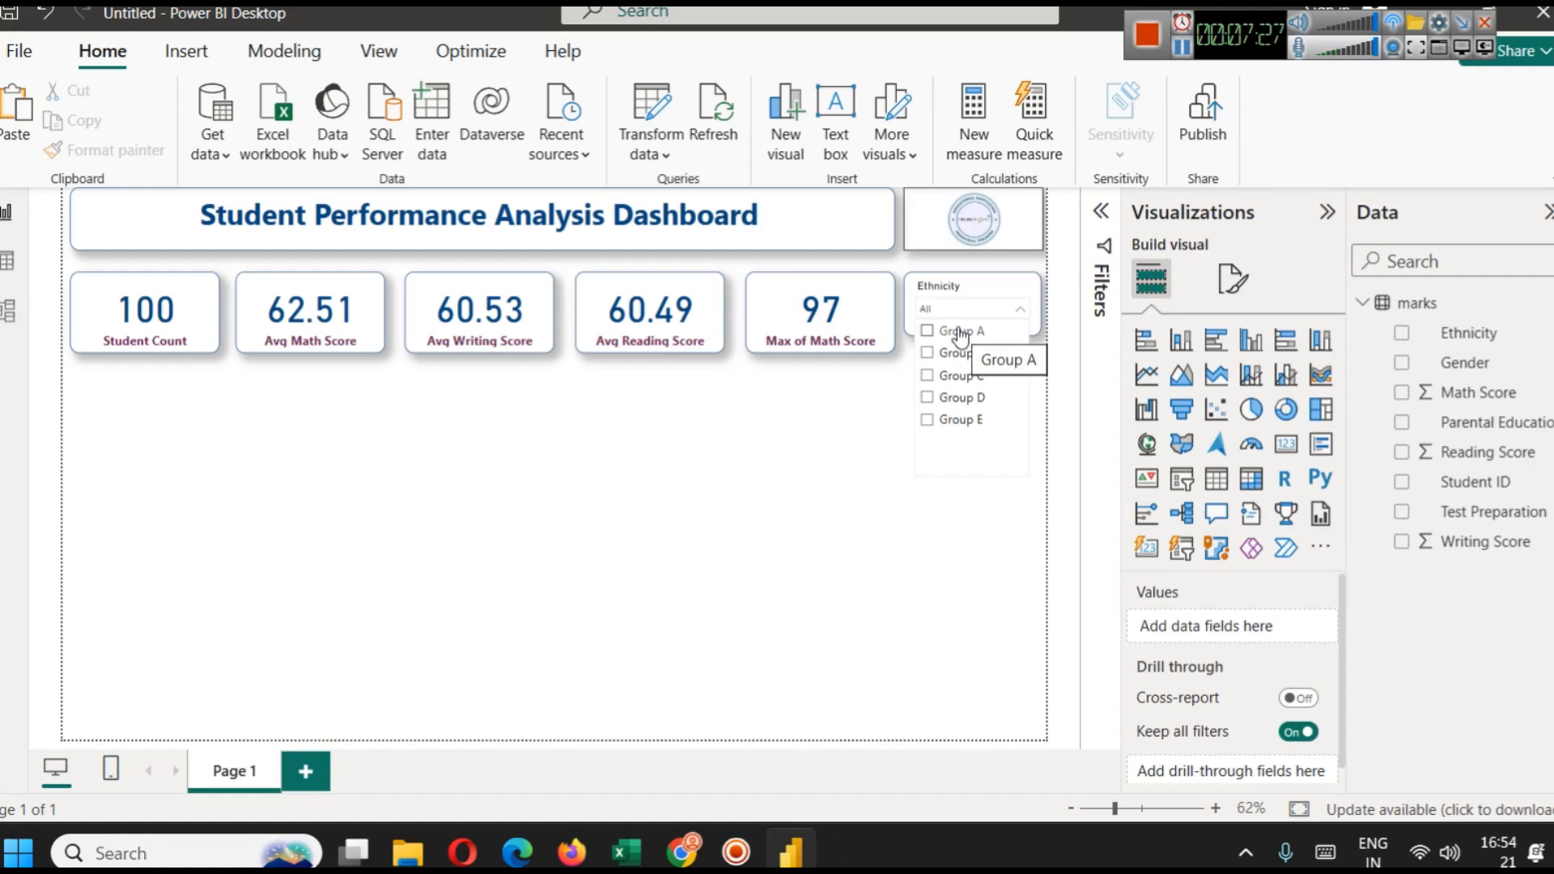
left_click(961, 333)
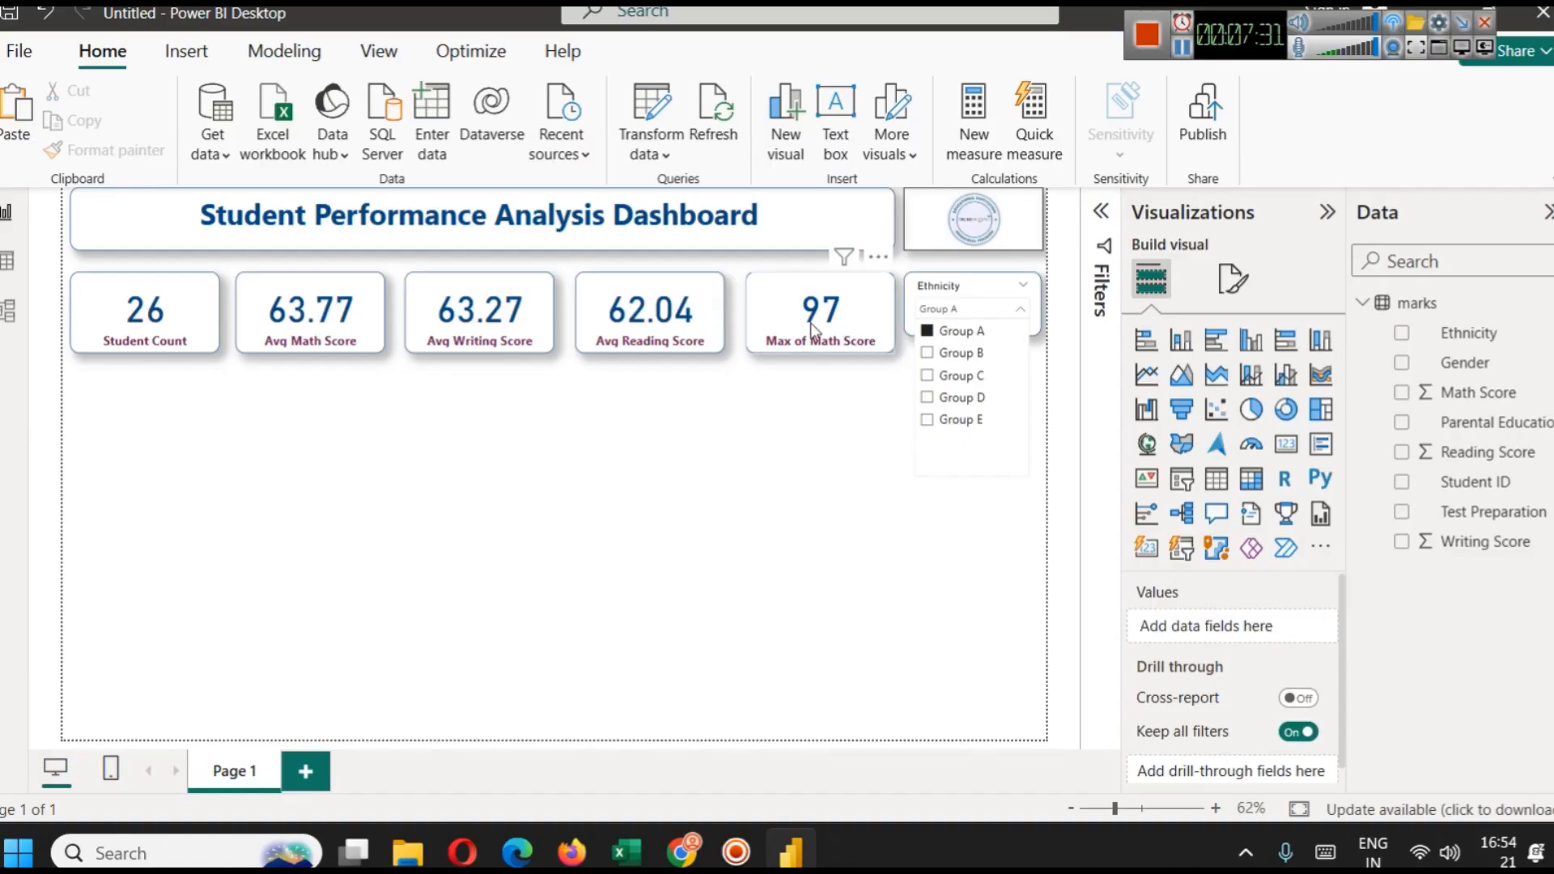
left_click(981, 354)
left_click(987, 375)
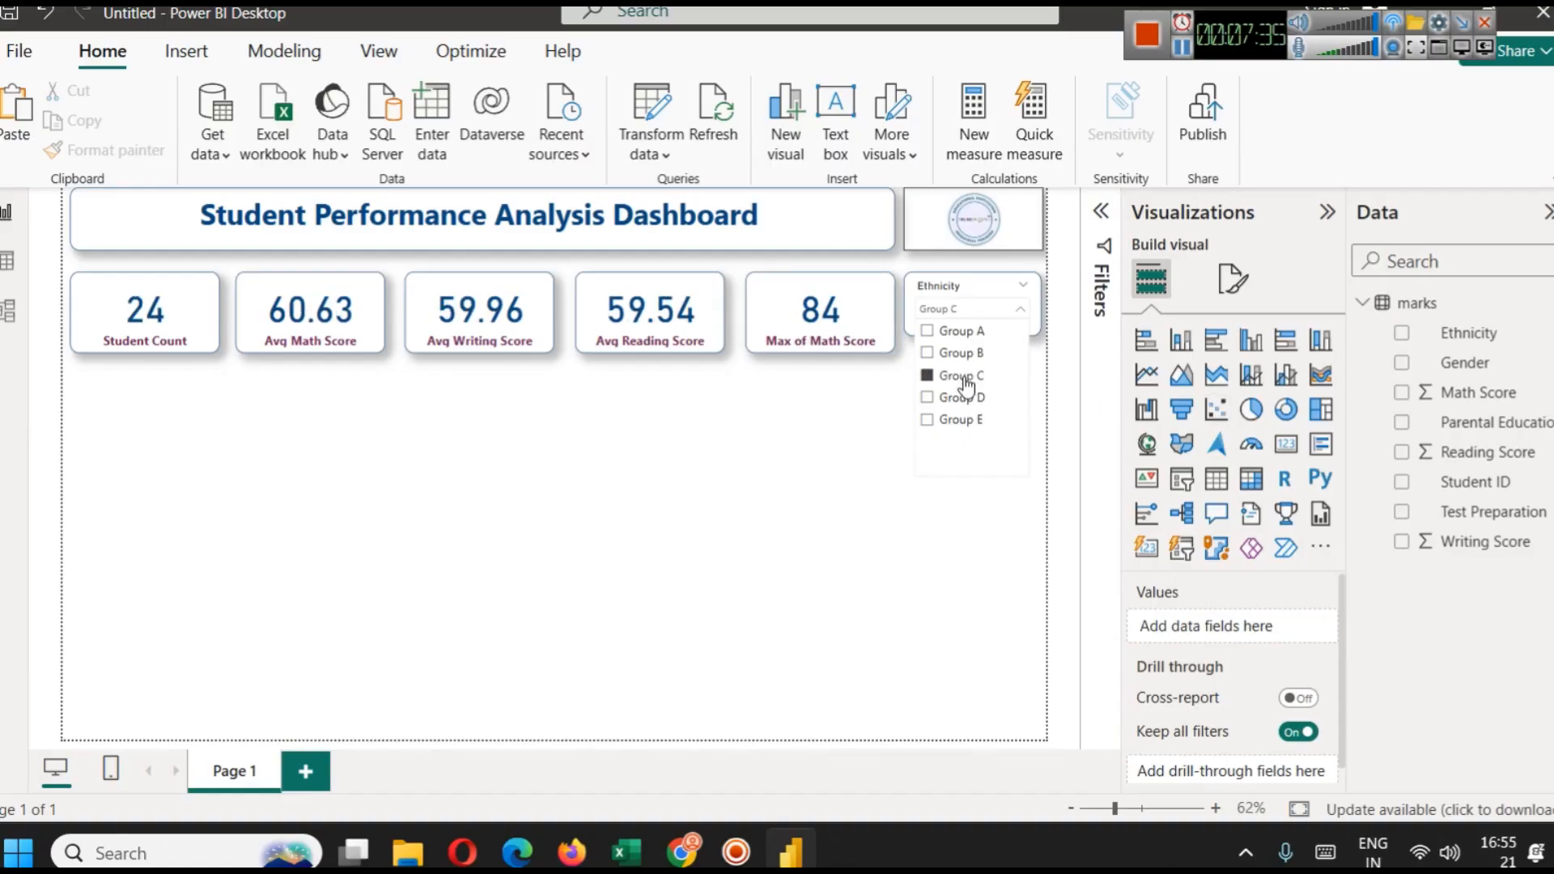
left_click(964, 397)
left_click(960, 421)
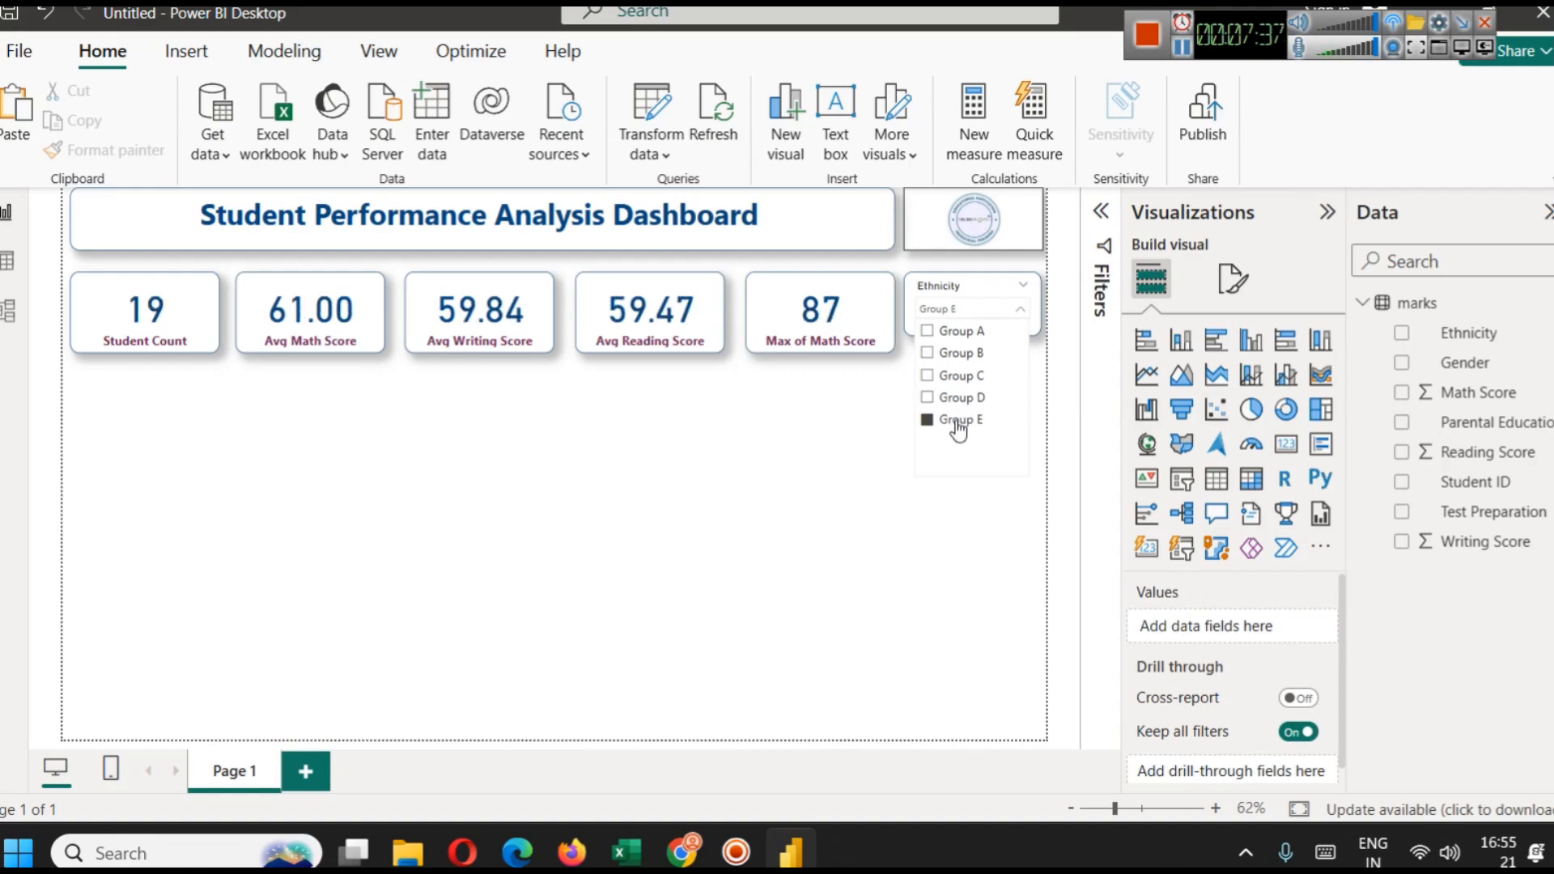
Compare the cards again for Groups A, B and C, and clear the Ethnicity slicer's selection.
left_click(977, 333)
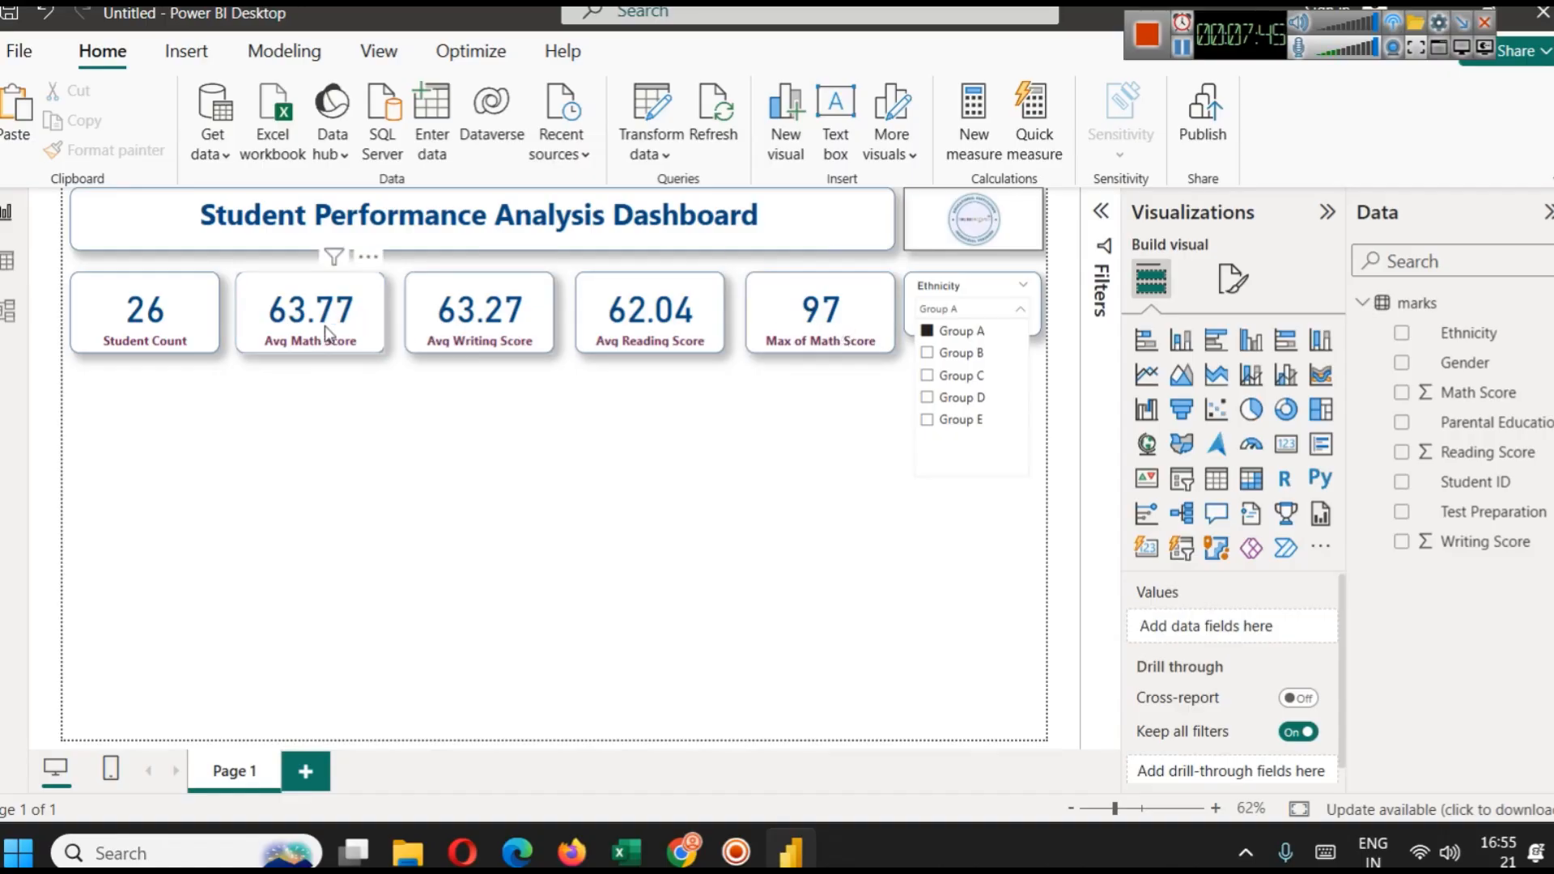
left_click(960, 354)
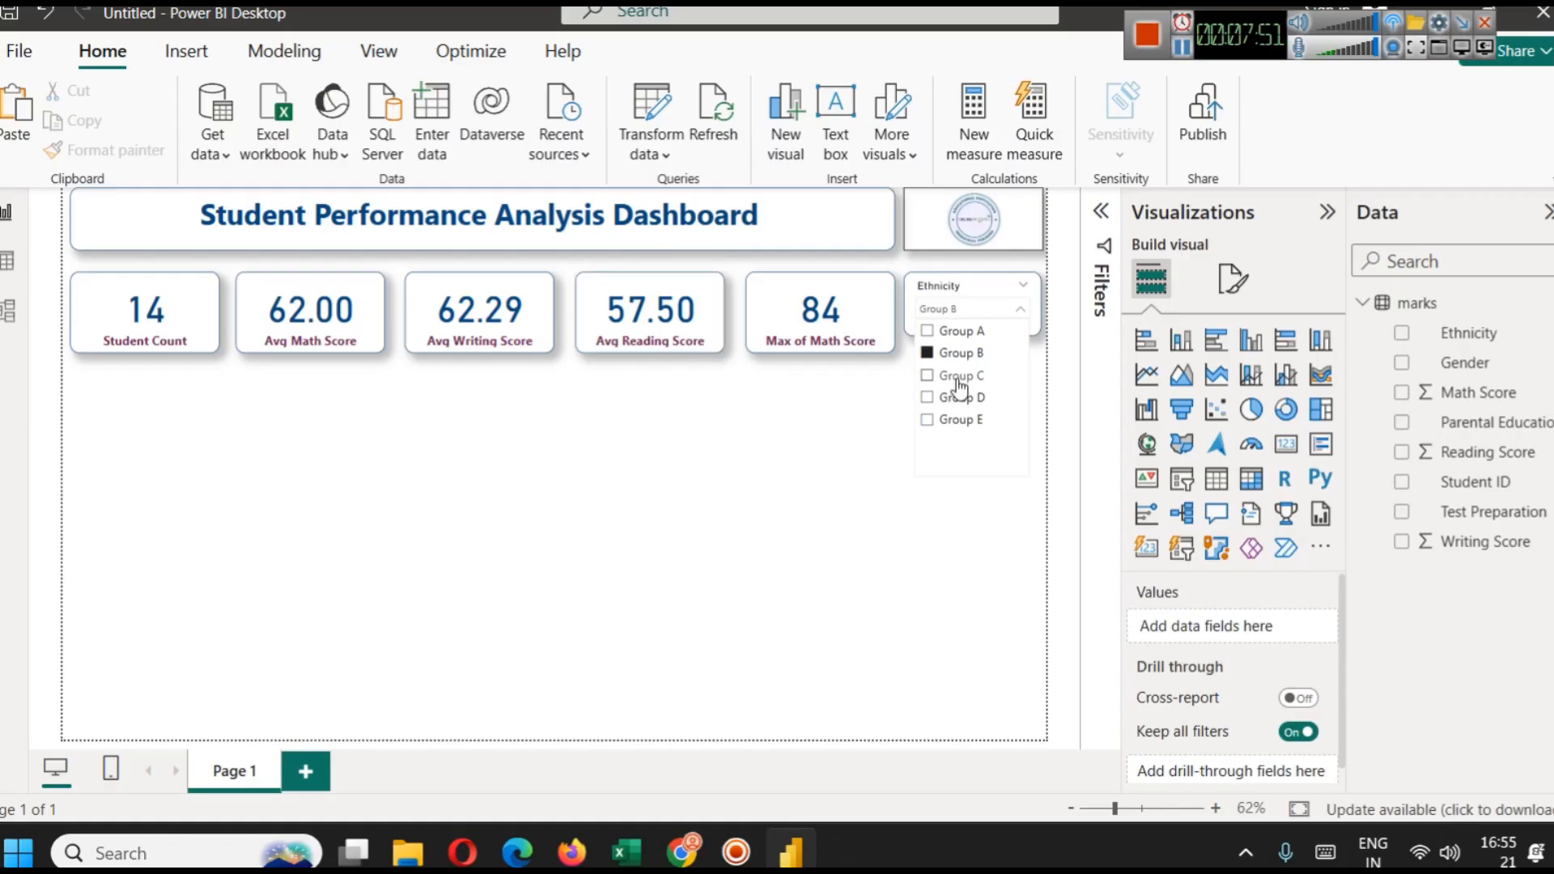
left_click(959, 377)
left_click(863, 533)
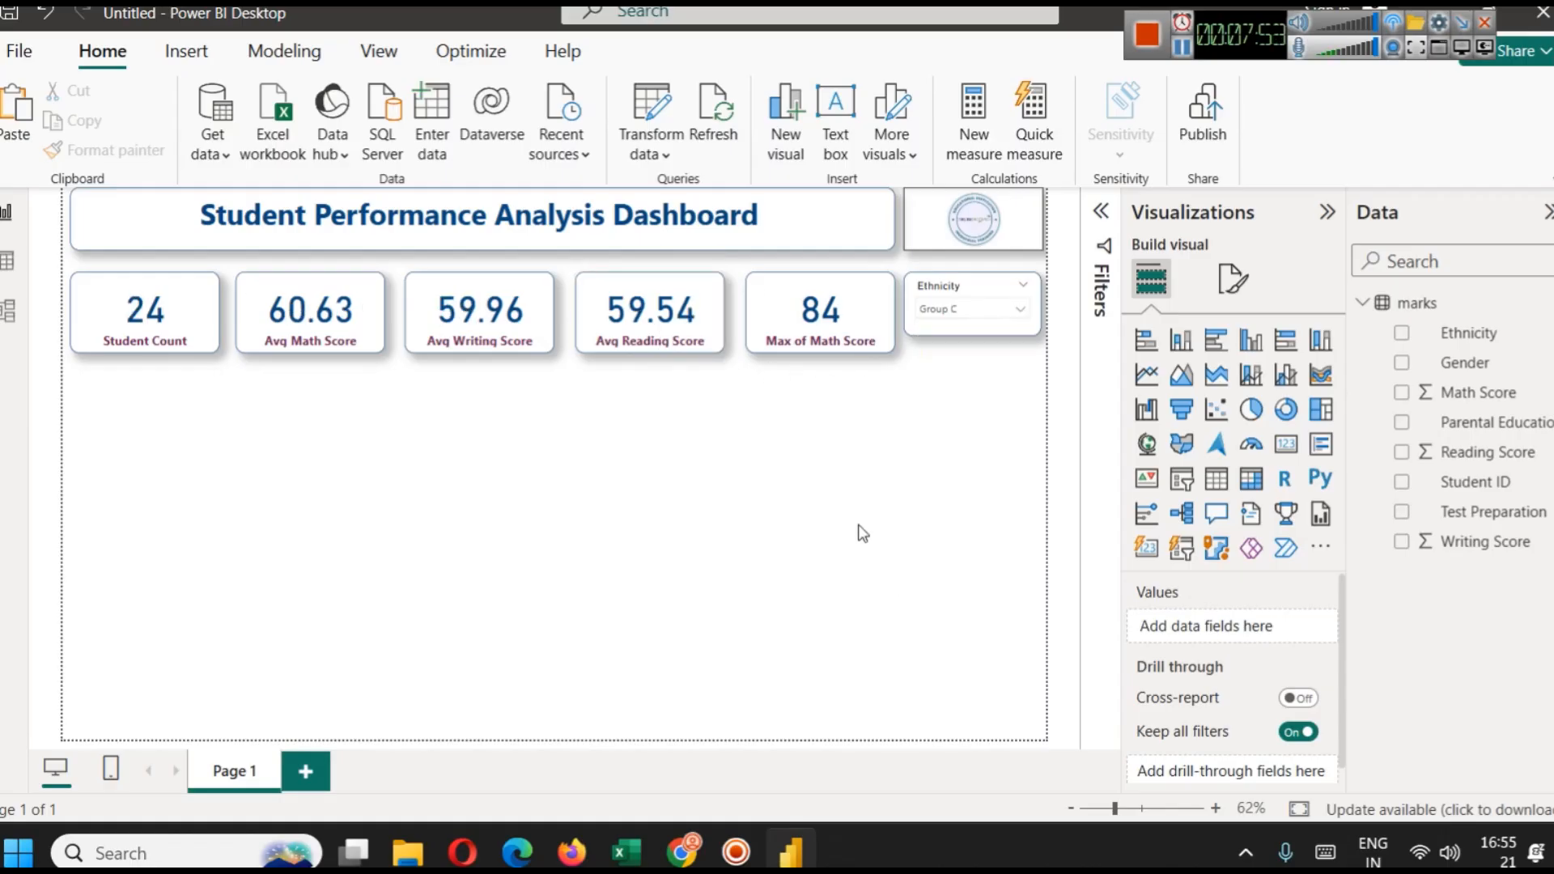
left_click(974, 306)
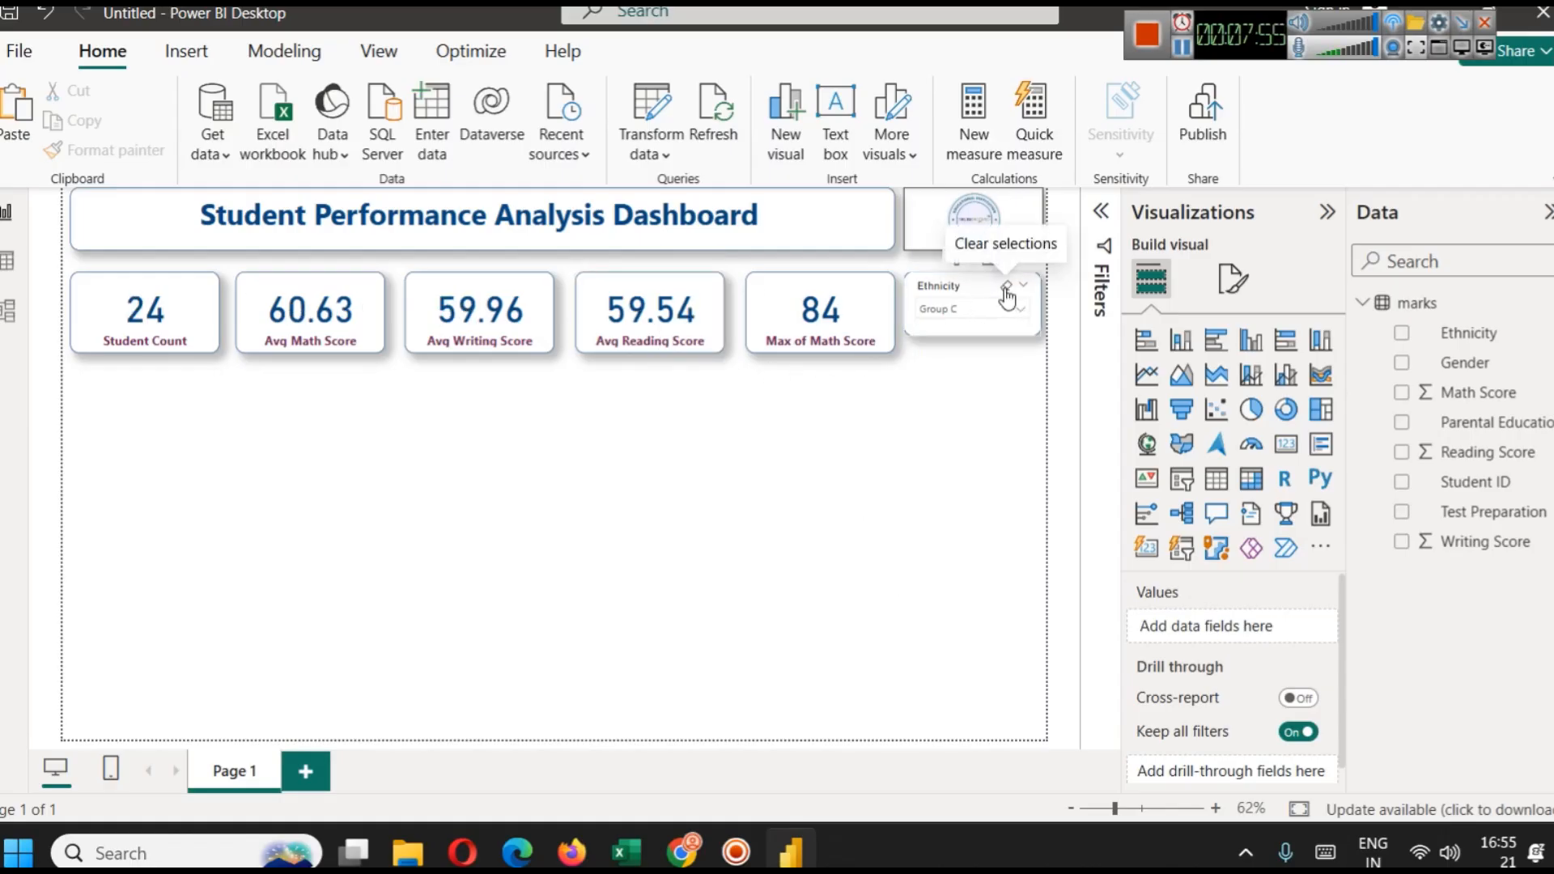
left_click(1006, 288)
left_click(1005, 374)
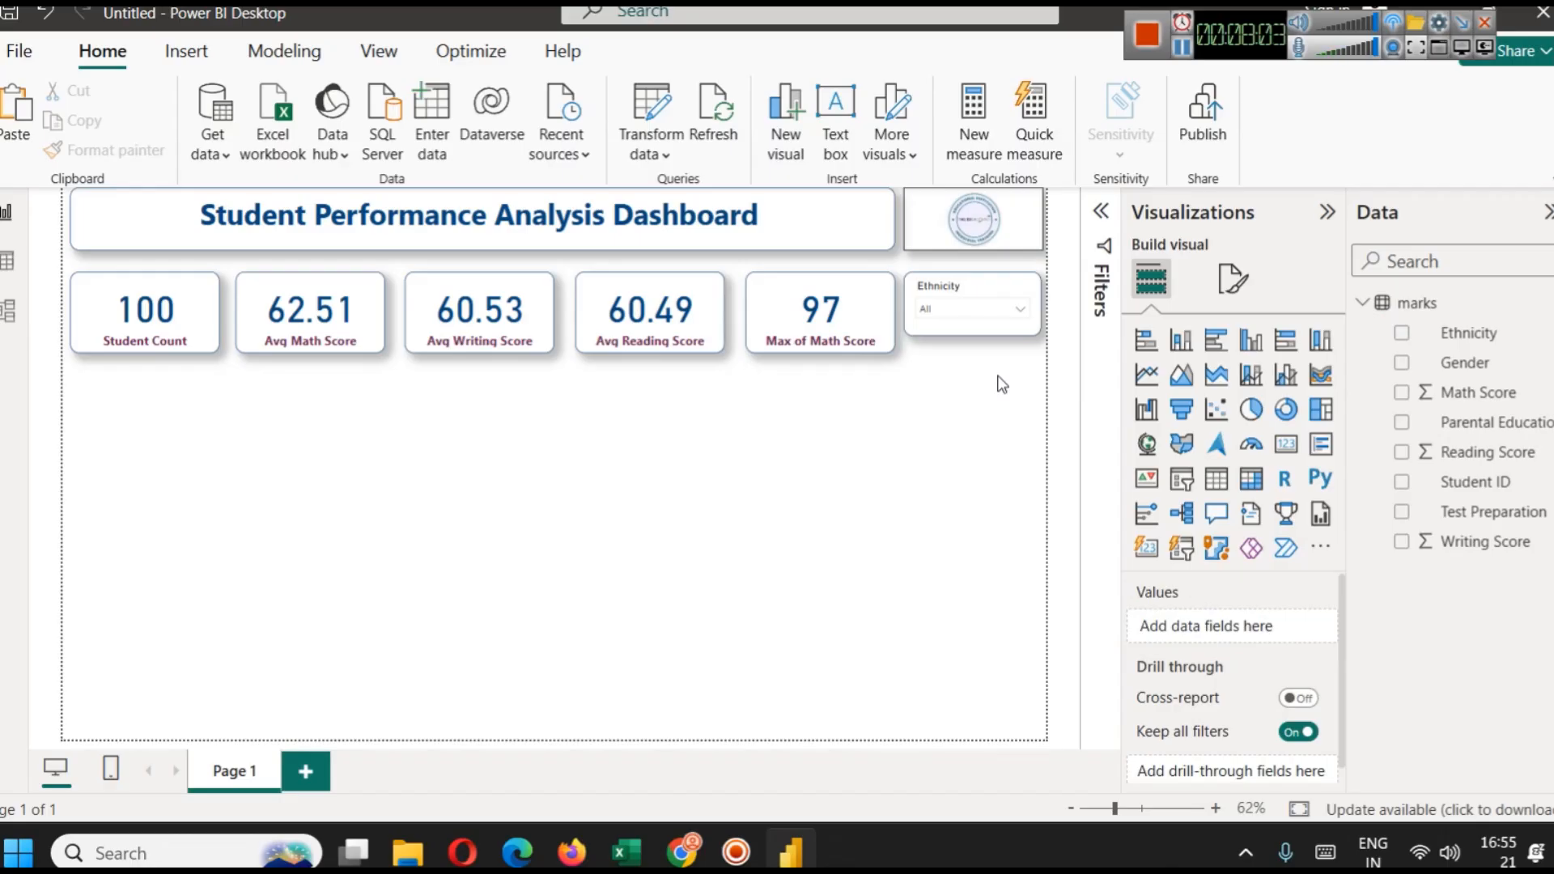
Make the Ethnicity slicer's header text bold and set its font color to dark maroon.
left_click(962, 293)
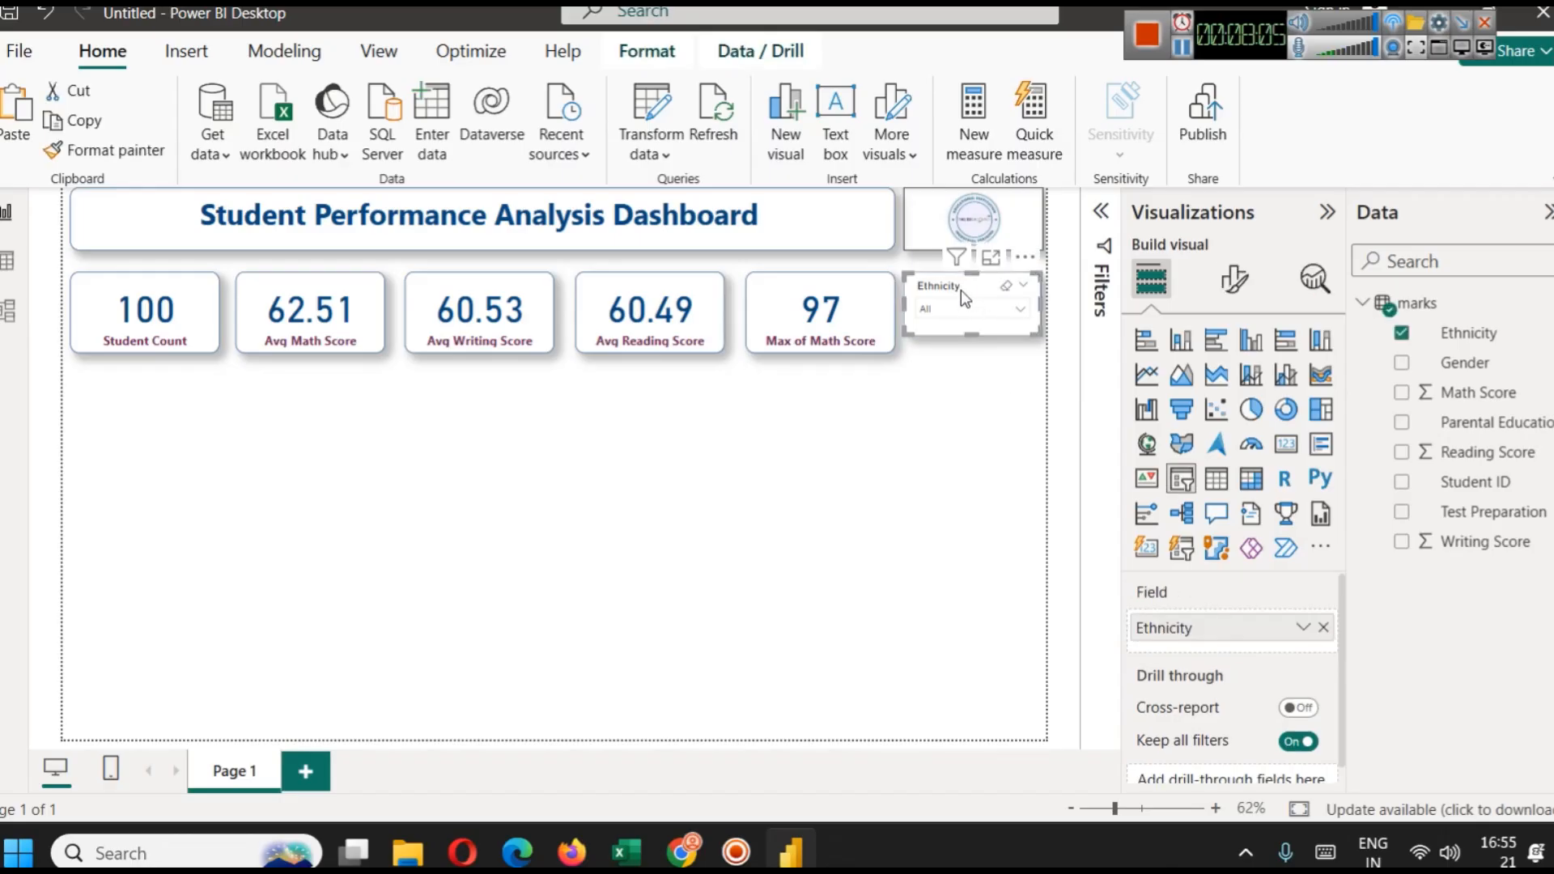
left_click(960, 309)
left_click(960, 311)
left_click(1237, 281)
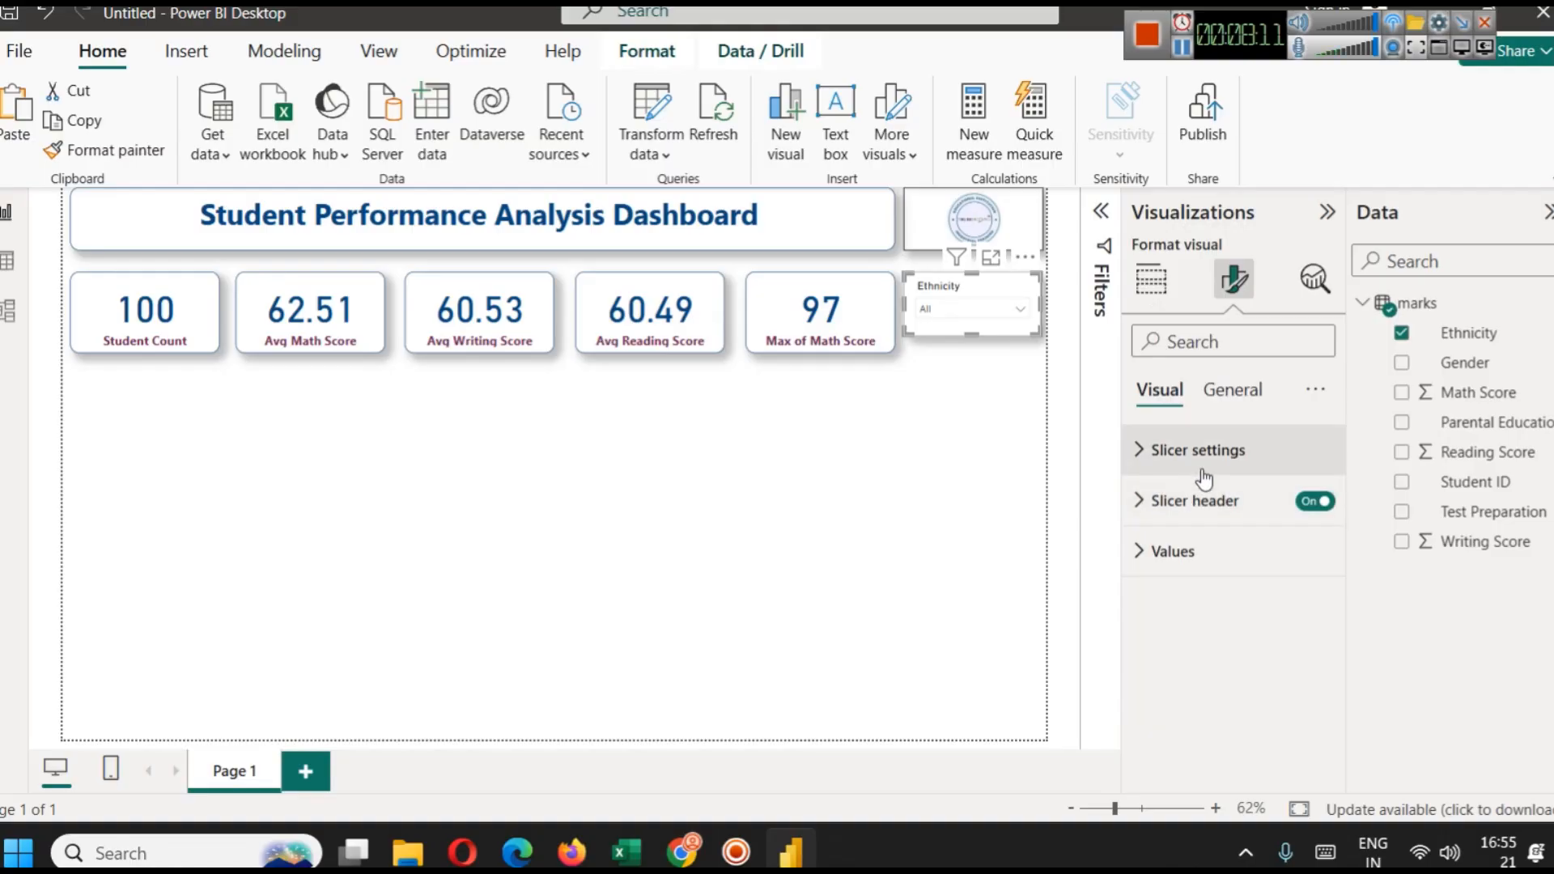
left_click(1195, 500)
scroll(1190, 519, "down", 3)
left_click(1191, 544)
left_click(1173, 435)
left_click(1158, 478)
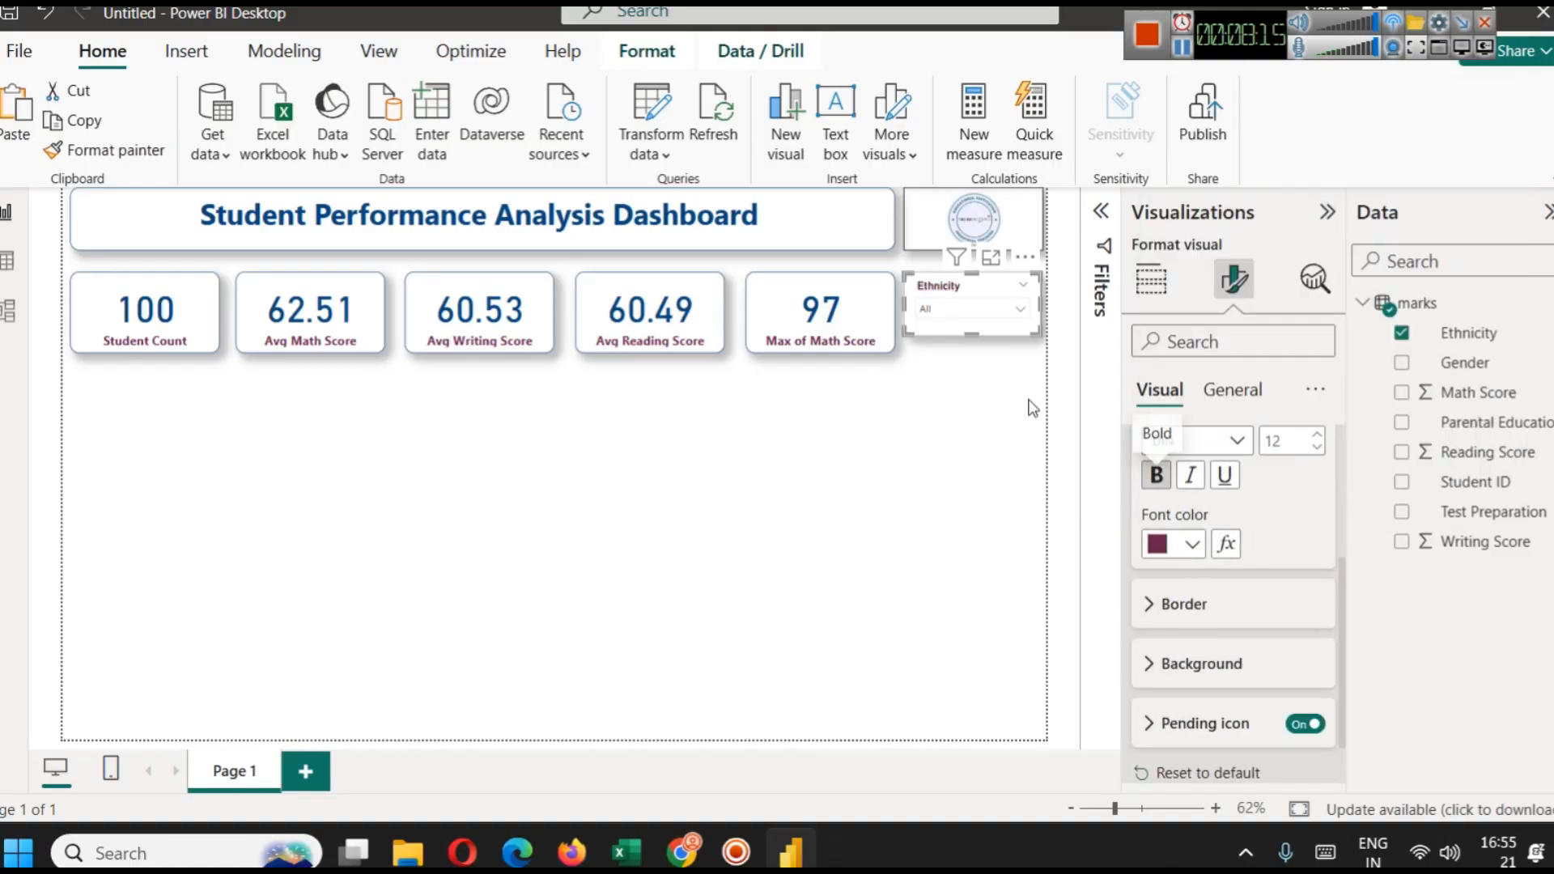
scroll(1218, 510, "up", 3)
left_click(1220, 520)
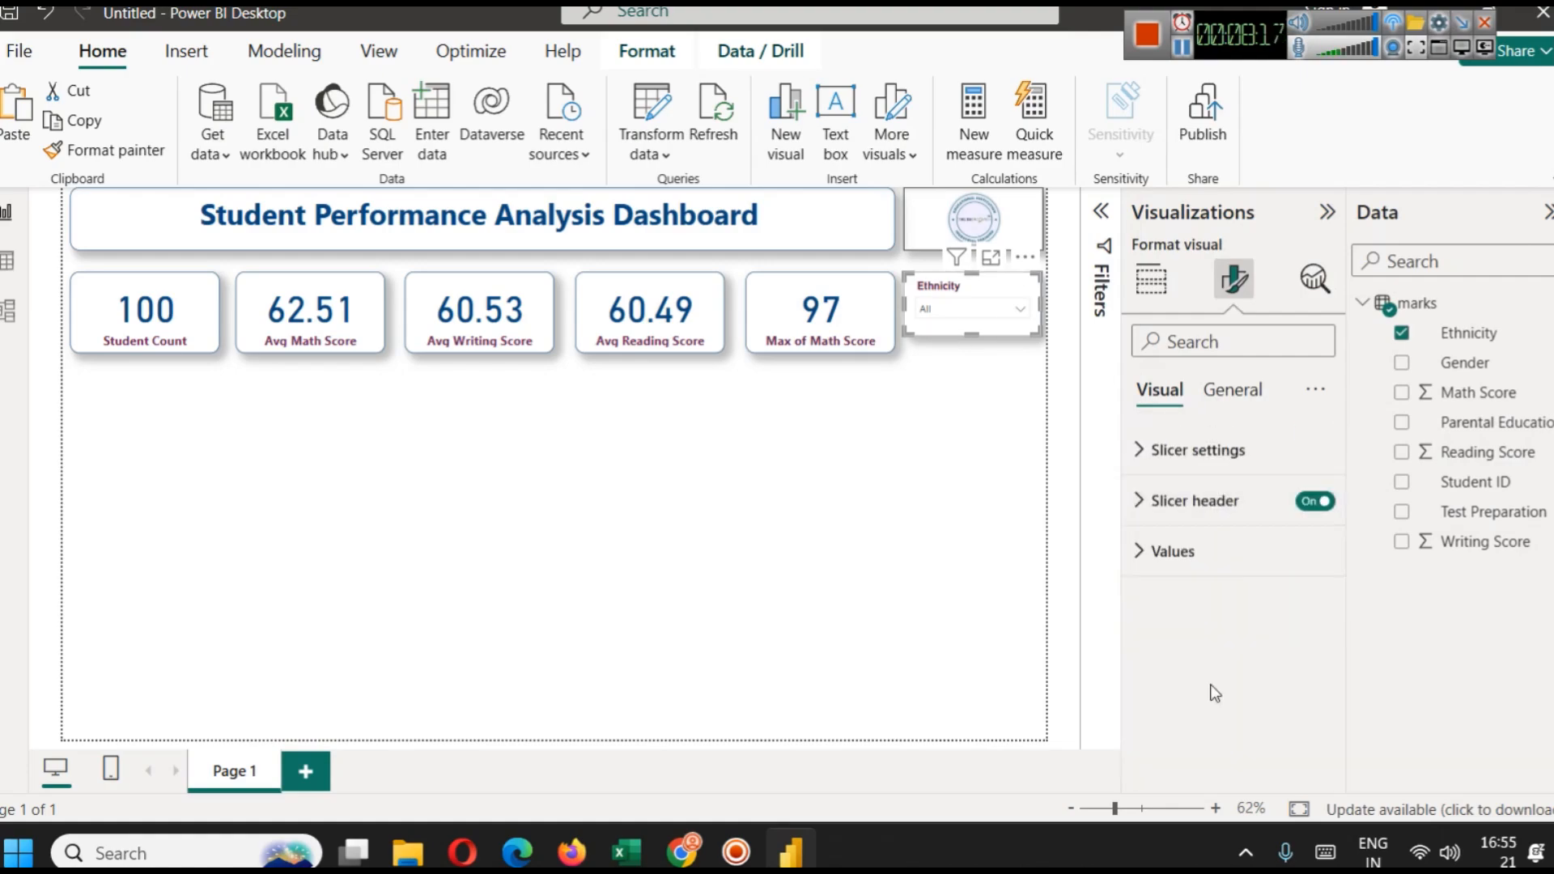
Set the Ethnicity slicer's values to the recently used dark blue font color and make them bold.
left_click(1193, 556)
scroll(1265, 633, "down", 2)
left_click(1188, 658)
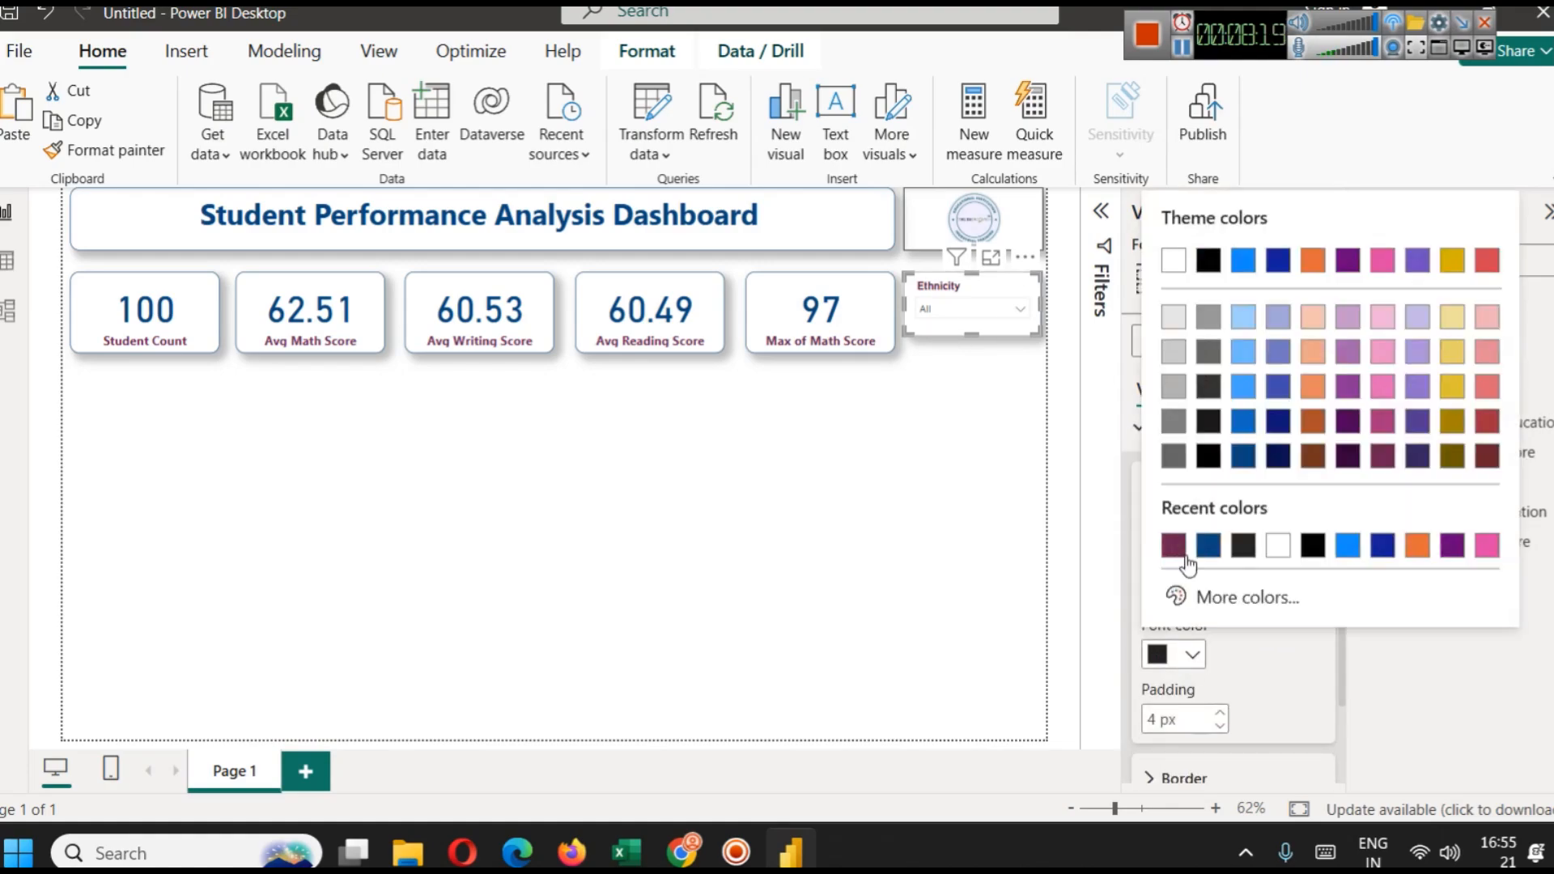
left_click(1204, 548)
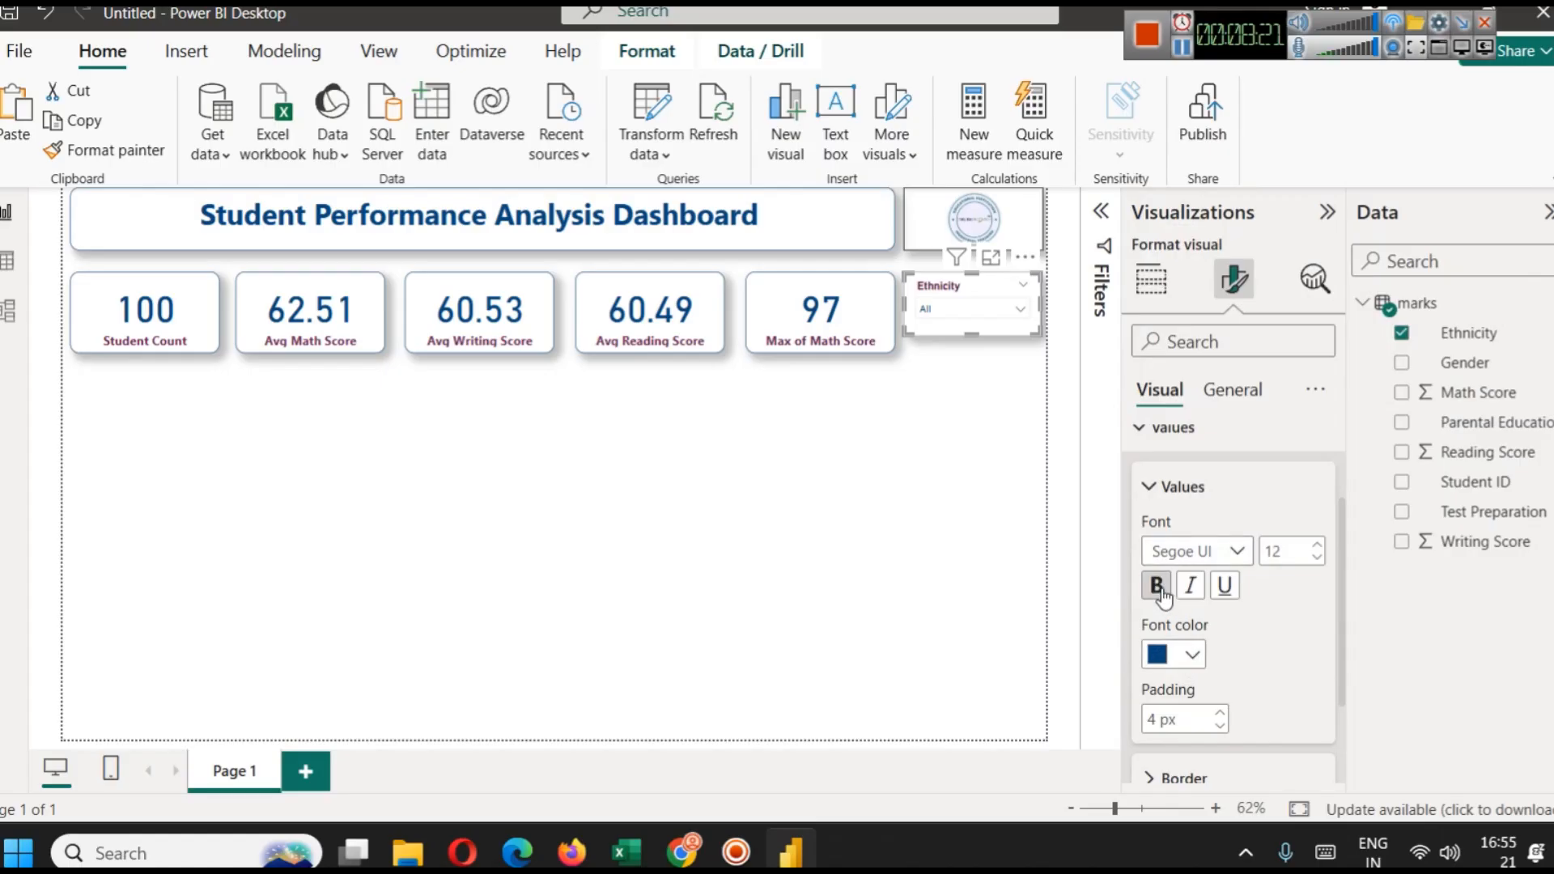
left_click(981, 311)
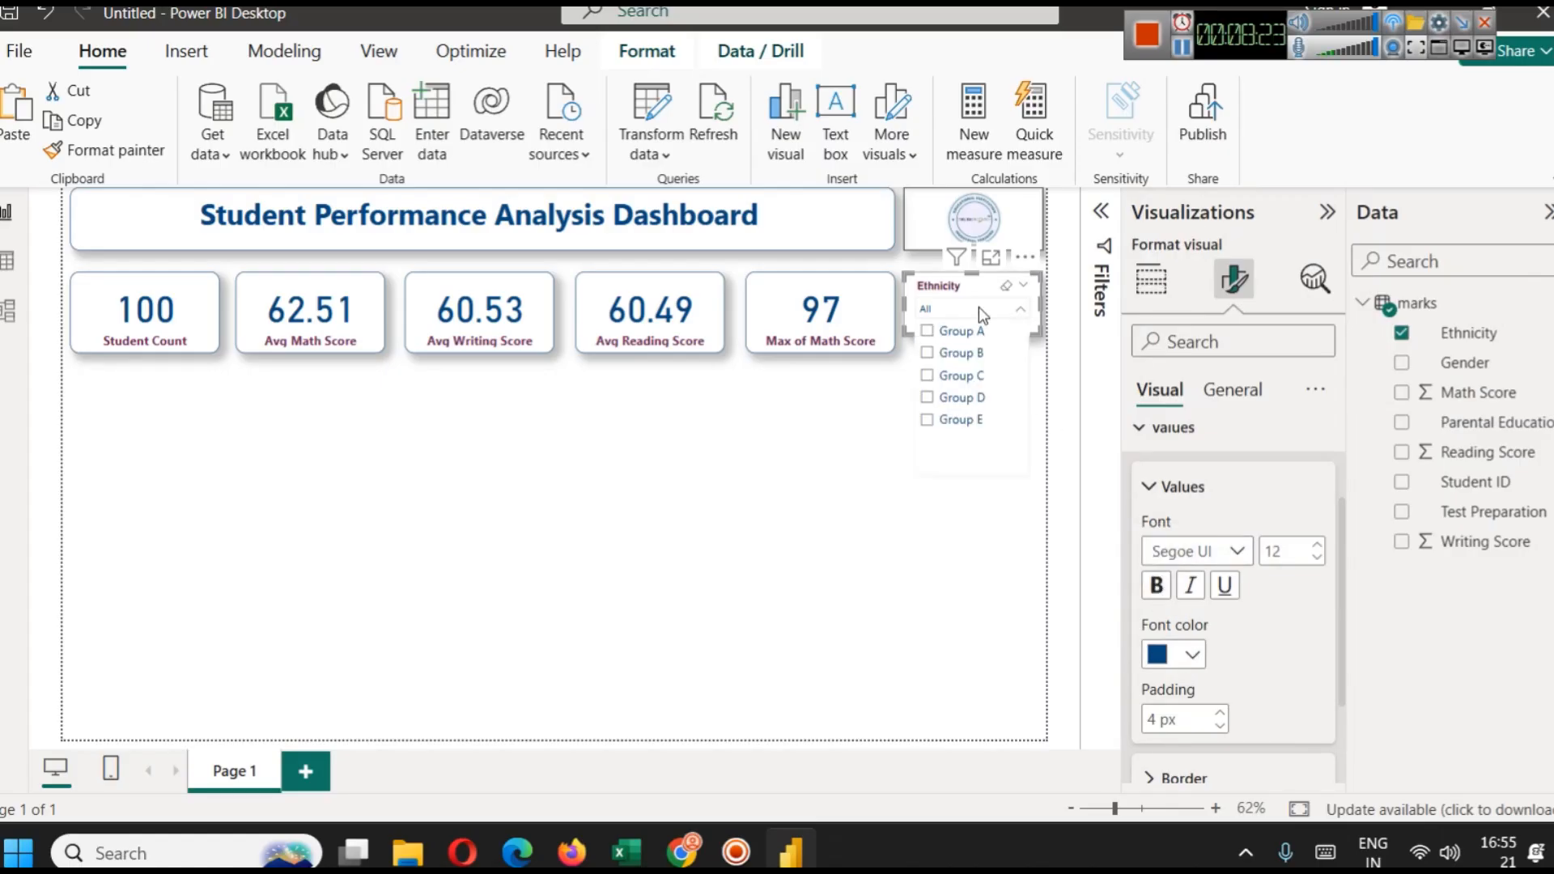
left_click(1155, 586)
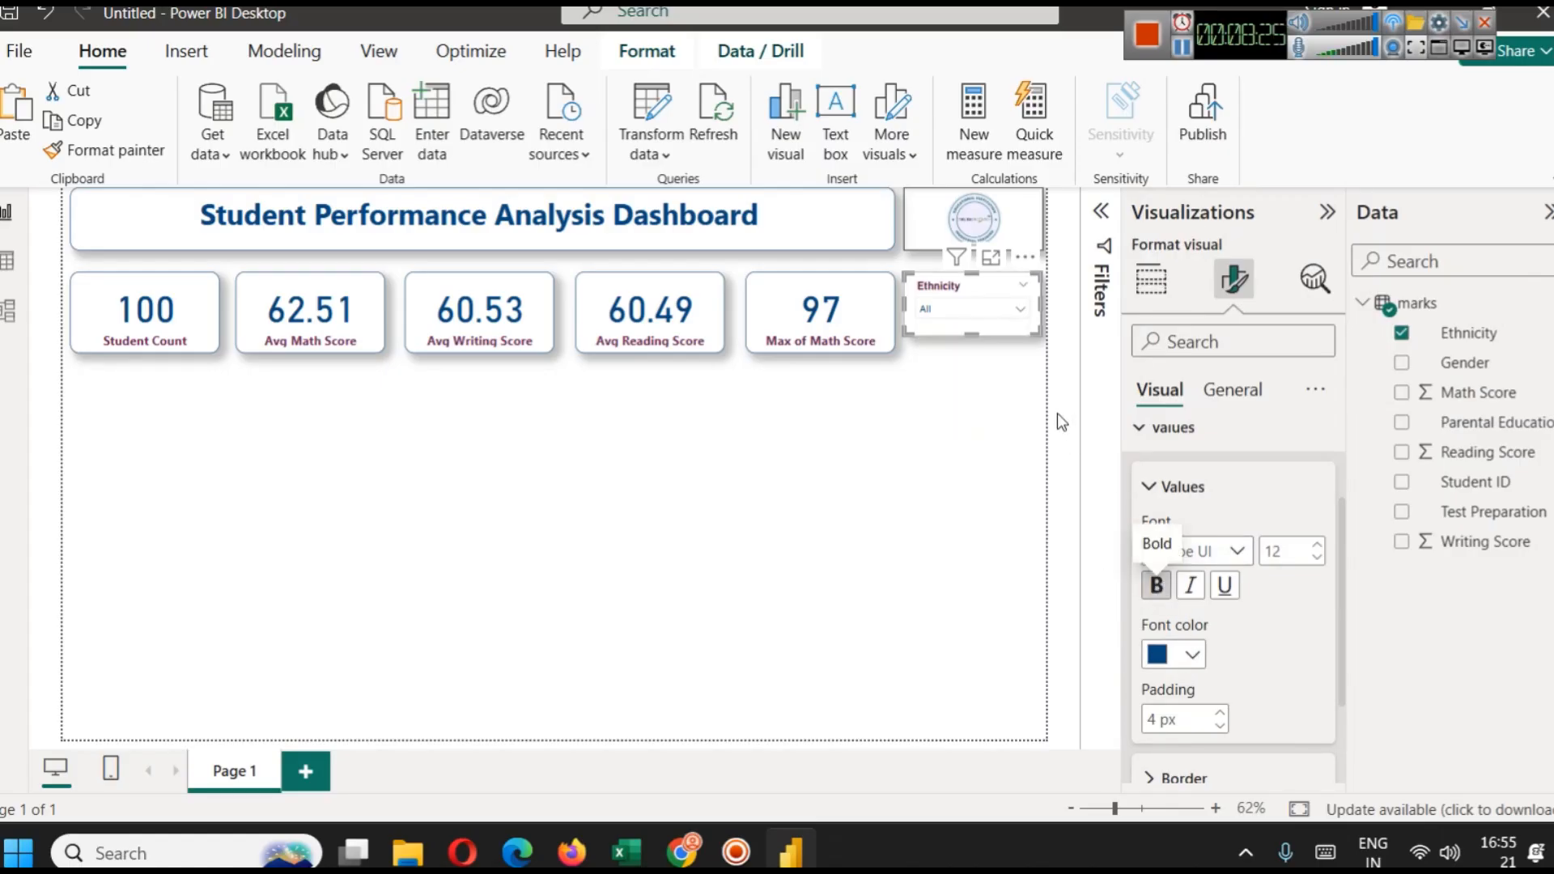
left_click(861, 539)
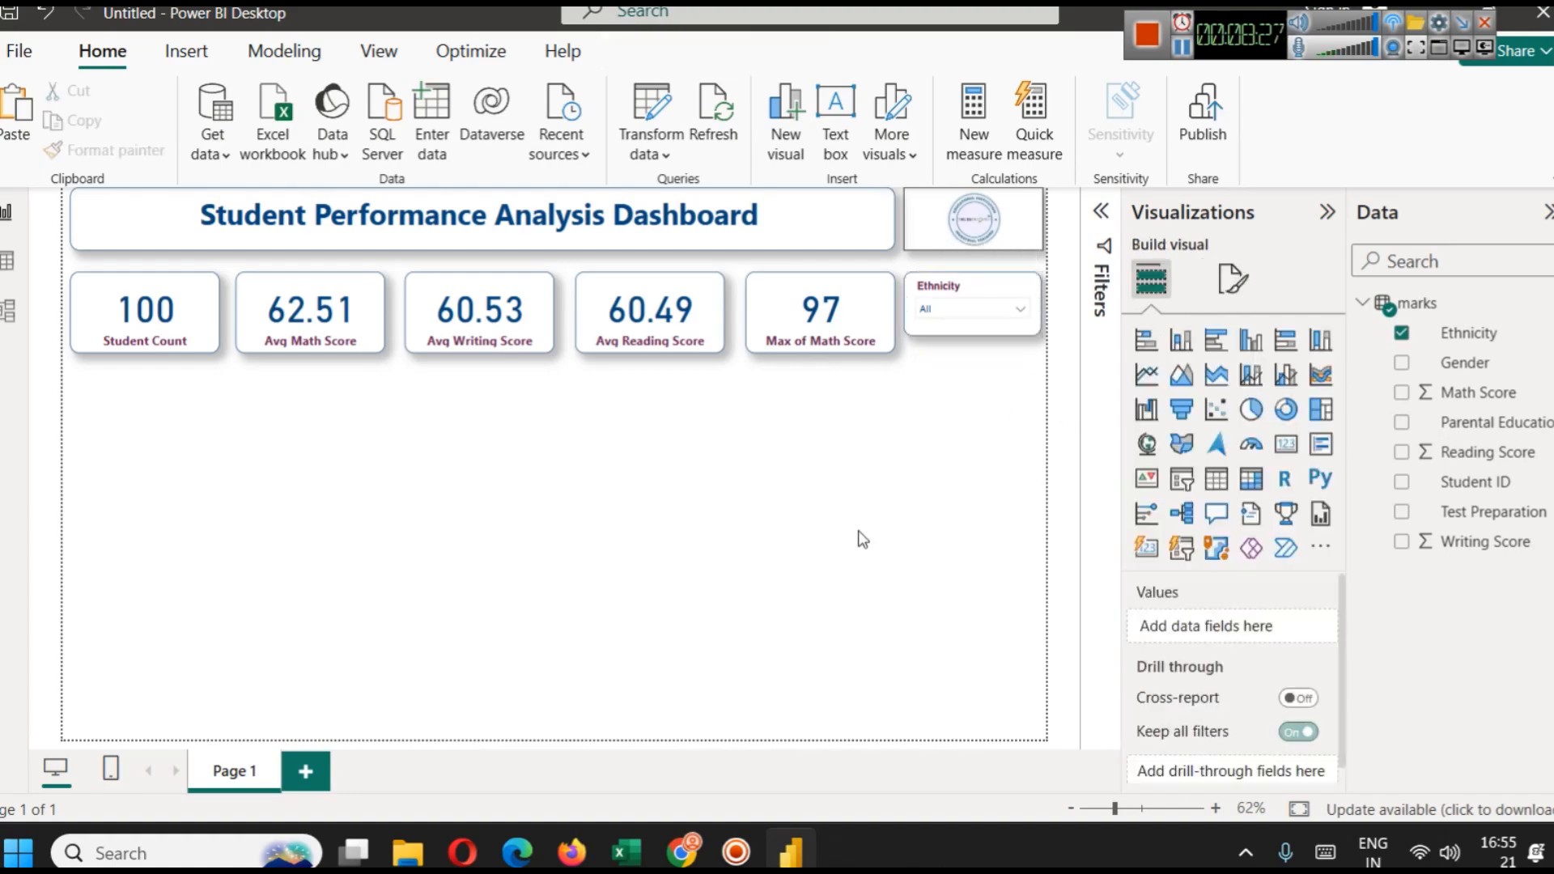
Duplicate the Ethnicity slicer and place the copy directly beneath the original.
left_click(975, 278)
left_click_drag(974, 278, 962, 363)
key("ctrl+z")
left_click(976, 490)
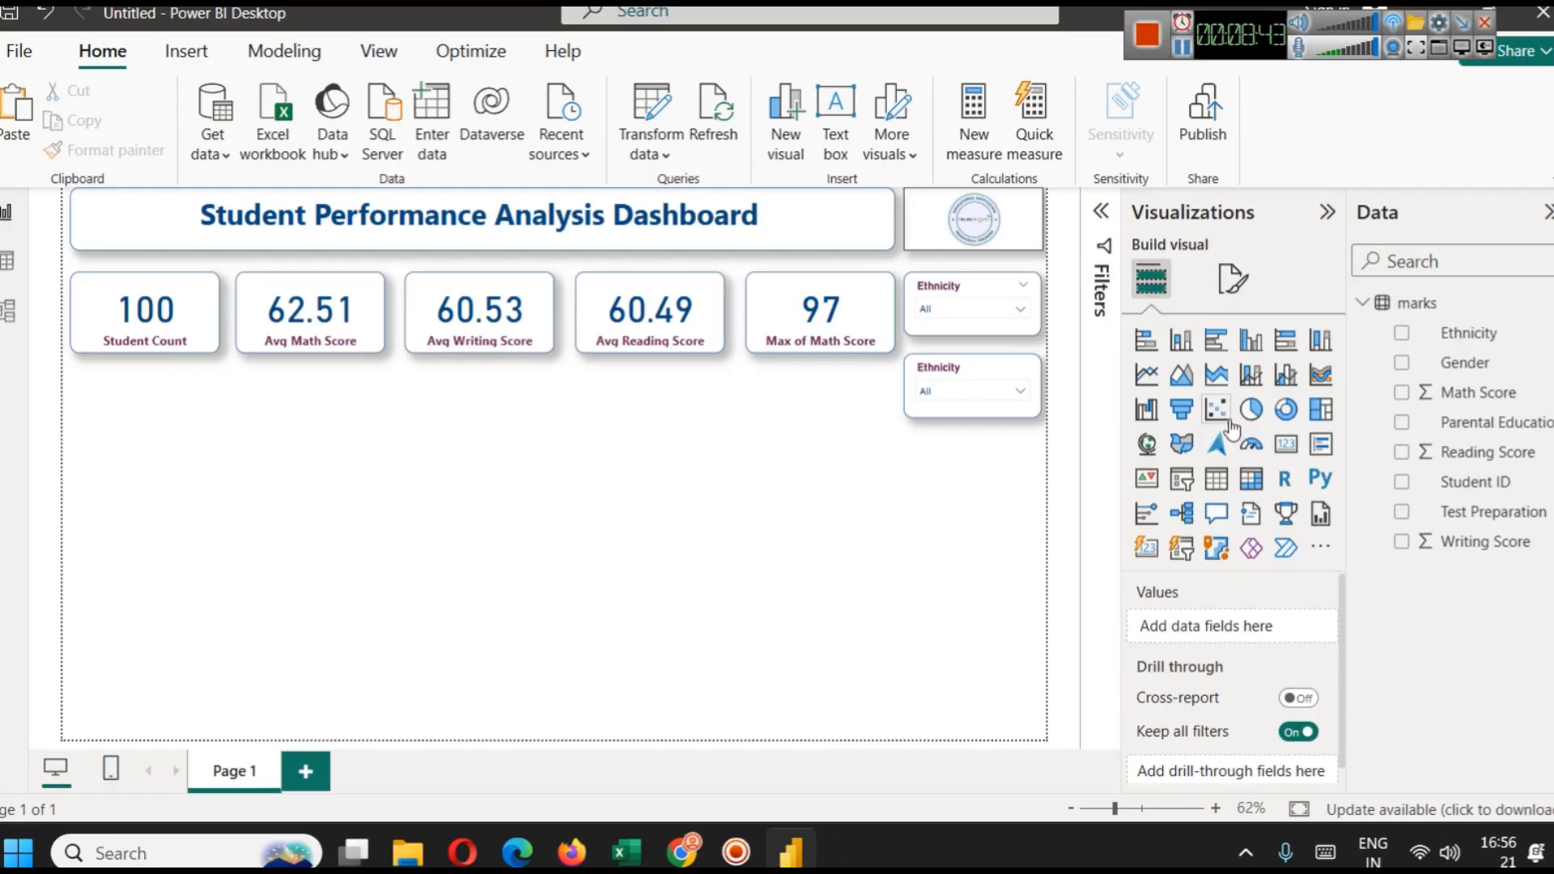
Check the Gender column's values in the marks table and replace the copied slicer's field with Gender.
left_click(8, 260)
left_click(216, 247)
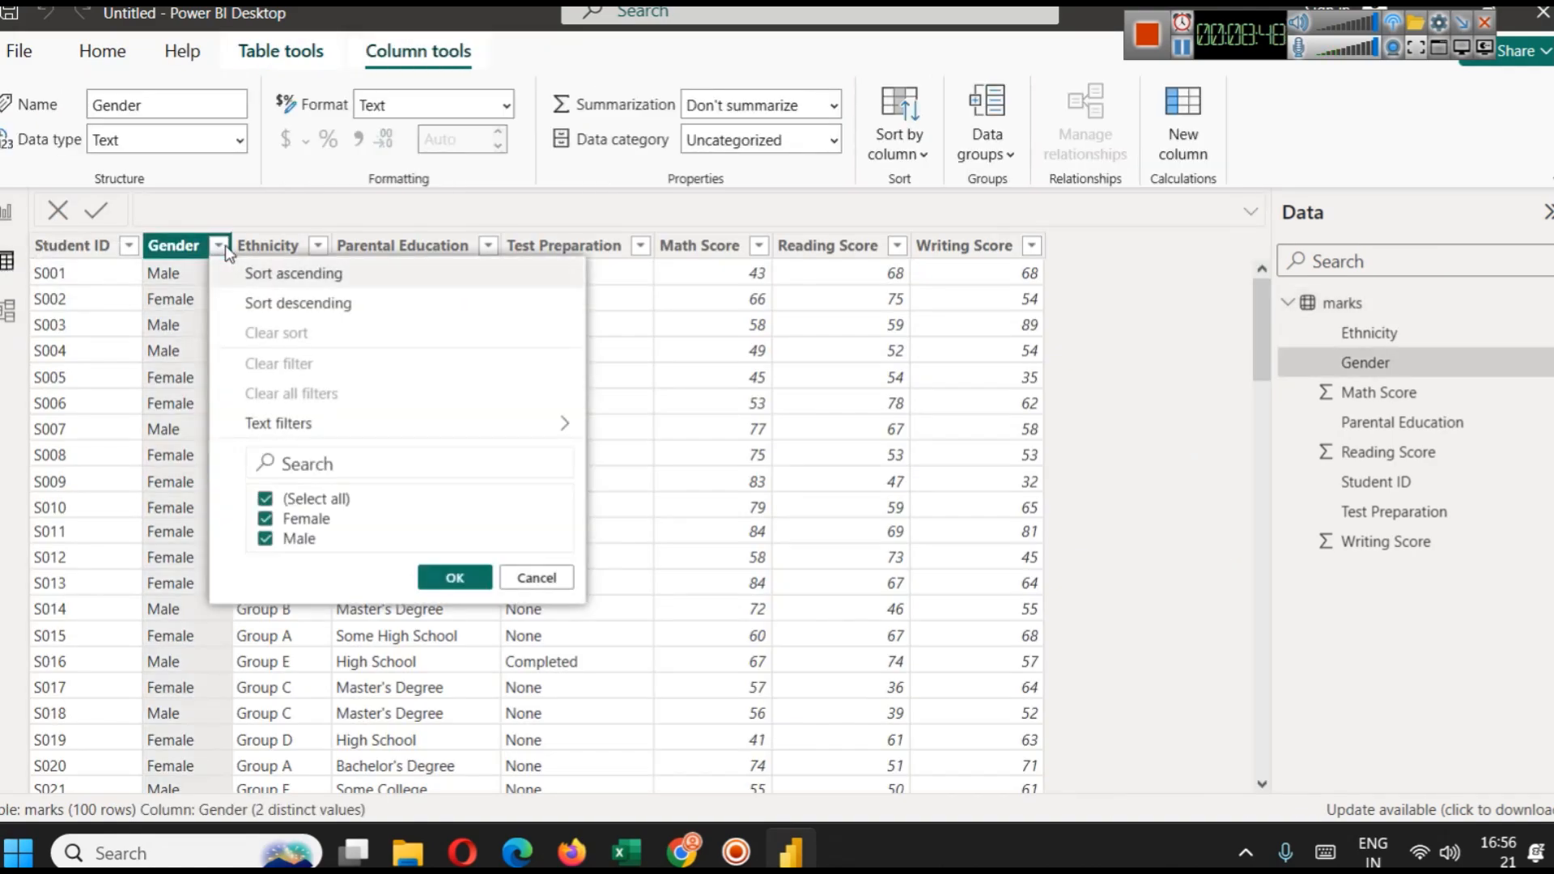
left_click(530, 578)
left_click(12, 209)
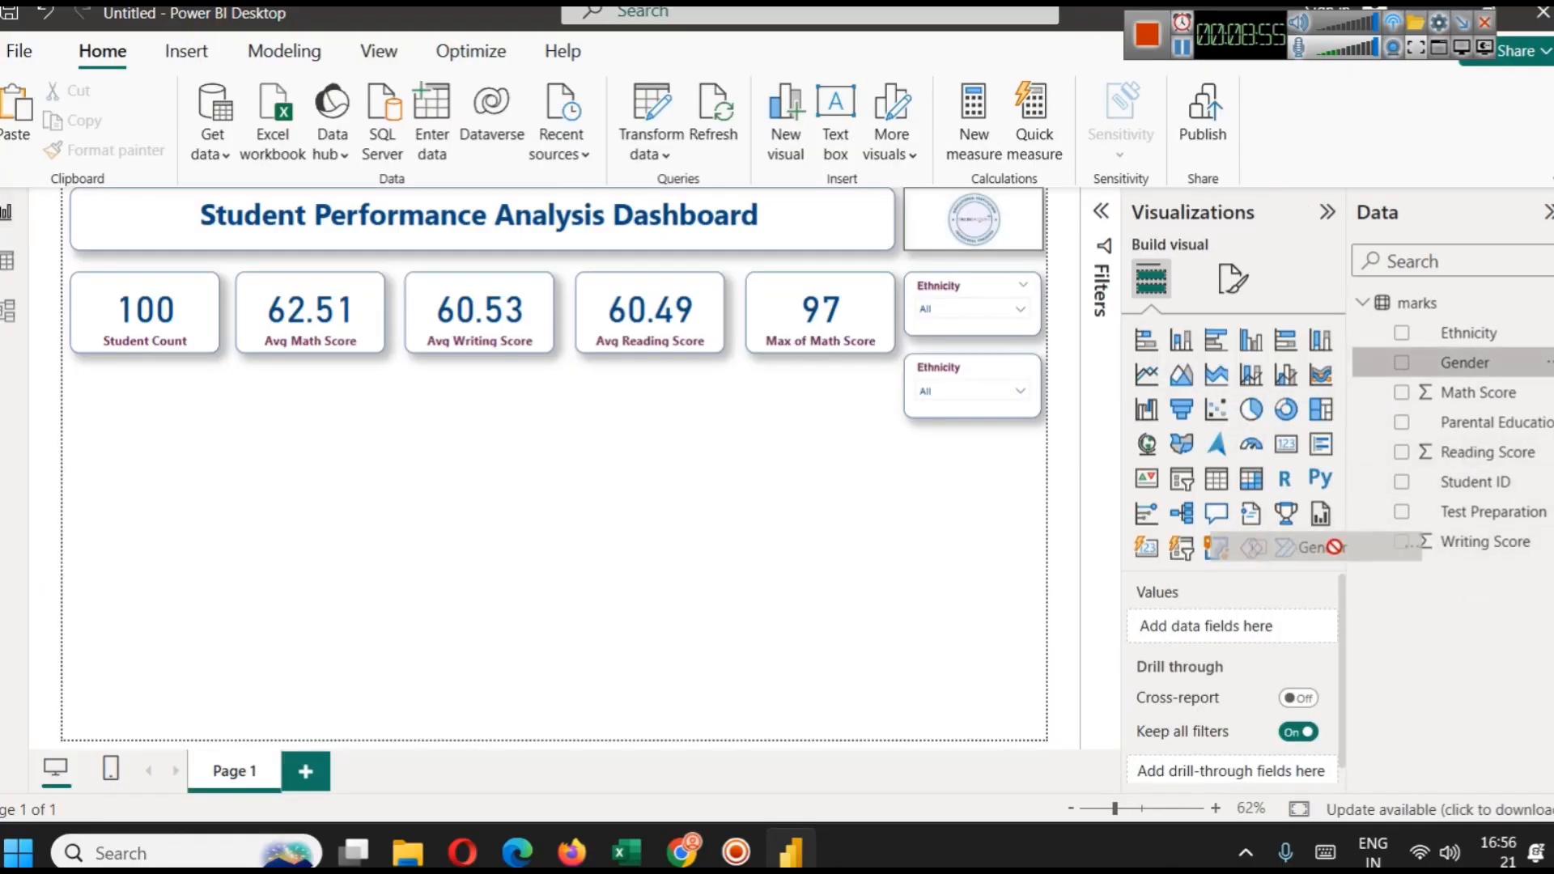
left_click(941, 403)
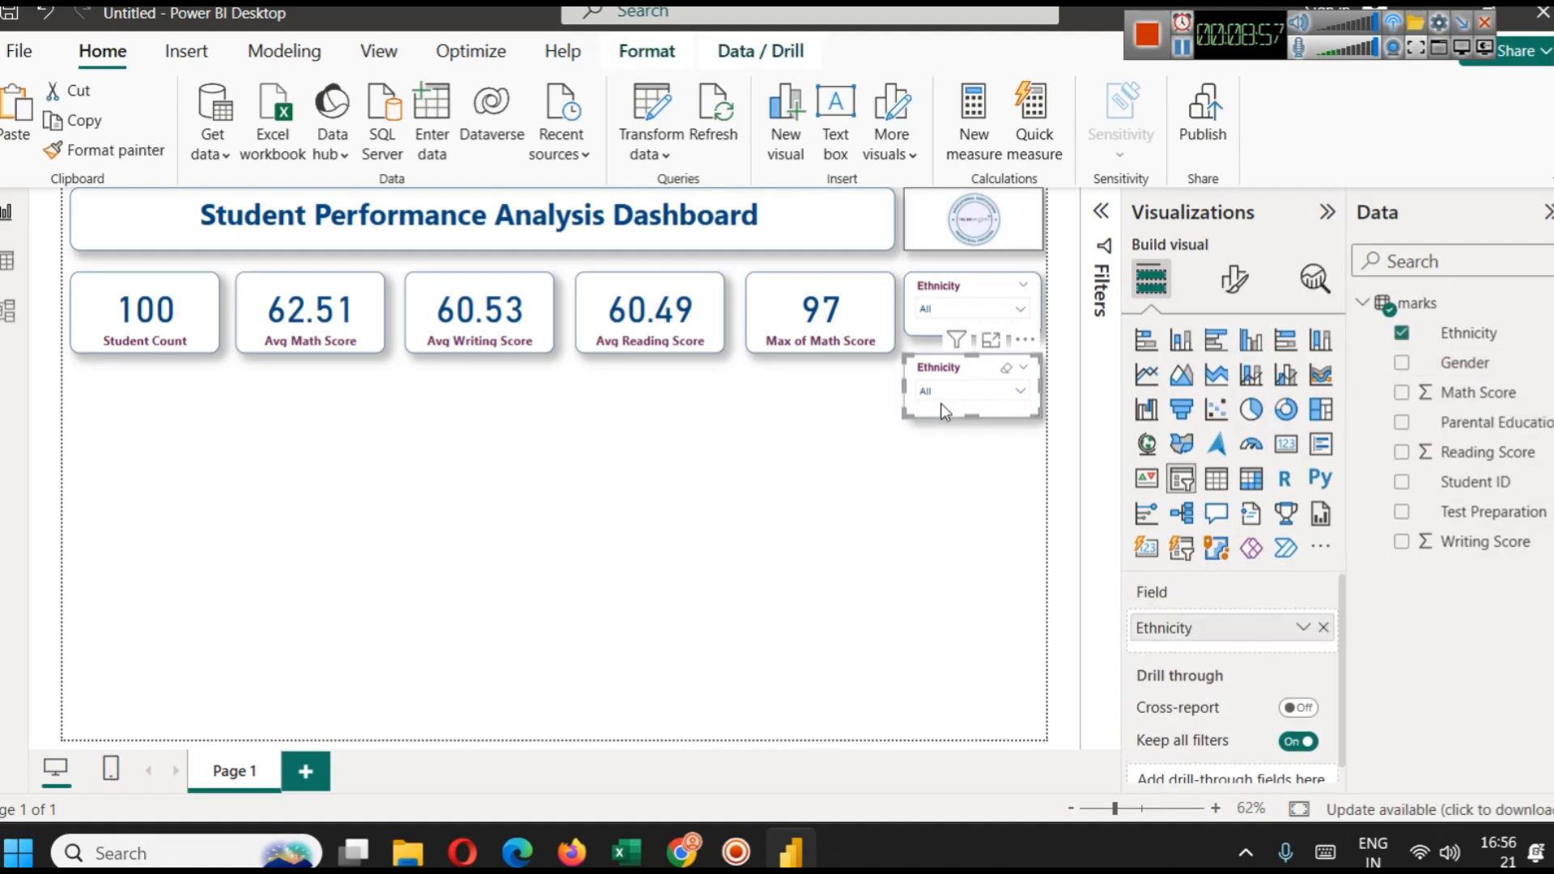
left_click(1328, 636)
left_click_drag(1465, 362, 1235, 628)
Test the Gender slicer by switching the cards between Female and Male.
left_click(959, 388)
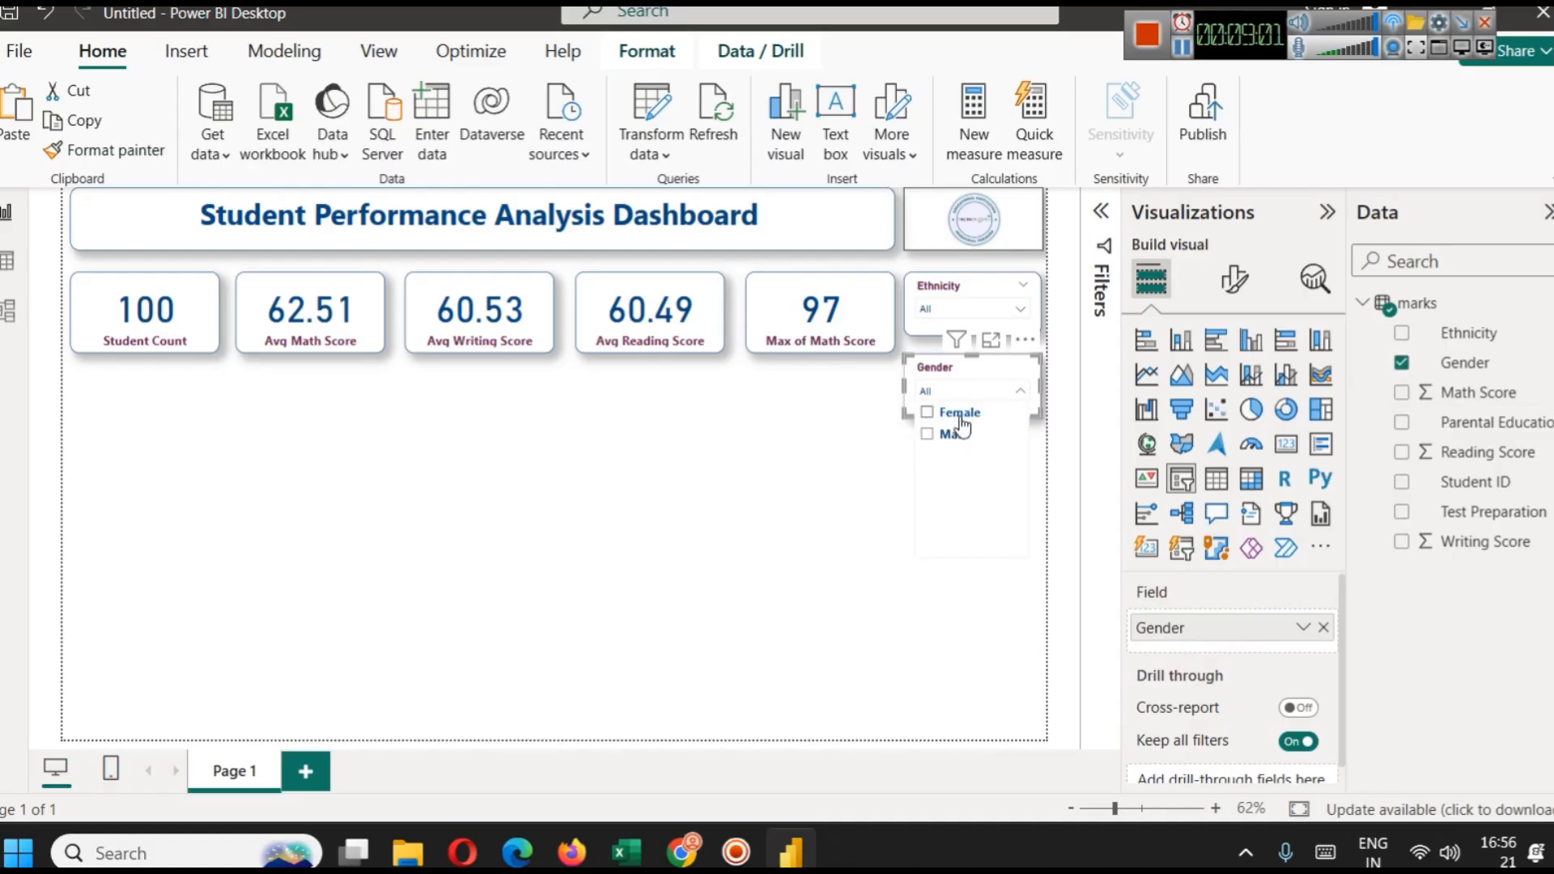
left_click(960, 413)
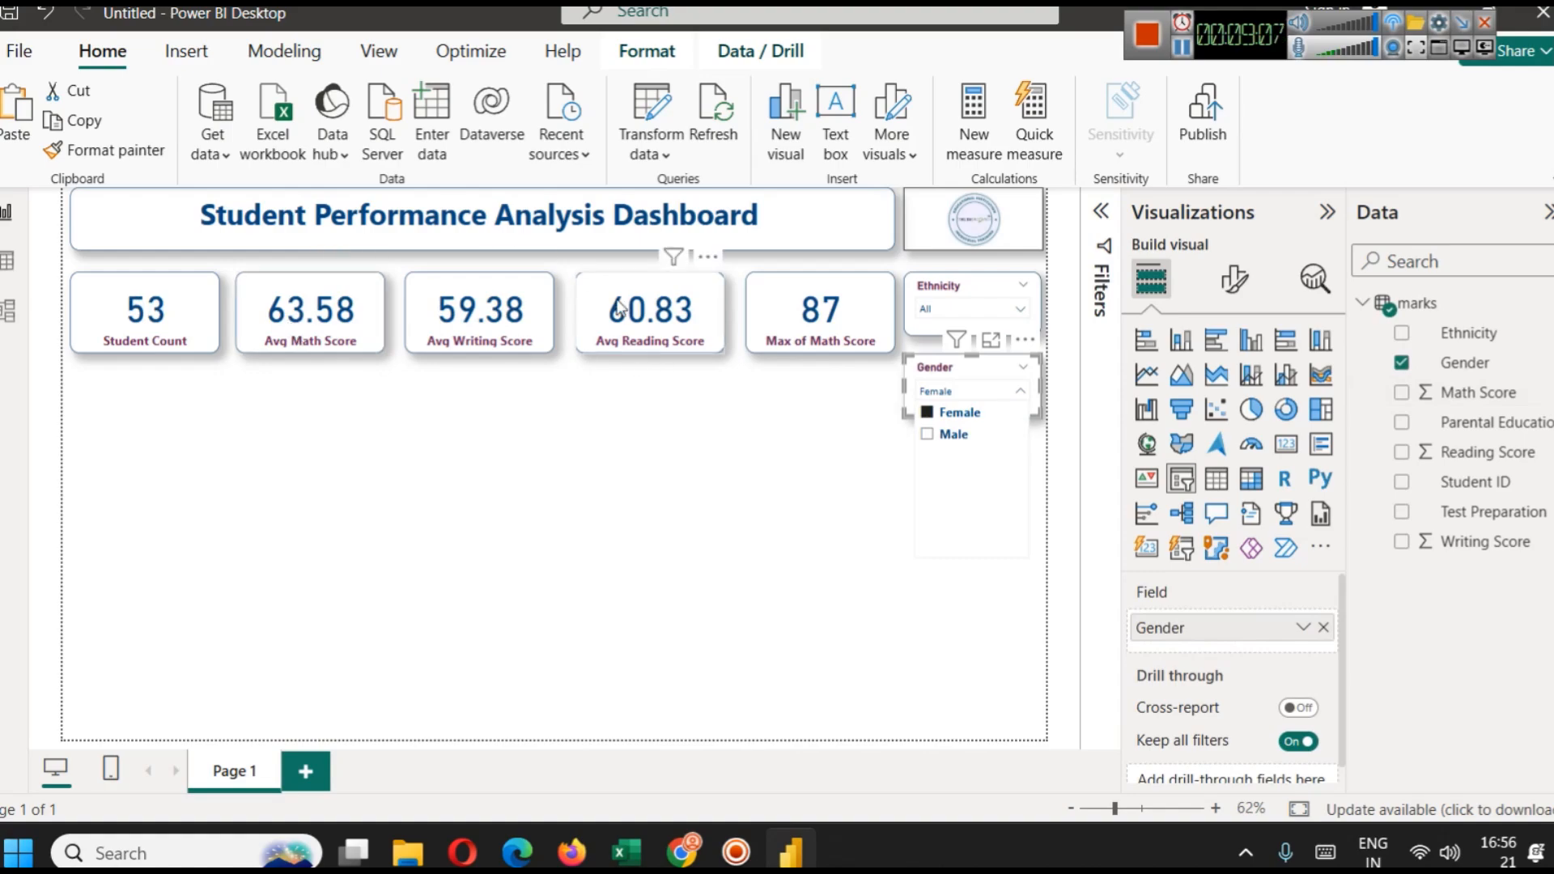
left_click(953, 435)
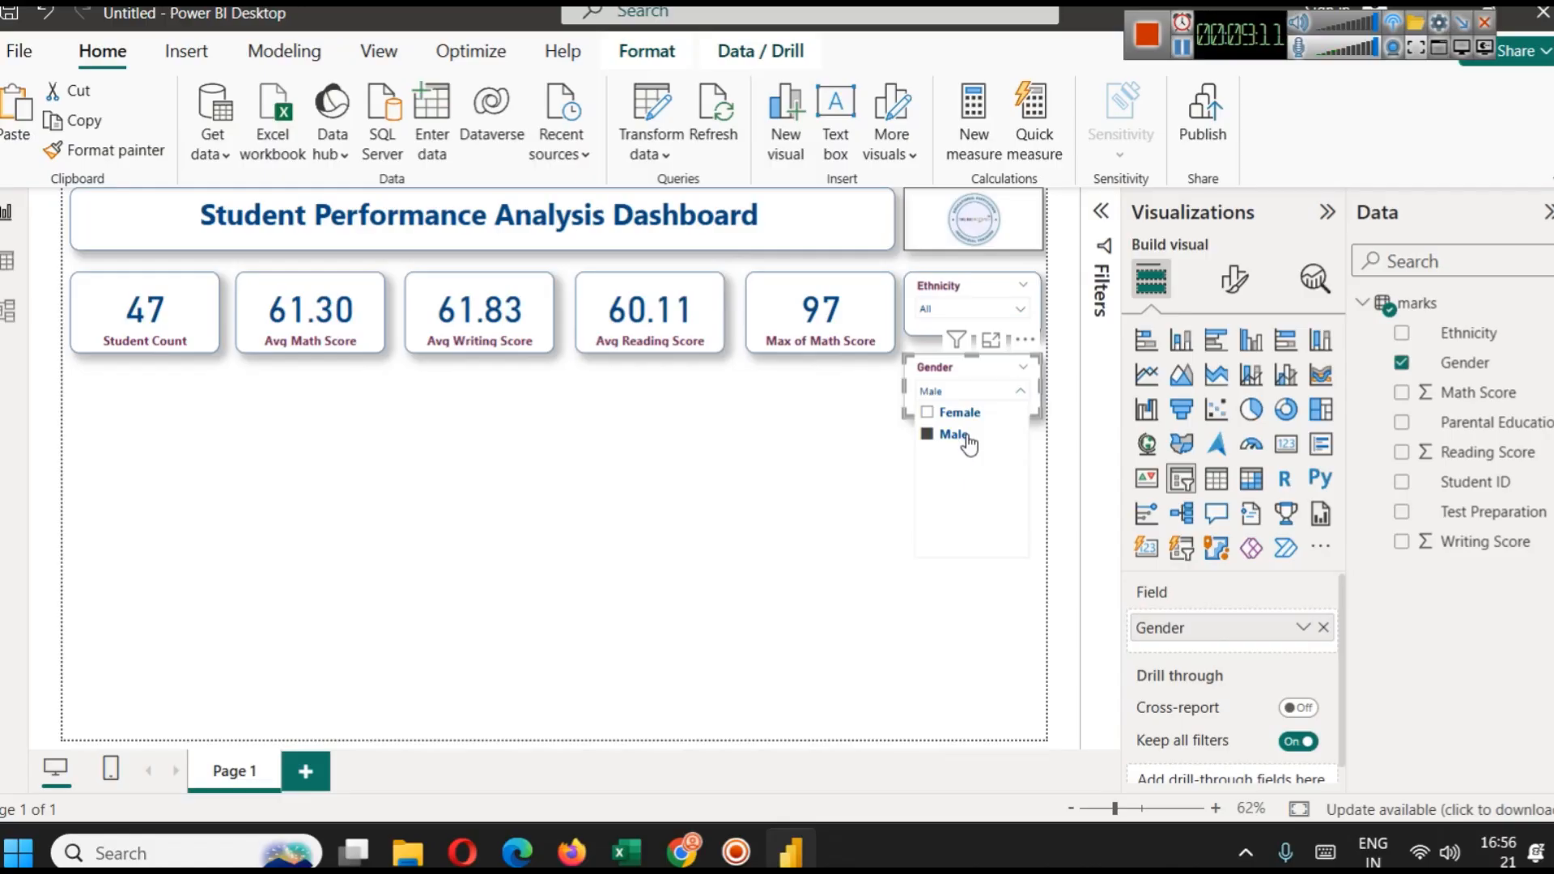
left_click(958, 413)
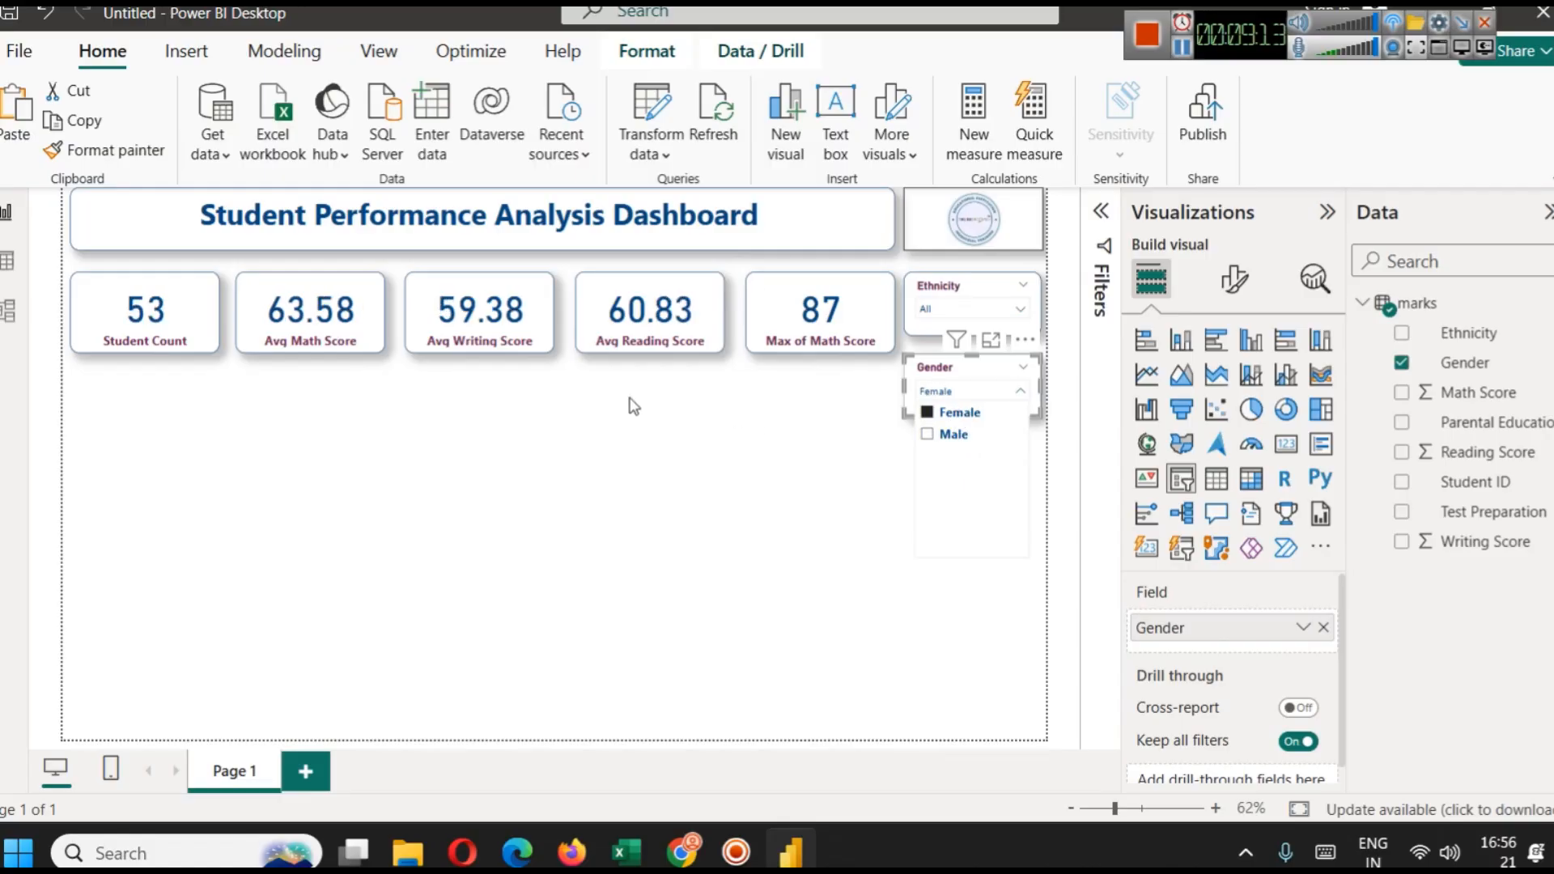
left_click(927, 435)
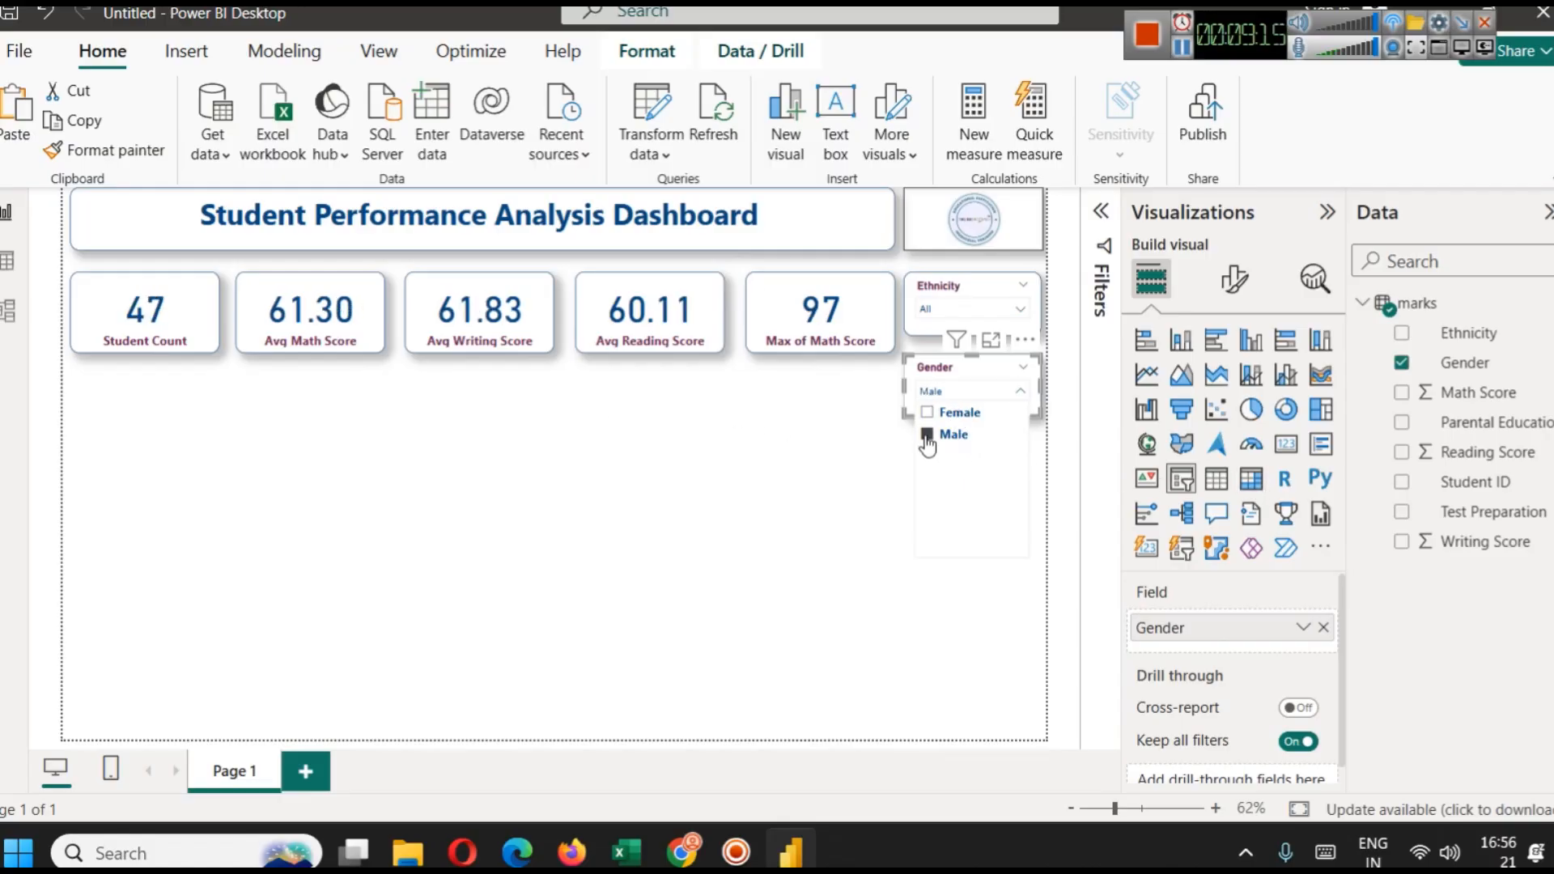
Compare the card values for Female and Male students once more, leaving the Gender slicer on Female.
left_click(957, 412)
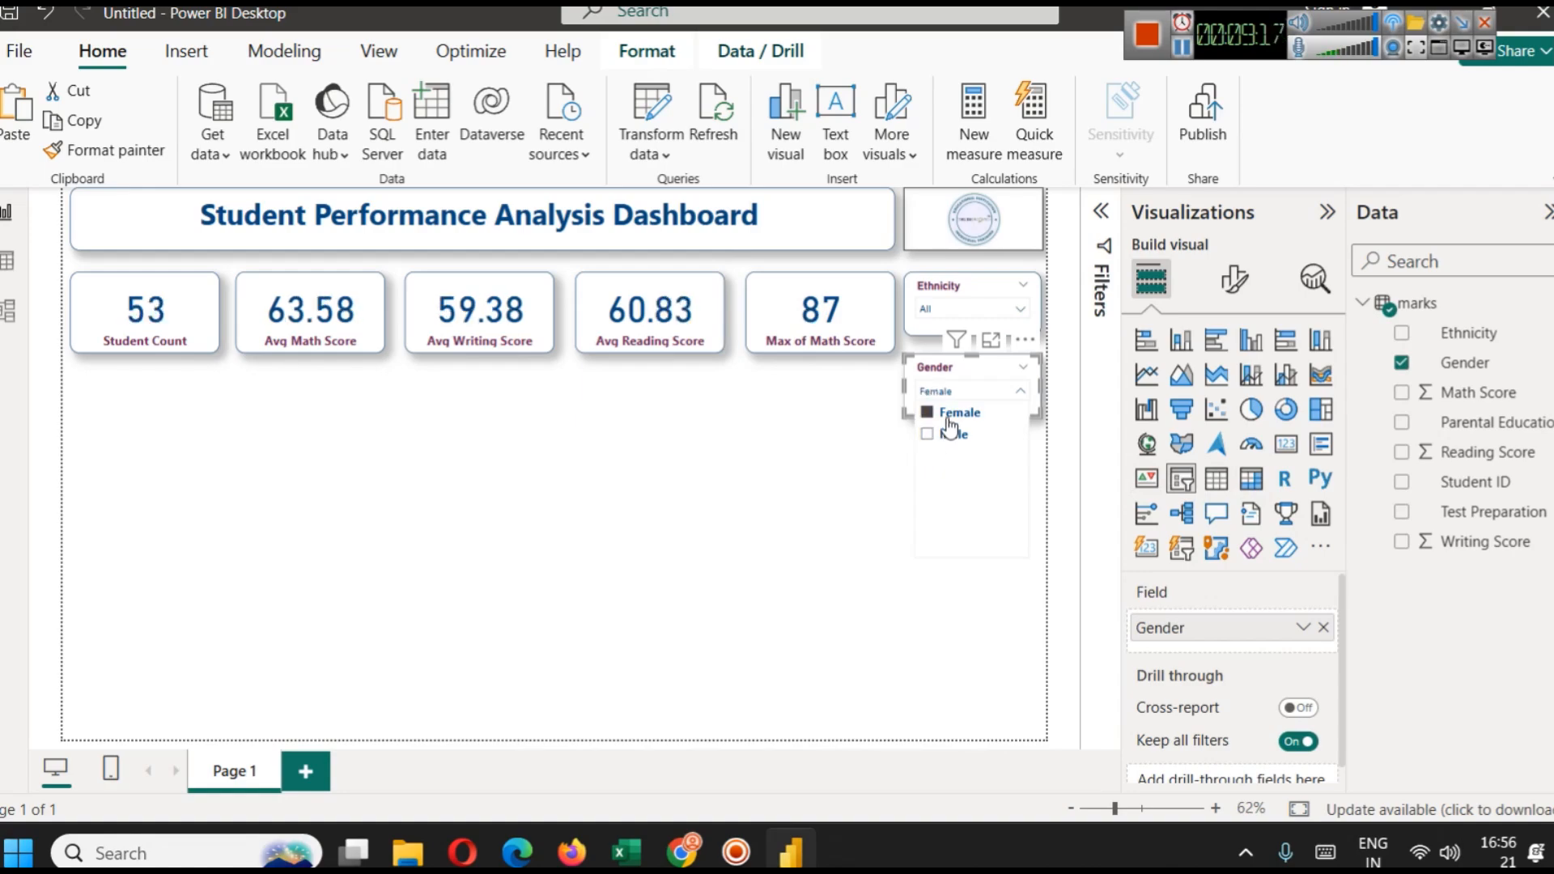
left_click(952, 436)
left_click(957, 413)
left_click(866, 500)
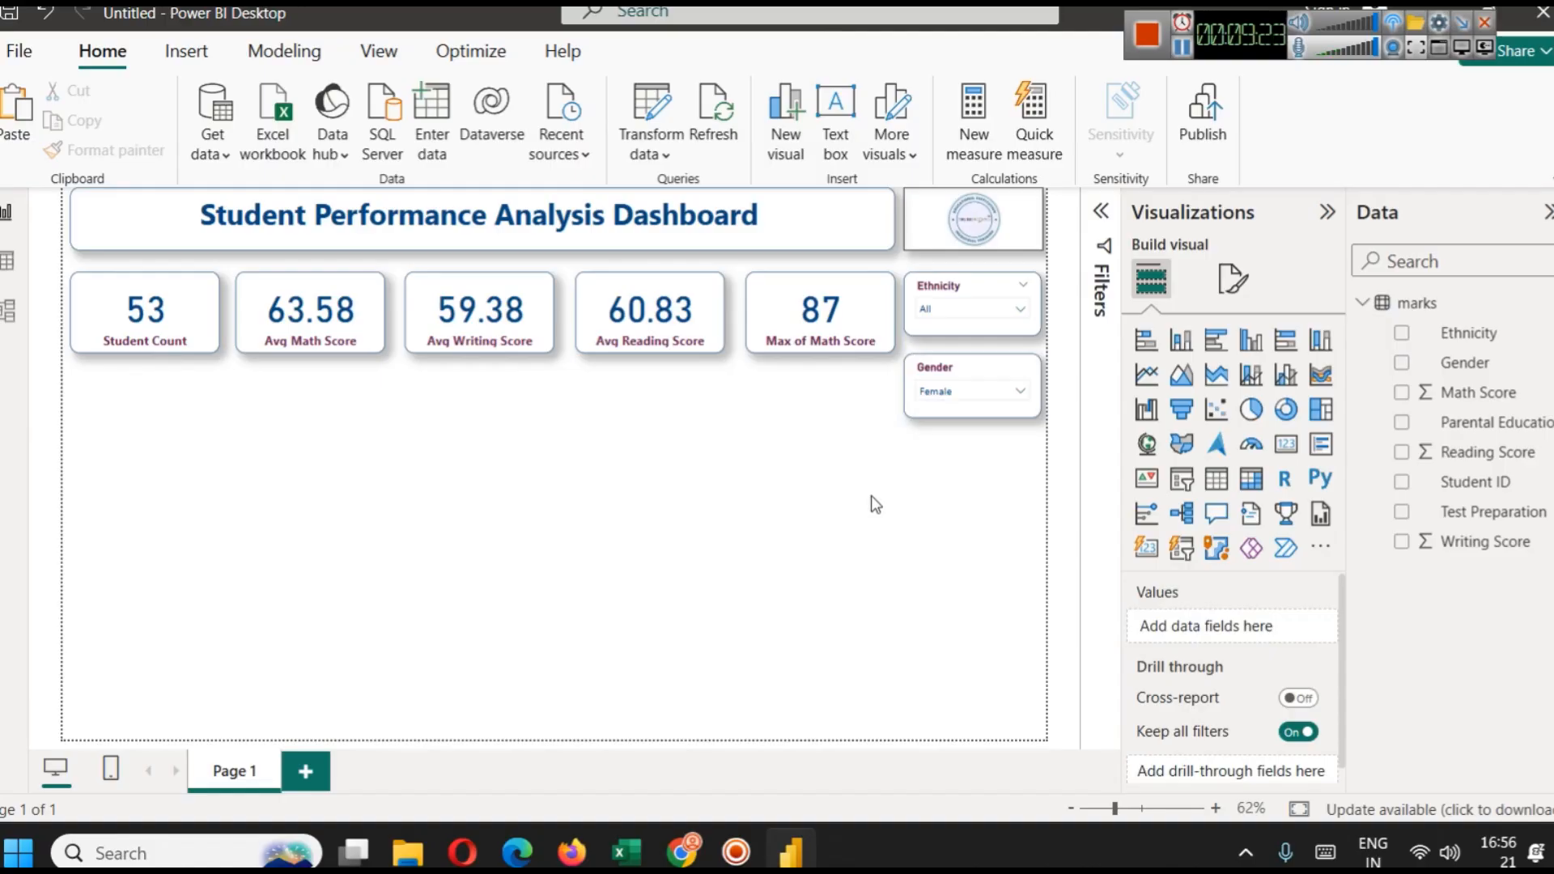
Rename the report page Page 1 as "All Subject Dashboard".
right_click(236, 770)
left_click(289, 752)
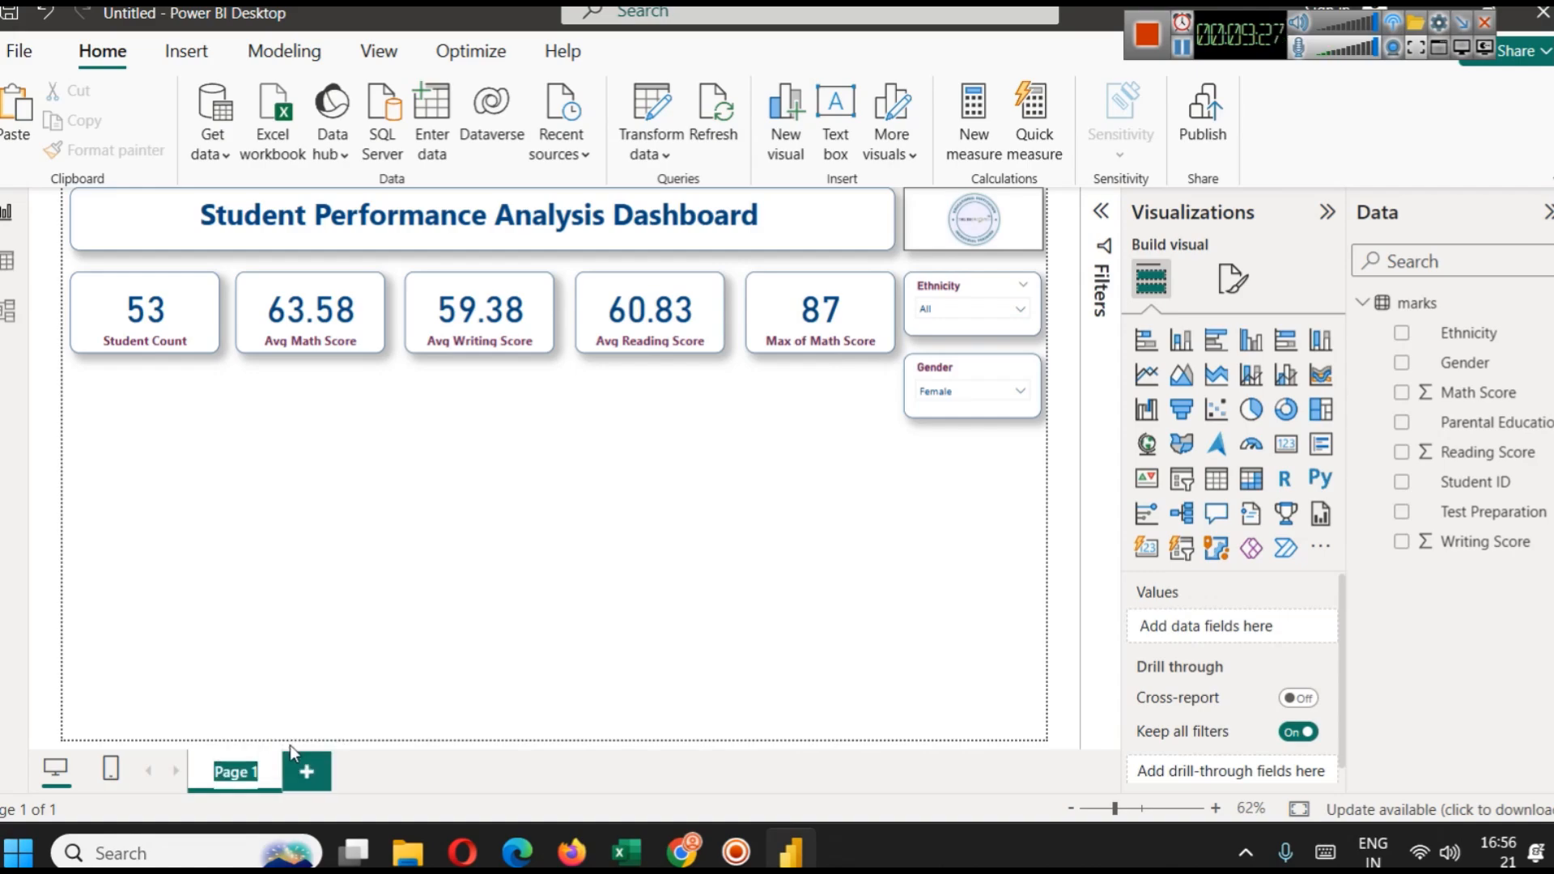
type("All Subject Dasg")
key("BackSpace")
type("hboard")
key("Return")
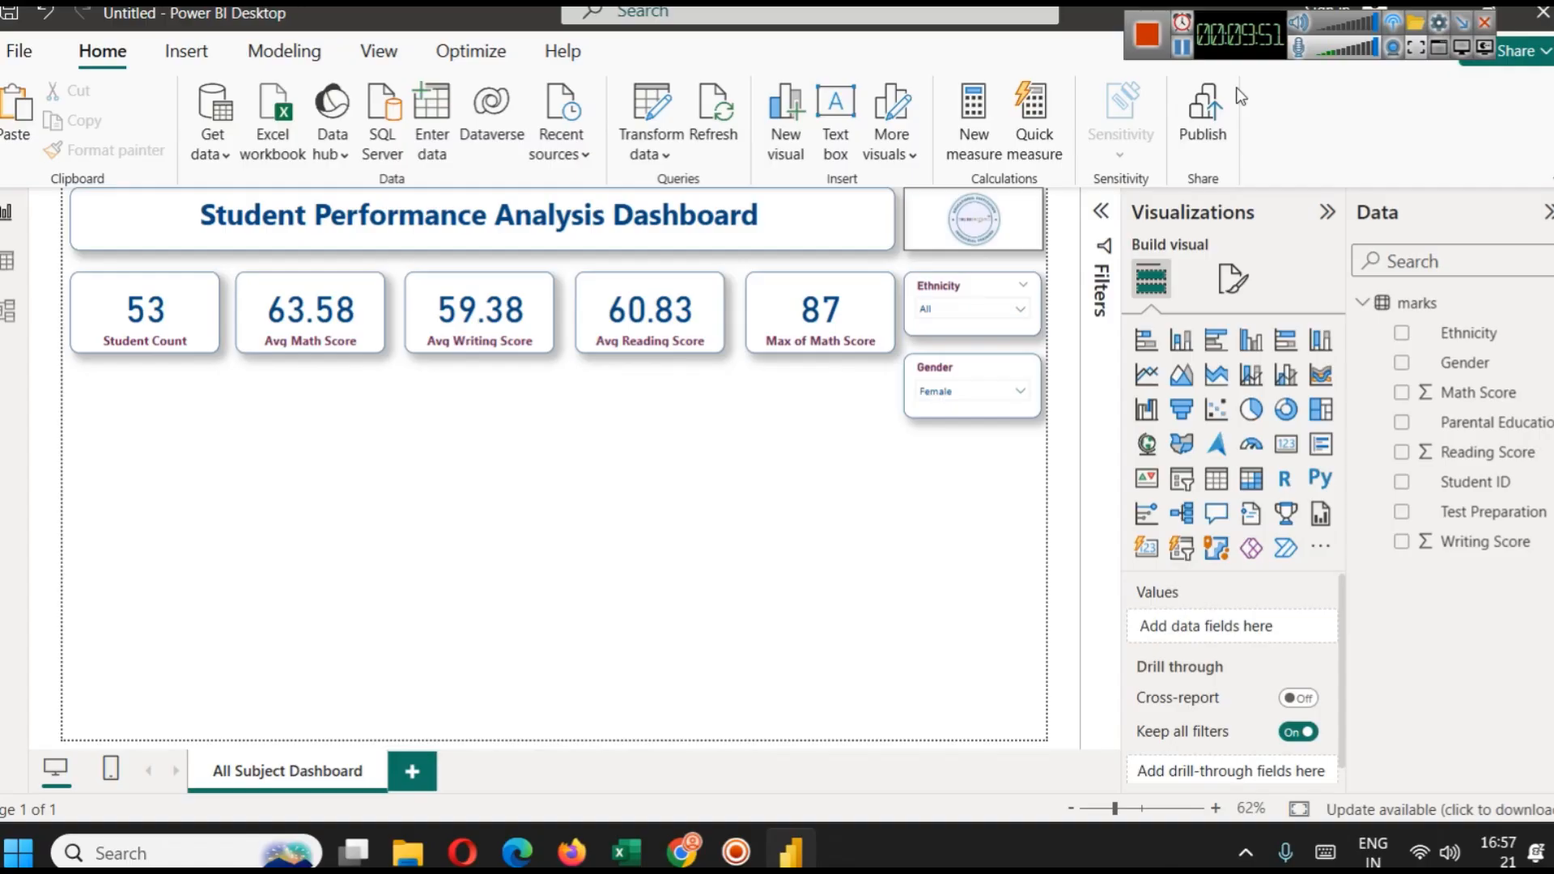
Switch to Notepad and review the parts of the Score Percentage DIVIDE formula.
left_click(1183, 53)
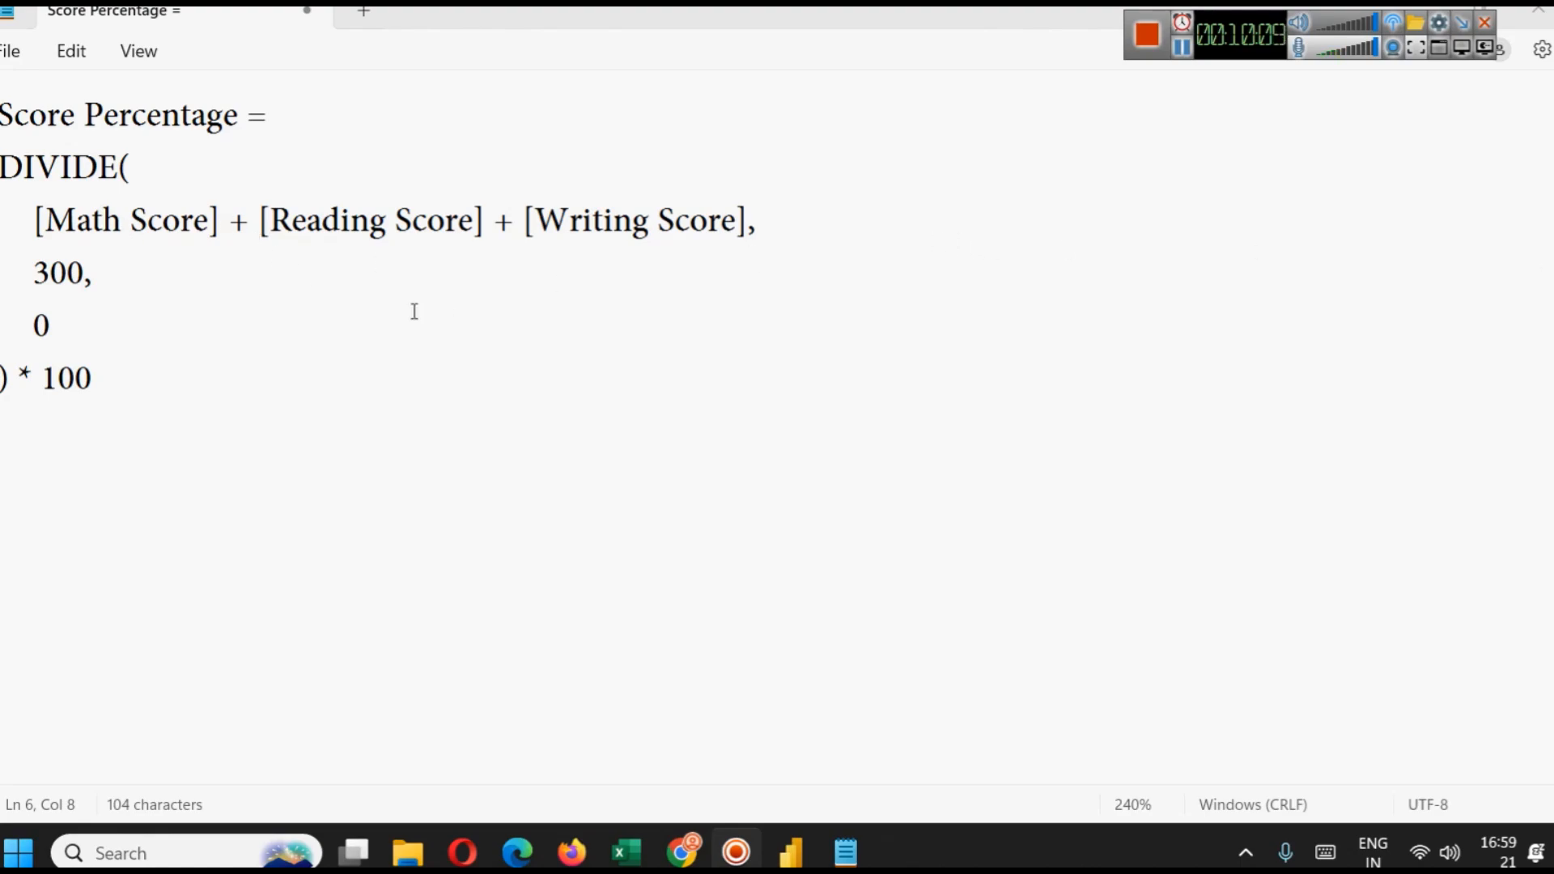
left_click_drag(33, 273, 111, 293)
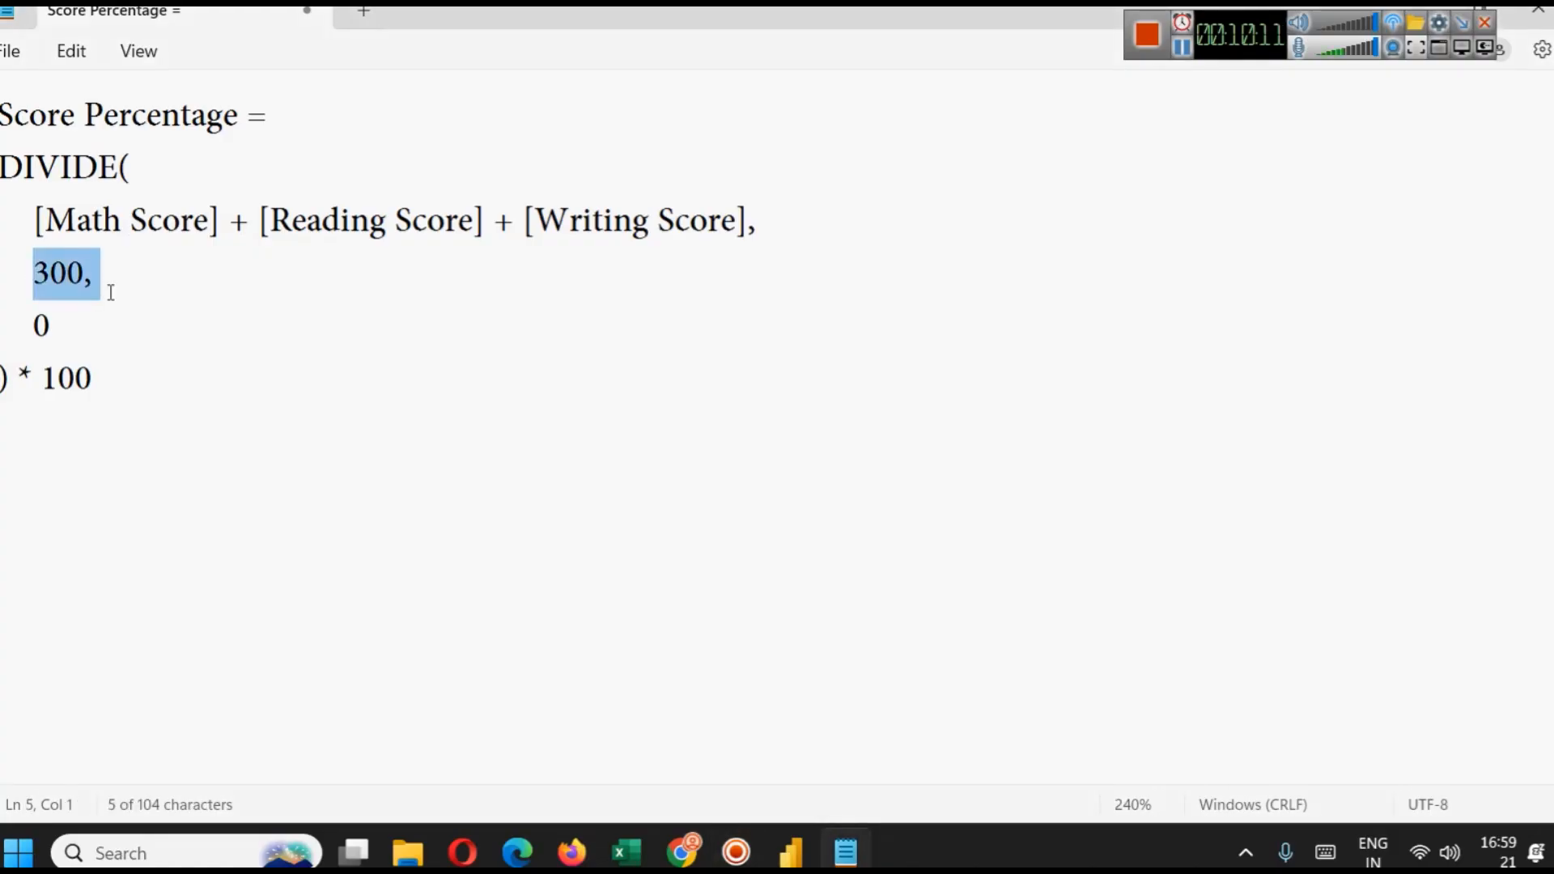
double_click(80, 170)
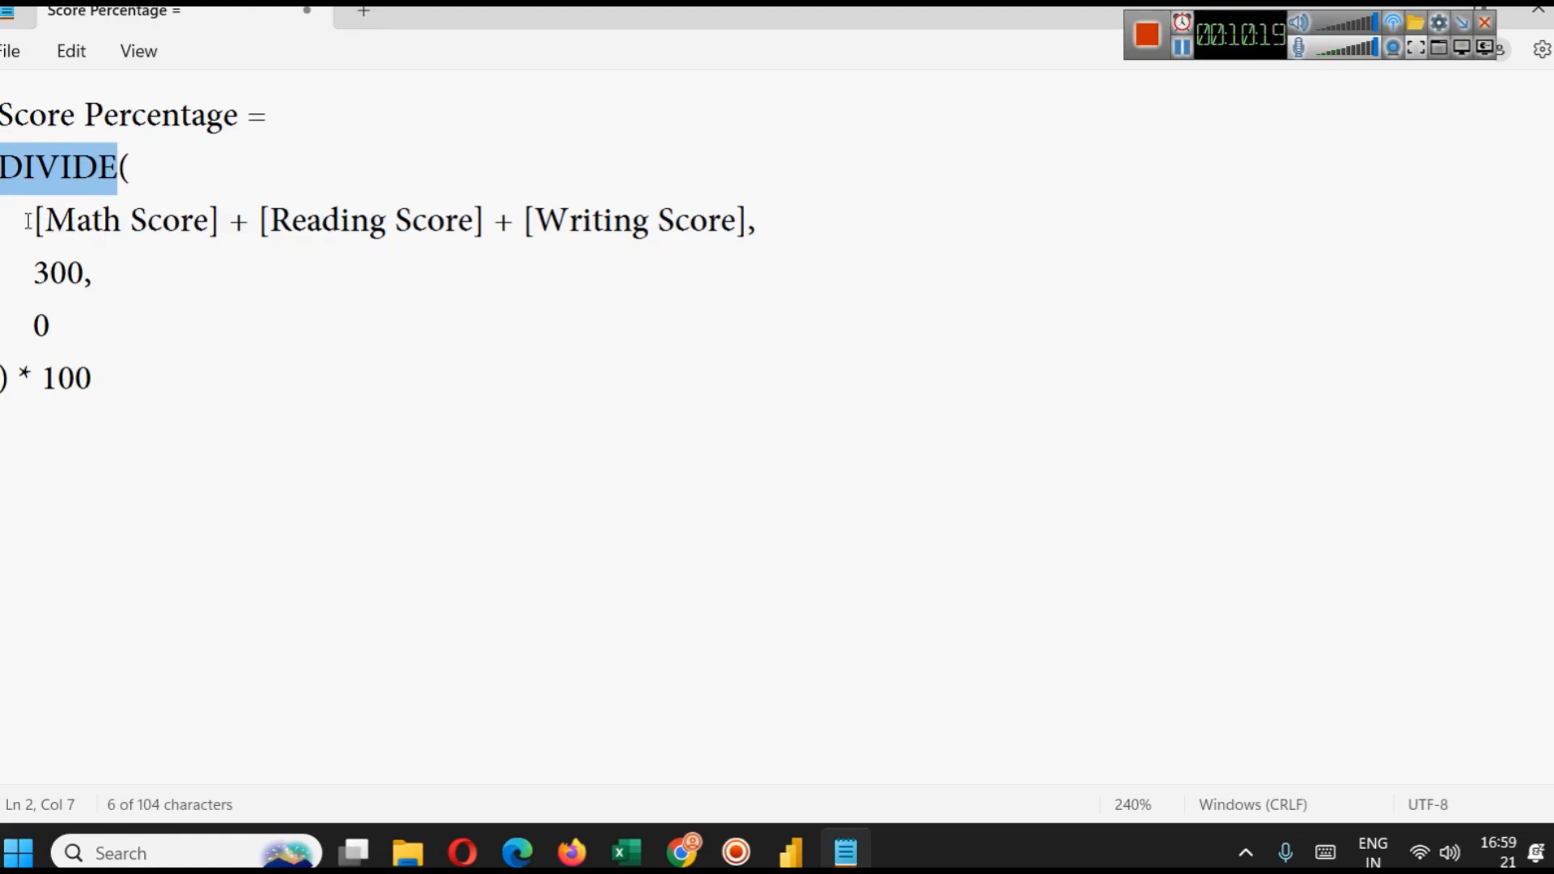
left_click_drag(29, 323, 50, 332)
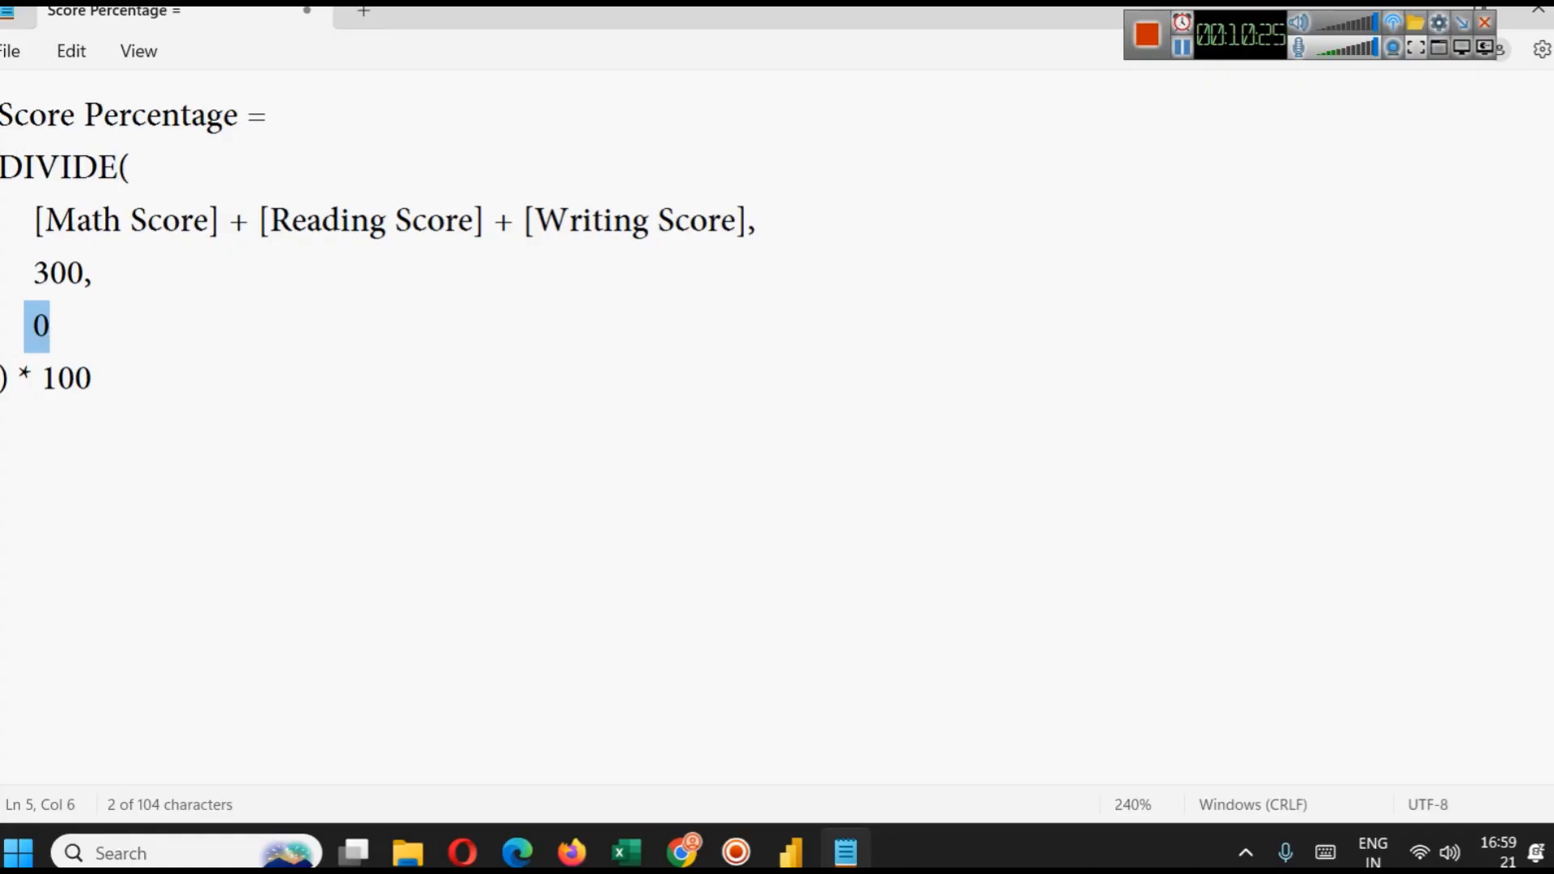
left_click_drag(7, 379, 3, 178)
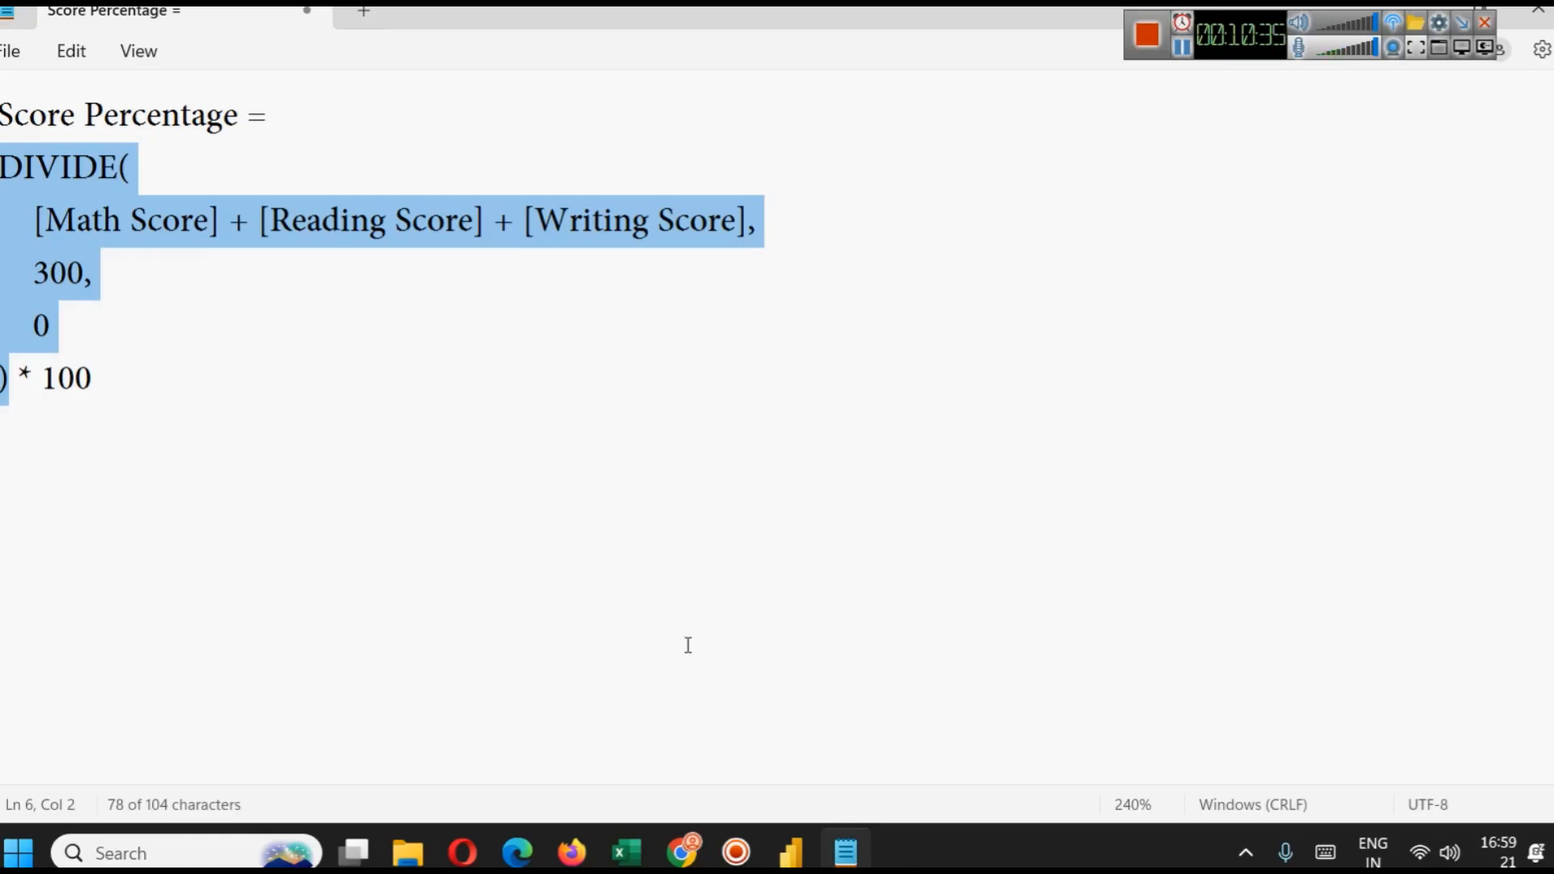
Switch to Power BI and examine the Math, Reading and Writing Score columns in the marks table.
left_click(791, 851)
left_click(5, 267)
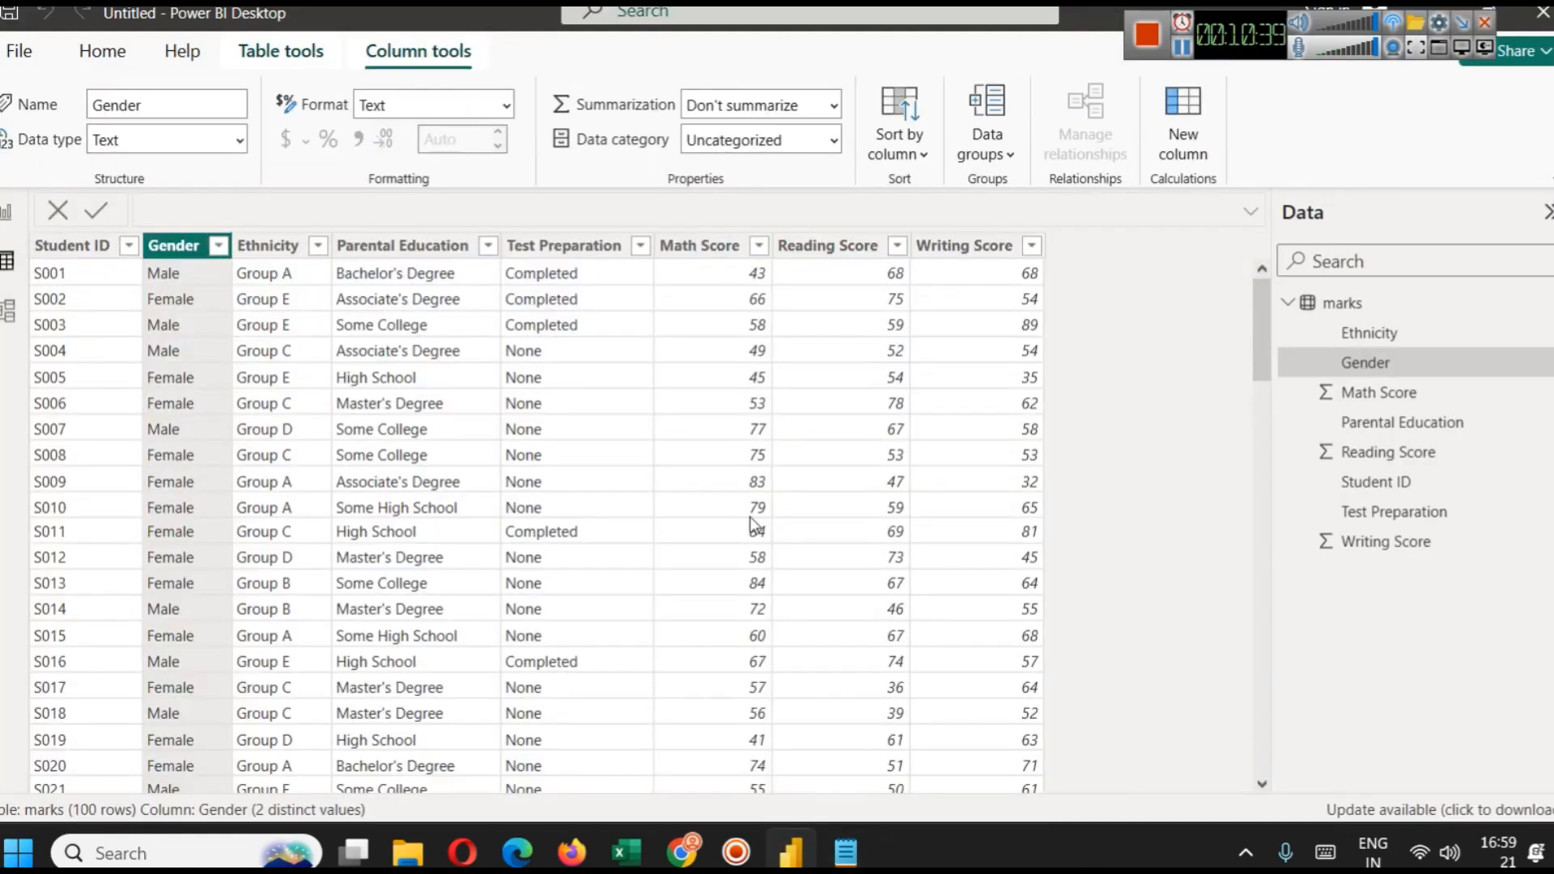
scroll(736, 400, "down", 8)
scroll(735, 400, "up", 8)
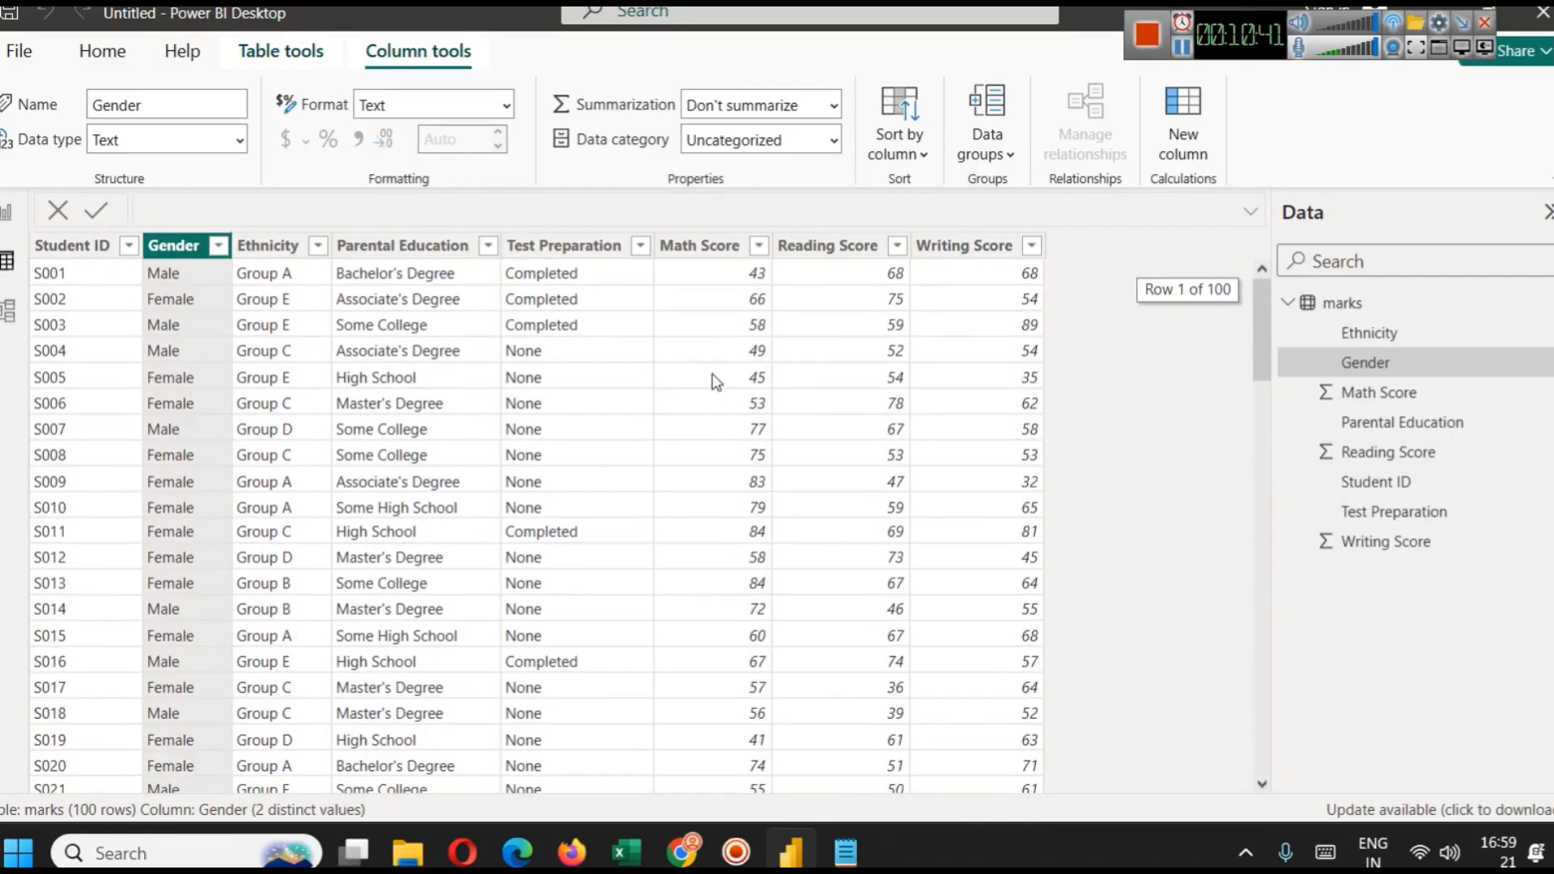
left_click(741, 271)
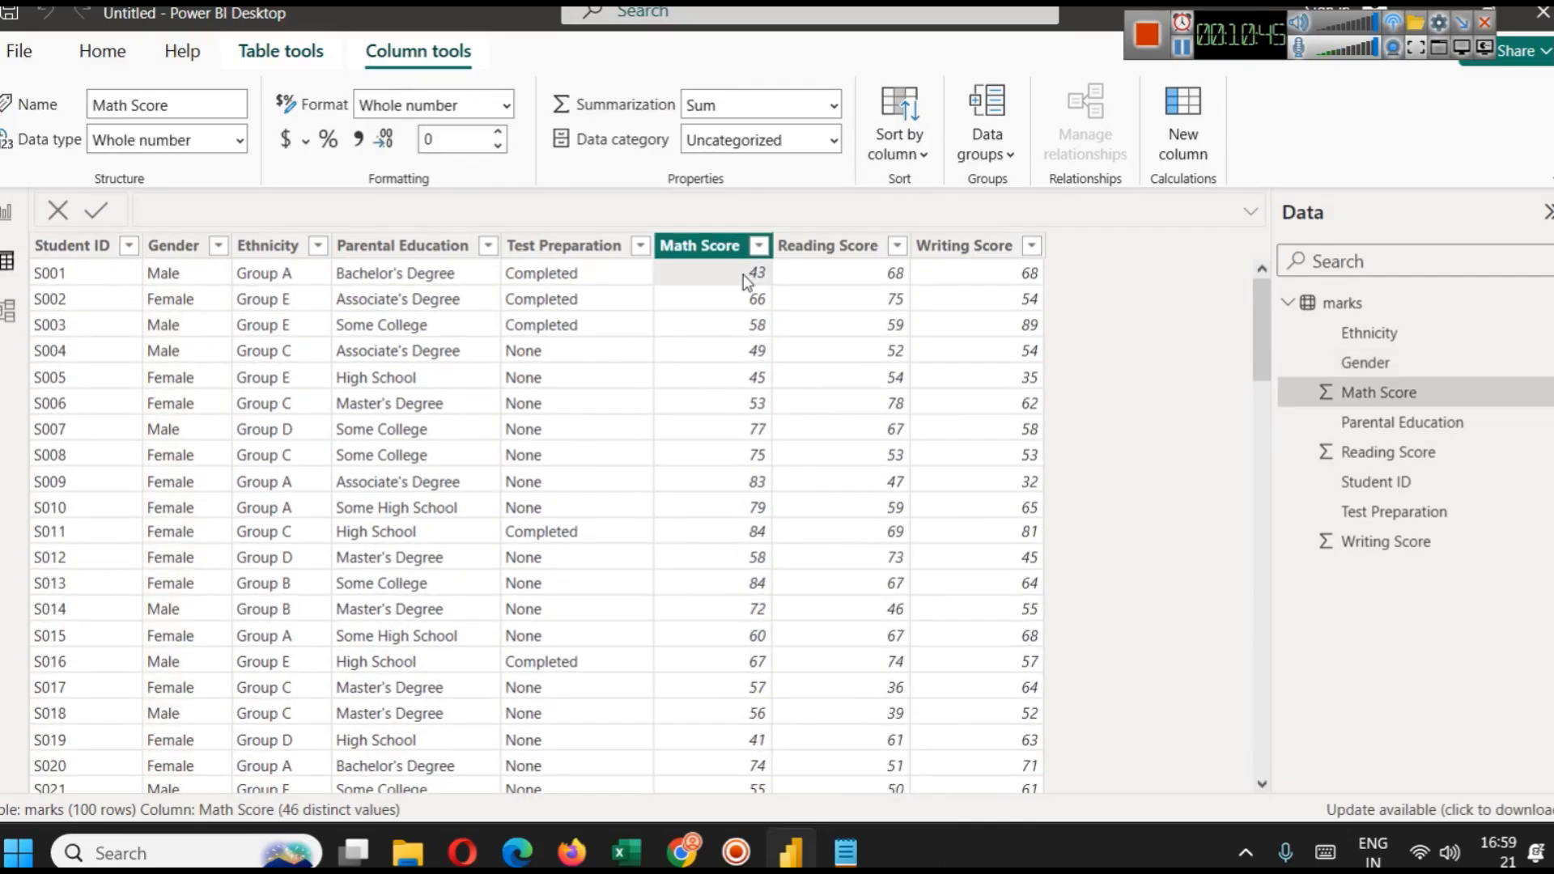
left_click(853, 273)
left_click(1012, 279)
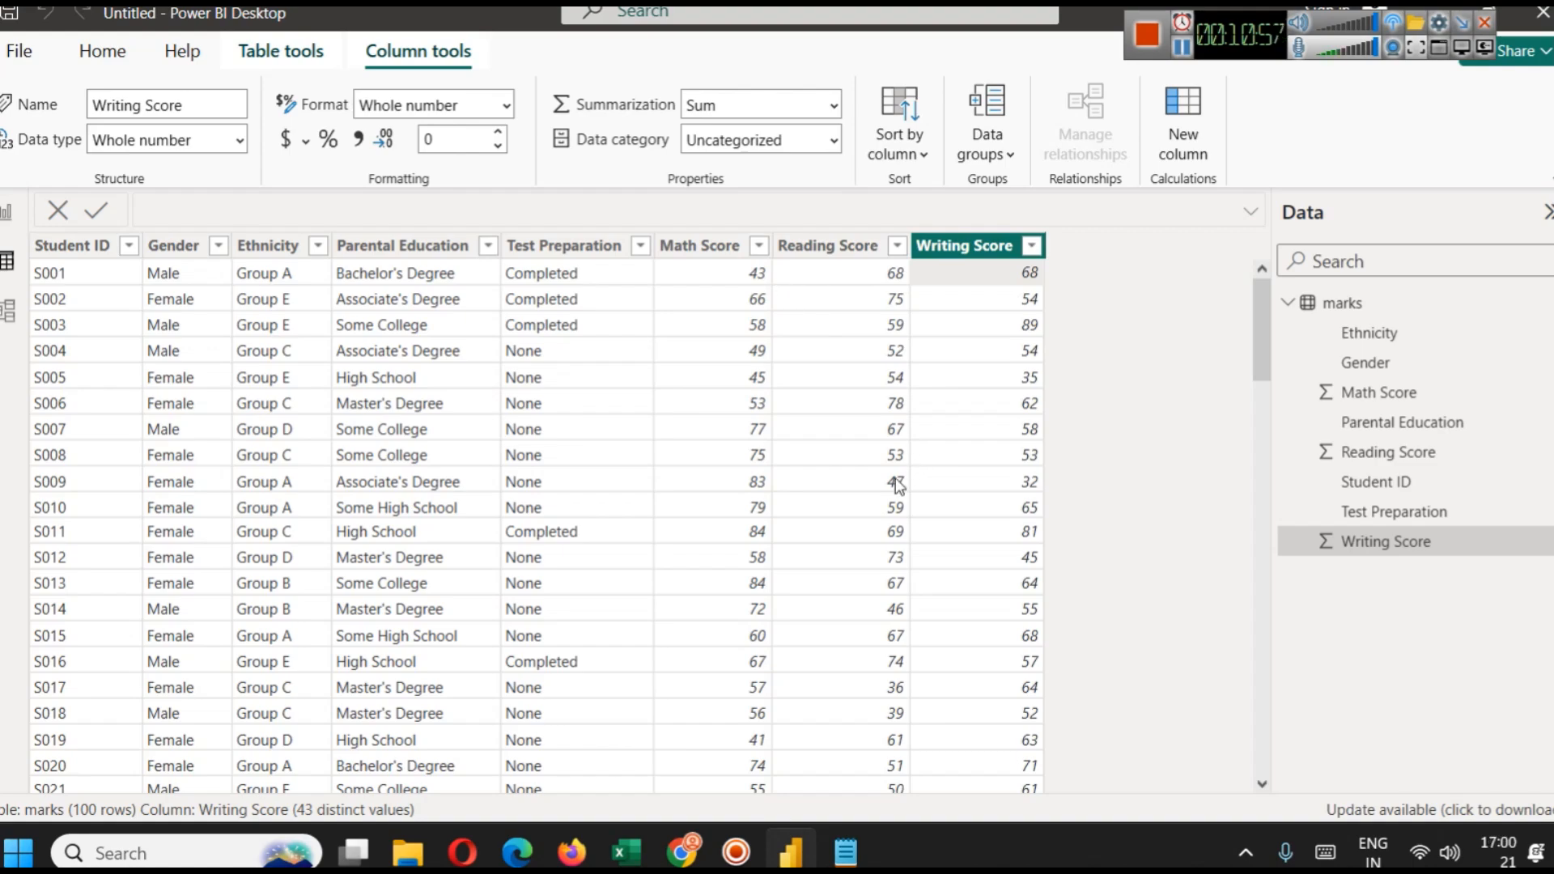
Switch to Notepad and copy the entire Score Percentage formula.
left_click(846, 852)
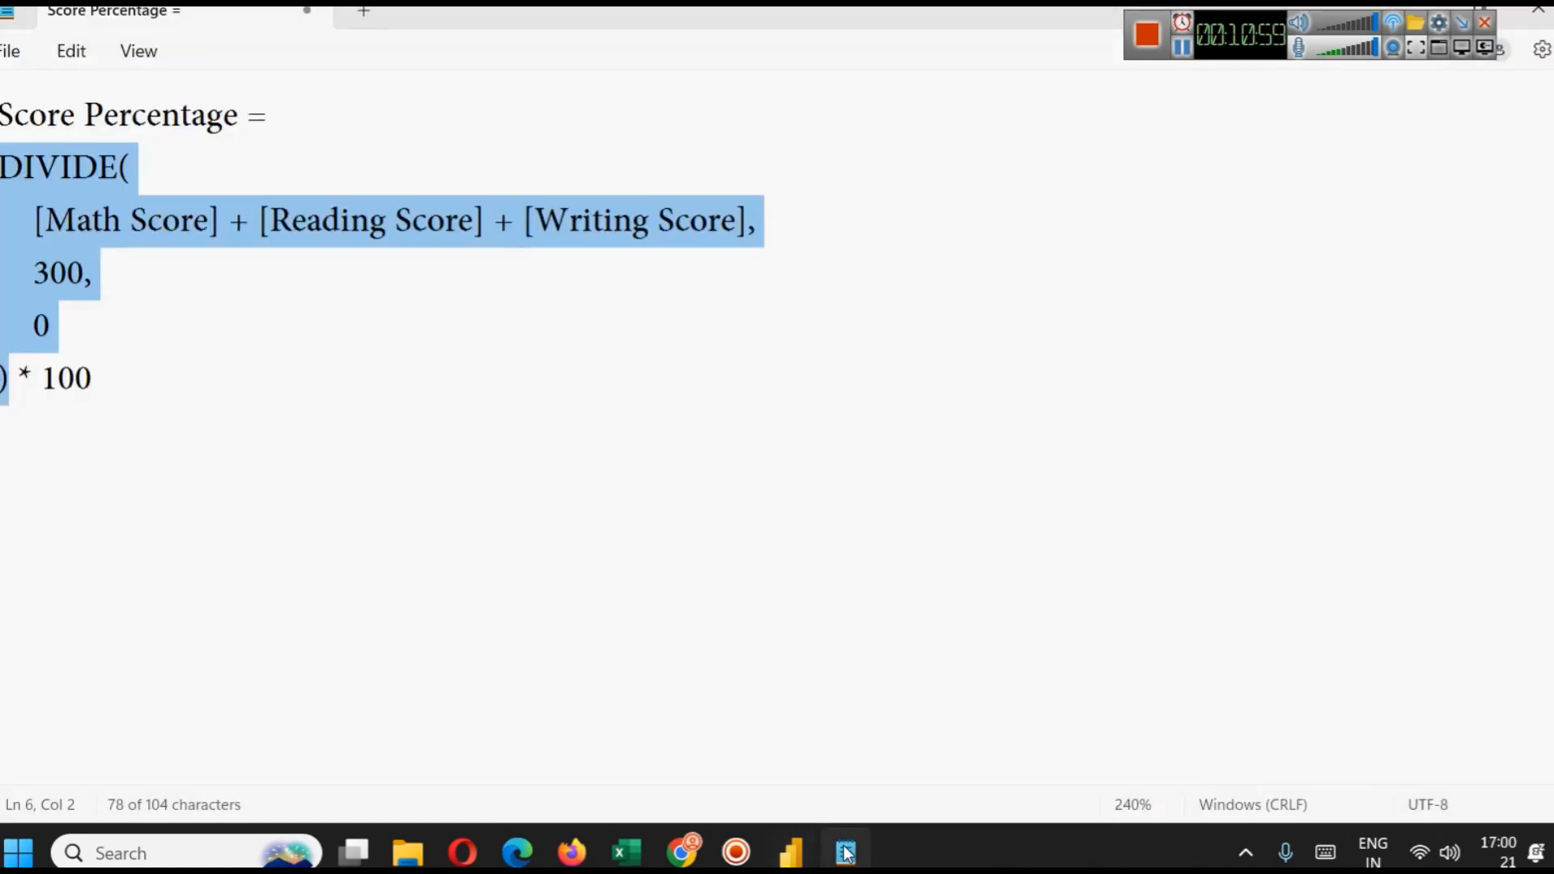
left_click(118, 383)
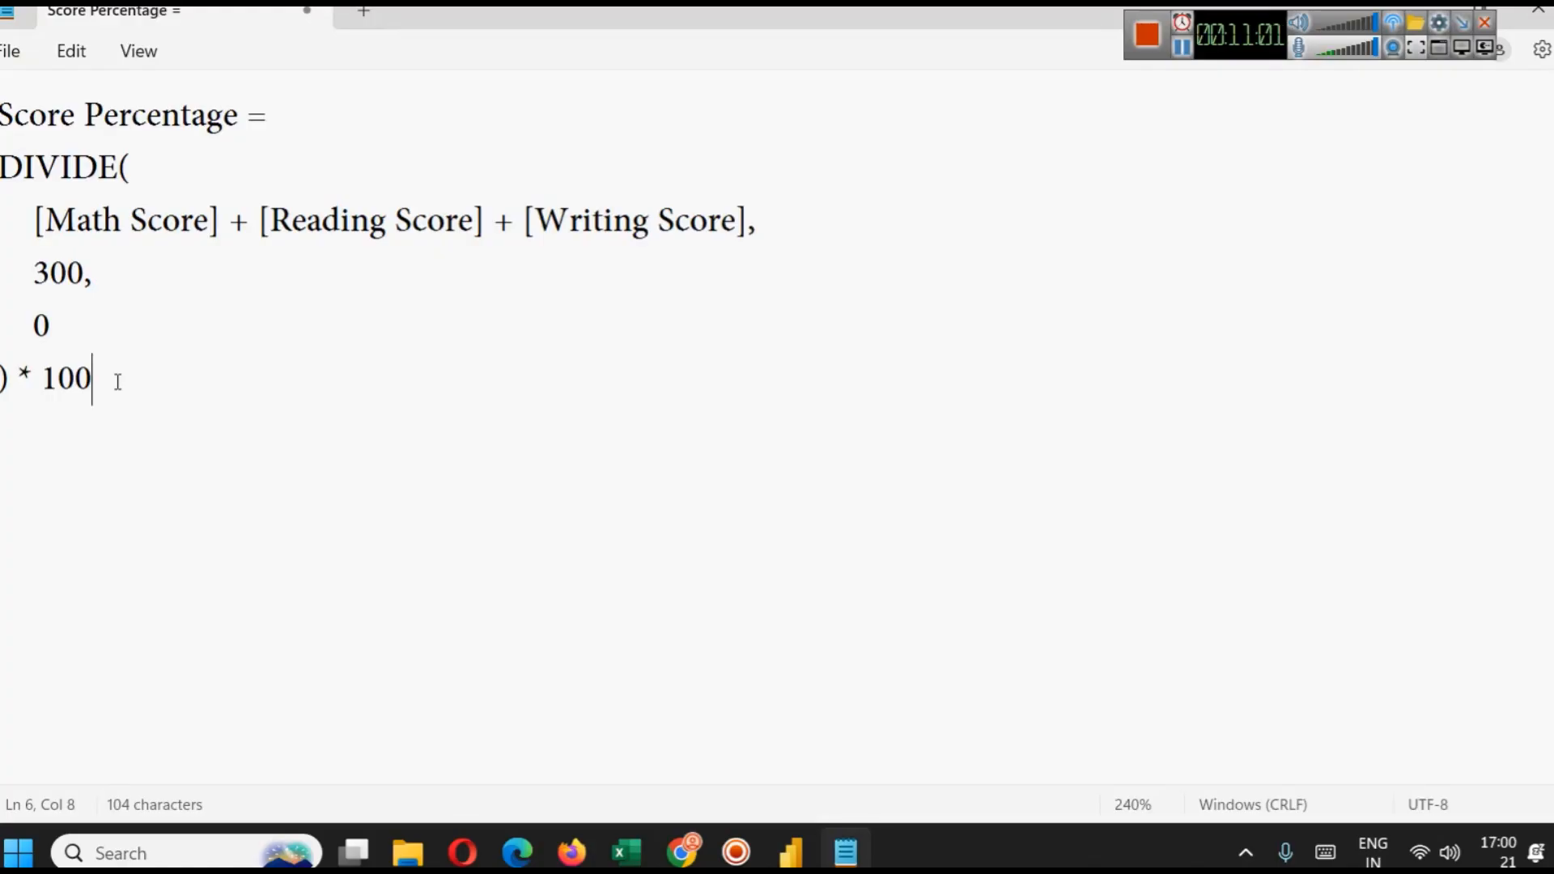
key("ctrl+a")
key("ctrl+c")
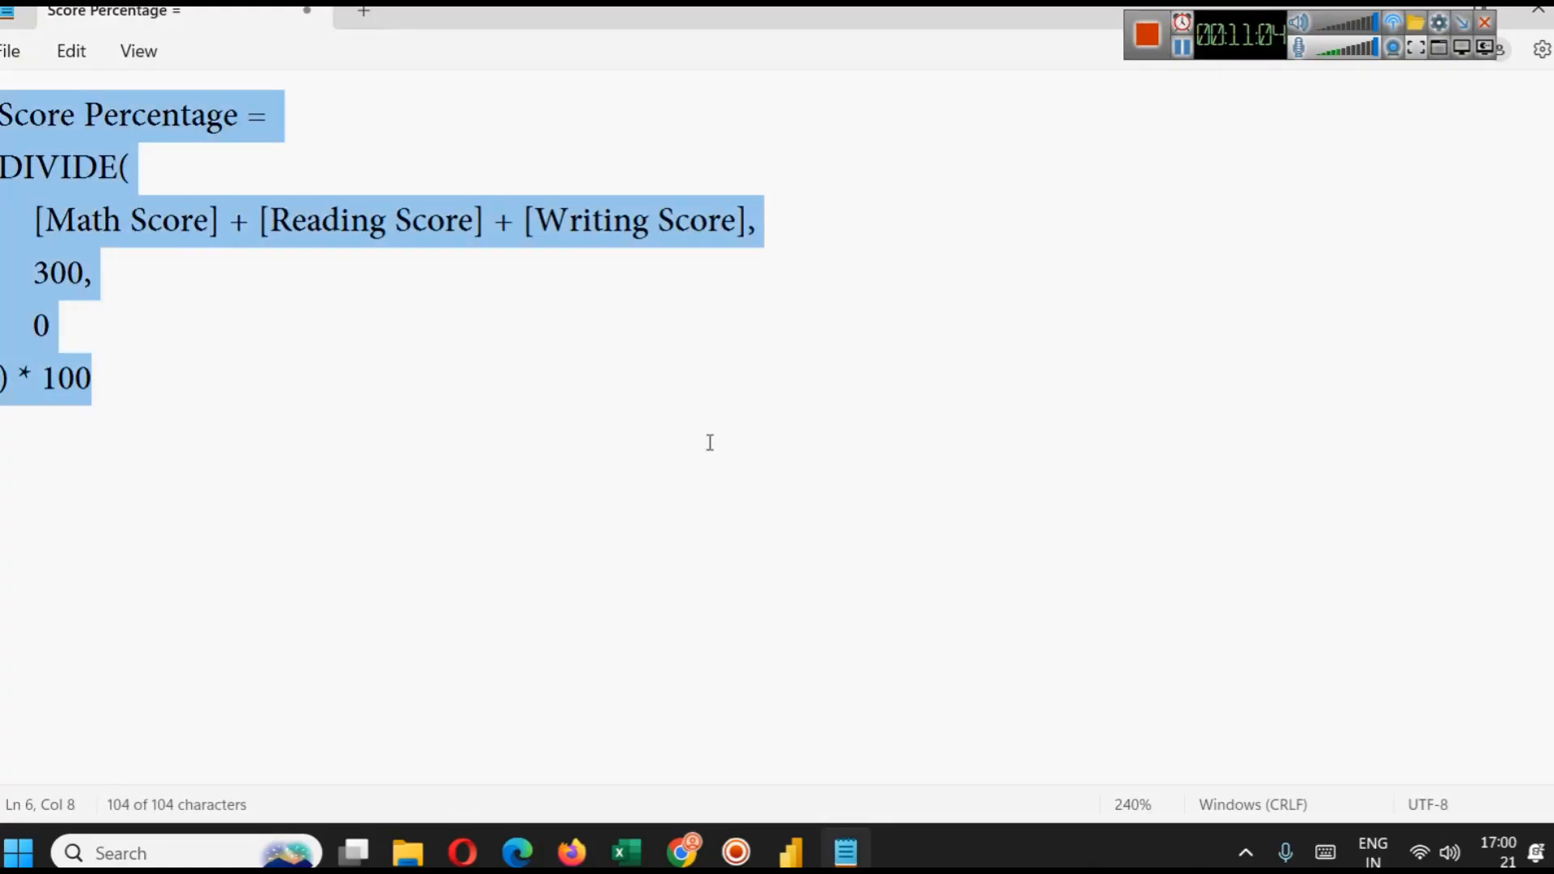
Switch to Power BI and create a new calculated column in marks from the copied Score Percentage formula.
left_click(790, 850)
left_click(6, 215)
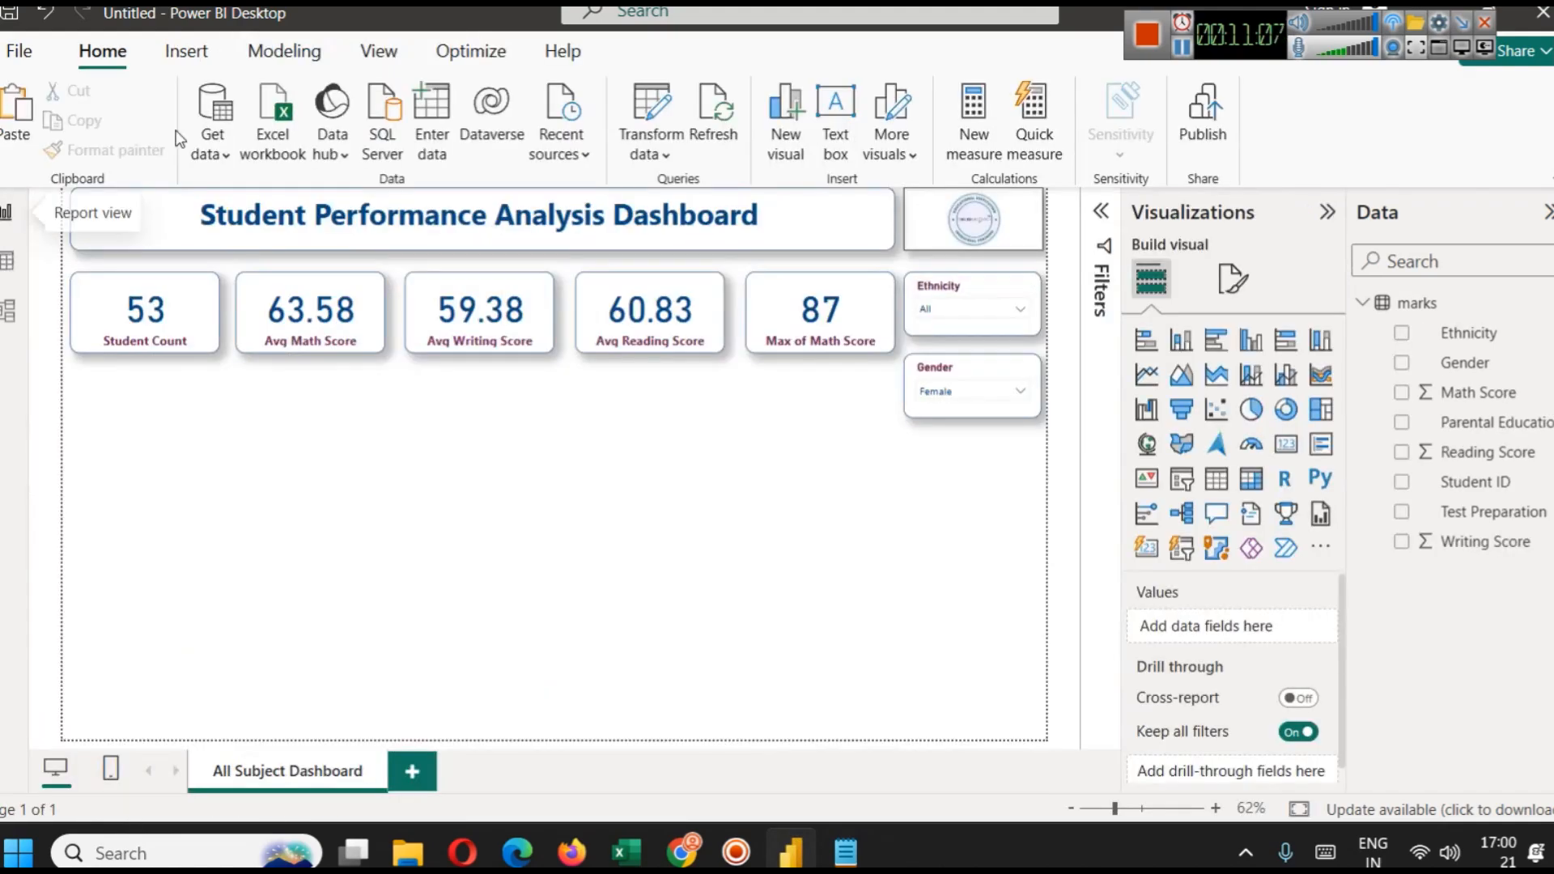
left_click(284, 51)
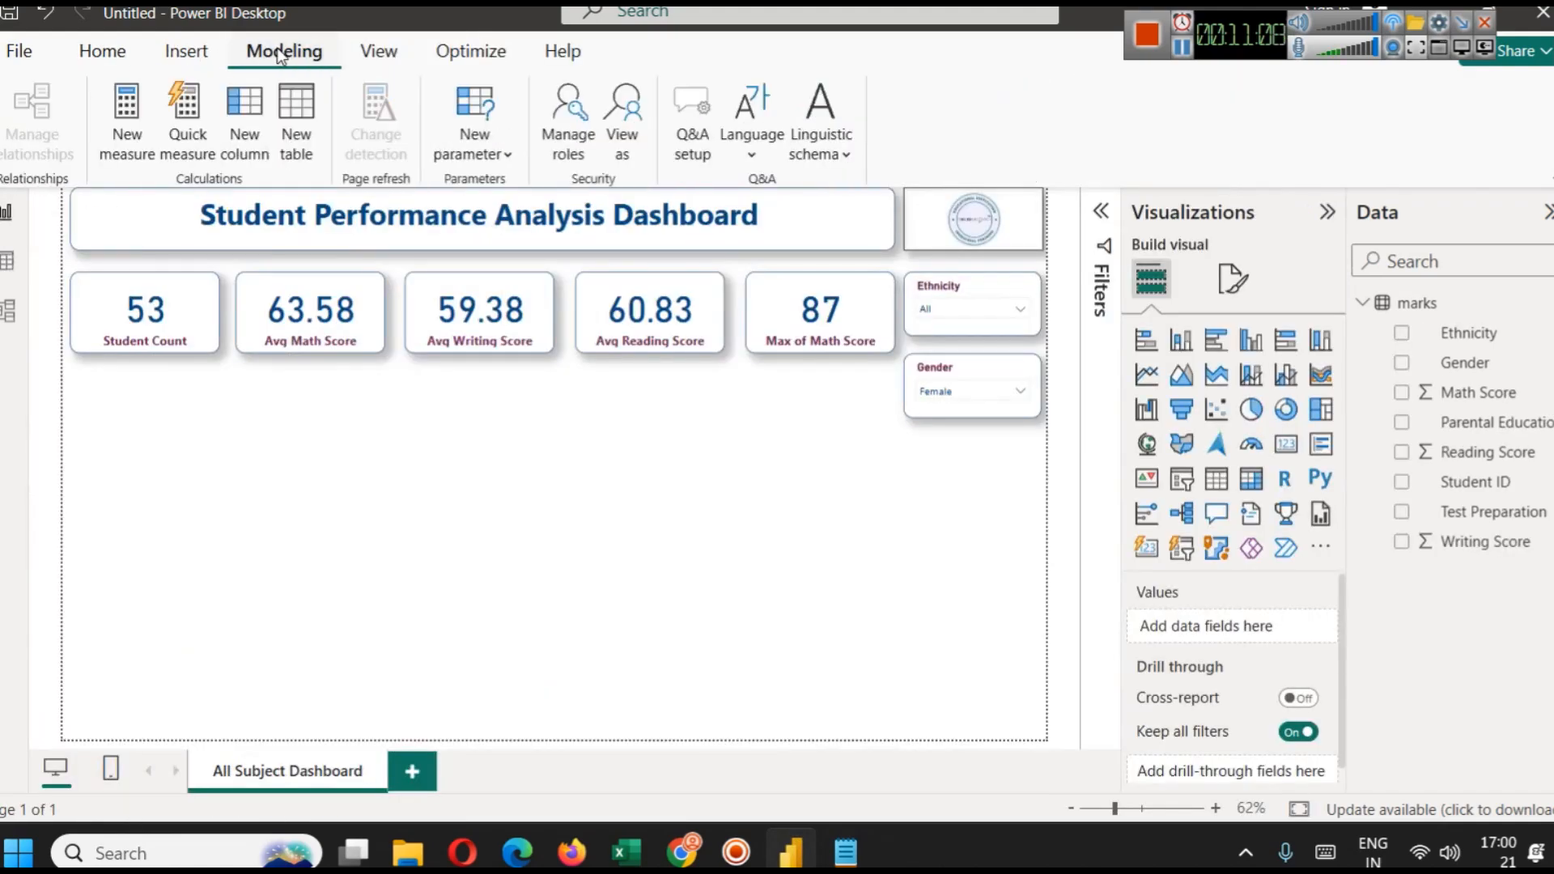
left_click(264, 162)
key("ctrl+v")
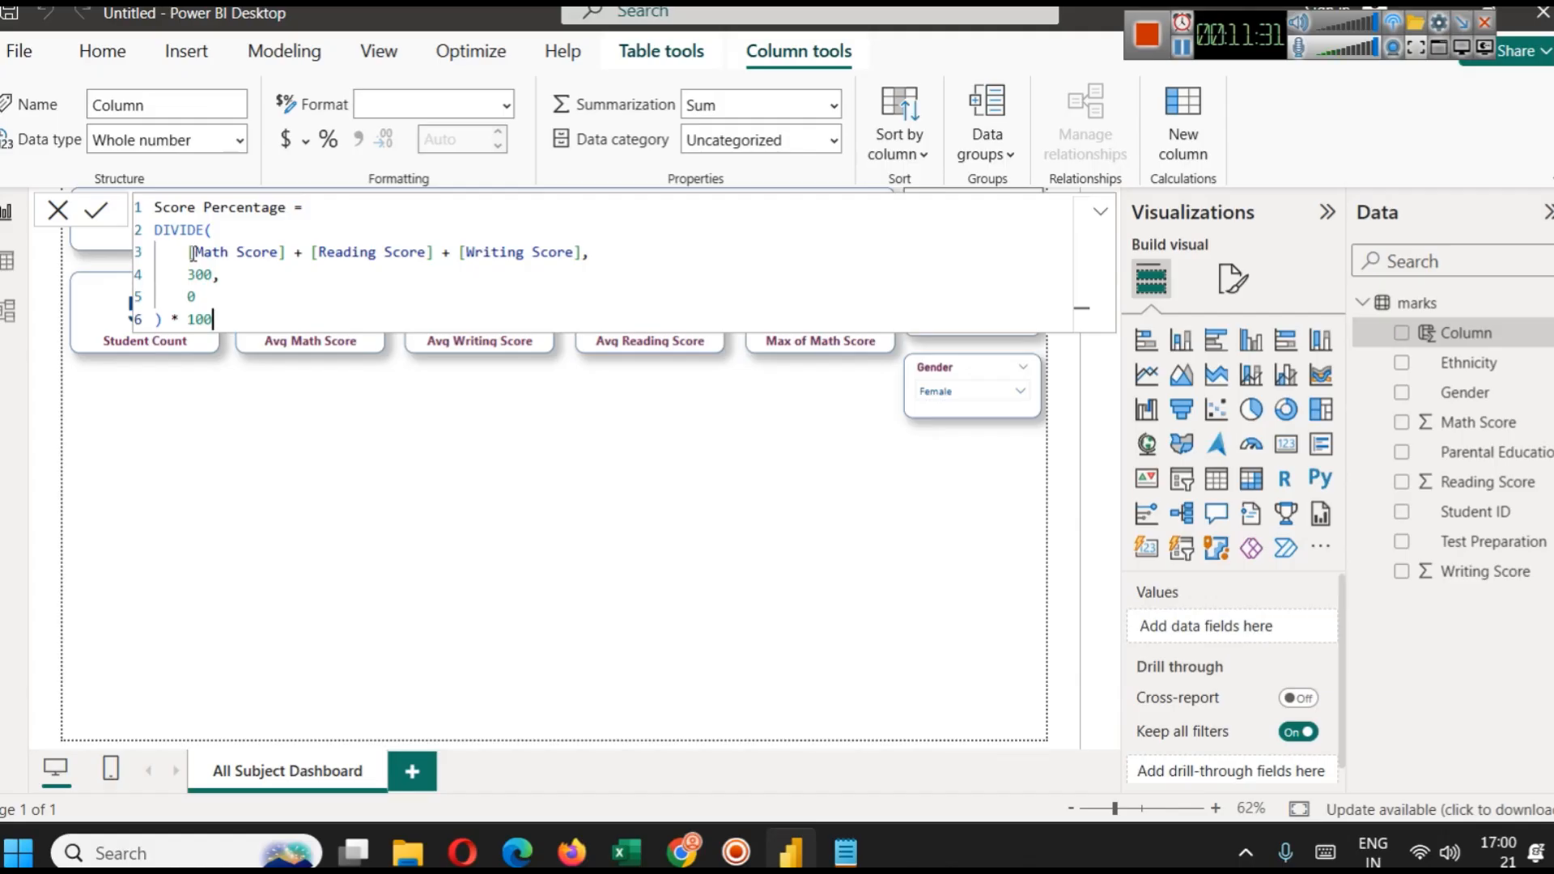
left_click(97, 212)
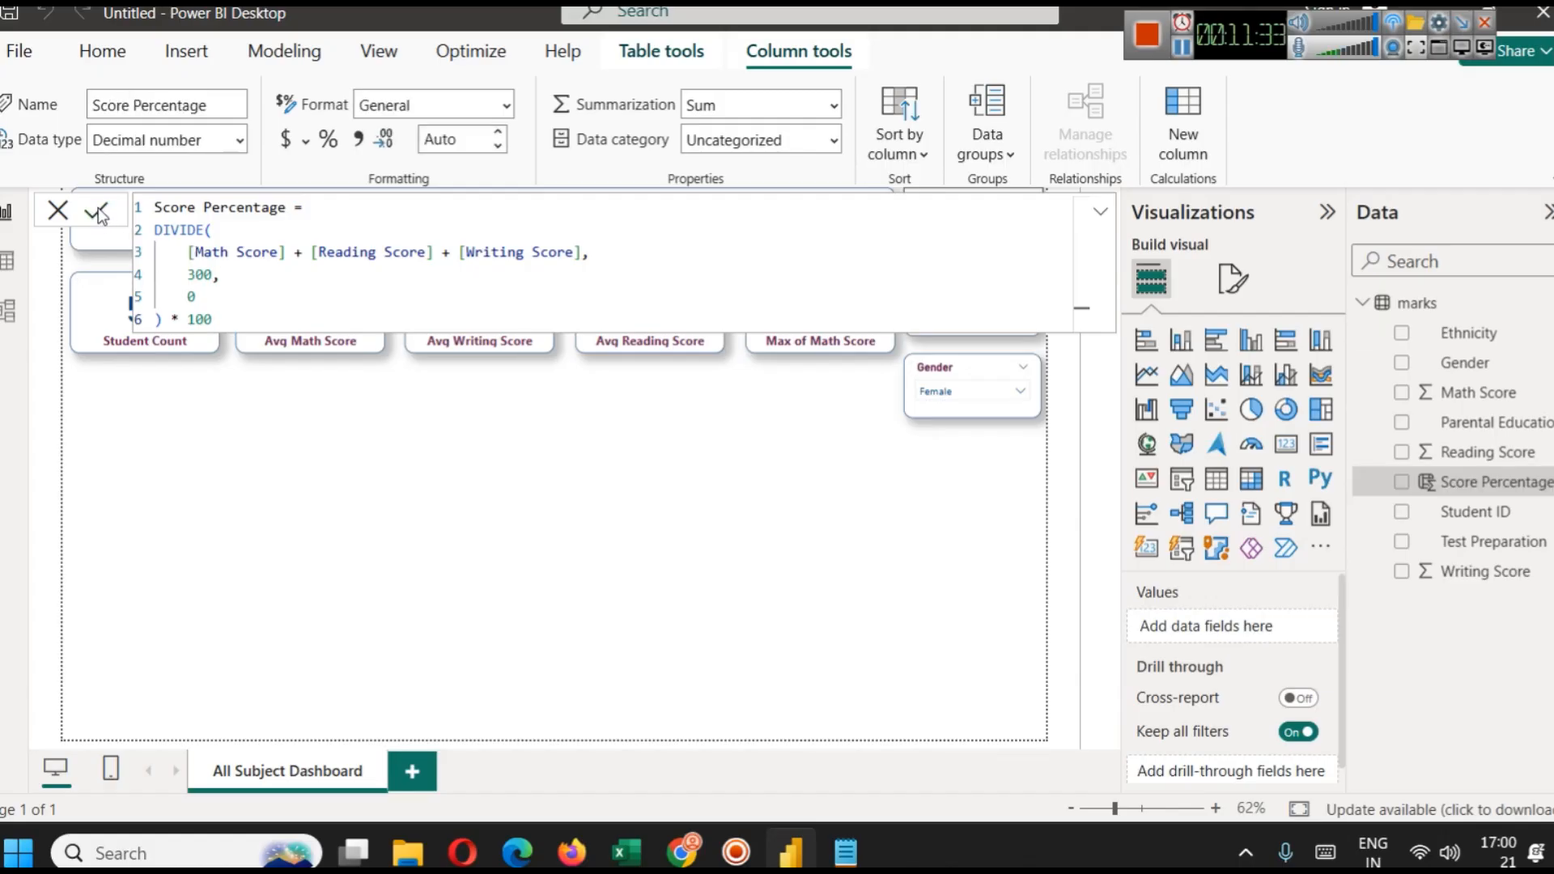
left_click(409, 468)
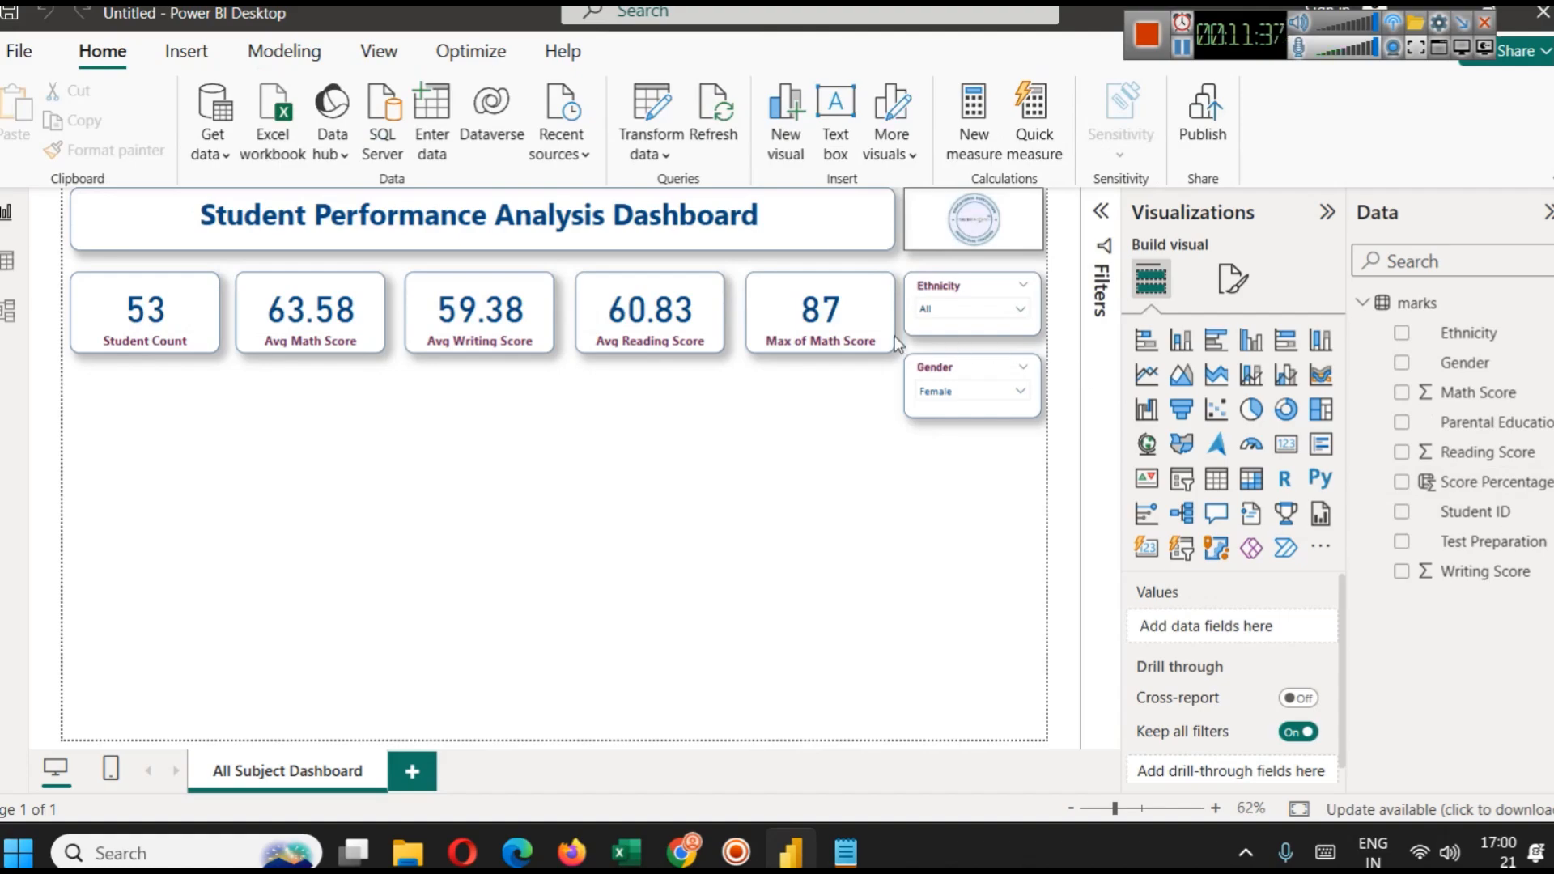
Replace the Max of Math Score card's field with Score Percentage and aggregate it as Average.
left_click(838, 323)
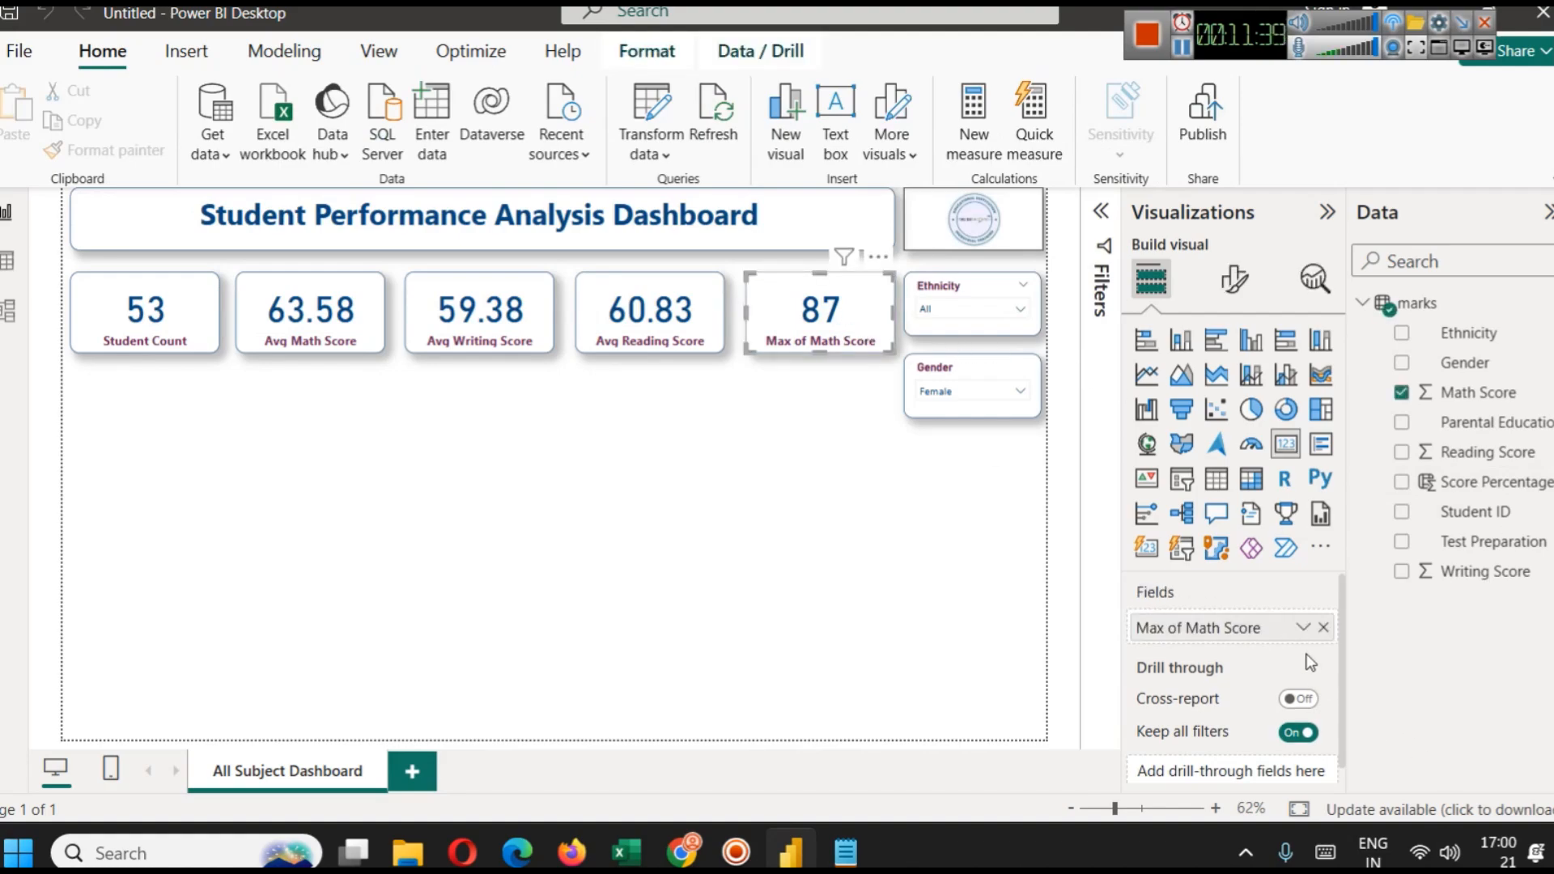
left_click(1322, 629)
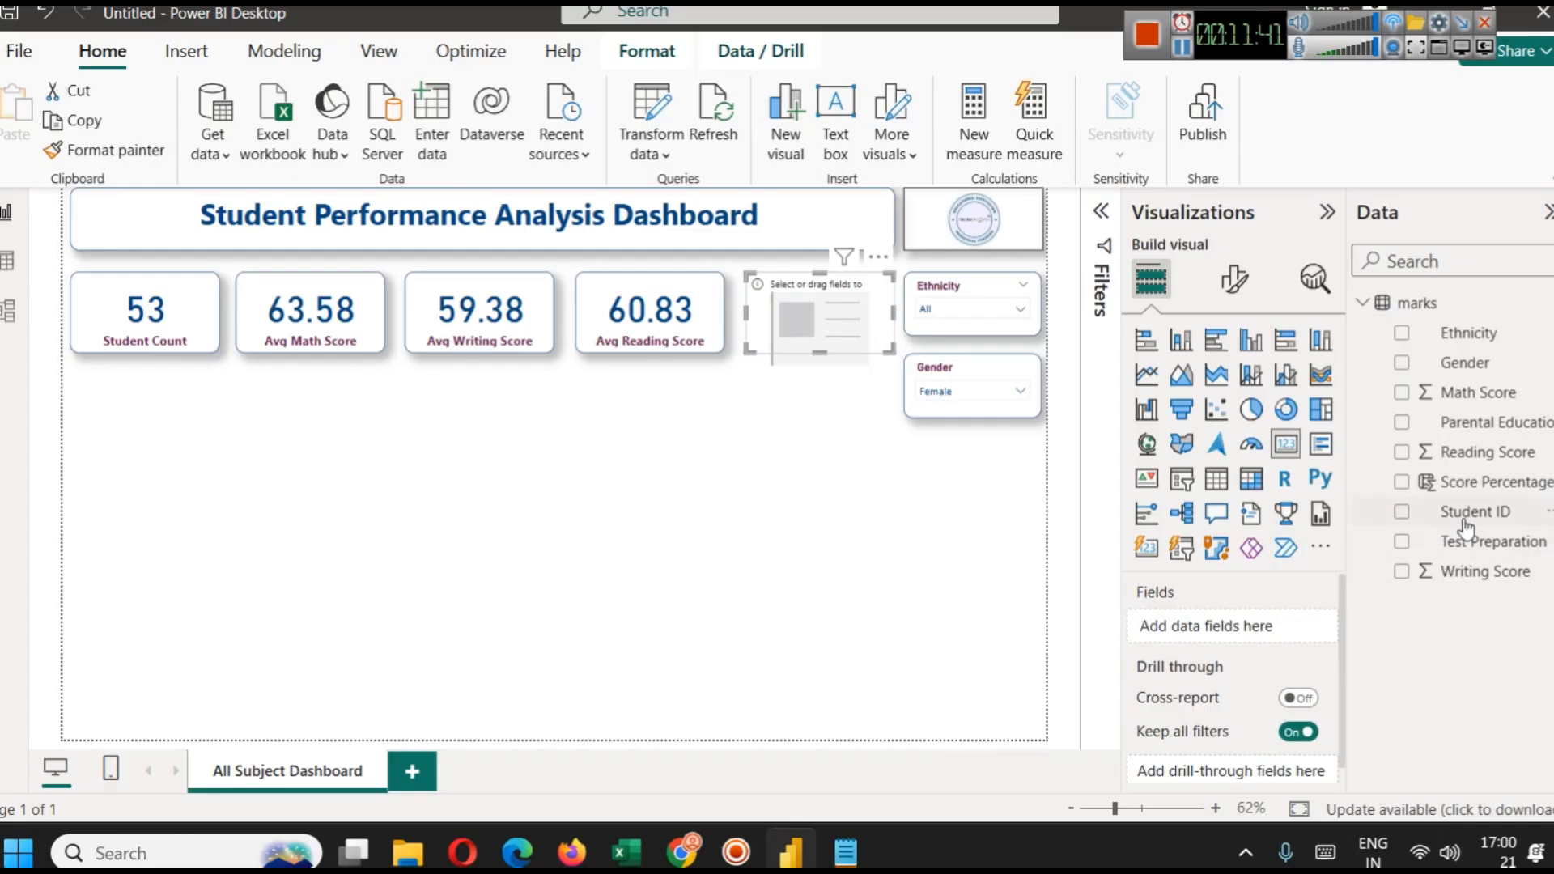
left_click_drag(1498, 483, 1150, 630)
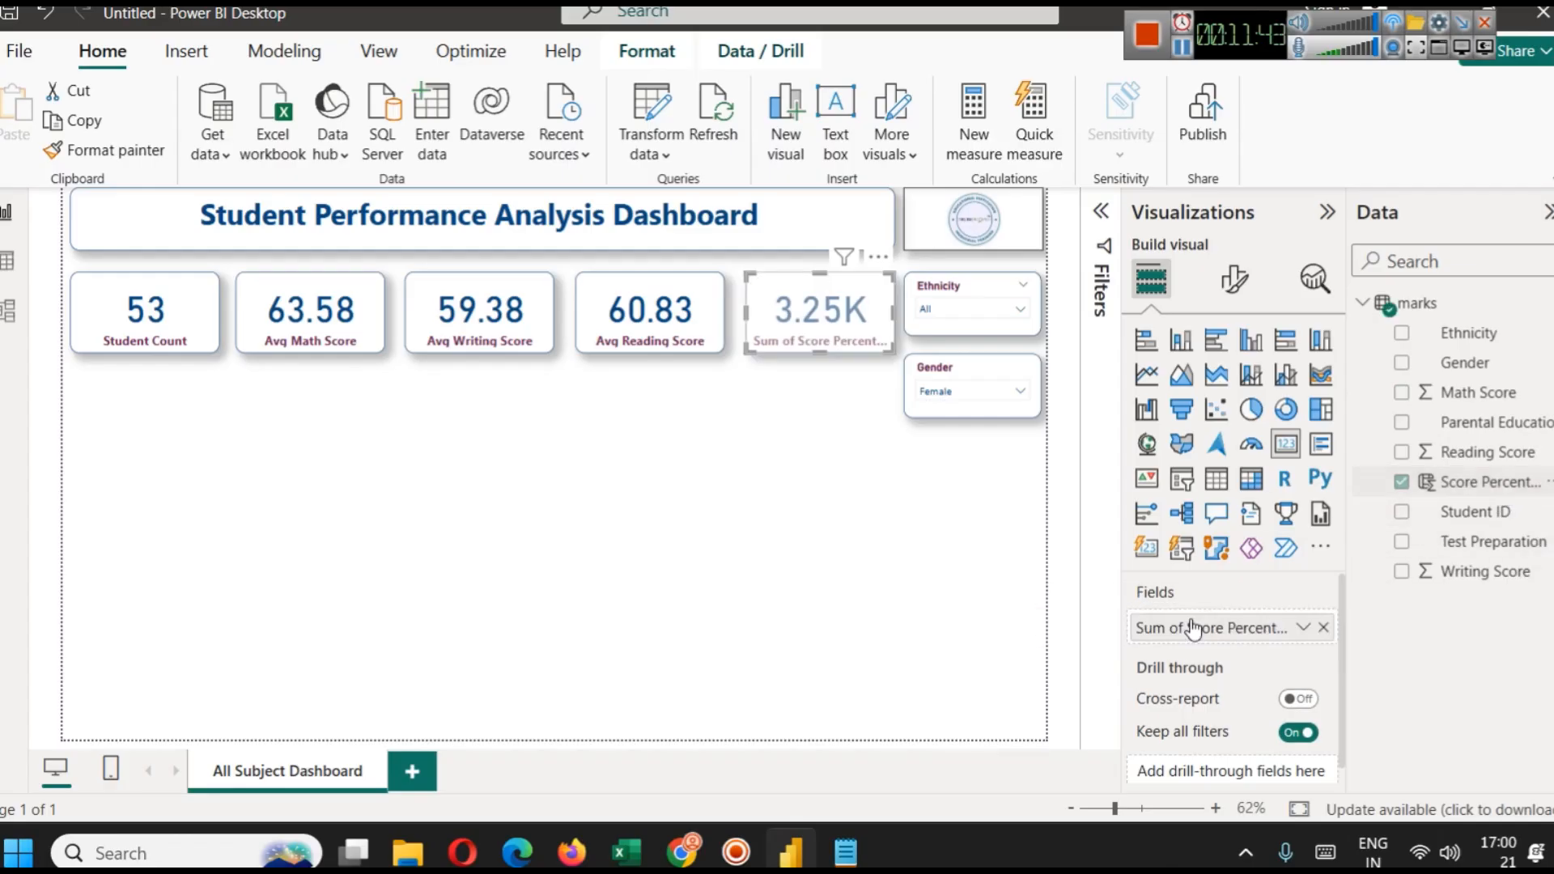
left_click(1304, 627)
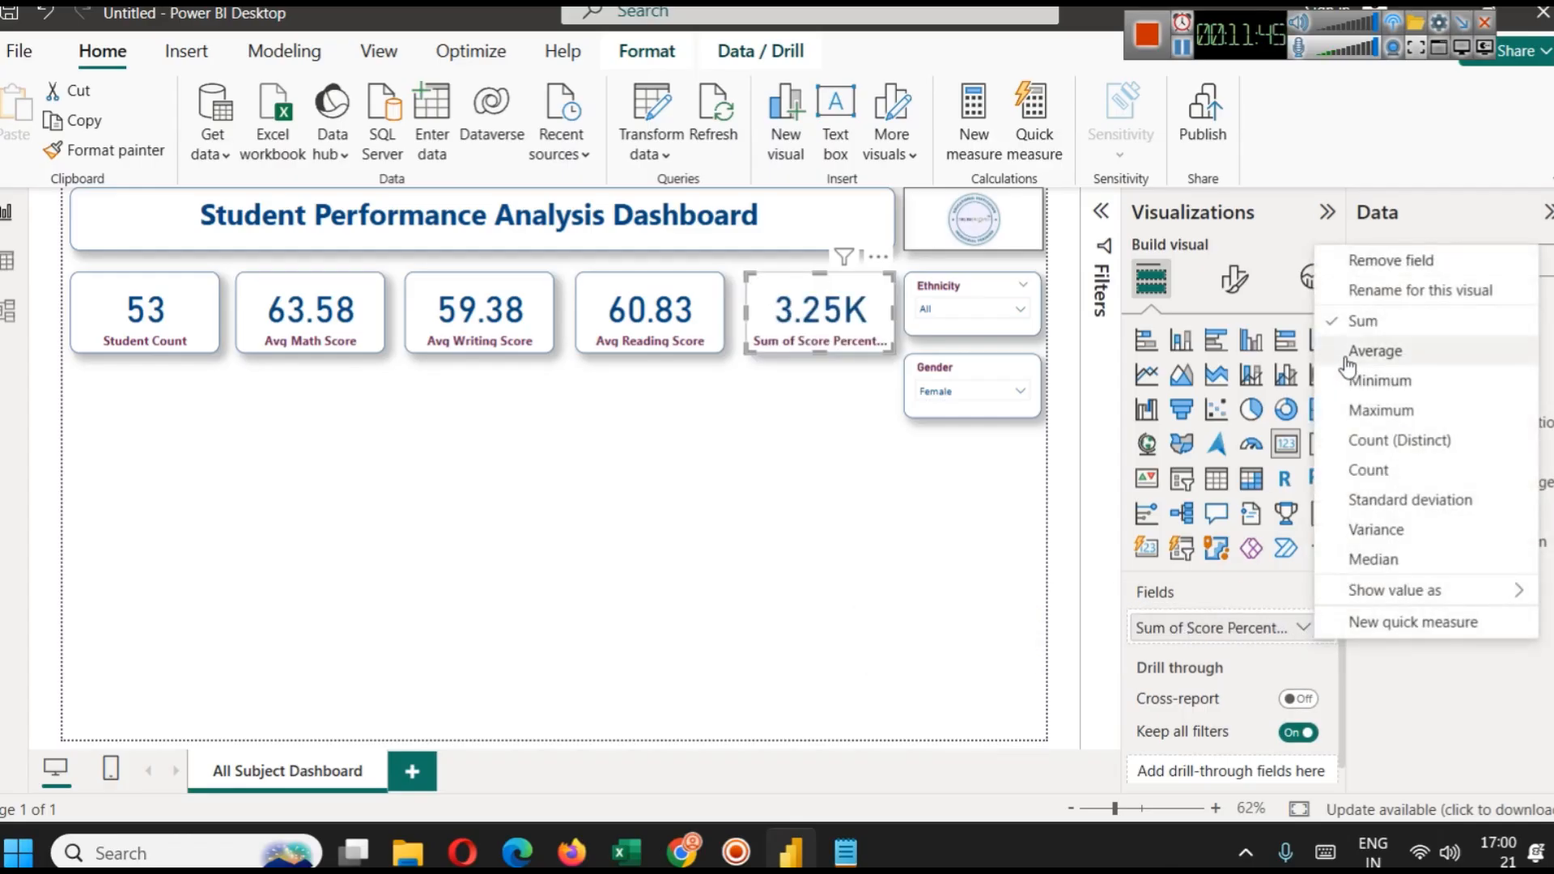
left_click(1376, 351)
left_click(812, 574)
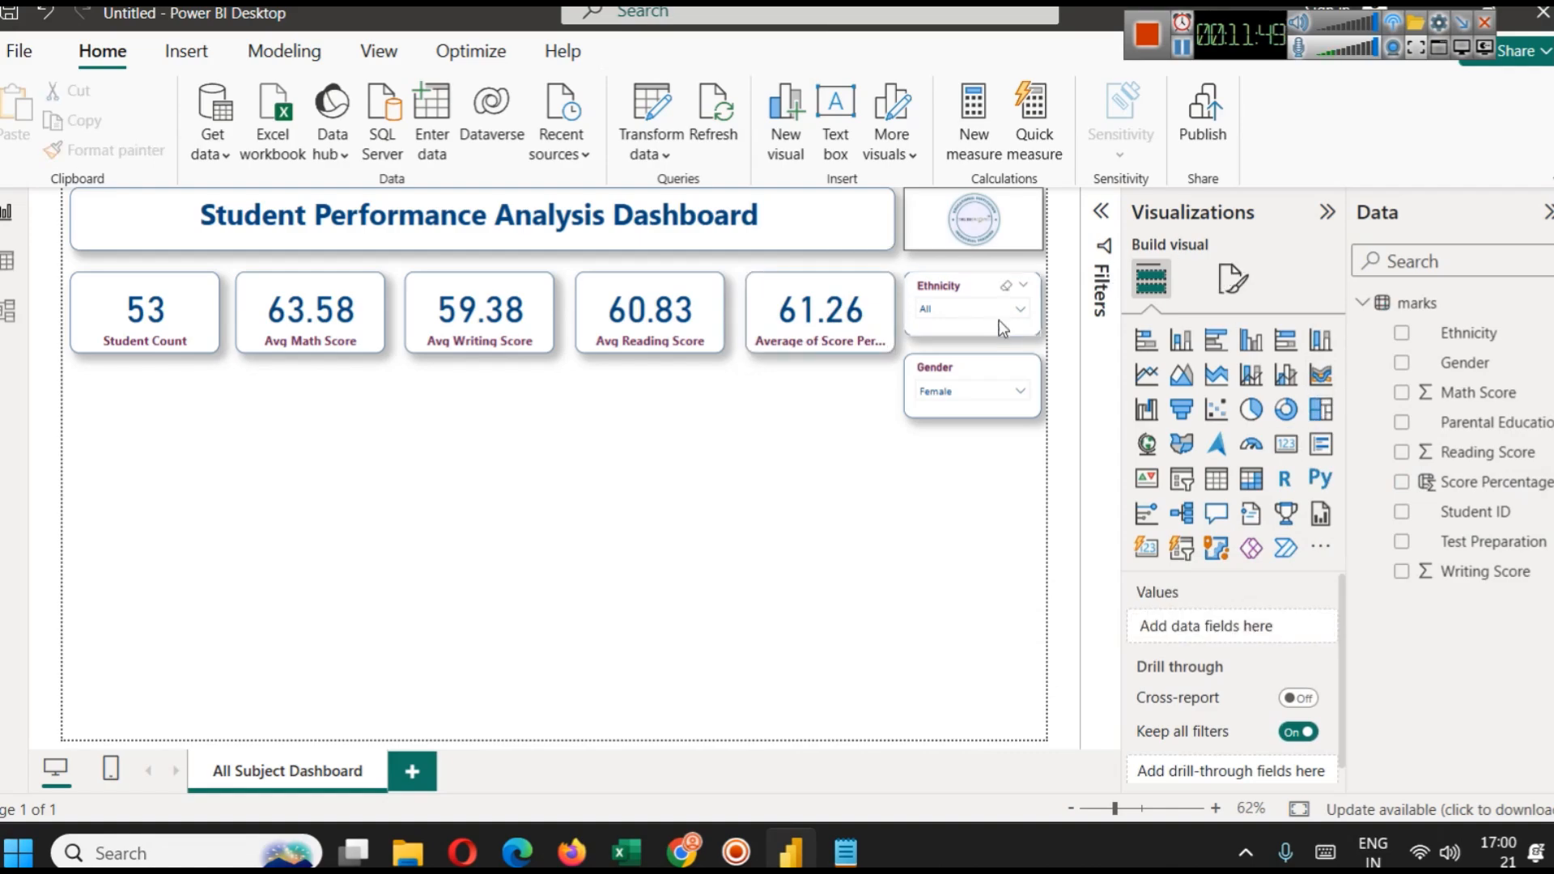
Rename the score percentage card's field for this visual to "Avg of Score Percentage".
left_click(812, 311)
left_click(1301, 629)
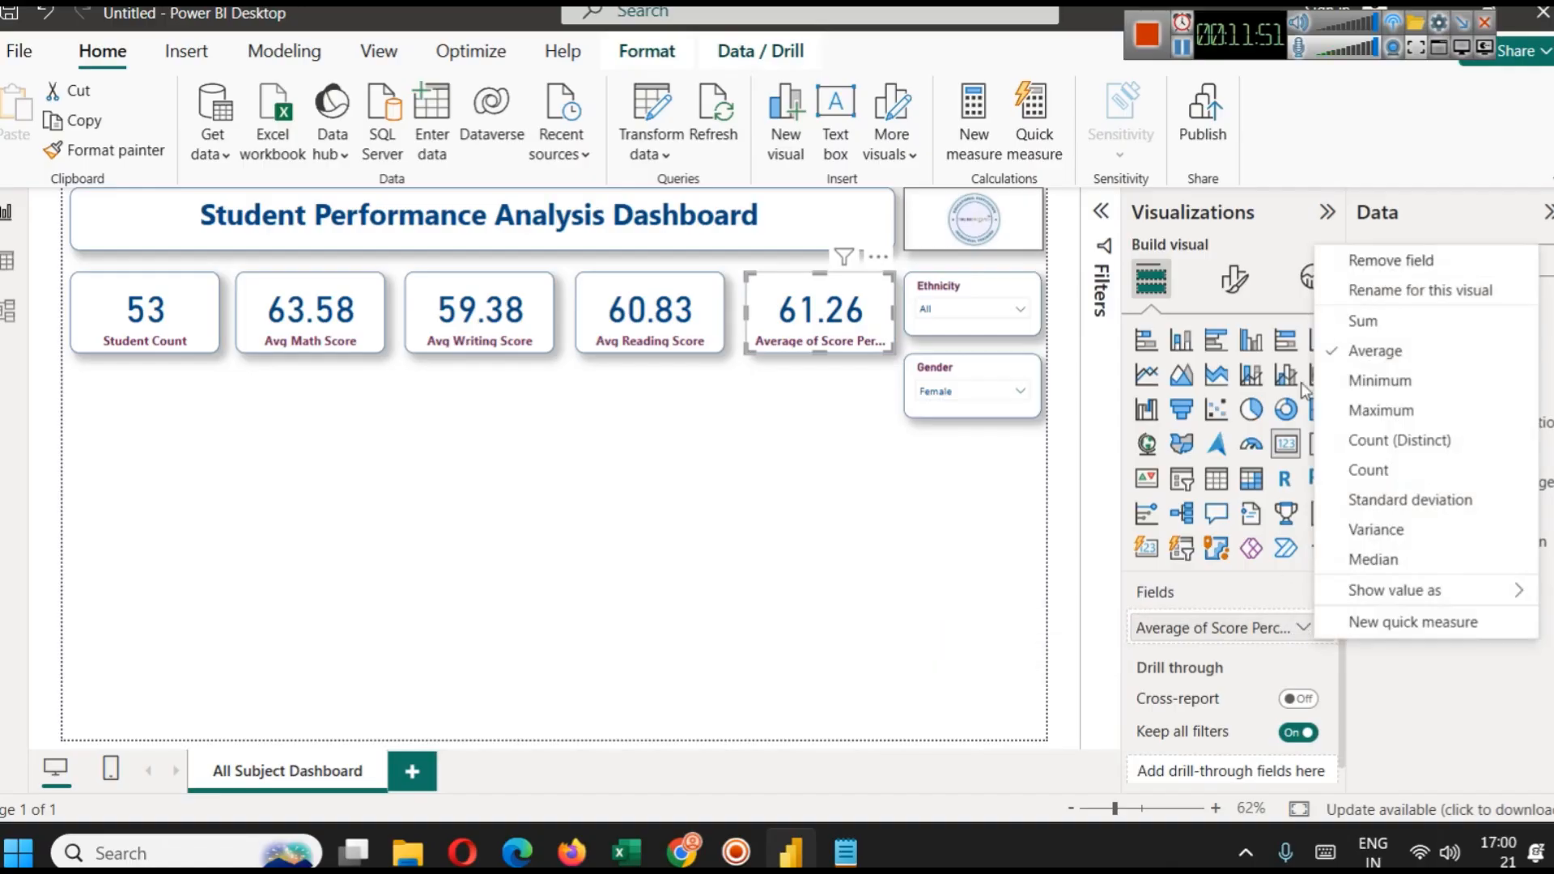
left_click(1368, 294)
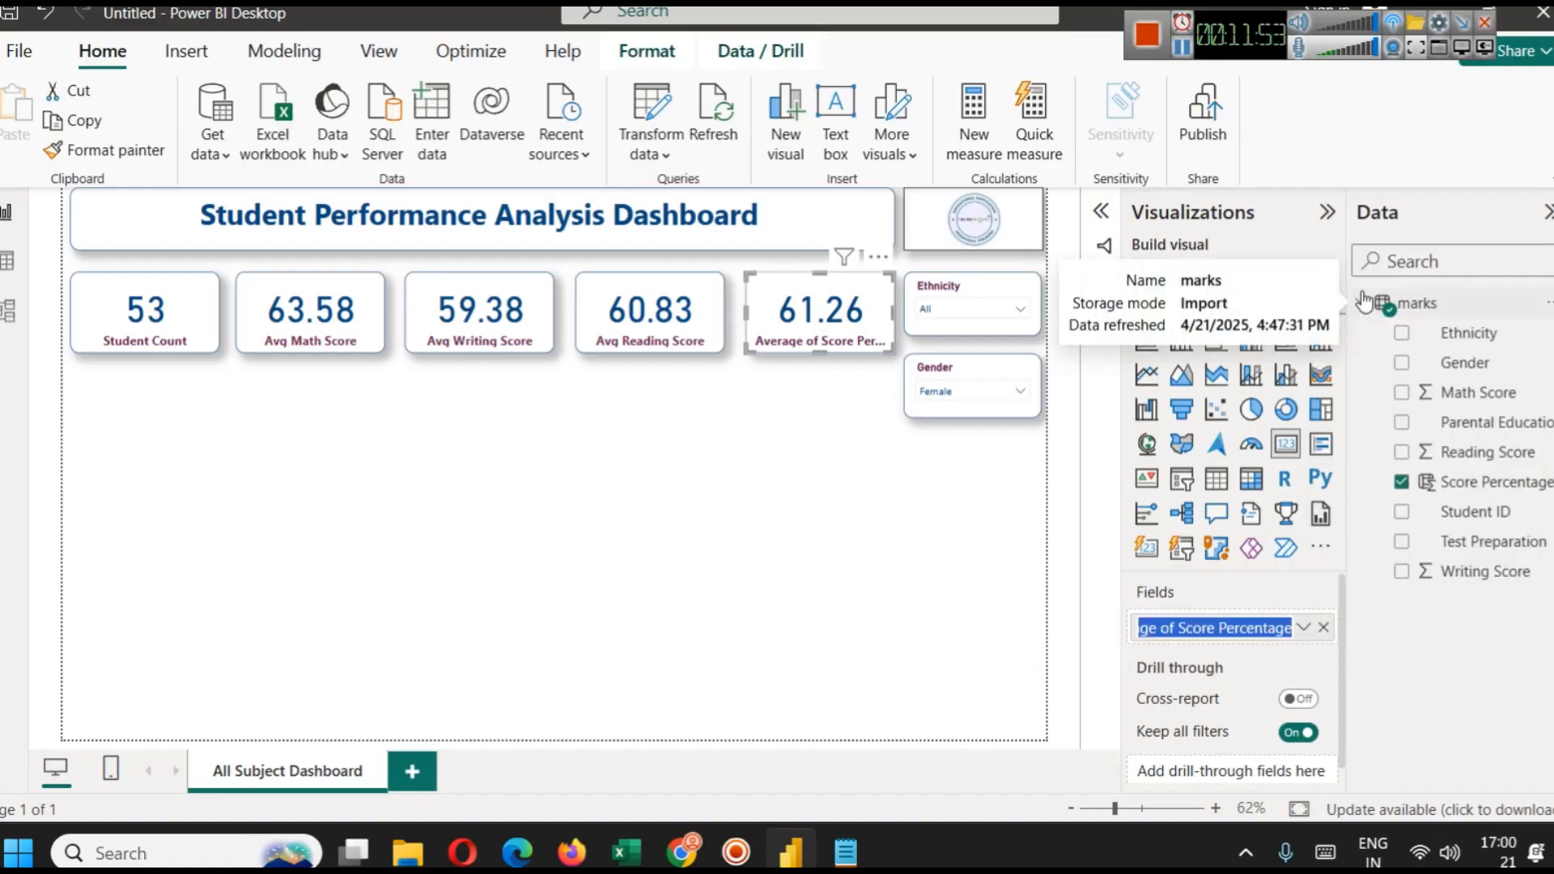
key("Left")
key("shift+Right")
key("shift+Right")
key("Delete")
key("BackSpace")
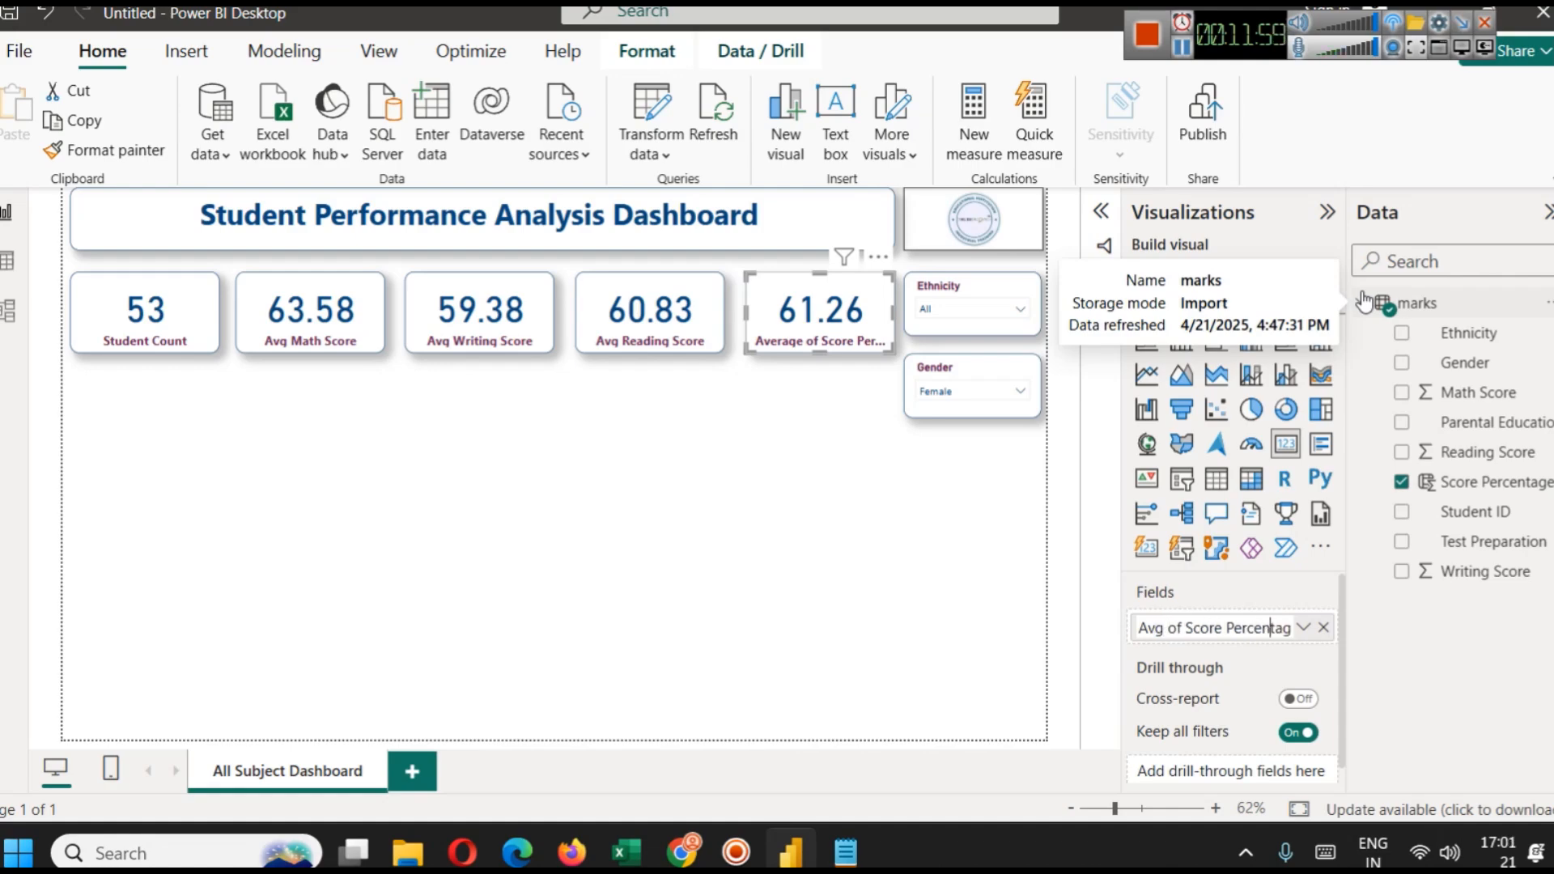
key("Return")
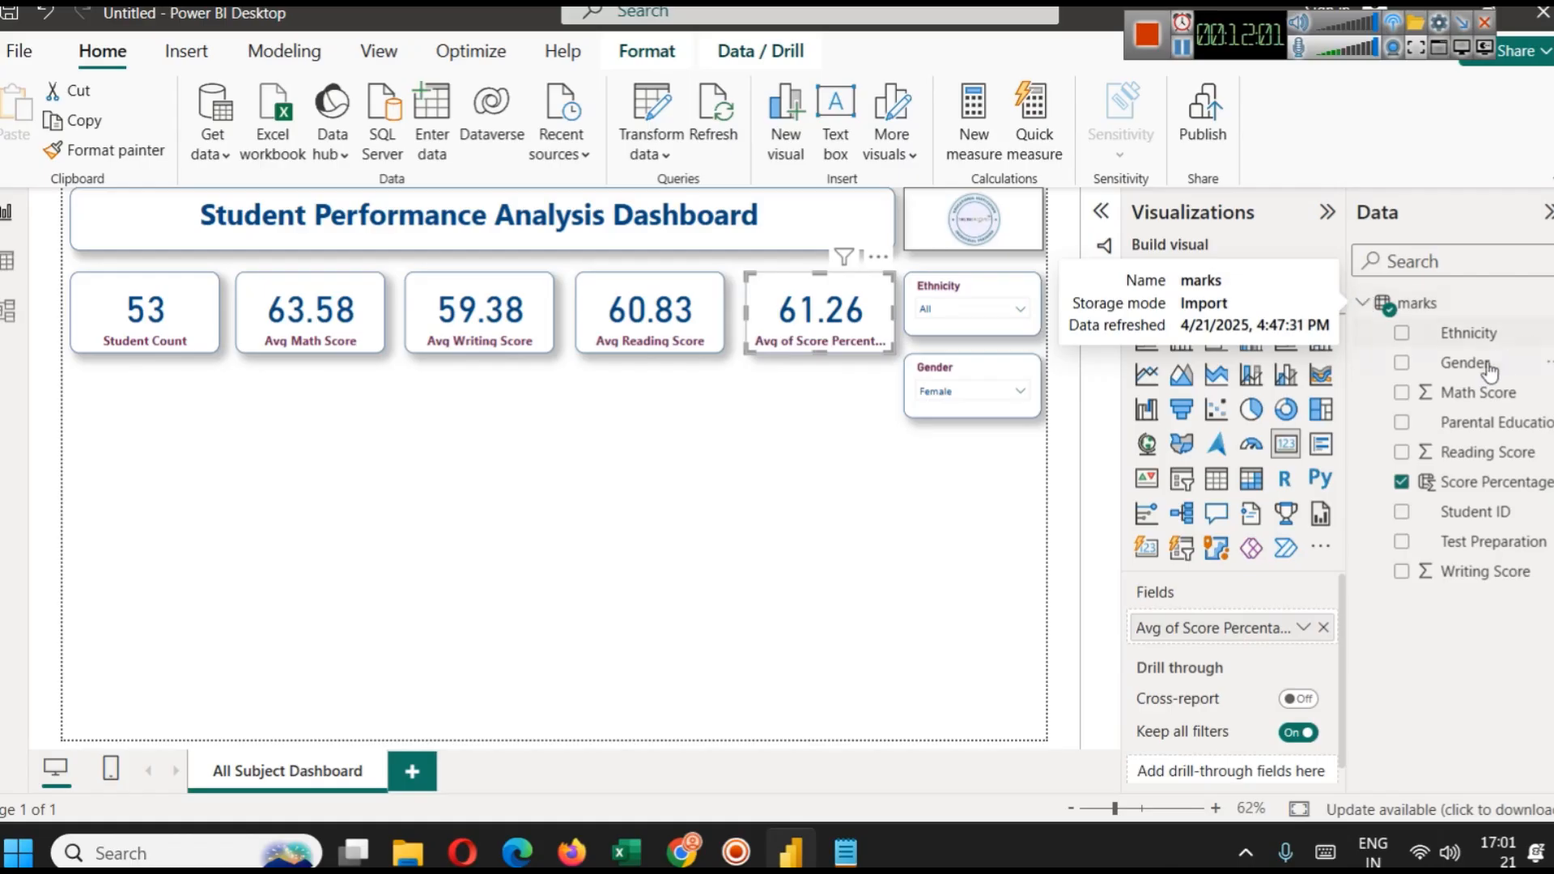
Review the DAX formula behind the Score Percentage column.
left_click(877, 583)
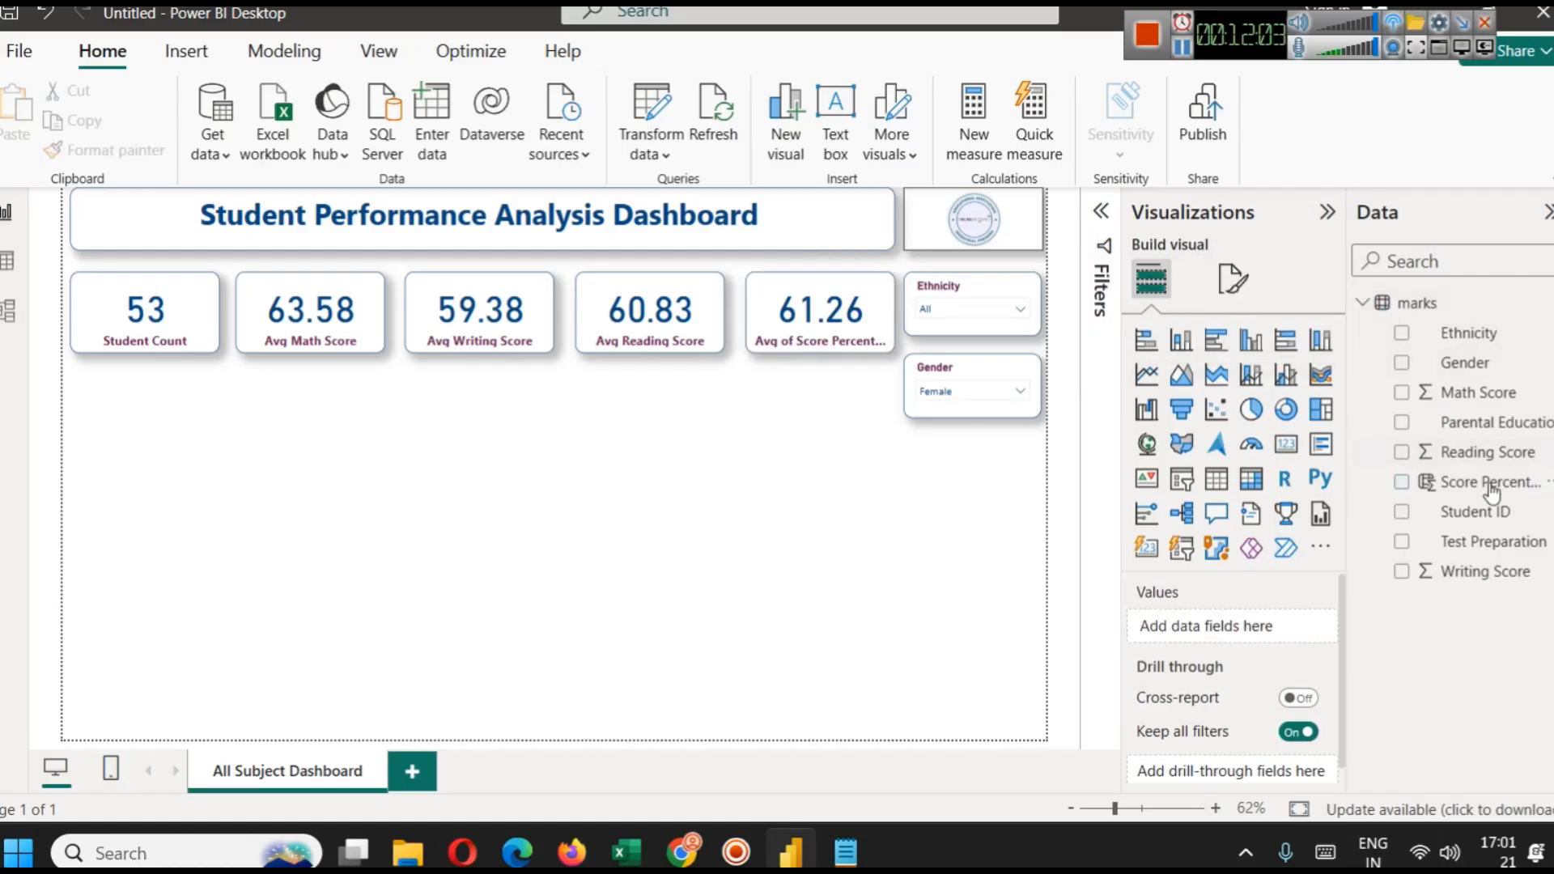
left_click(1461, 481)
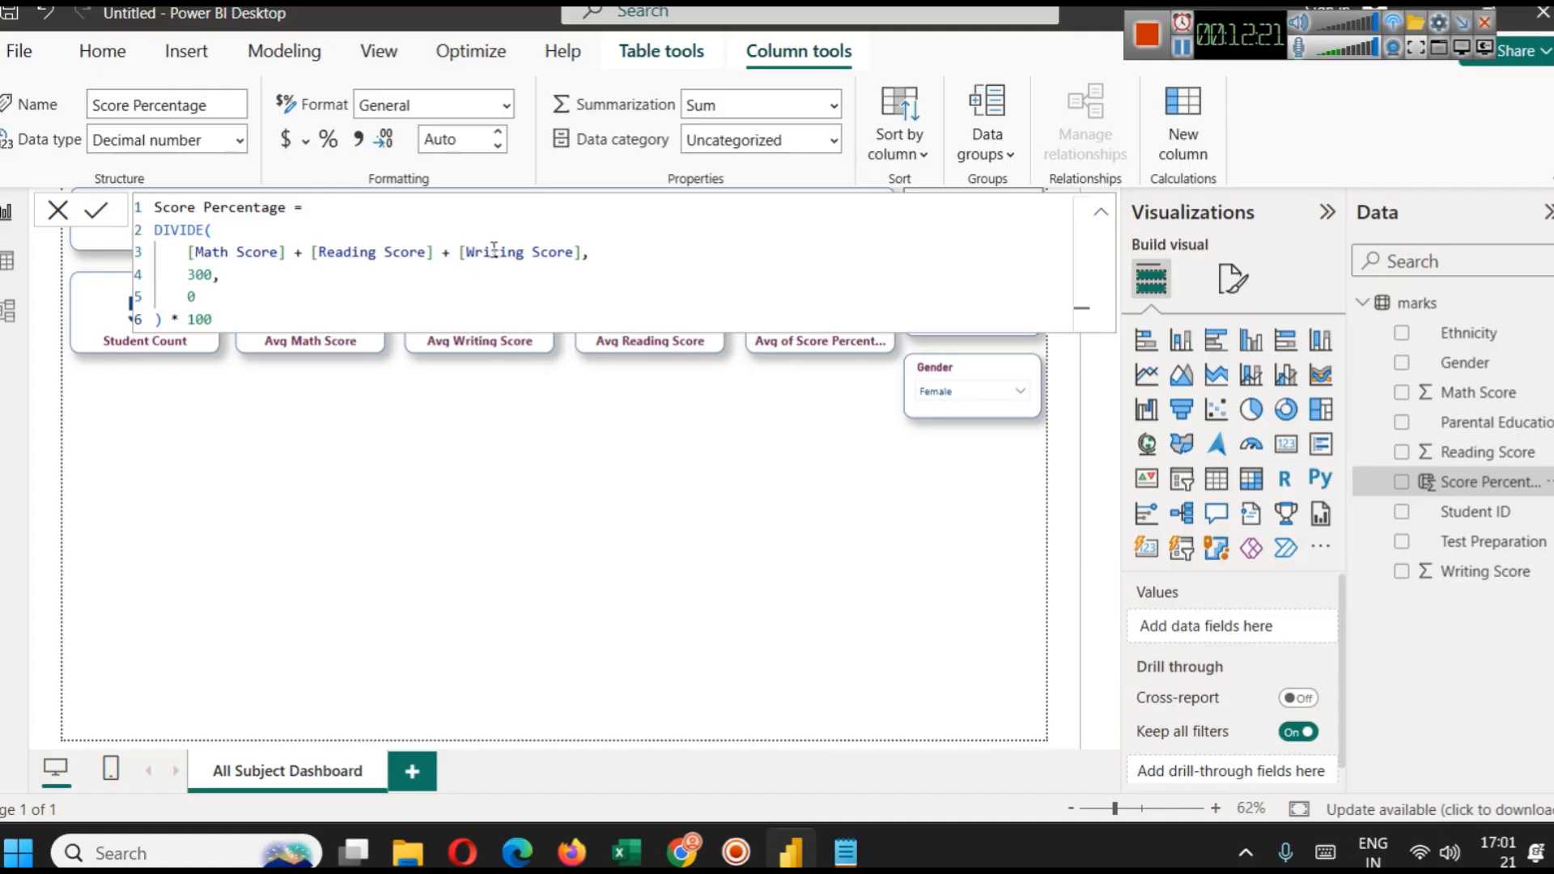
left_click(657, 460)
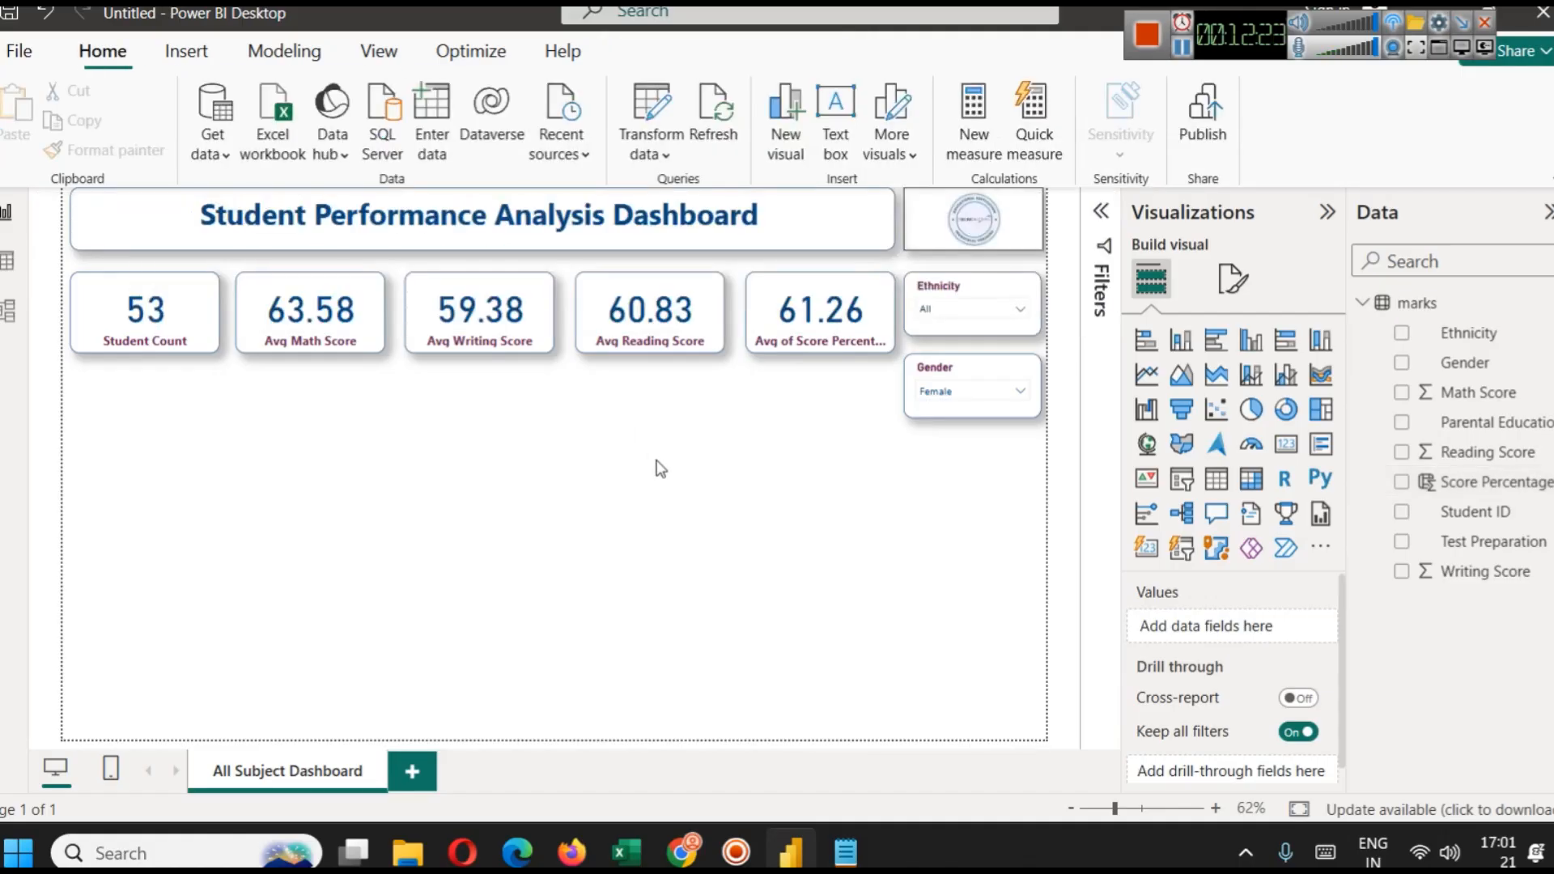
Switch the Gender slicer to Male to test the cards and clear its selection to include all students.
left_click(1005, 395)
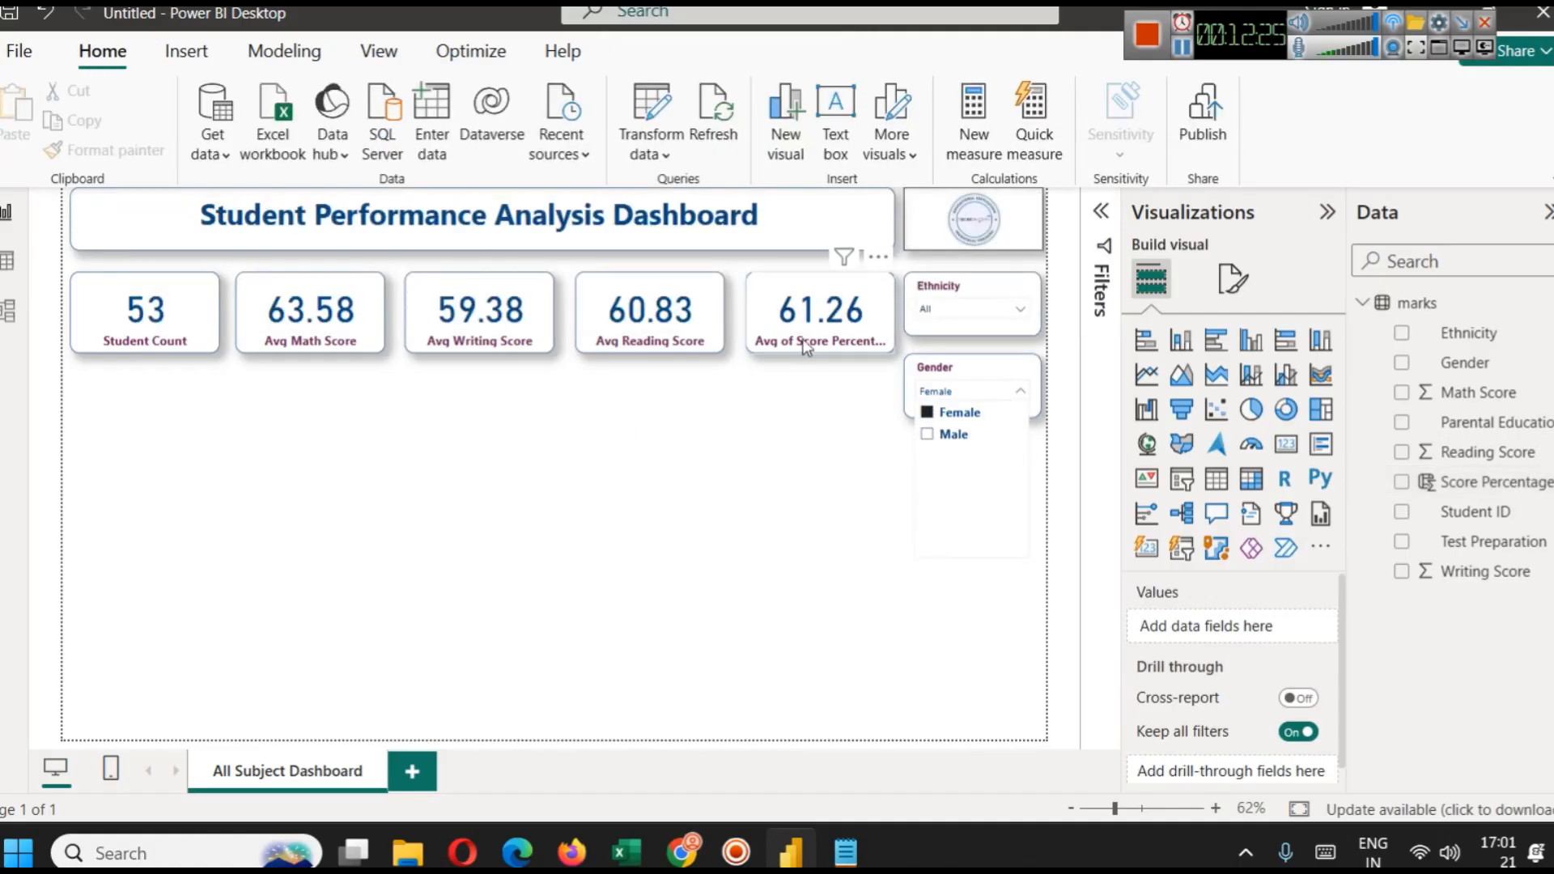
left_click(949, 437)
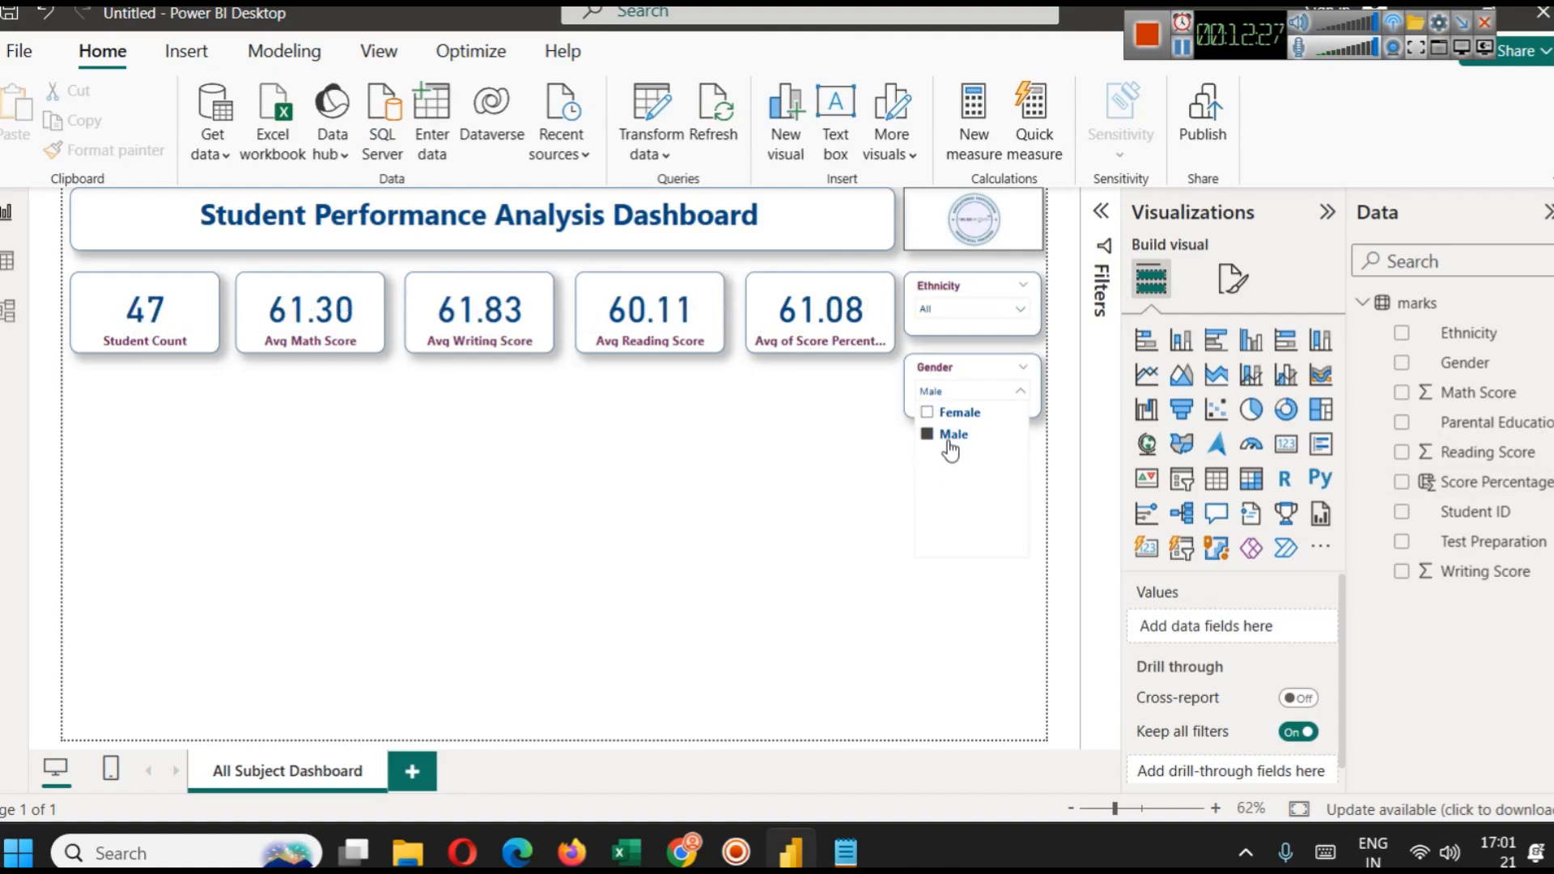
left_click(949, 437)
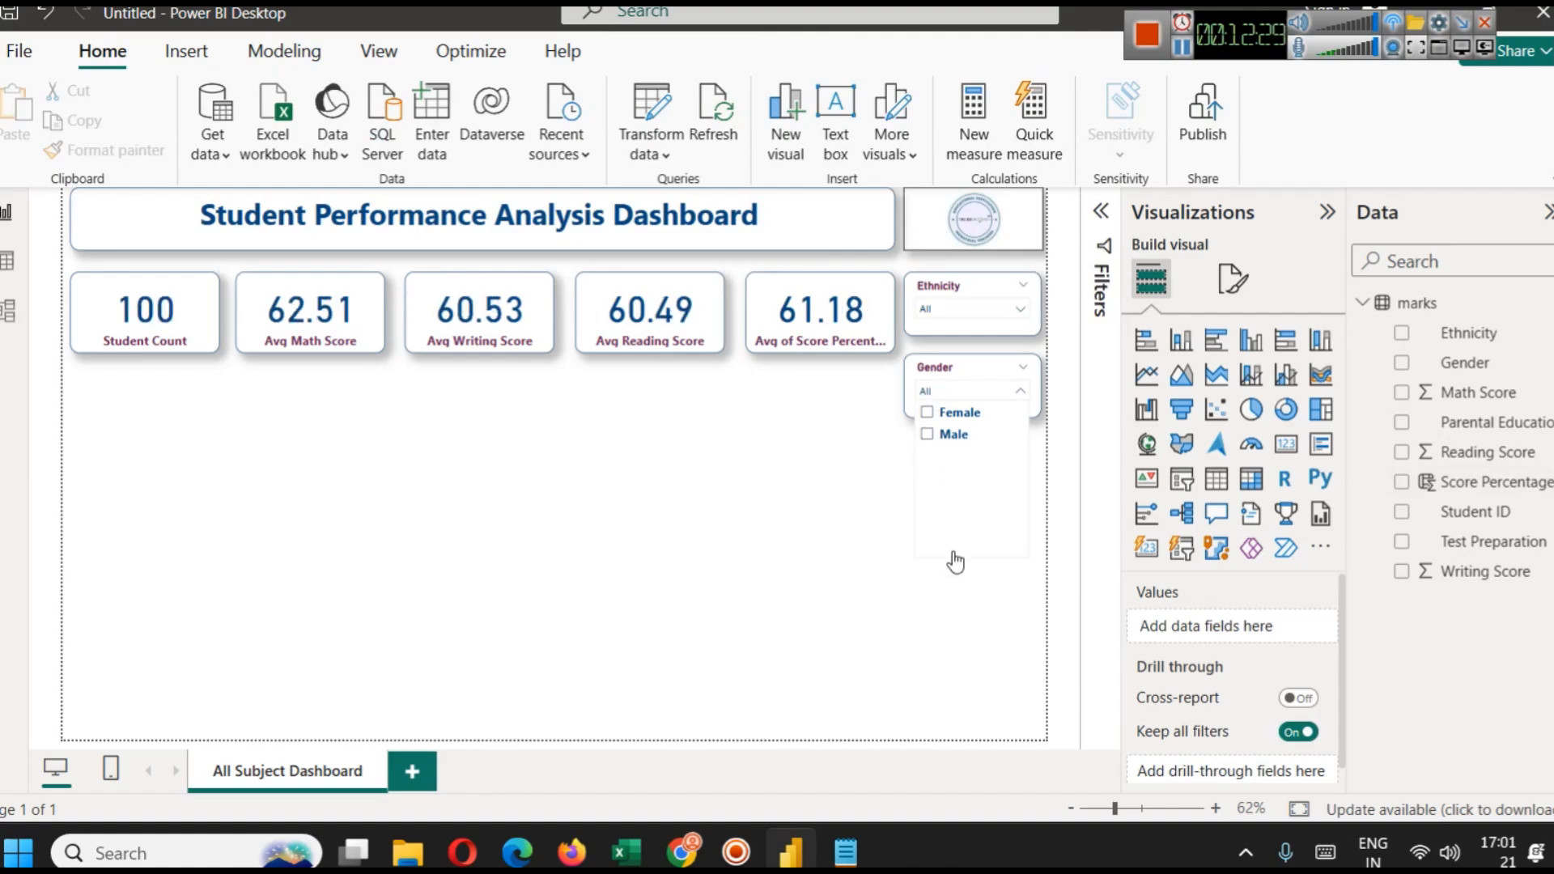
left_click(962, 372)
left_click(758, 423)
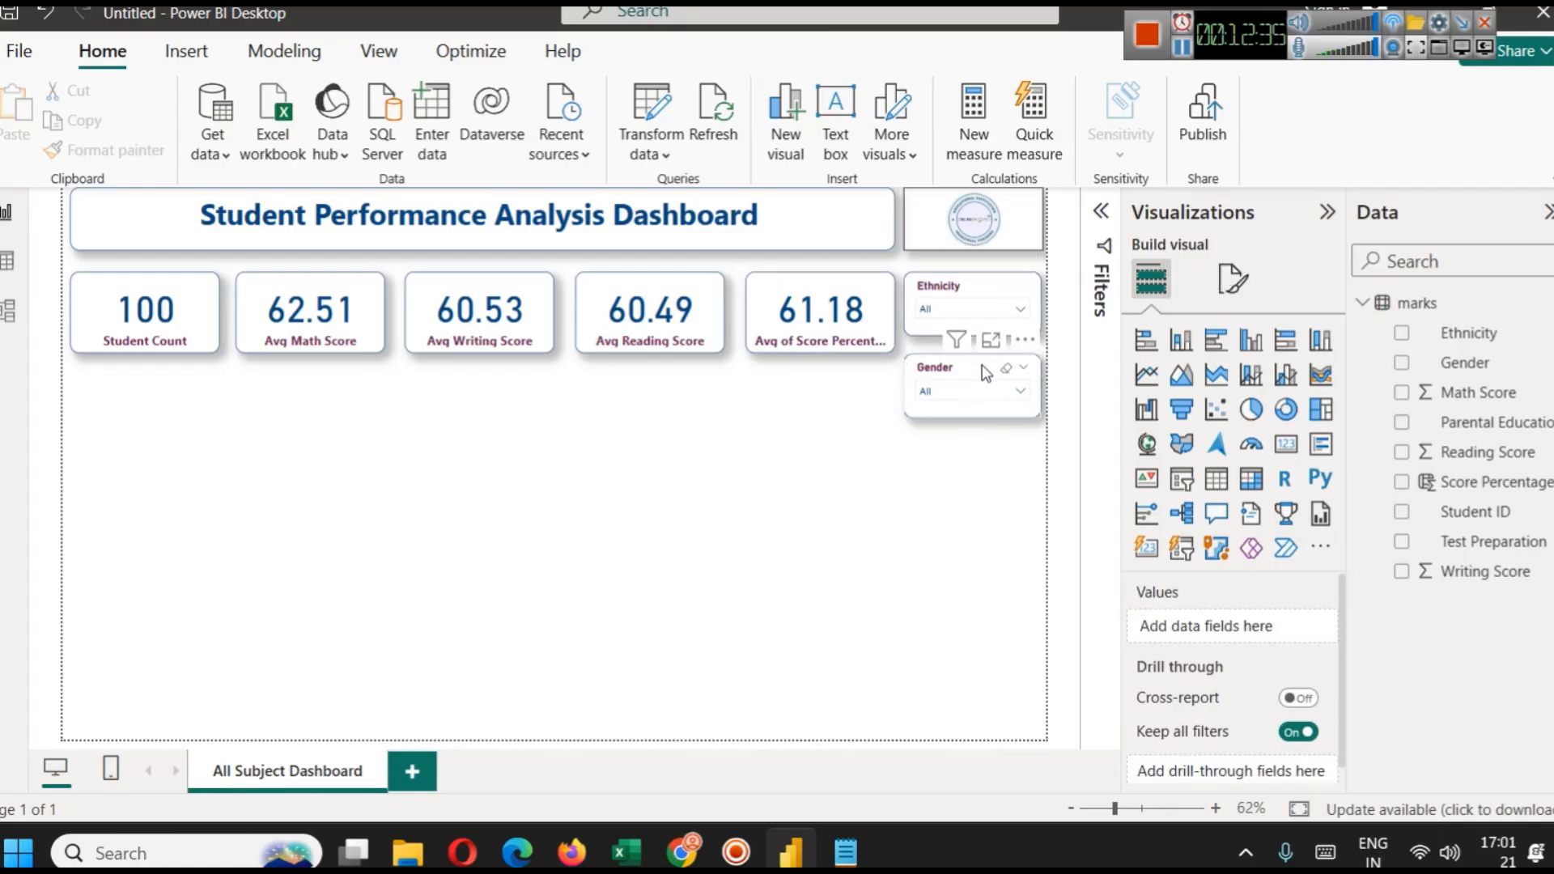
Move the Gender slicer slightly down and increase the Ethnicity slicer's height to match the adjacent cards.
mouse_move(982, 365)
left_mouse_down()
mouse_move(978, 382)
mouse_move(983, 356)
left_mouse_up()
left_click(963, 324)
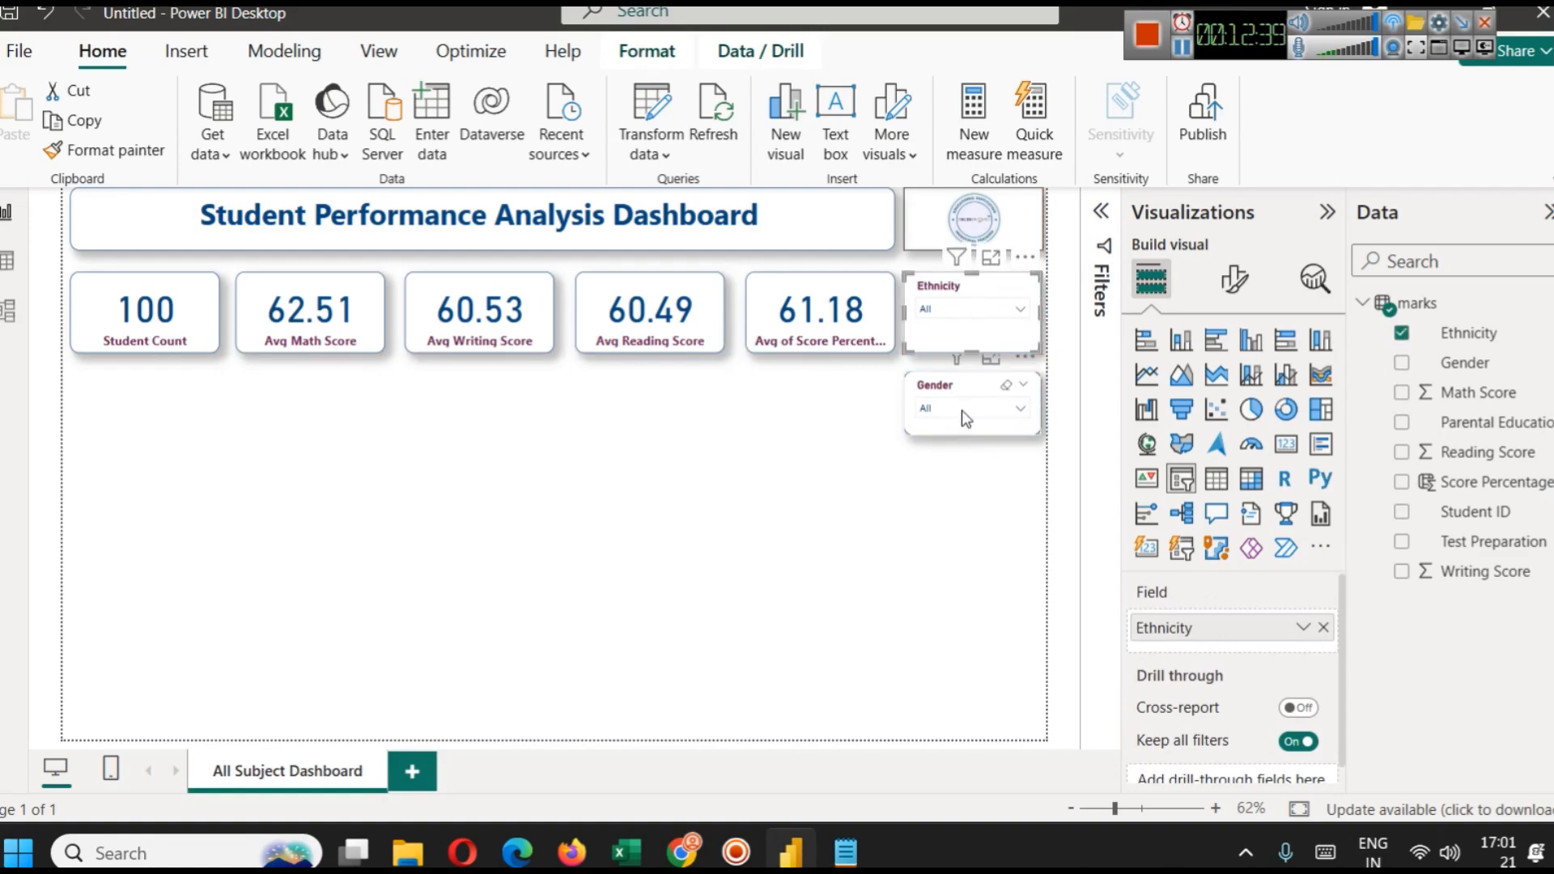
left_click(970, 448)
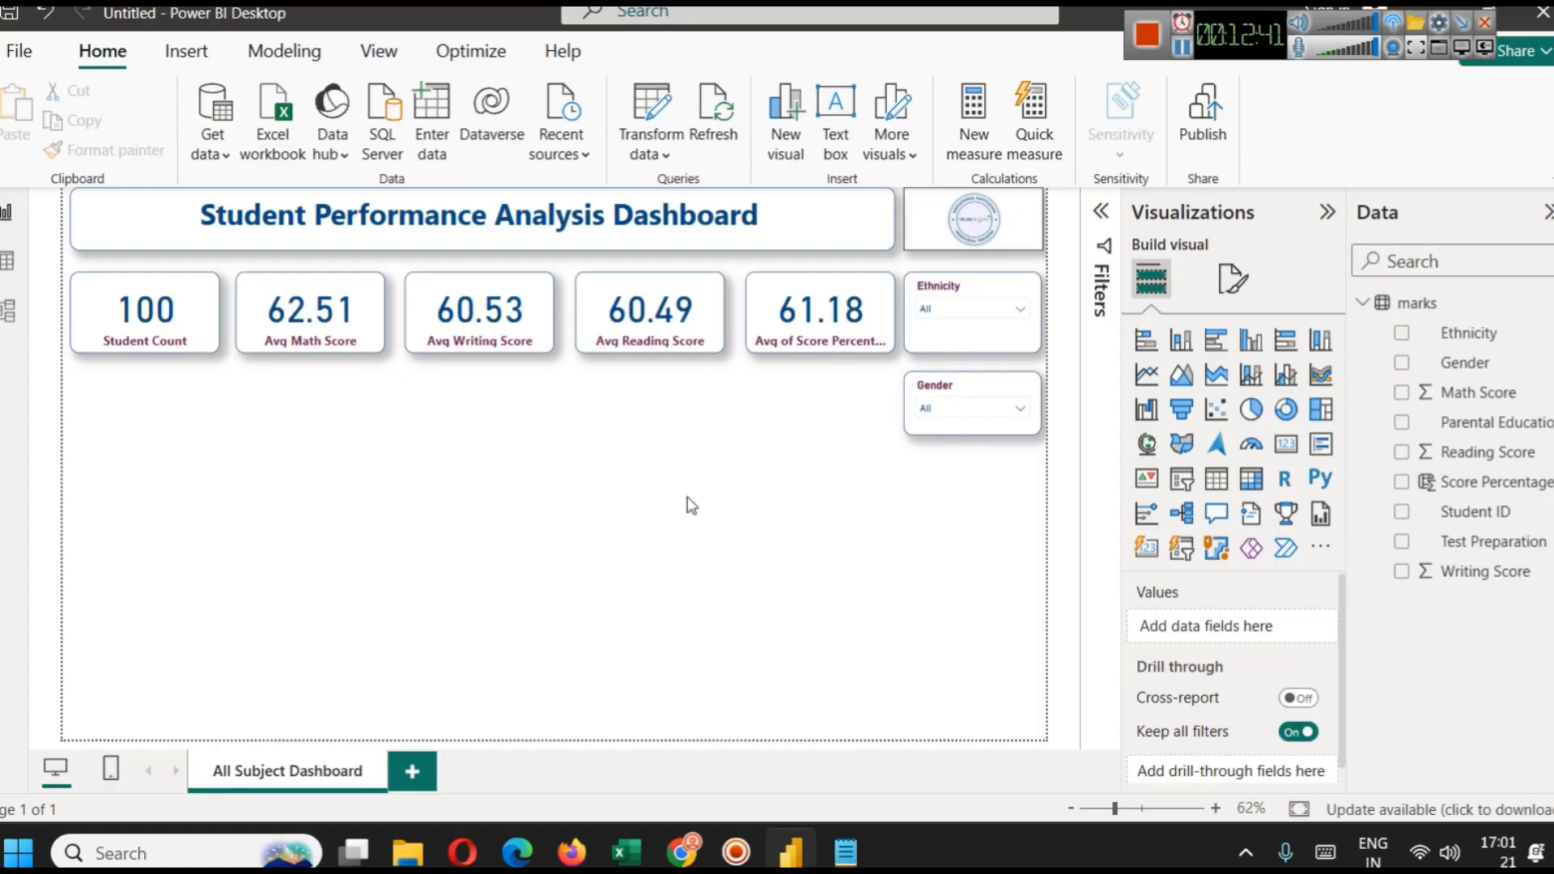
left_click(940, 298)
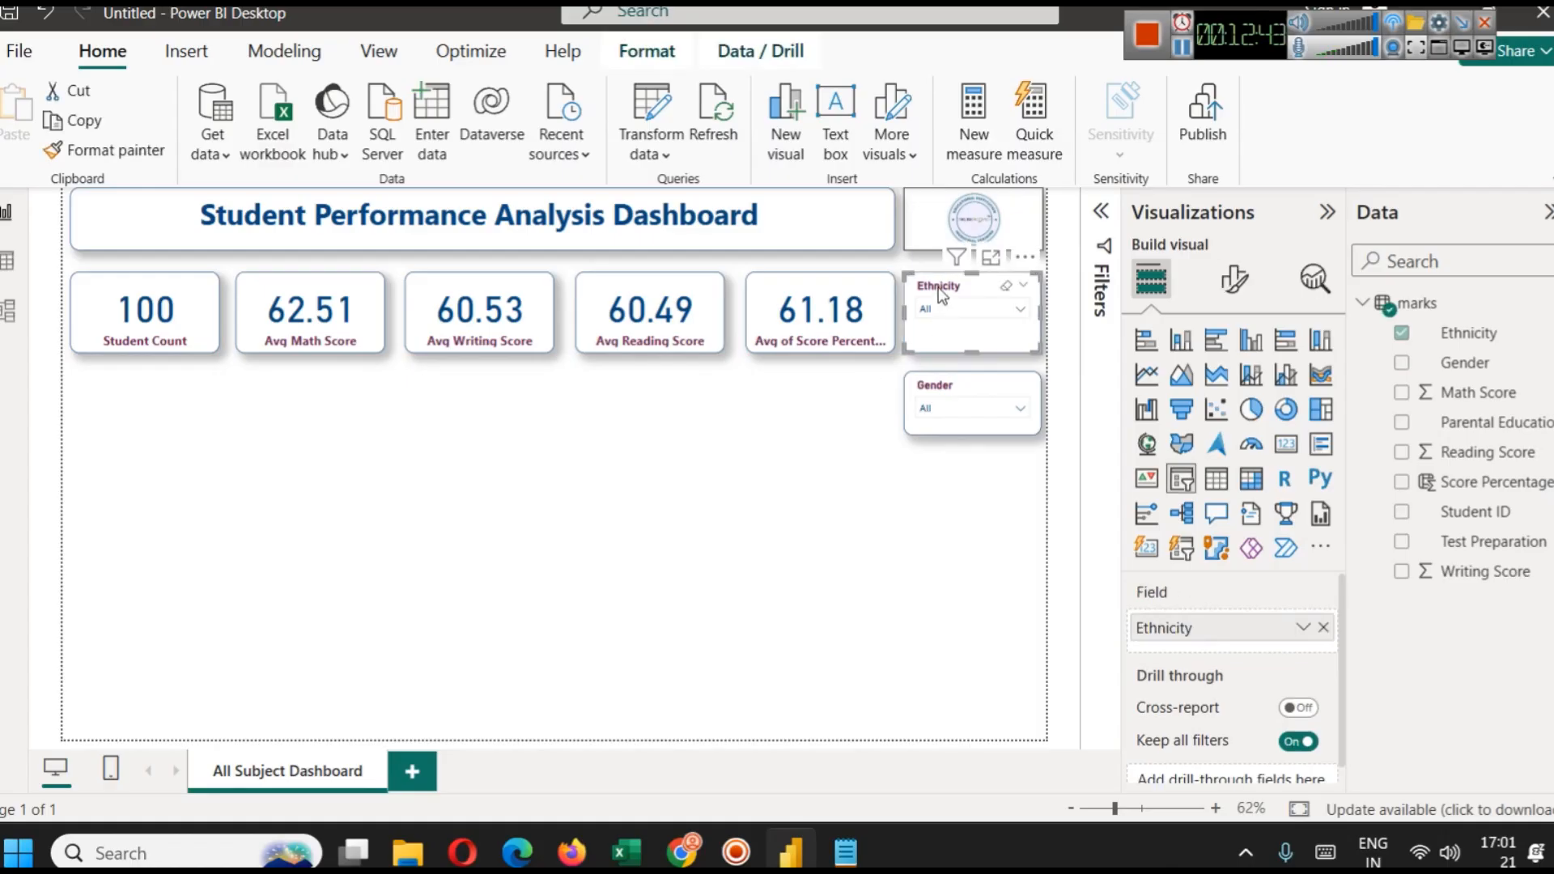
Set the top padding of the Ethnicity slicer to 20 px.
left_click(1239, 279)
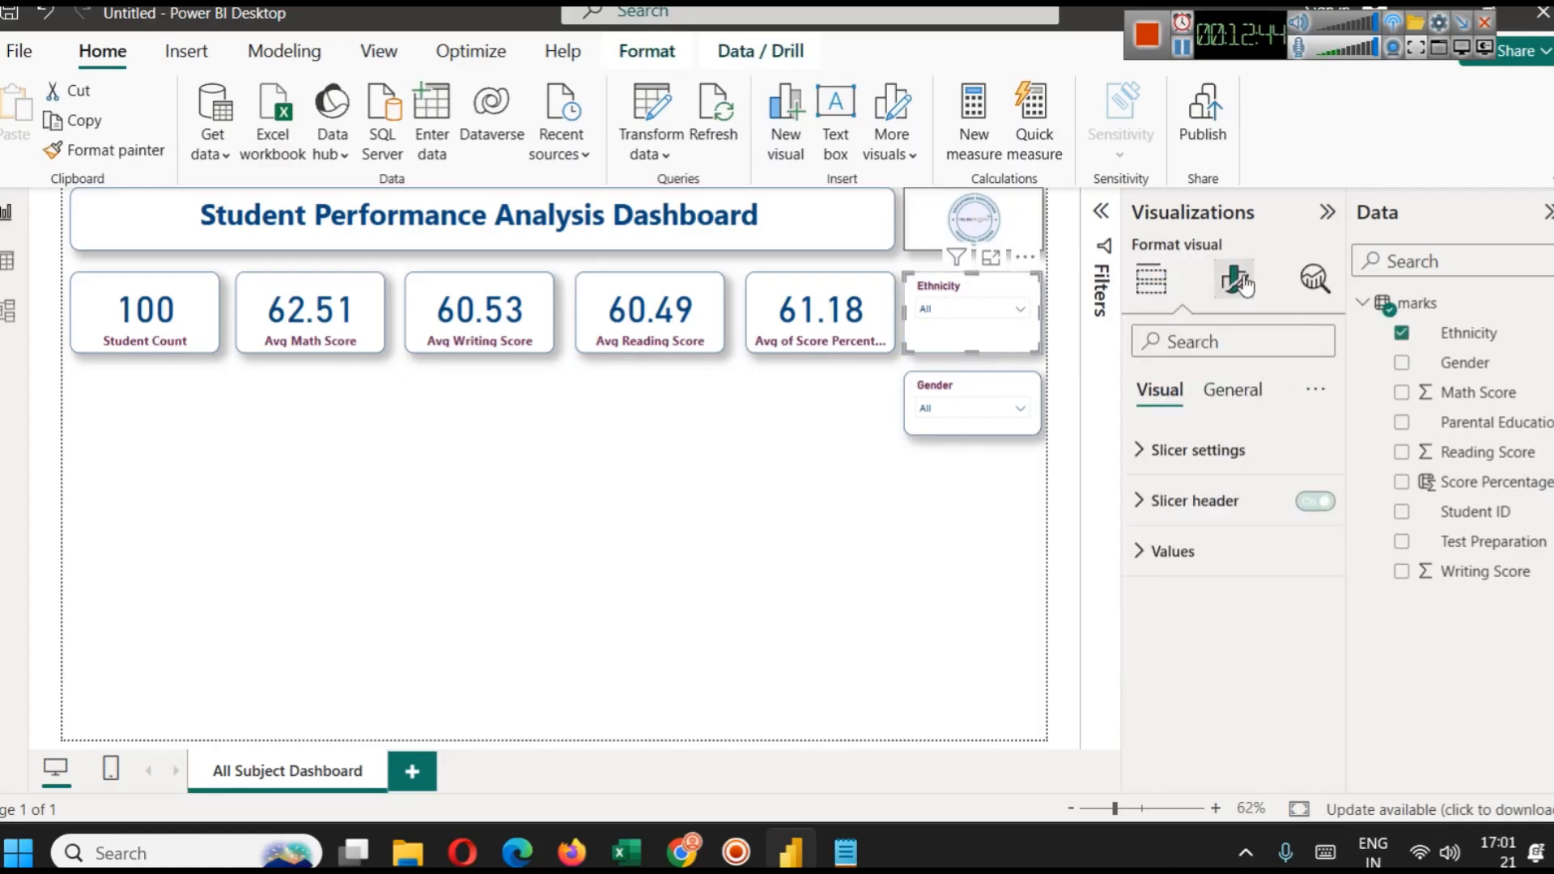
left_click(1231, 391)
left_click(1197, 460)
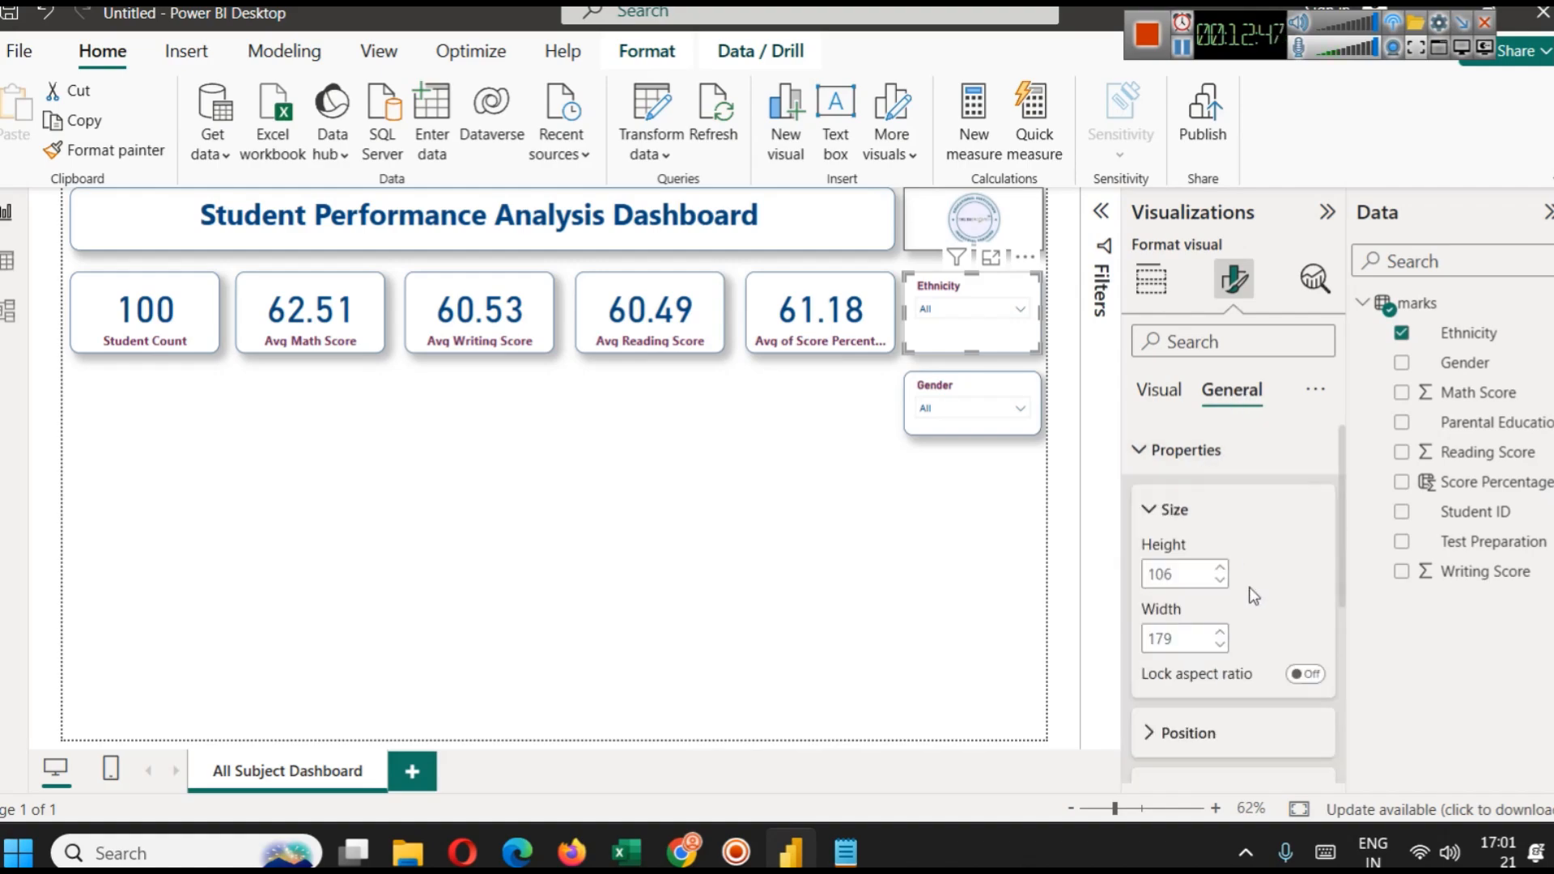
scroll(1232, 586, "down", 2)
left_click(1230, 613)
scroll(1227, 615, "down", 3)
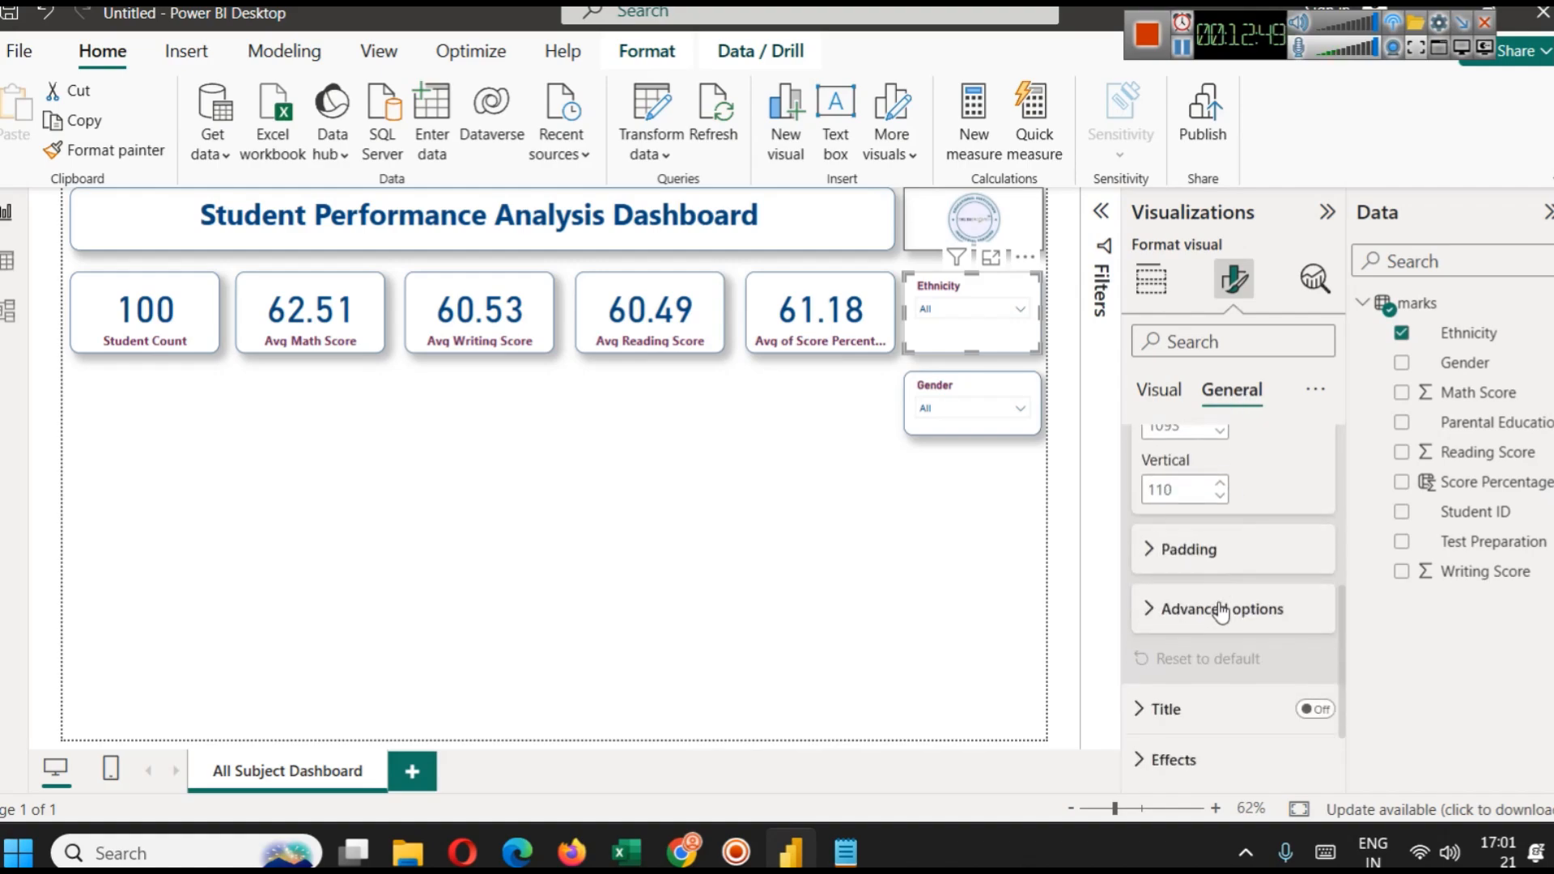
left_click(1212, 558)
left_click(1256, 584)
left_click(1255, 584)
left_click(1256, 584)
left_click(1256, 584)
left_click(1256, 585)
left_click(1255, 584)
left_click(1255, 584)
left_click(1255, 585)
left_click(1255, 585)
left_click(1255, 585)
left_click(1255, 584)
left_click(1256, 585)
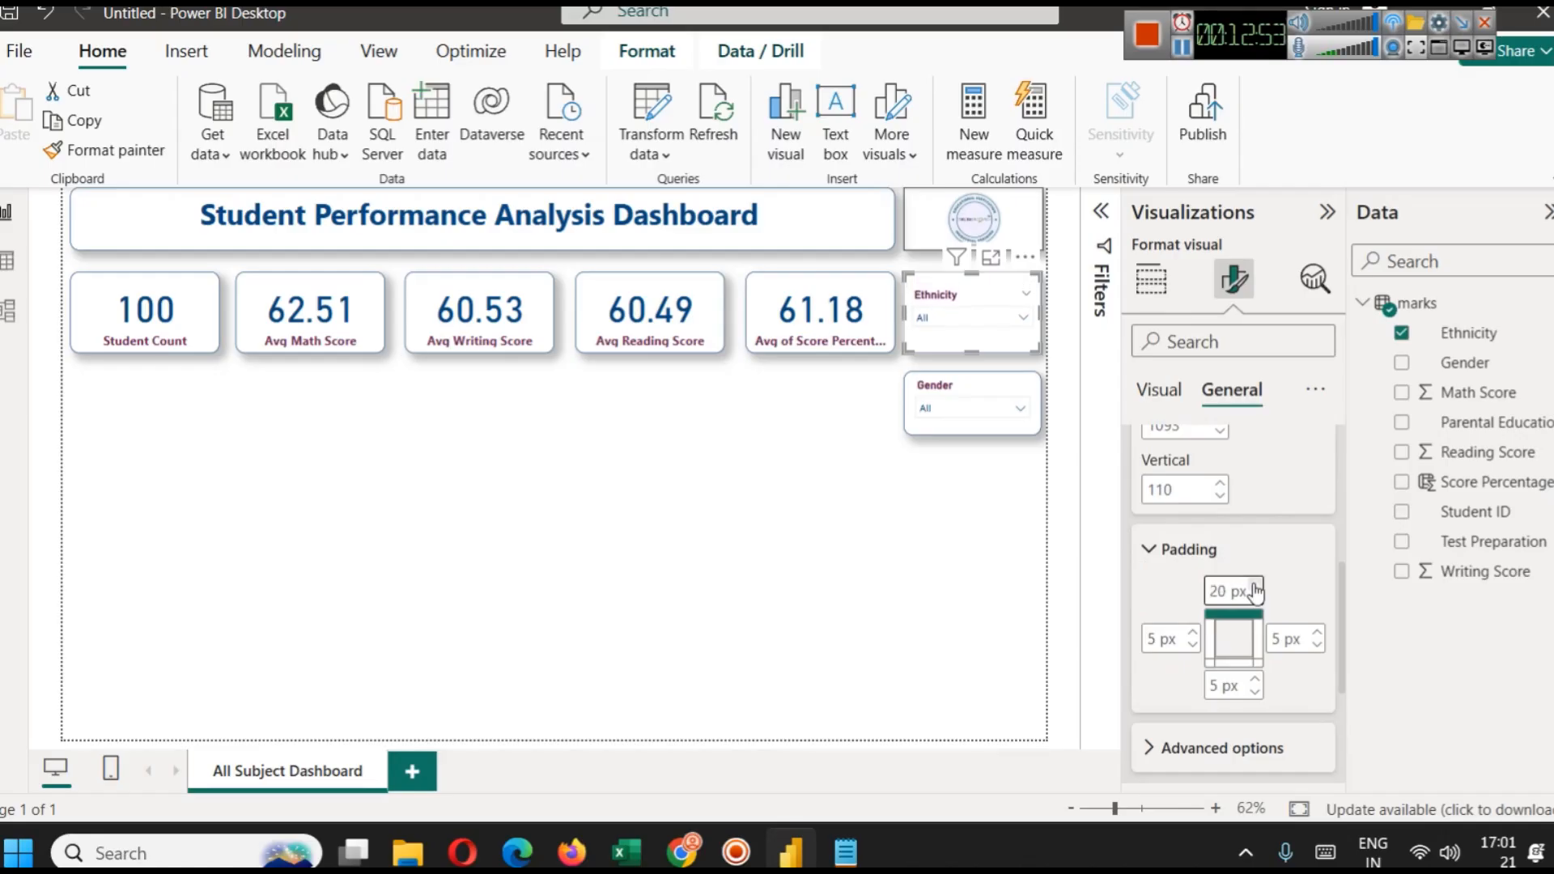
left_click(826, 545)
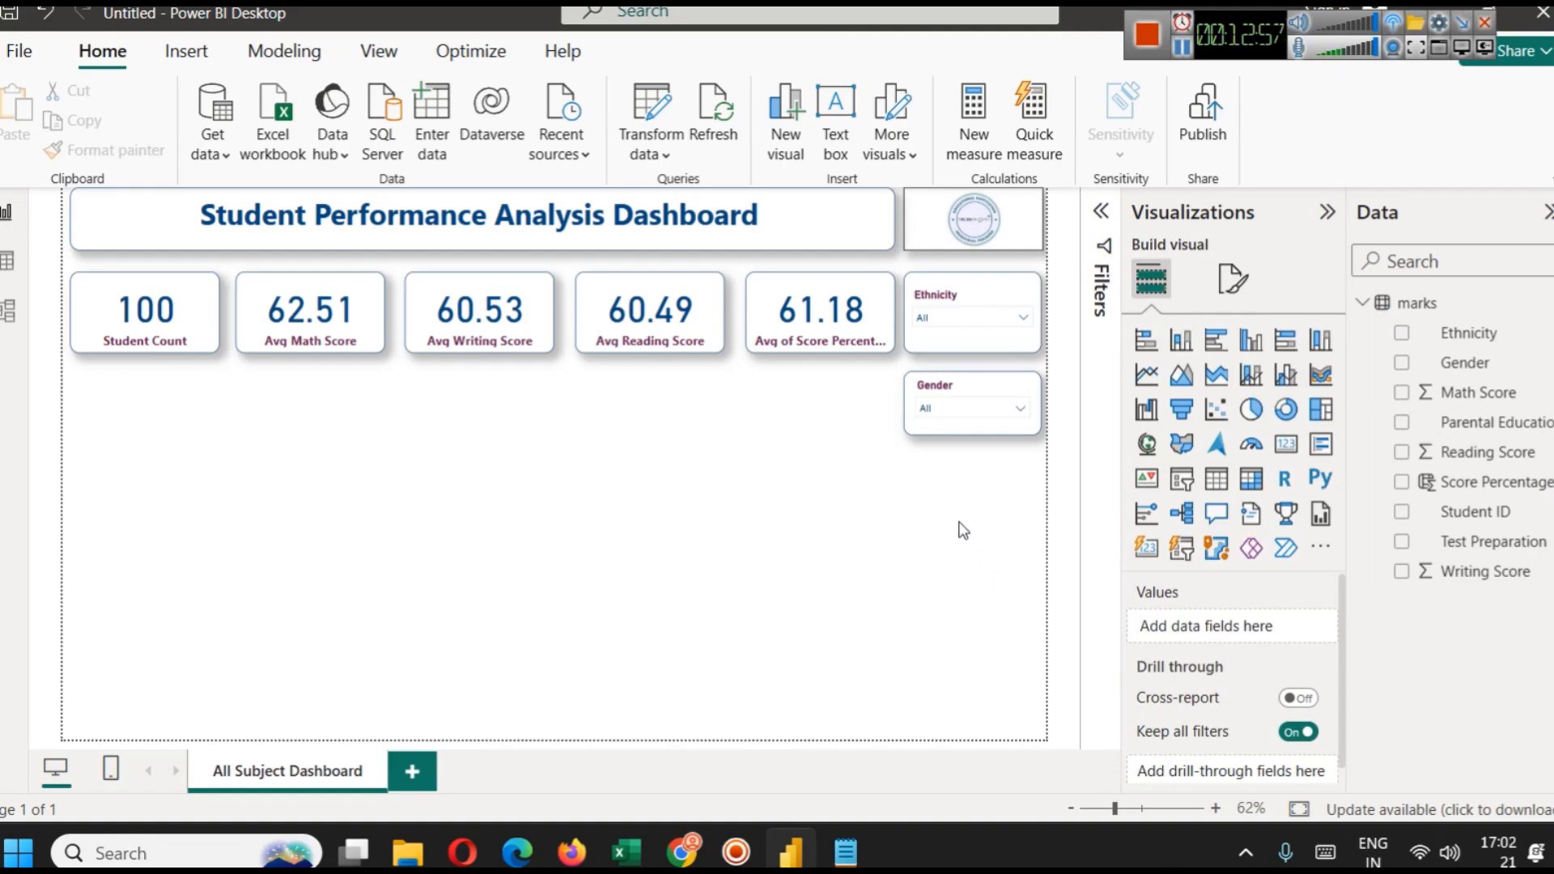
Duplicate the Gender slicer and place the copy directly beneath the original.
left_click(947, 391)
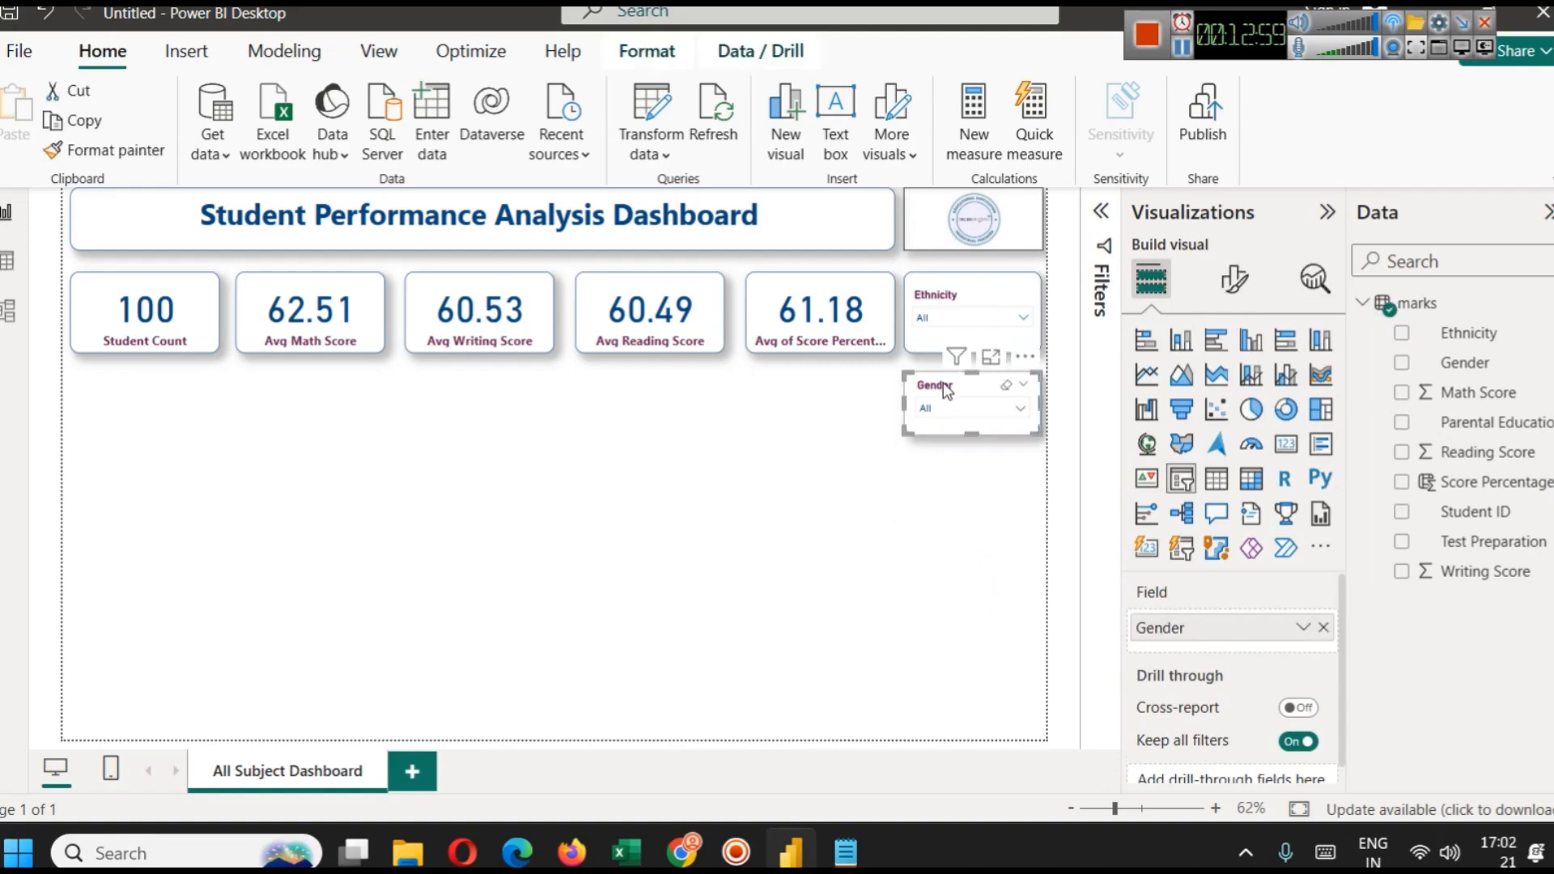
key("ctrl+c")
key("ctrl+v")
left_click_drag(947, 391, 944, 479)
left_click(890, 603)
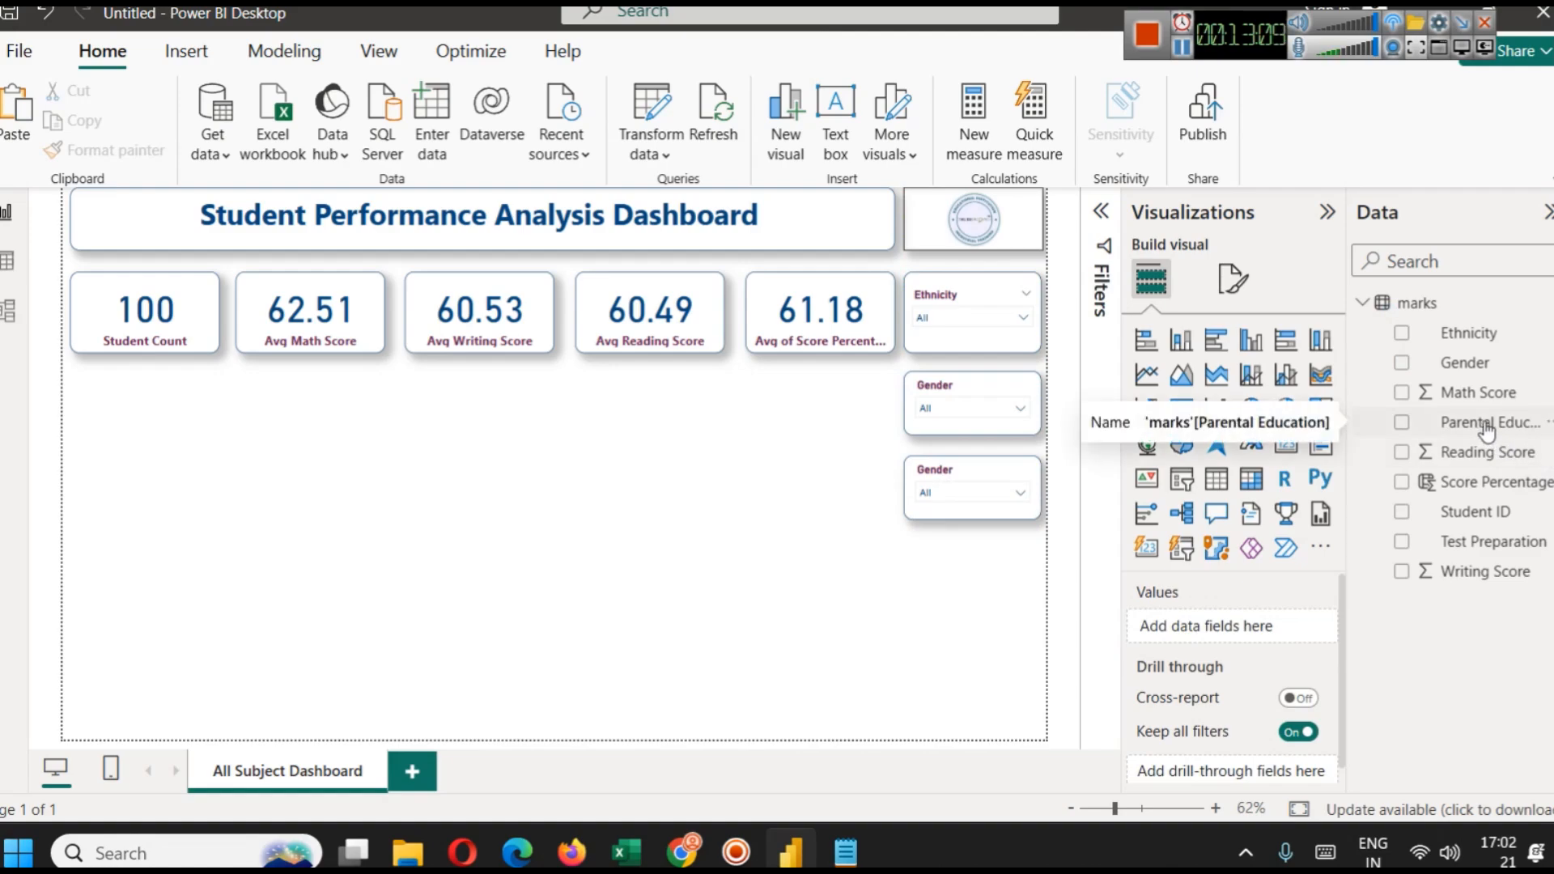
Replace the Gender field in the copied slicer with Parental Education.
left_click(970, 482)
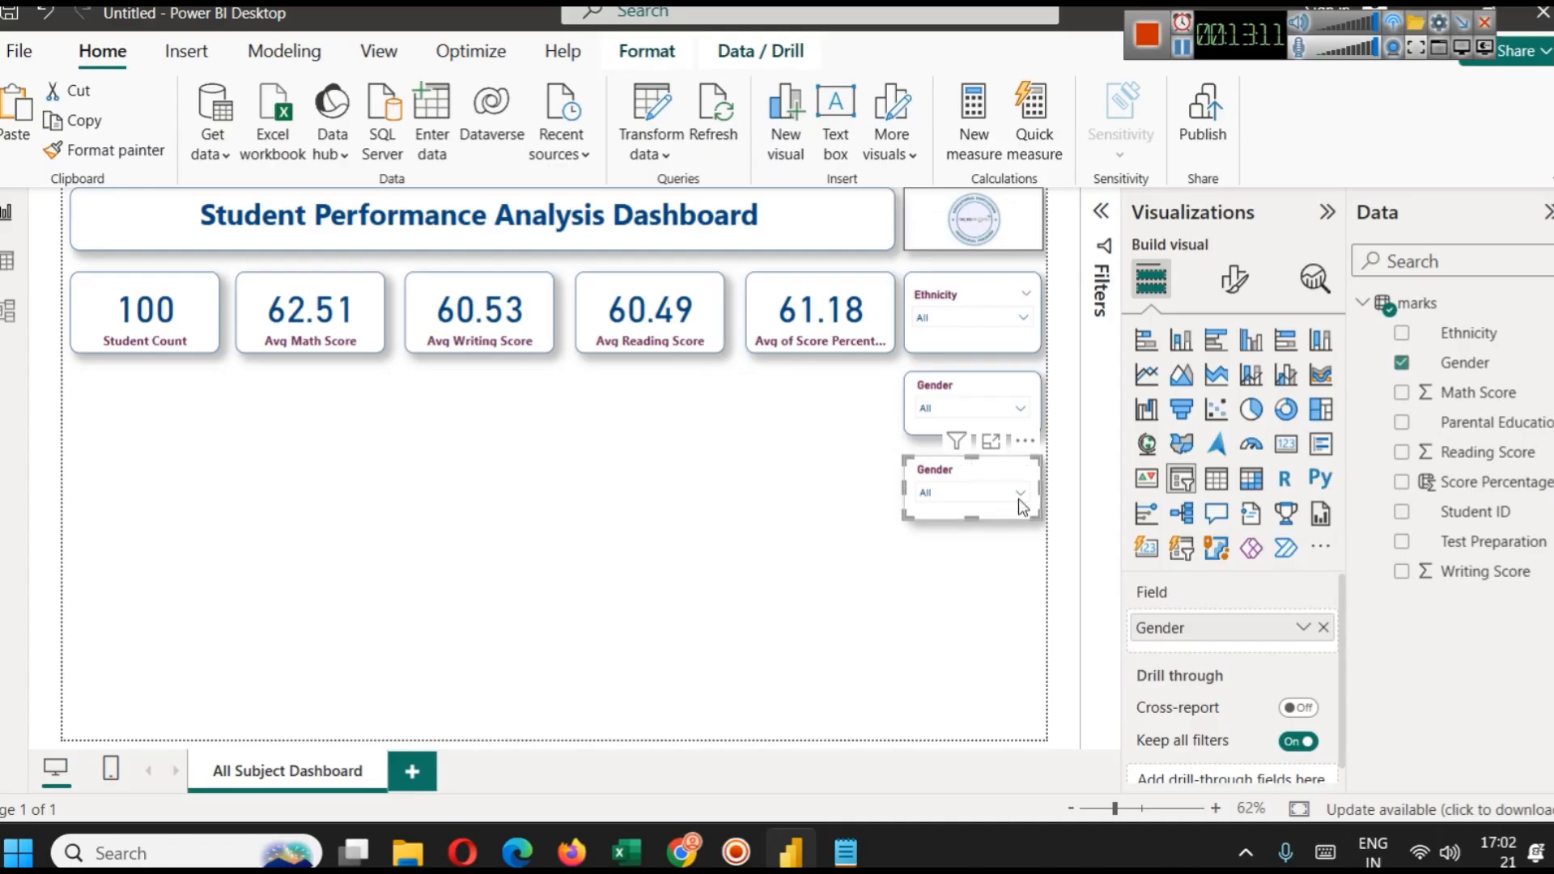
left_click(1320, 630)
left_click_drag(1487, 452, 1246, 632)
Test the Parental Education slicer by filtering the cards by the different education levels, and clear its selection.
left_click(952, 488)
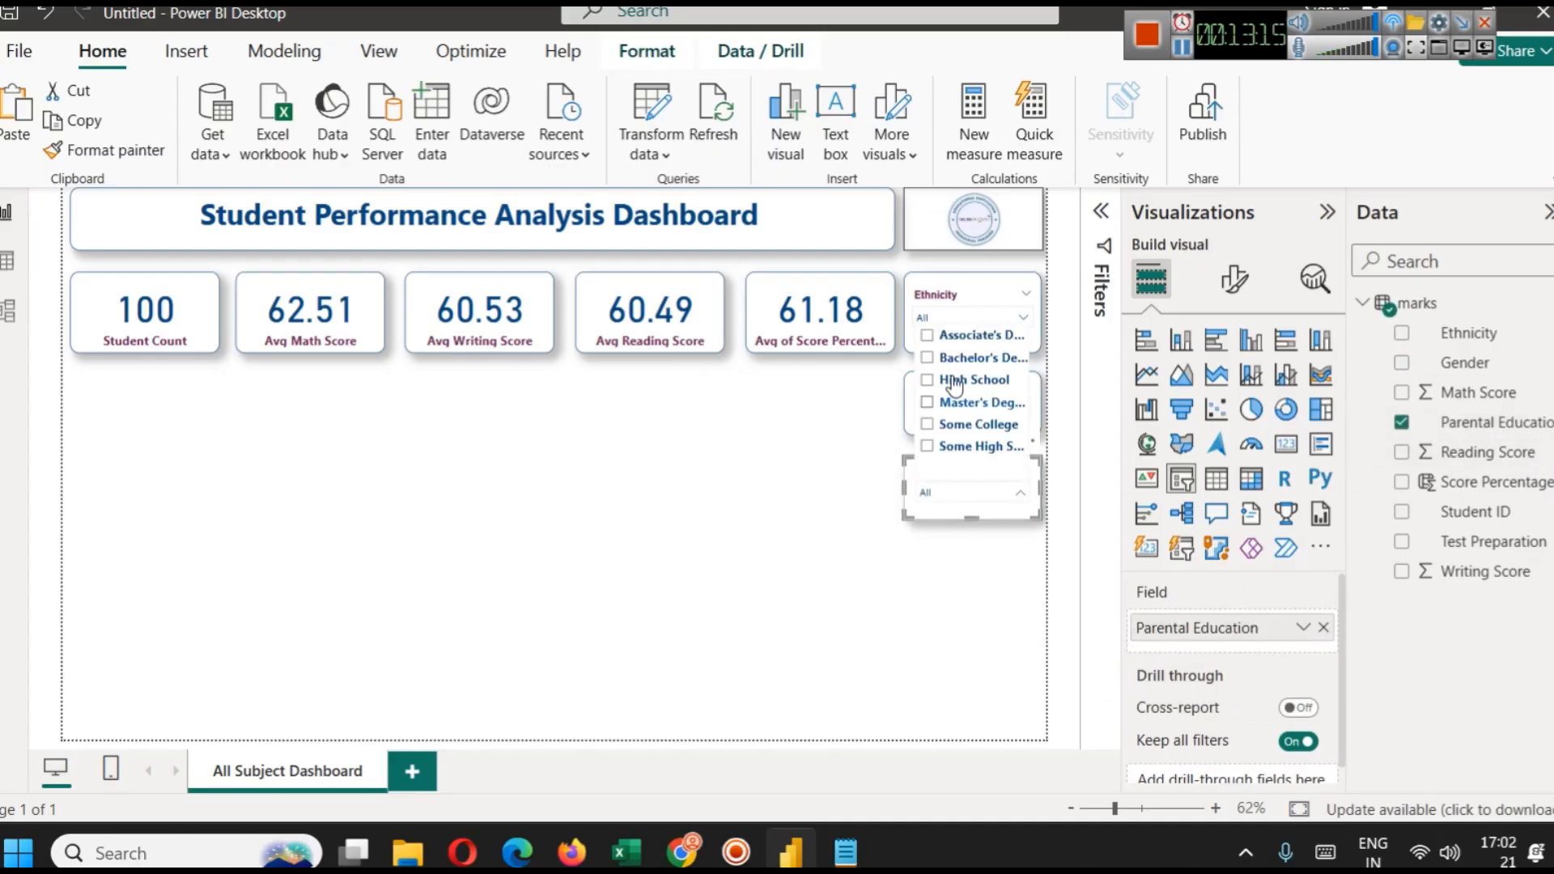
left_click(957, 336)
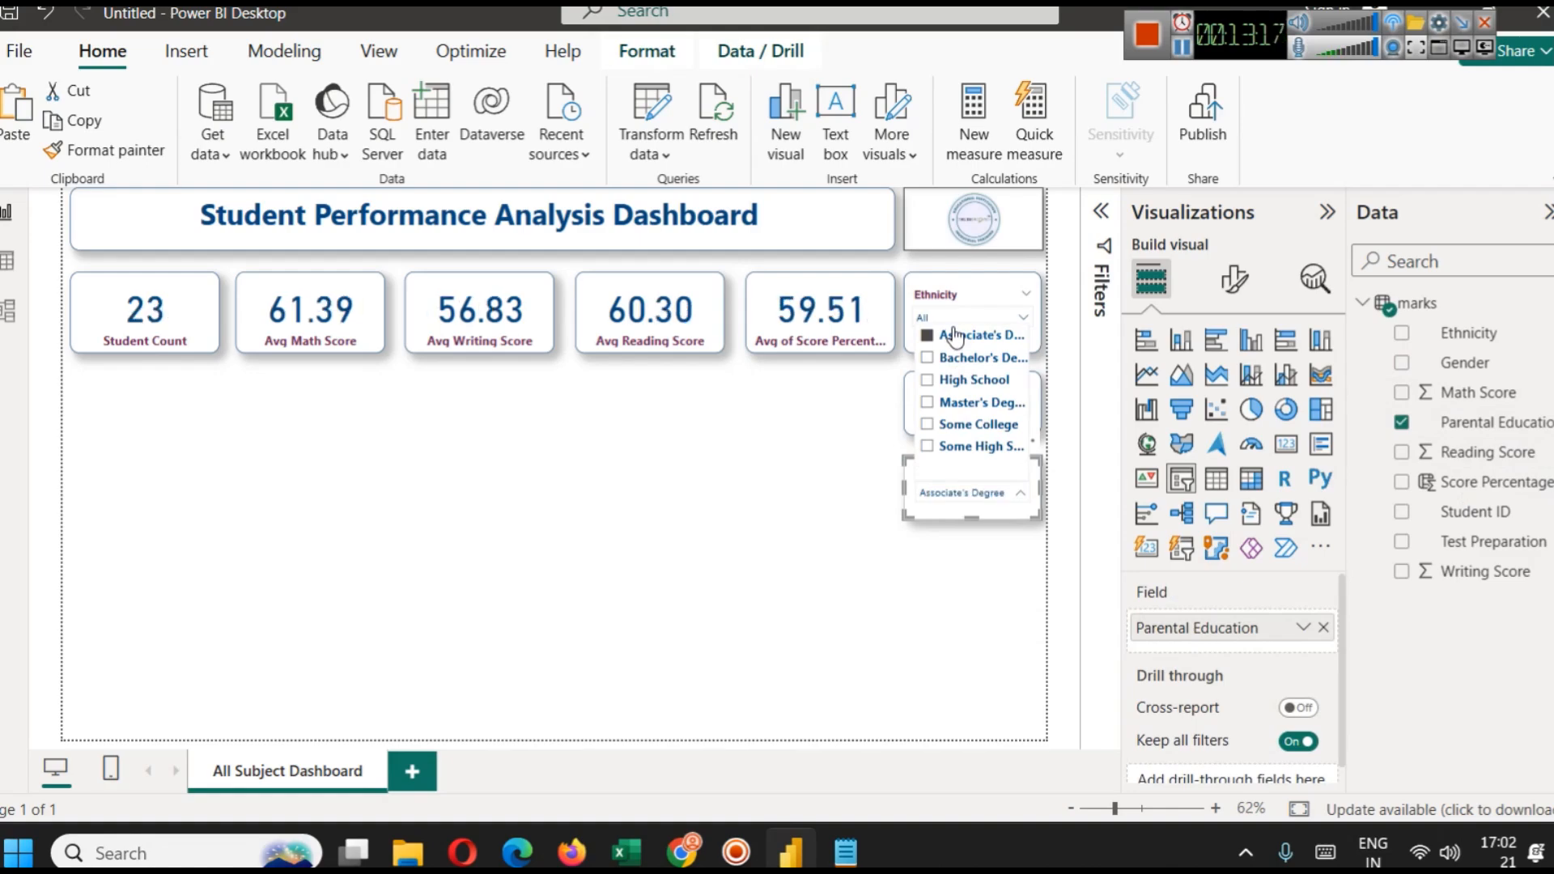
left_click(961, 360)
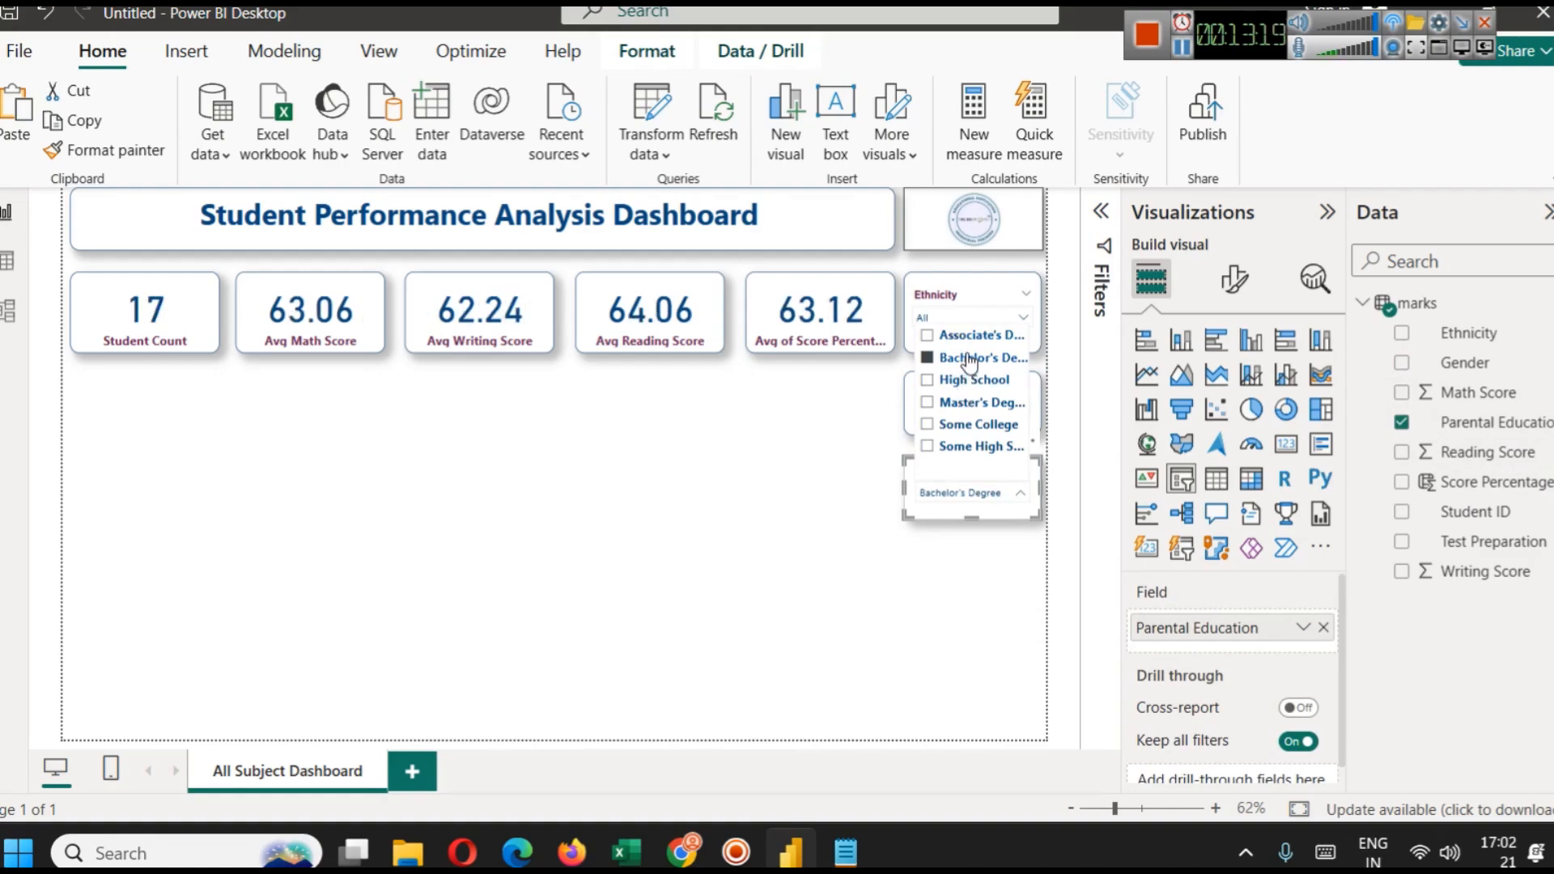
left_click(967, 338)
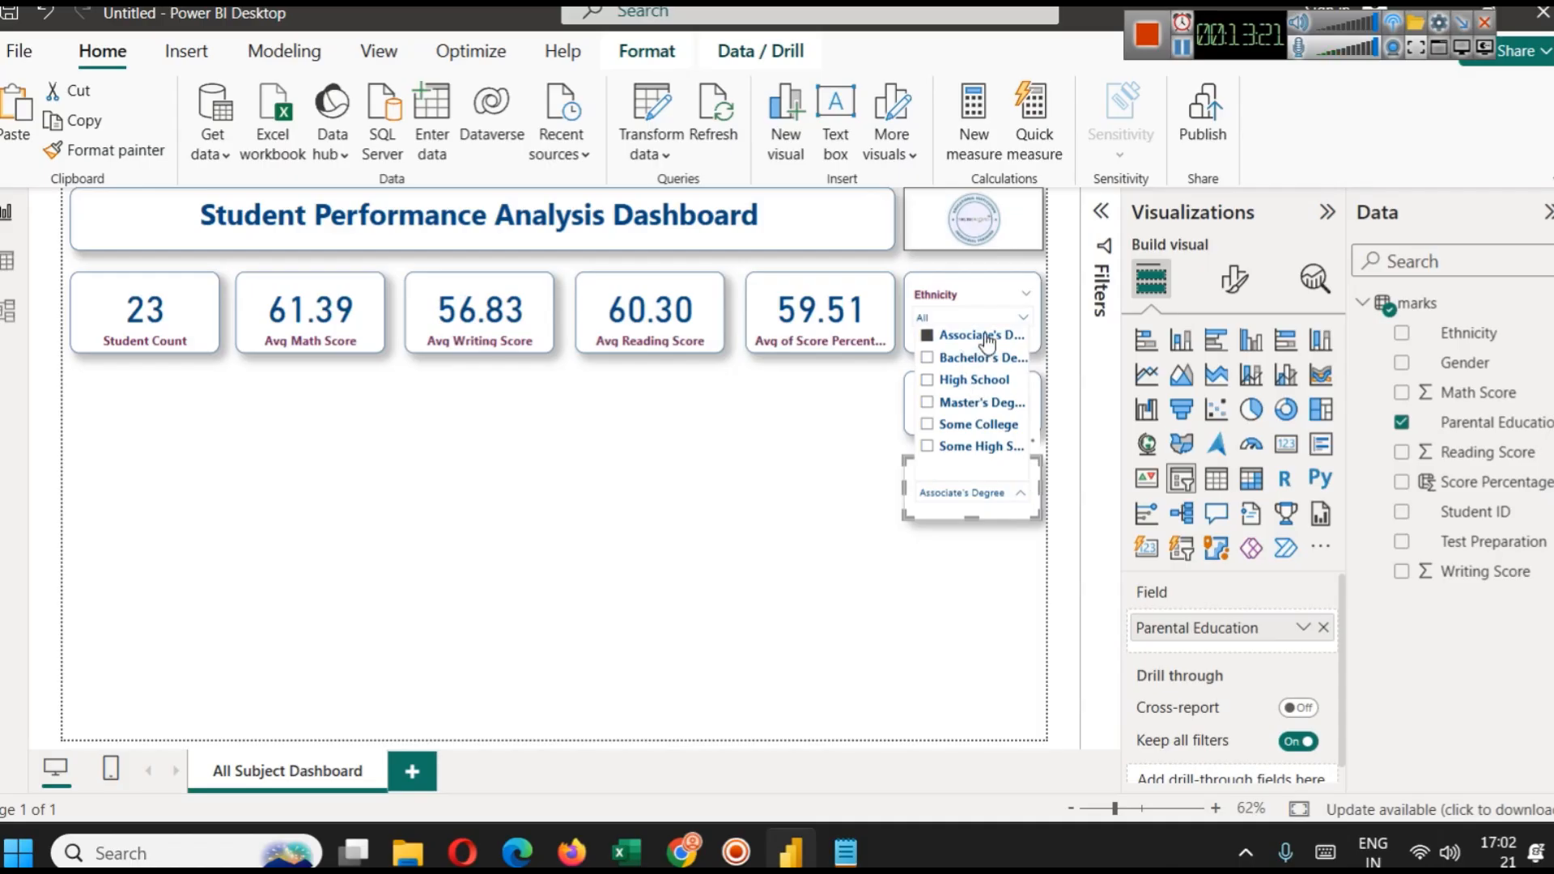
left_click(983, 358)
left_click(980, 381)
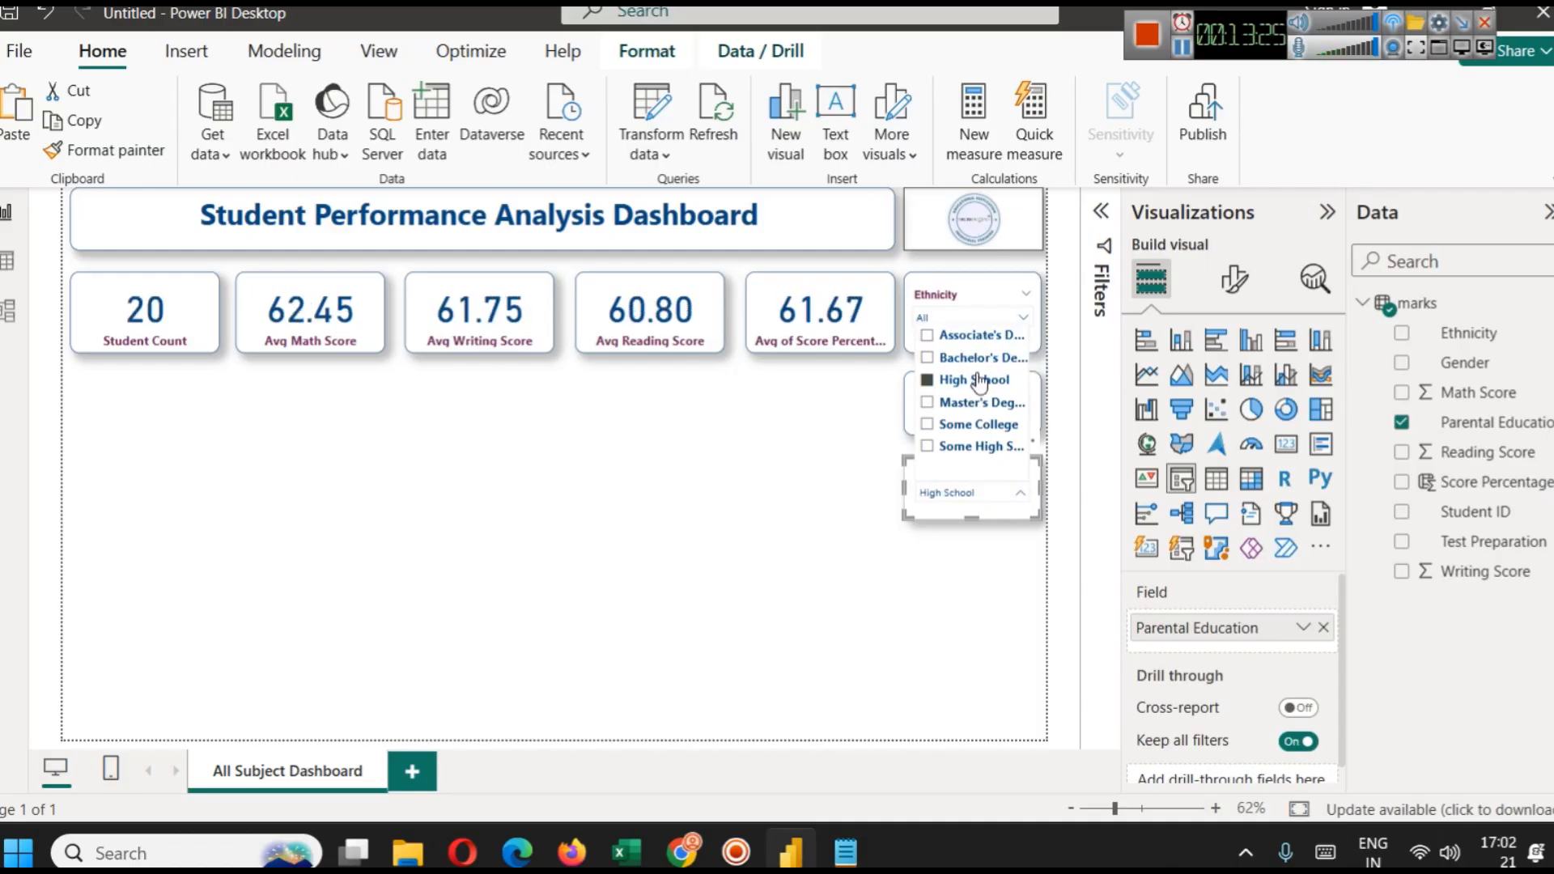
left_click(983, 450)
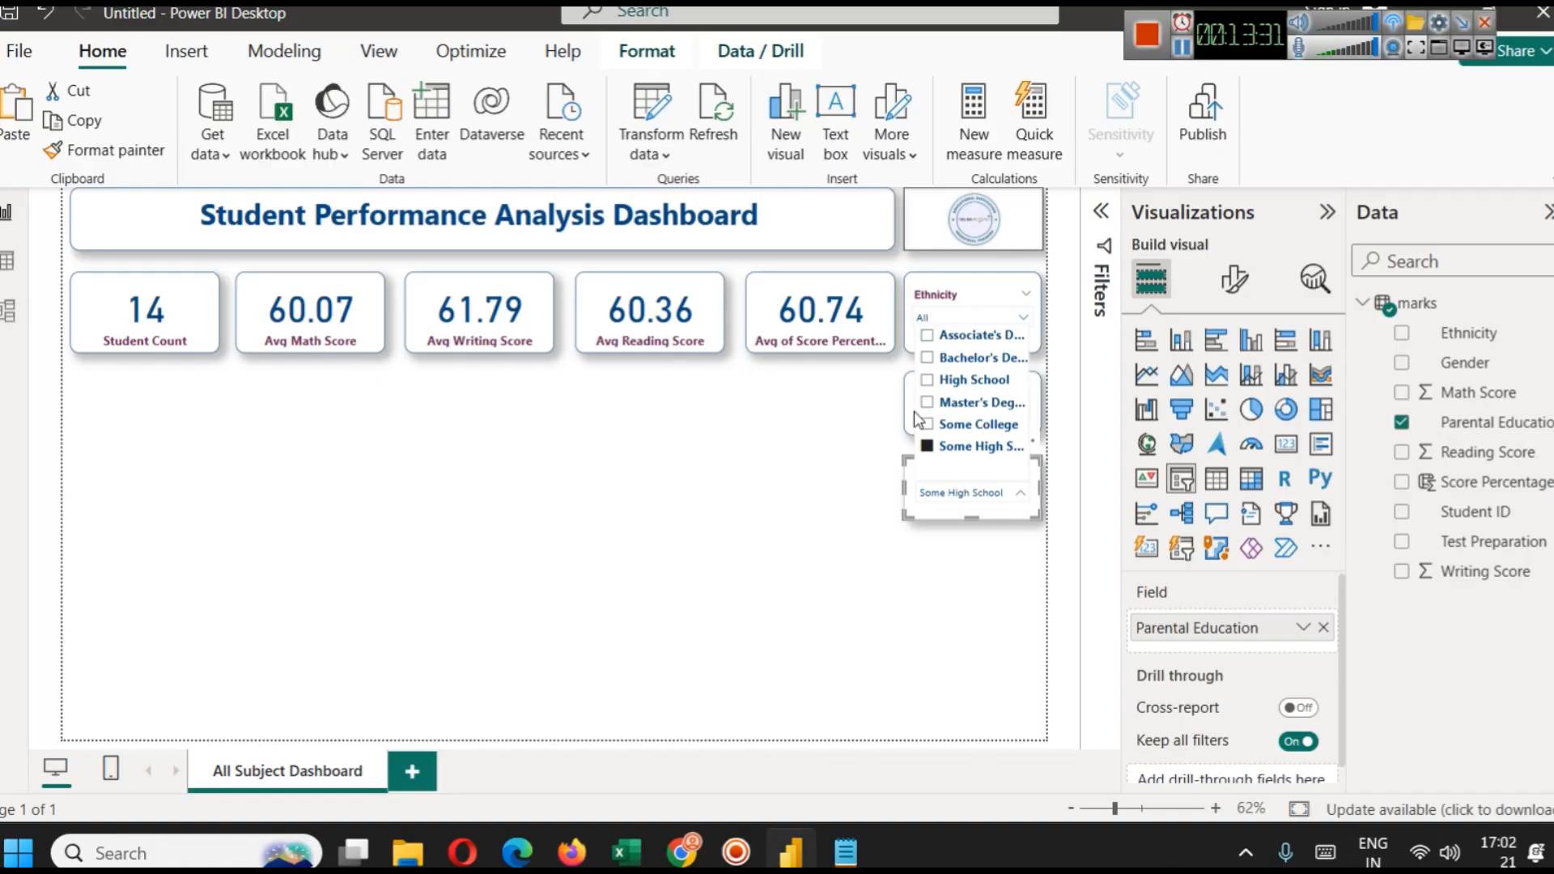
left_click(951, 426)
left_click(972, 400)
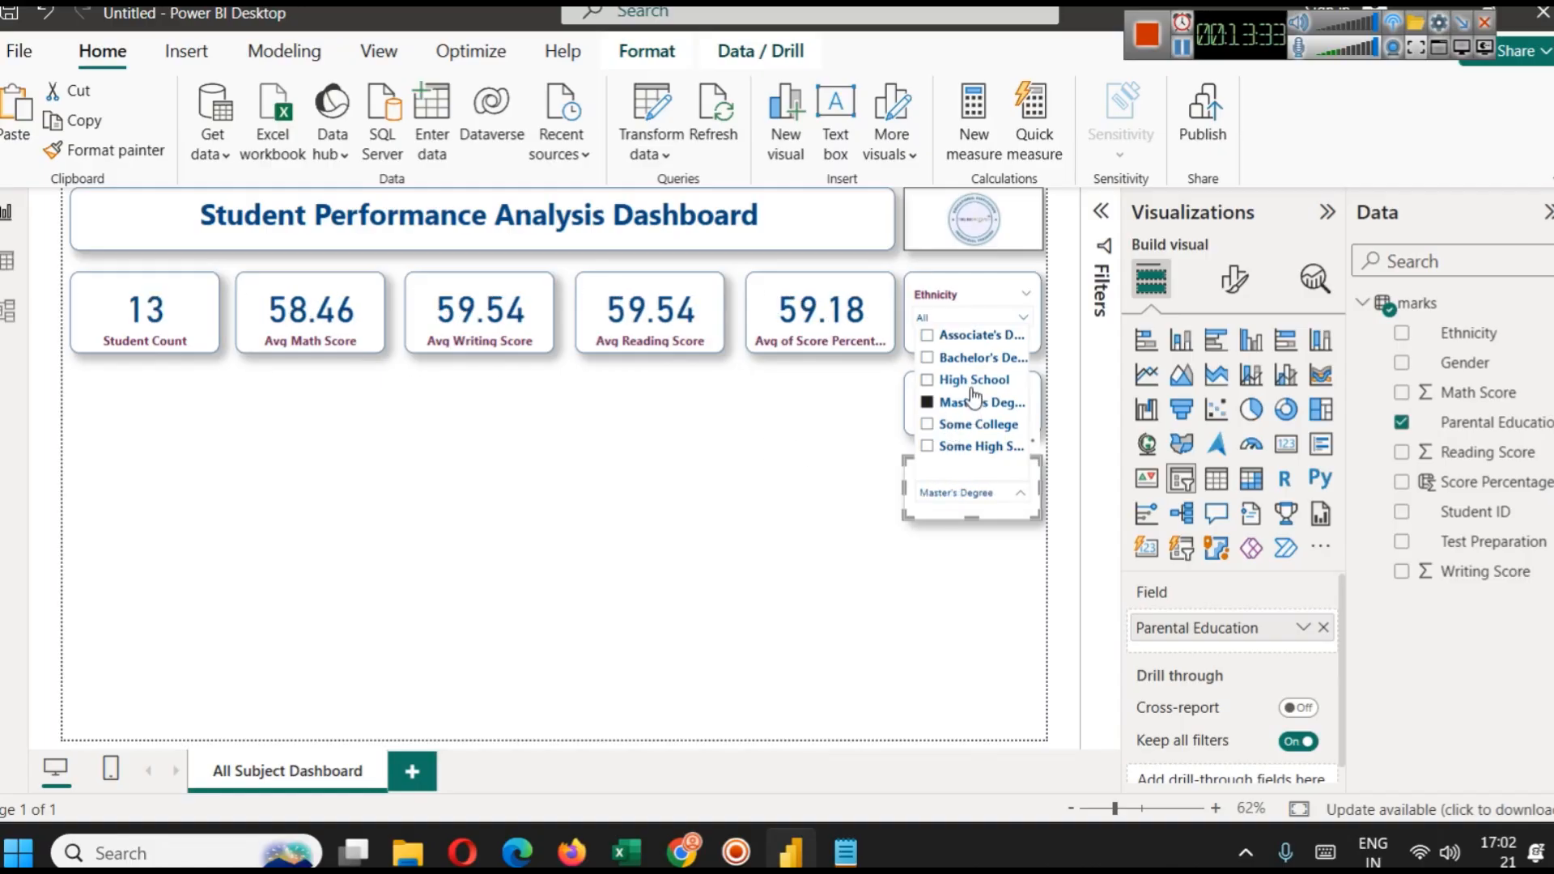
left_click(953, 565)
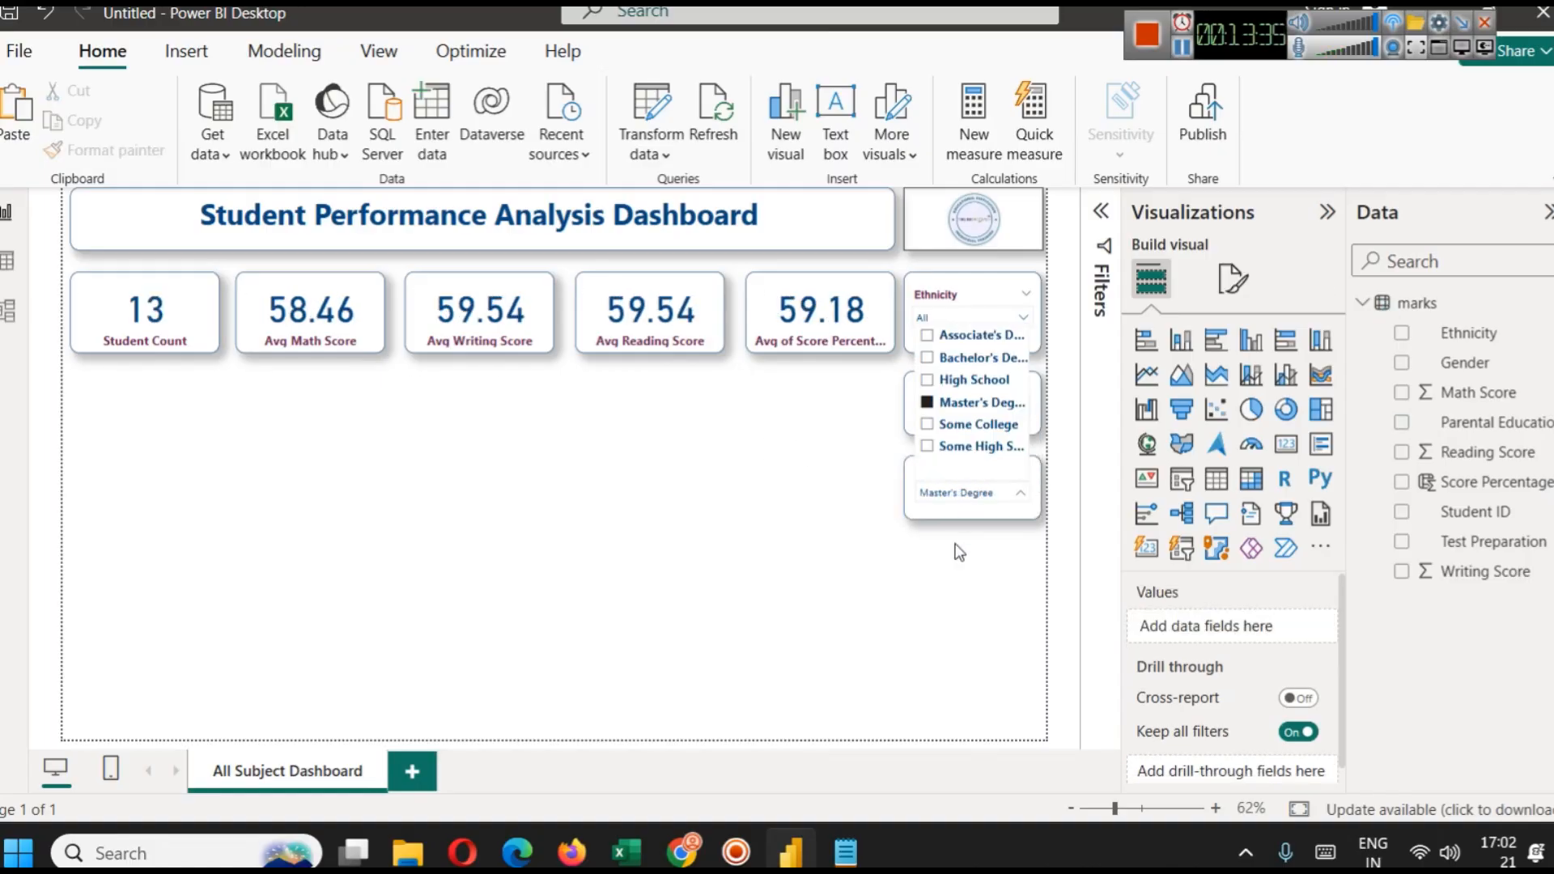
left_click(995, 482)
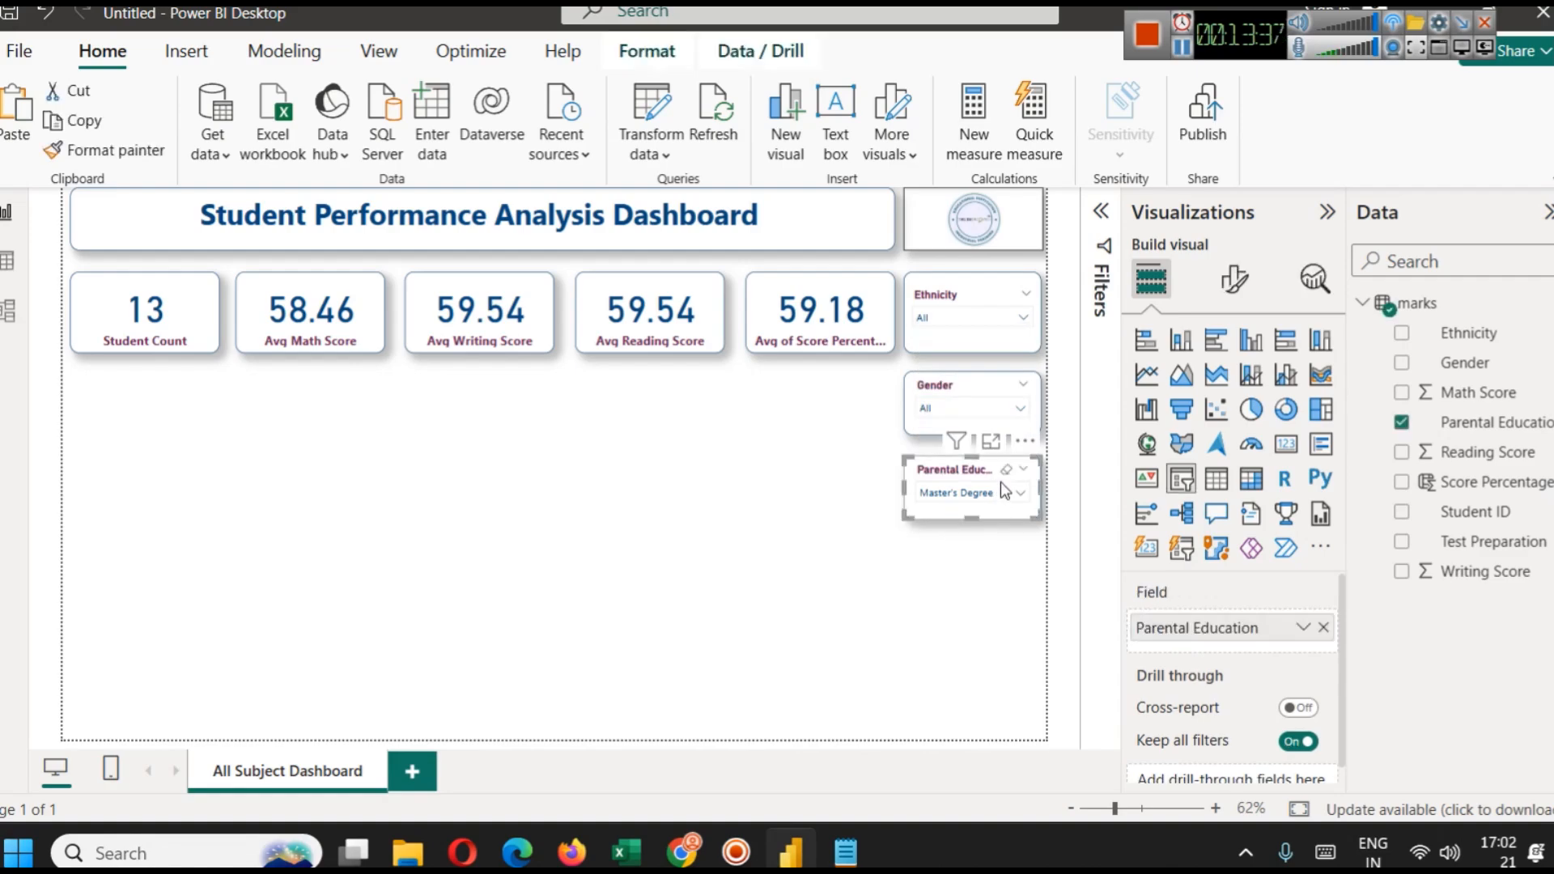
left_click(1006, 469)
left_click(750, 586)
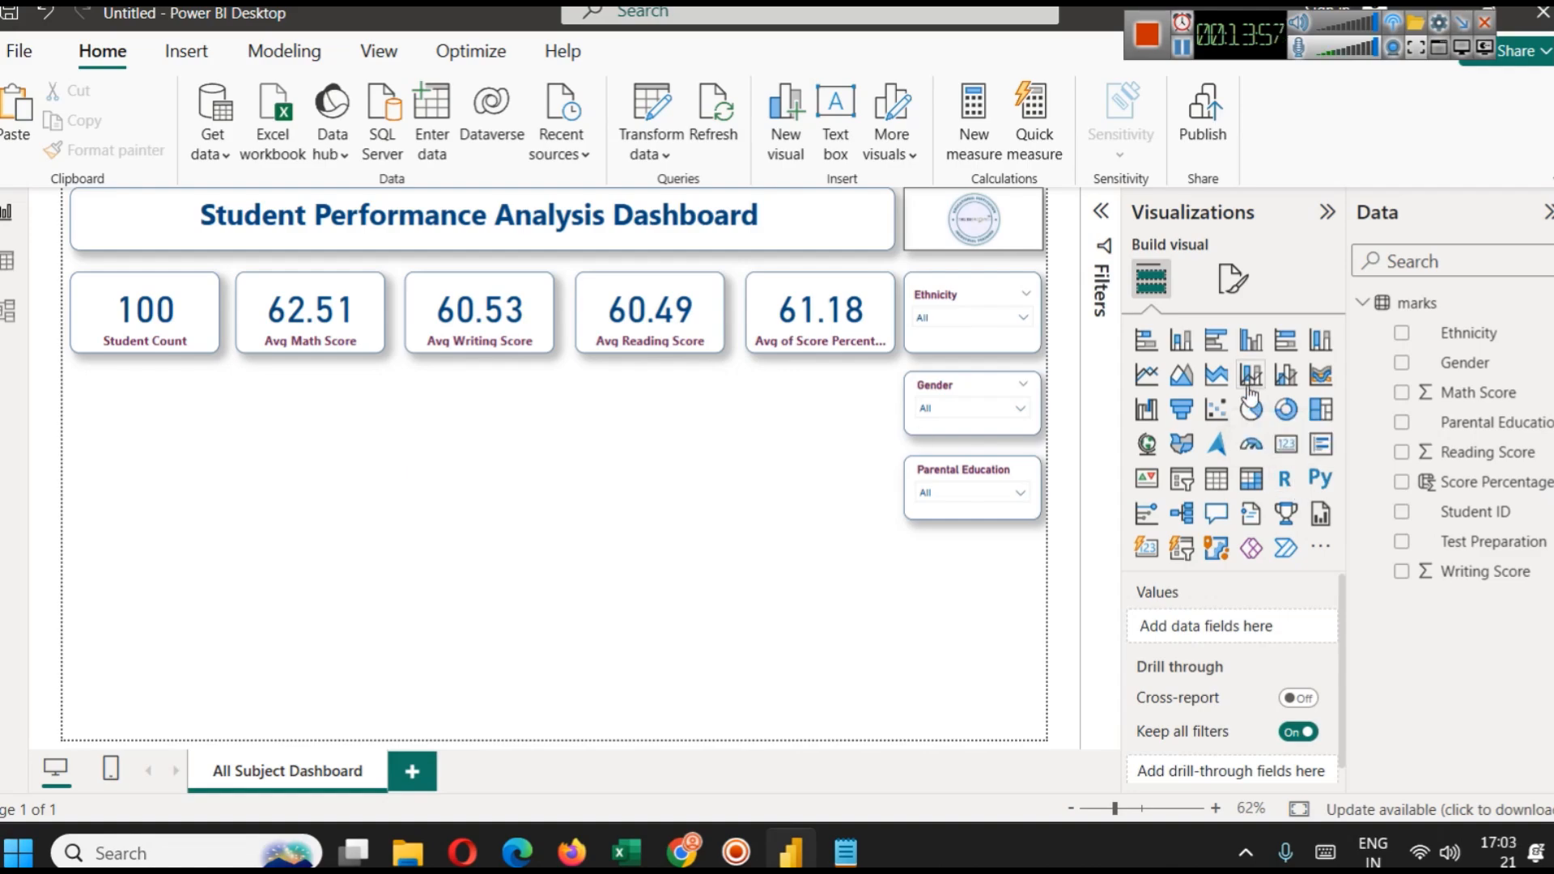
Insert a stacked column chart, resize it, and place it below the Student Count and Avg Math Score cards.
left_click(1182, 348)
left_click_drag(164, 632, 313, 434)
left_click_drag(189, 483, 196, 561)
left_click(353, 538)
left_click(270, 486)
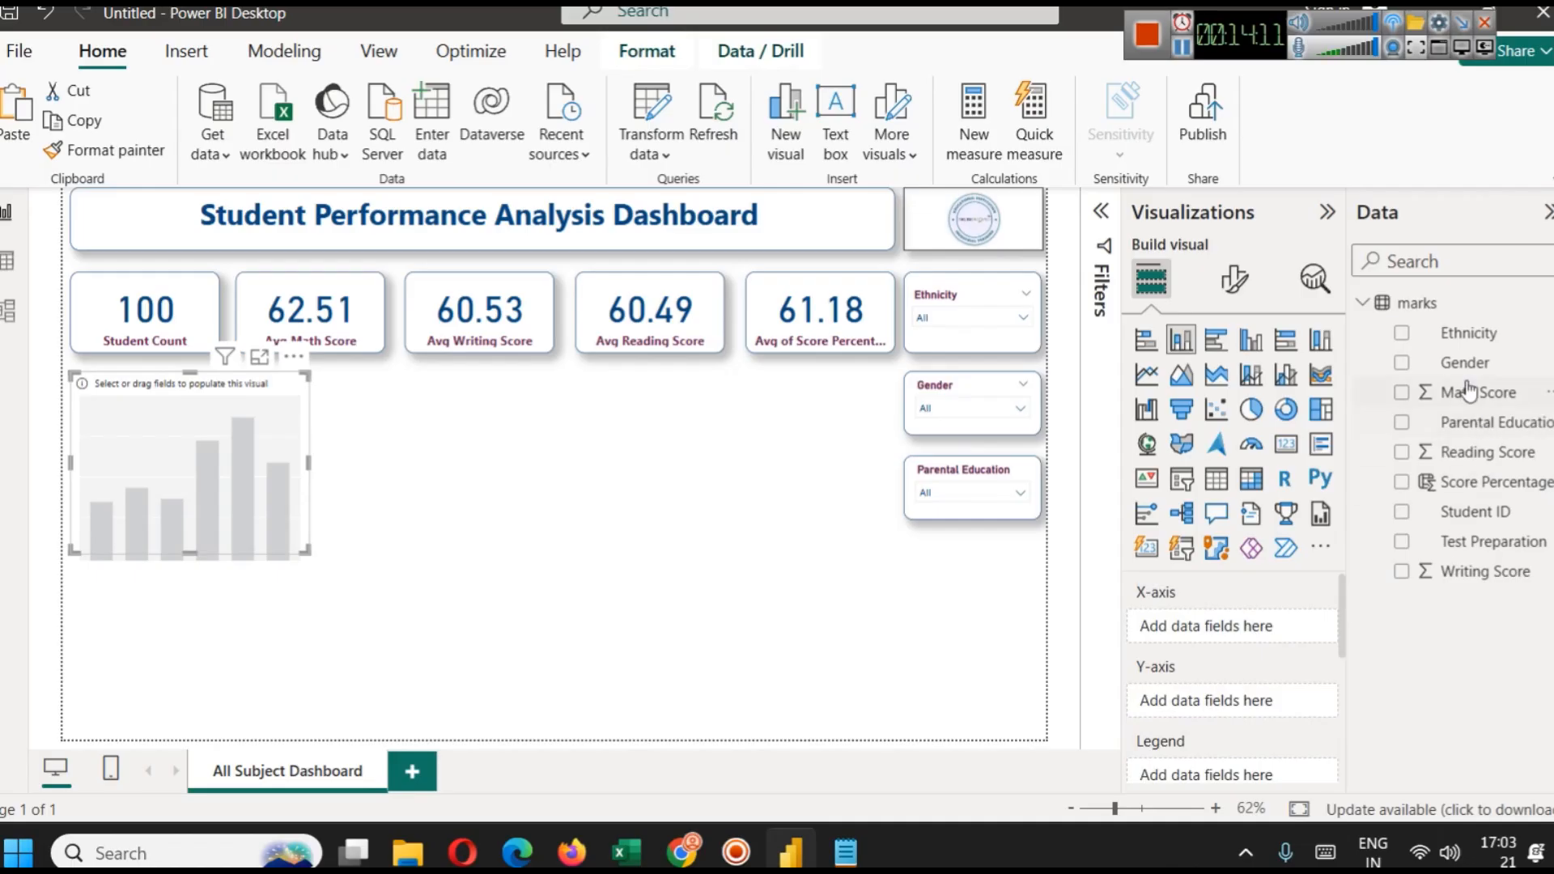
Assign Ethnicity to the column chart's X-axis and Score Percentage to its Y-axis.
left_click_drag(1468, 336, 1238, 628)
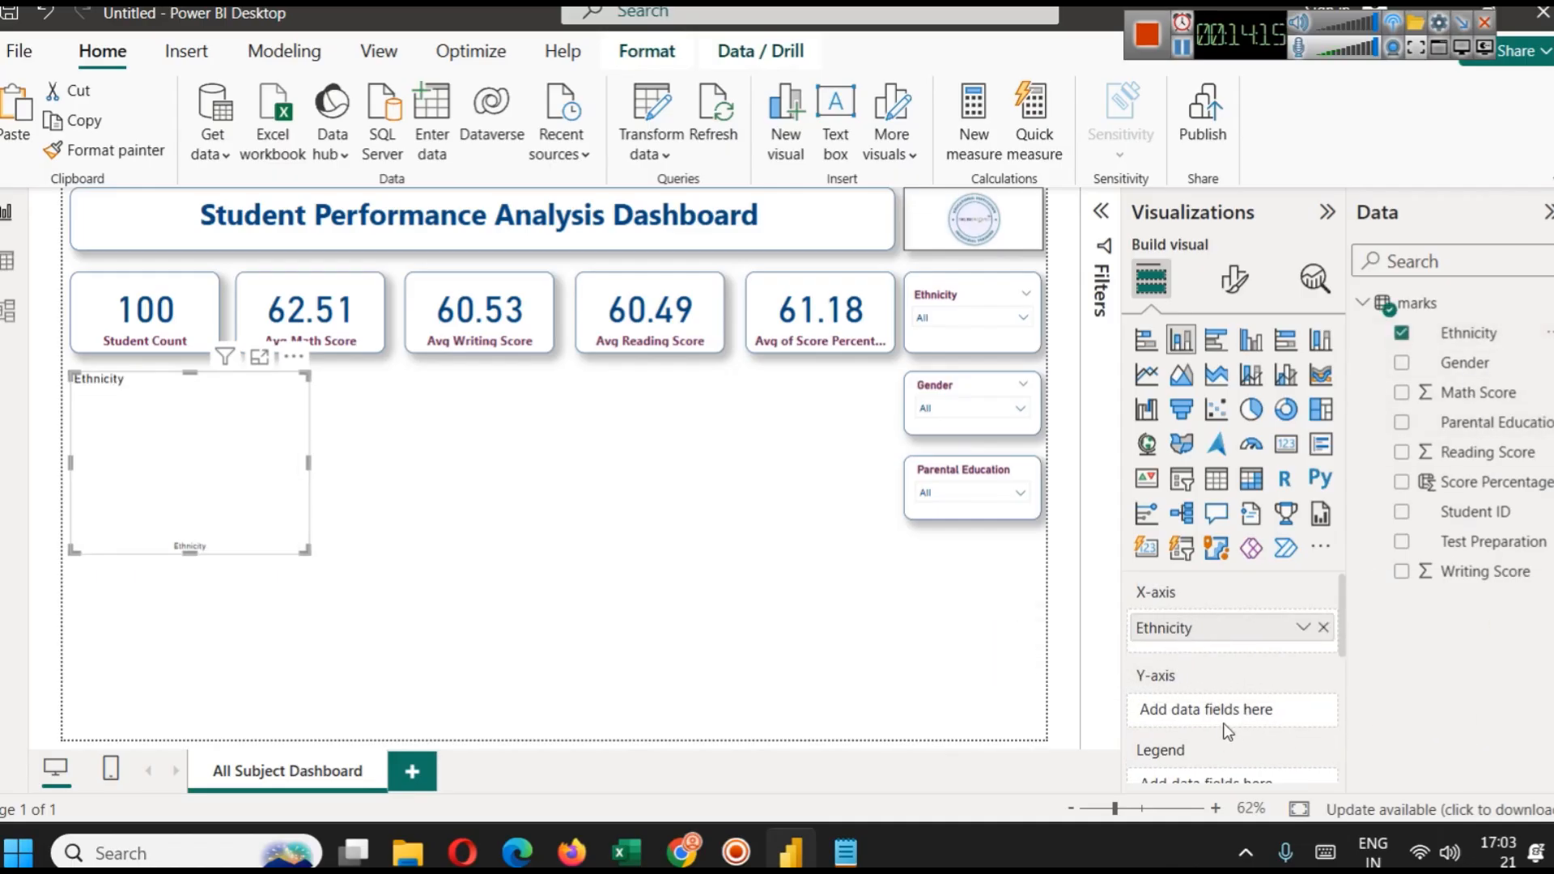
left_click_drag(1516, 484, 1275, 709)
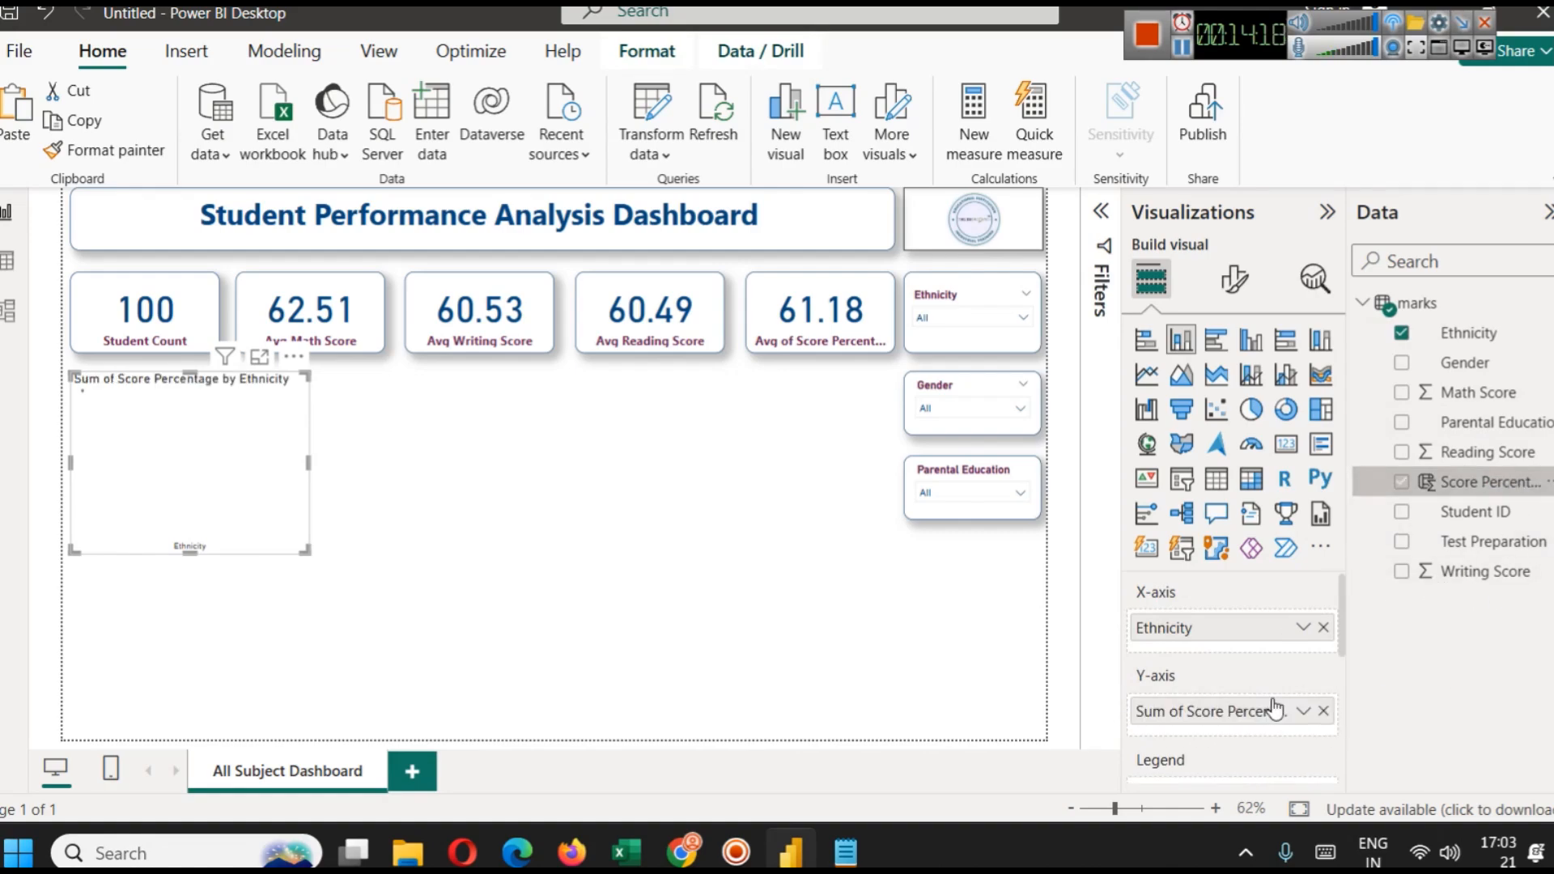
left_click(1322, 711)
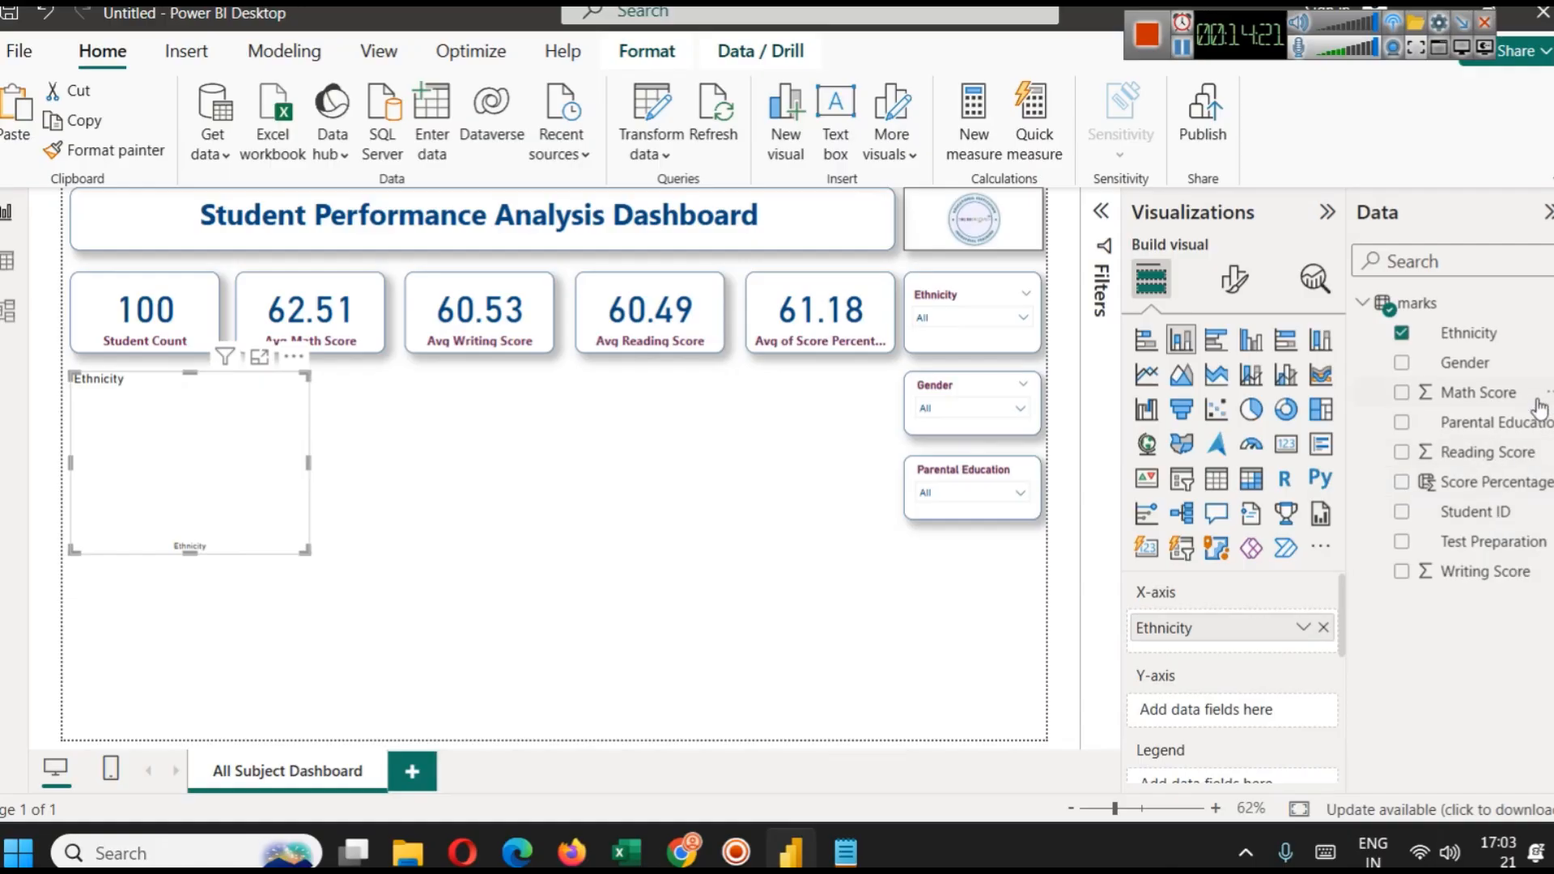
left_click_drag(1492, 483, 1249, 693)
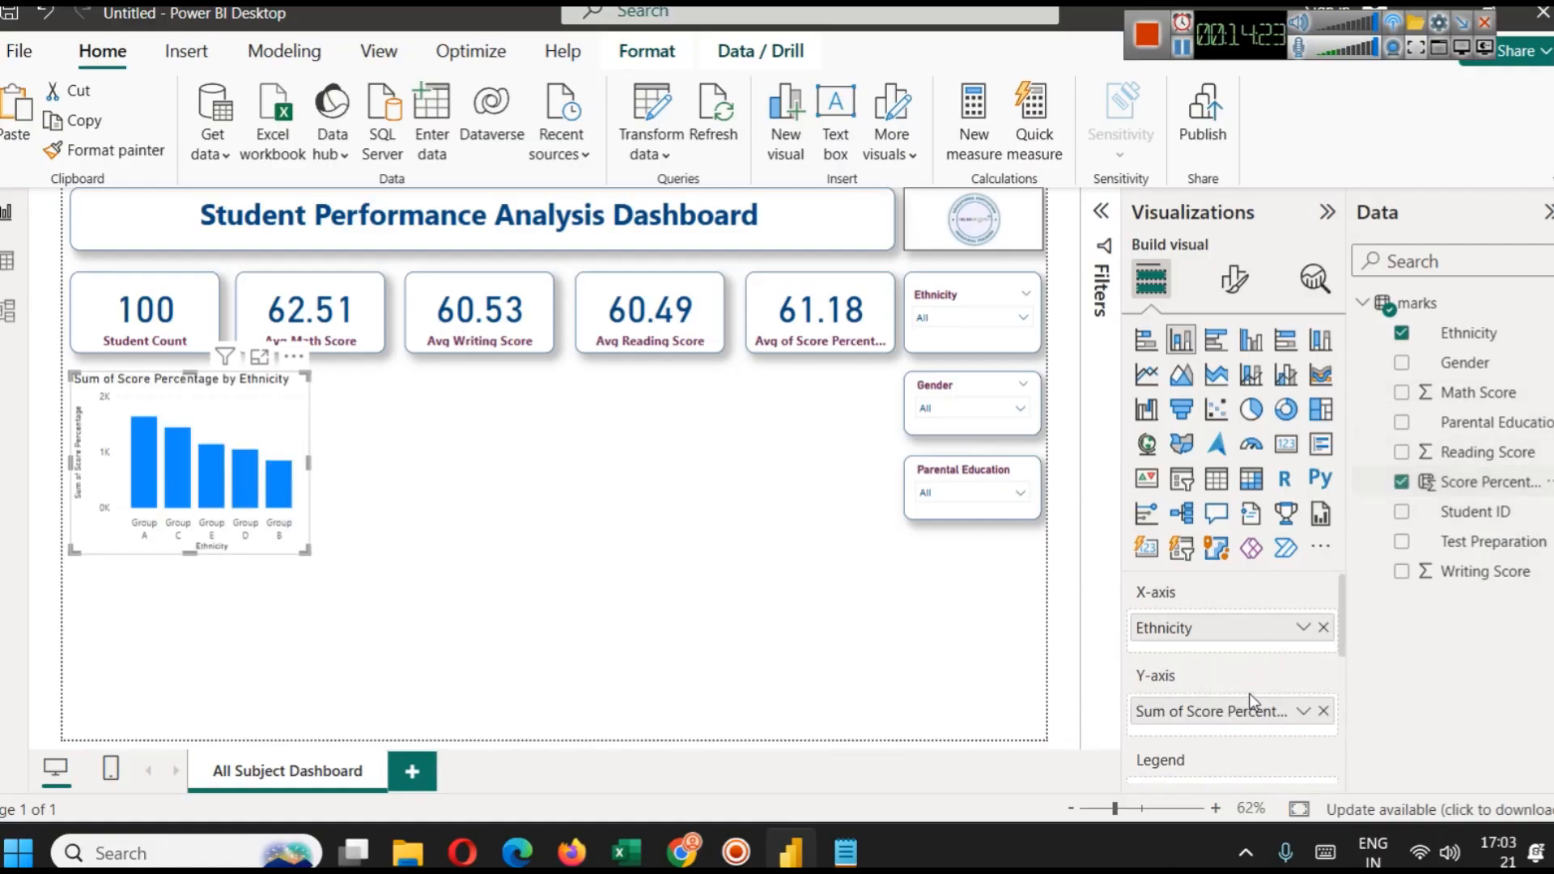
Change the aggregation of Score Percentage on the column chart's Y-axis to Average.
mouse_move(148, 464)
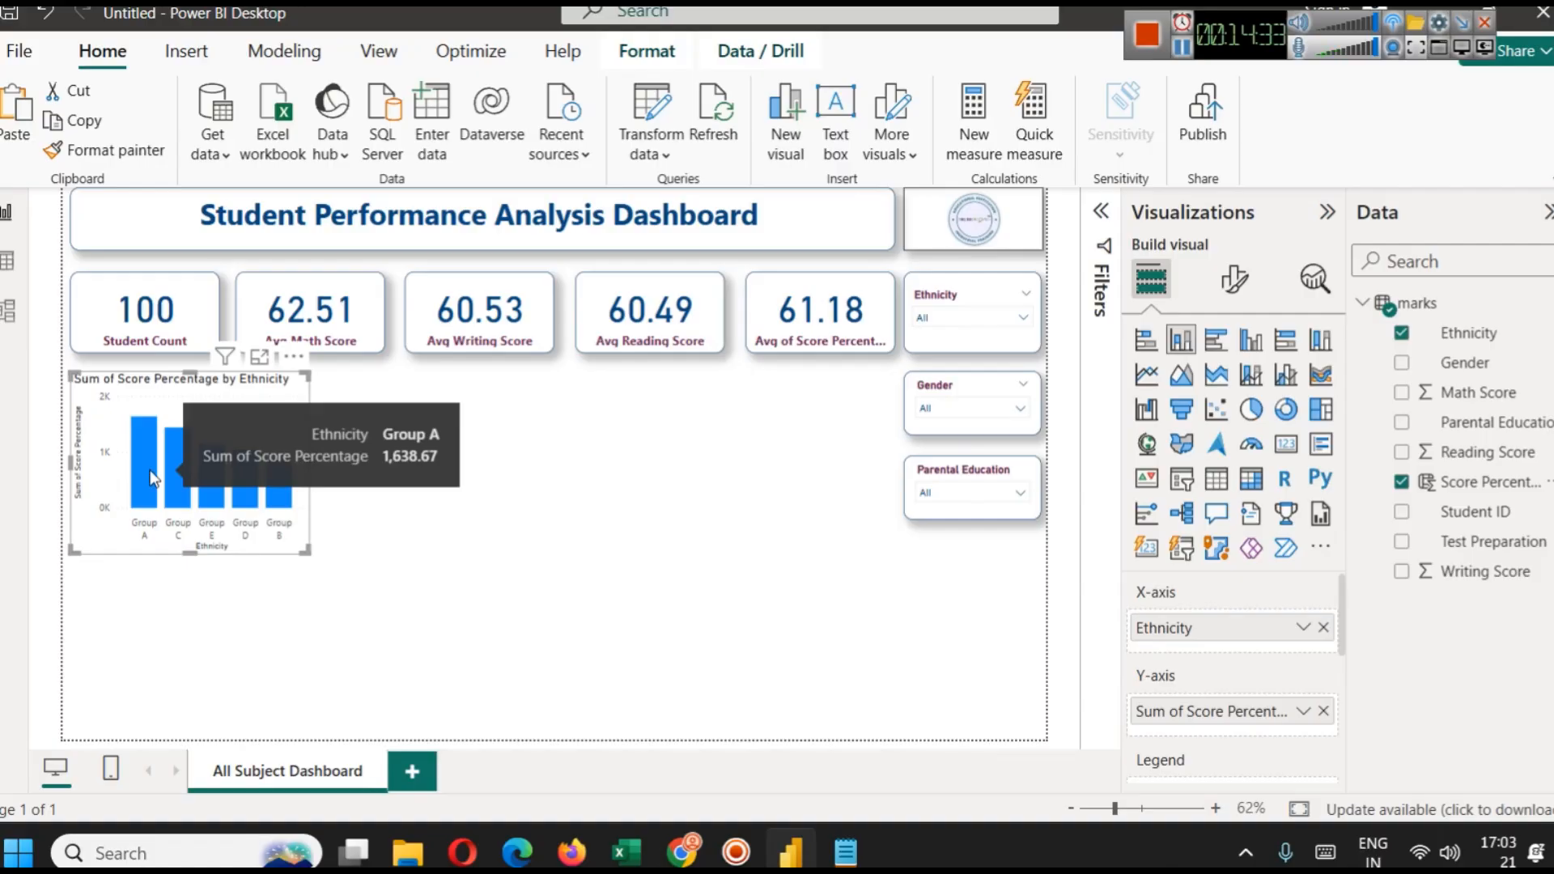
left_click(1302, 711)
left_click(1375, 435)
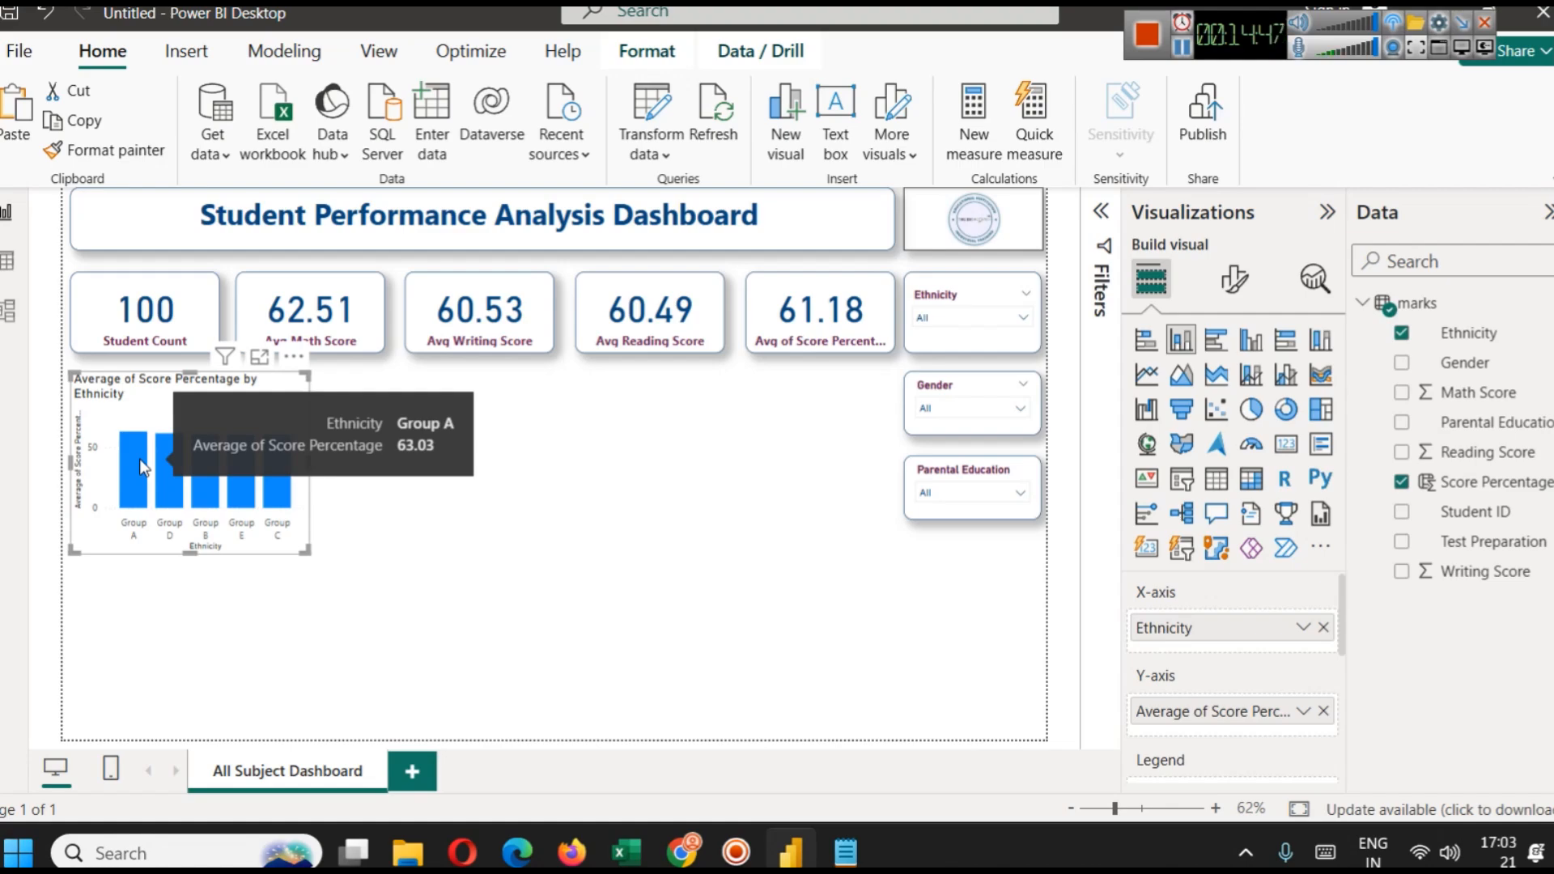
Examine the average score percentage of each ethnicity group with the chart in focus mode, and return to the report.
mouse_move(235, 459)
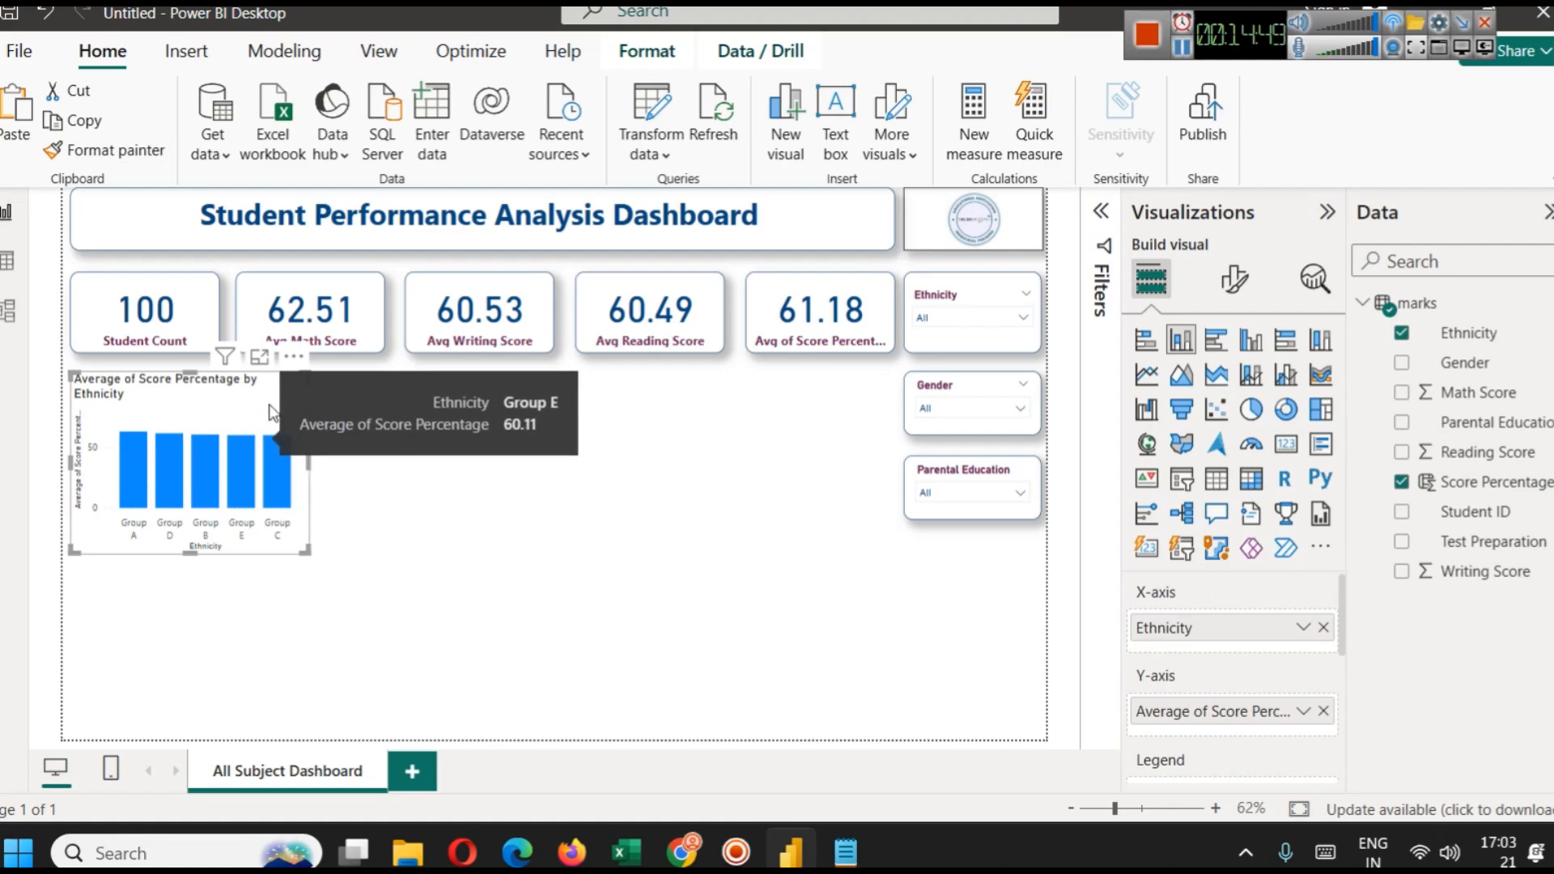
left_click(260, 357)
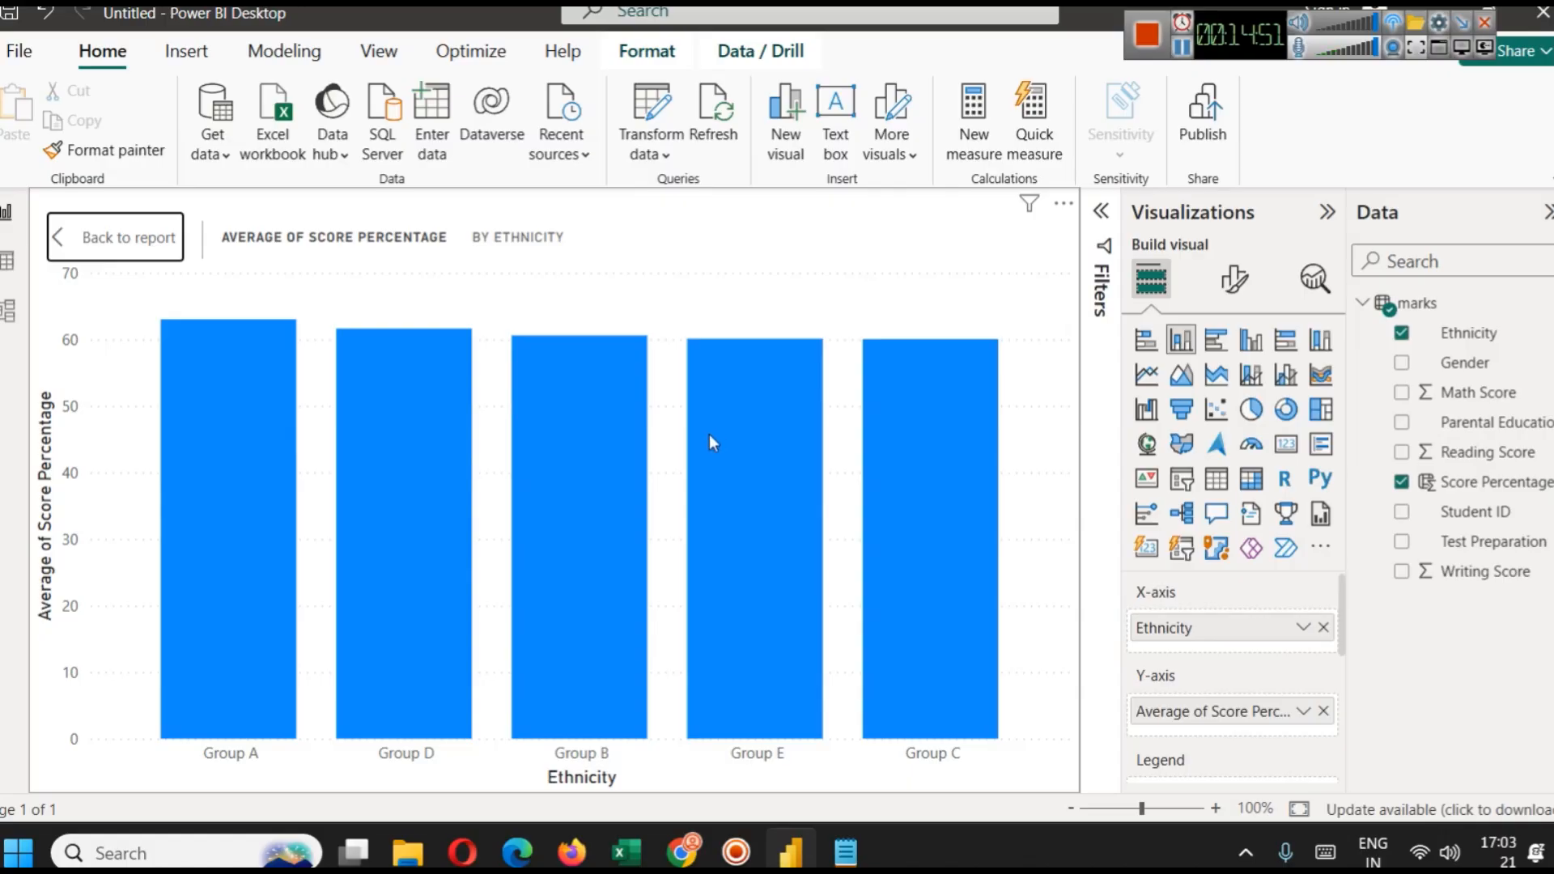
mouse_move(895, 457)
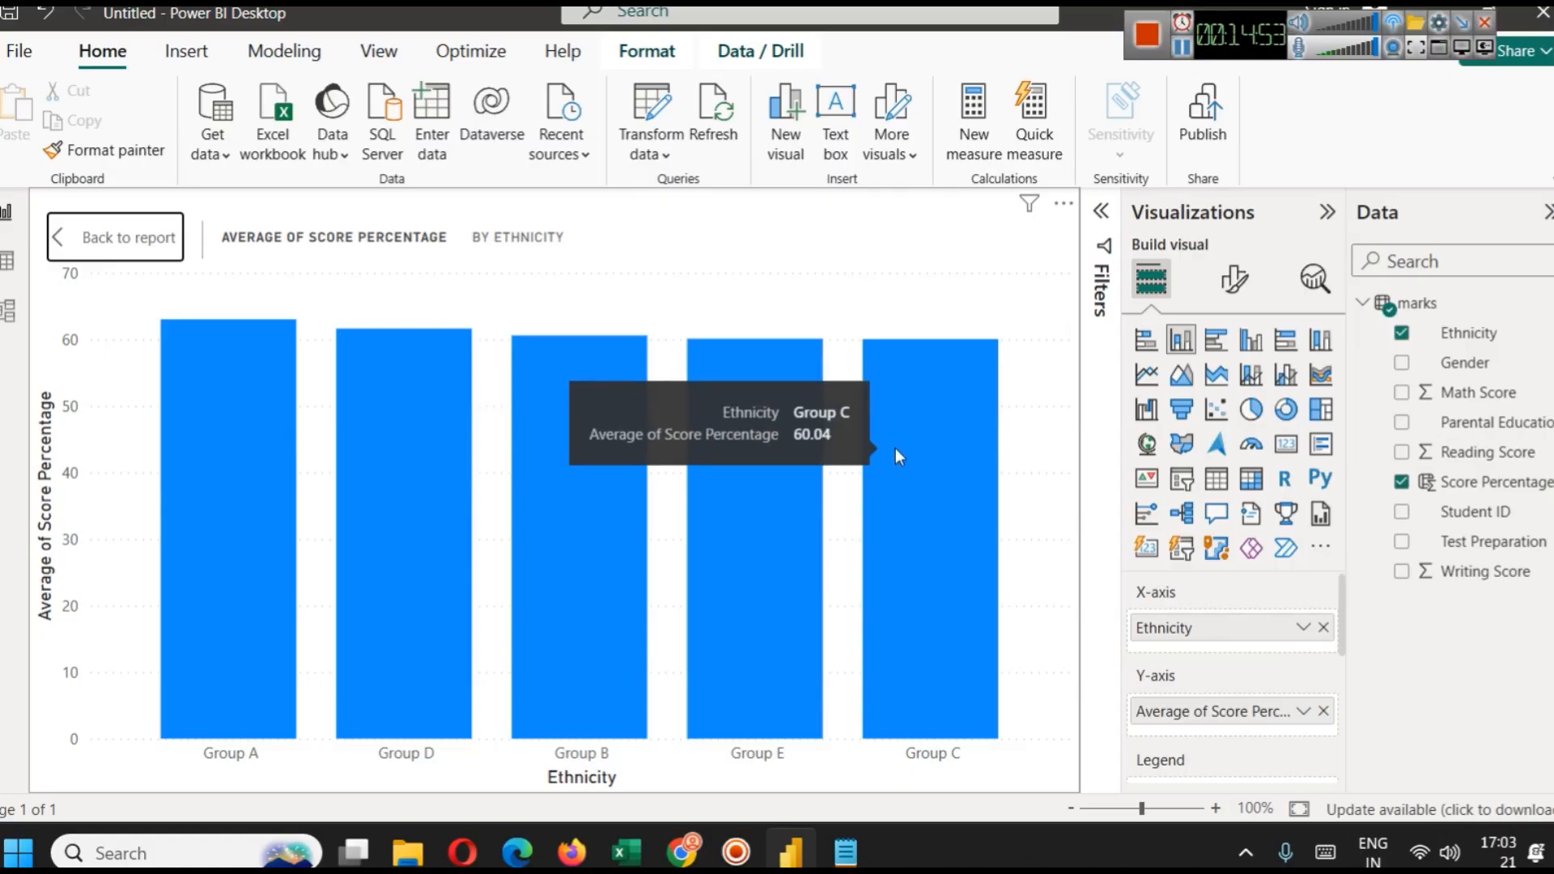
mouse_move(204, 417)
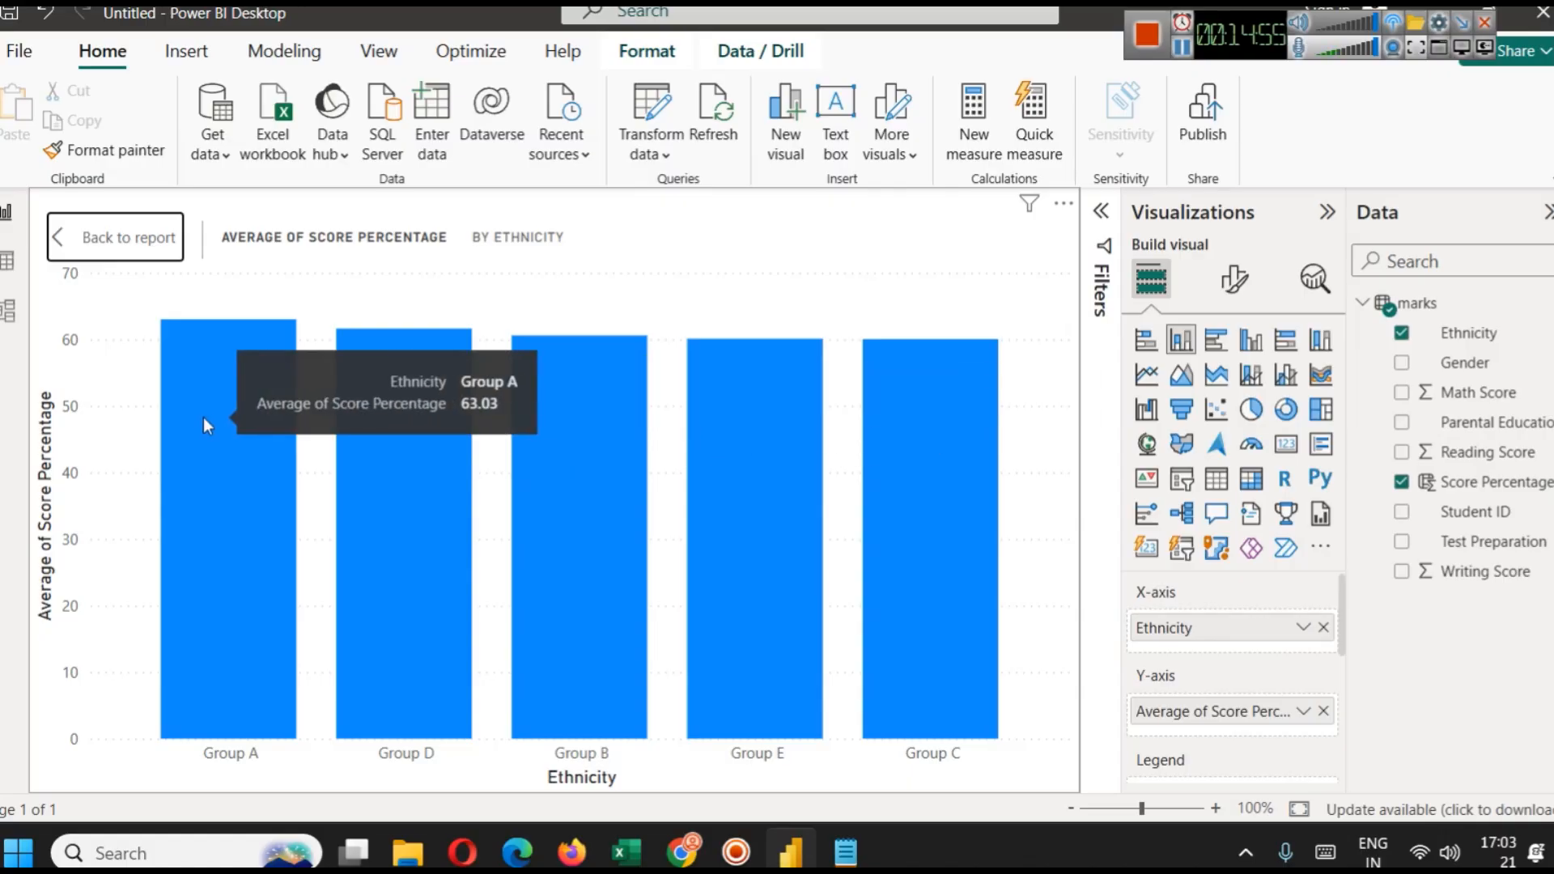
left_click(153, 237)
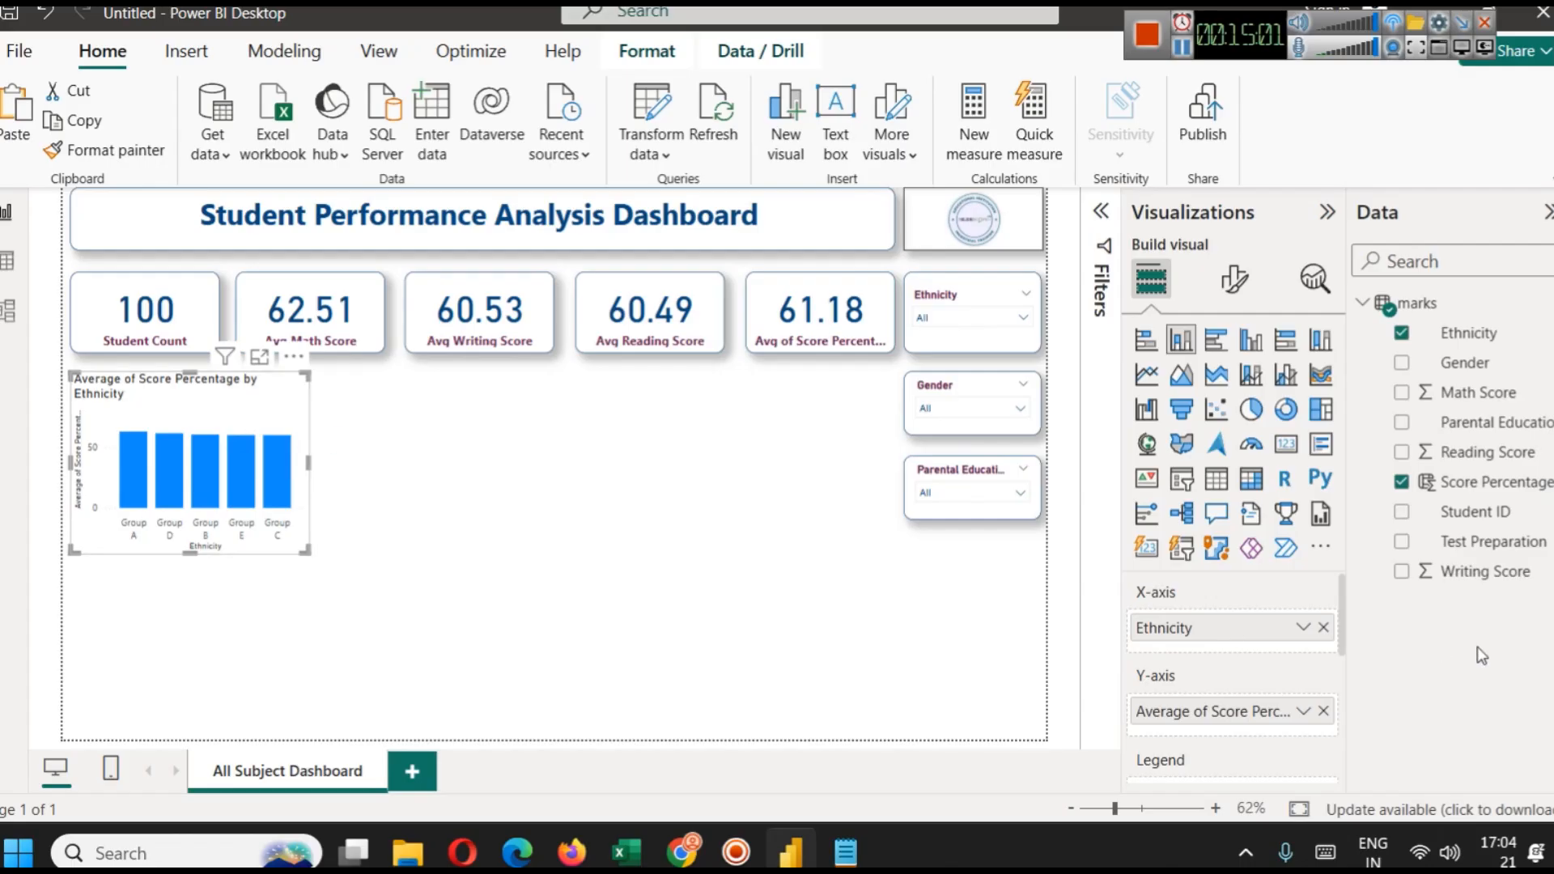
Switch the chart's Score Percentage aggregation back to Sum.
left_click(1303, 710)
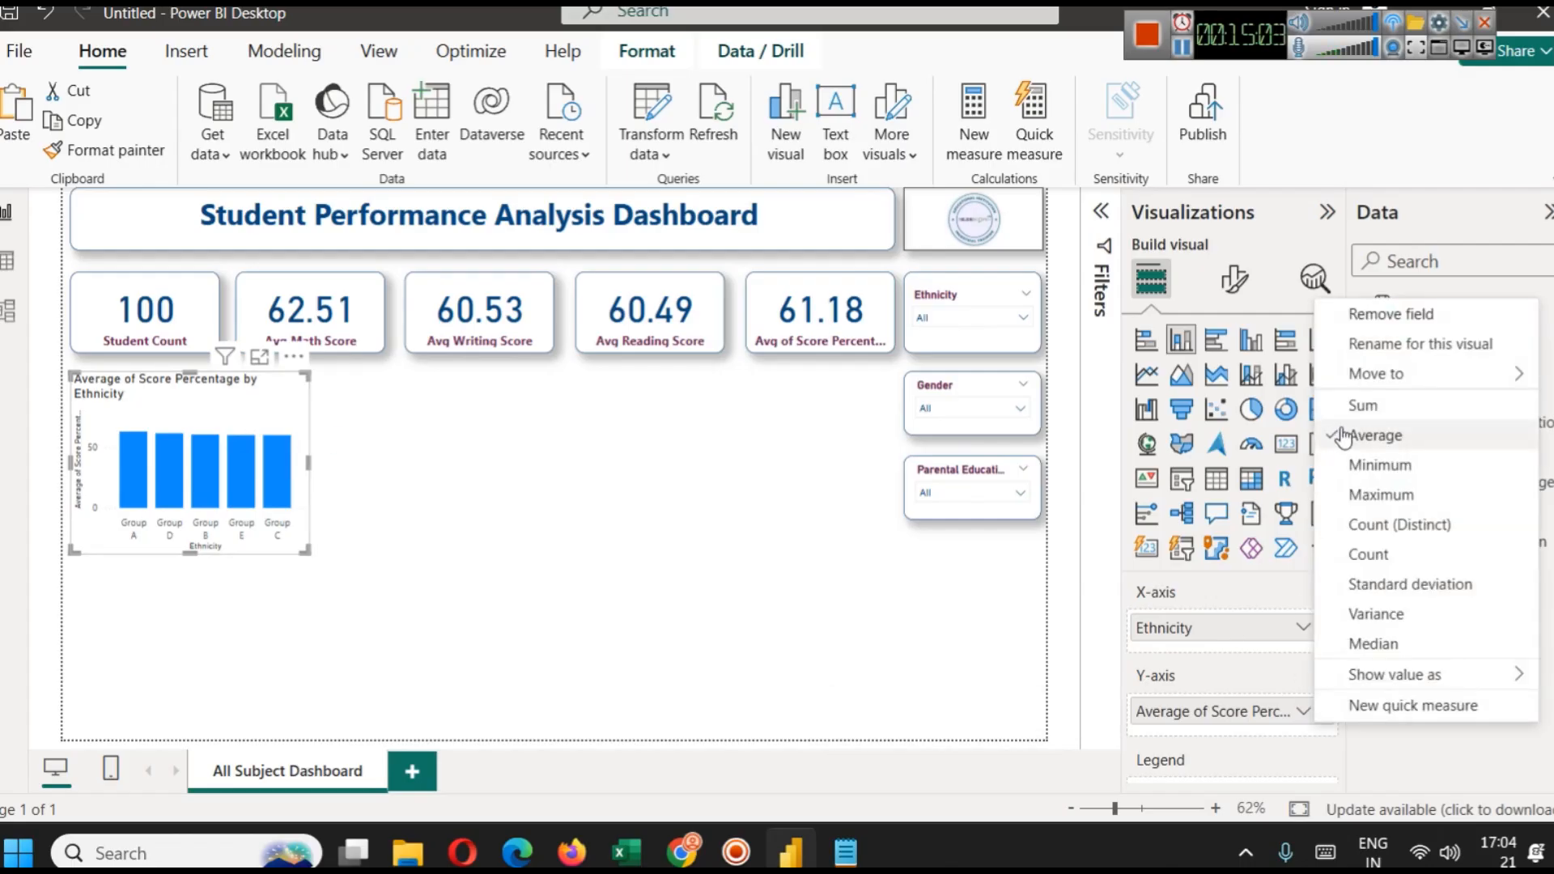
left_click(1359, 407)
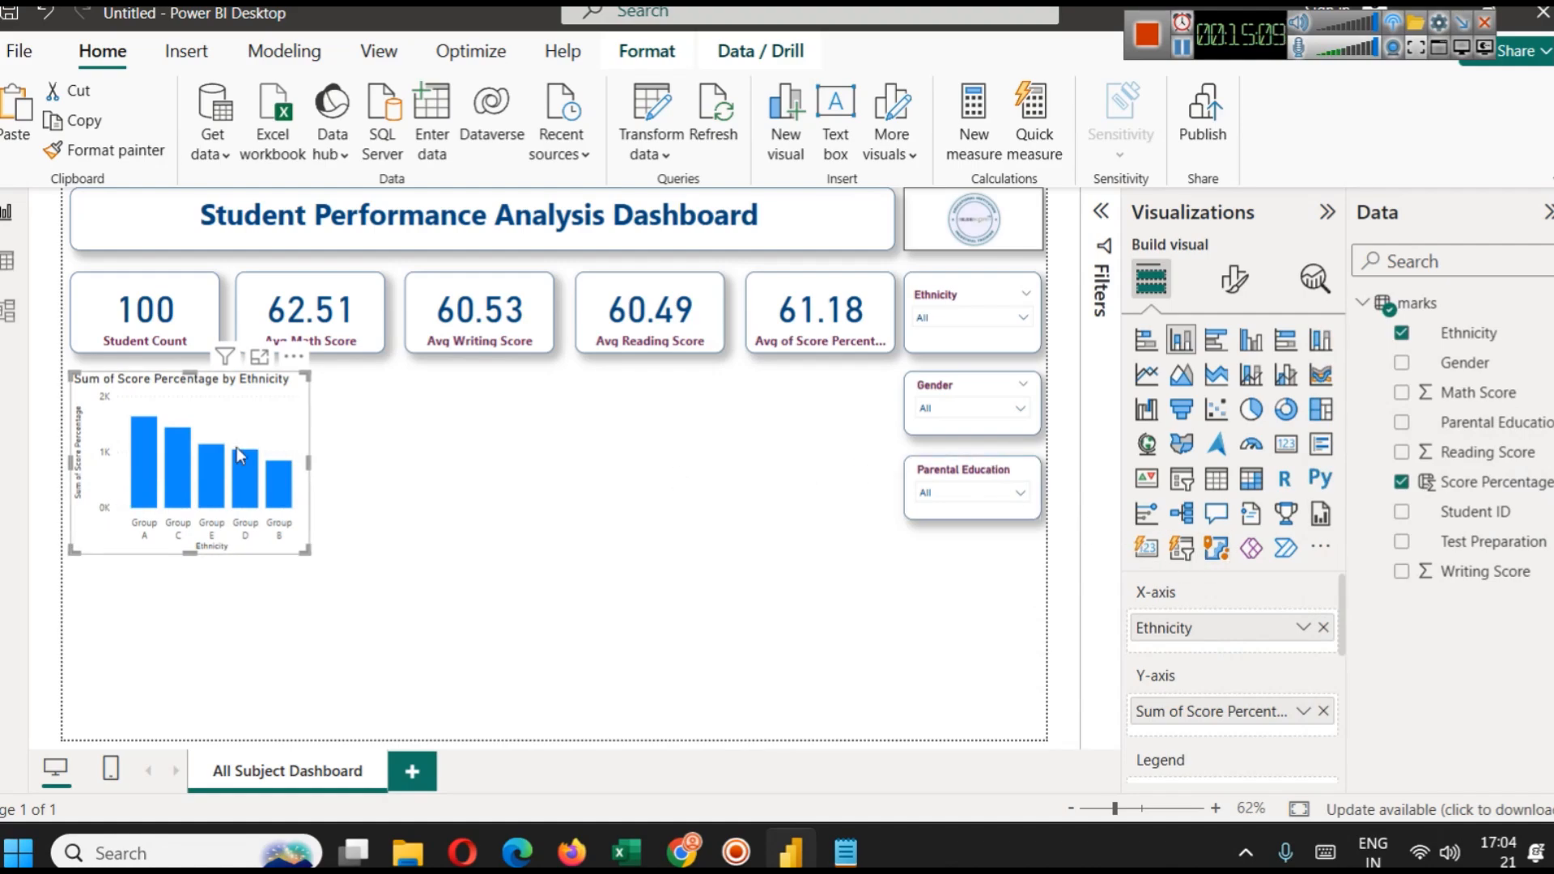
Try the Ethnicity slicer with Group A and Group B to check how the dashboard responds.
left_click(974, 321)
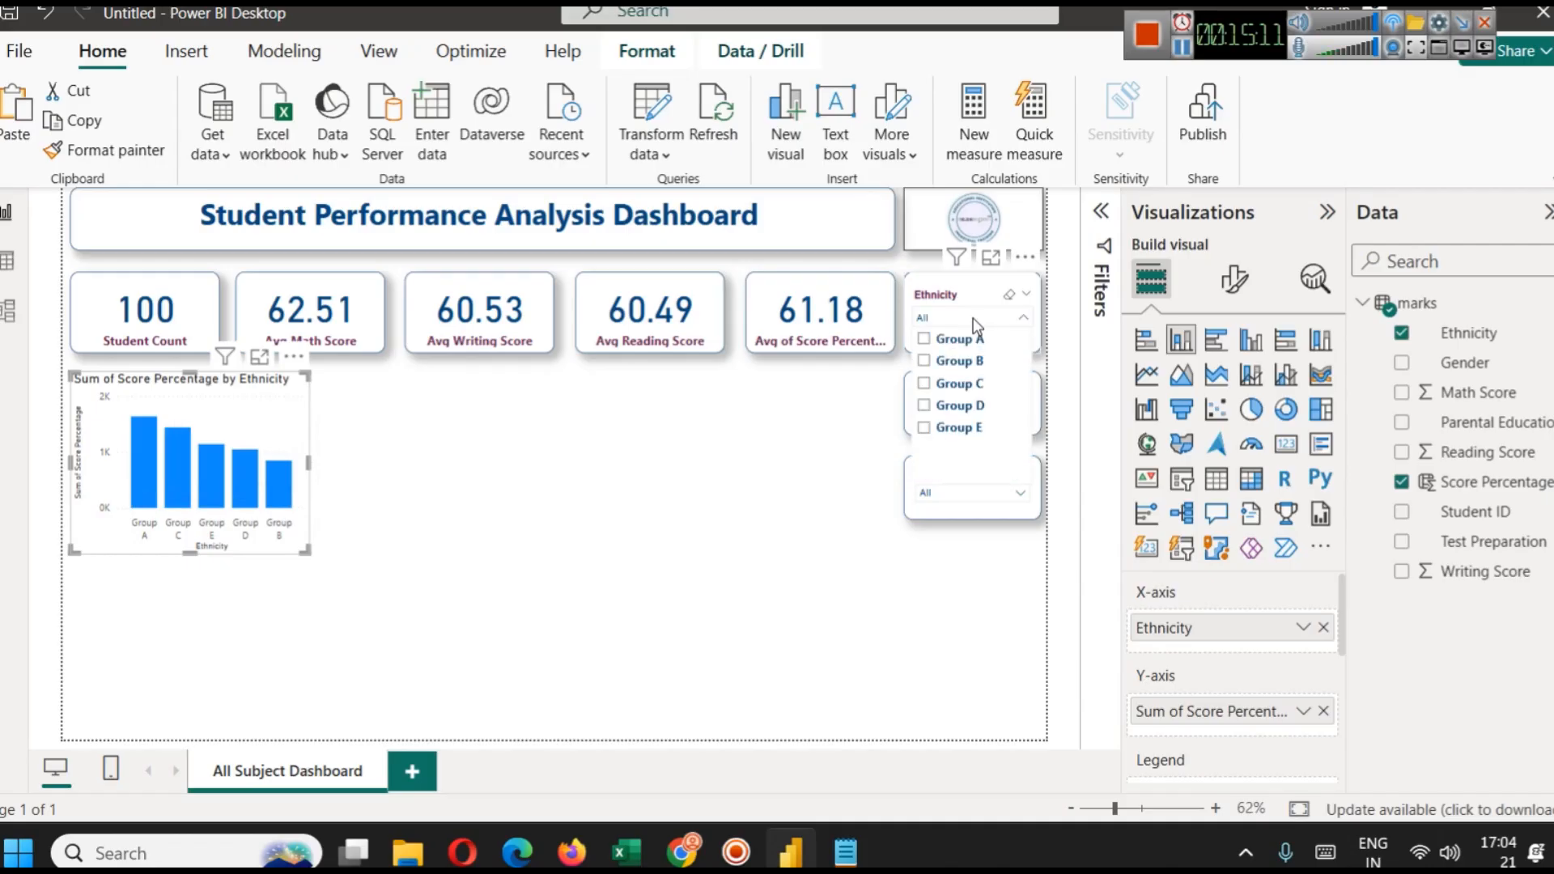
left_click(961, 340)
left_click(963, 344)
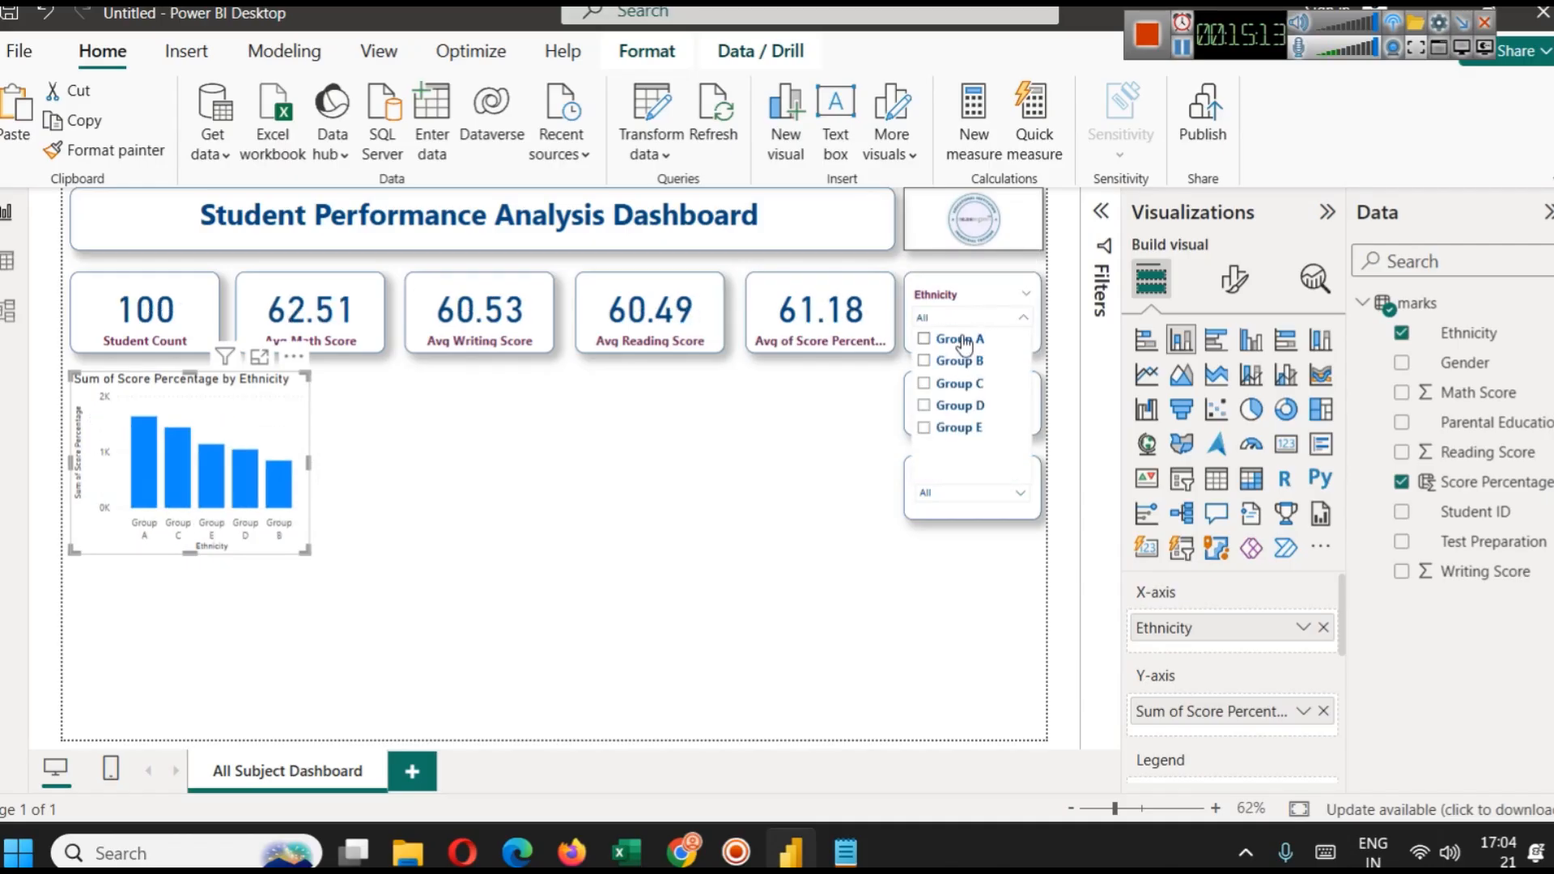
left_click(959, 364)
Set the column chart's Score Percentage aggregation to Average and copy the Student Count card's formatting onto the chart.
left_click(1303, 711)
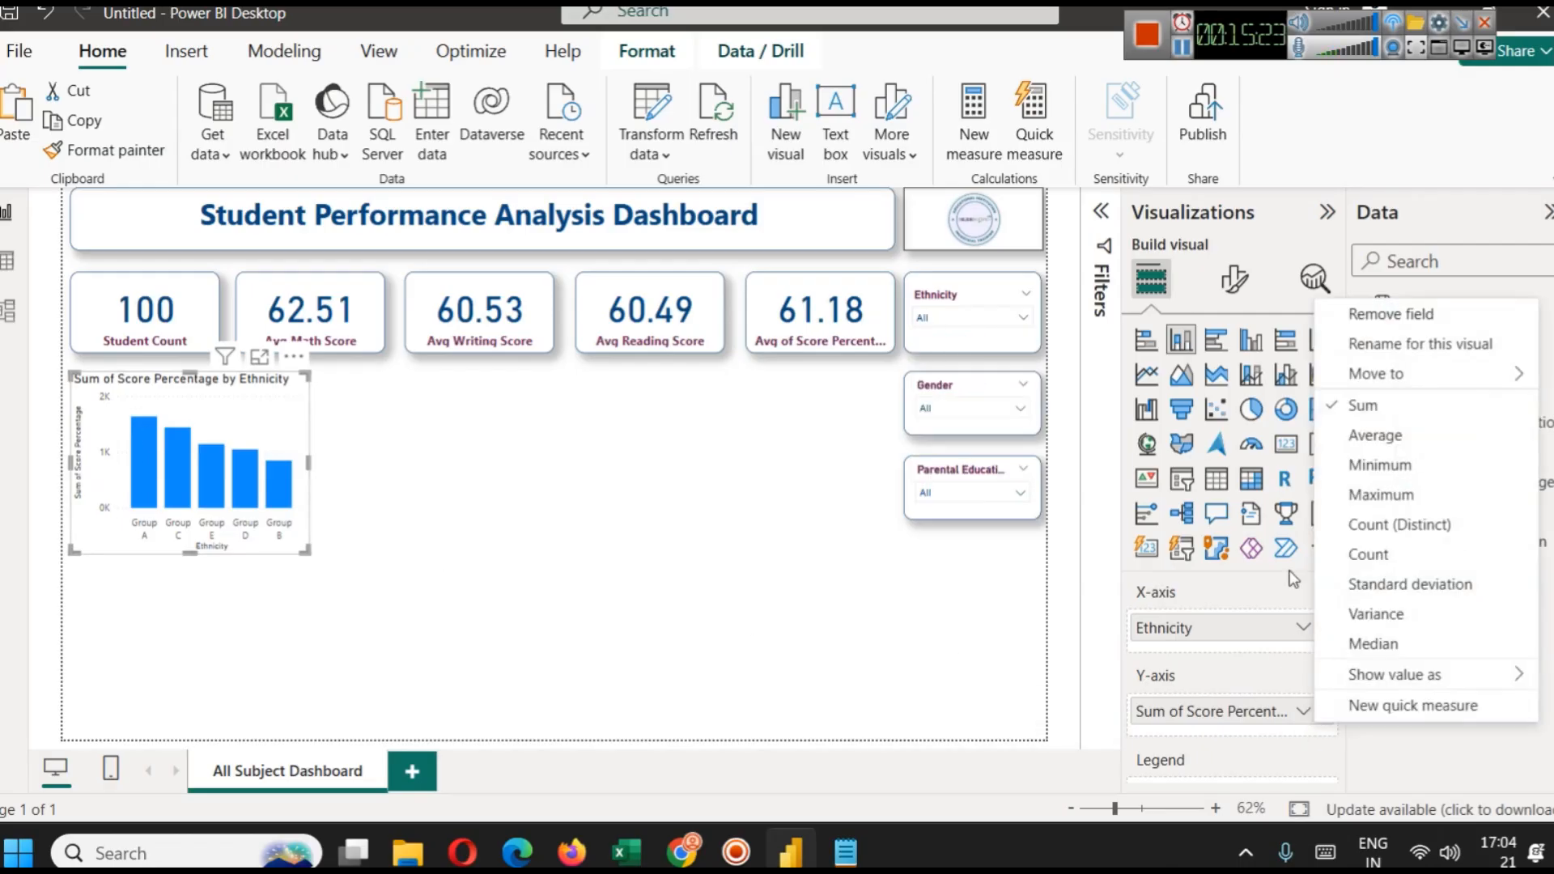
left_click(1295, 435)
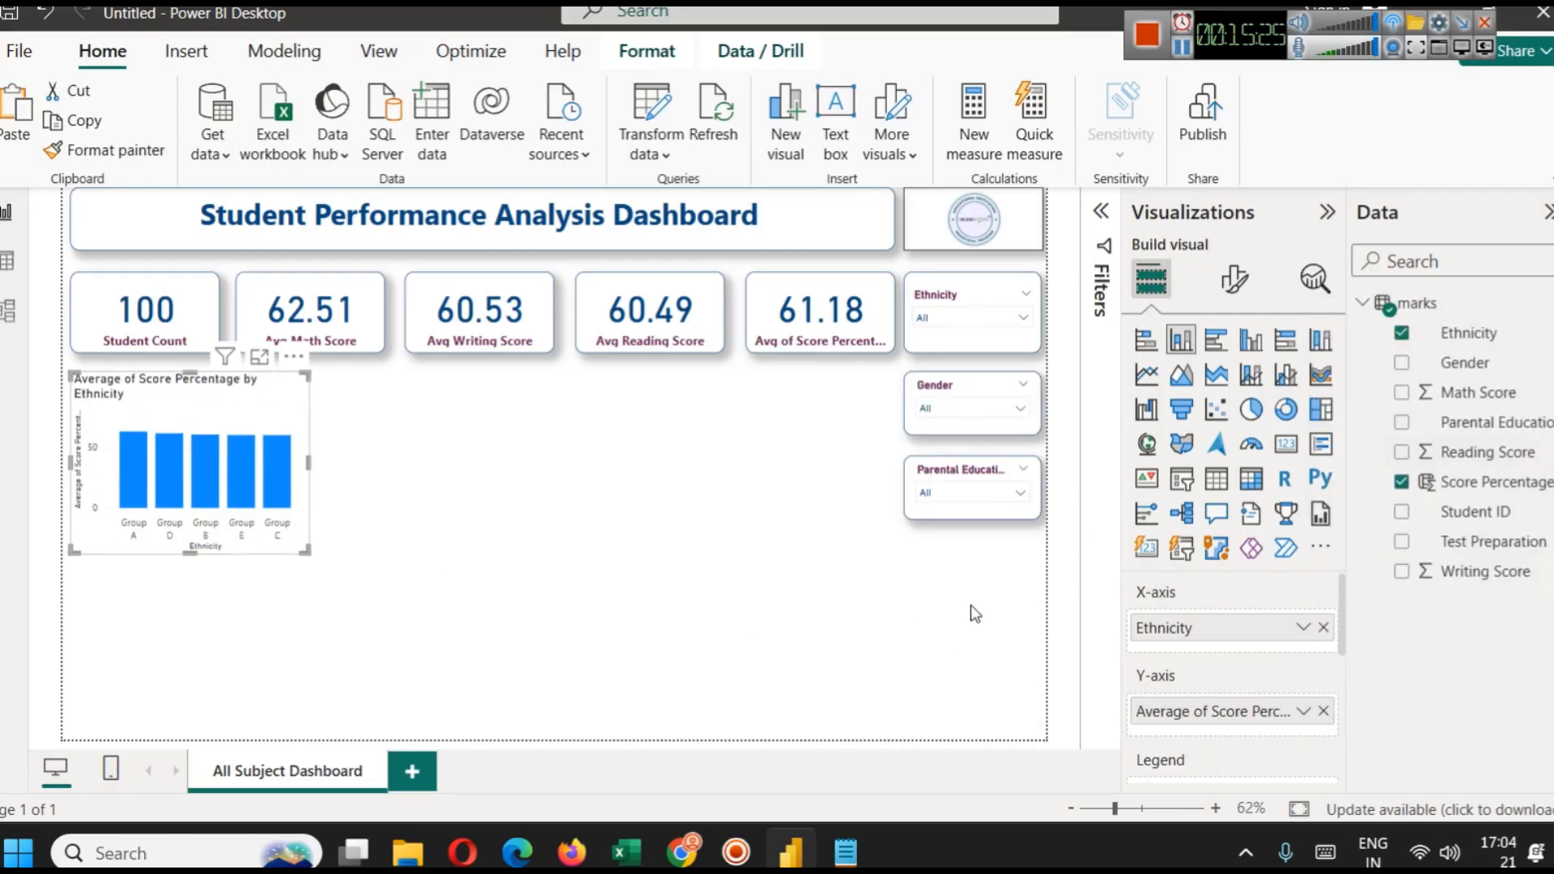
left_click(162, 316)
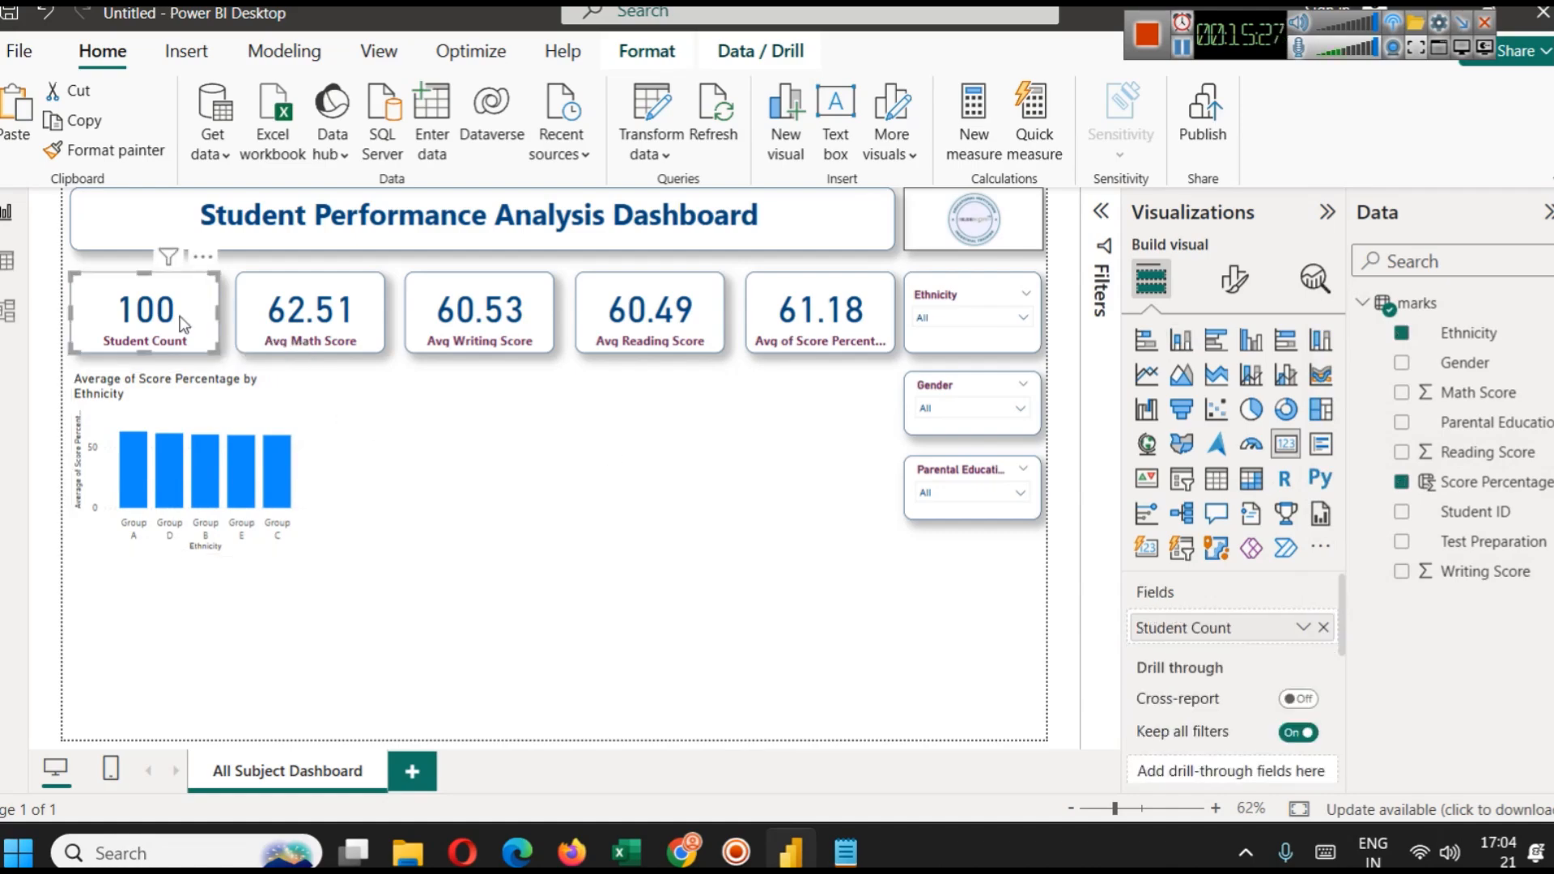
left_click(107, 151)
left_click(205, 418)
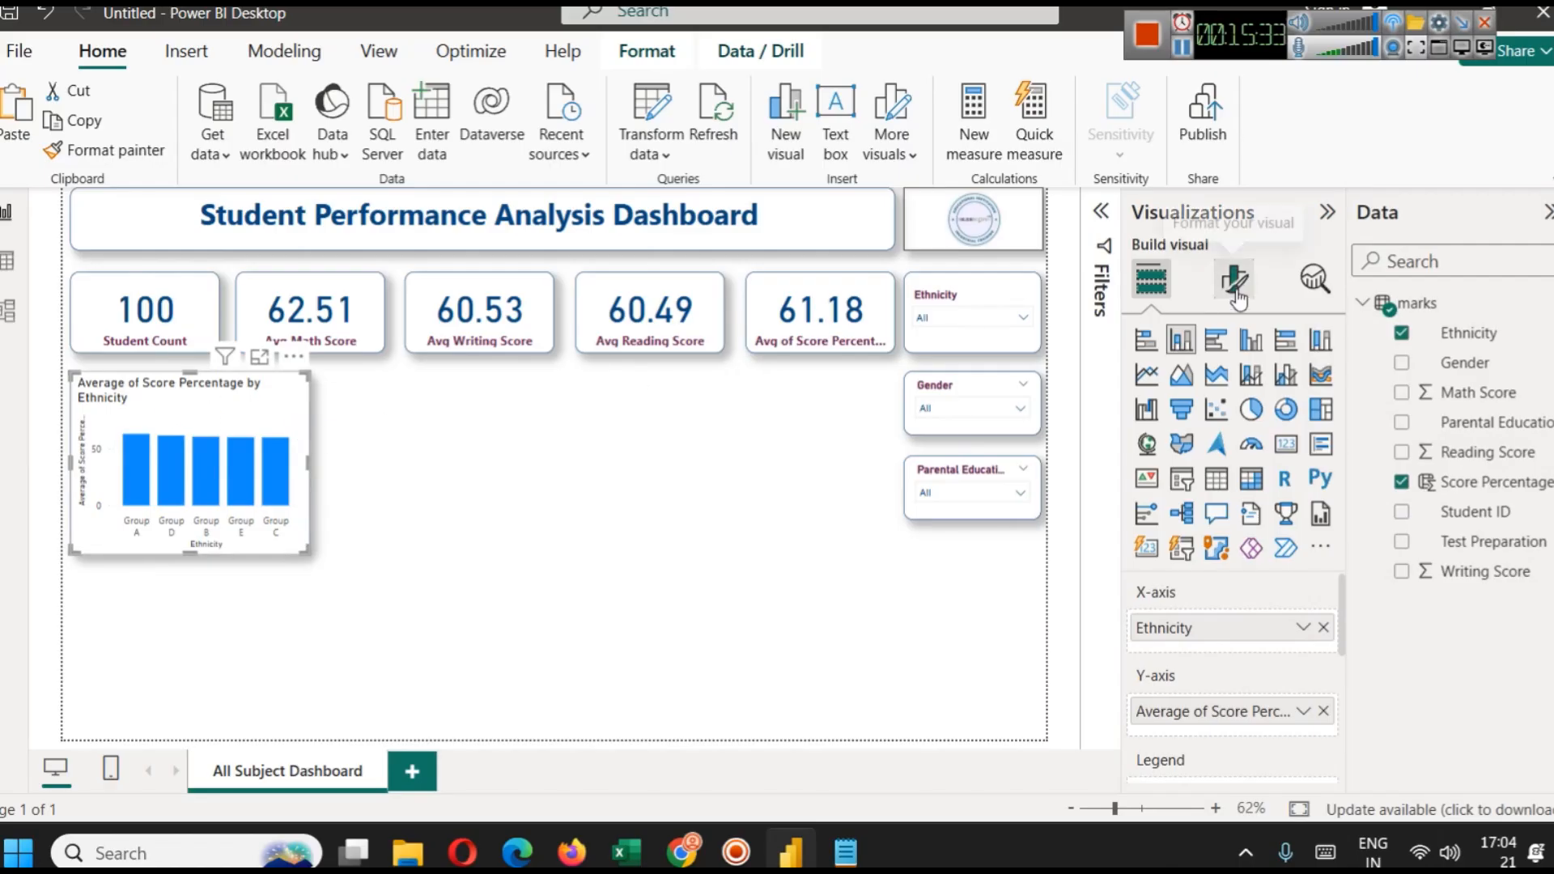
Rename the chart's Y-axis field as Avg Score Percentage for this visual.
left_click(1303, 713)
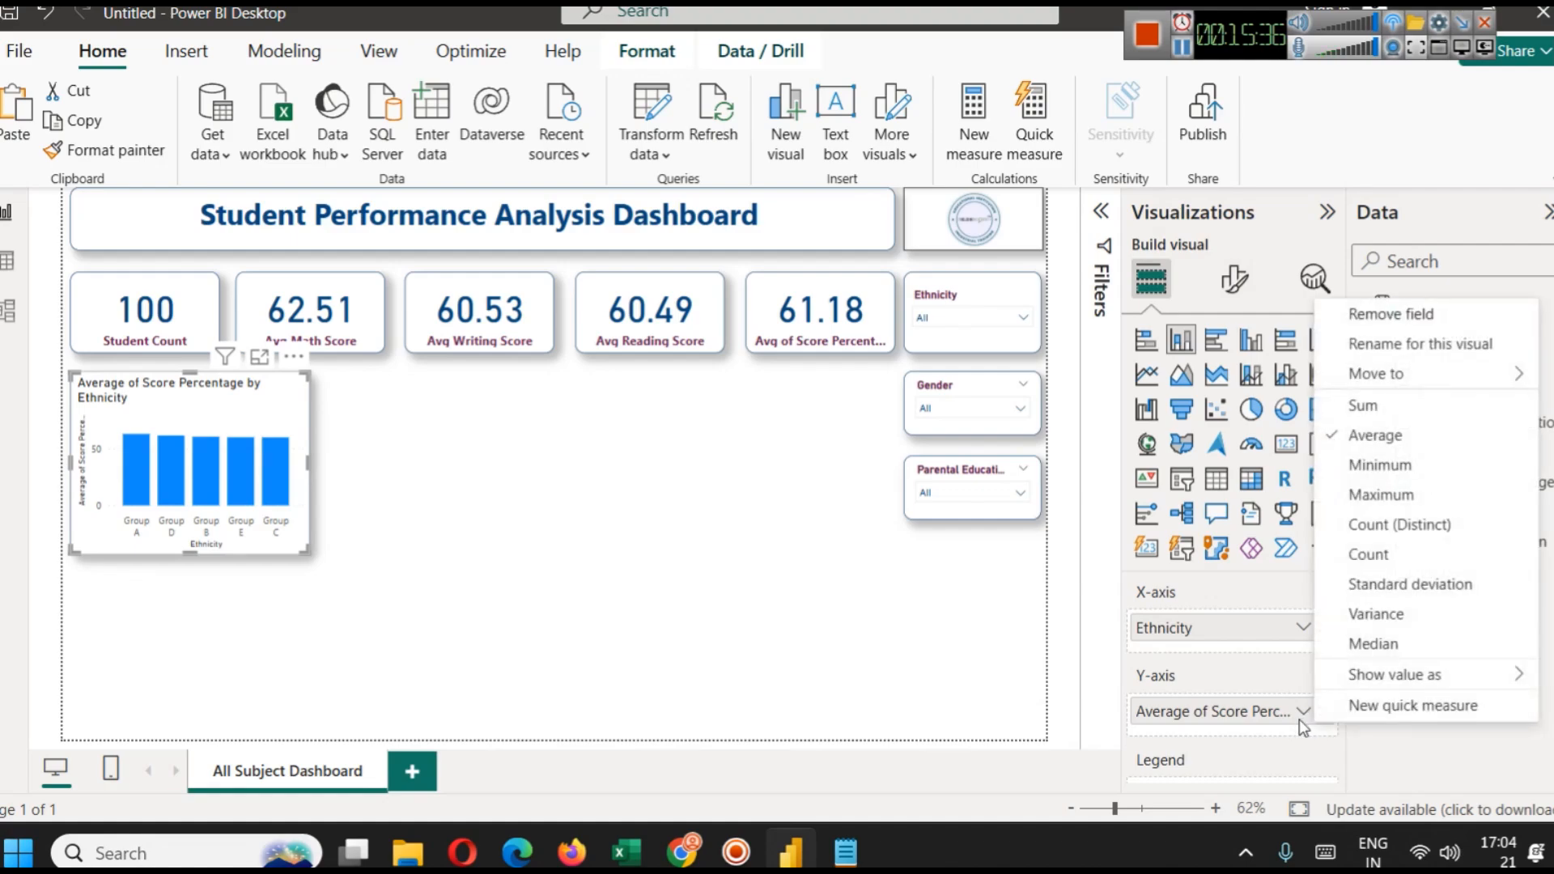
left_click(1408, 347)
key("Left")
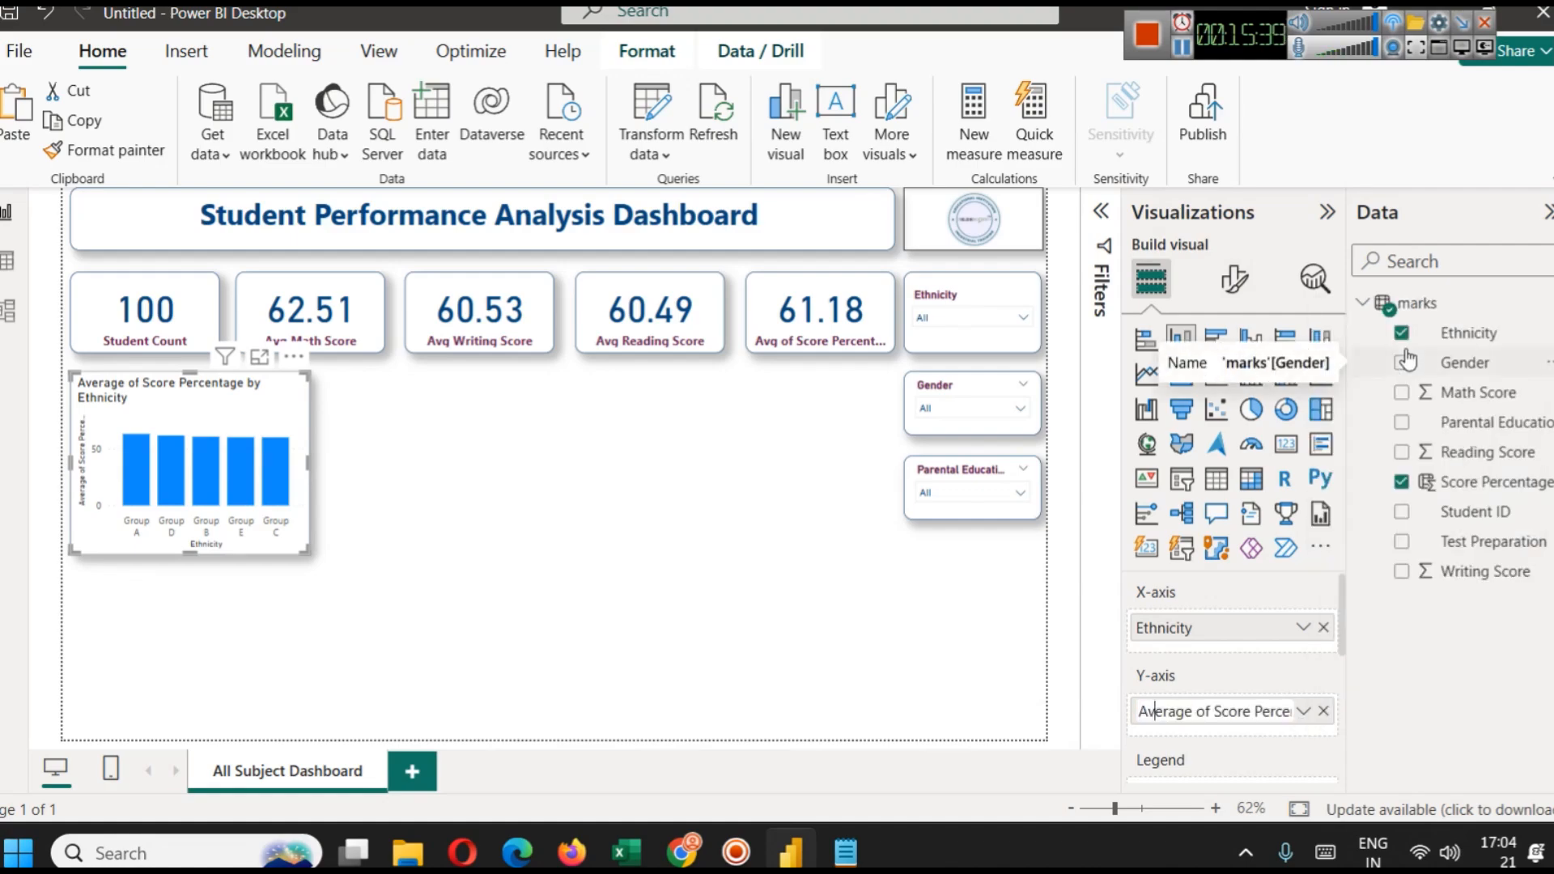
key("BackSpace")
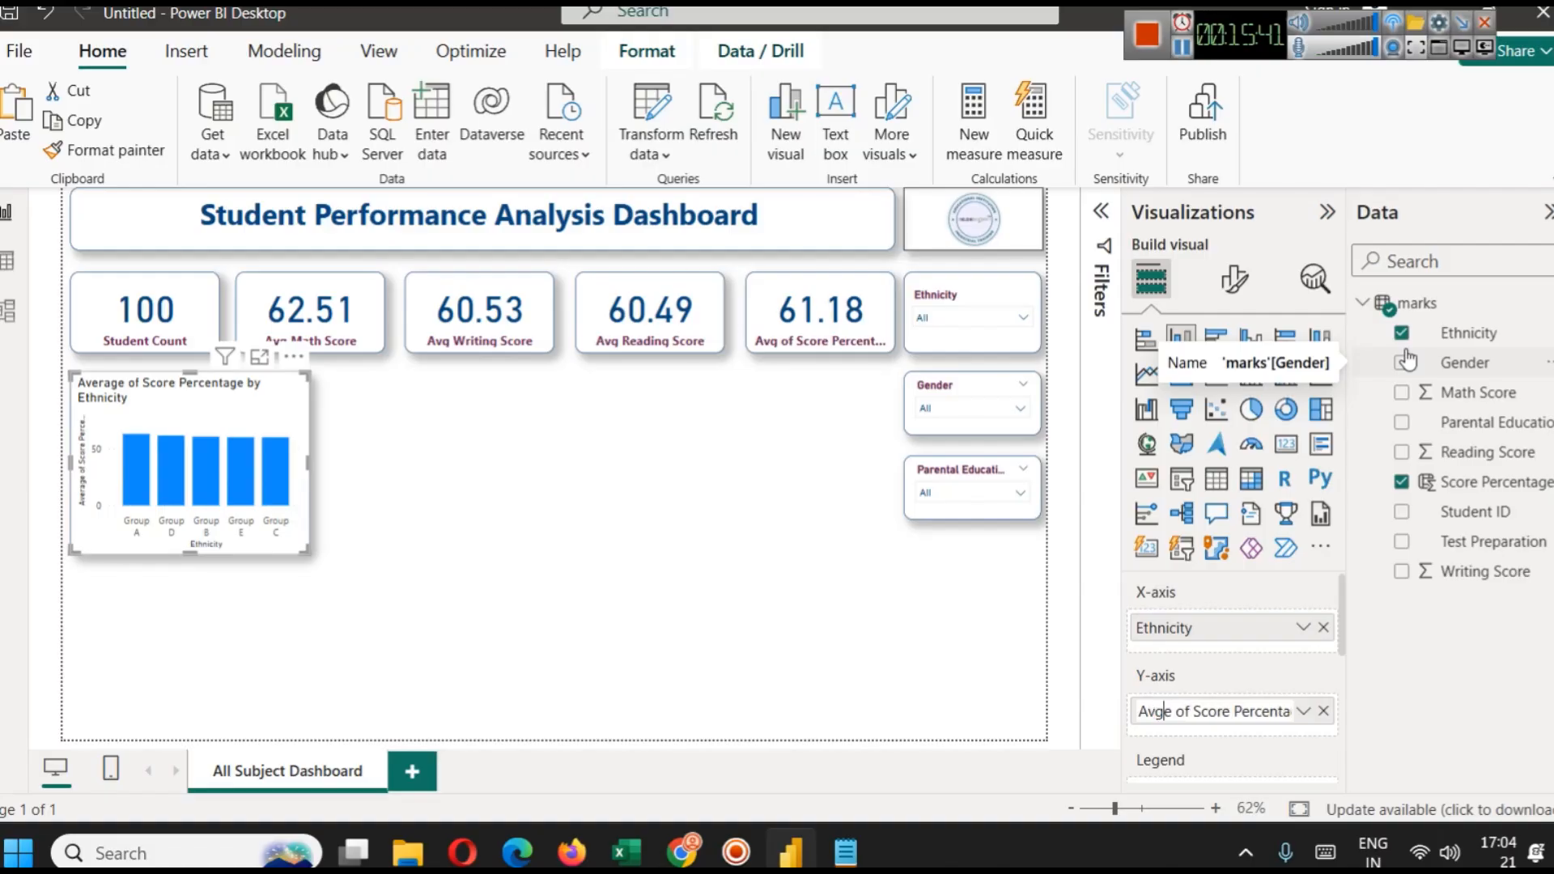
key("Right")
key("Delete")
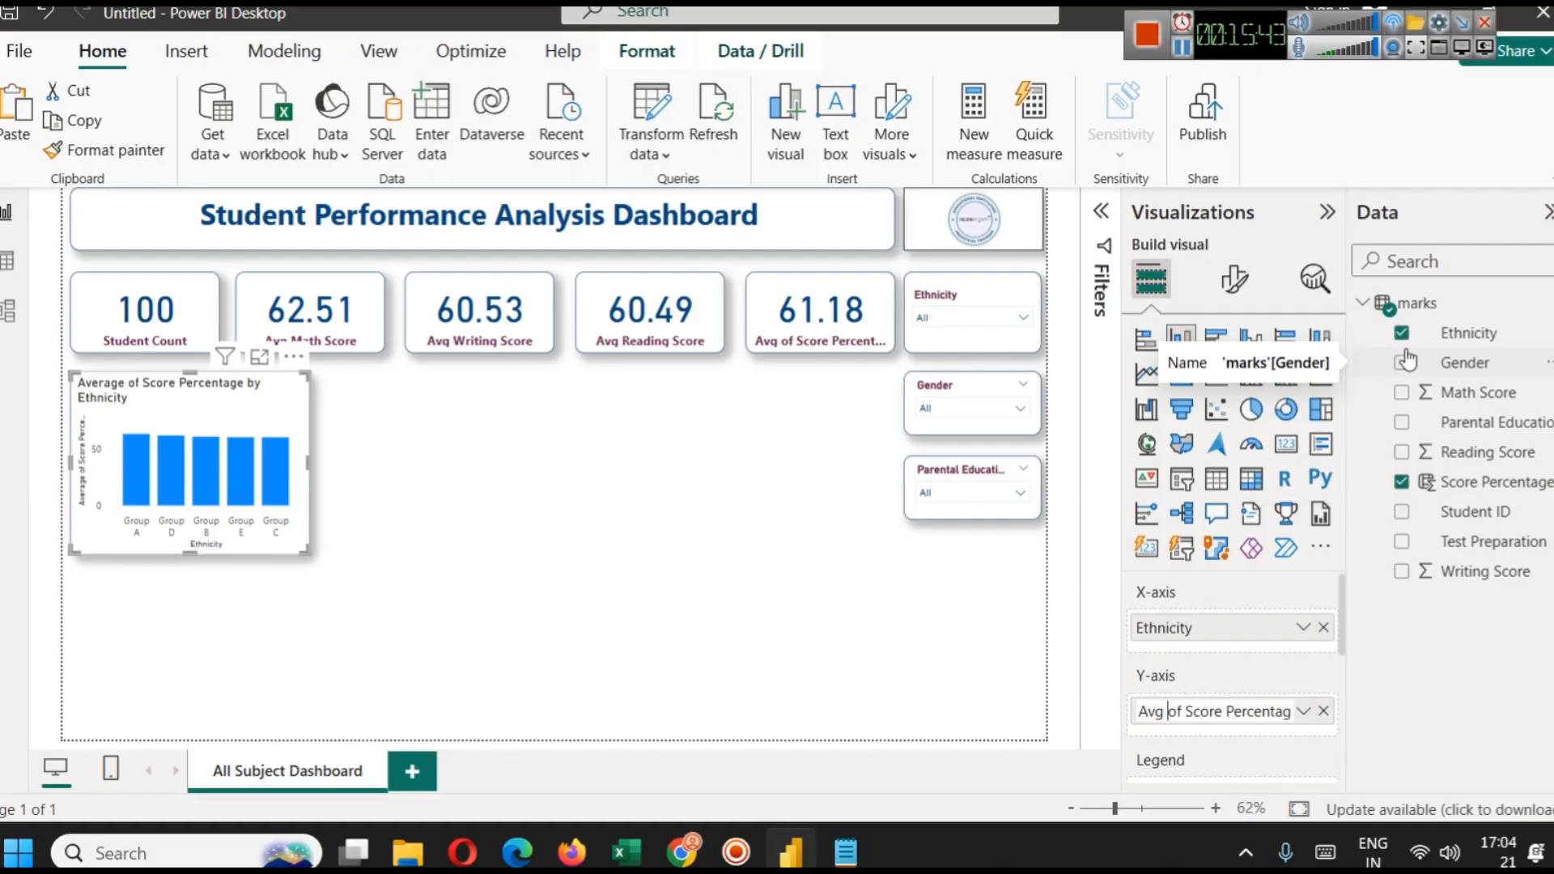
key("BackSpace")
key("BackSpace")
key("BackSpace")
key("Return")
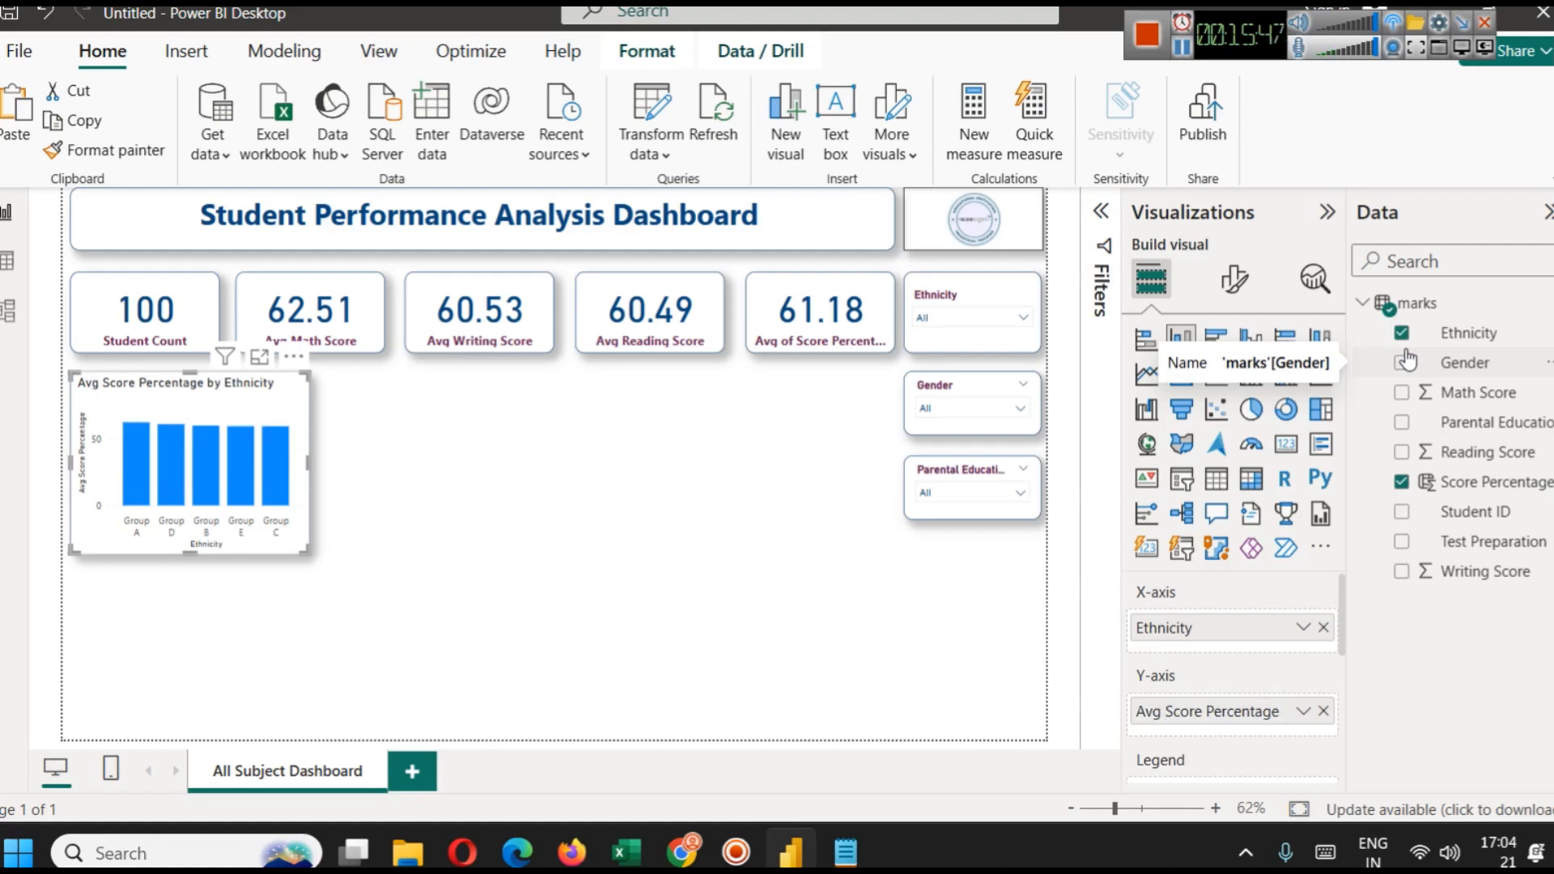
Format the chart's title as centred, bold and dark purple.
left_click(1235, 283)
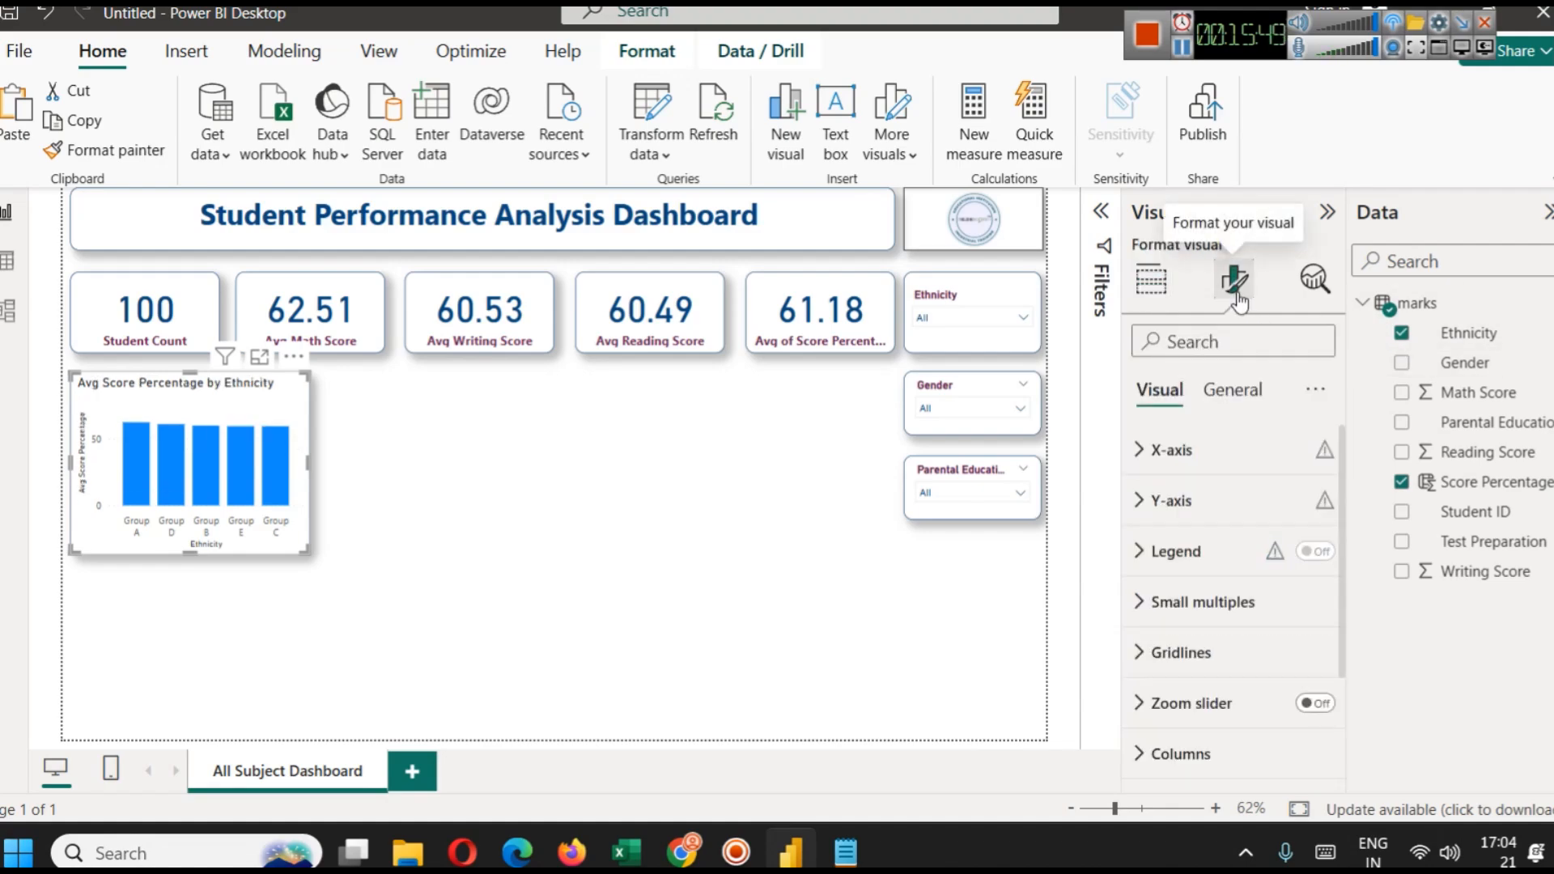
left_click(1231, 391)
left_click(1257, 506)
scroll(1225, 583, "down", 3)
left_click(1188, 741)
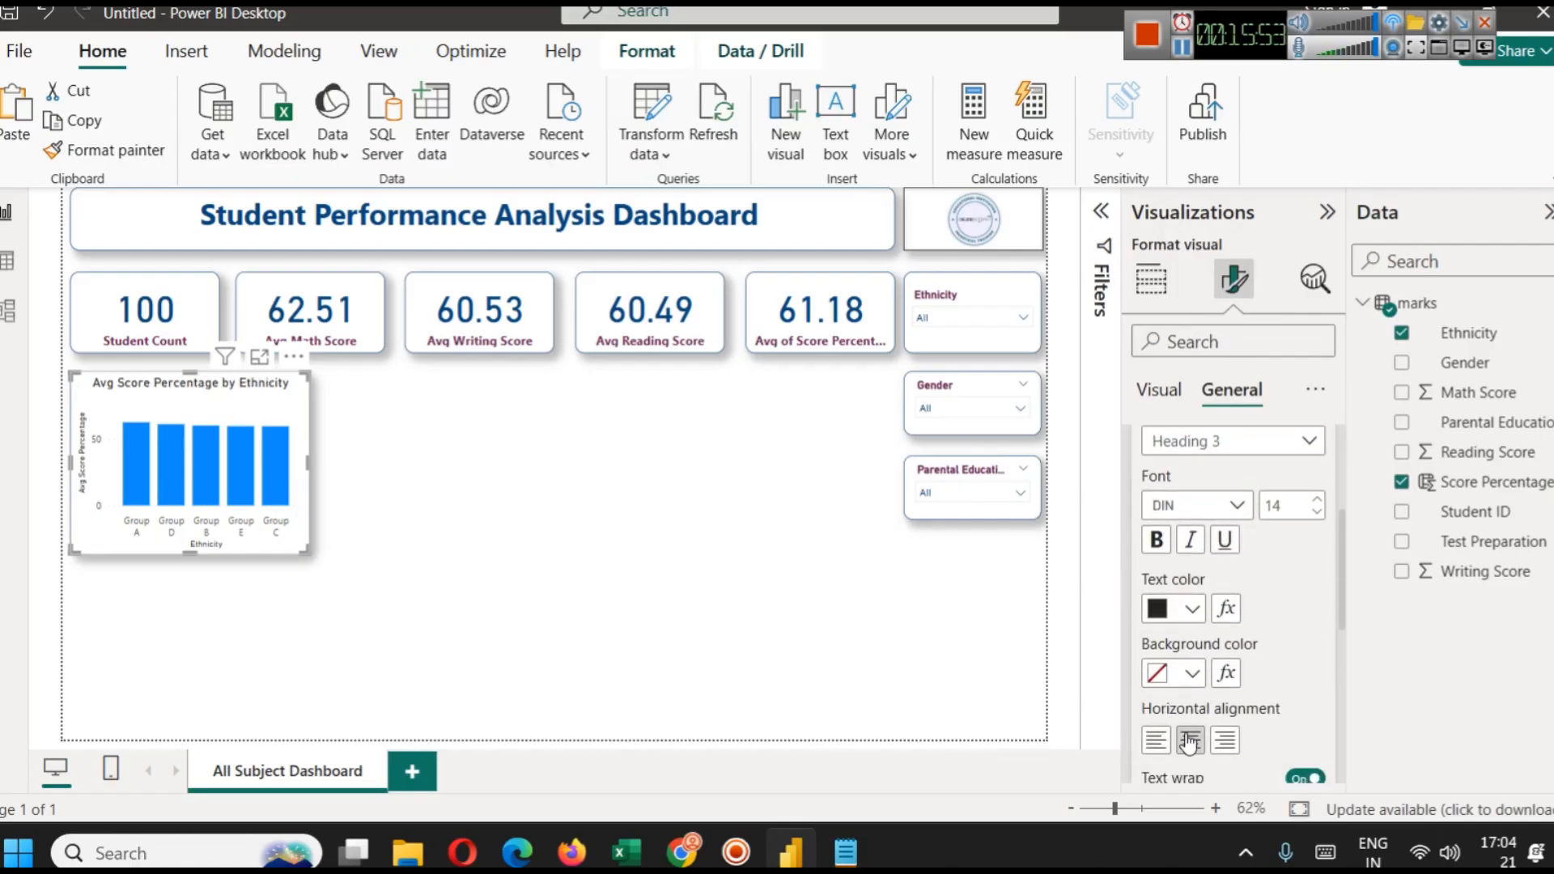
left_click(1157, 540)
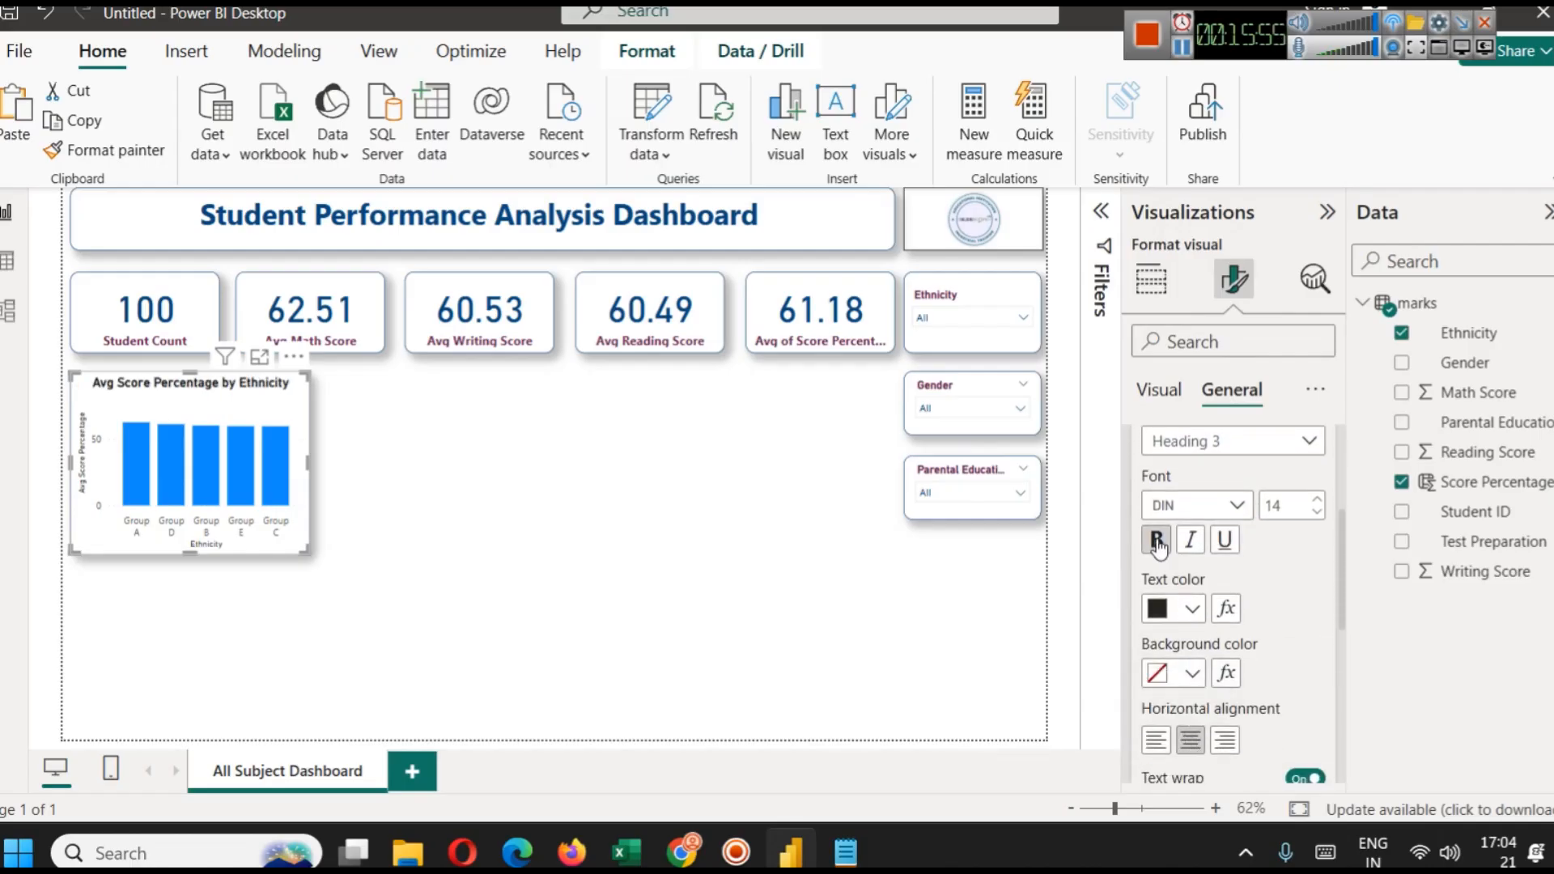
left_click(1191, 609)
left_click(1207, 496)
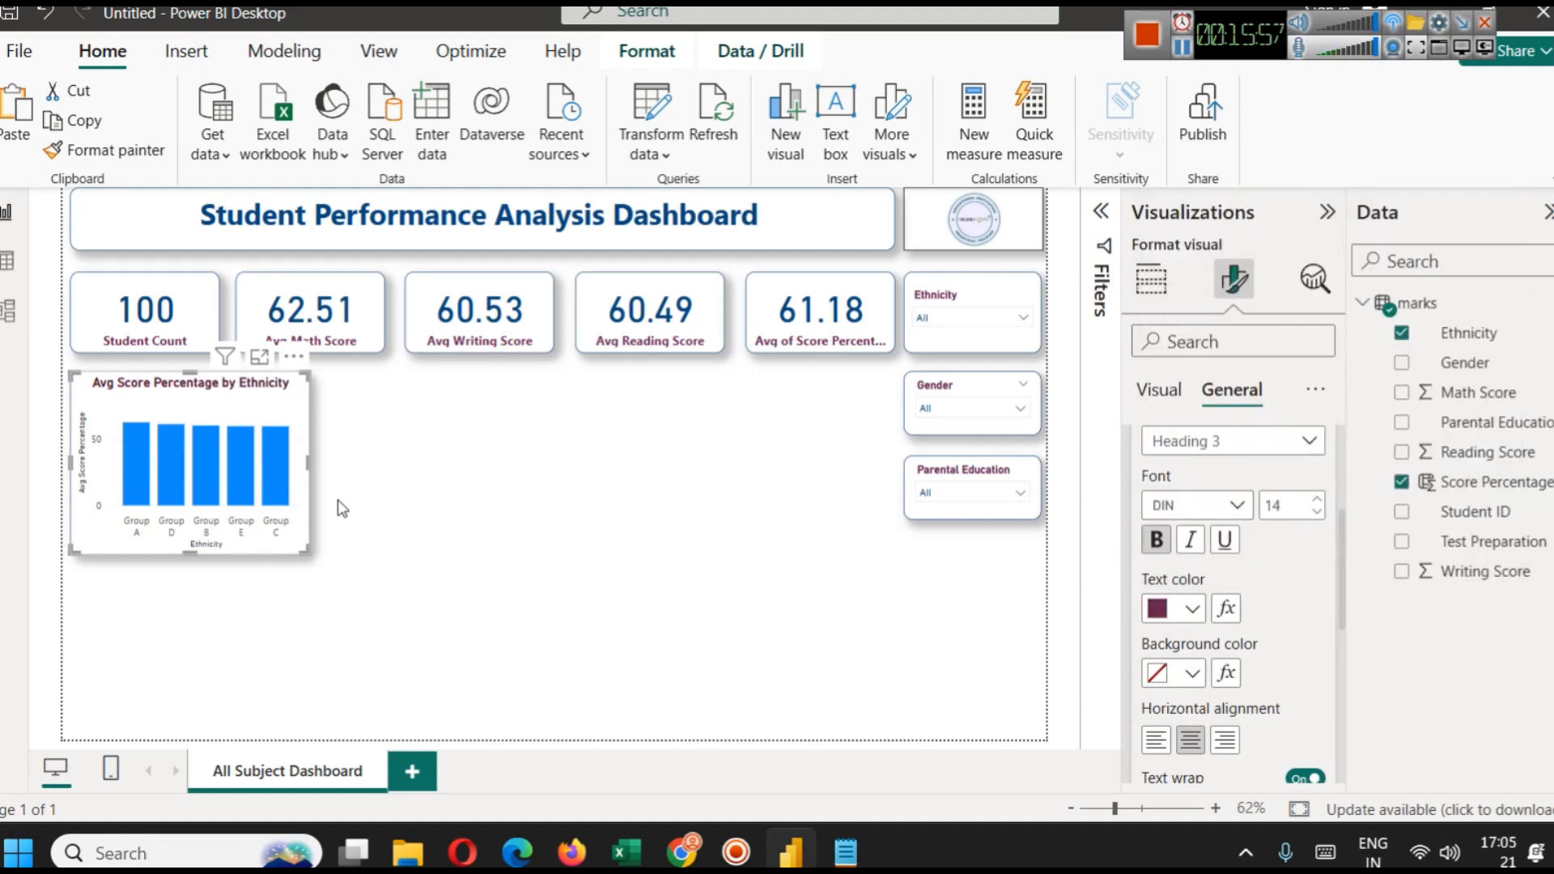
Change the colour of the chart's columns to dark blue.
scroll(1149, 571, "up", 3)
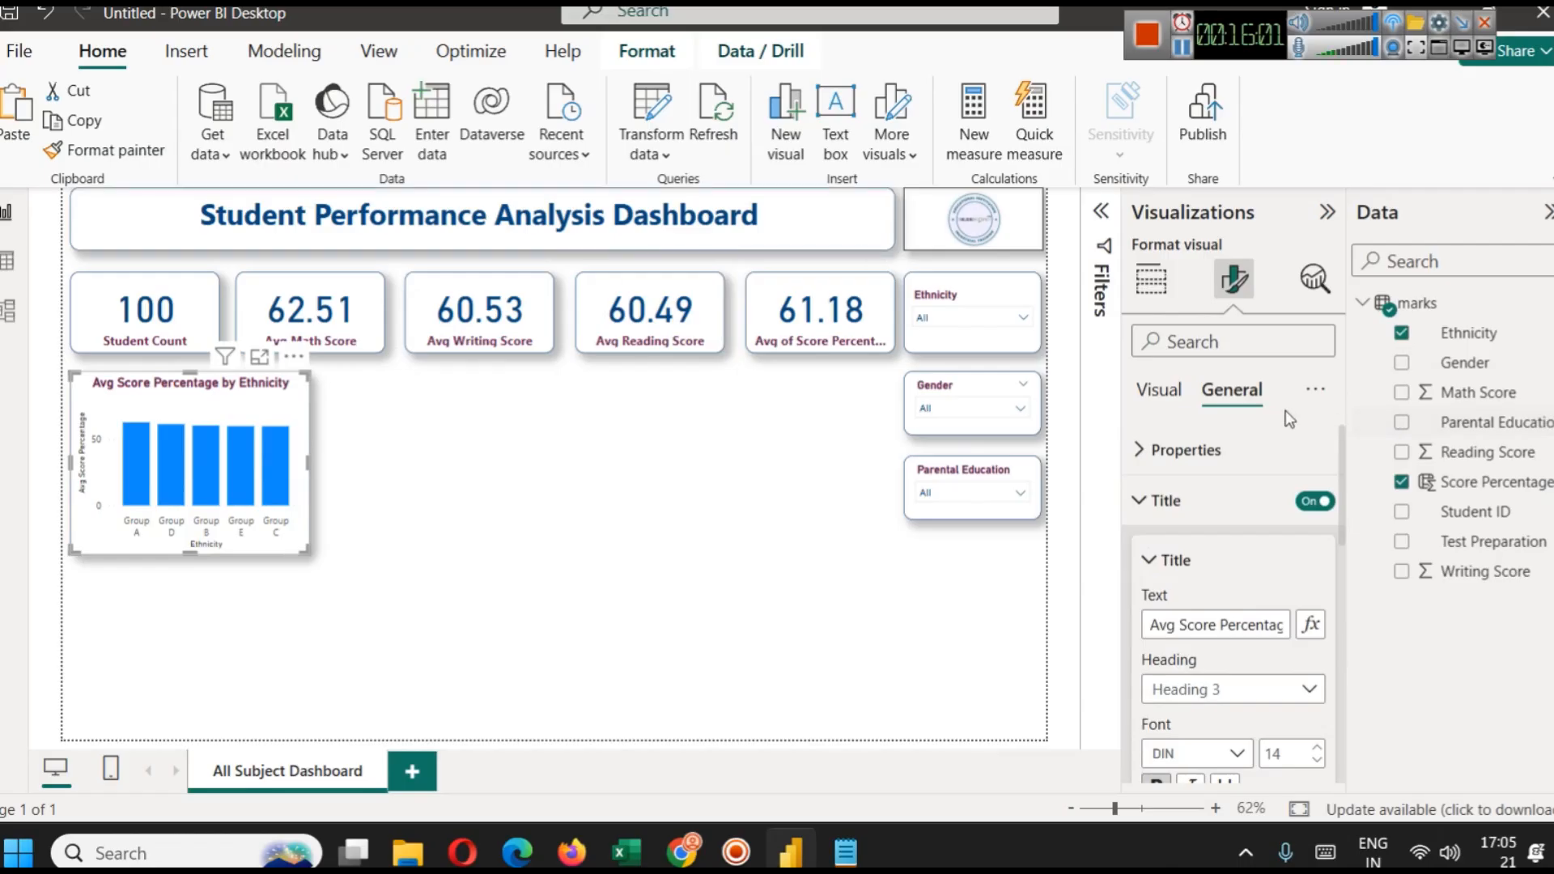
left_click(1153, 391)
scroll(1198, 688, "down", 2)
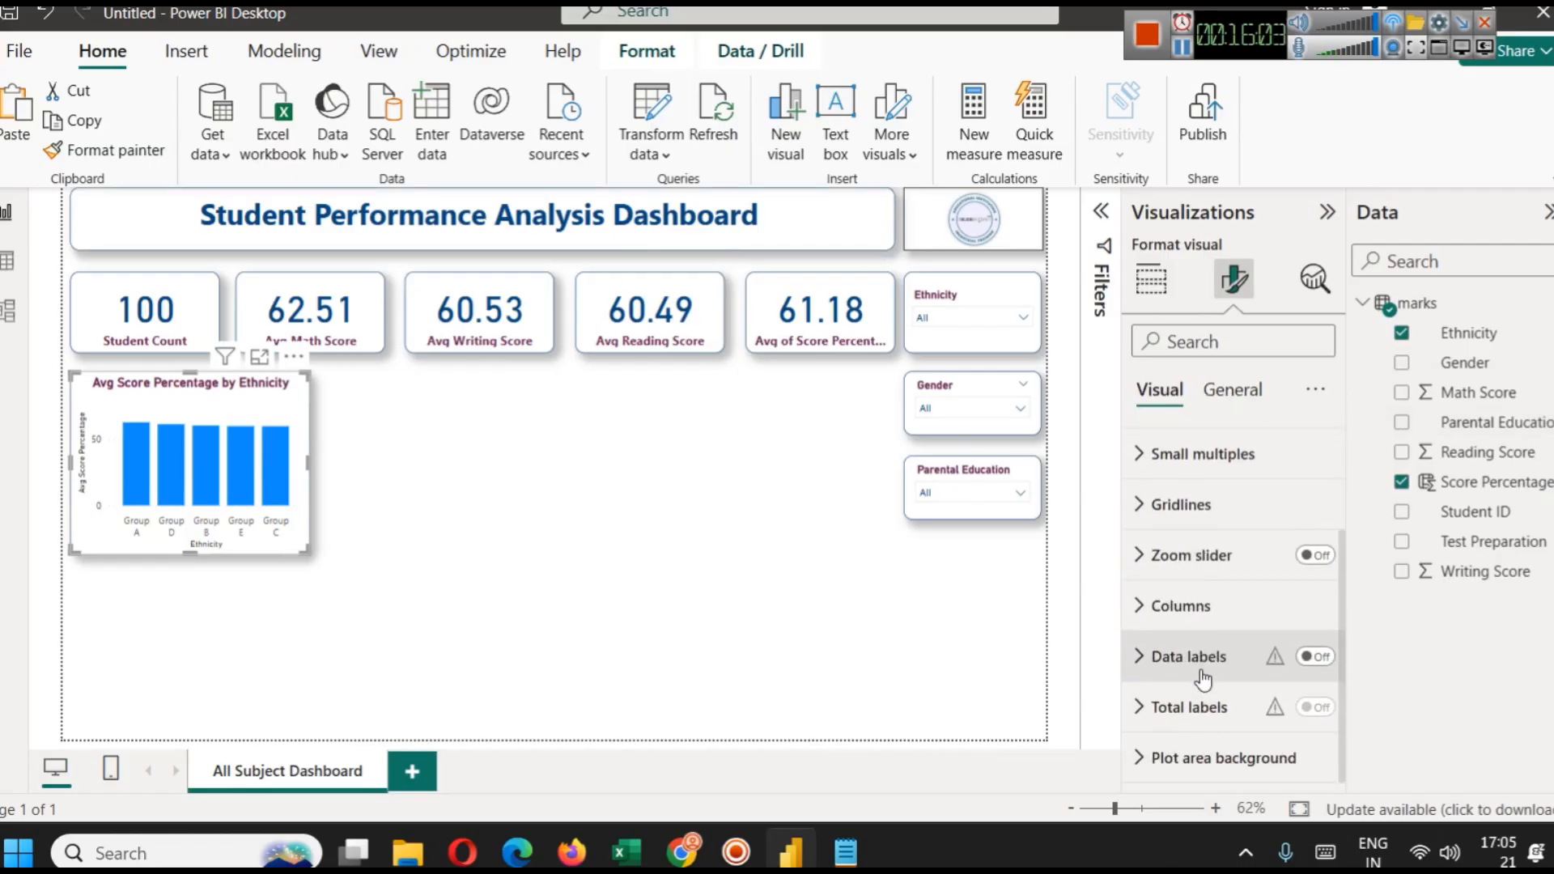
left_click(1183, 604)
scroll(1184, 640, "down", 2)
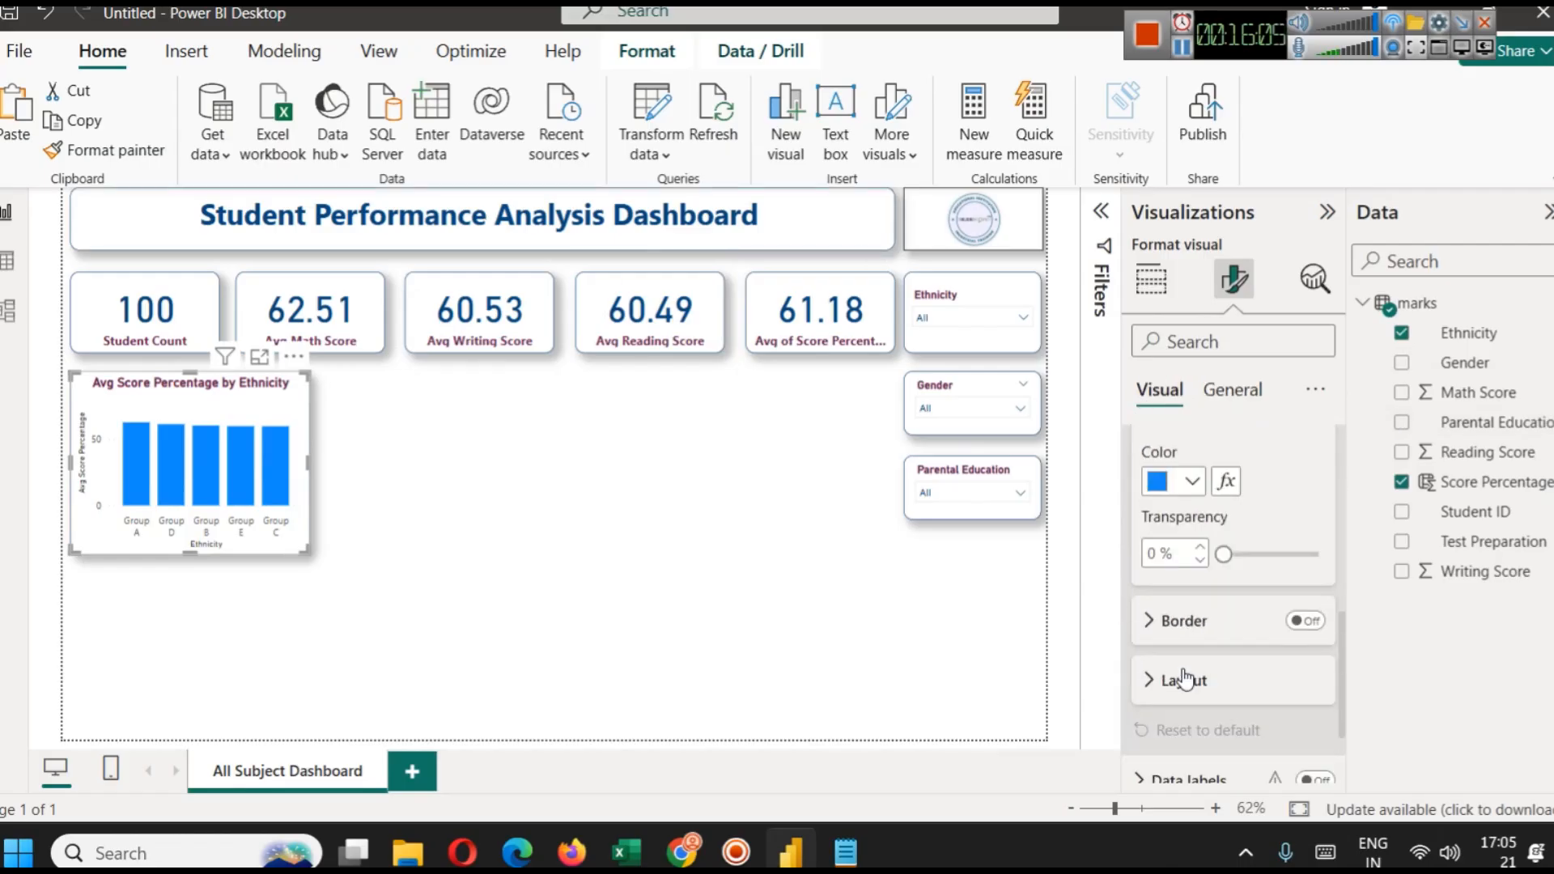
left_click(1192, 480)
left_click(1209, 372)
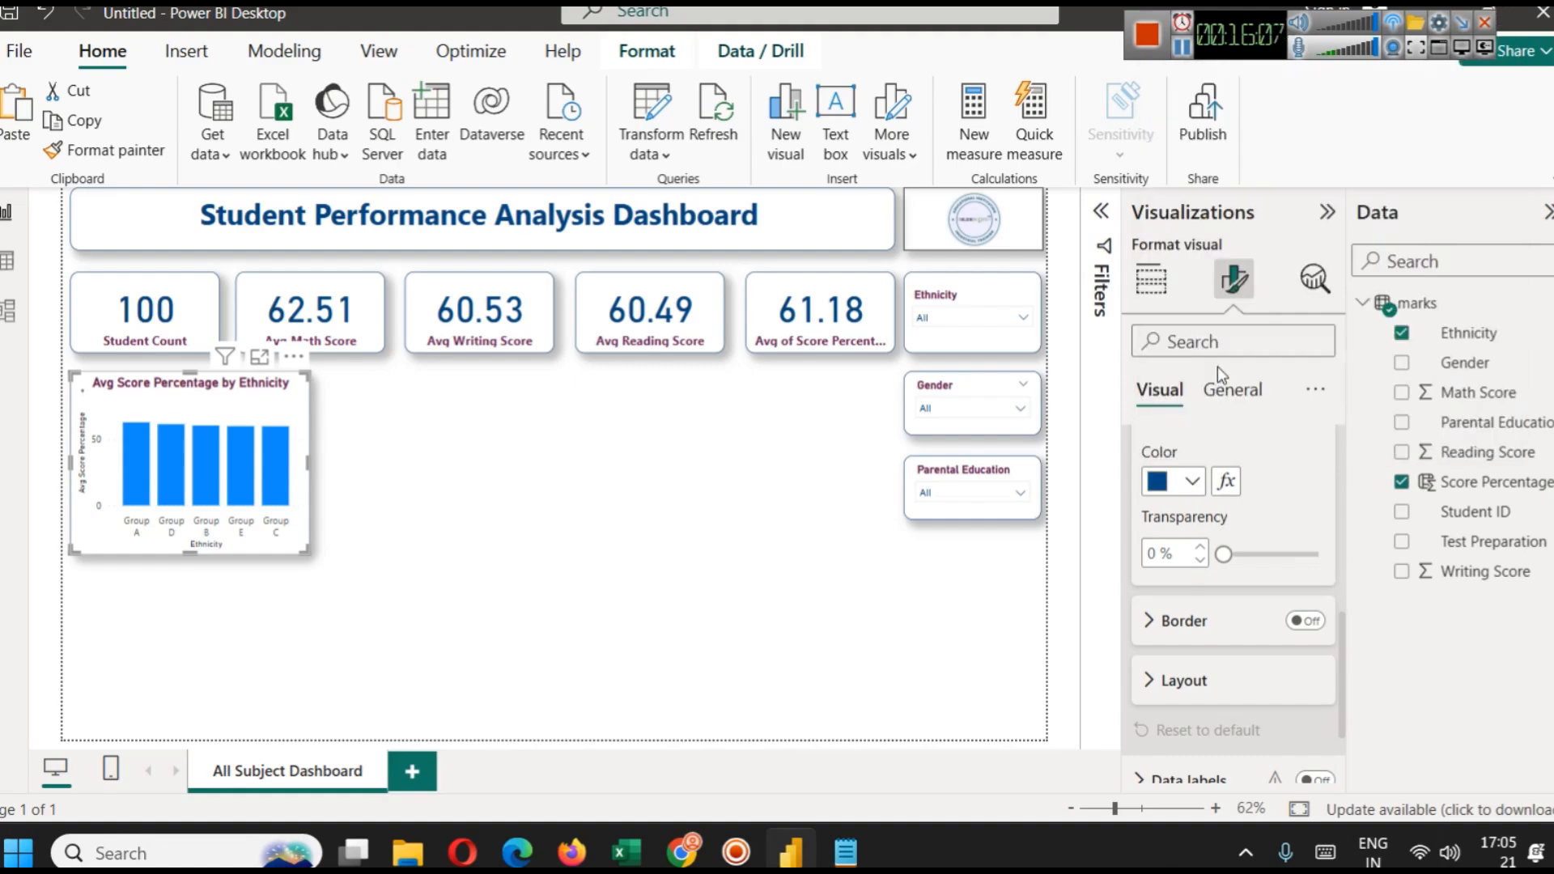
left_click(419, 566)
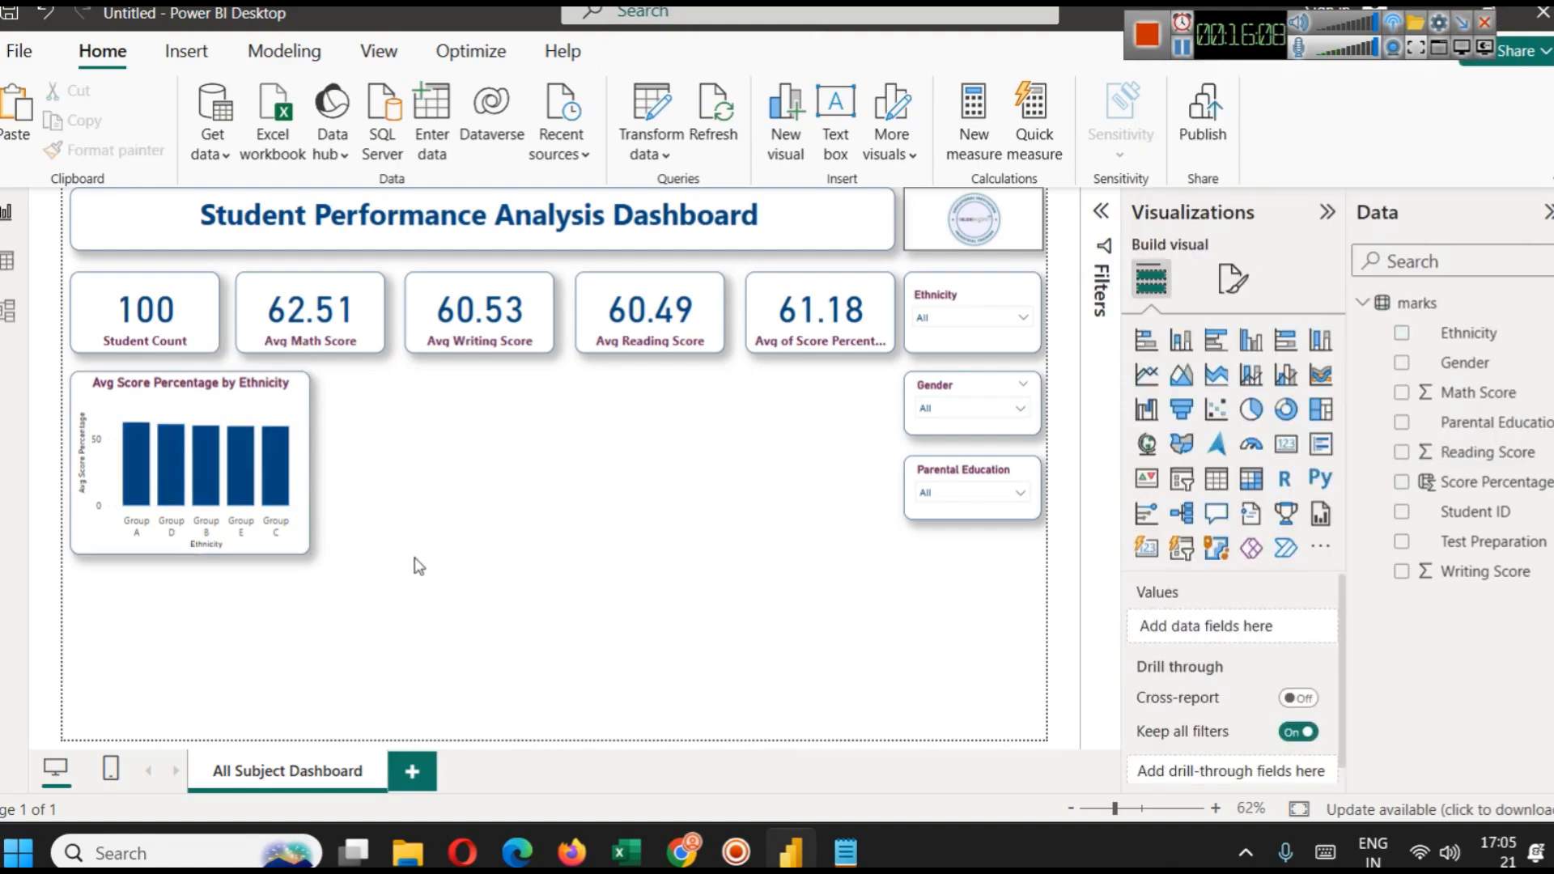
Duplicate the ethnicity chart twice and arrange the copies beside the original in one row beneath the score cards.
left_click(228, 402)
key("ctrl+c")
key("ctrl+v")
left_click_drag(228, 401, 478, 402)
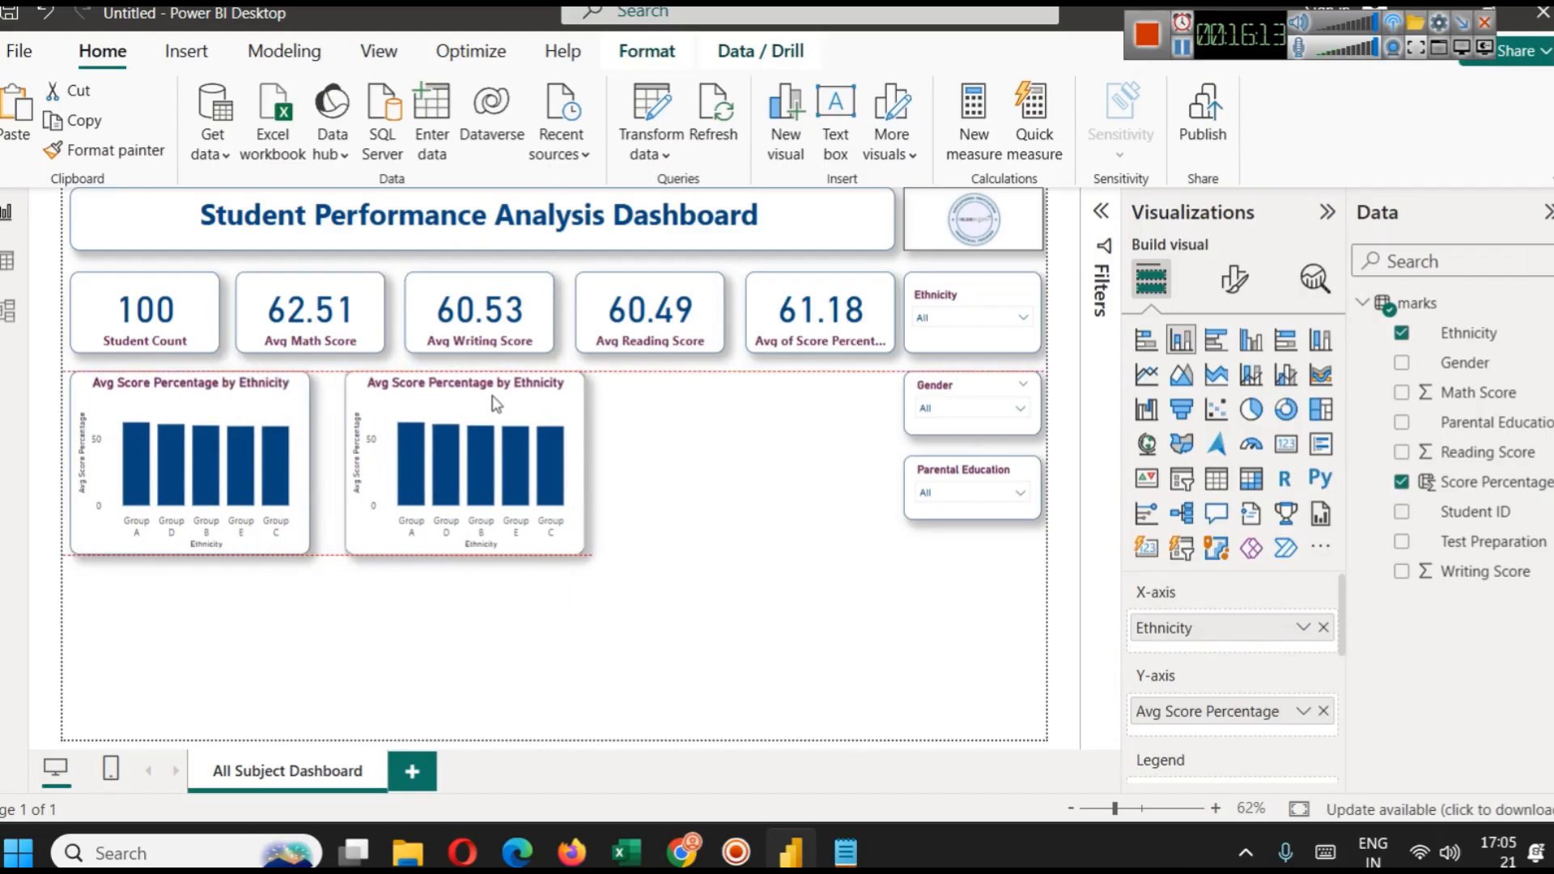
key("ctrl+v")
left_click_drag(243, 402, 842, 408)
left_click_drag(486, 392, 435, 402)
Widen the three ethnicity charts to fill the row and shift the middle chart slightly left to narrow the gap.
left_click(299, 425)
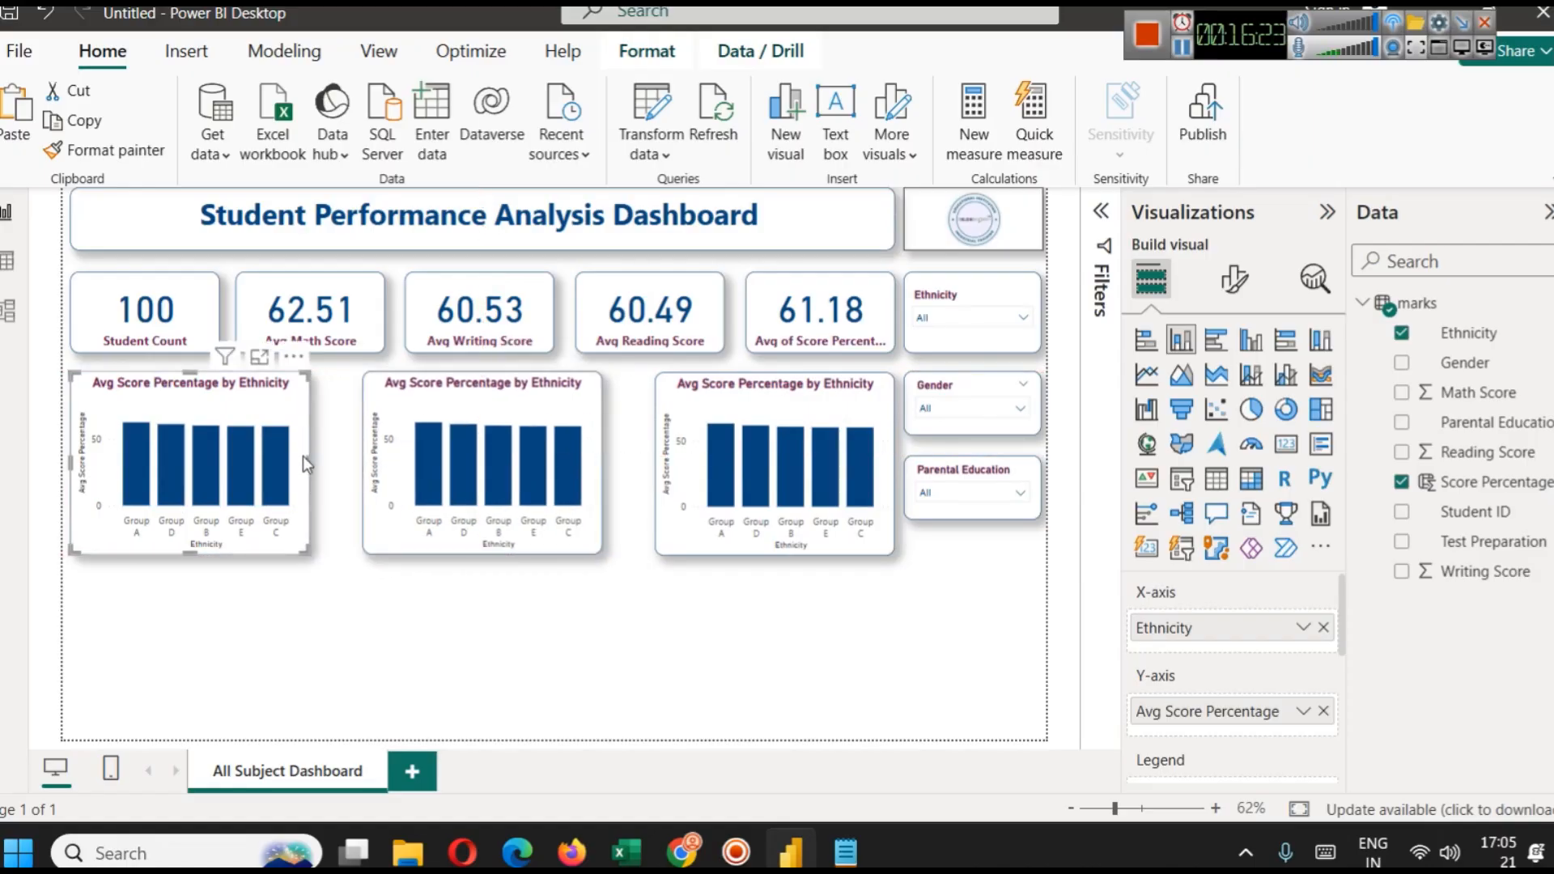
left_click_drag(309, 461, 337, 461)
left_click(599, 434)
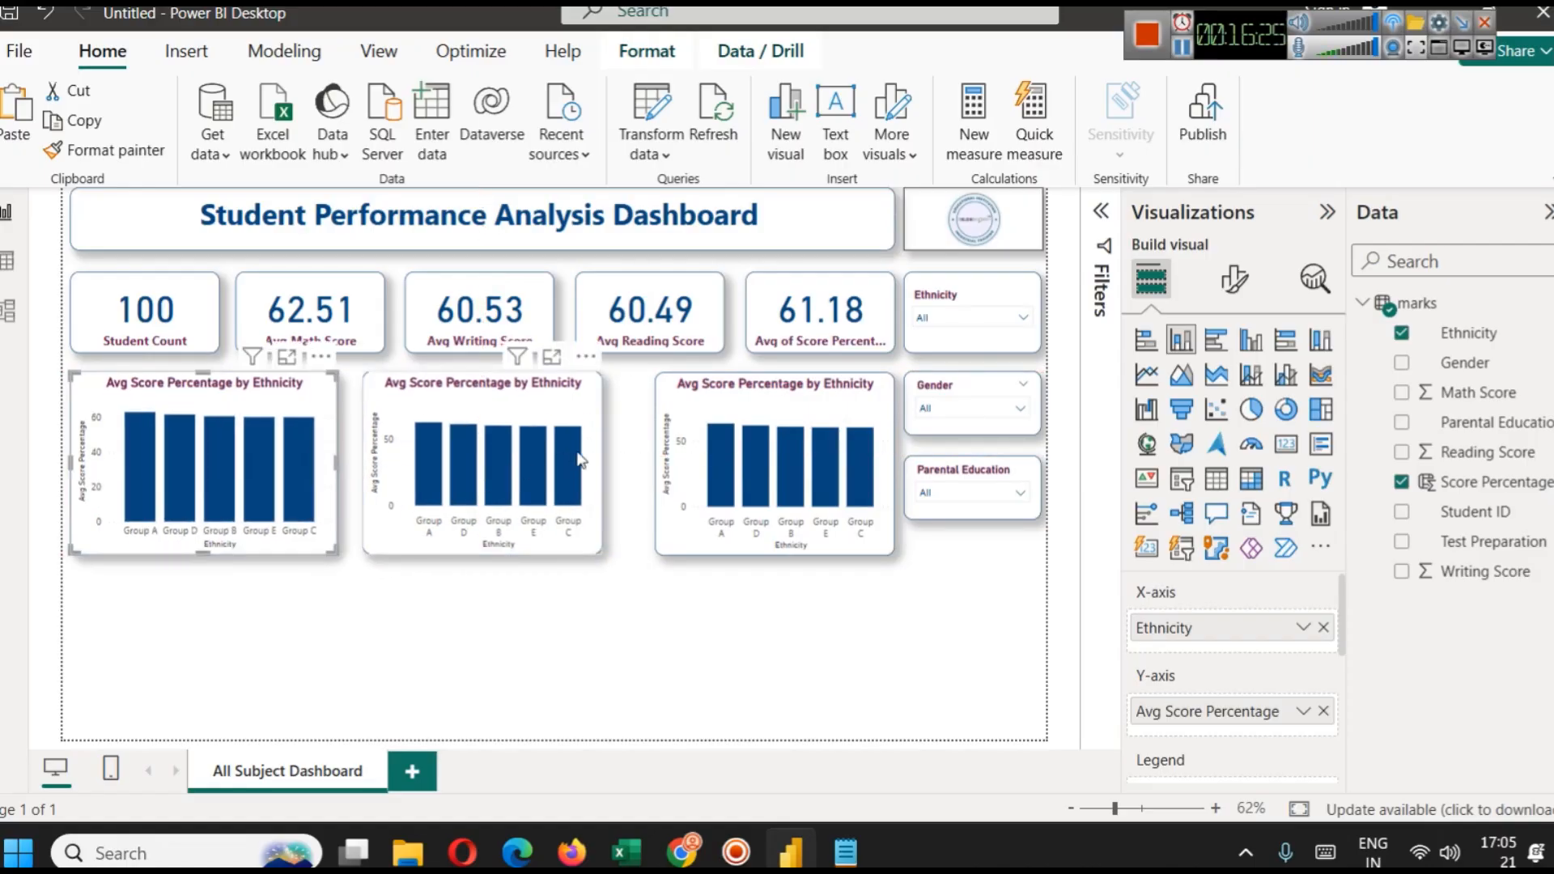
left_click_drag(599, 455, 642, 462)
left_click(660, 463)
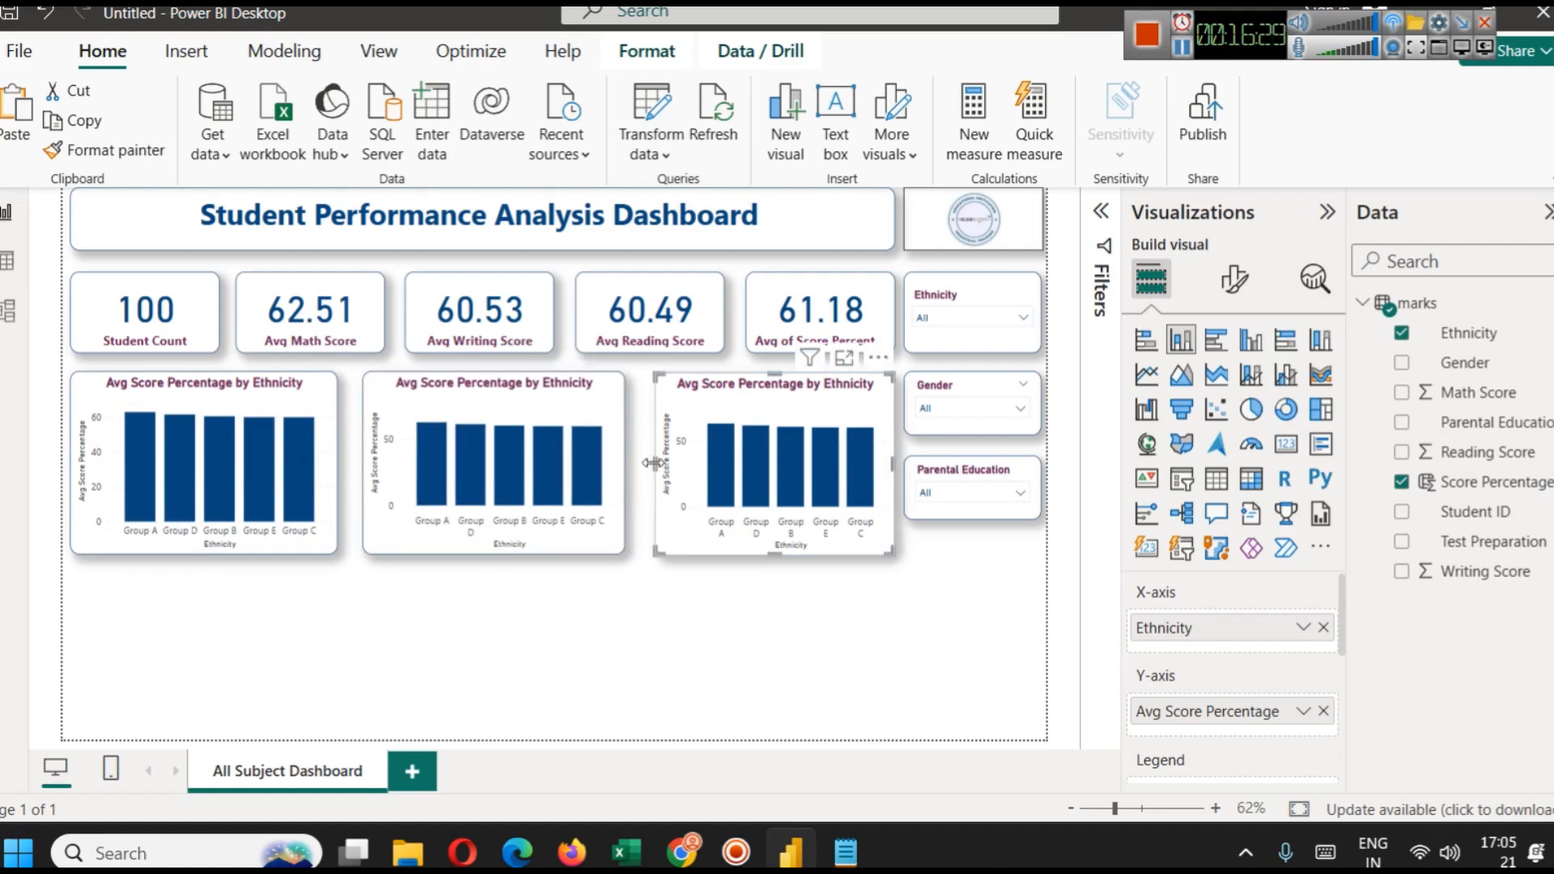
left_click(559, 429)
left_click_drag(559, 429, 552, 429)
left_click(575, 618)
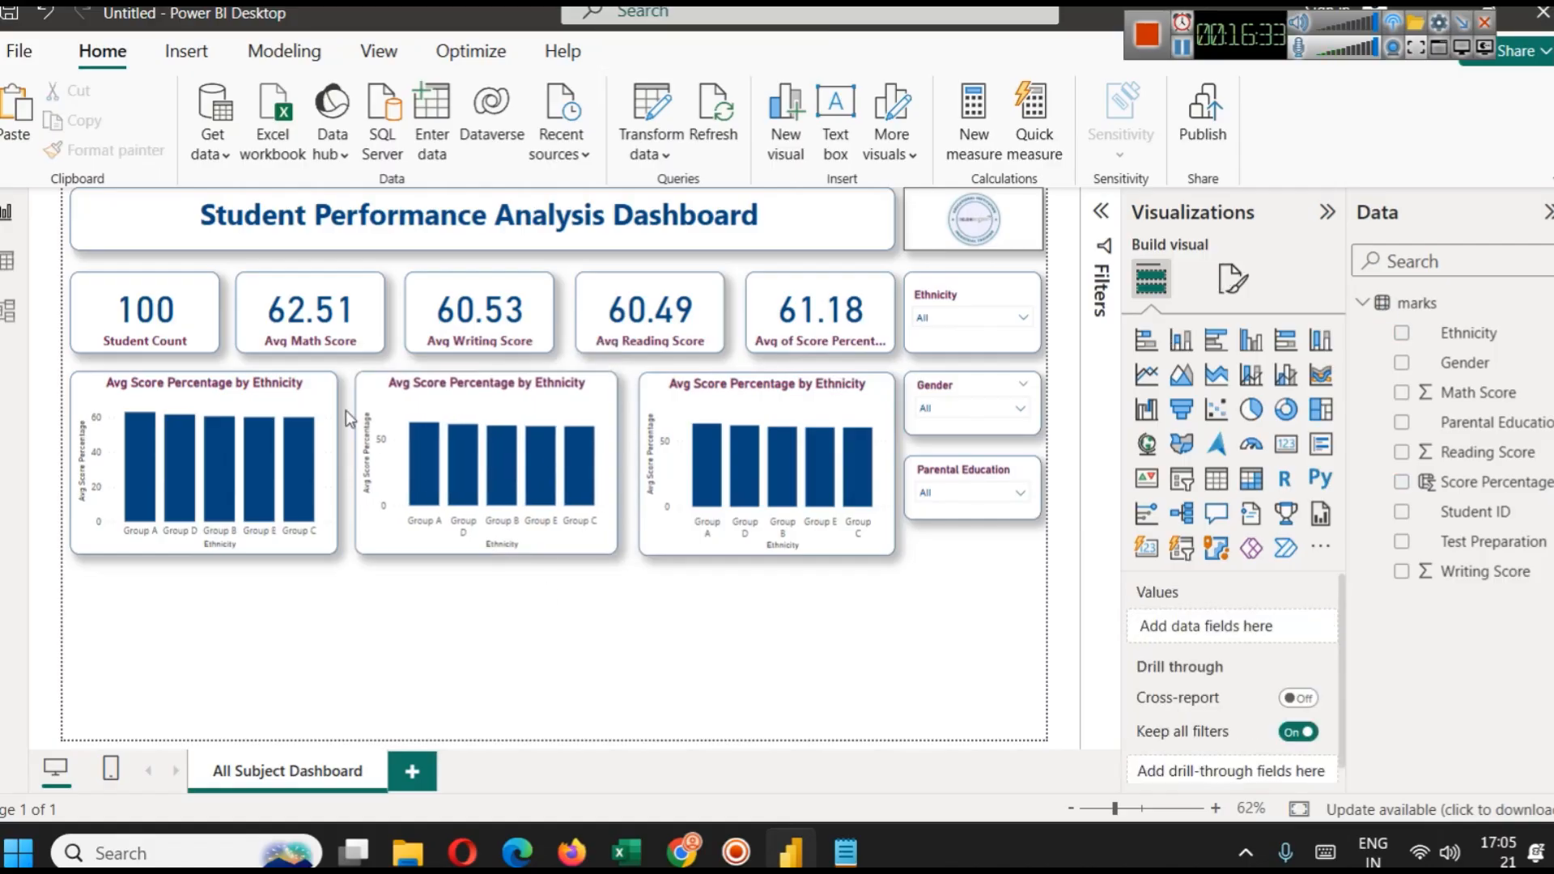
Set the first ethnicity chart's width to 350 in its size properties.
left_click(335, 413)
left_click(1233, 277)
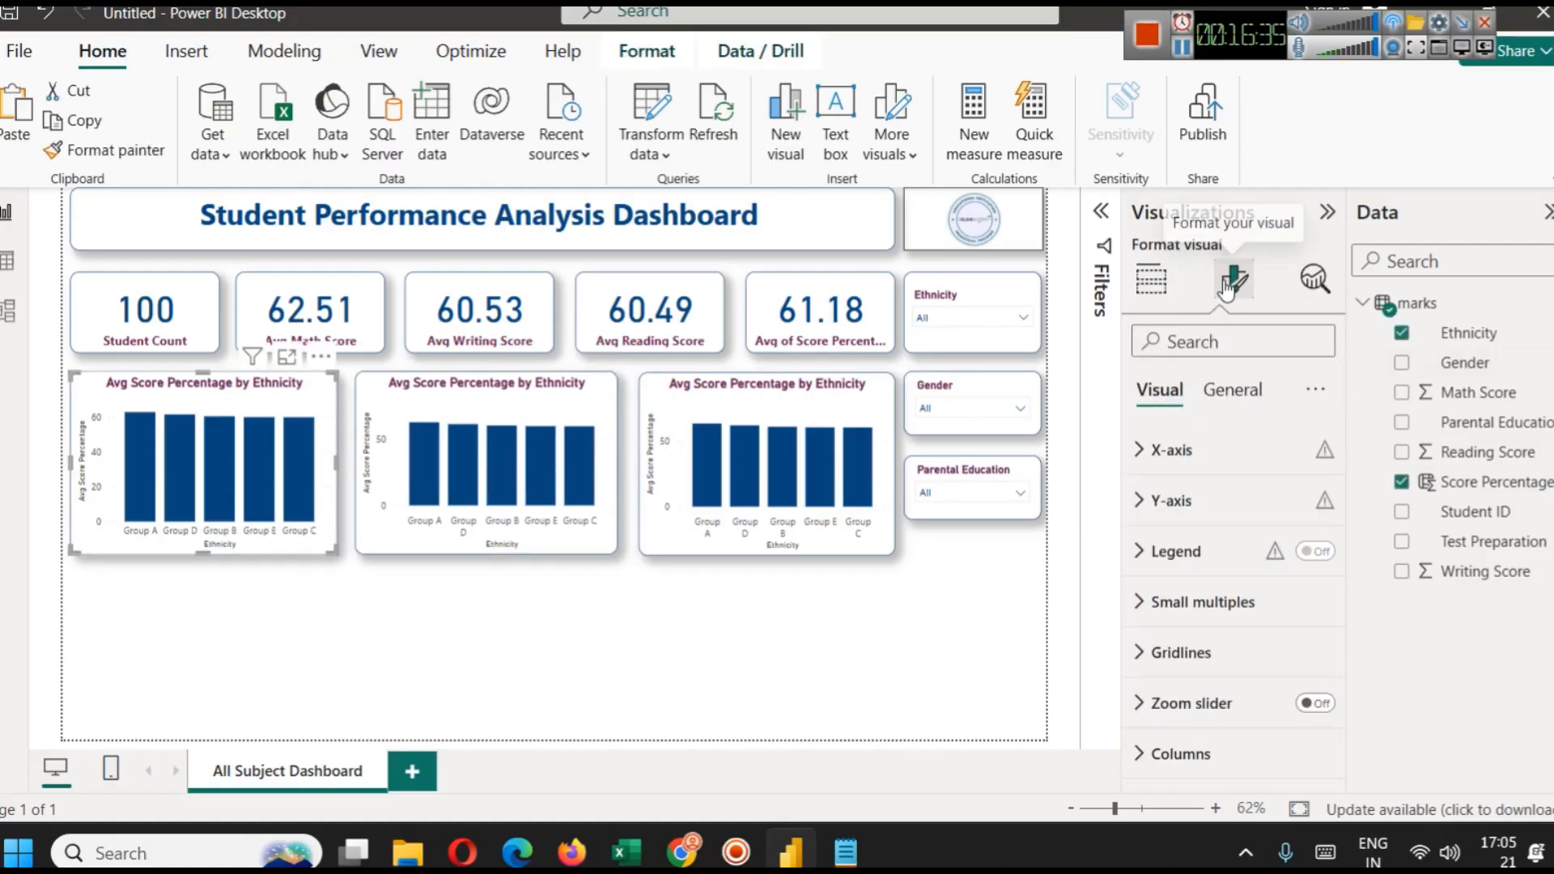
left_click(1232, 390)
left_click(1183, 449)
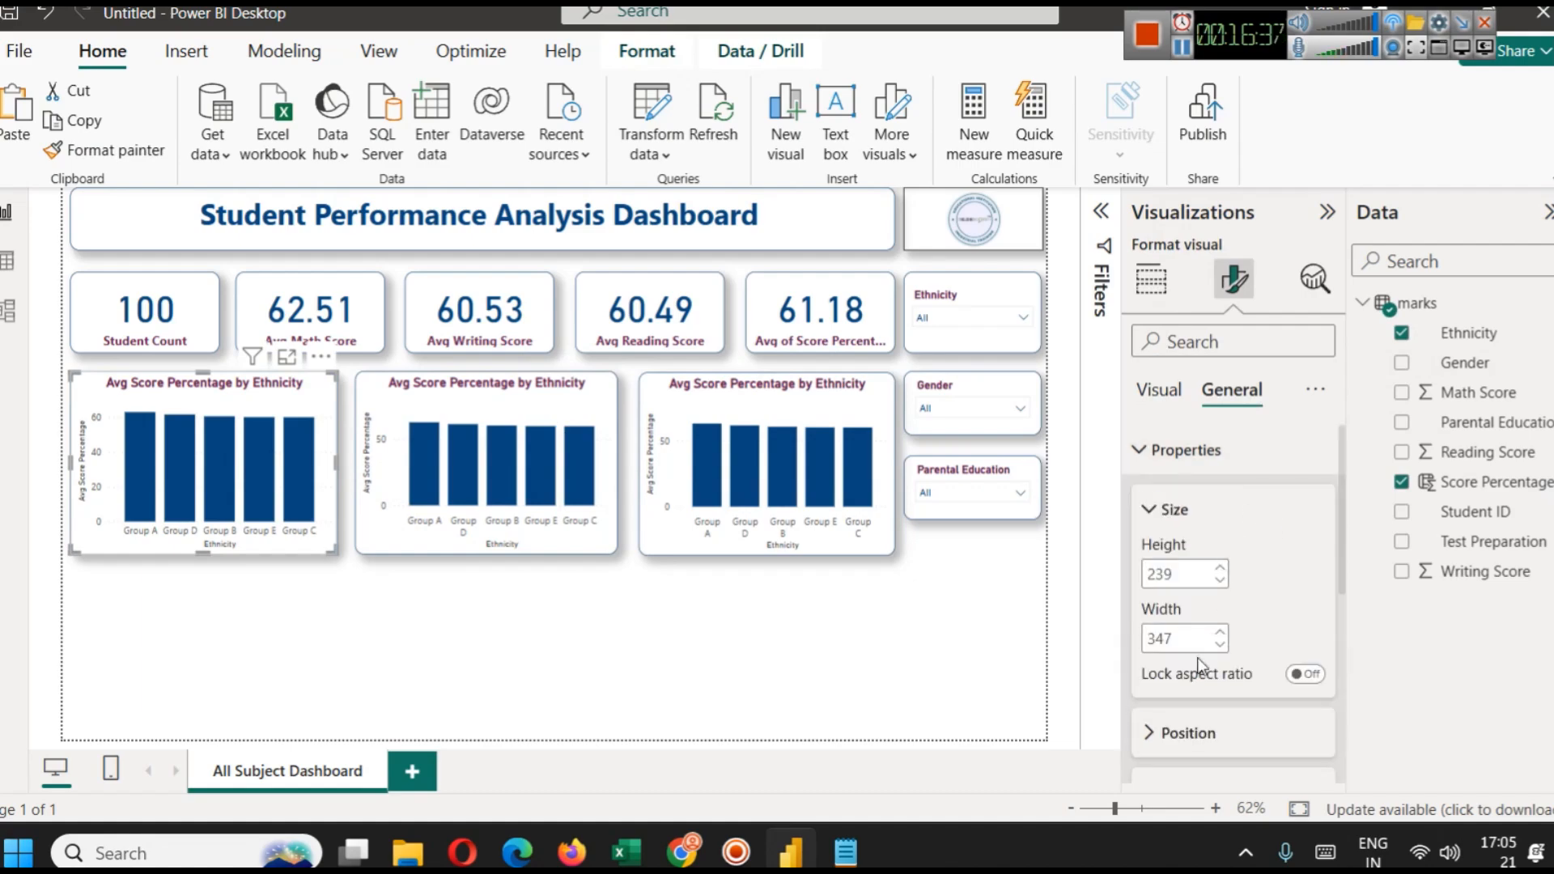
left_click(1221, 633)
left_click(1221, 633)
left_click(1220, 633)
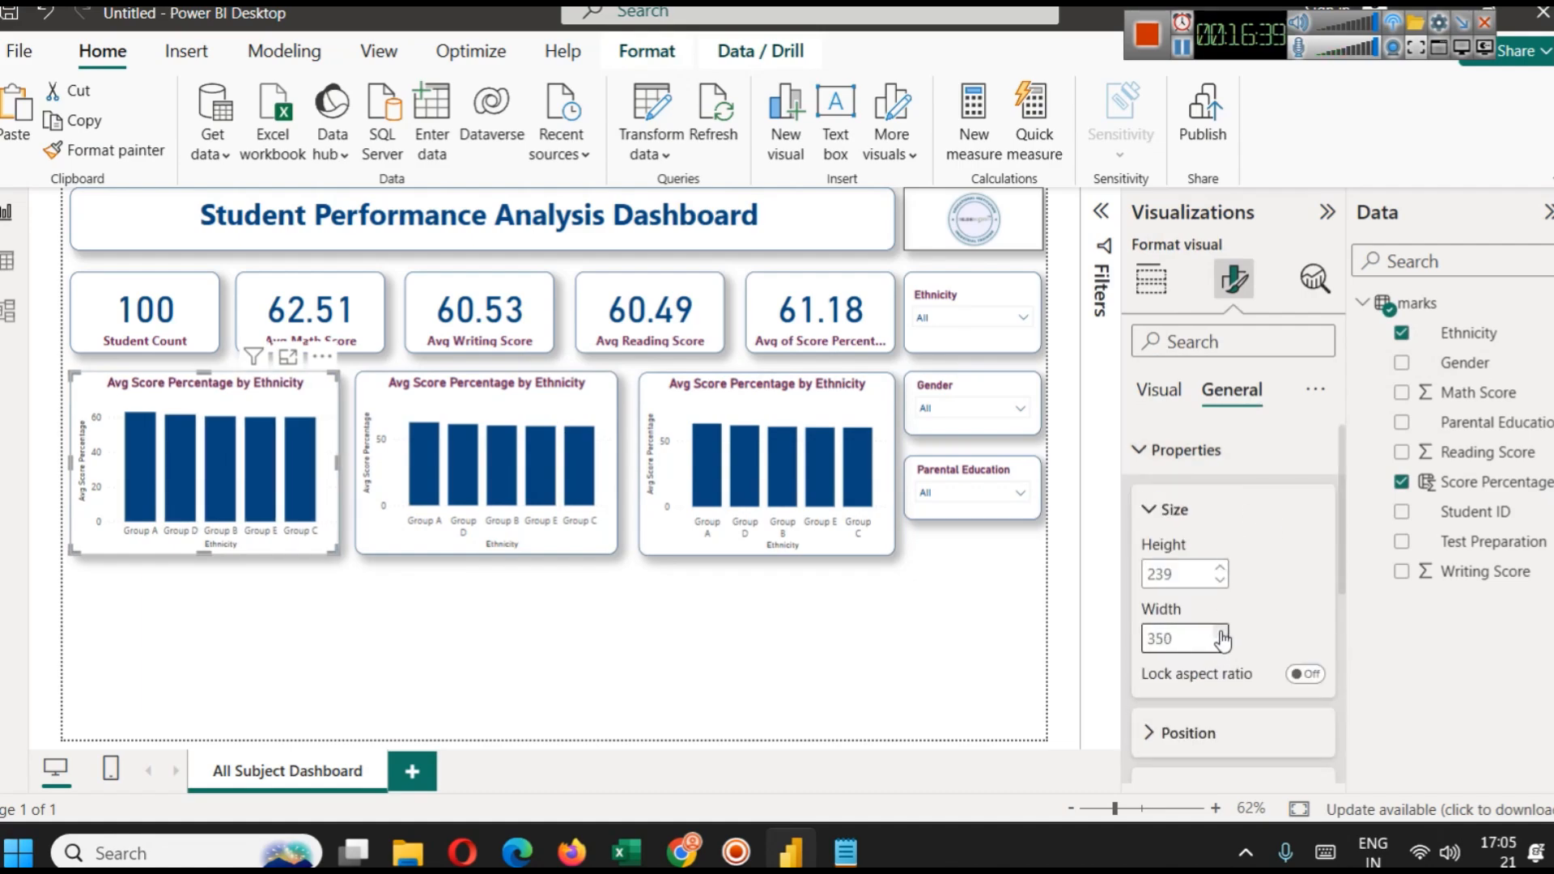
Increase the middle chart's width to 350 to match the first chart.
left_click(503, 411)
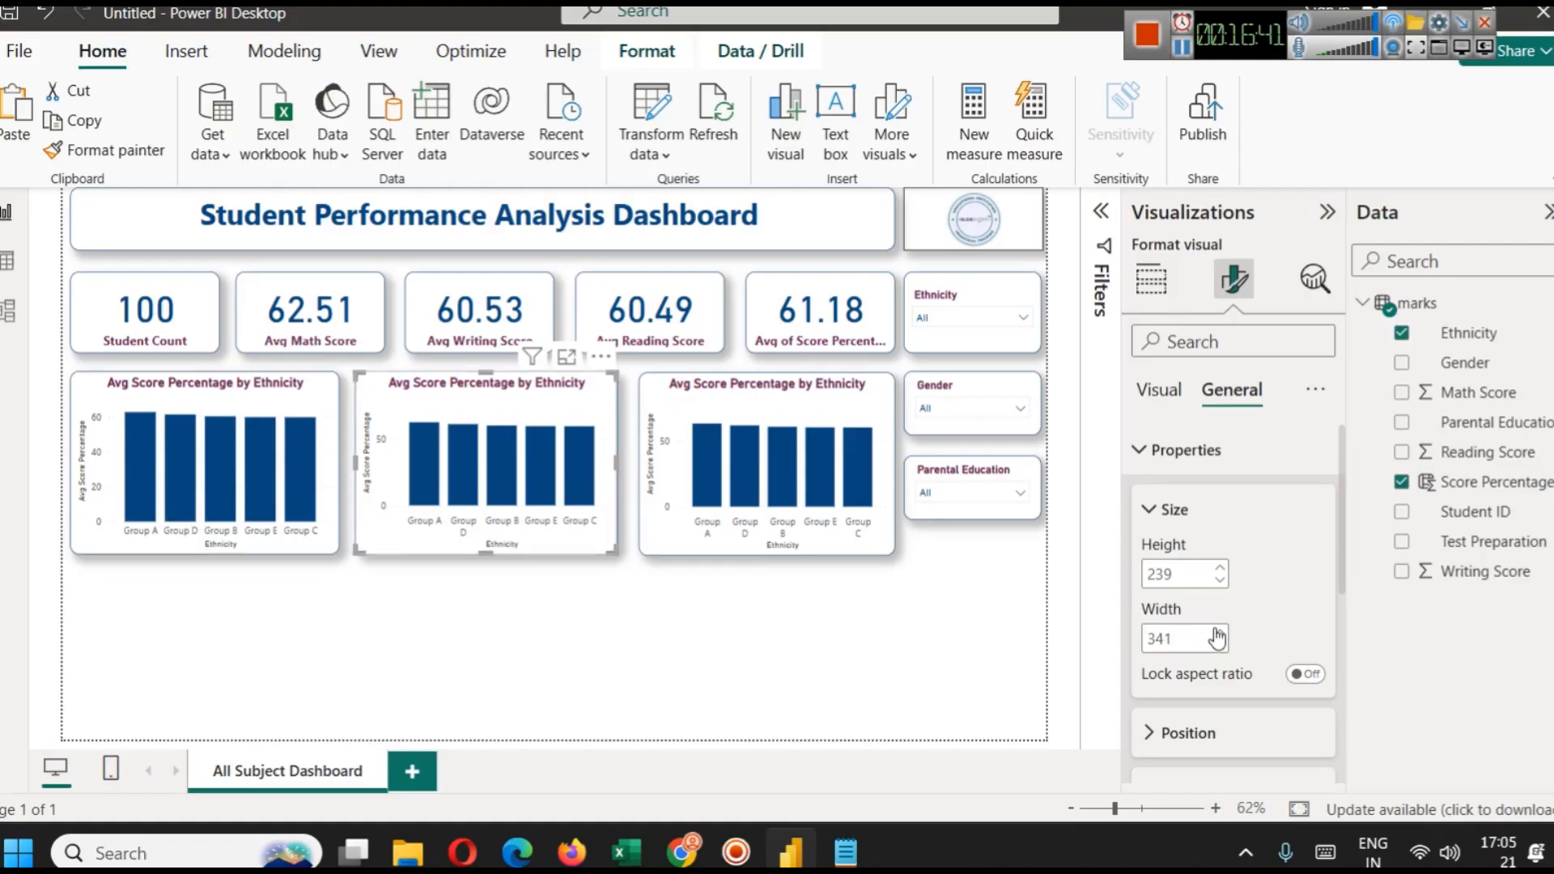
left_click(1221, 634)
left_click(1221, 633)
left_click(1221, 634)
left_click(1220, 633)
left_click(1221, 633)
left_click(1220, 633)
left_click(1221, 633)
left_click(1221, 633)
left_click(1221, 633)
Set the third chart's width to 350 to match the other two.
left_click(871, 412)
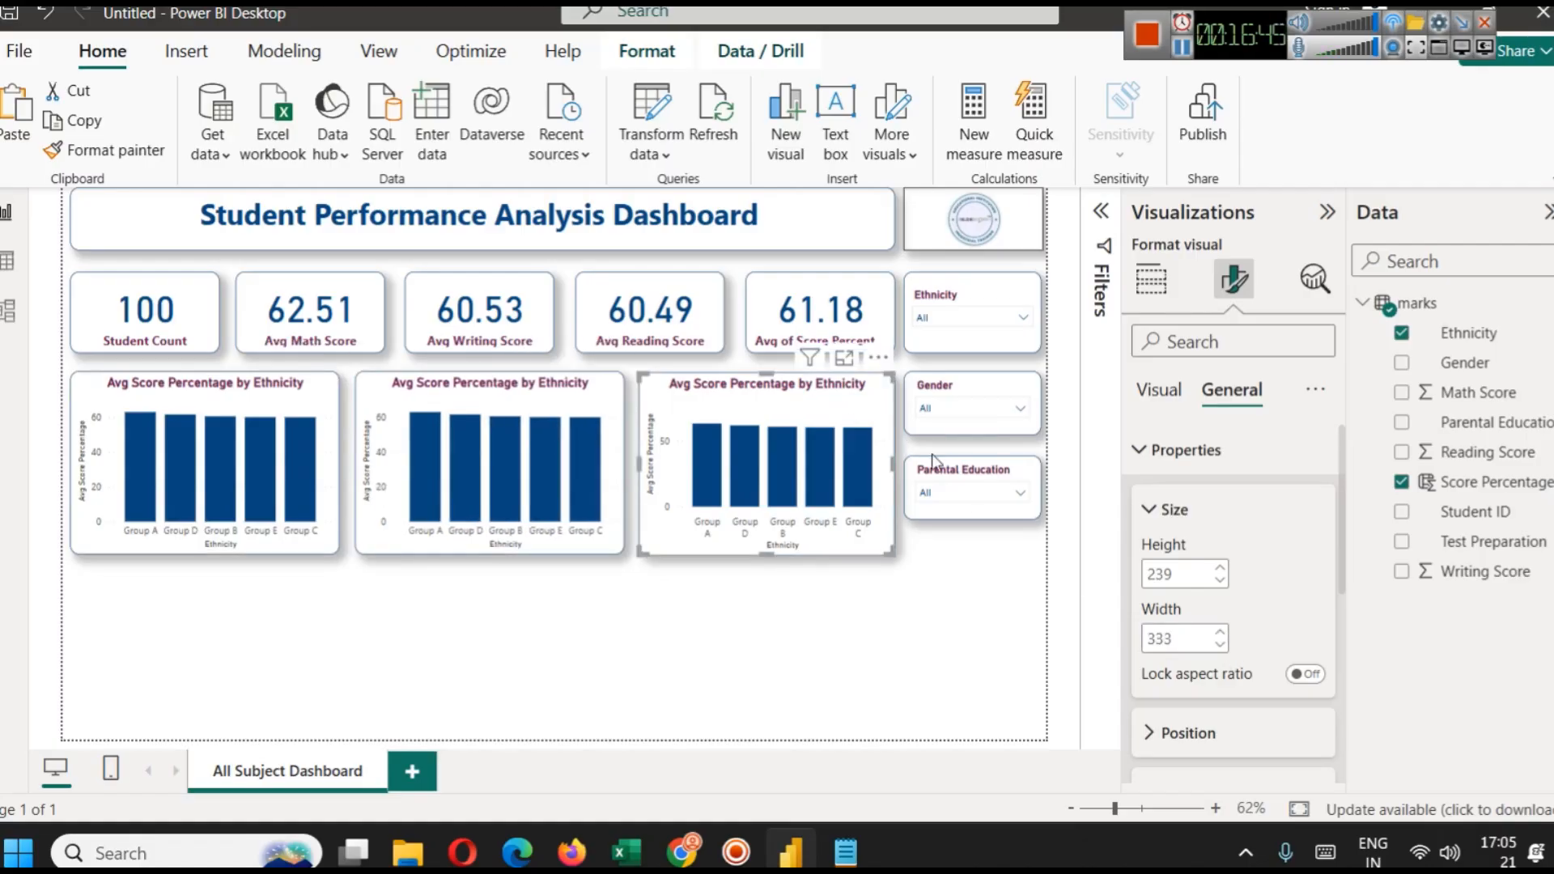
double_click(1175, 638)
type("350")
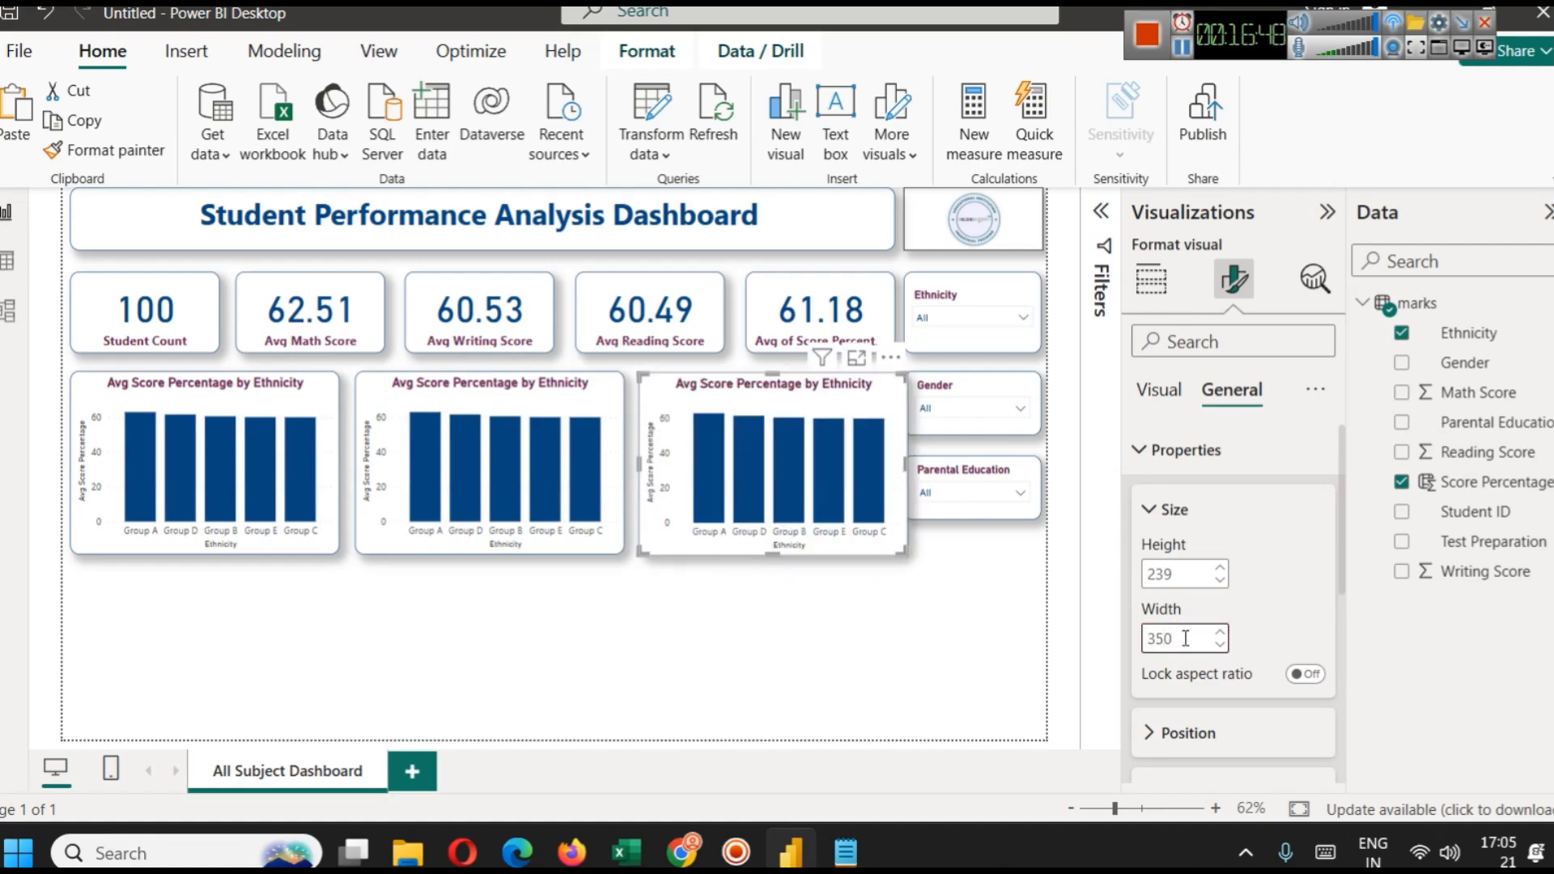
left_click(873, 630)
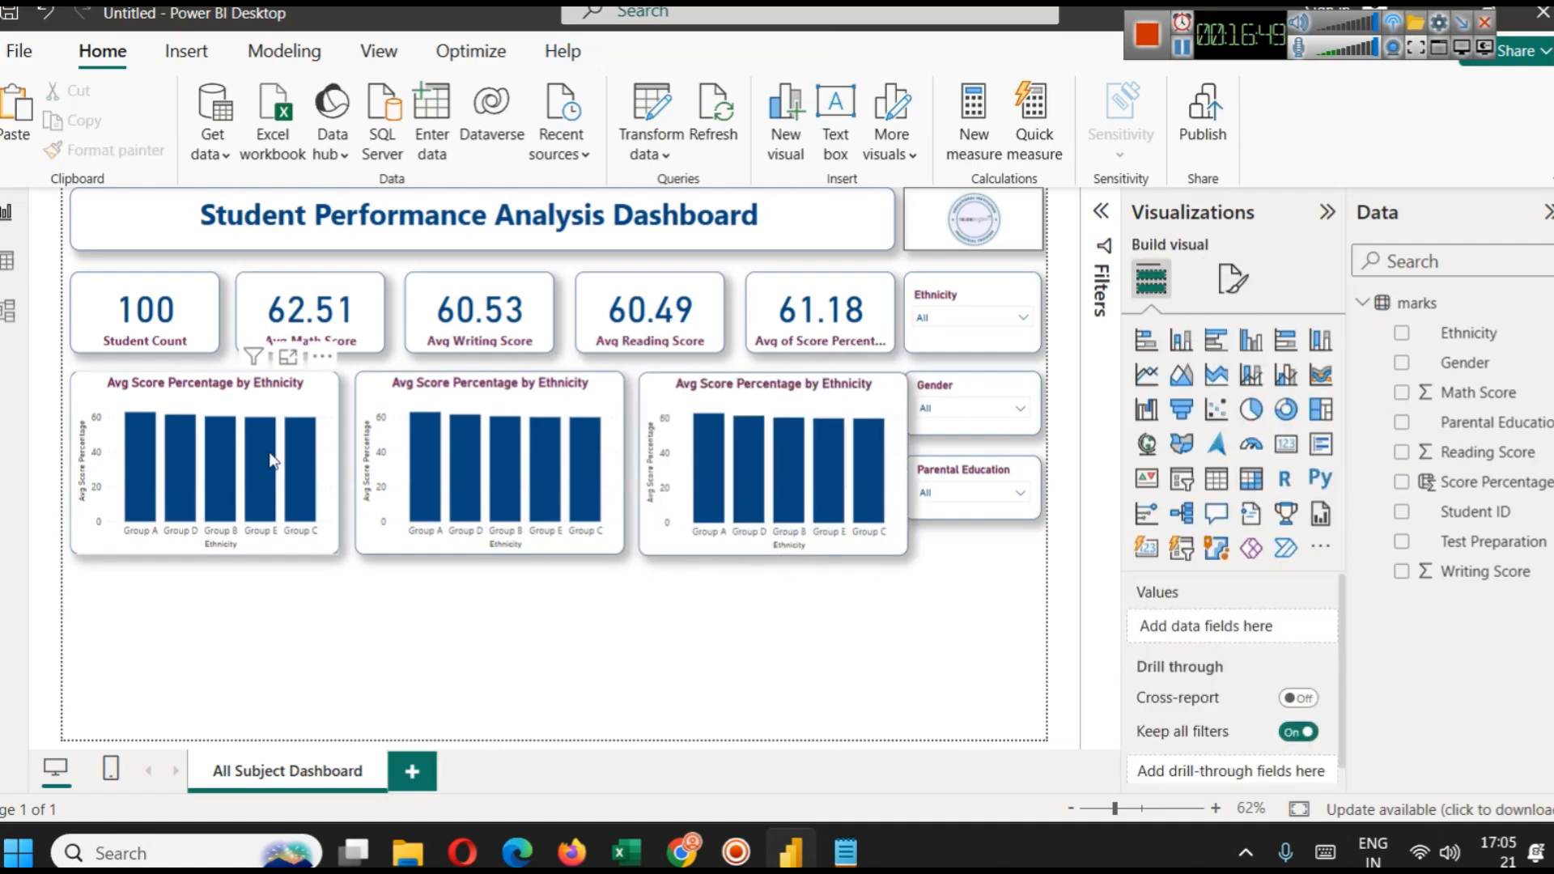
Nudge the middle chart left, closer to the first chart.
left_click(387, 400)
key("Left")
key("Left")
key("Left")
key("Left")
key("Left")
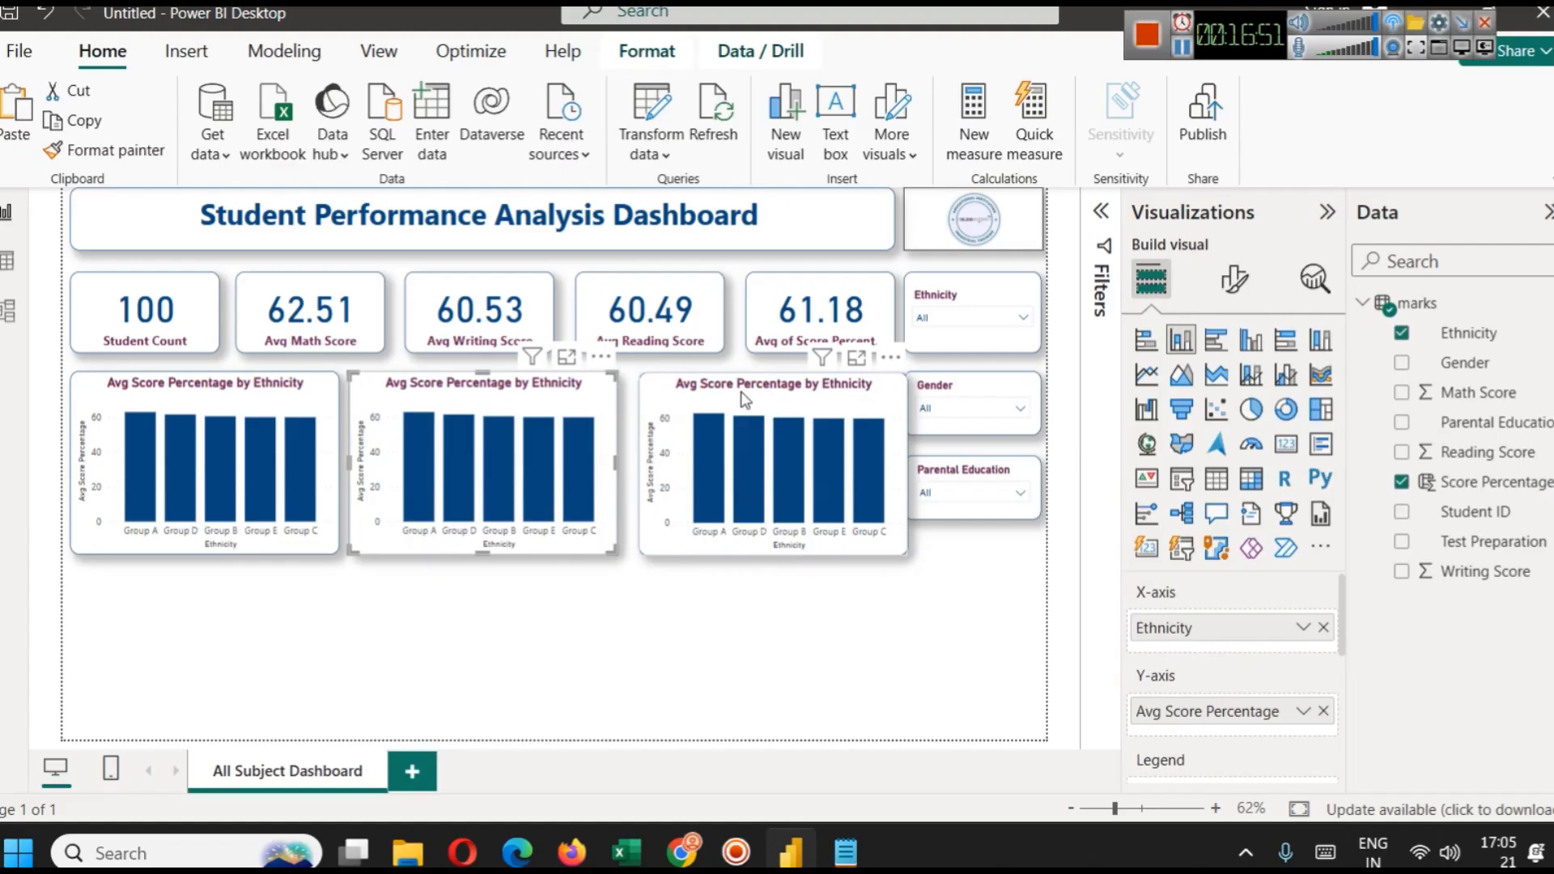
Nudge the third chart left until it clears the slicers and lines up with the cards above.
left_click(731, 424)
key("Left")
key("Left")
key("Left")
key("Left")
key("Left")
key("Left")
key("Left")
key("Left")
key("Left")
key("Left")
key("Left")
key("Left")
key("Left")
key("Left")
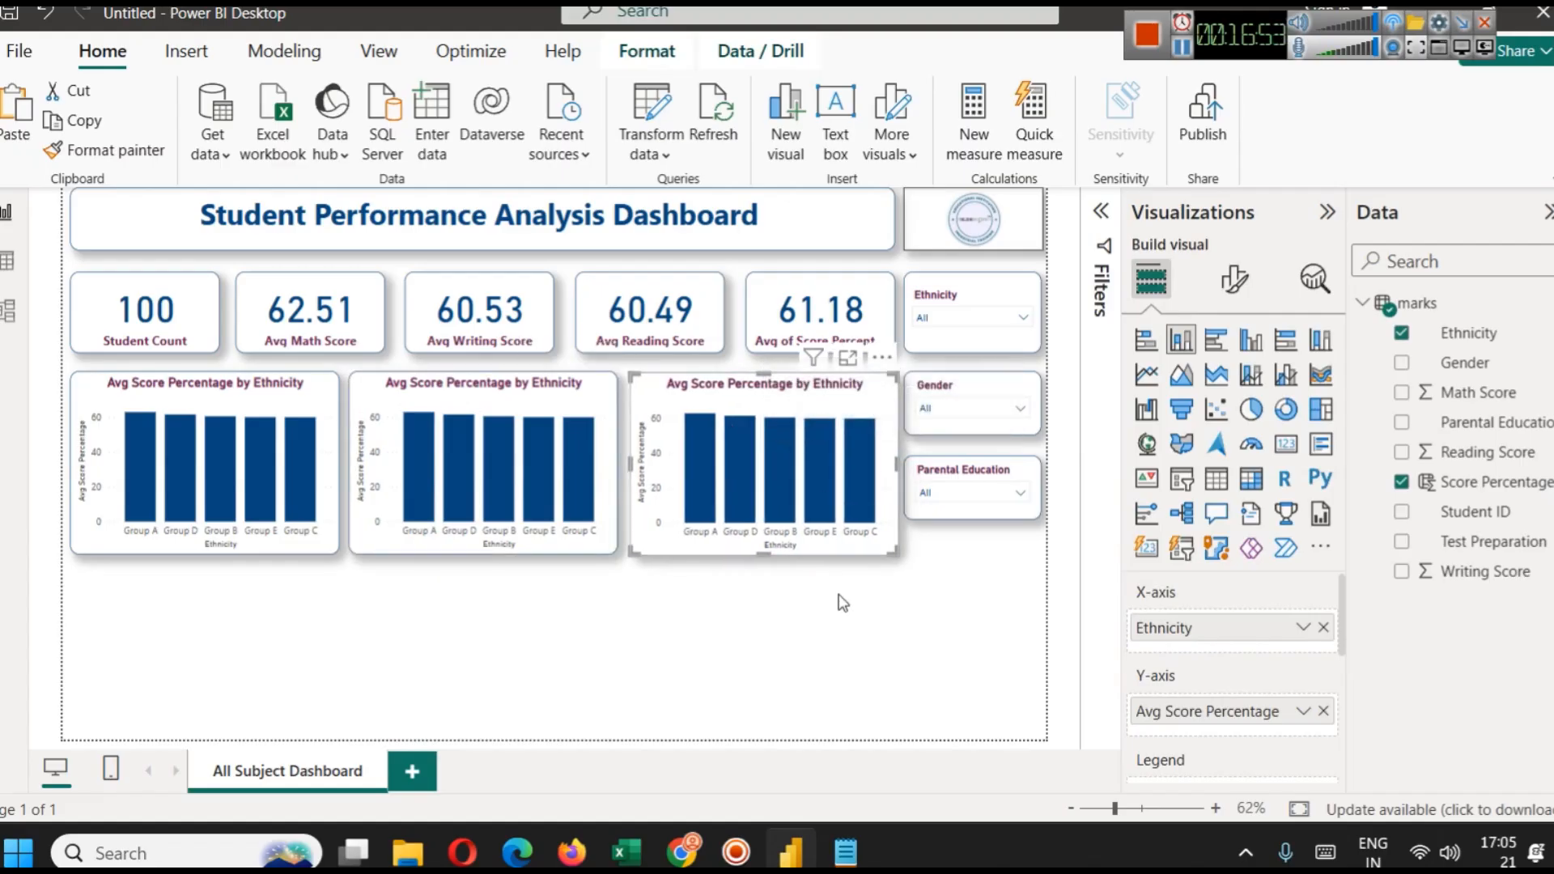
left_click(898, 652)
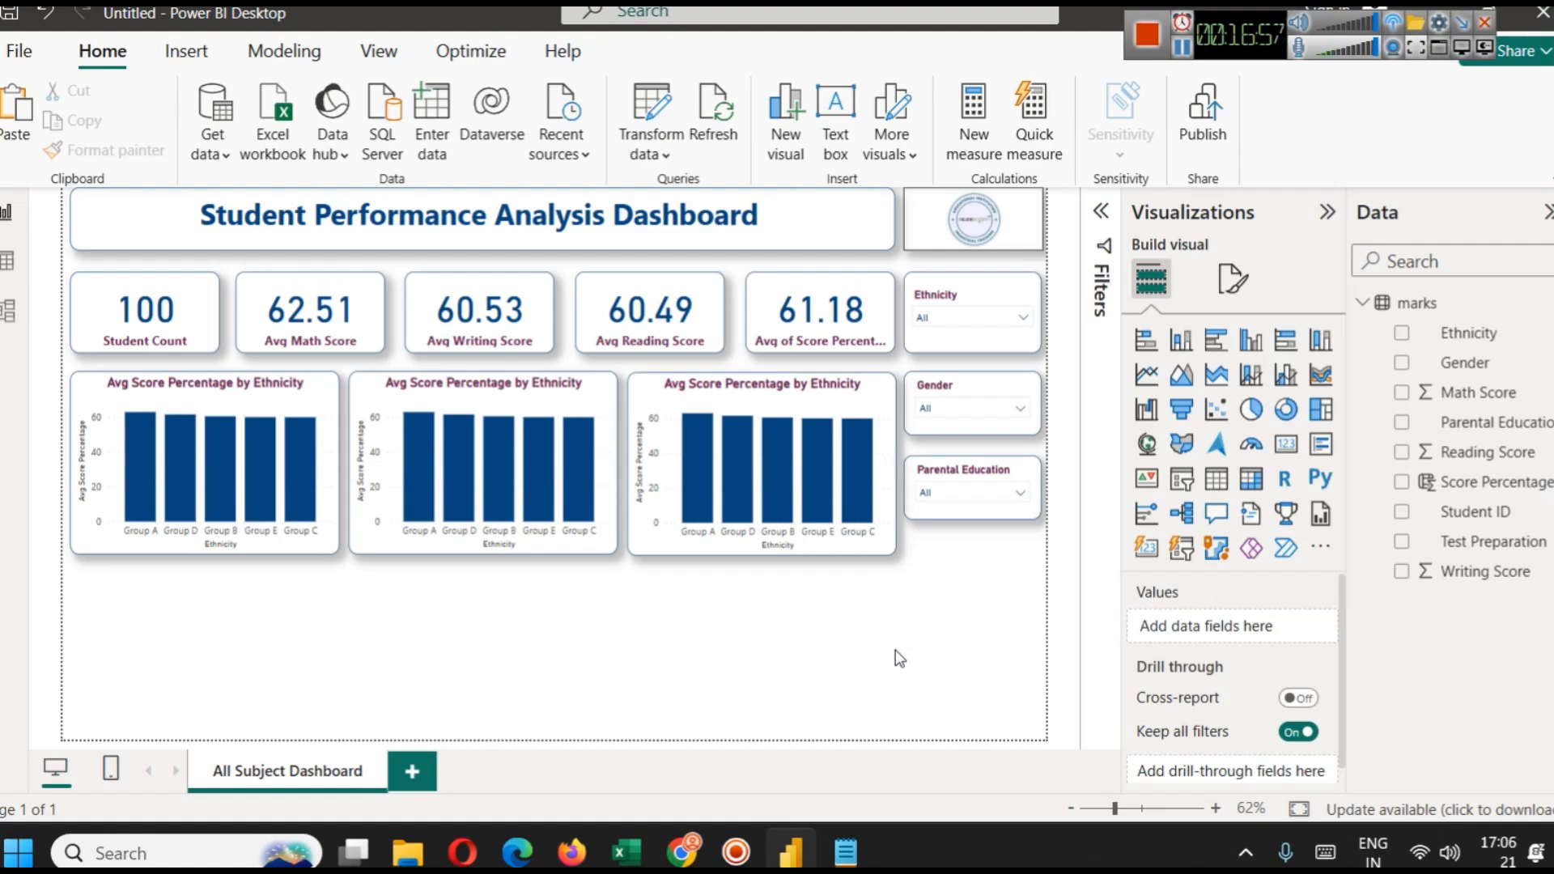
Replace Ethnicity with Gender as the middle chart's category and convert it to a donut chart.
left_click(536, 400)
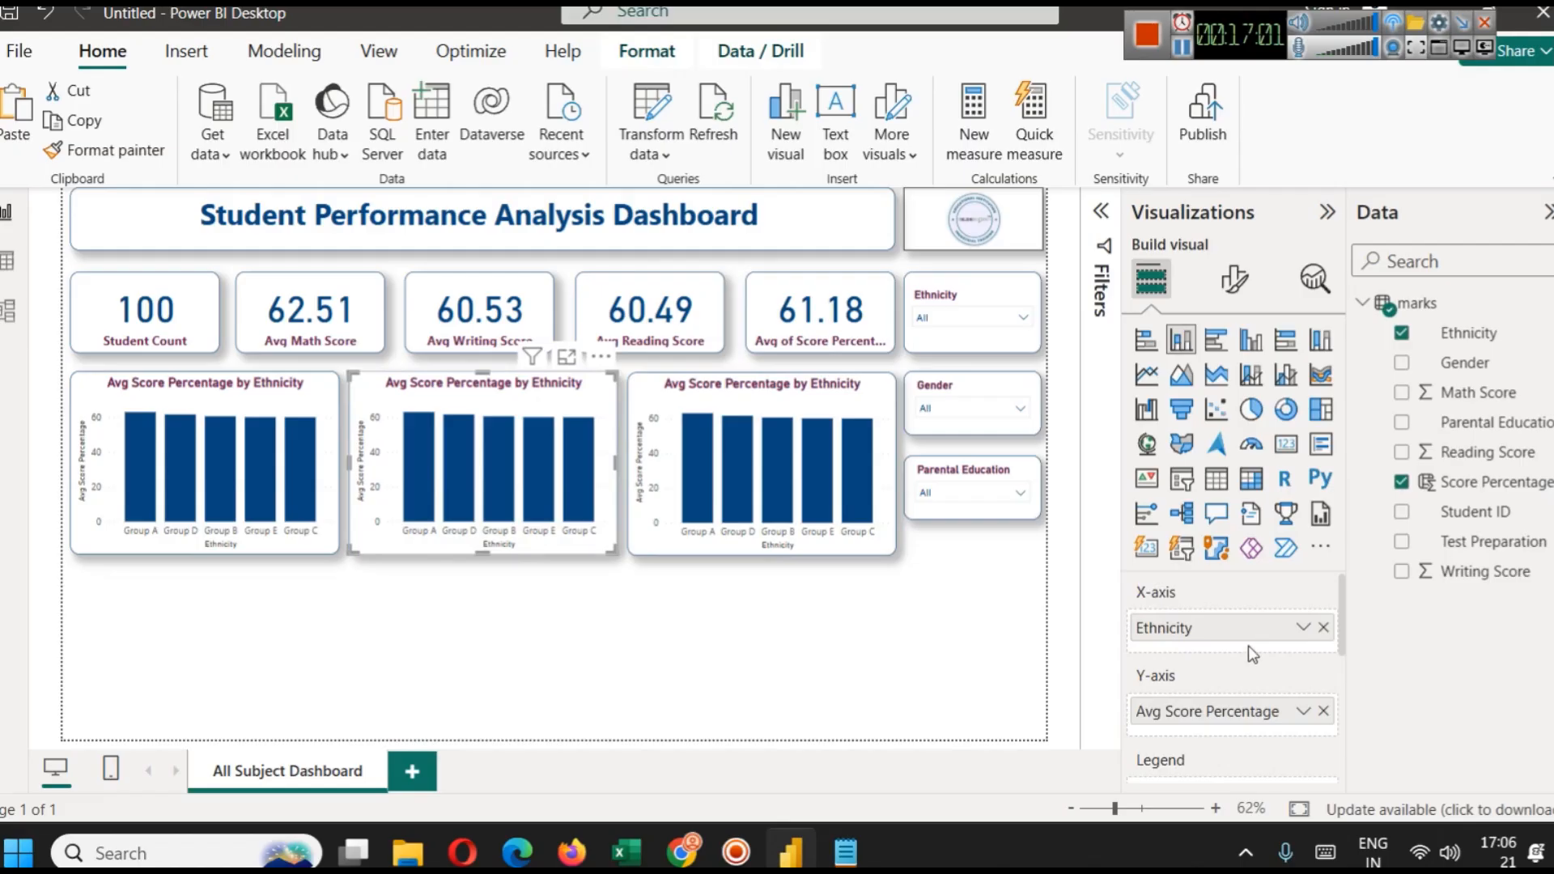
left_click(1322, 628)
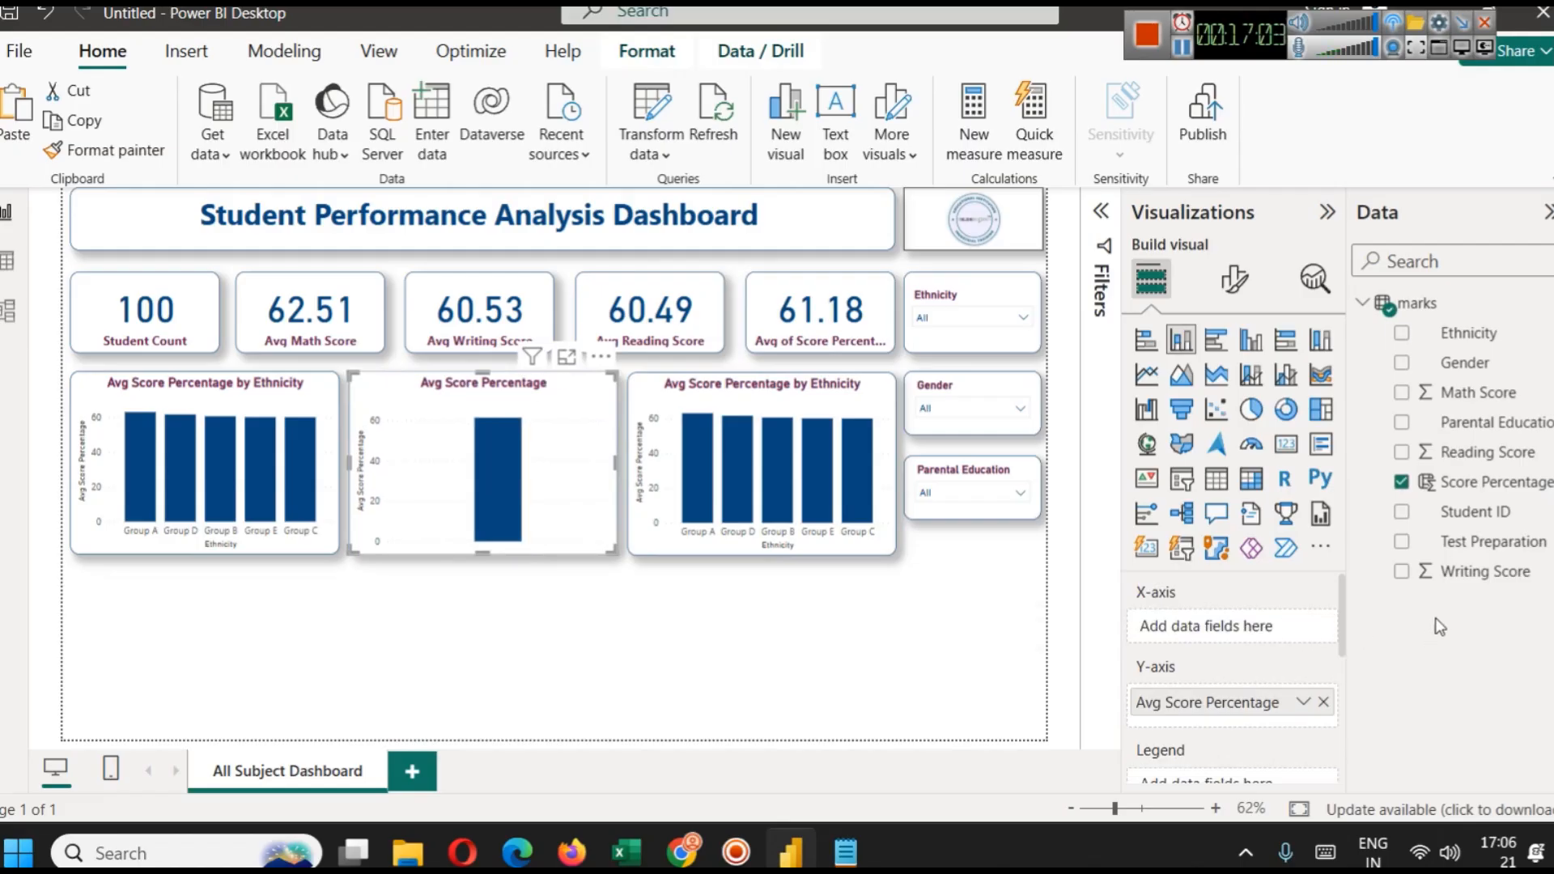
left_click_drag(1461, 363, 1265, 631)
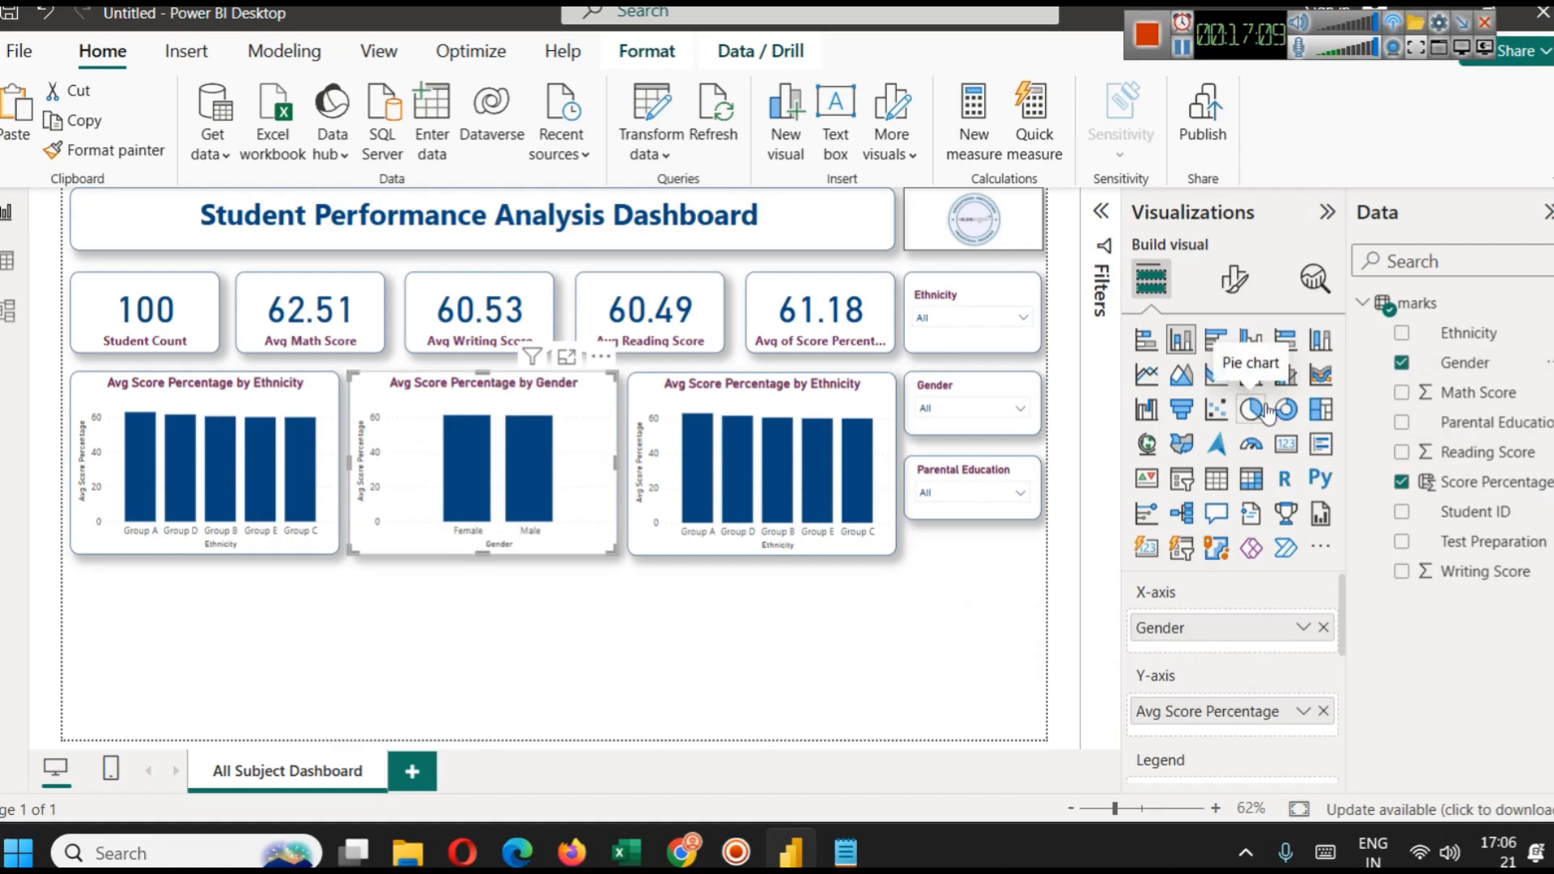
left_click(1295, 413)
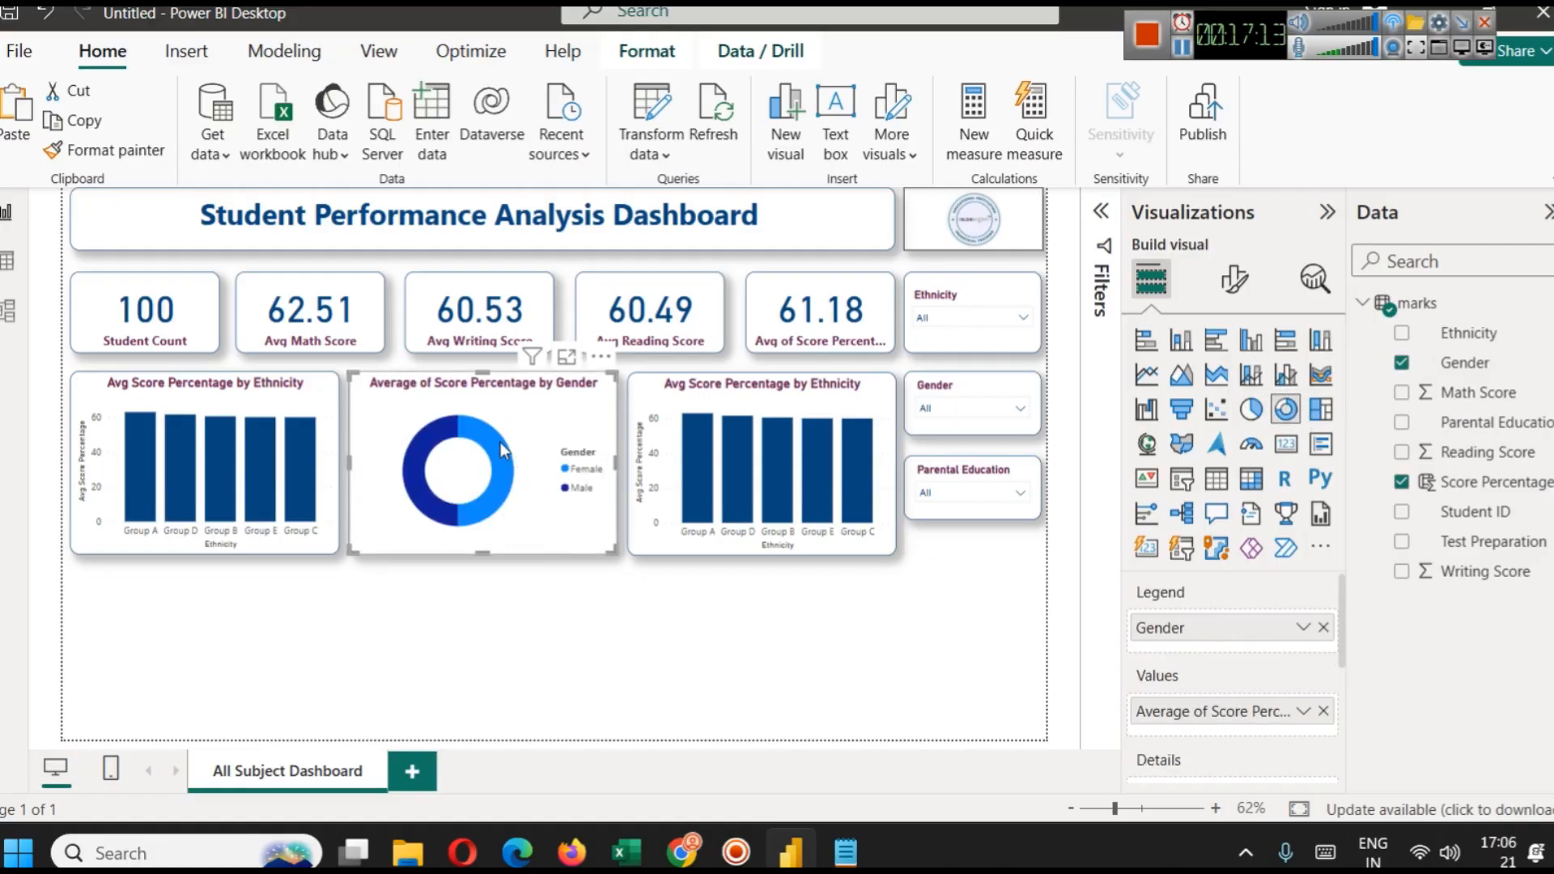
mouse_move(504, 451)
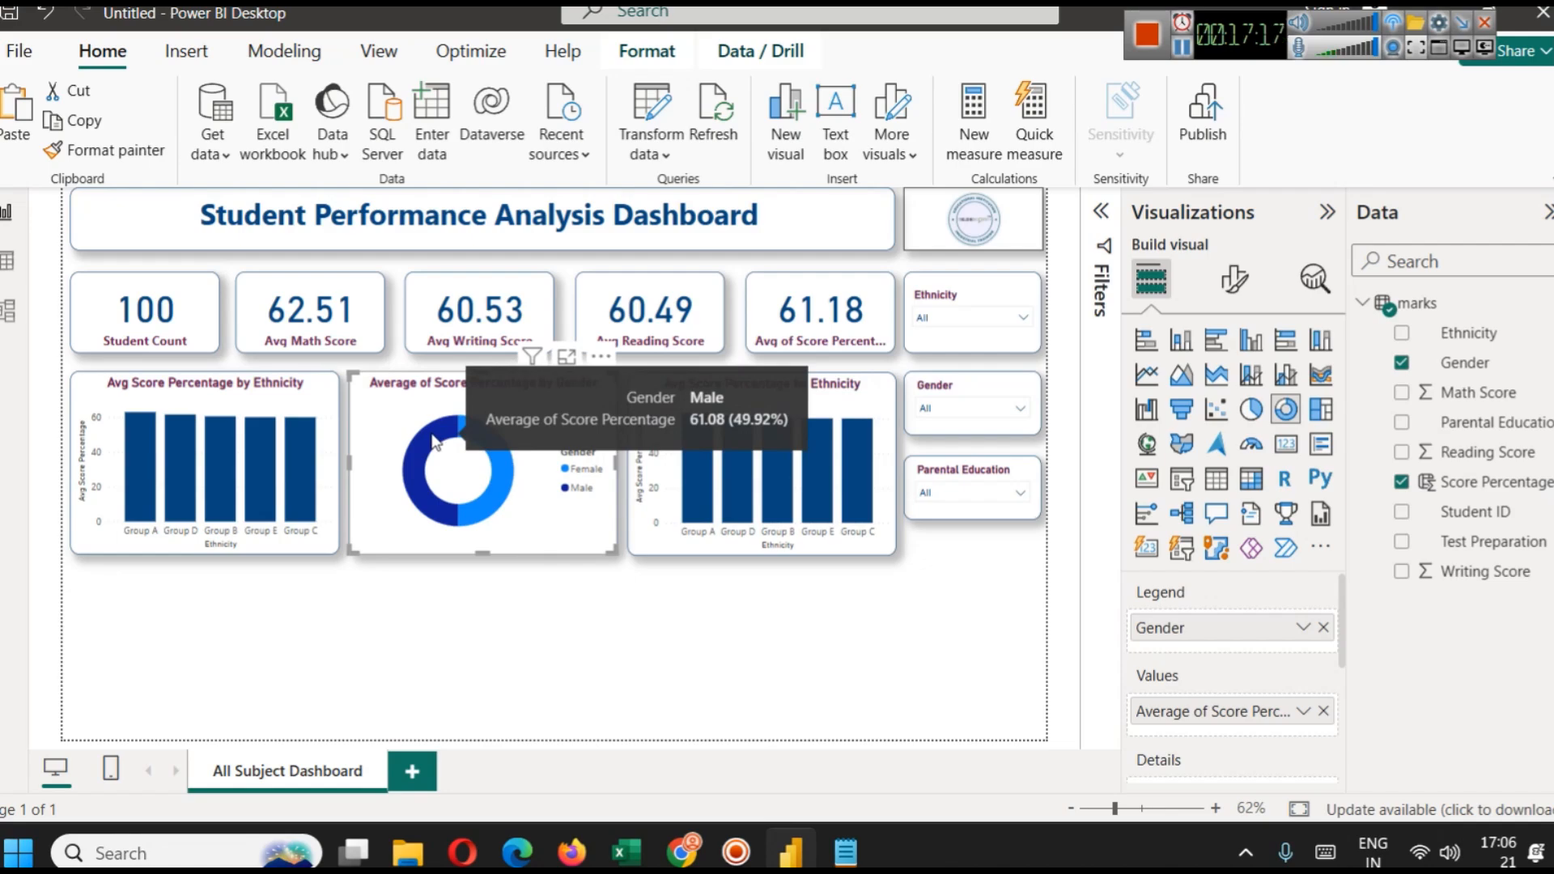
Turn on data labels for the first column chart, Avg Score Percentage by Ethnicity.
left_click(295, 399)
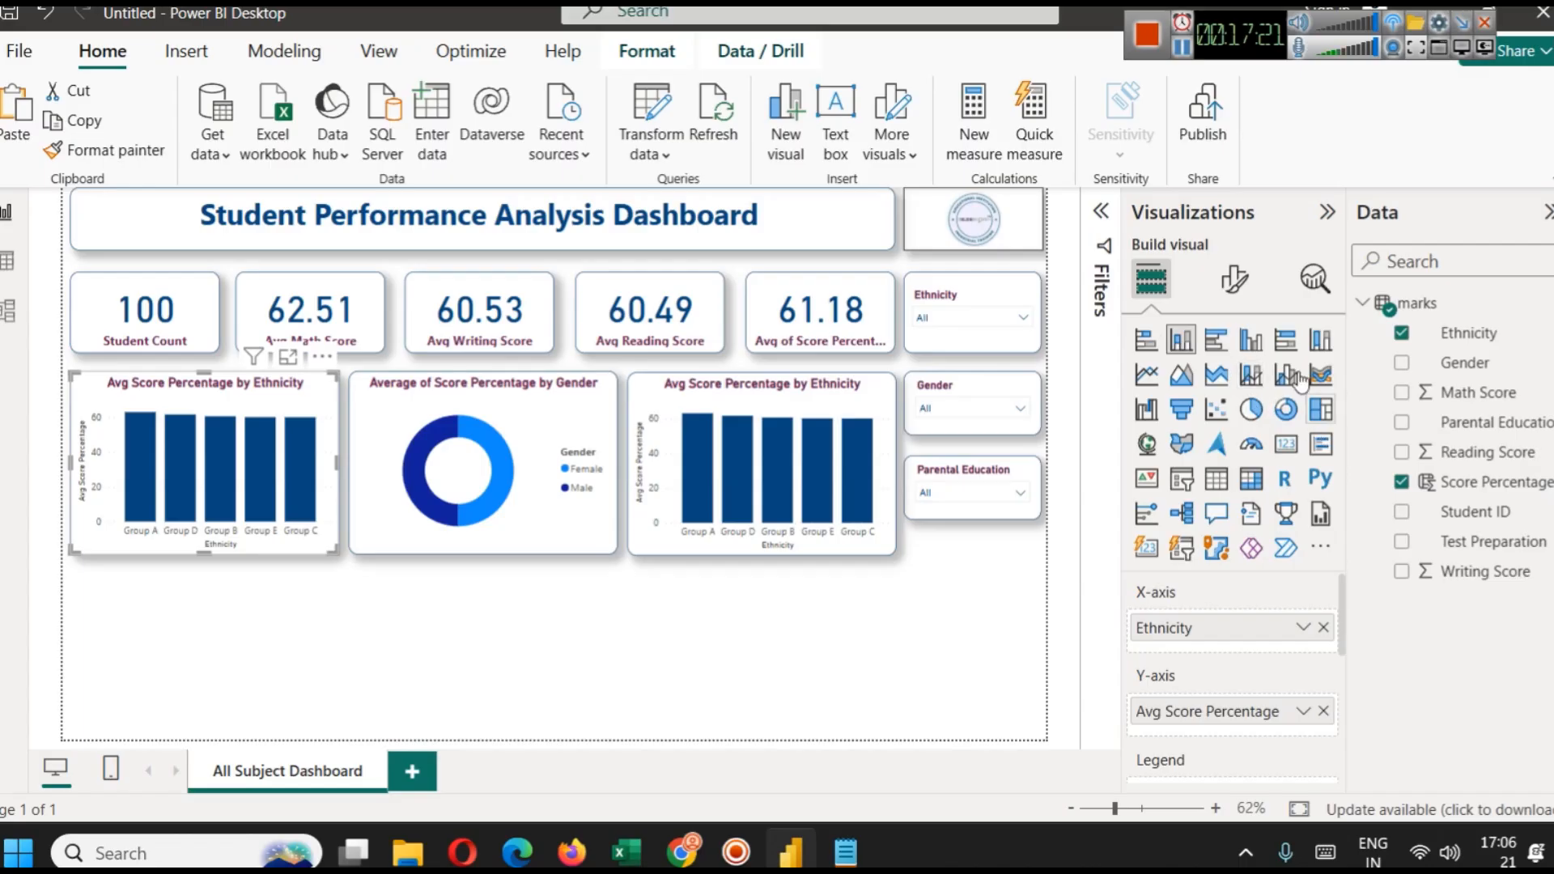
left_click(1247, 279)
scroll(1238, 567, "down", 3)
left_click(1315, 657)
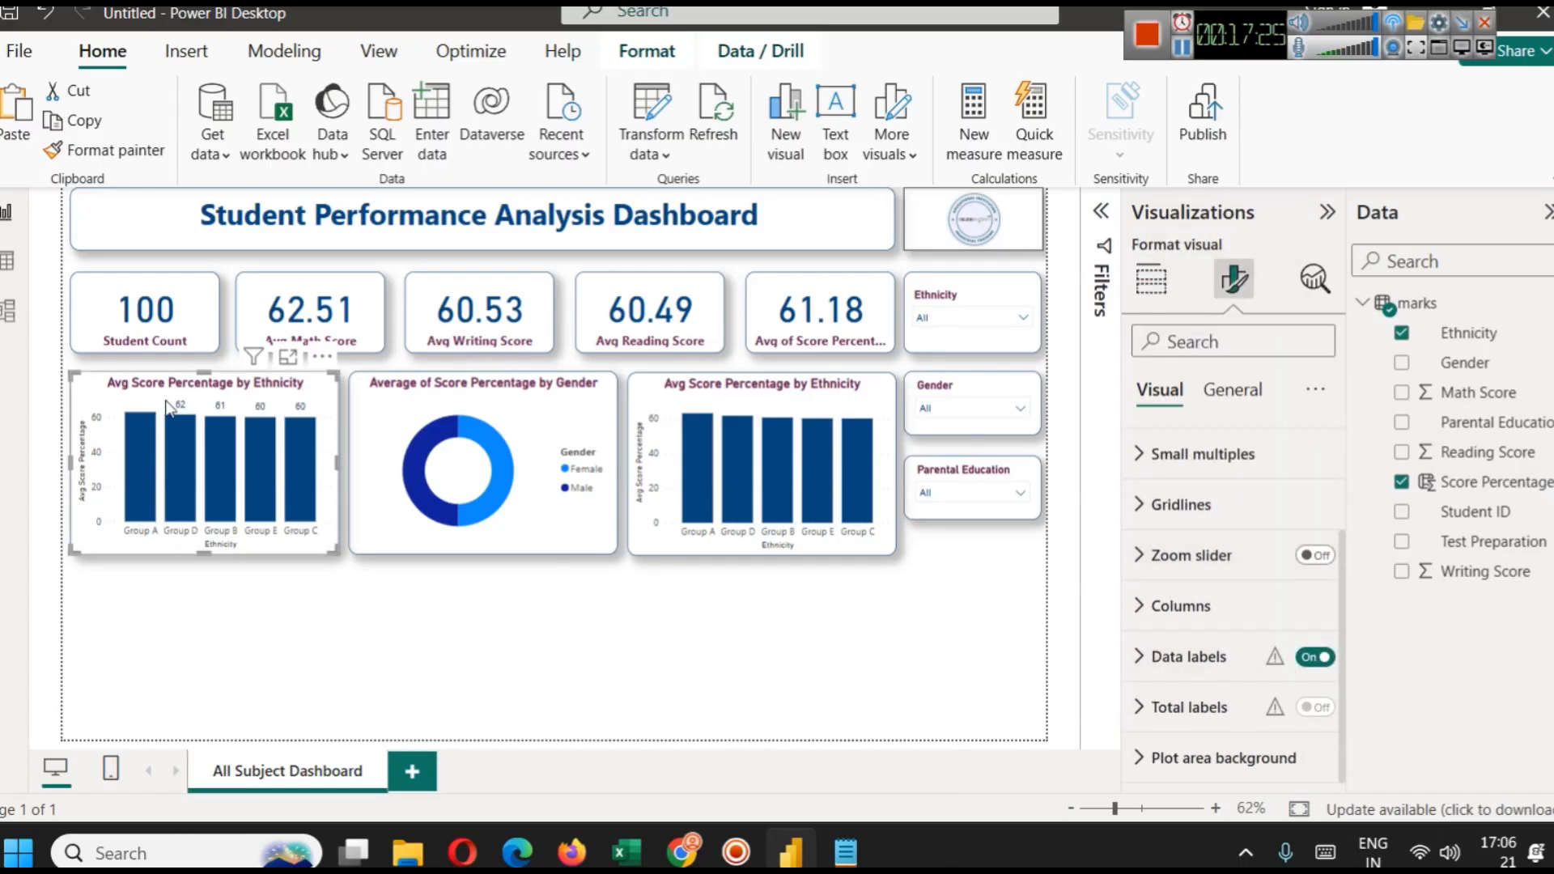
Set the font size of the Gender donut chart's detail label values to 10.
left_click(542, 441)
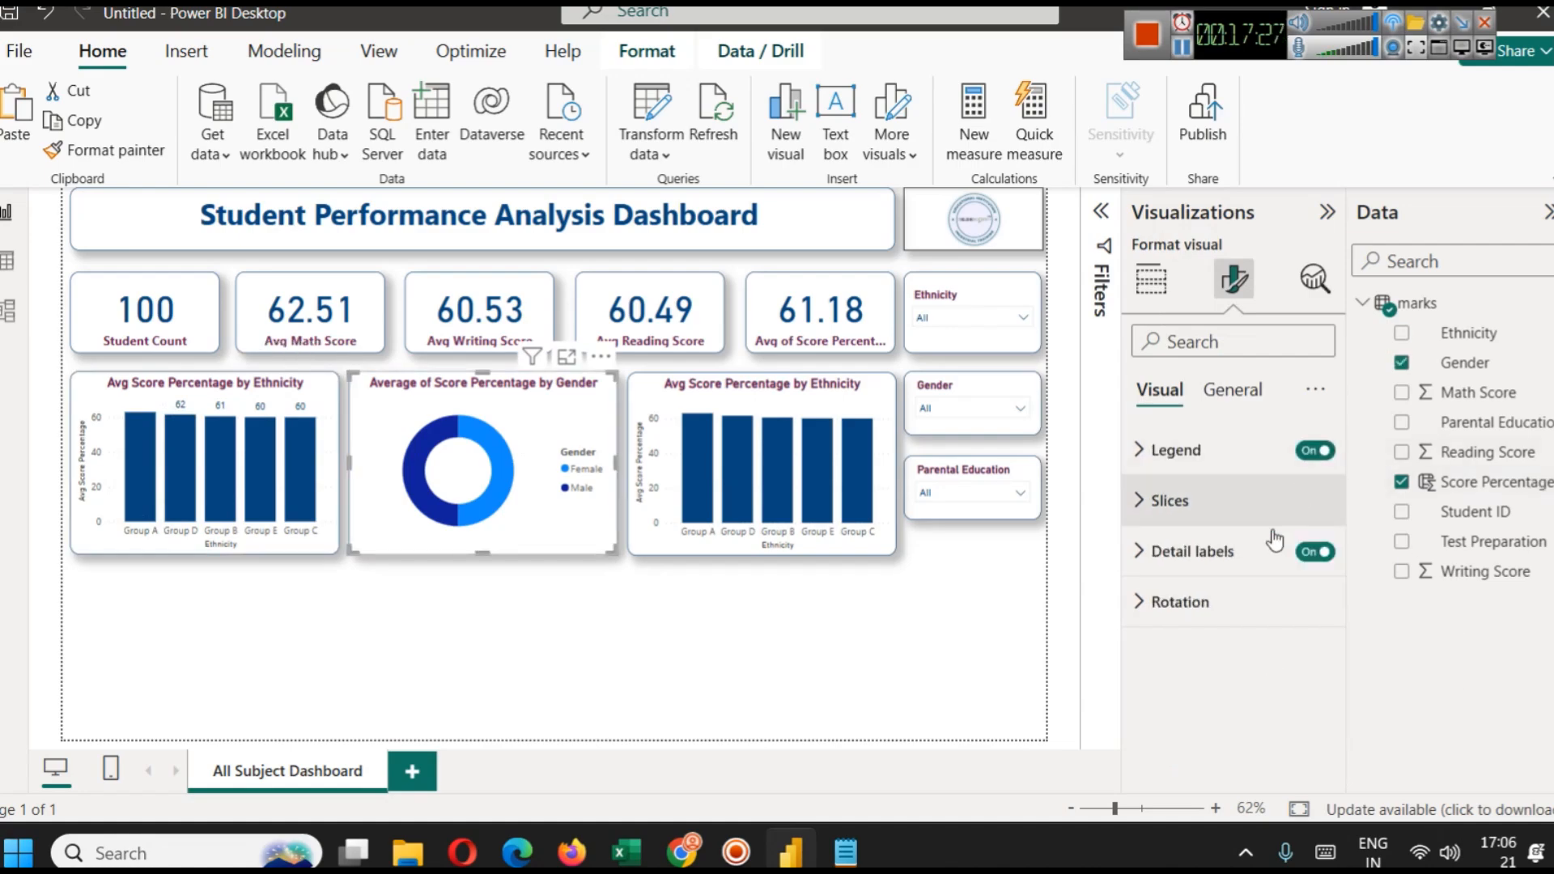
left_click(1241, 557)
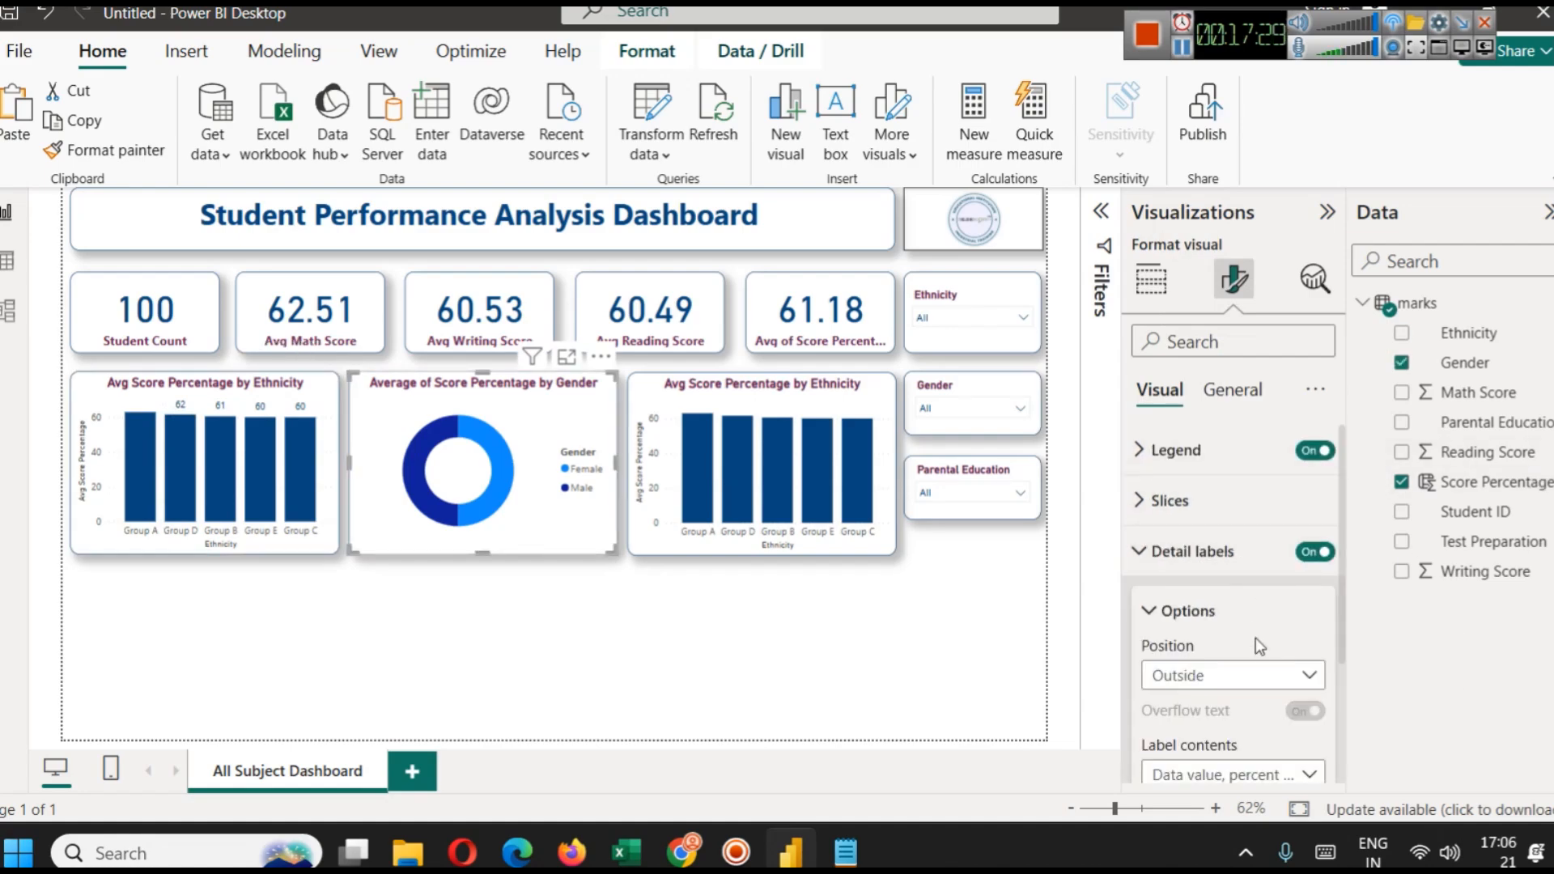
scroll(1251, 631, "down", 3)
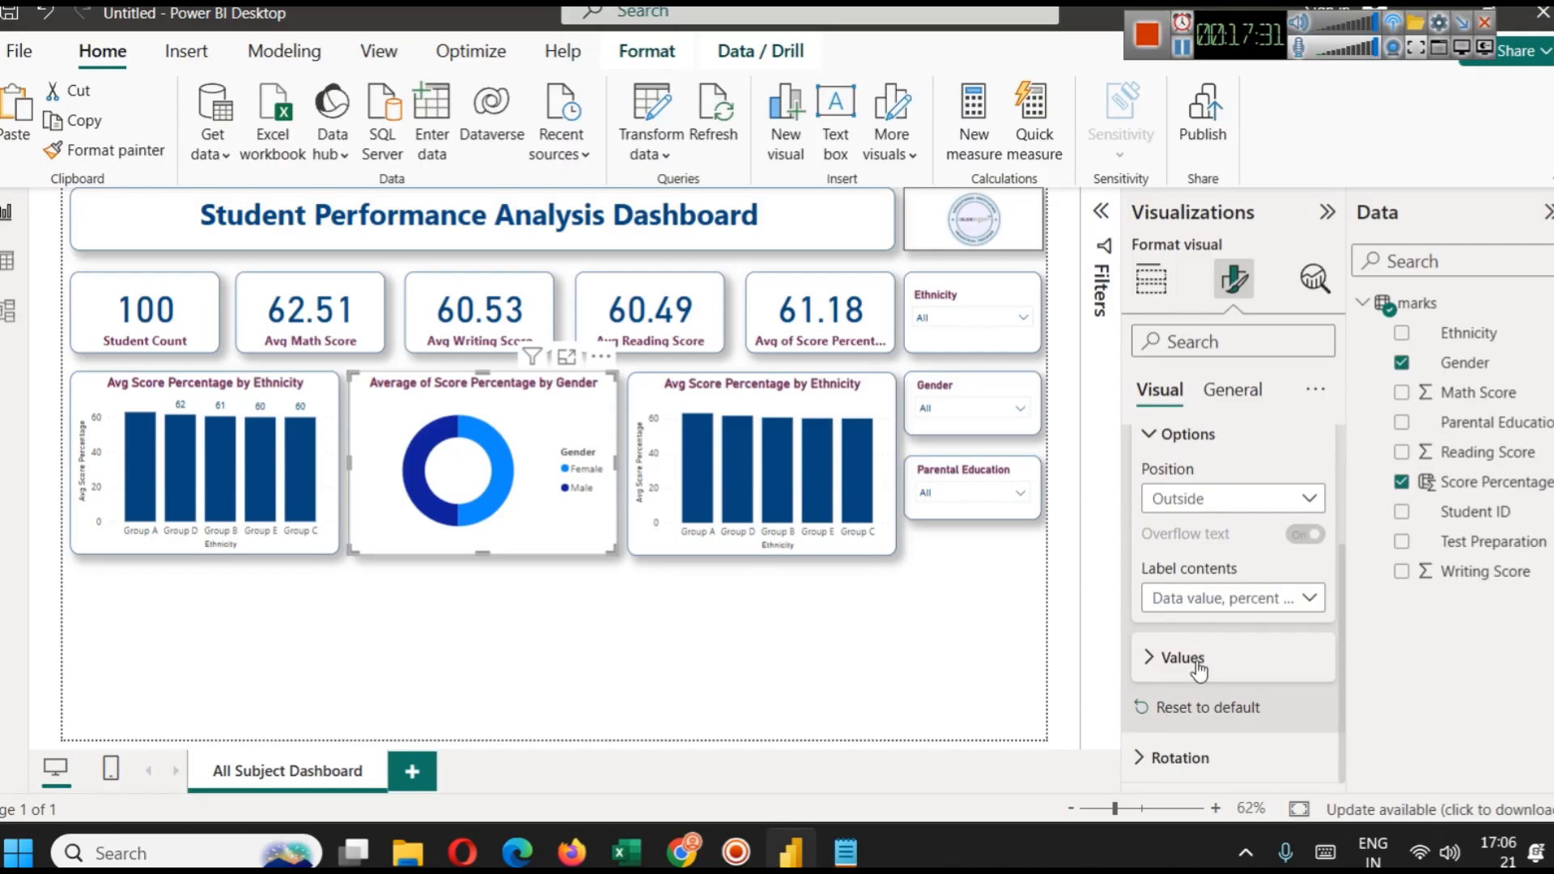
left_click(1190, 657)
scroll(1263, 599, "down", 2)
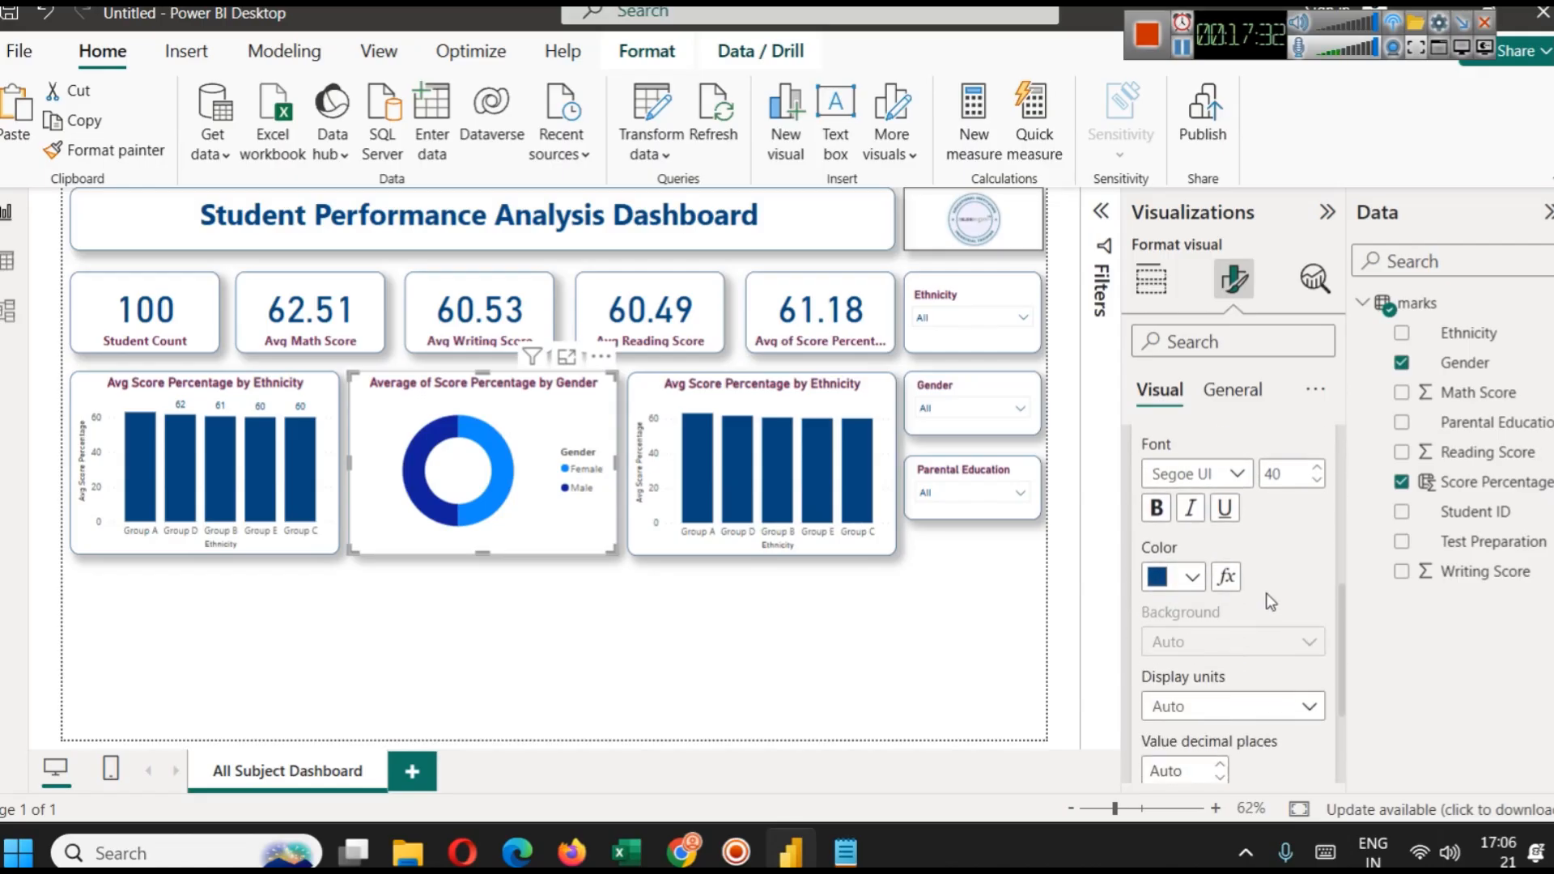
left_click(1318, 490)
left_click(1317, 490)
double_click(1290, 473)
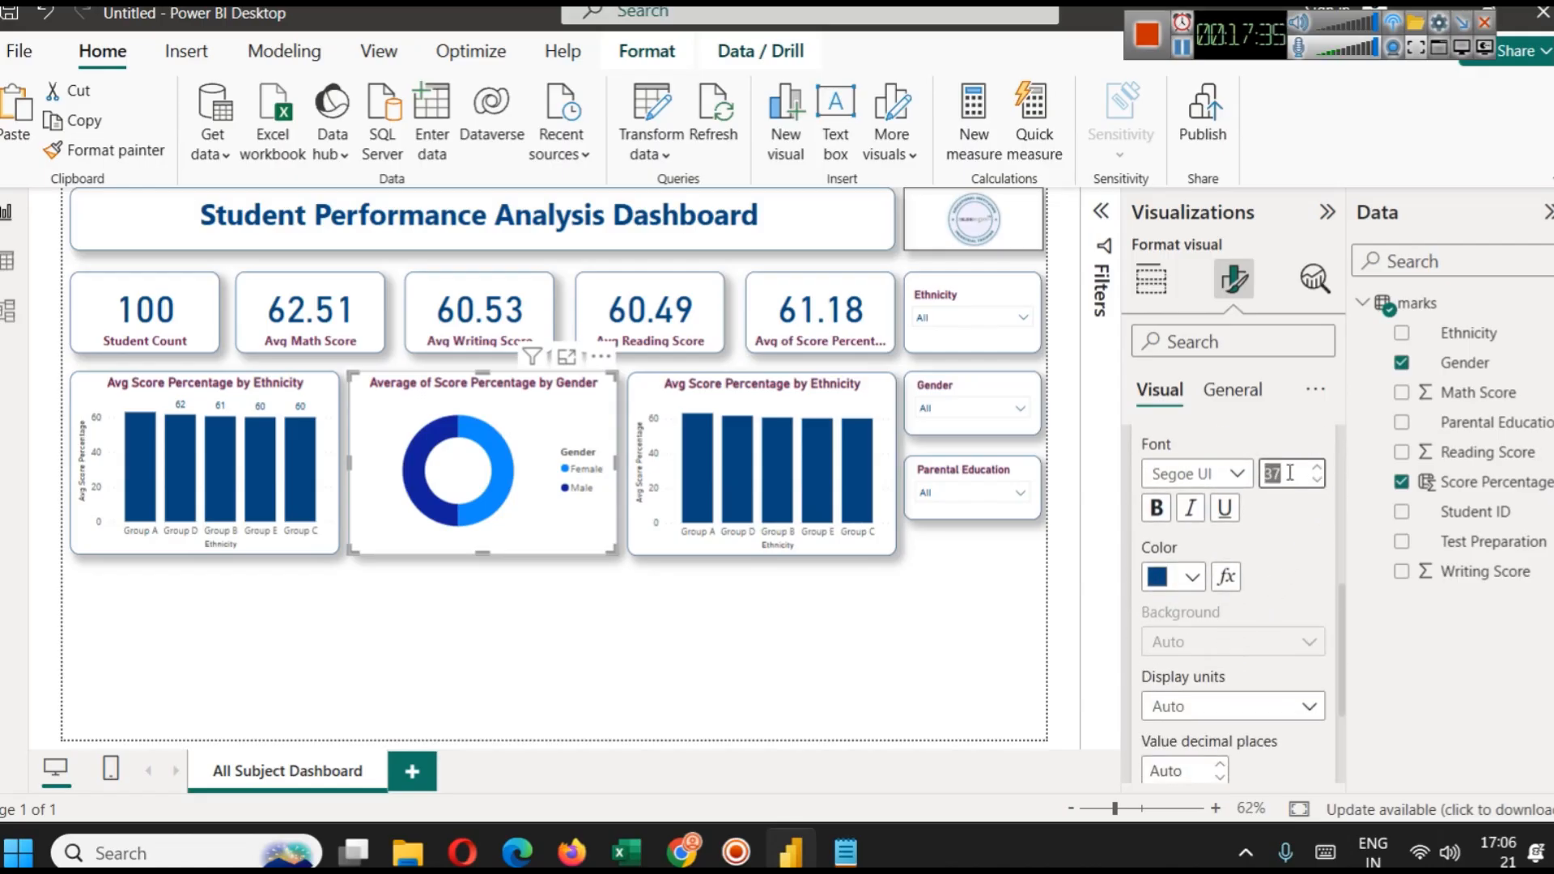
type("9")
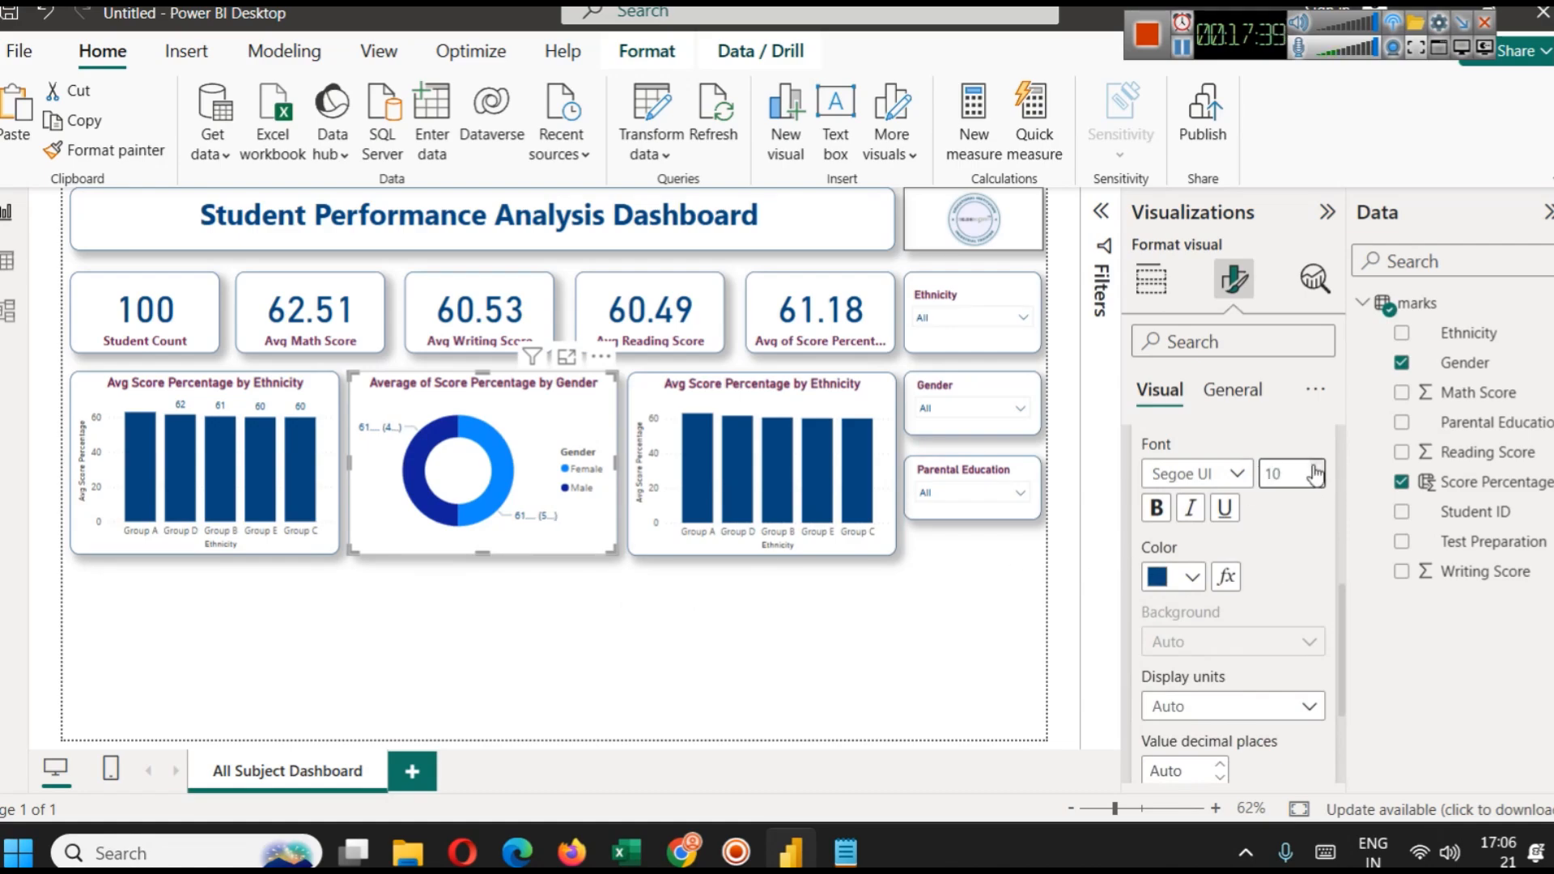
left_click(690, 576)
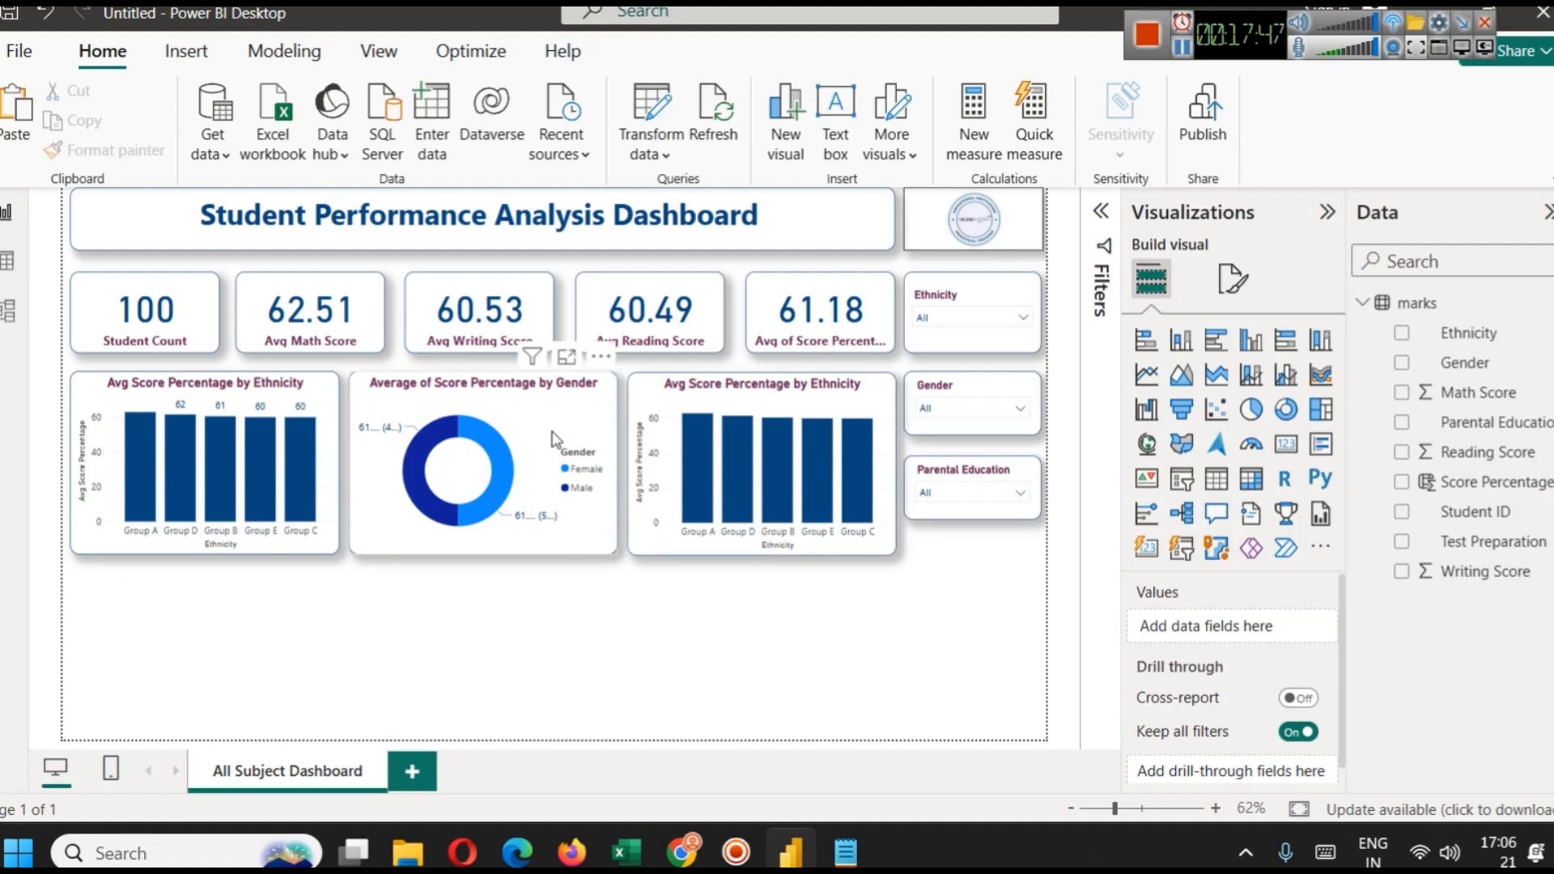
Convert the third chart to a clustered bar chart and replace Ethnicity with Parental Education on its Y-axis.
left_click(722, 409)
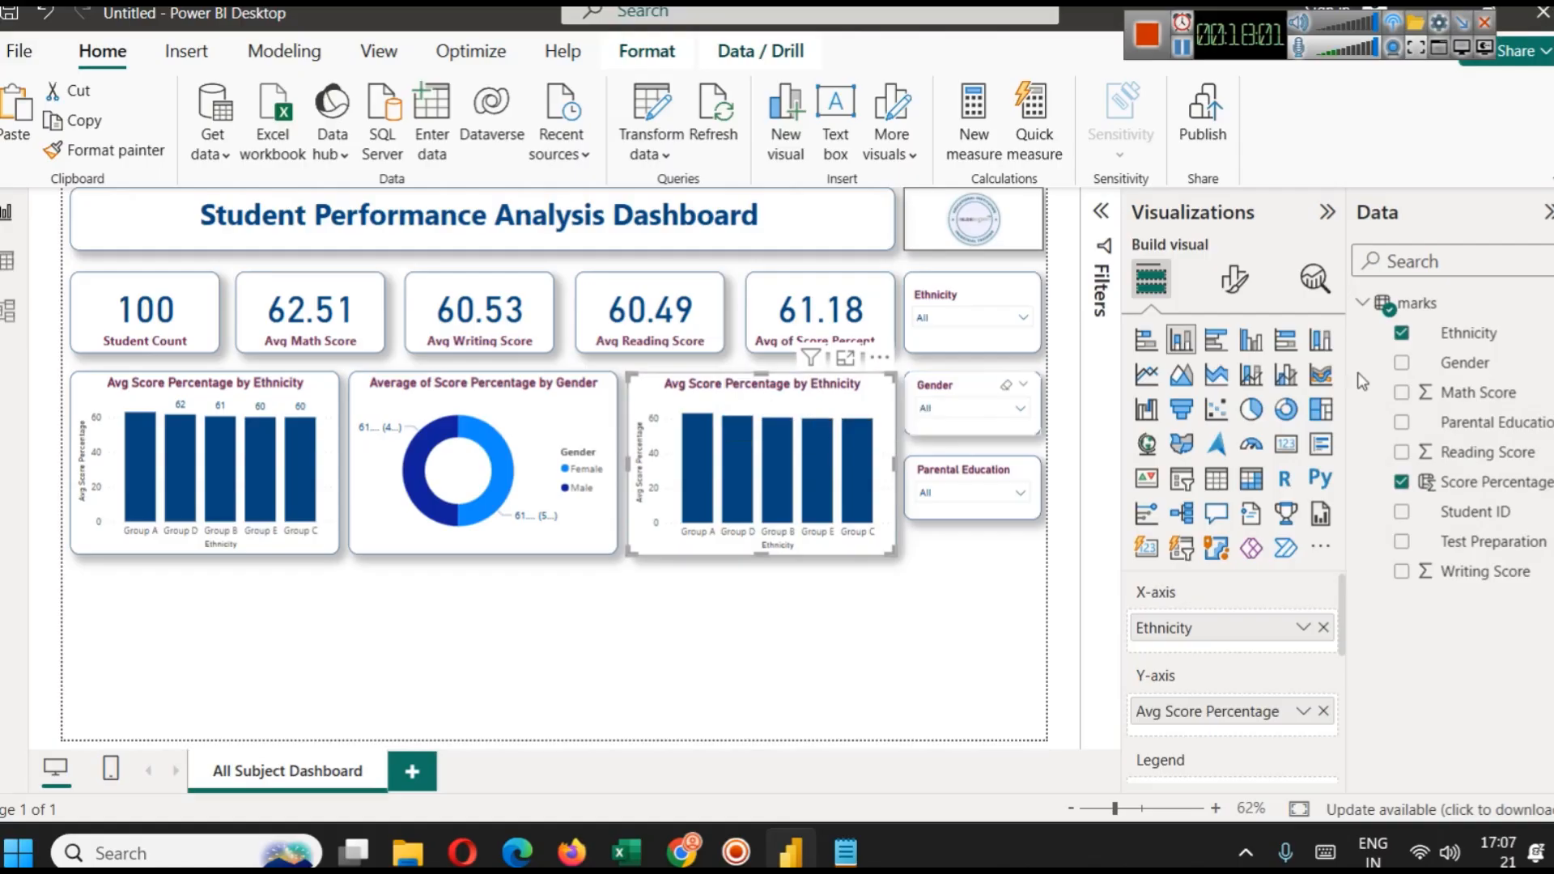
left_click(1227, 344)
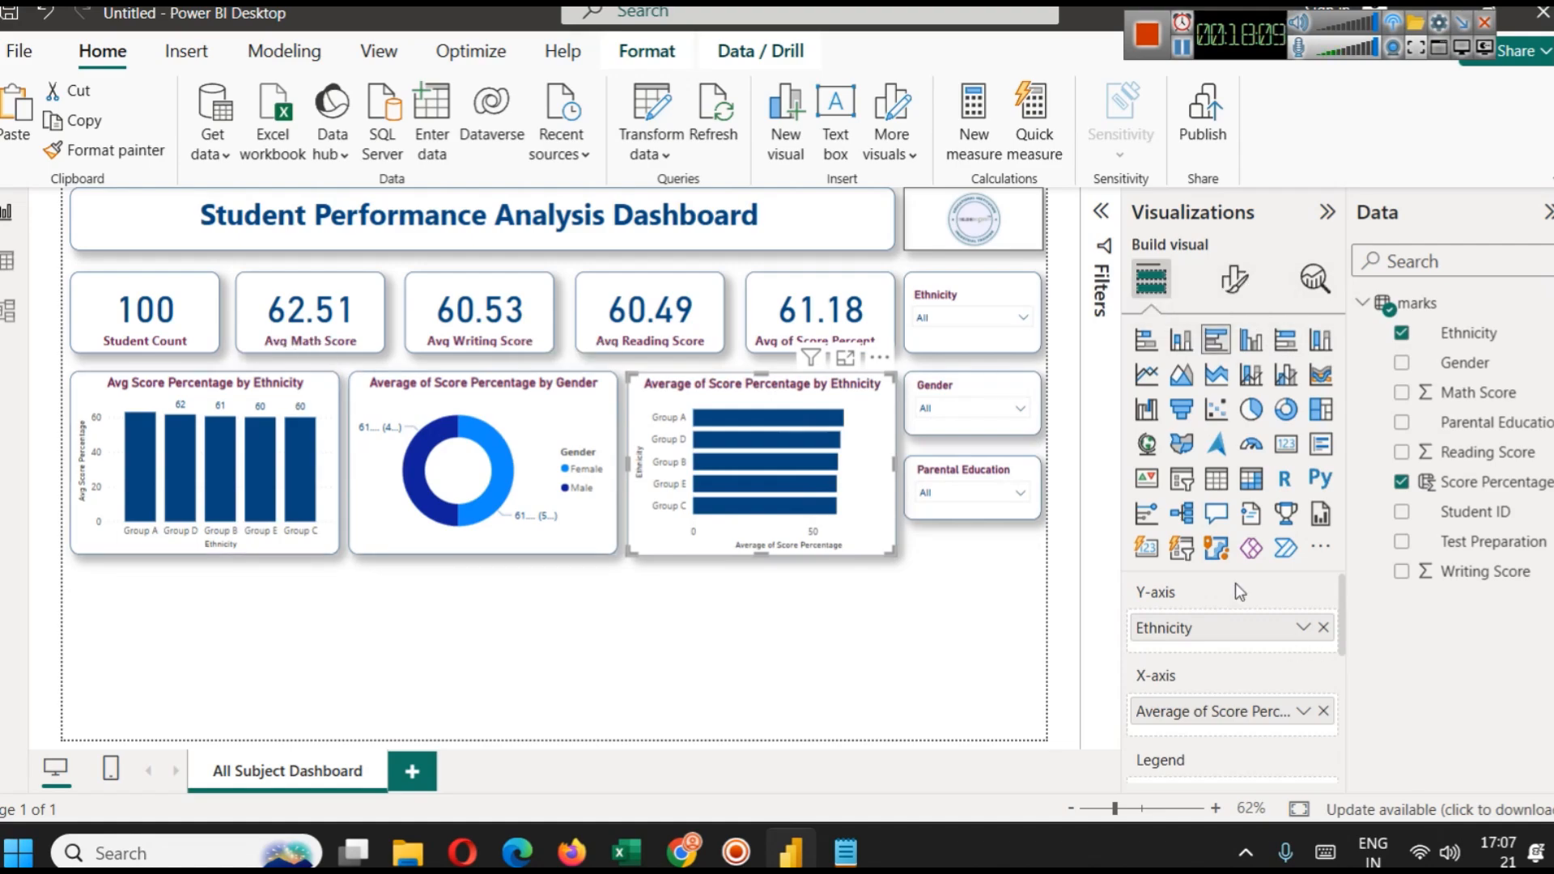
left_click(1324, 627)
left_click_drag(1506, 422, 1233, 607)
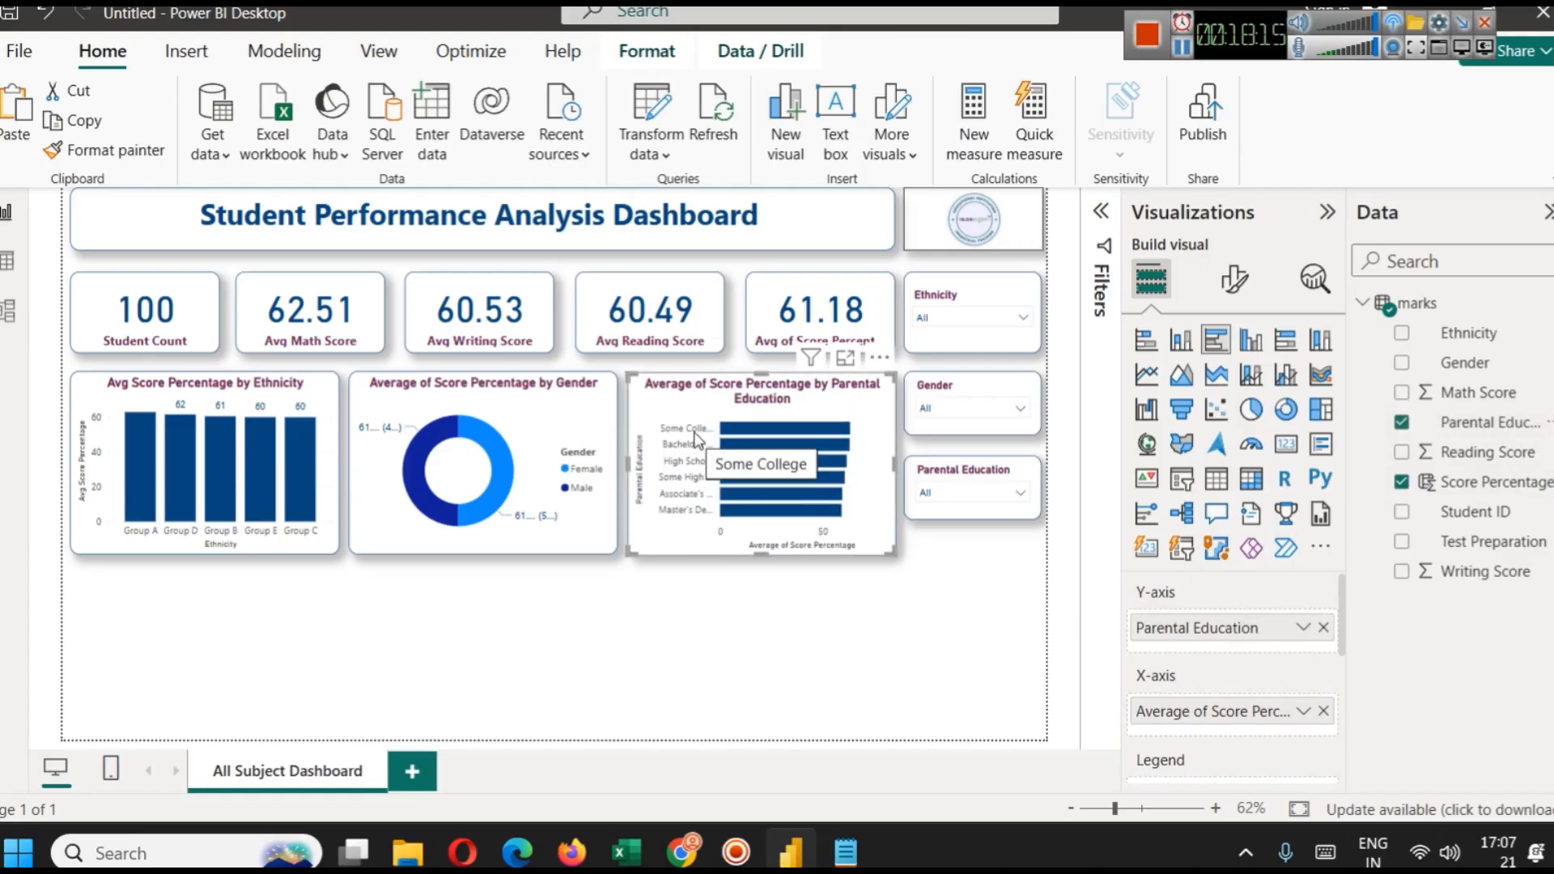
mouse_move(797, 437)
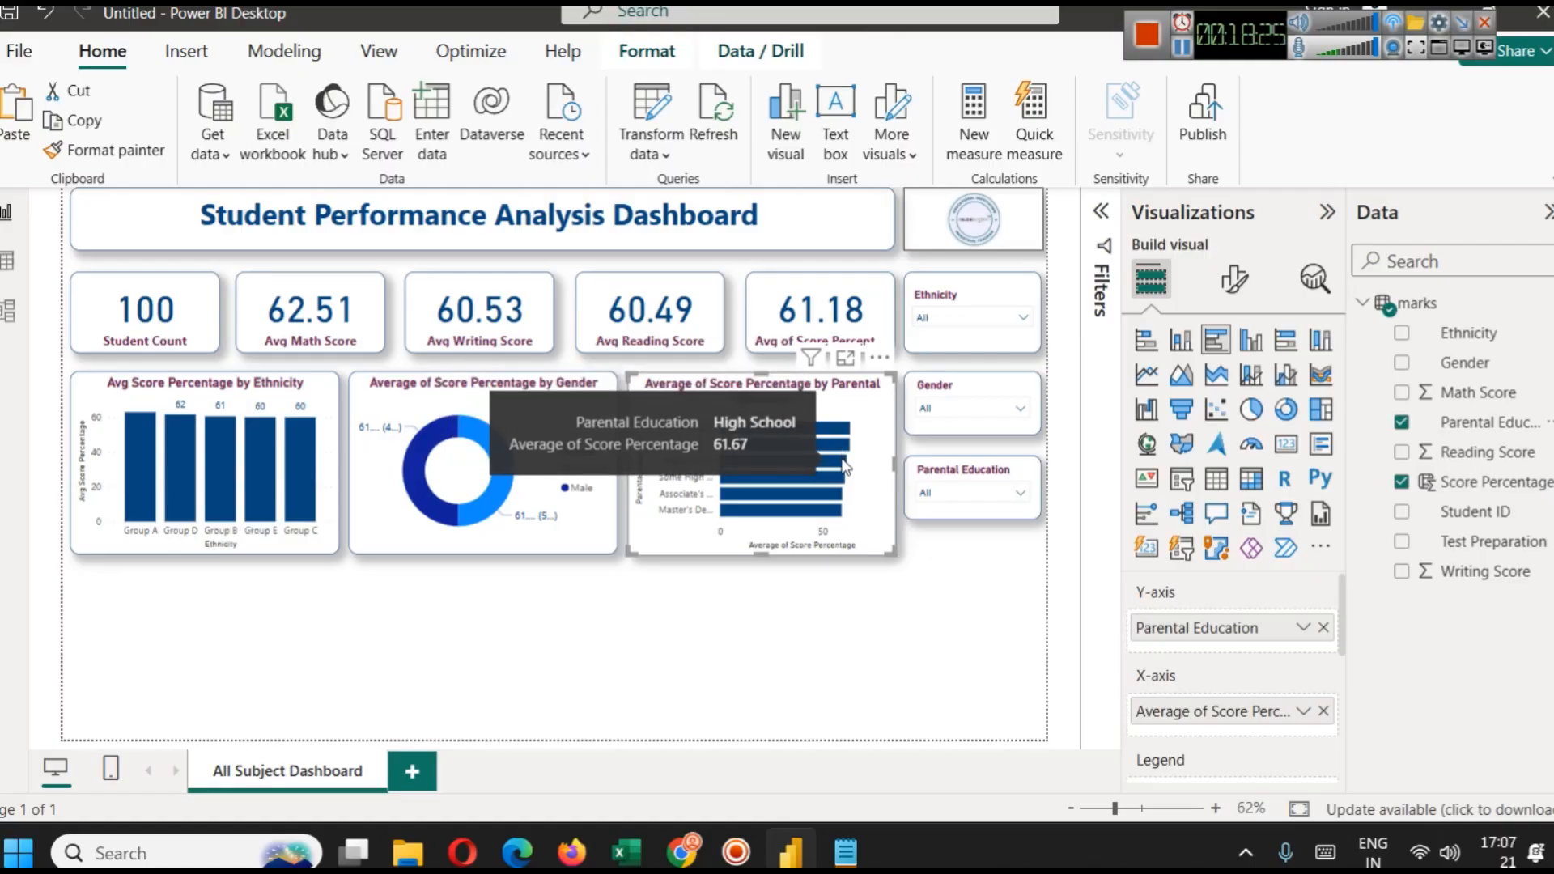
mouse_move(842, 483)
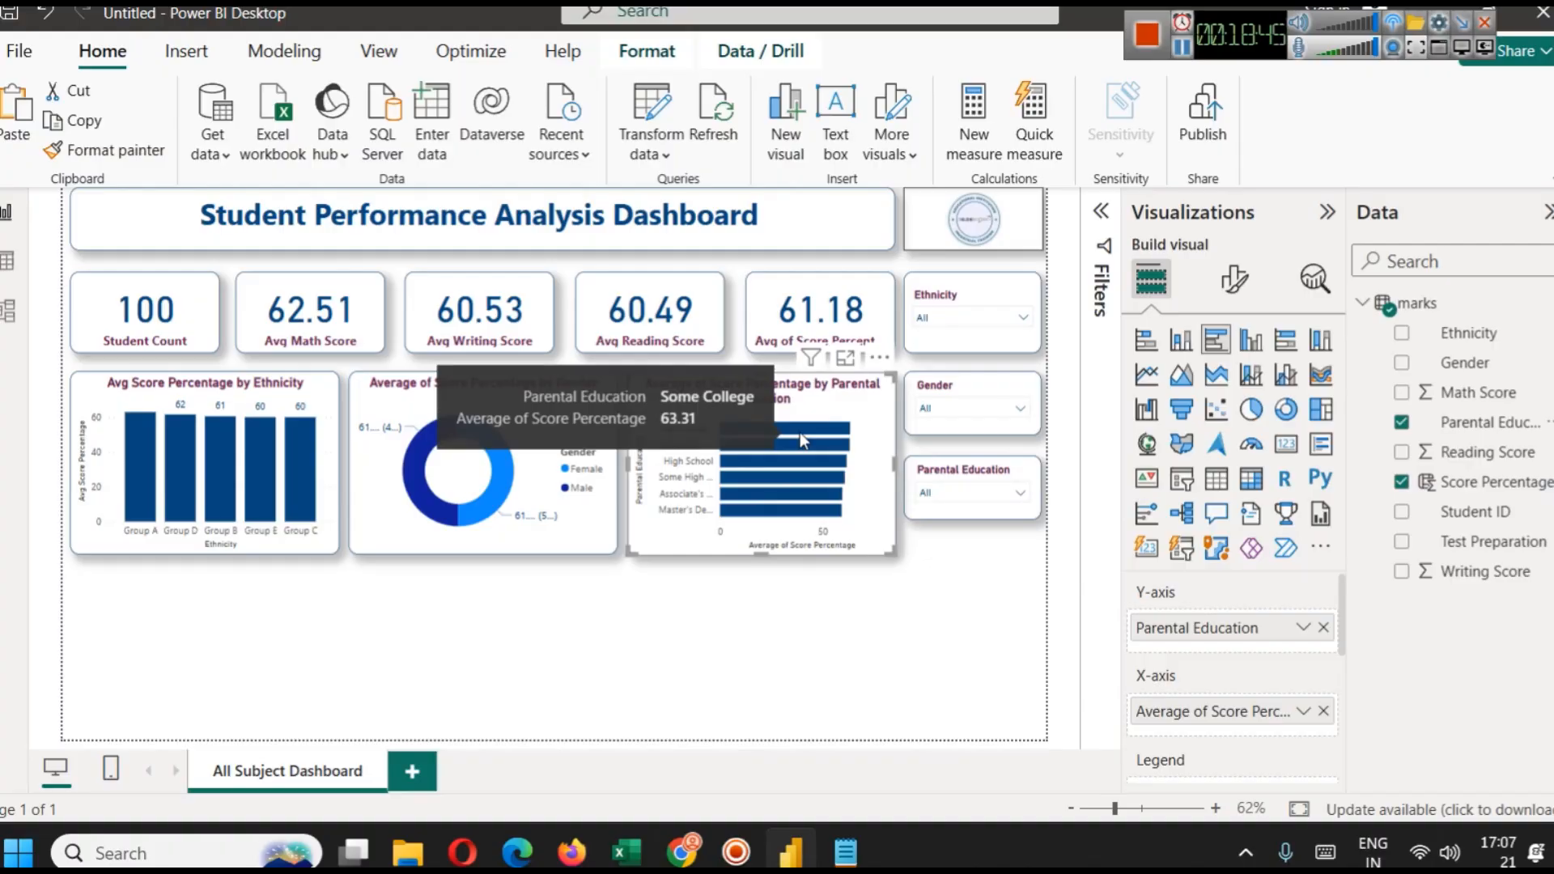
Test the slicers by filtering the dashboard to ethnicity Group A, switching to Group B, and adding gender Male.
left_click(986, 317)
left_click(975, 337)
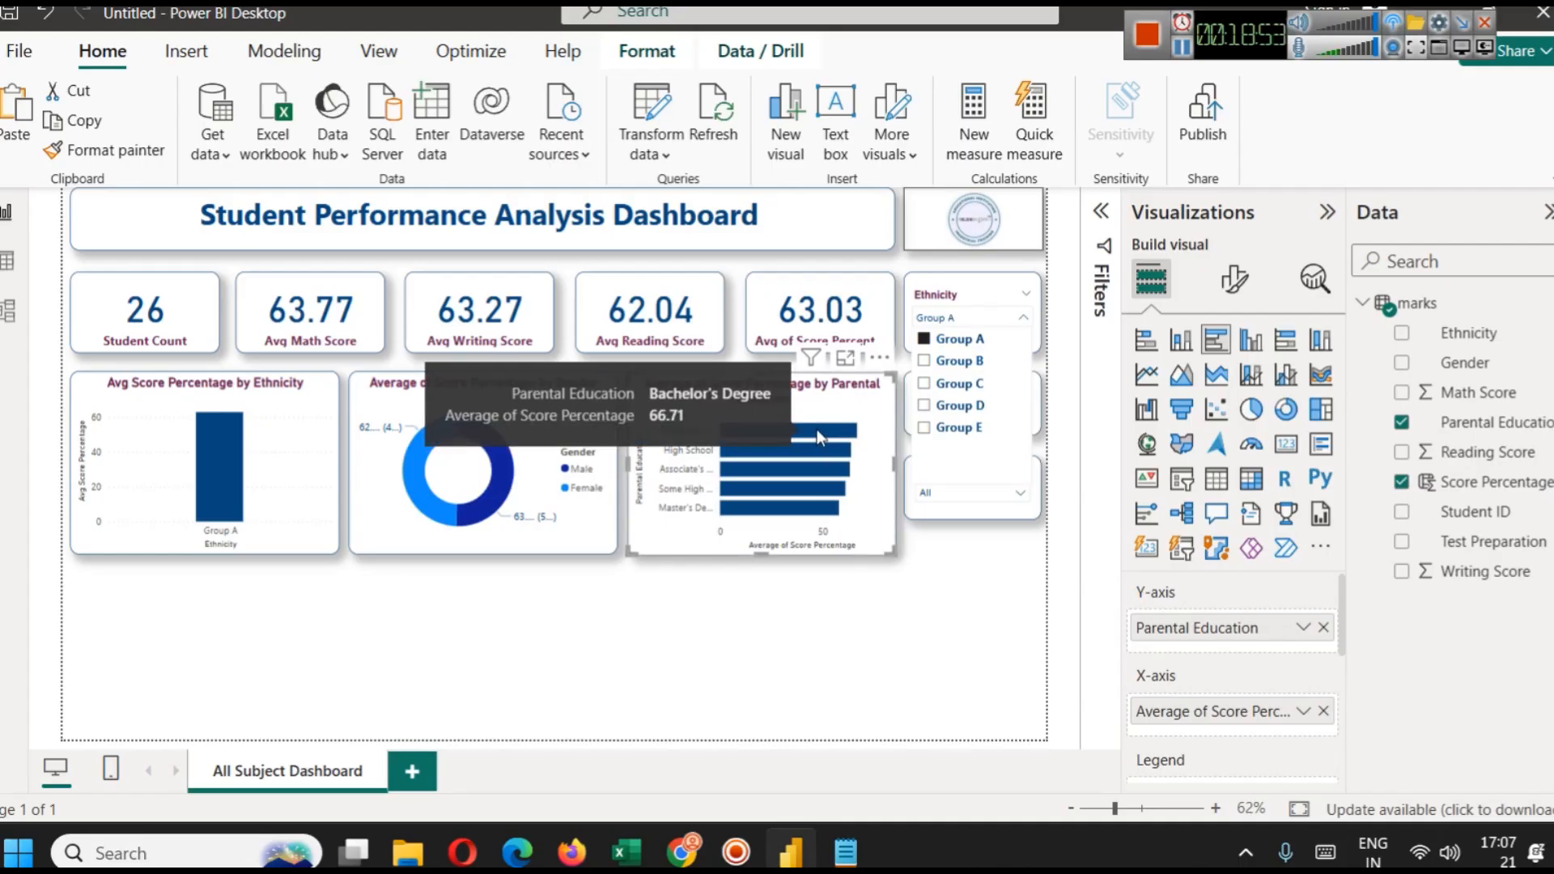
left_click(932, 361)
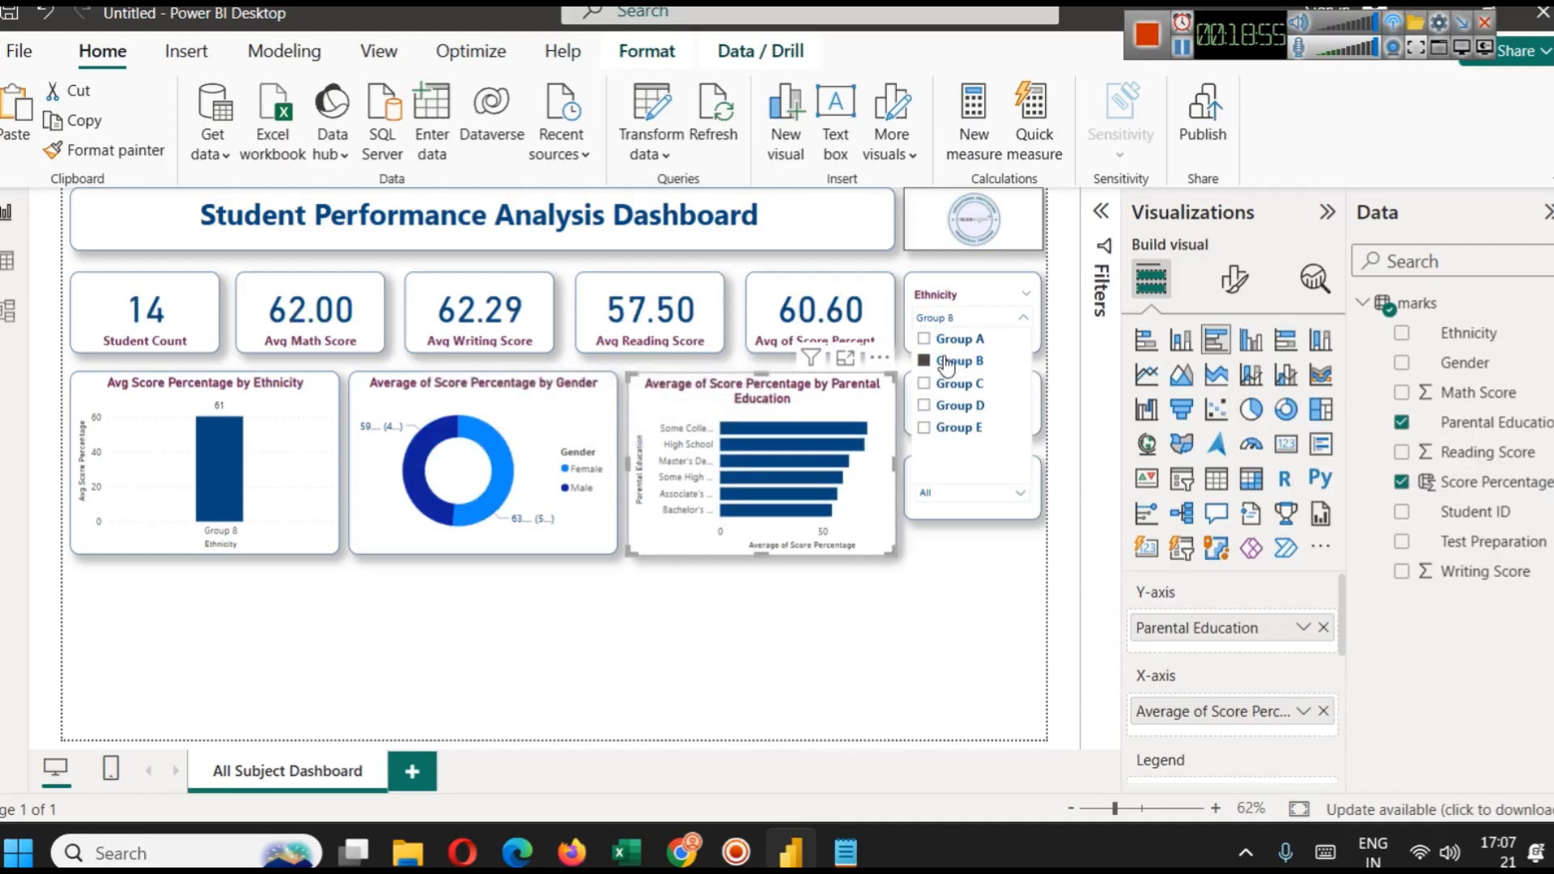
mouse_move(822, 429)
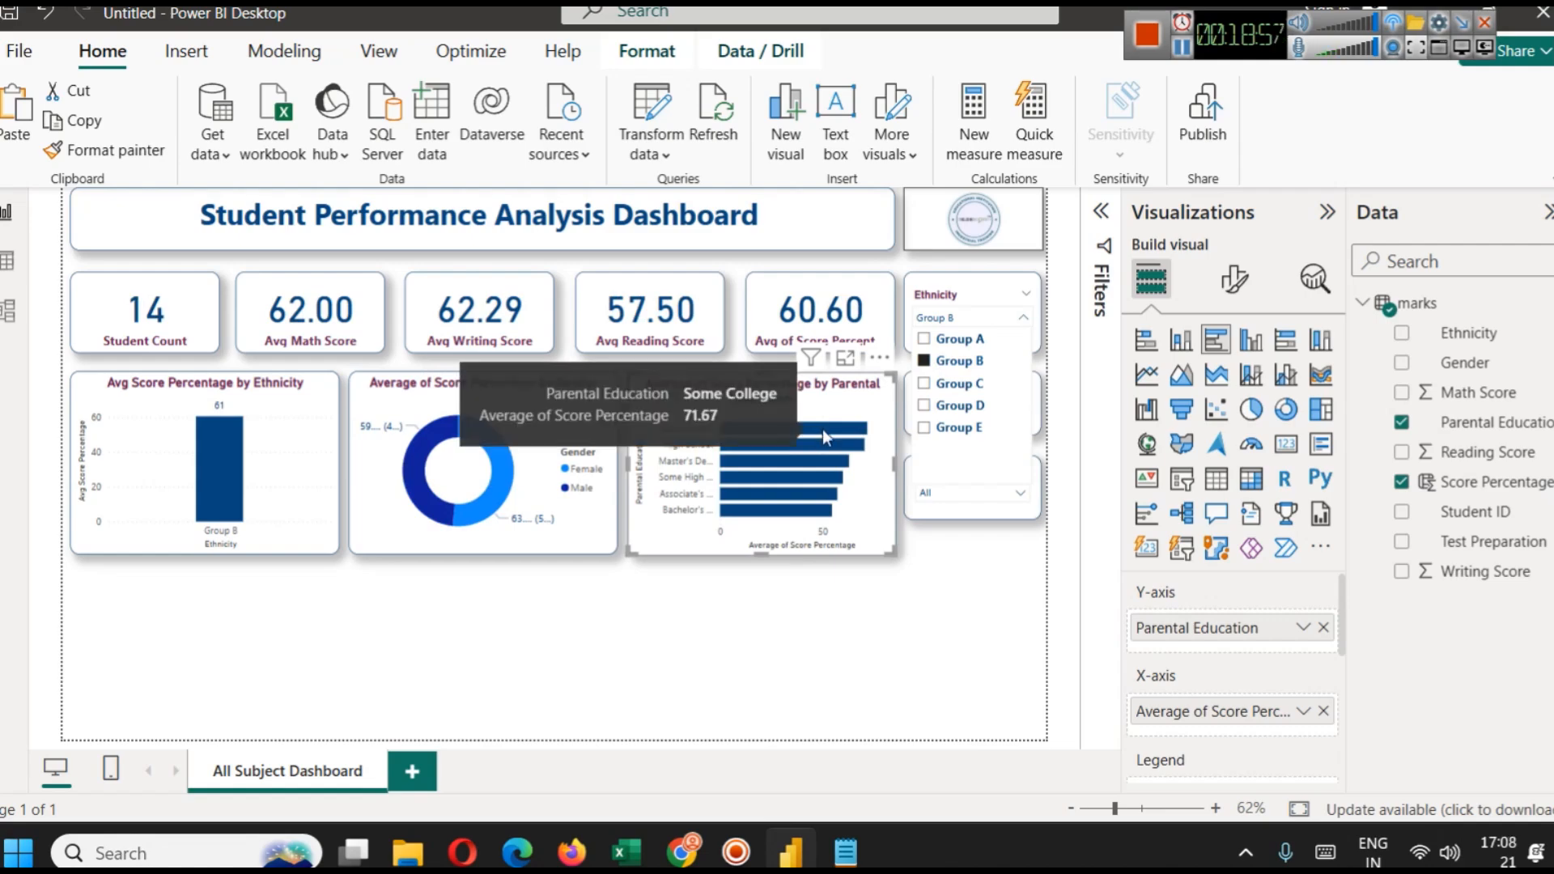
left_click(956, 571)
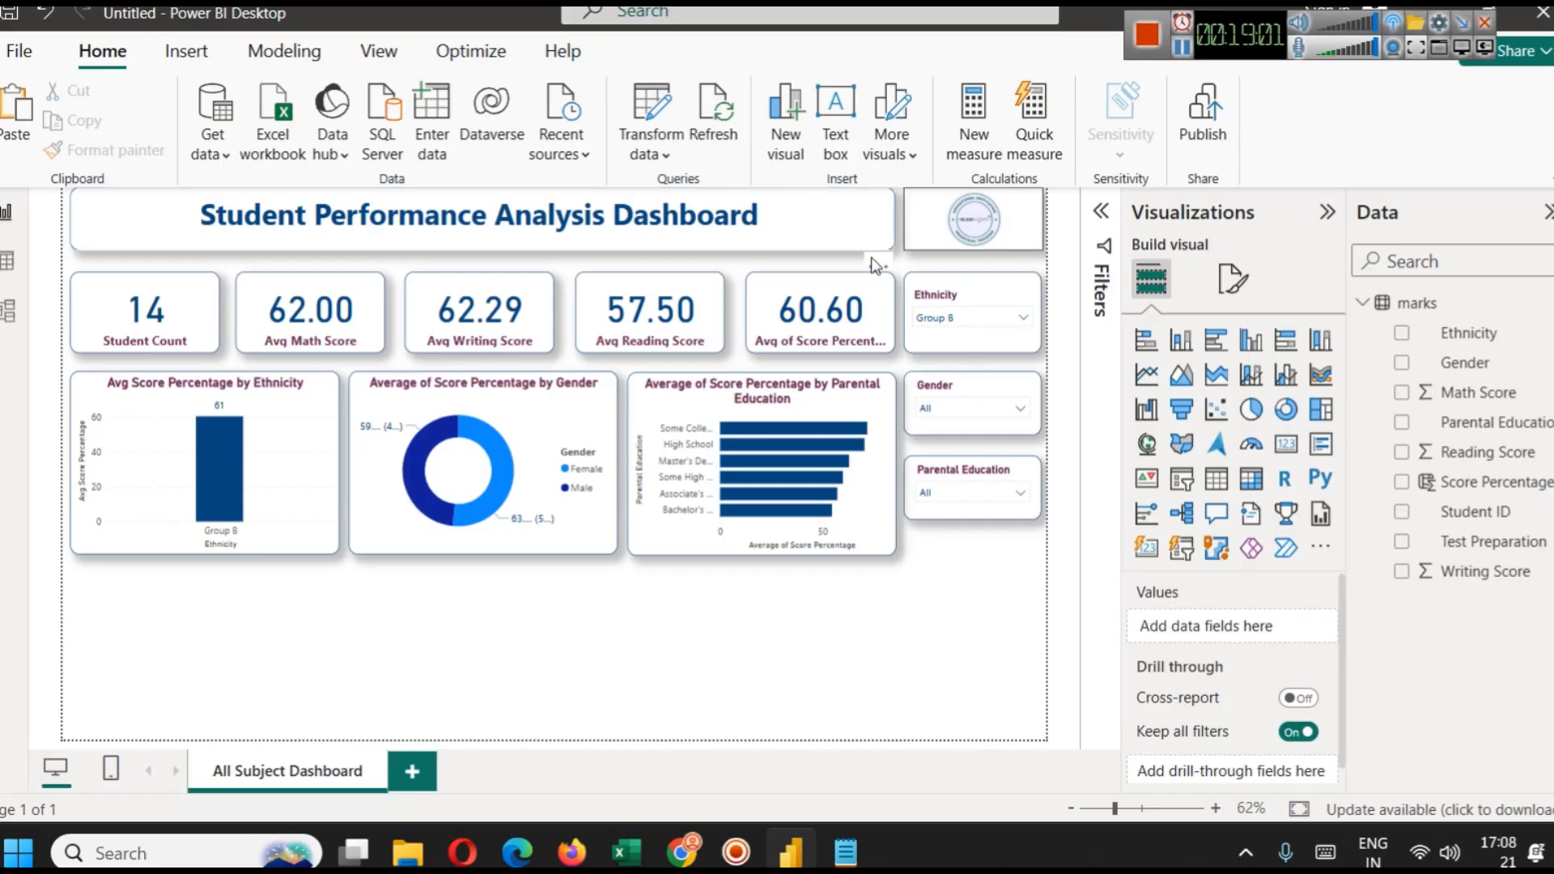
left_click(967, 408)
left_click(929, 453)
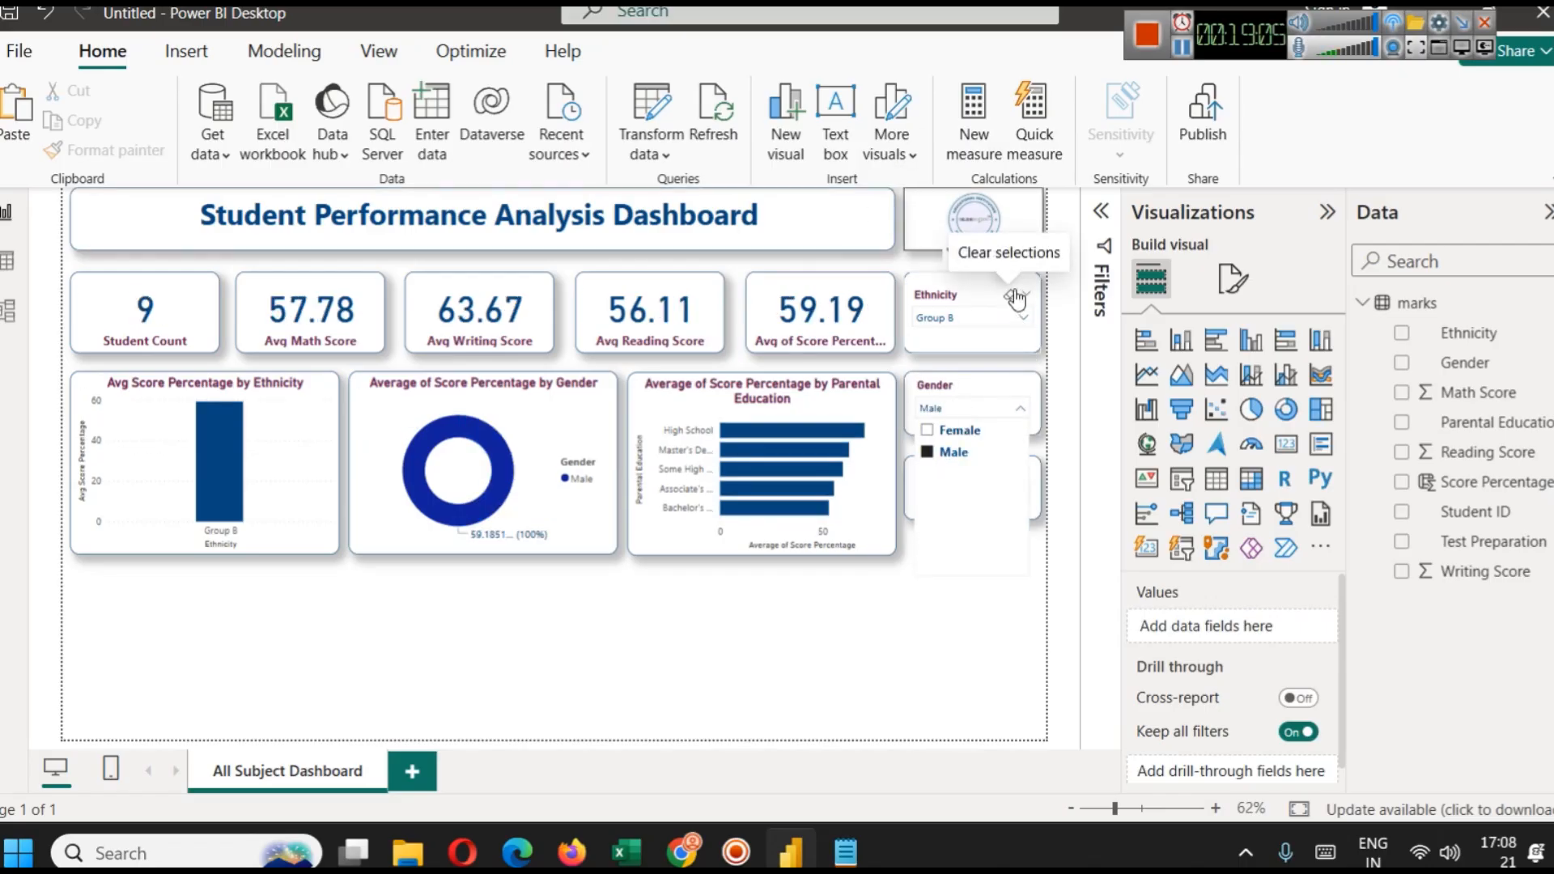
Clear the selections in the Ethnicity and Gender slicers.
left_click(1013, 288)
left_click(1006, 294)
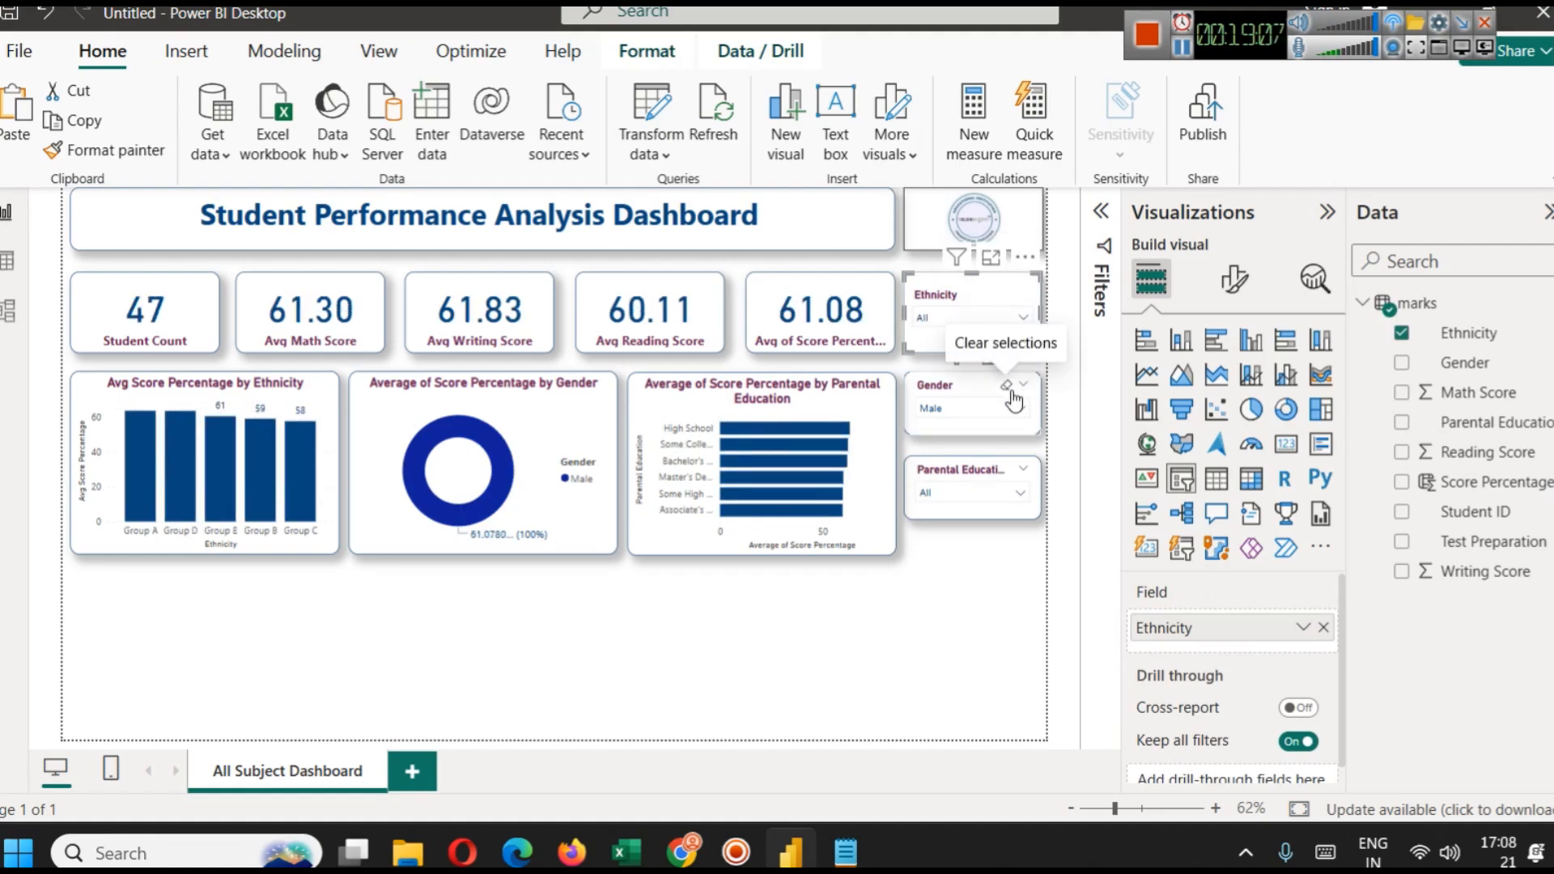
left_click(1008, 391)
left_click(926, 612)
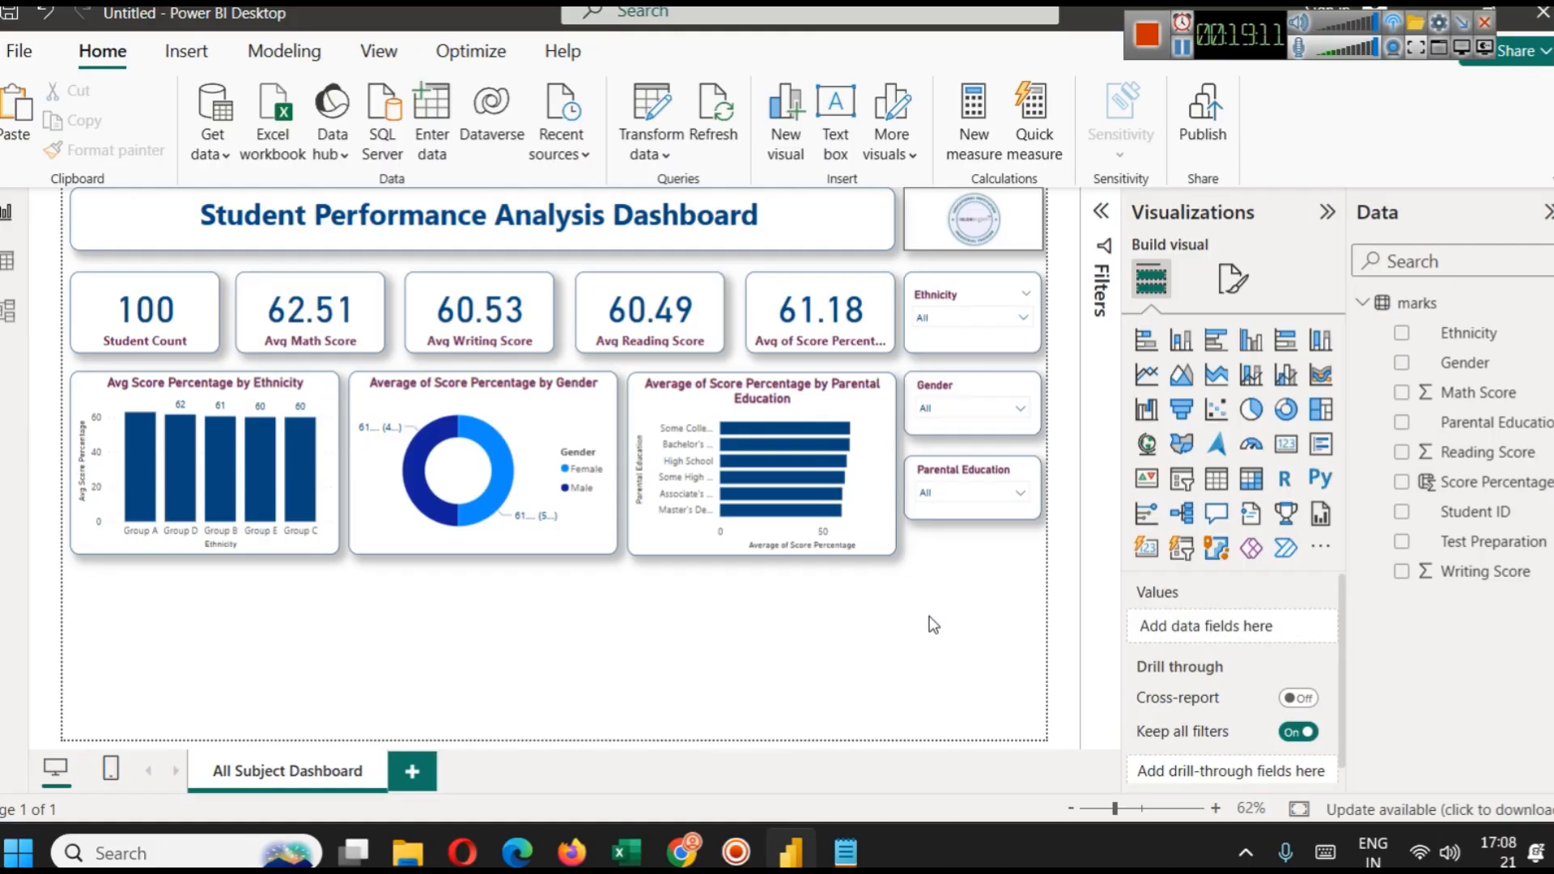
Resize the Parental Education slicer to end level with the charts' lower edge and make the Gender slicer taller to fill the gap.
left_click(960, 517)
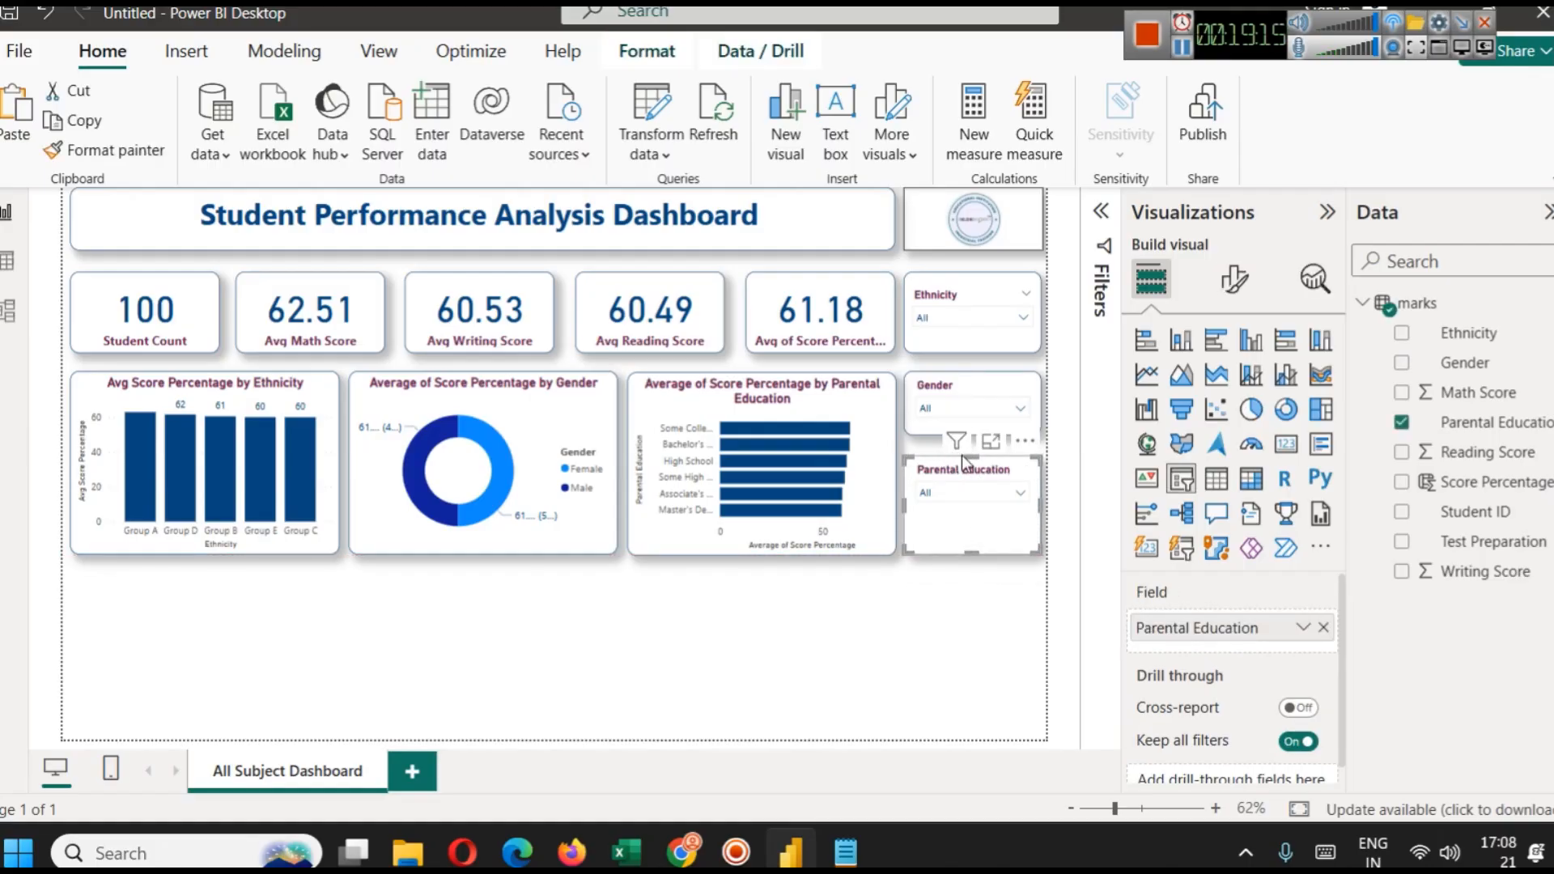
left_click_drag(968, 456, 972, 468)
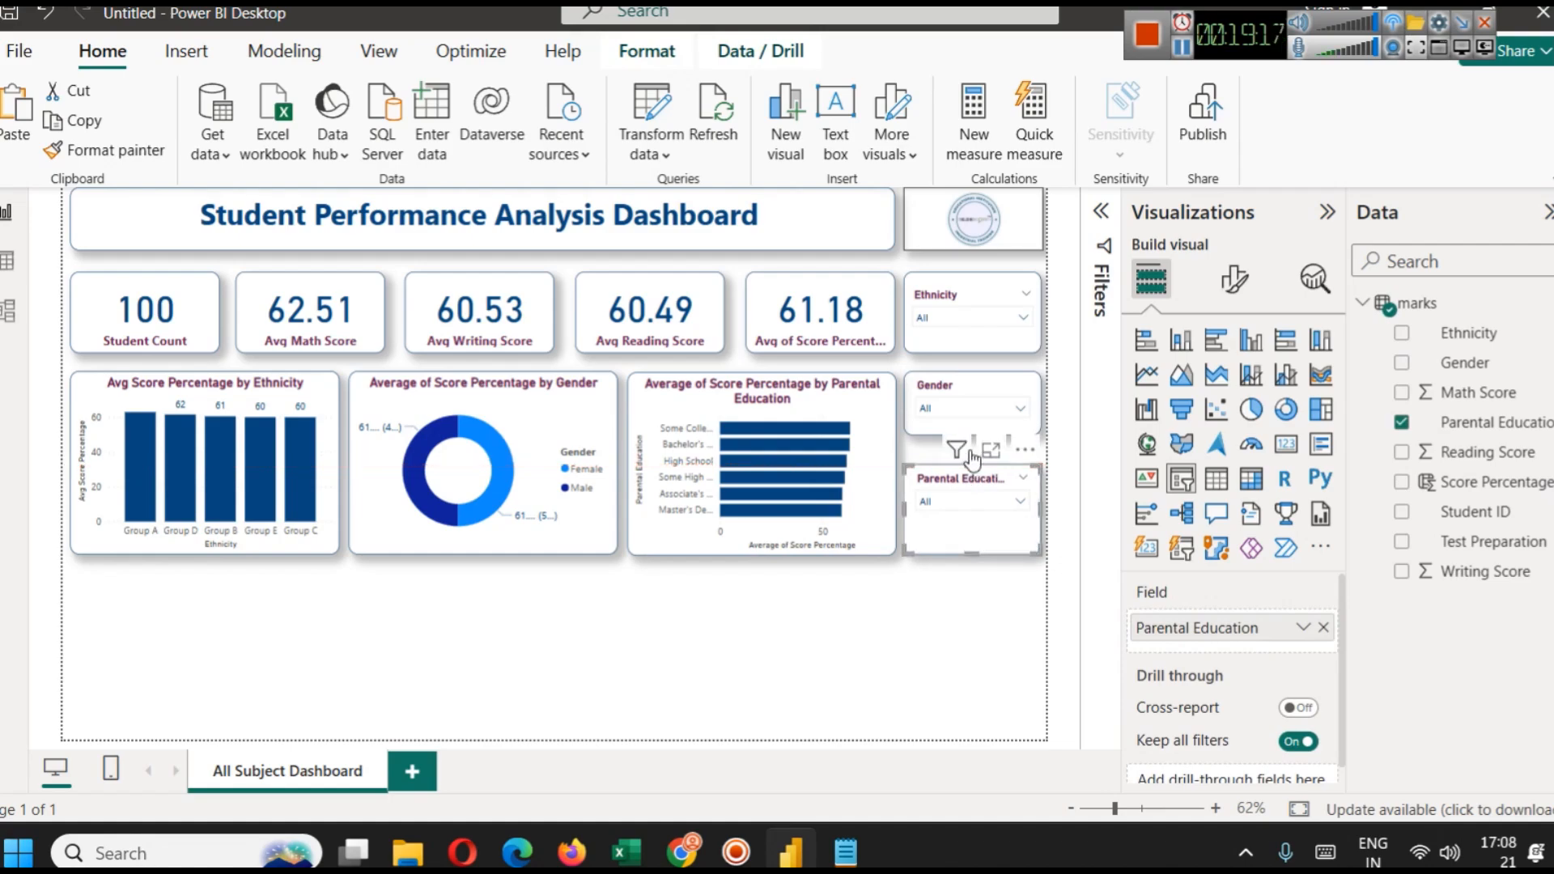
left_click(929, 431)
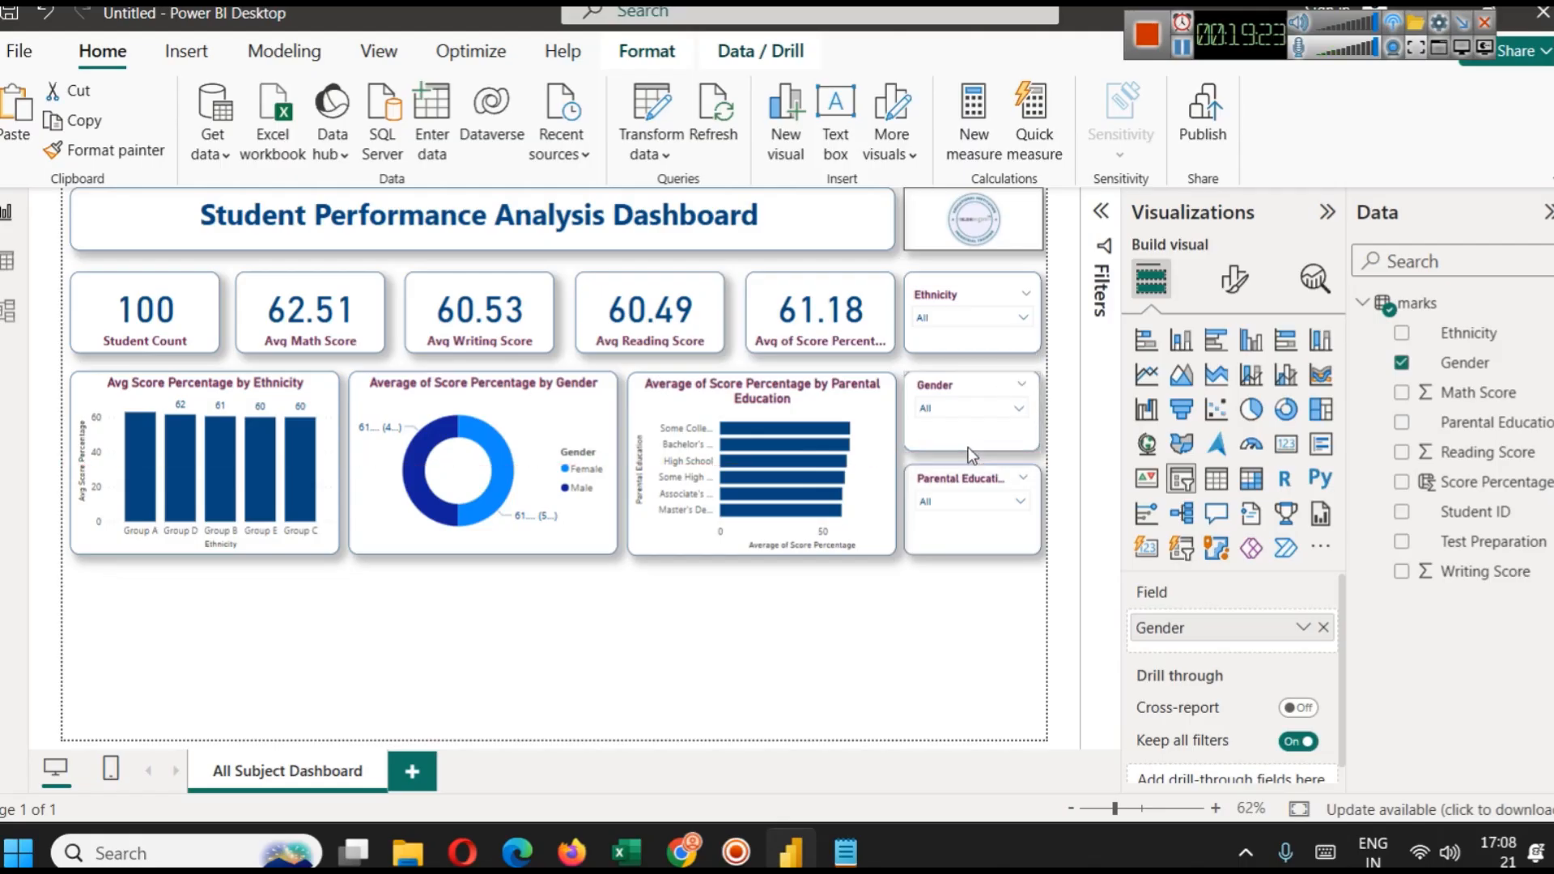
left_click(949, 667)
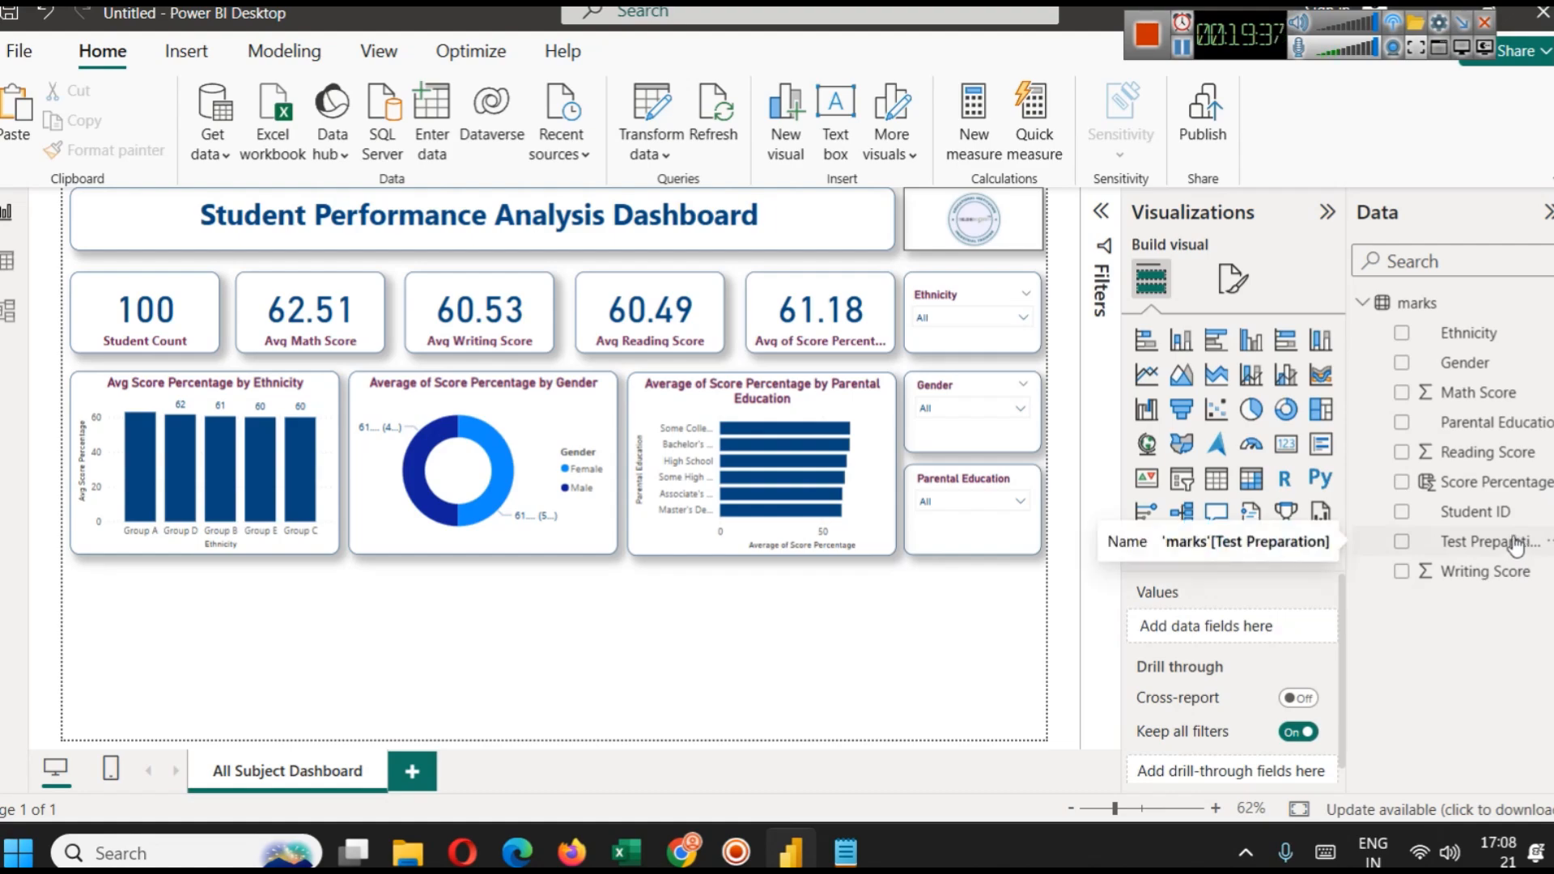
Examine the distinct values of the Test Preparation column in the marks table.
left_click(7, 261)
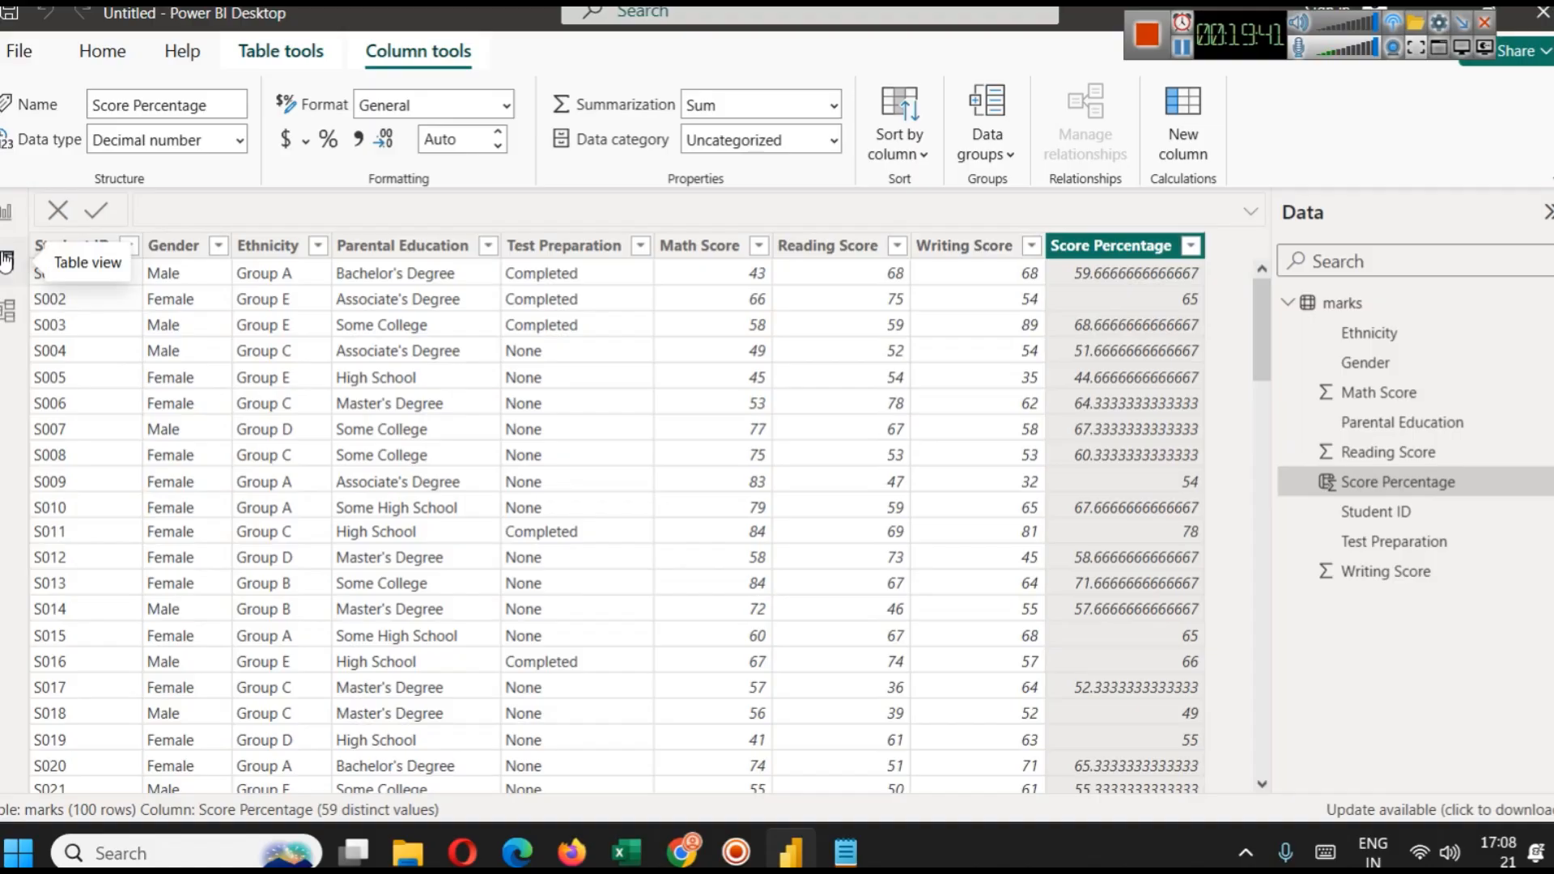
left_click(638, 251)
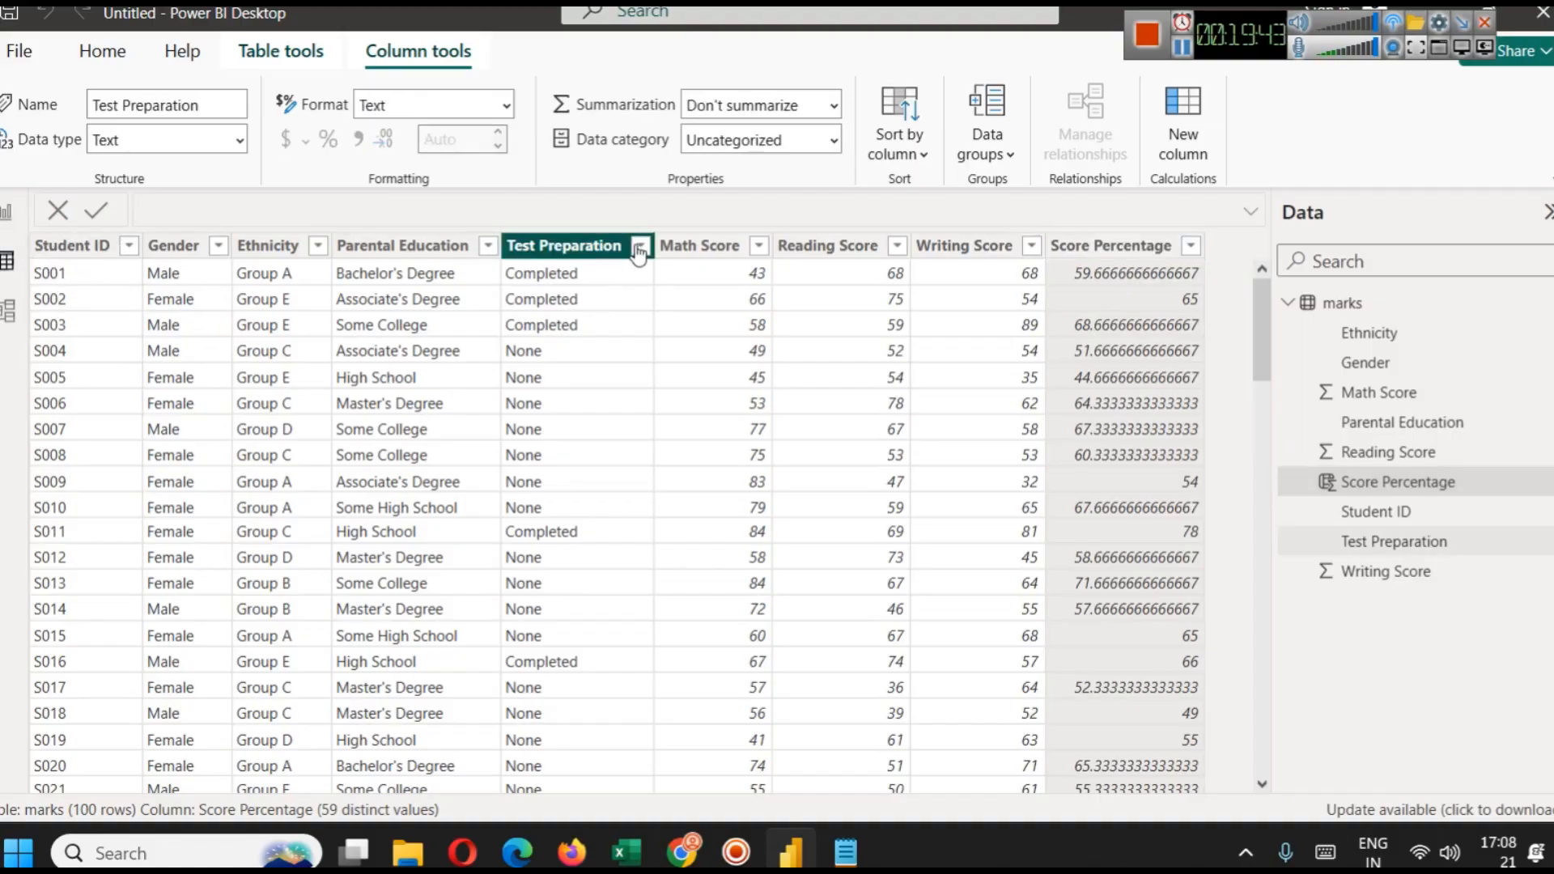
left_click(640, 246)
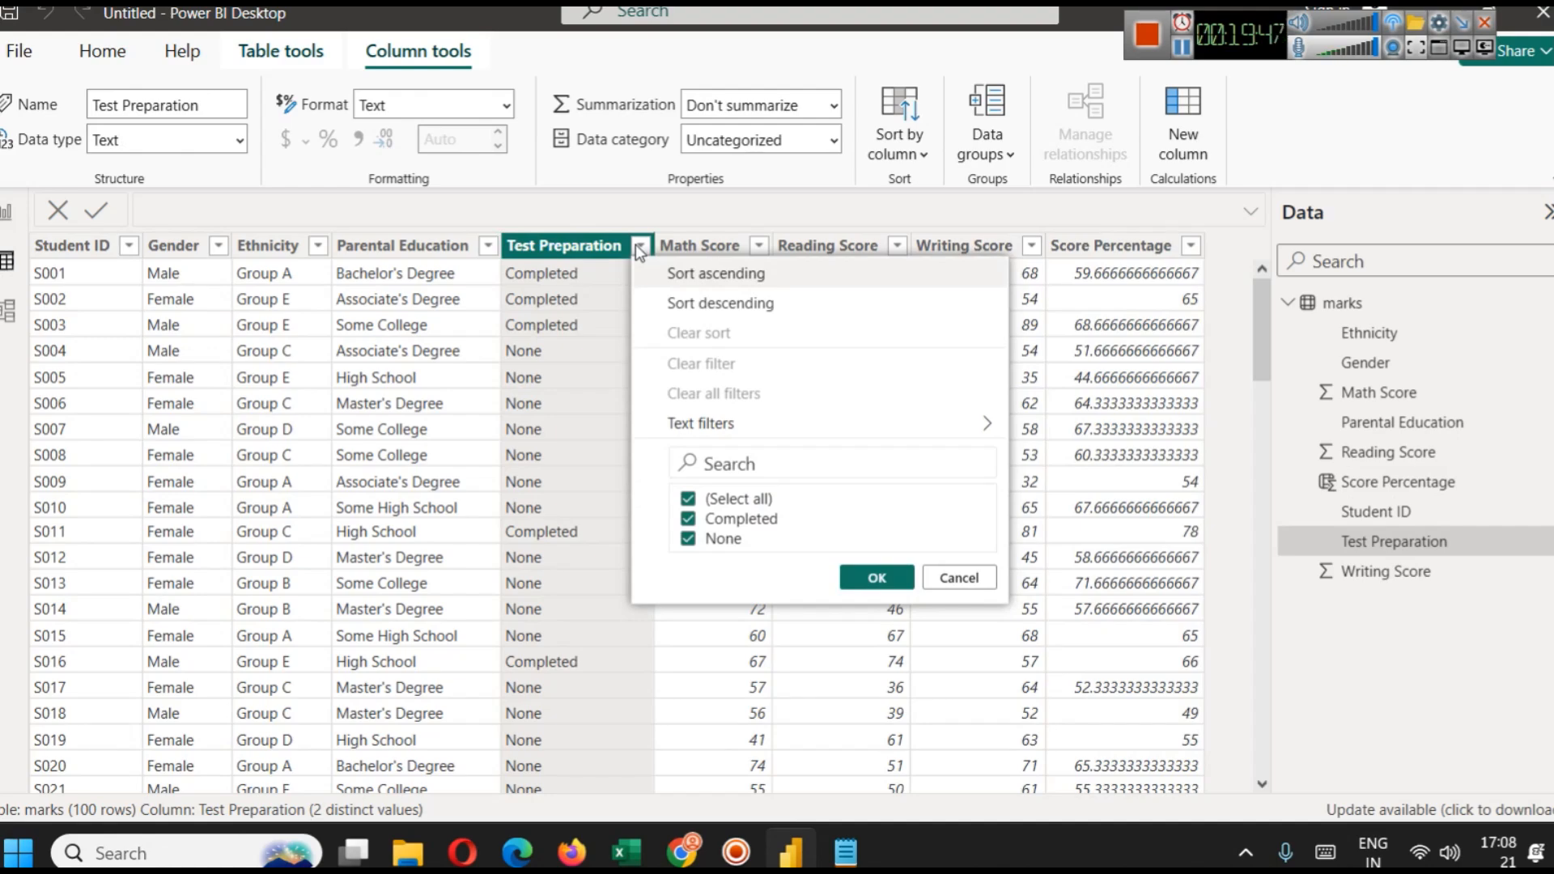
left_click(959, 578)
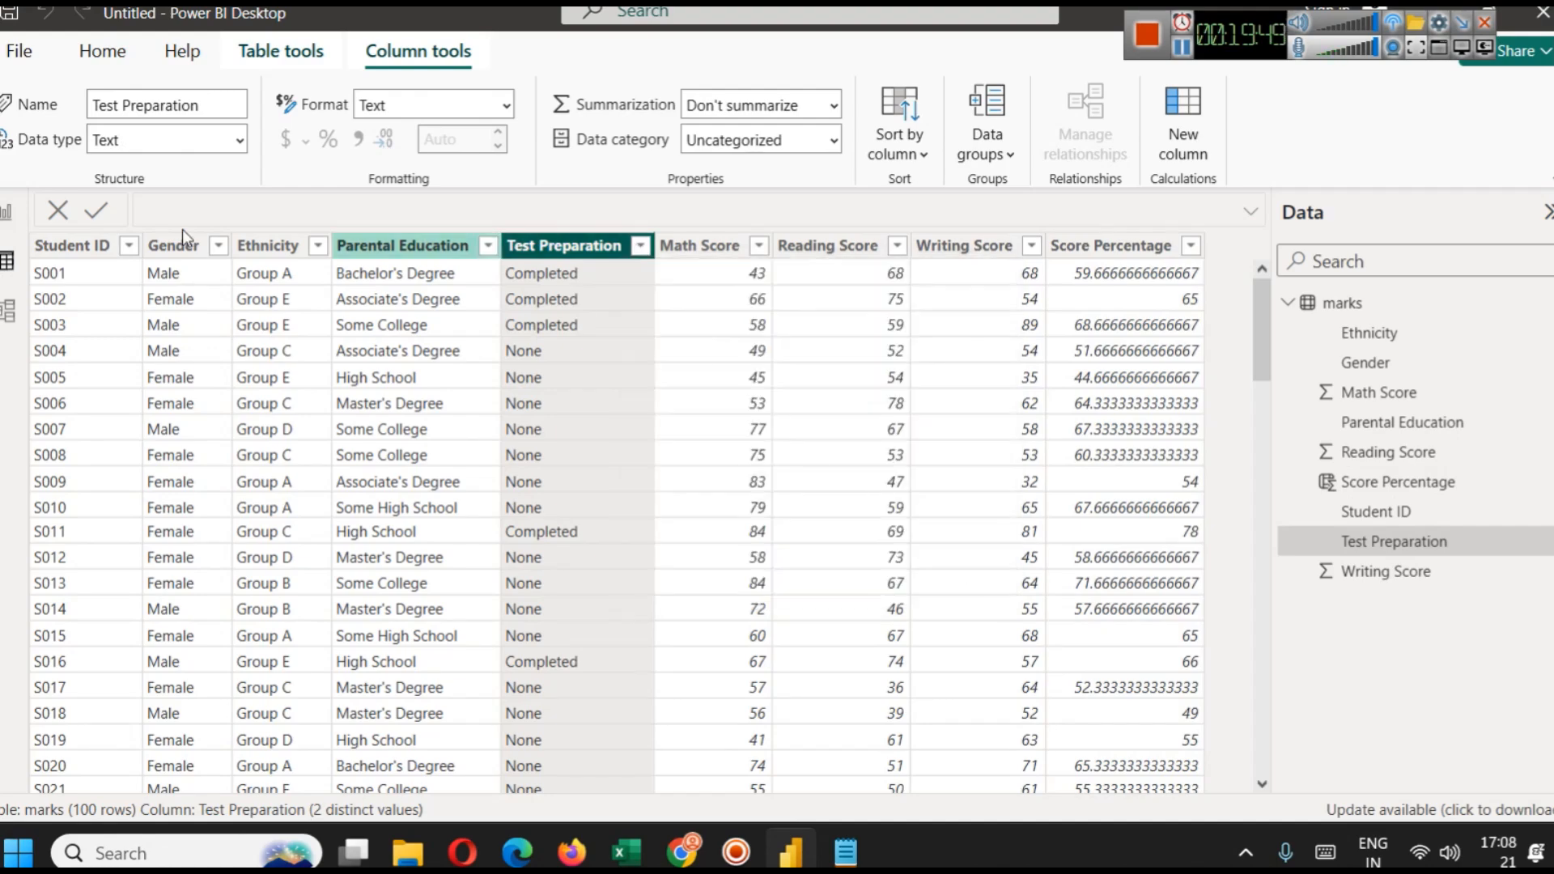
Return to the report page and duplicate the gender donut chart into the empty space beneath the ethnicity column chart.
left_click(6, 212)
left_click(526, 502)
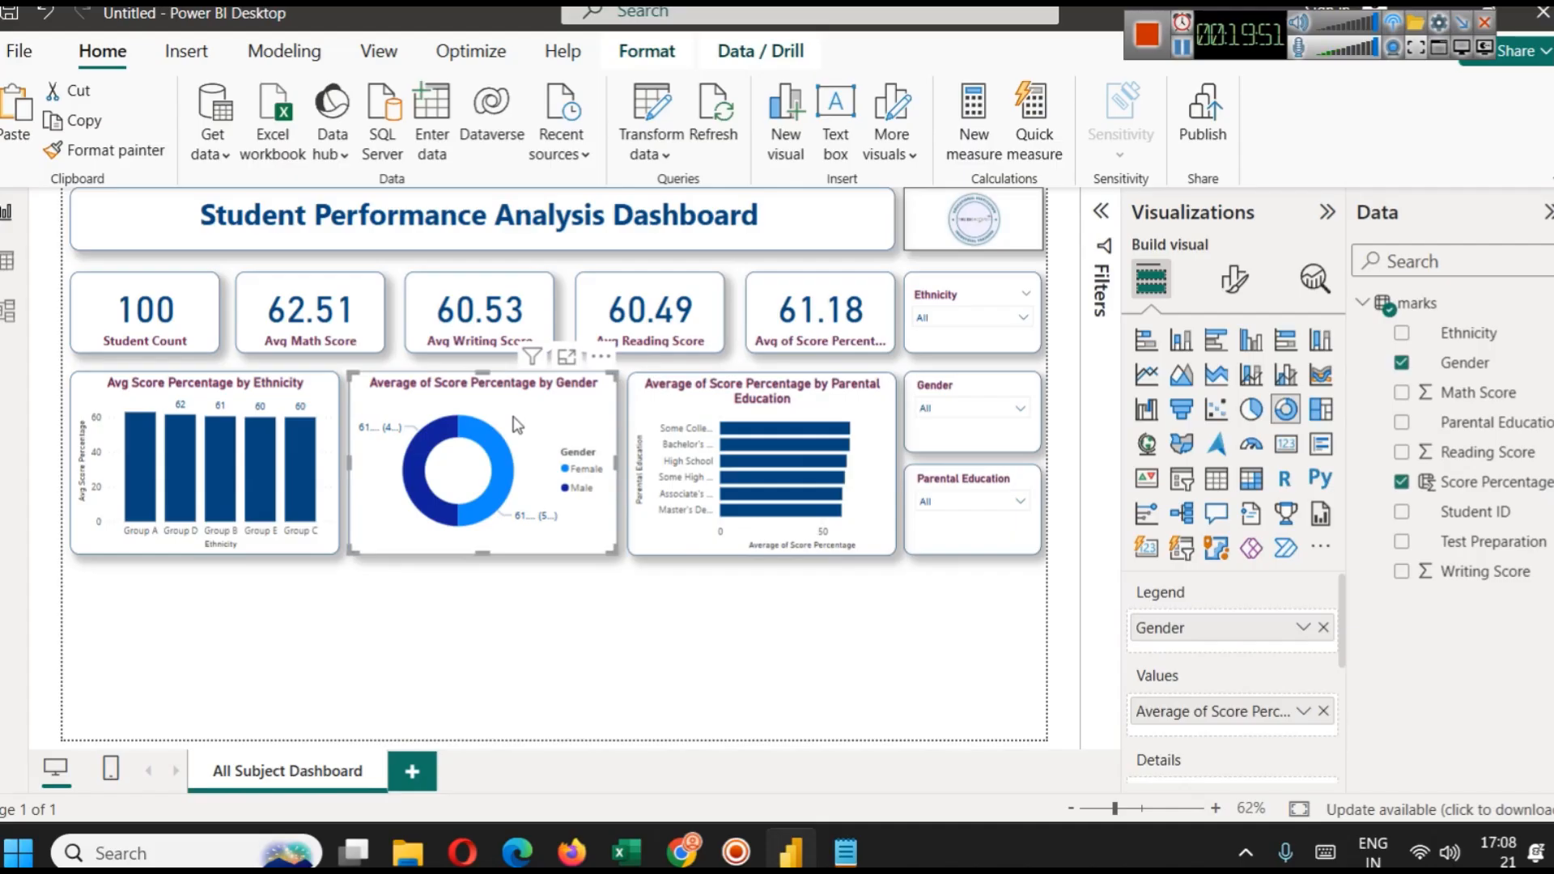
key("ctrl+c")
key("ctrl+v")
left_click_drag(420, 633, 230, 656)
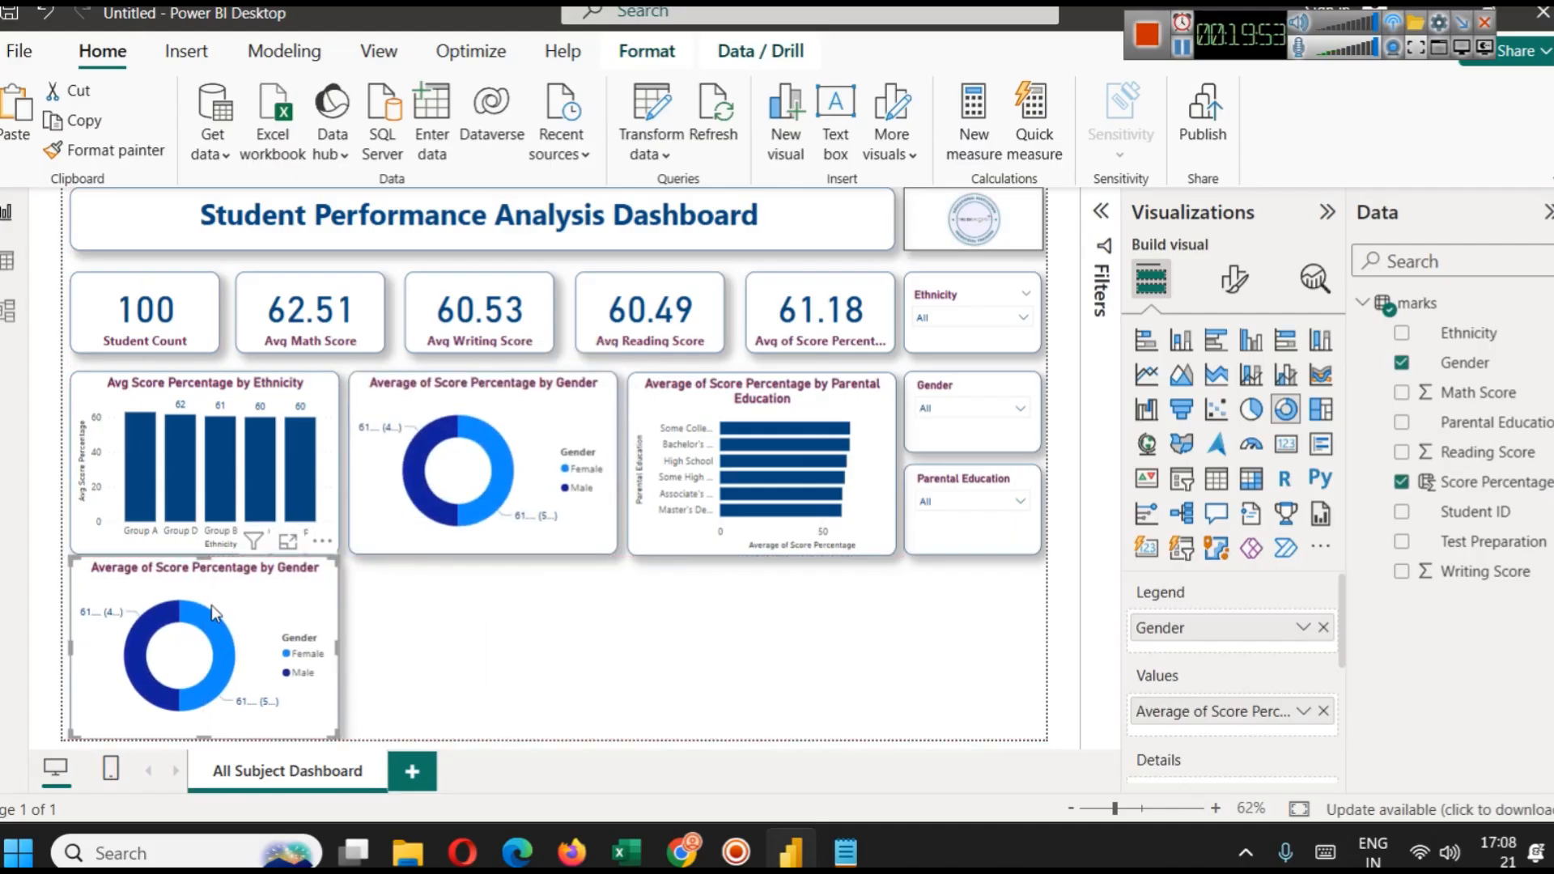
Shorten the copied donut chart from its upper edge and nudge it up, leaving a narrow gap below the ethnicity chart.
left_click_drag(208, 555, 207, 565)
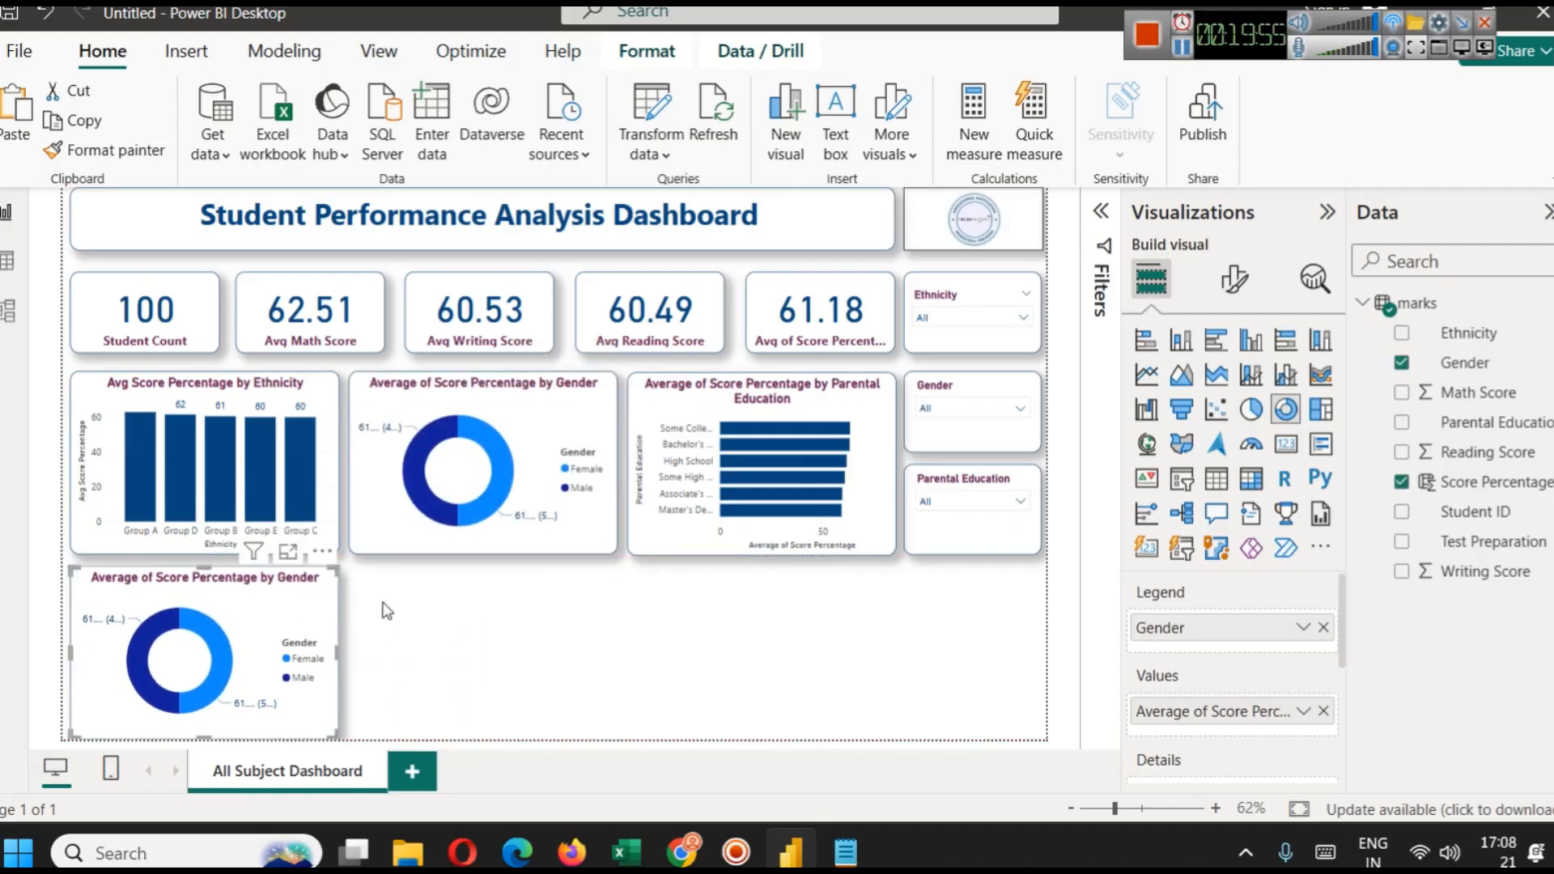
key("Up")
key("Up")
key("Up")
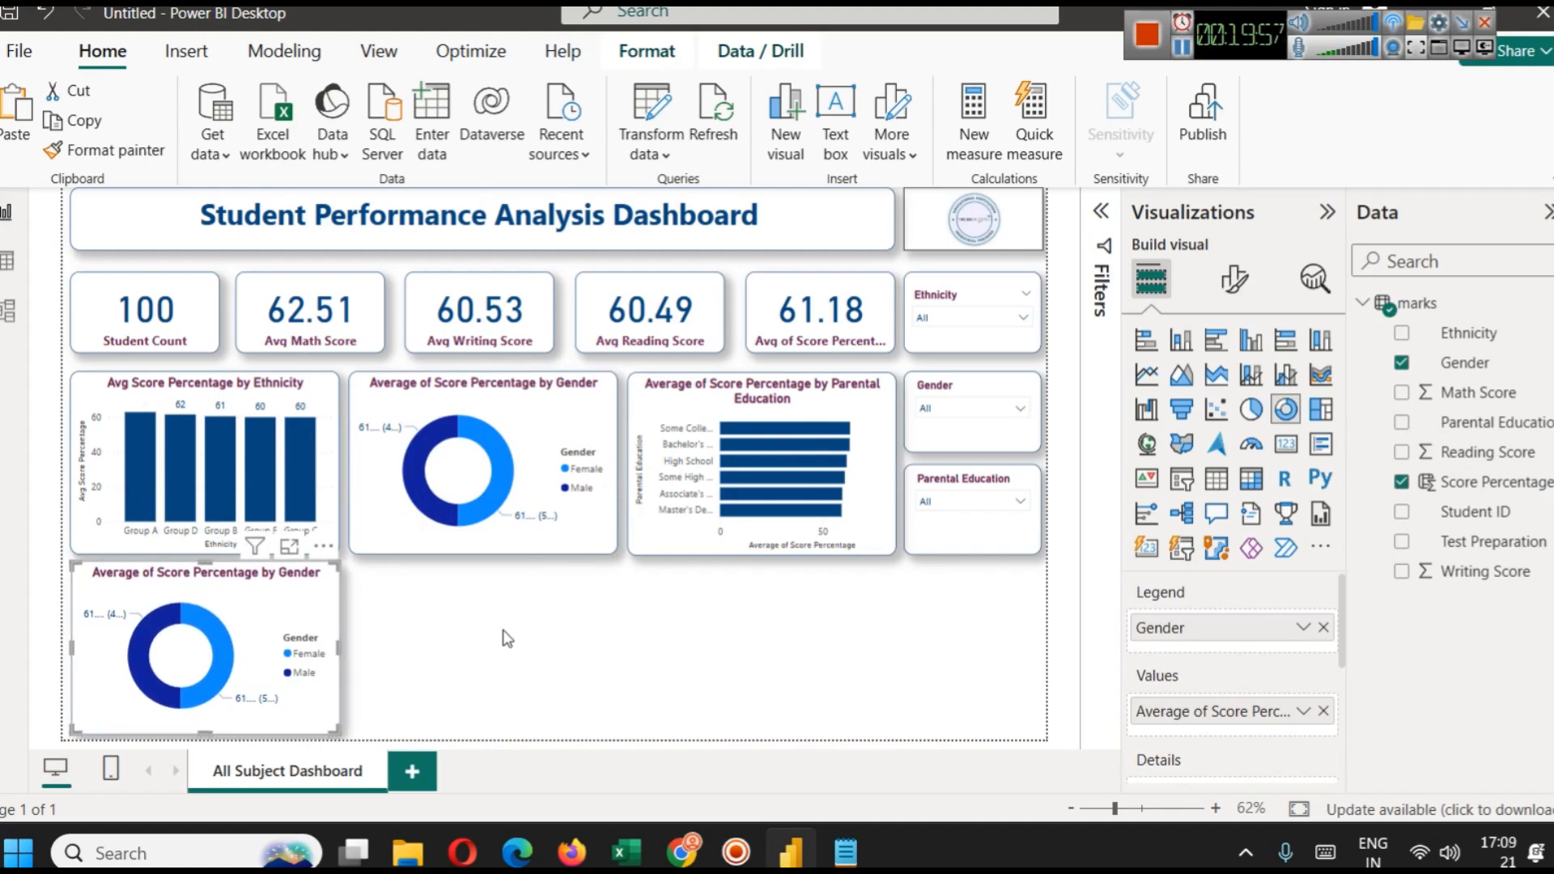
left_click(503, 640)
left_click(323, 595)
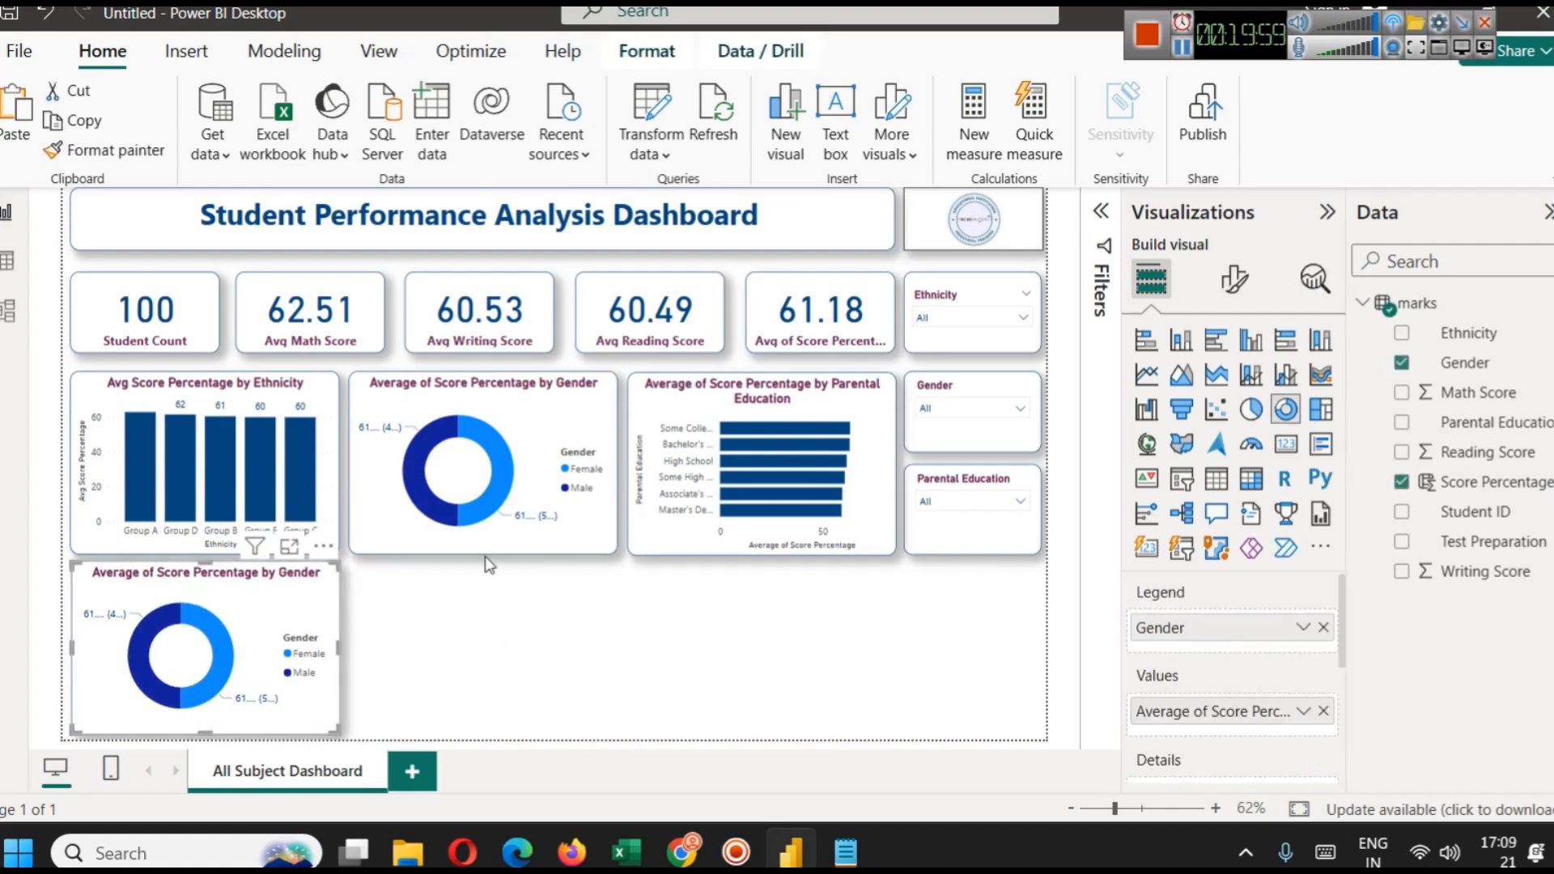
Convert the copied donut to a pie chart and replace Gender with Test Preparation as its legend.
left_click(1251, 409)
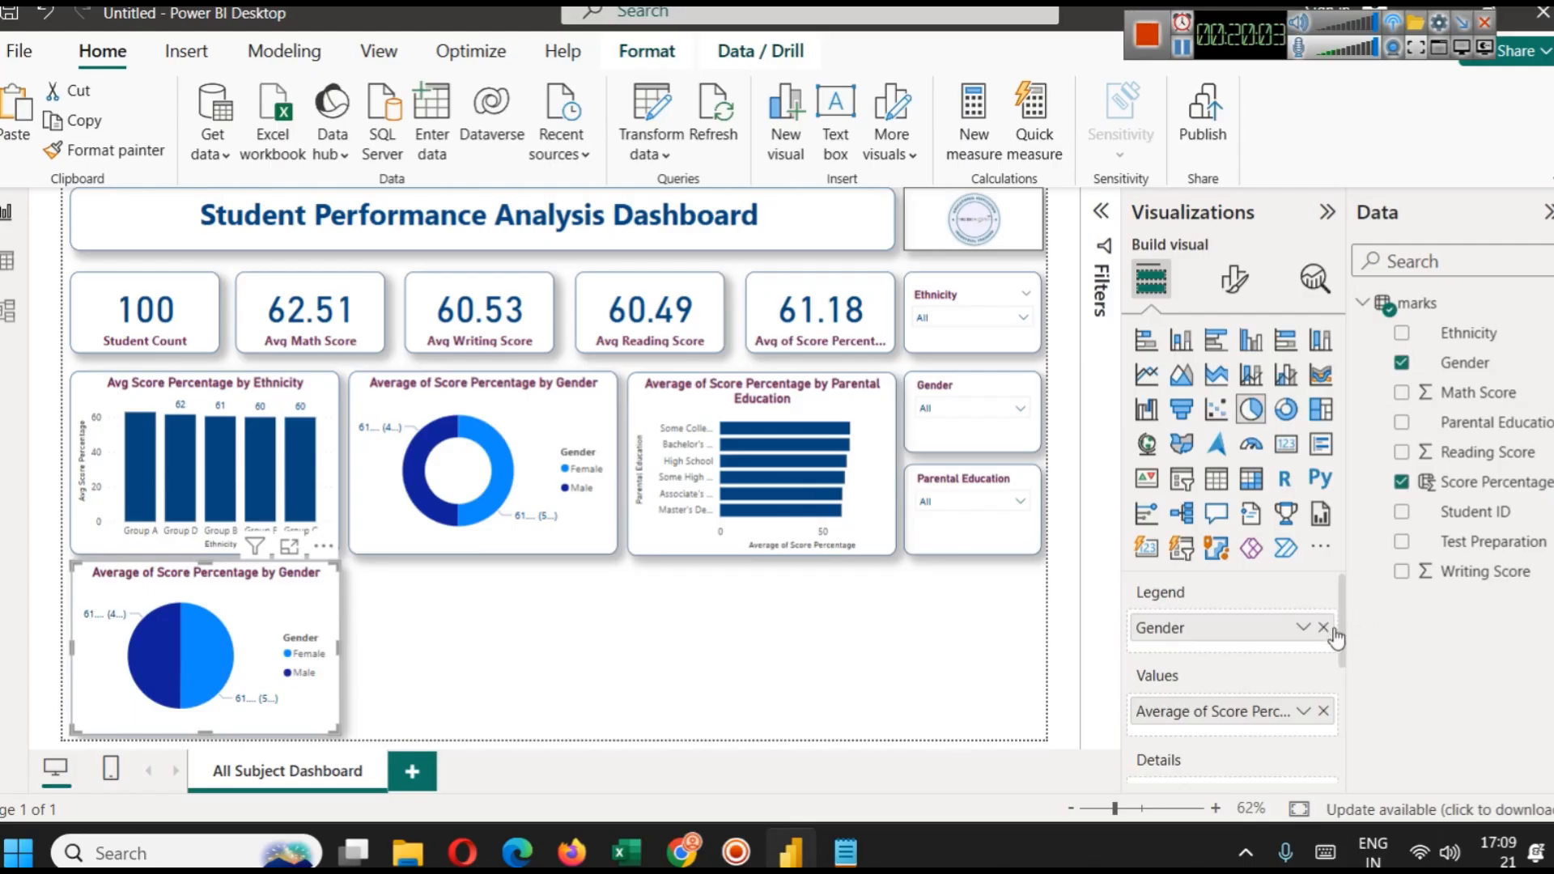
left_click_drag(1521, 543, 1276, 626)
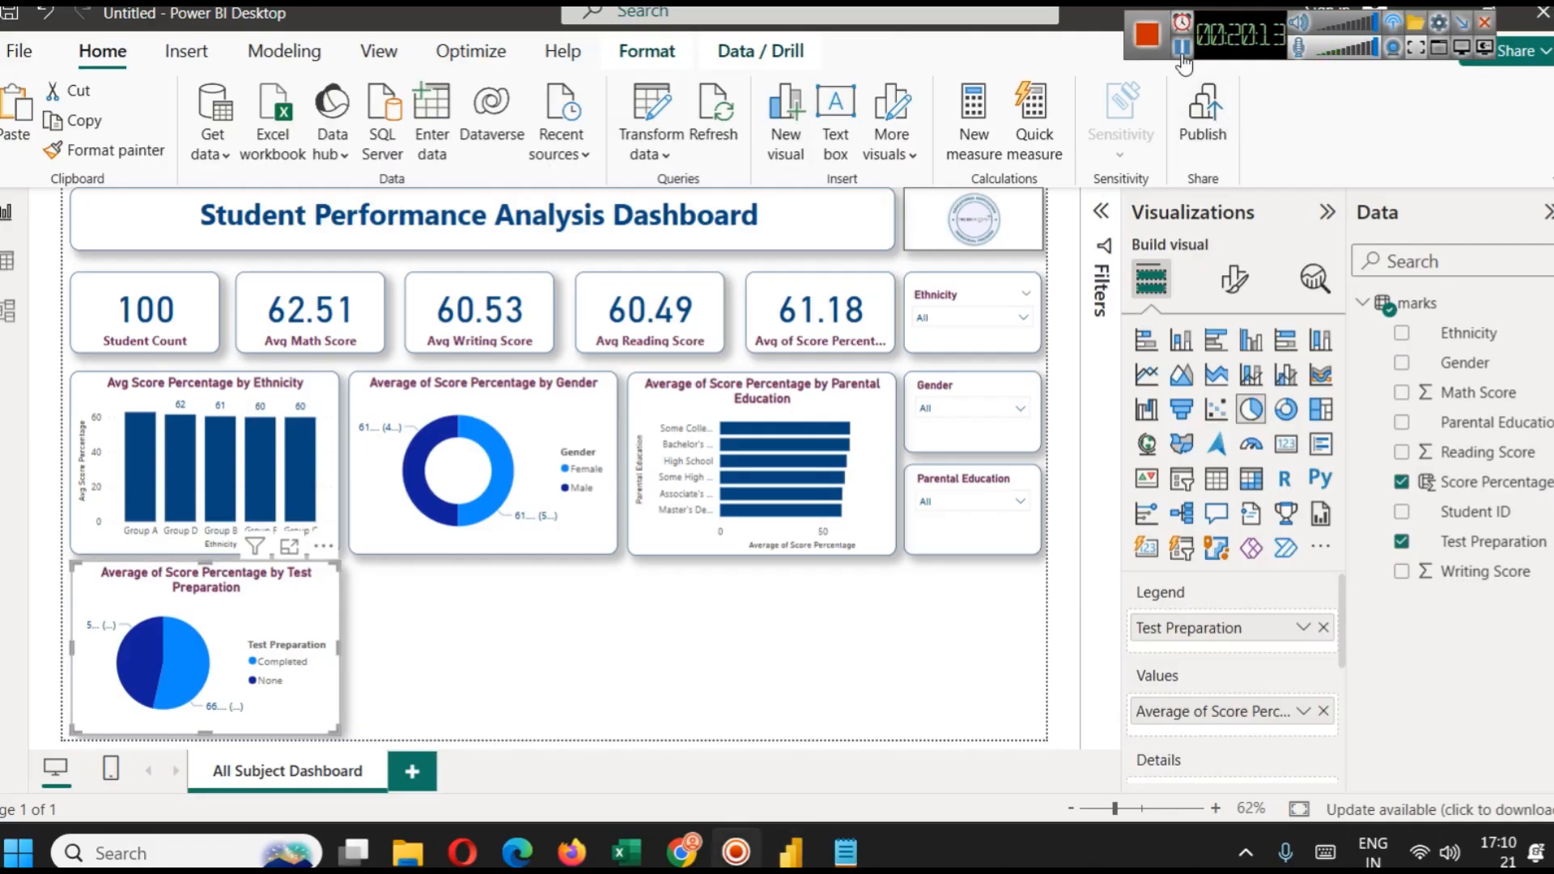
mouse_move(182, 664)
left_click(696, 632)
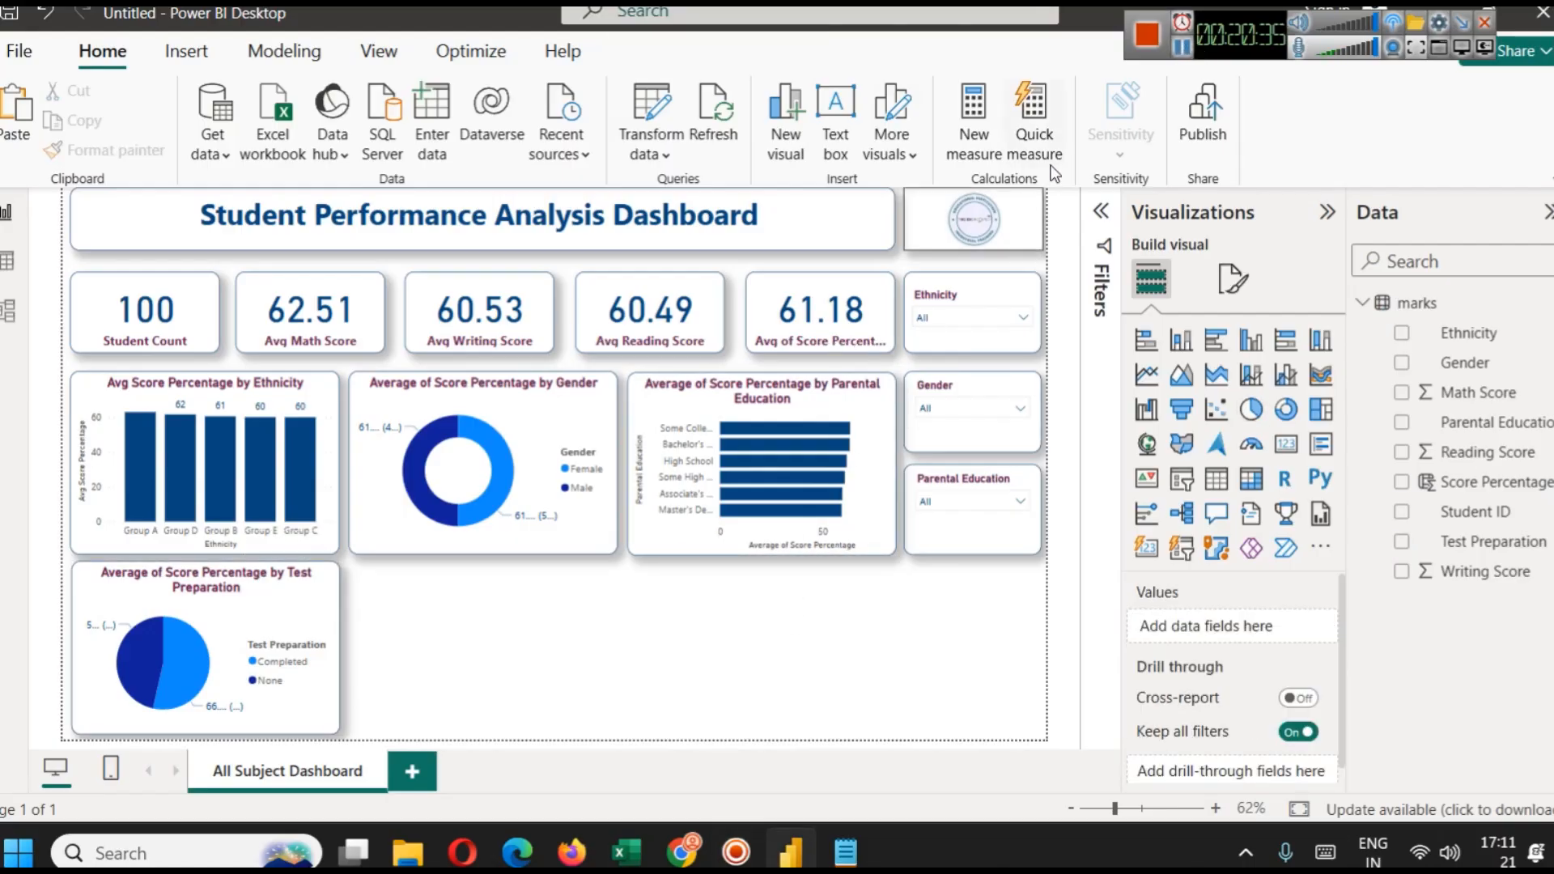
left_click(1181, 49)
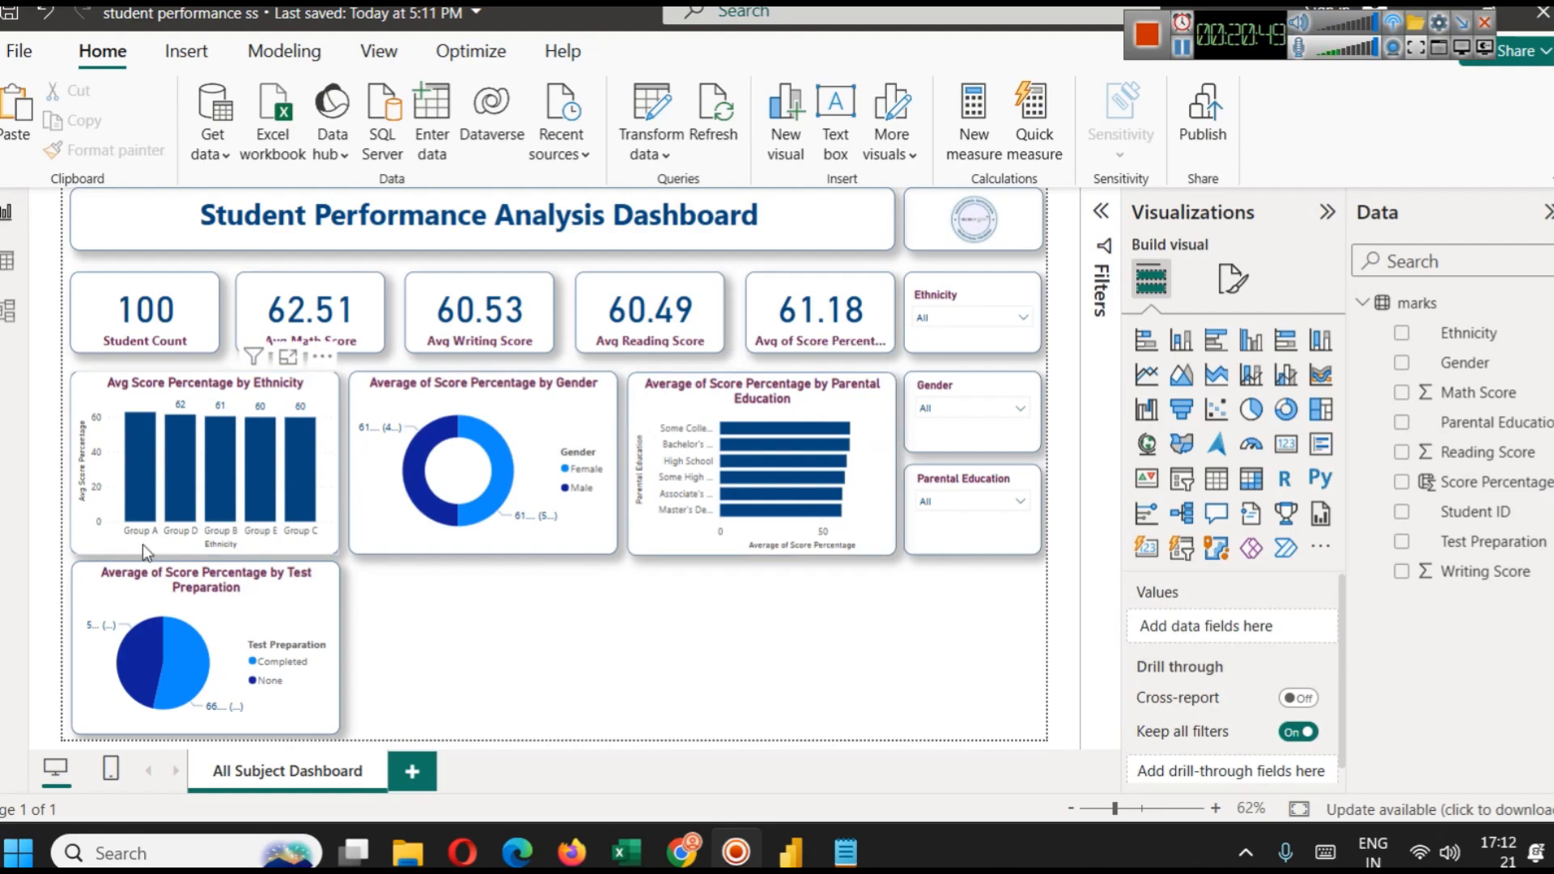
Duplicate the ethnicity column chart and place the copy beneath the gender donut chart, beside the test preparation pie.
mouse_move(125, 479)
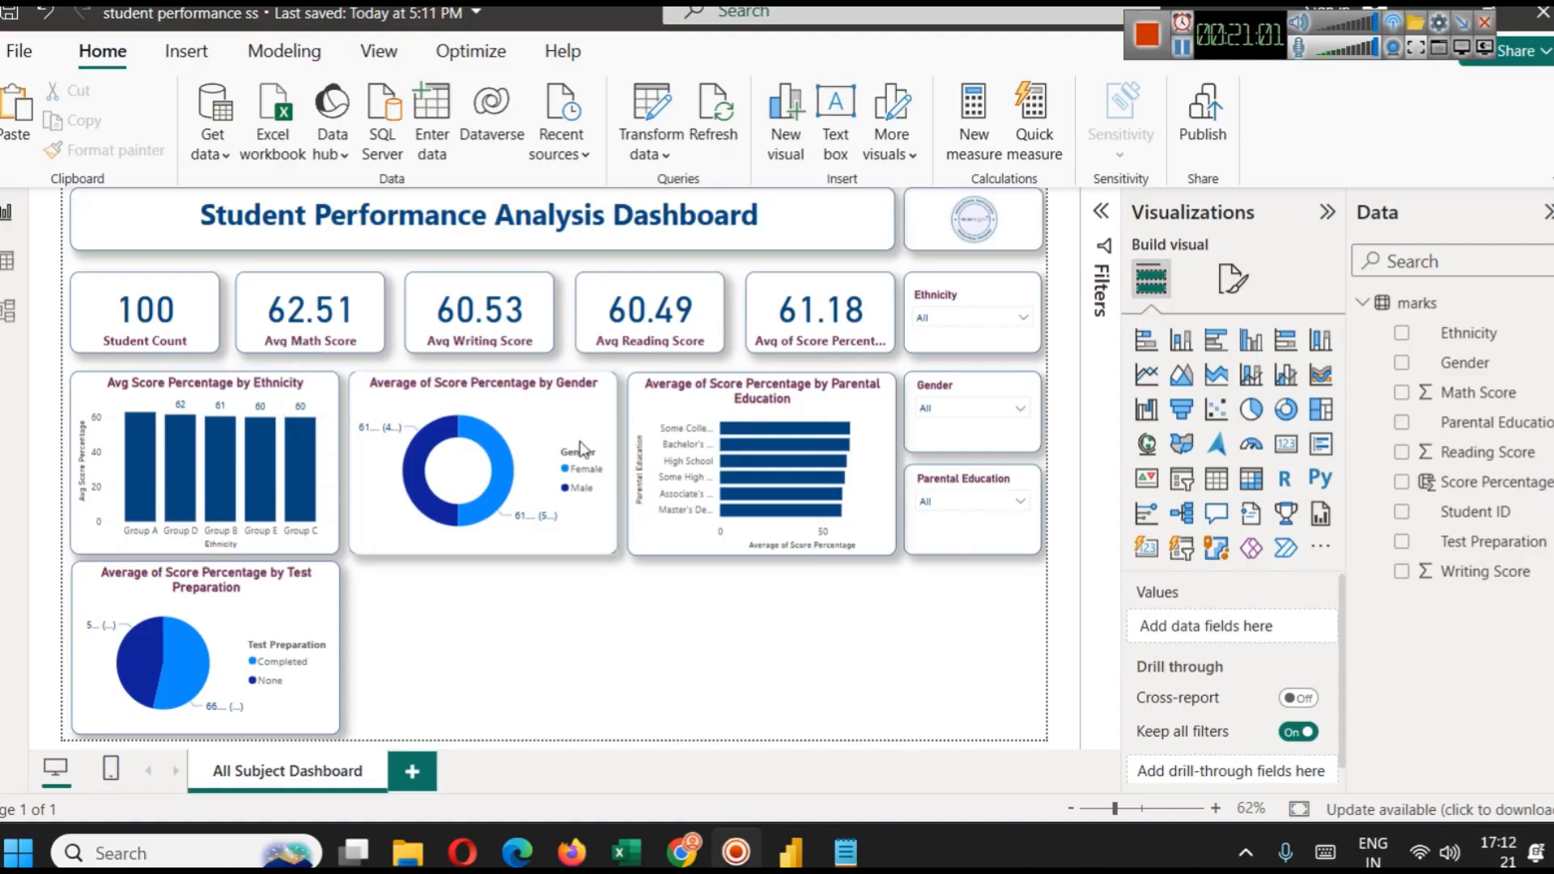
left_click(292, 403)
key("ctrl+c")
key("ctrl+v")
left_click_drag(291, 403, 545, 615)
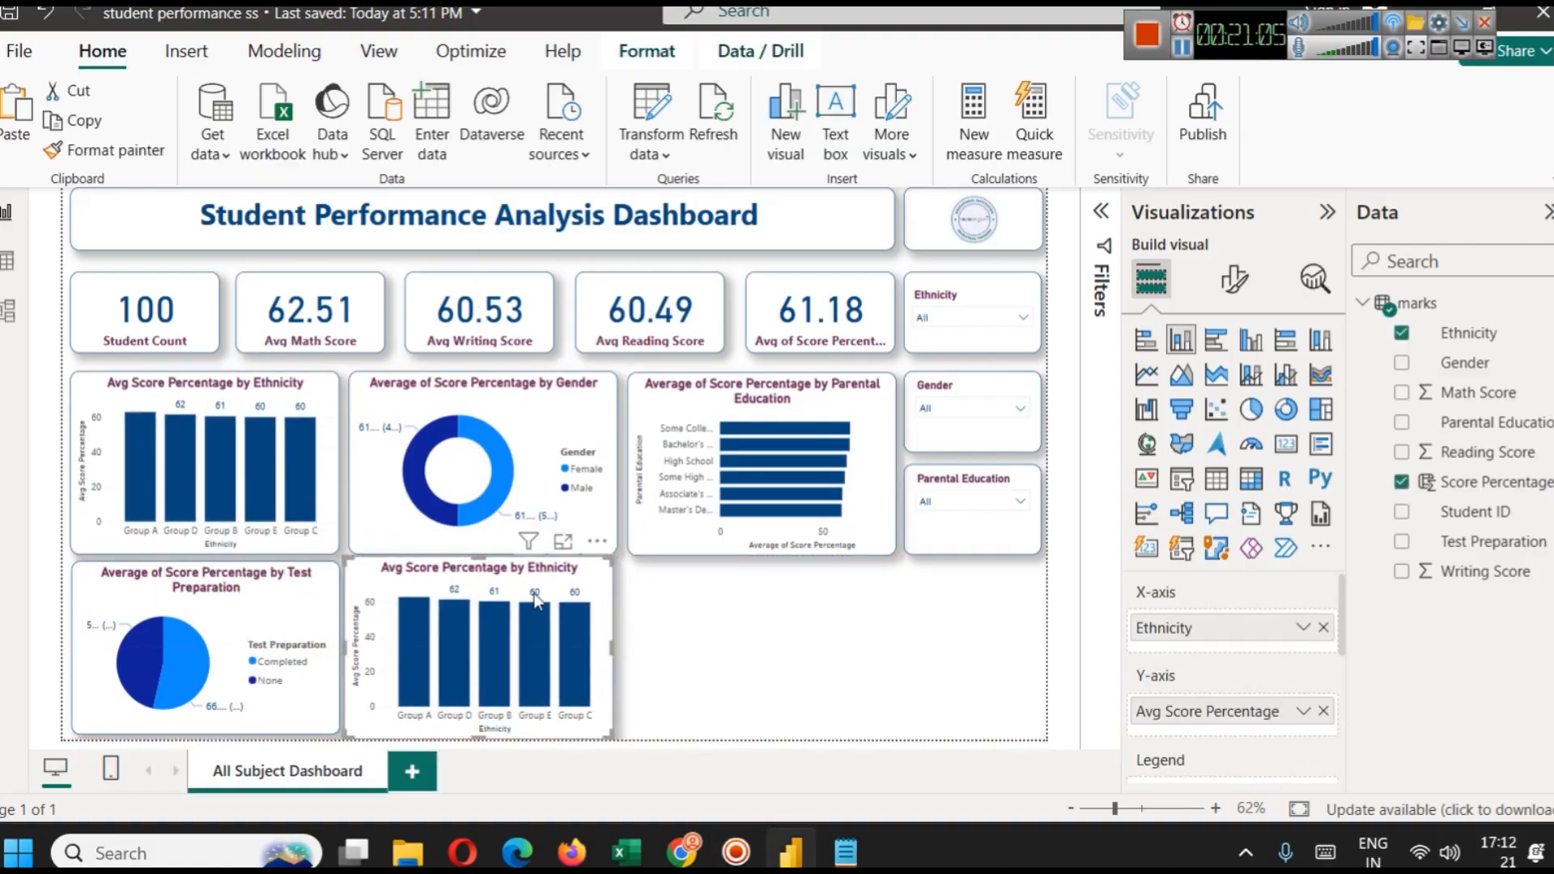
Resize the copied ethnicity chart to match the pie chart's height and align it under the gender donut.
left_click_drag(476, 560, 476, 565)
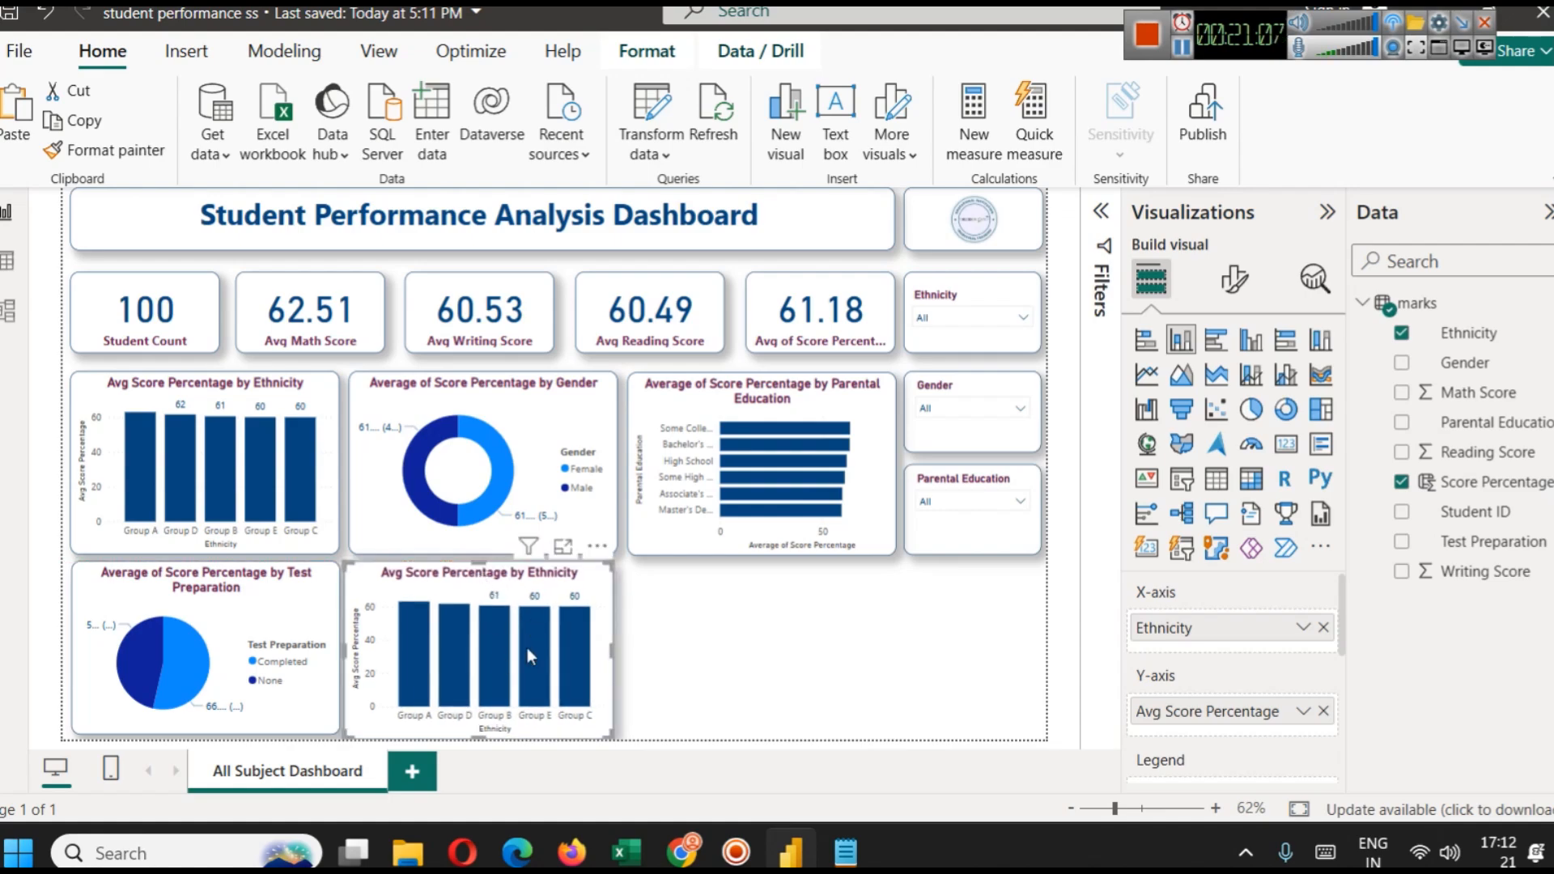
left_click_drag(486, 731, 500, 723)
left_click(698, 694)
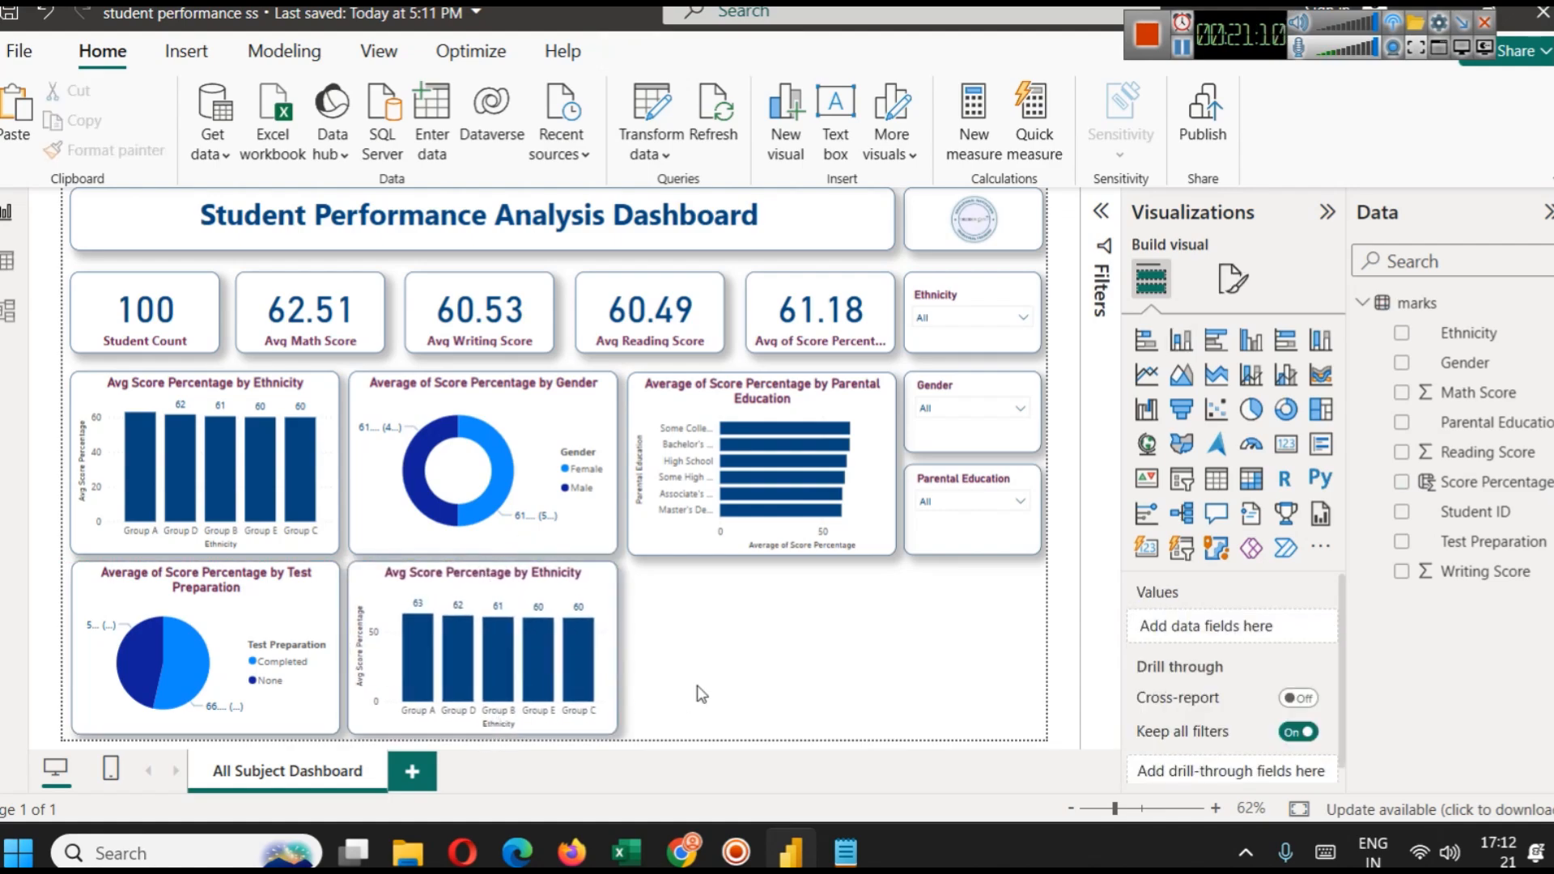
left_click(590, 597)
left_click_drag(591, 598, 594, 597)
left_click(636, 630)
left_click(609, 630)
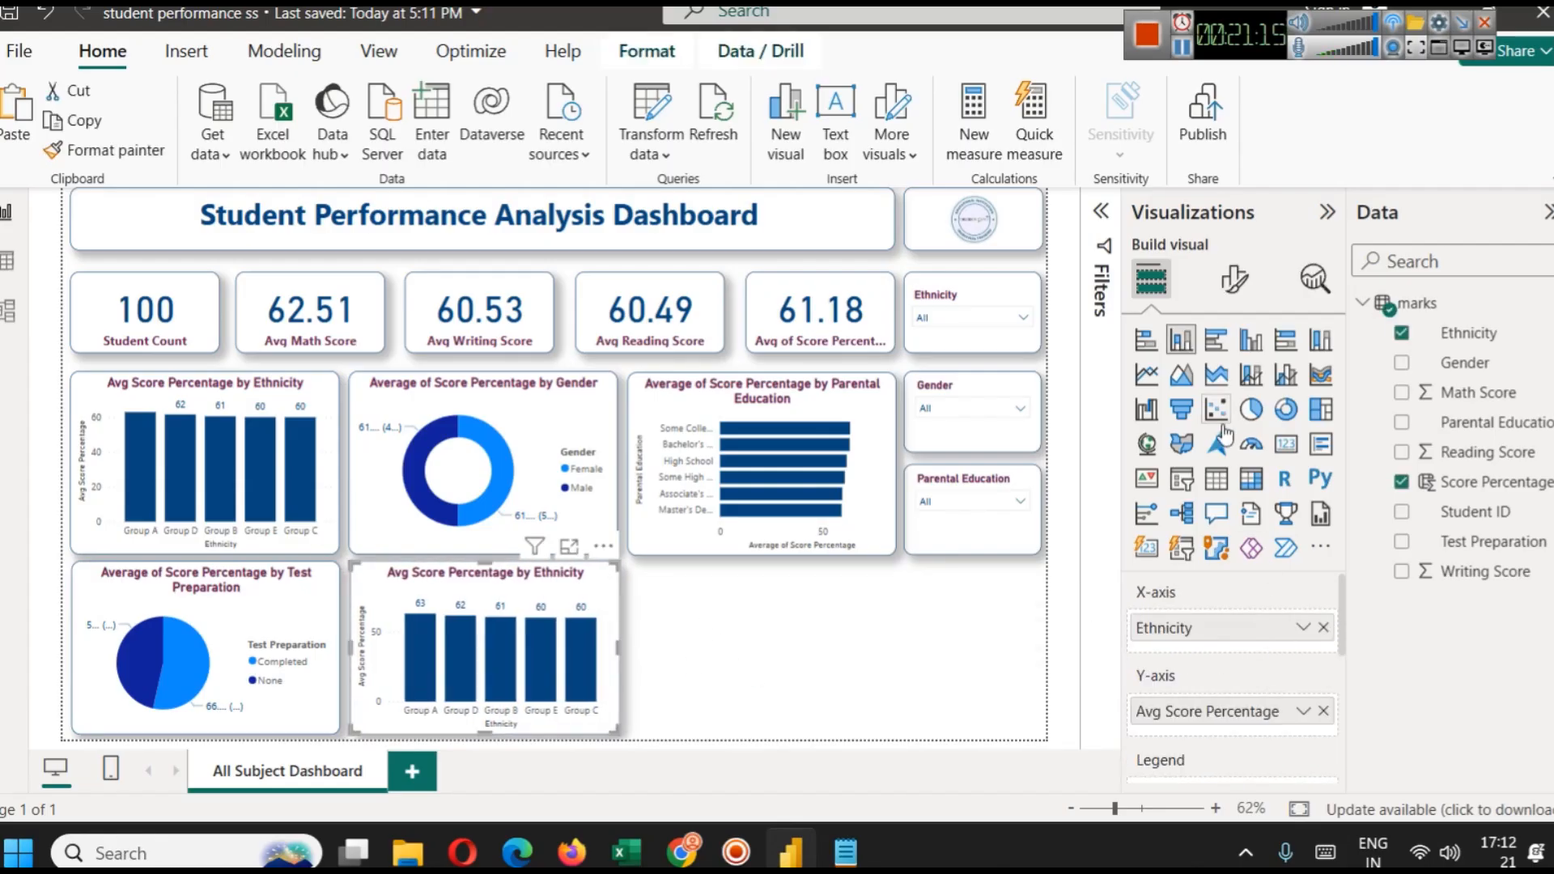
Convert the copied ethnicity chart to a ribbon chart with Test Preparation as legend, and inspect it in focus mode.
left_click(1321, 376)
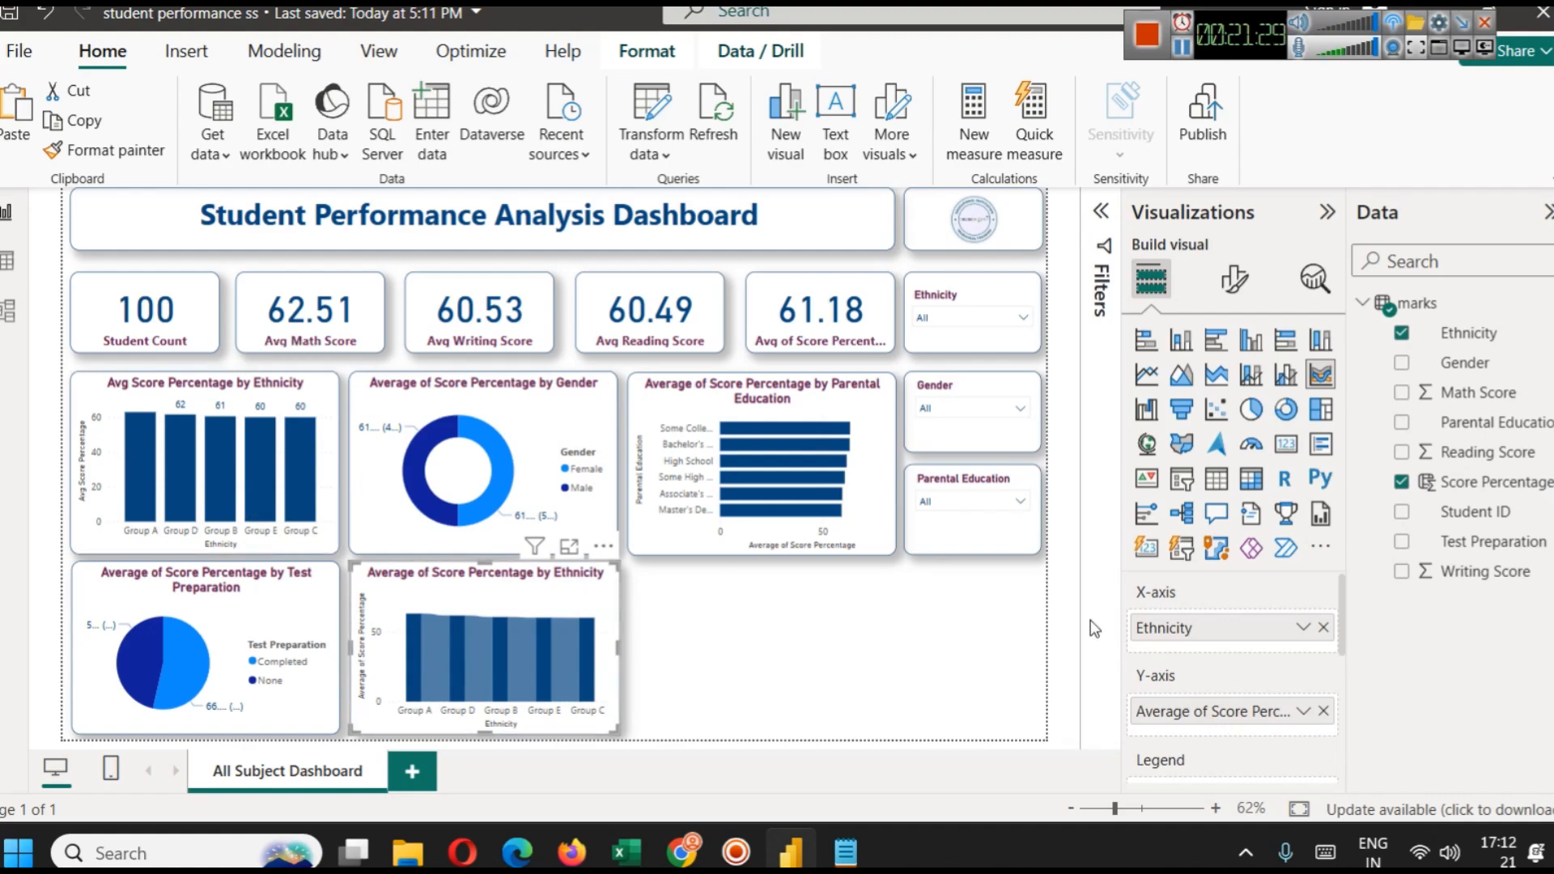
scroll(1205, 643, "down", 2)
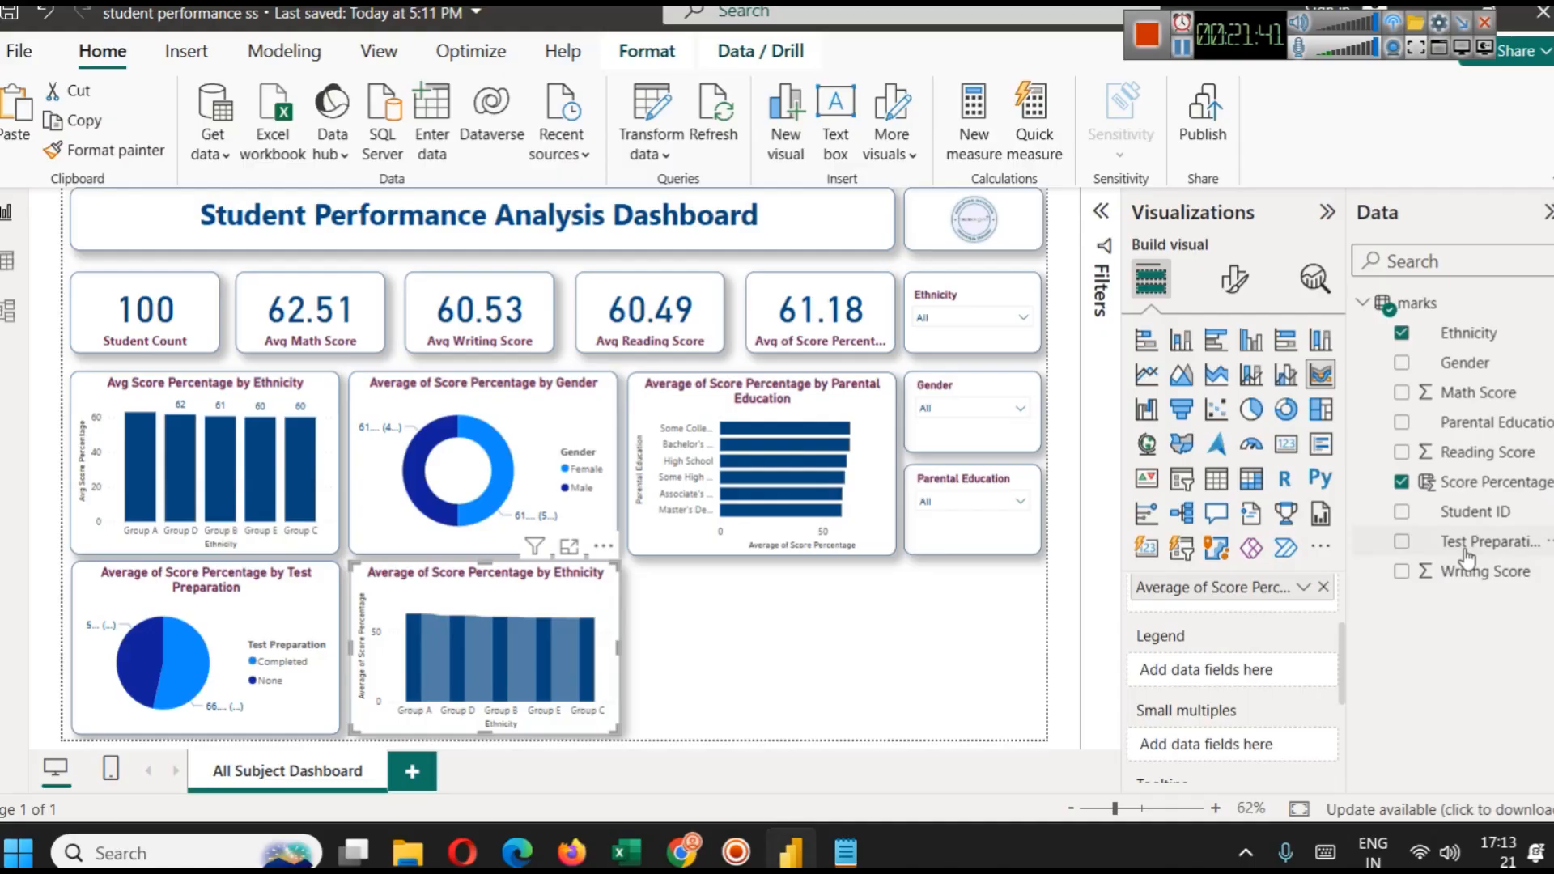
left_click_drag(1470, 540, 1232, 660)
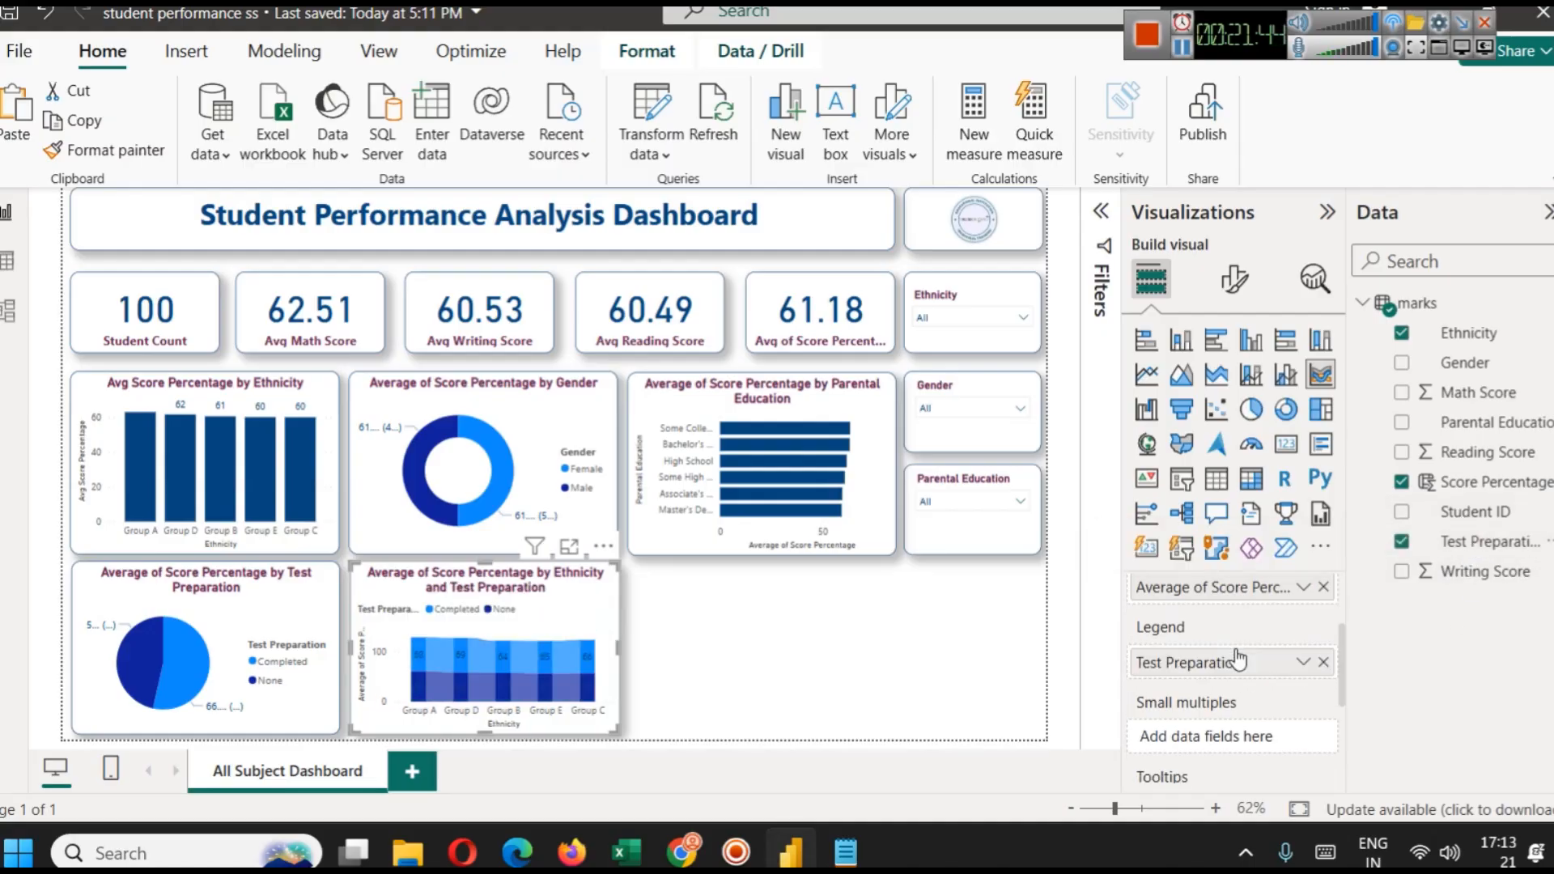
left_click(570, 548)
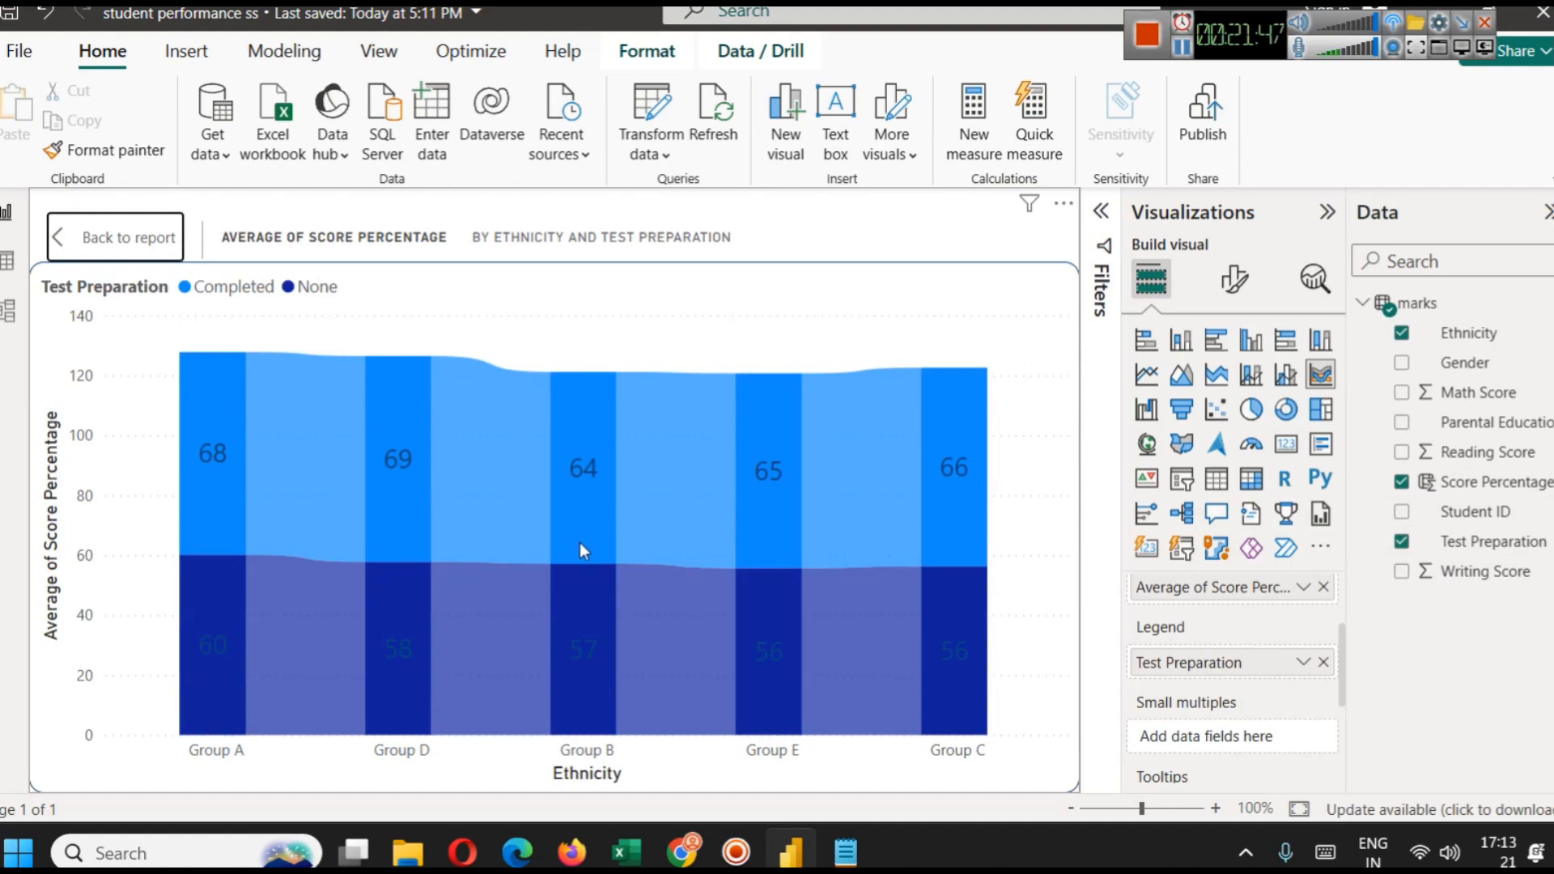
mouse_move(581, 545)
left_click(85, 241)
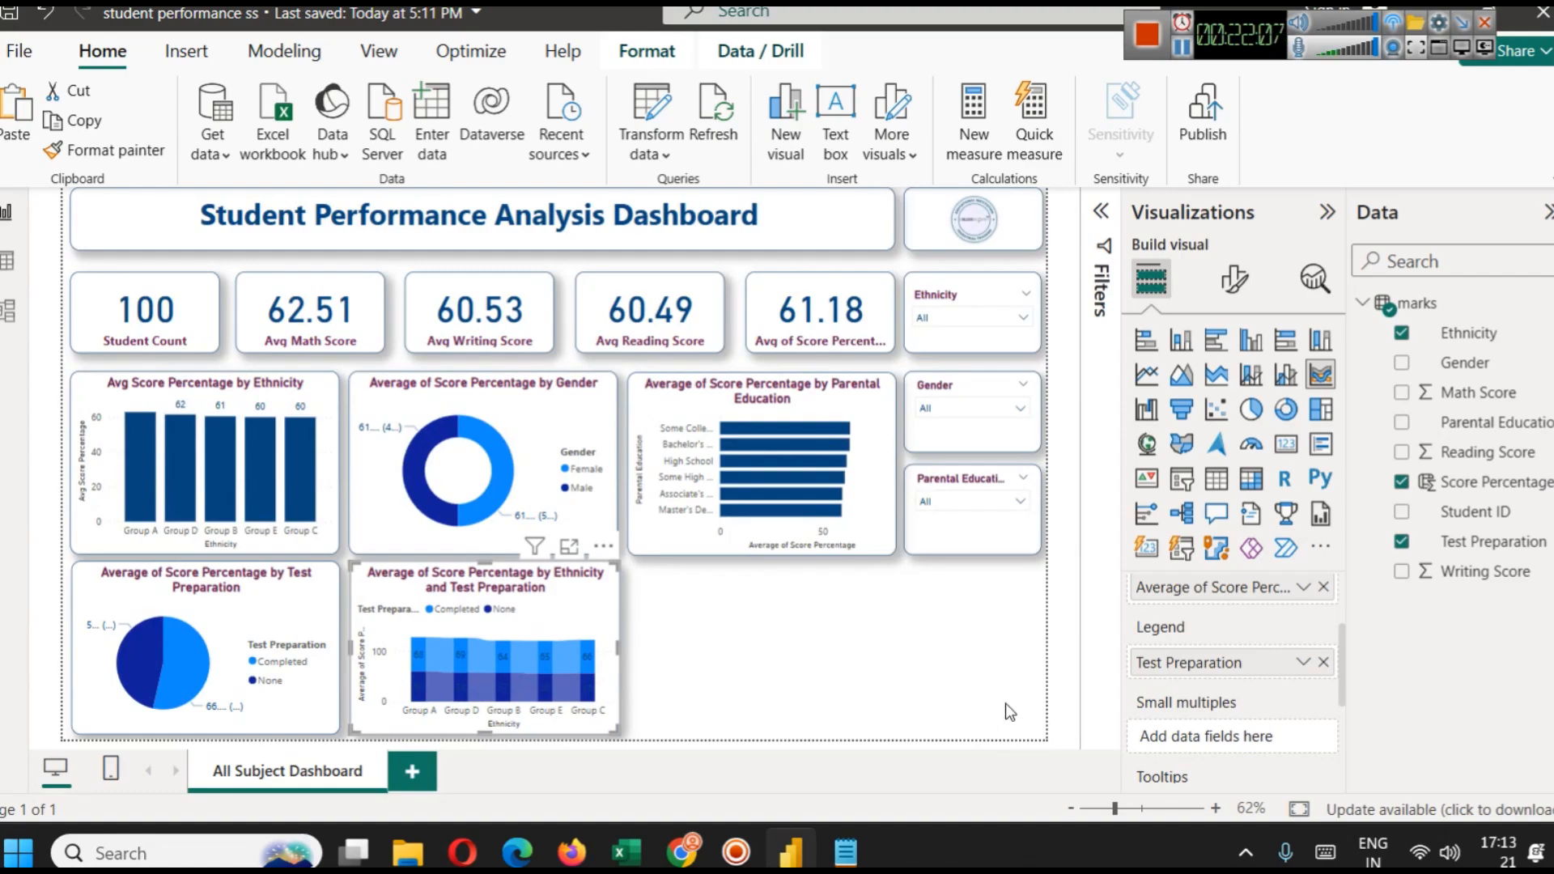
Replace Test Preparation with Parental Education as the ribbon chart's legend, keeping only Ethnicity on the X-axis.
left_click(1325, 663)
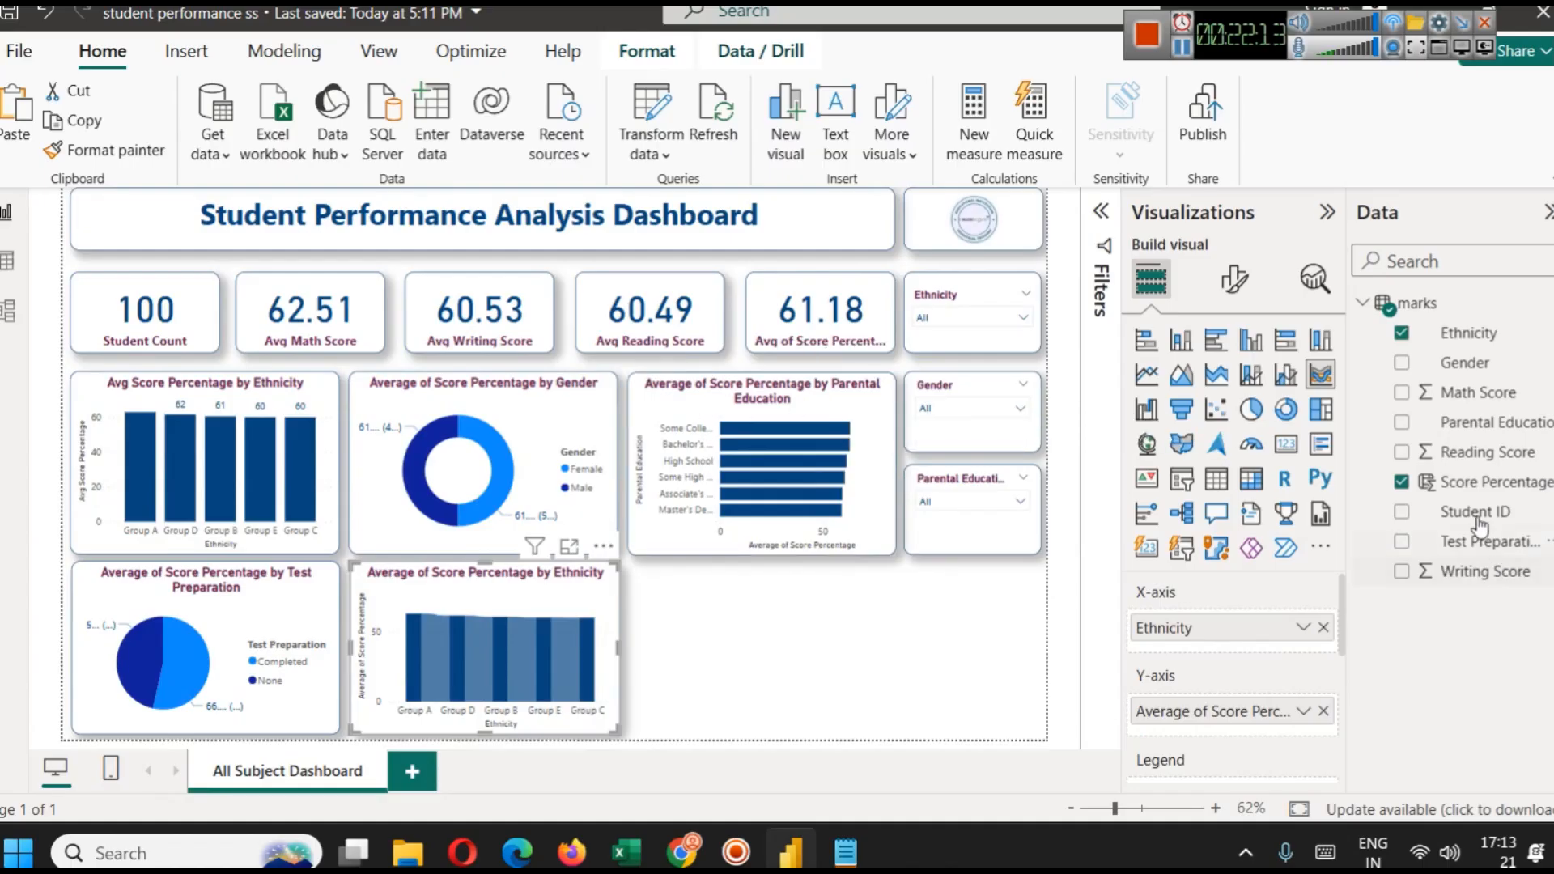
left_click_drag(1473, 423, 1261, 672)
left_click(1324, 658)
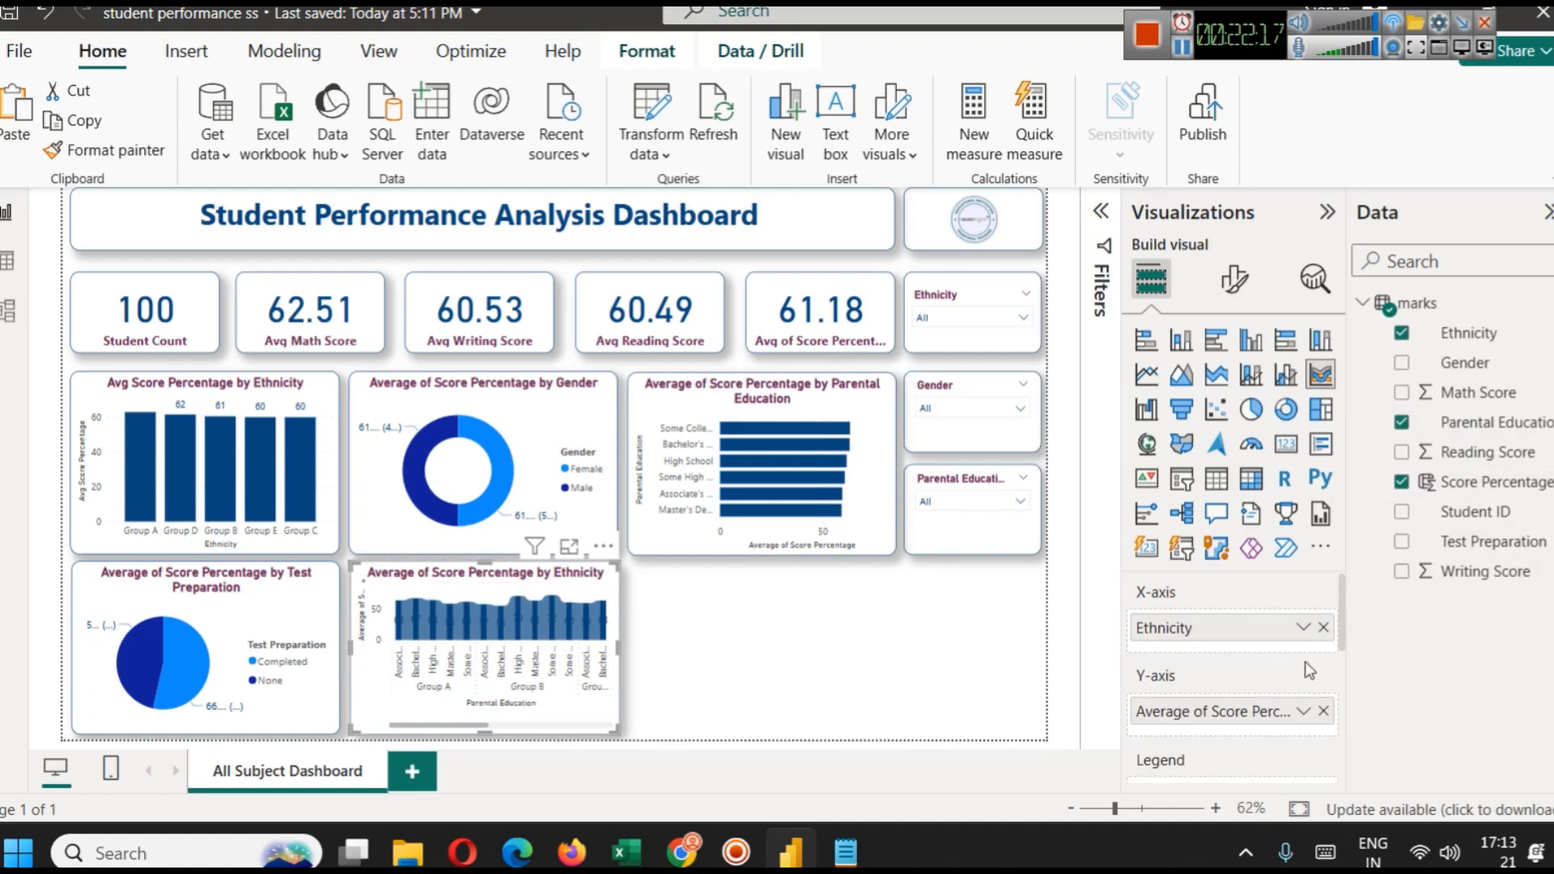
scroll(1279, 670, "down", 2)
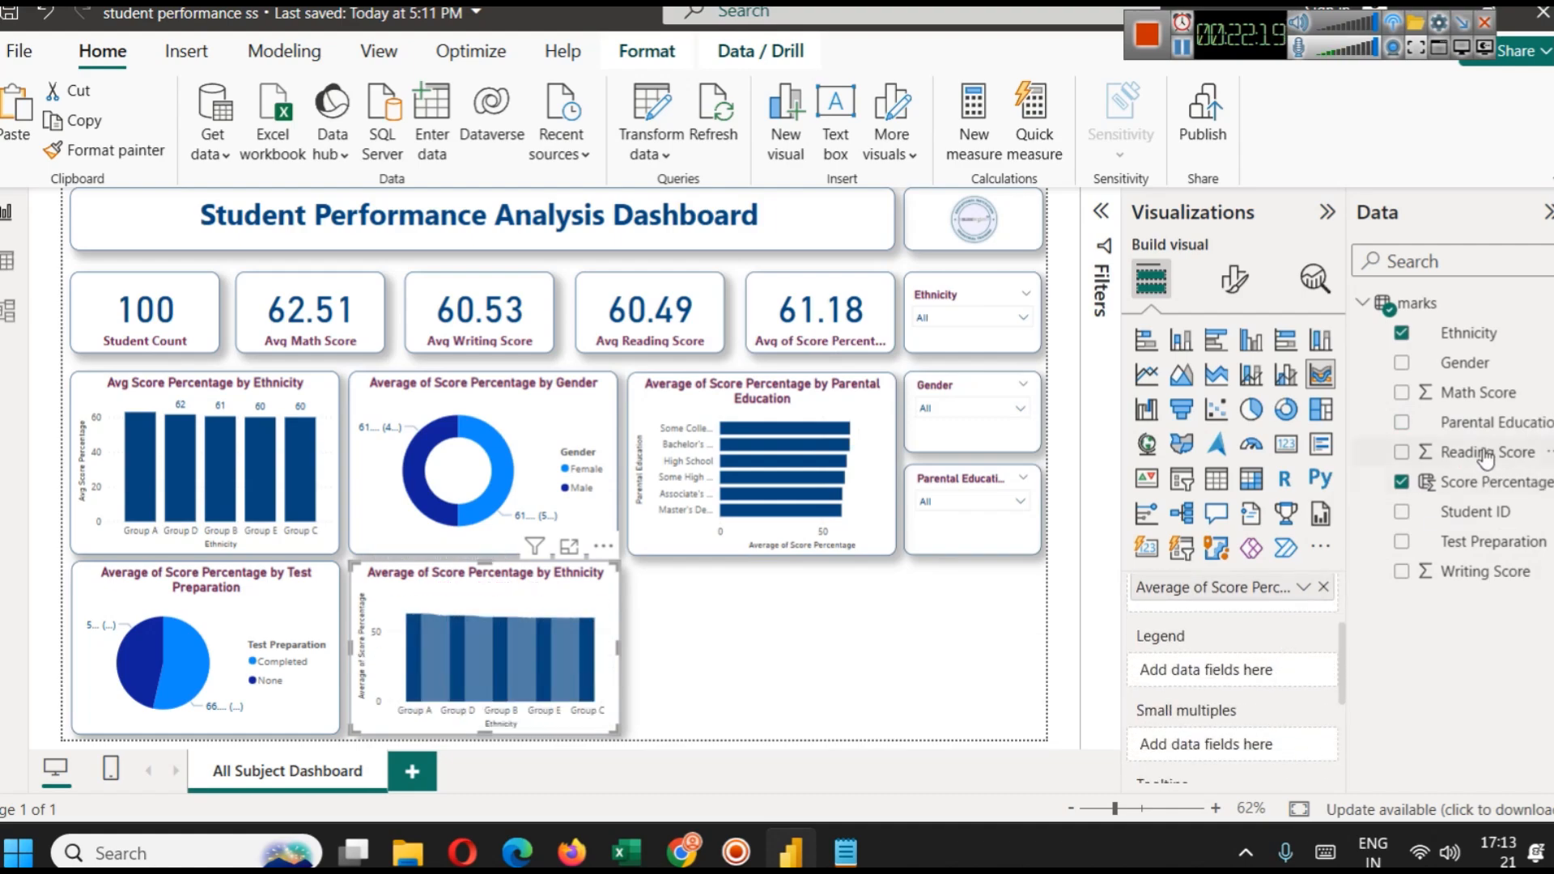
left_click_drag(1482, 422, 1178, 667)
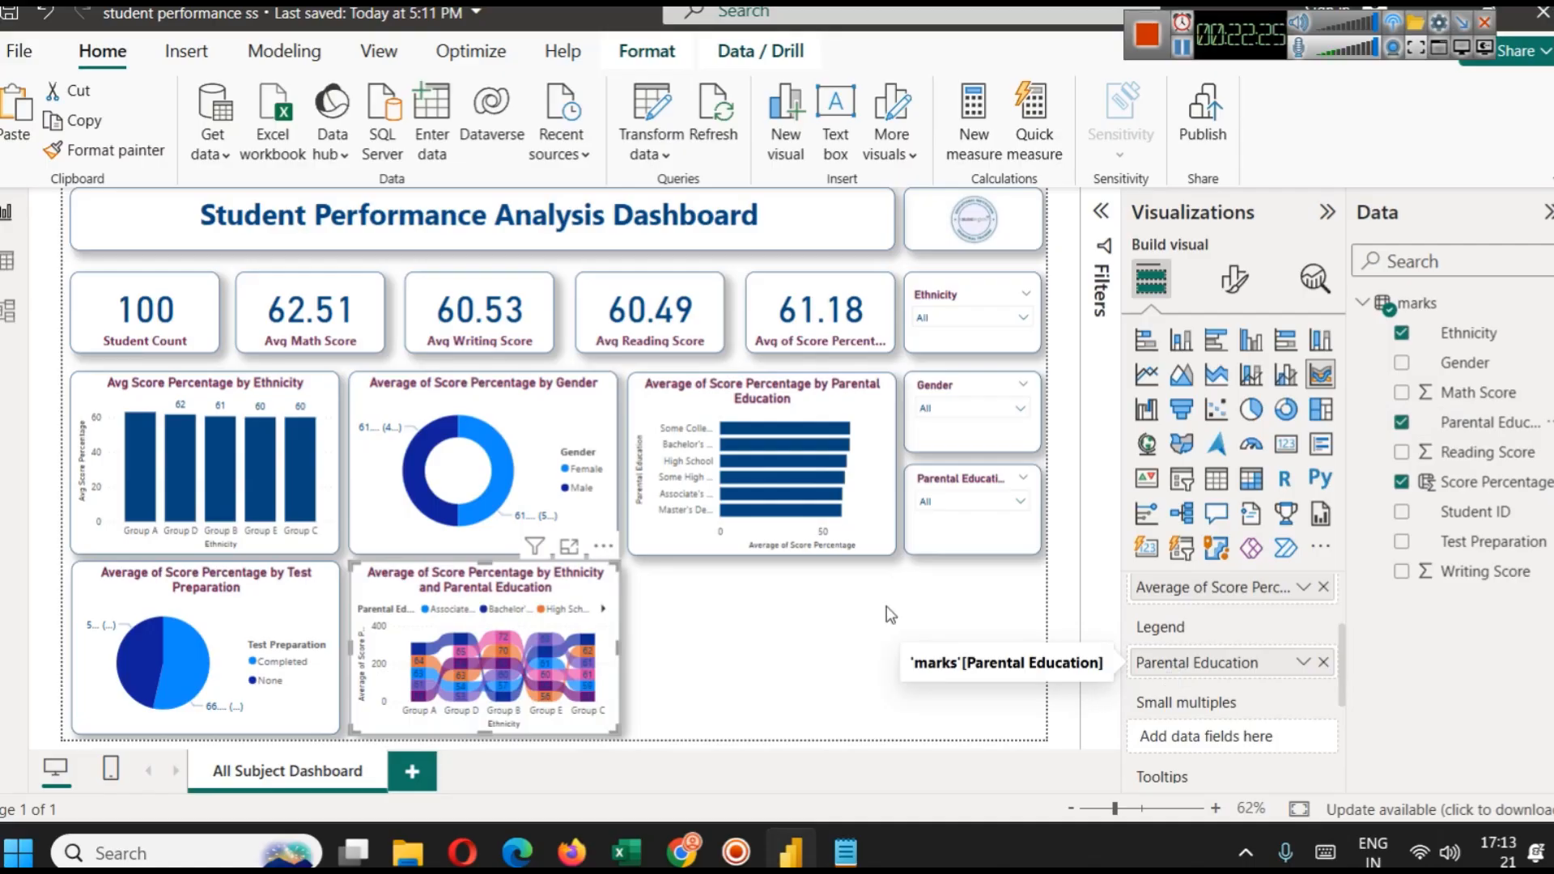
Examine the ribbon chart in focus mode, comparing Bachelor's Degree score averages and ranks across the ethnicity groups.
left_click(570, 548)
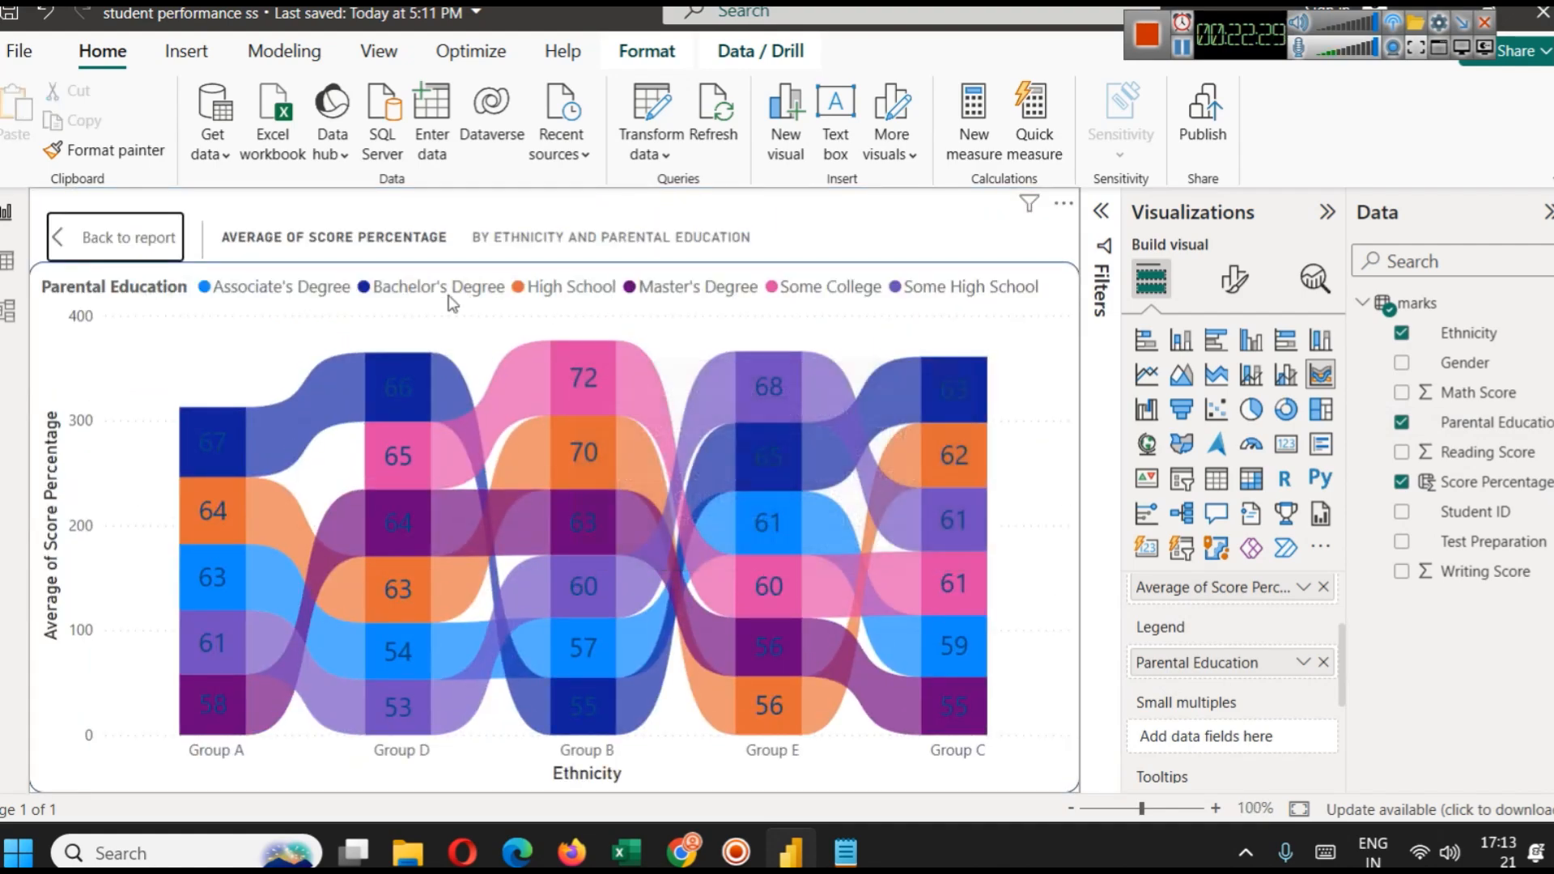
mouse_move(258, 427)
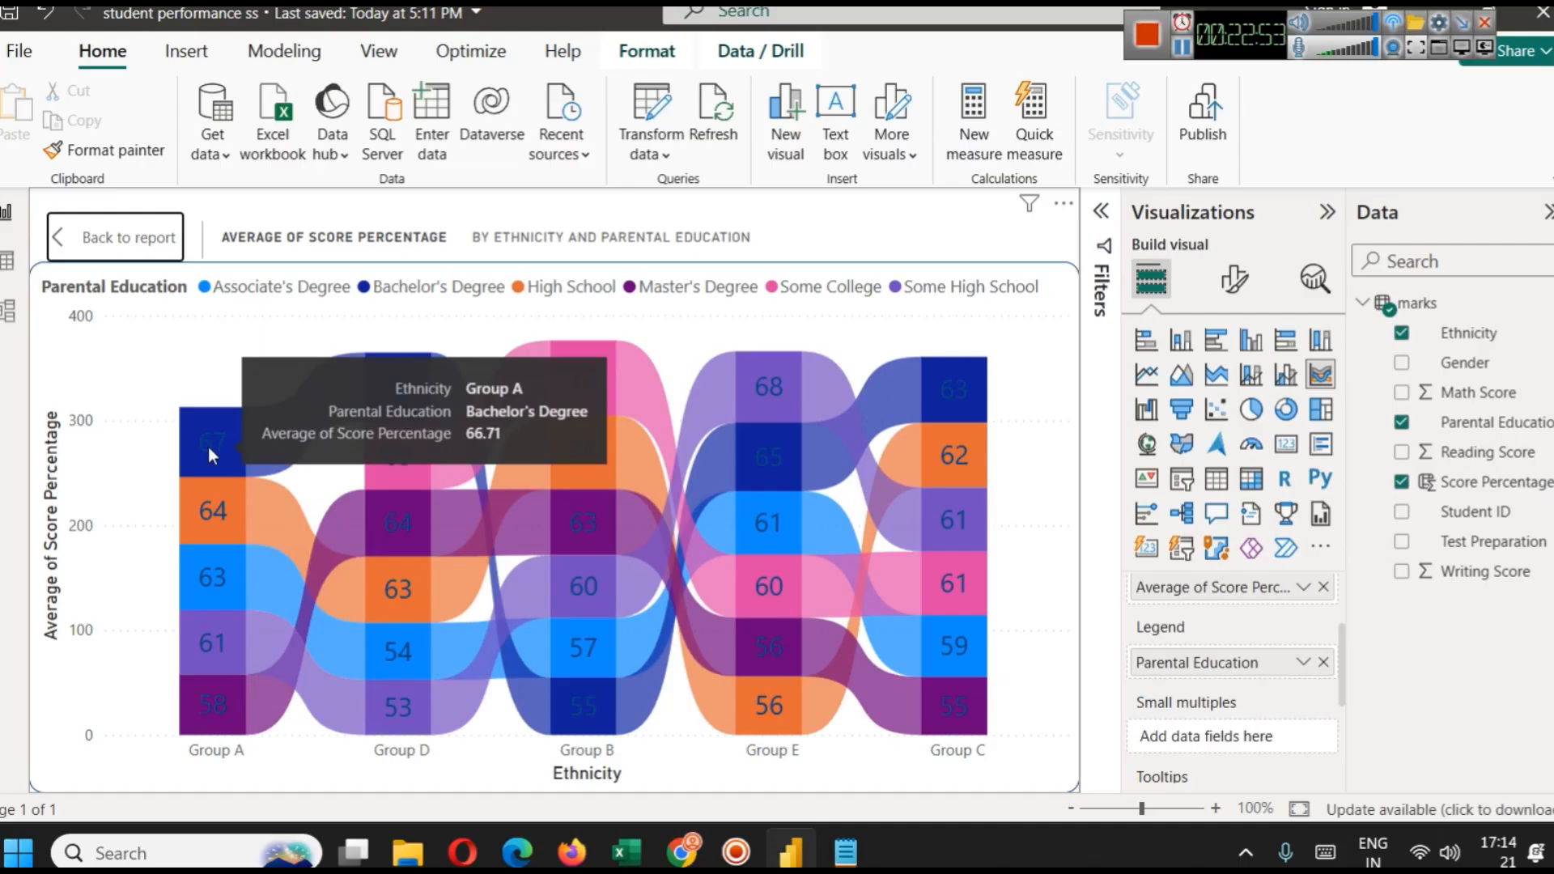
mouse_move(404, 391)
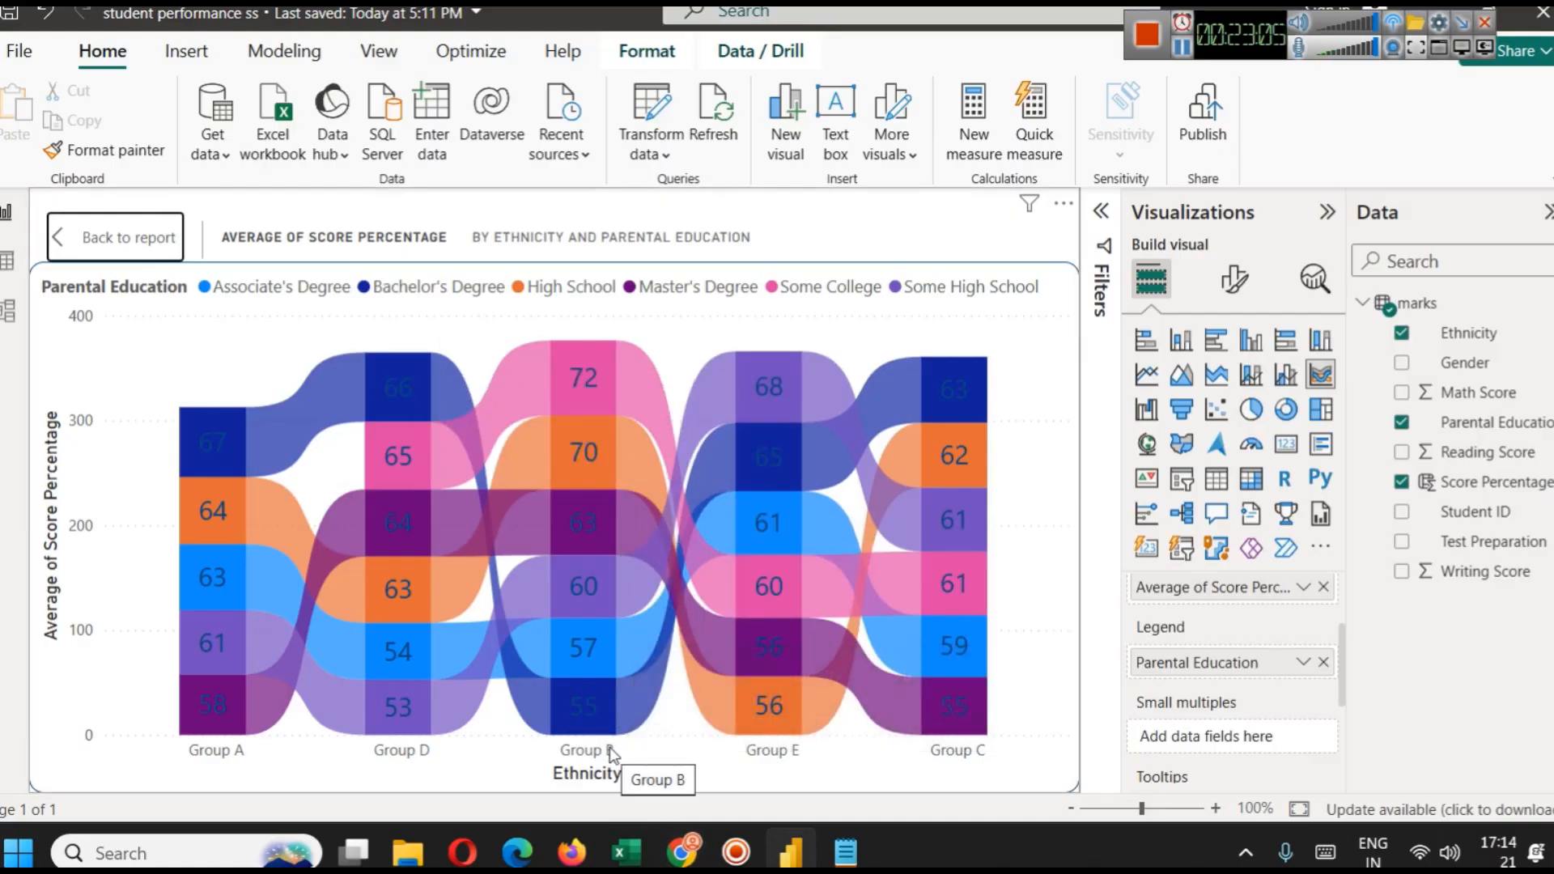
mouse_move(599, 718)
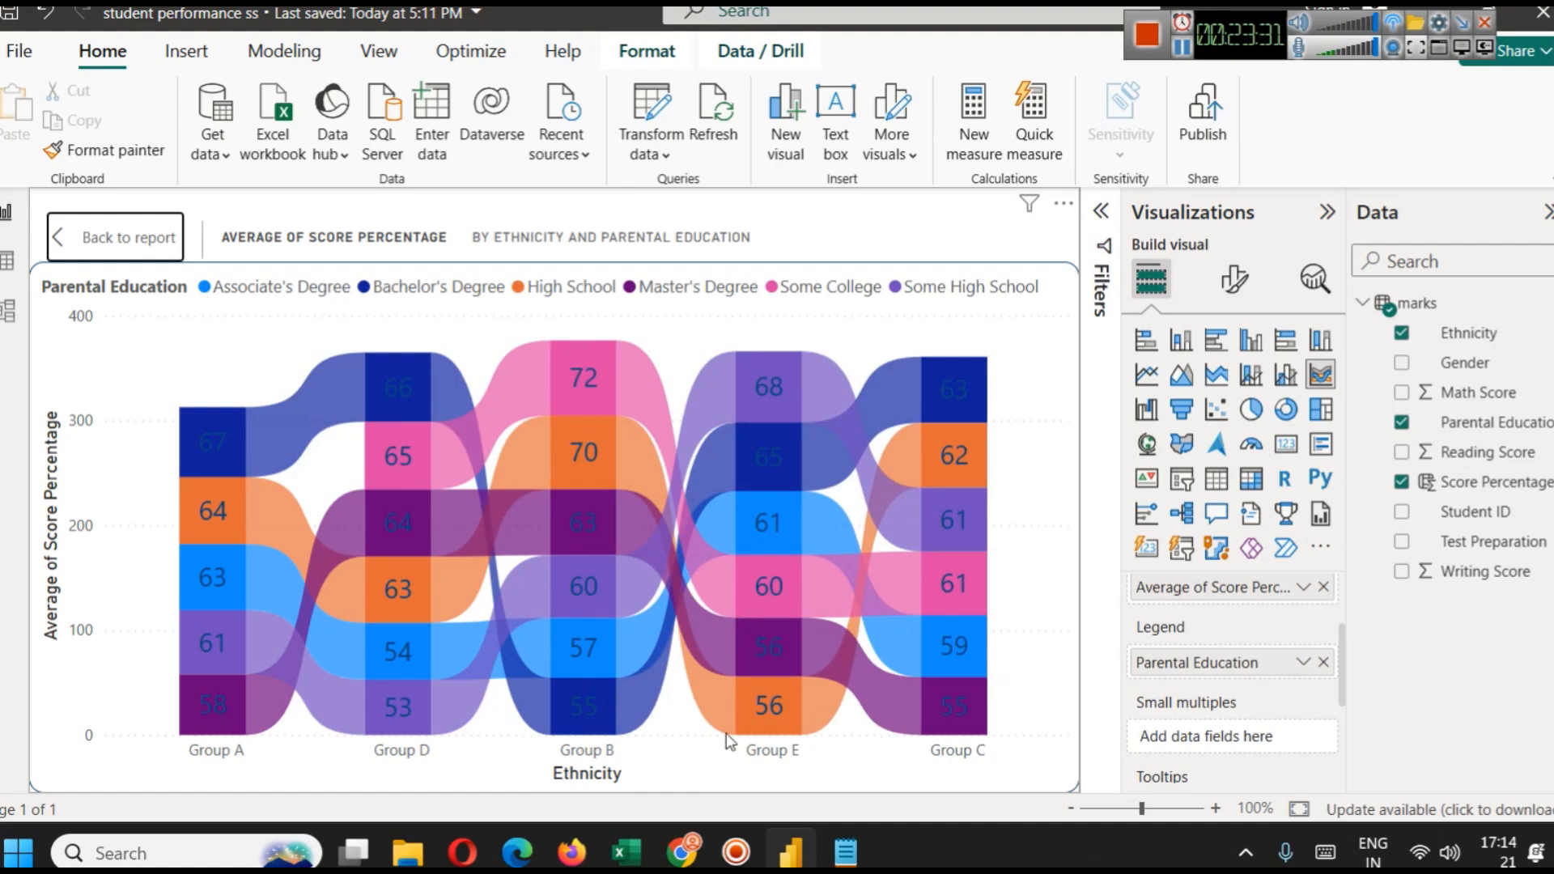
mouse_move(634, 699)
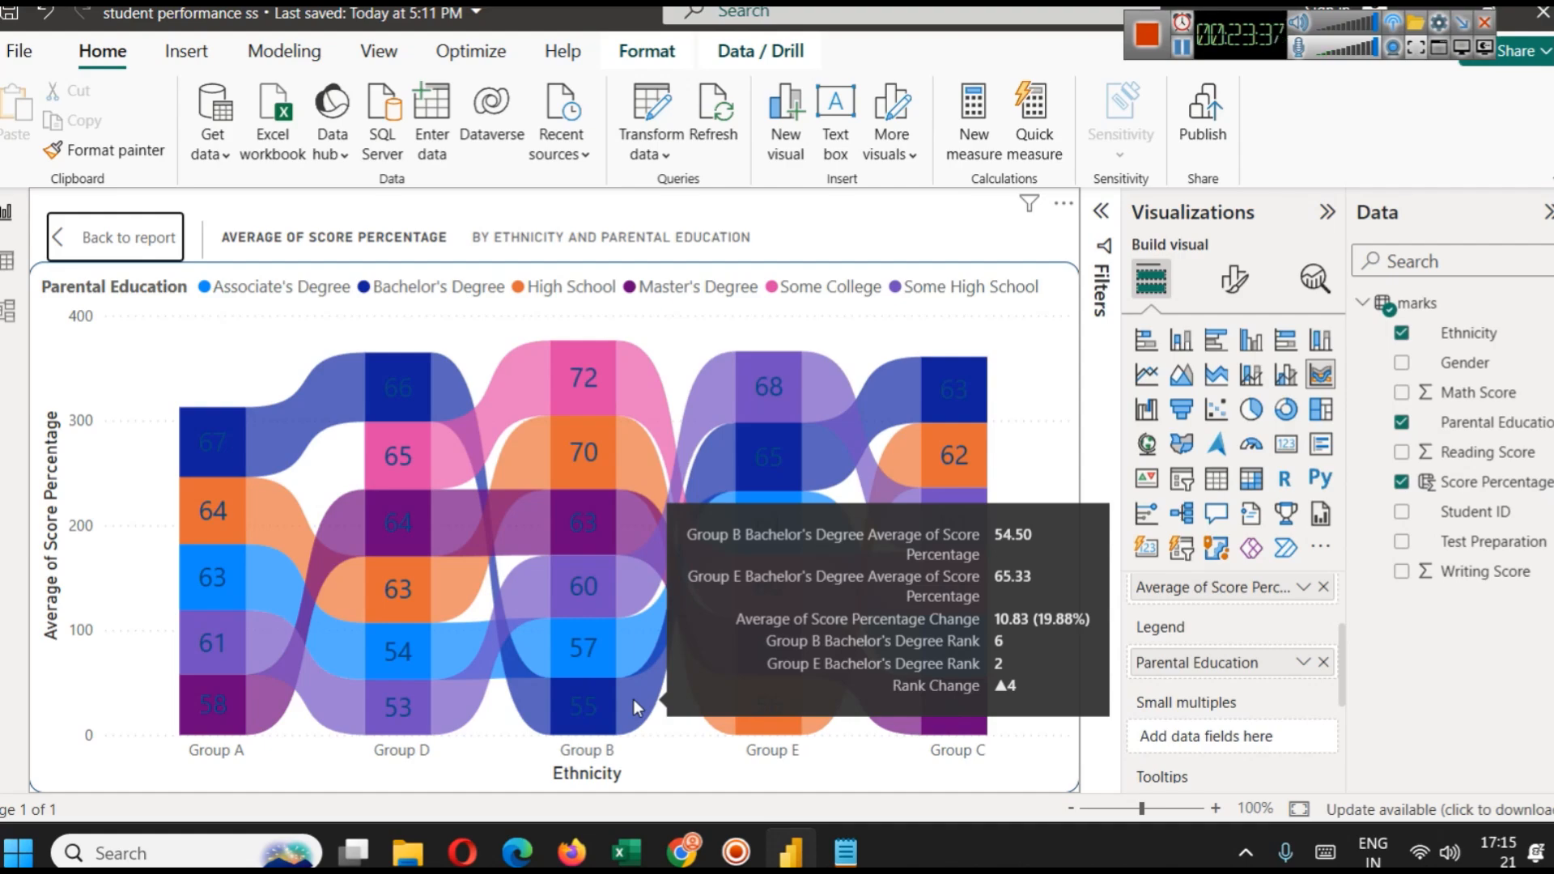
mouse_move(944, 415)
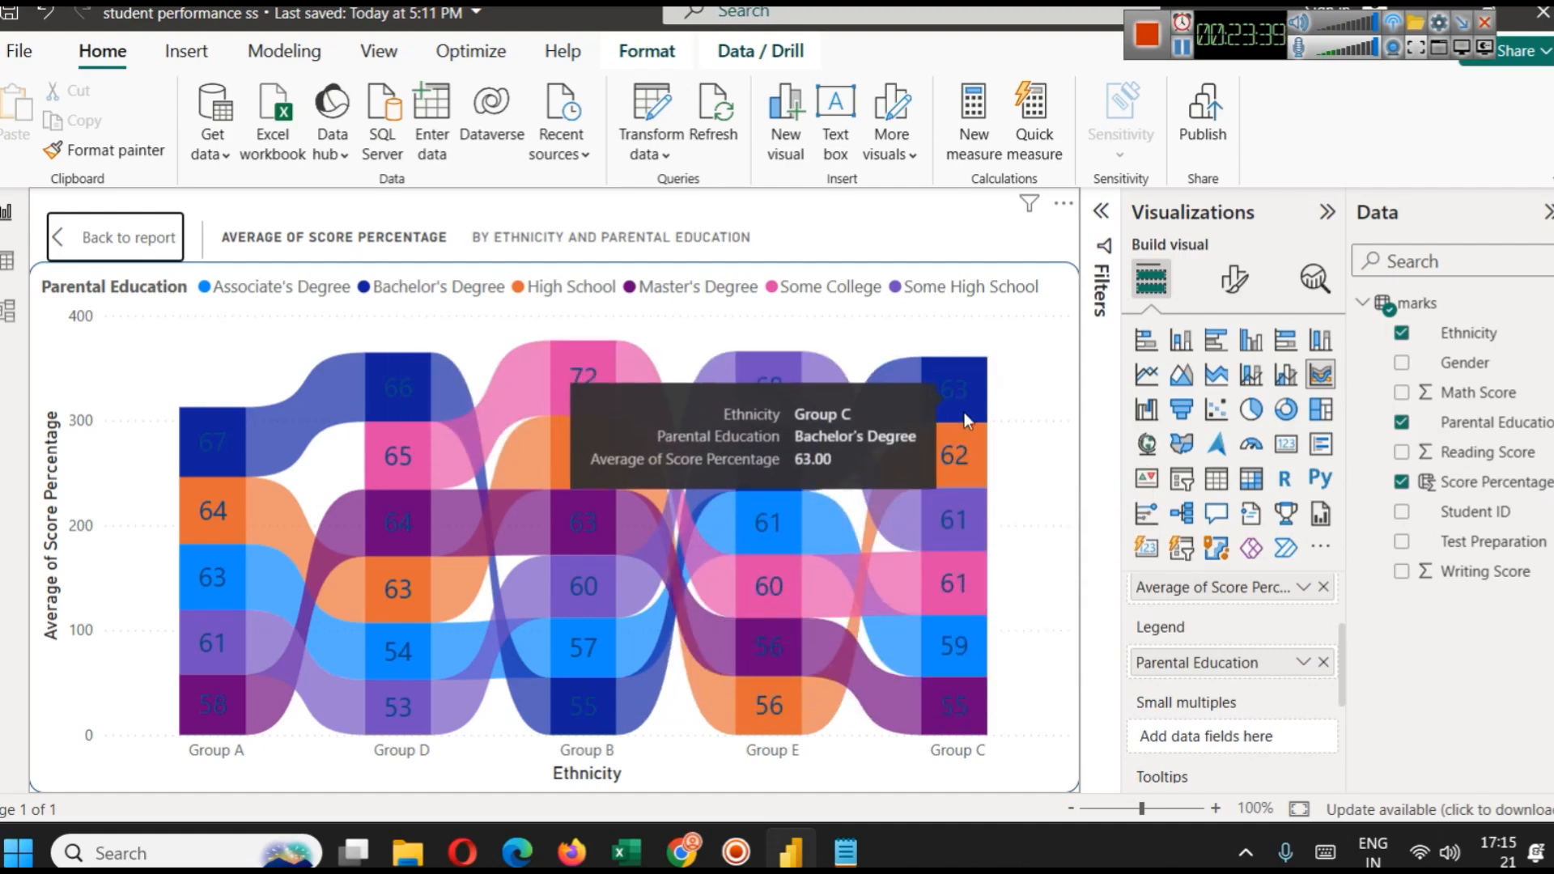
mouse_move(227, 729)
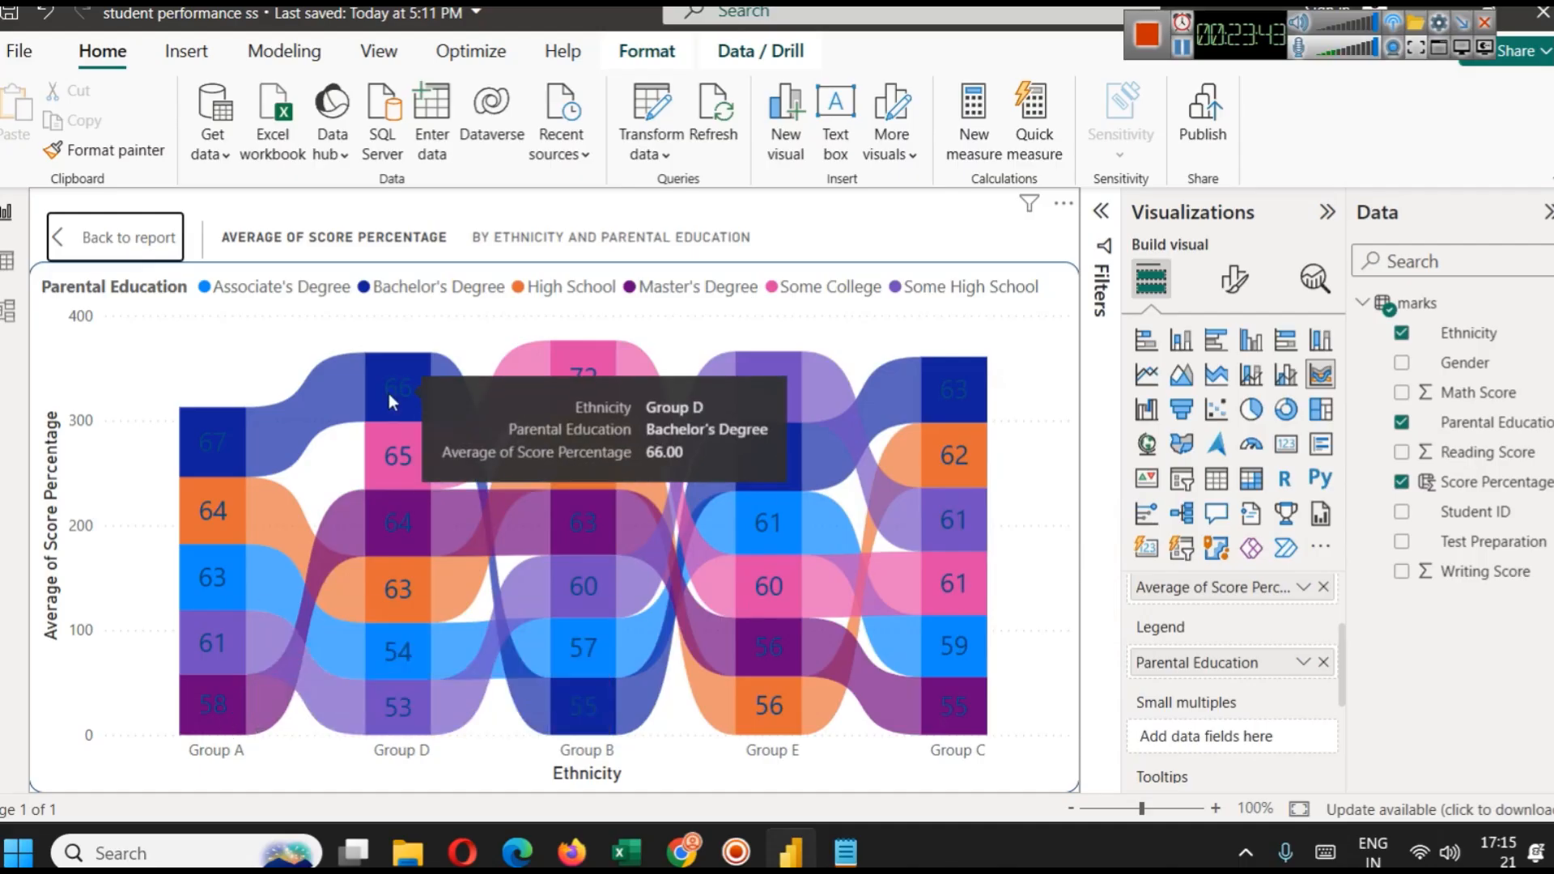
mouse_move(421, 551)
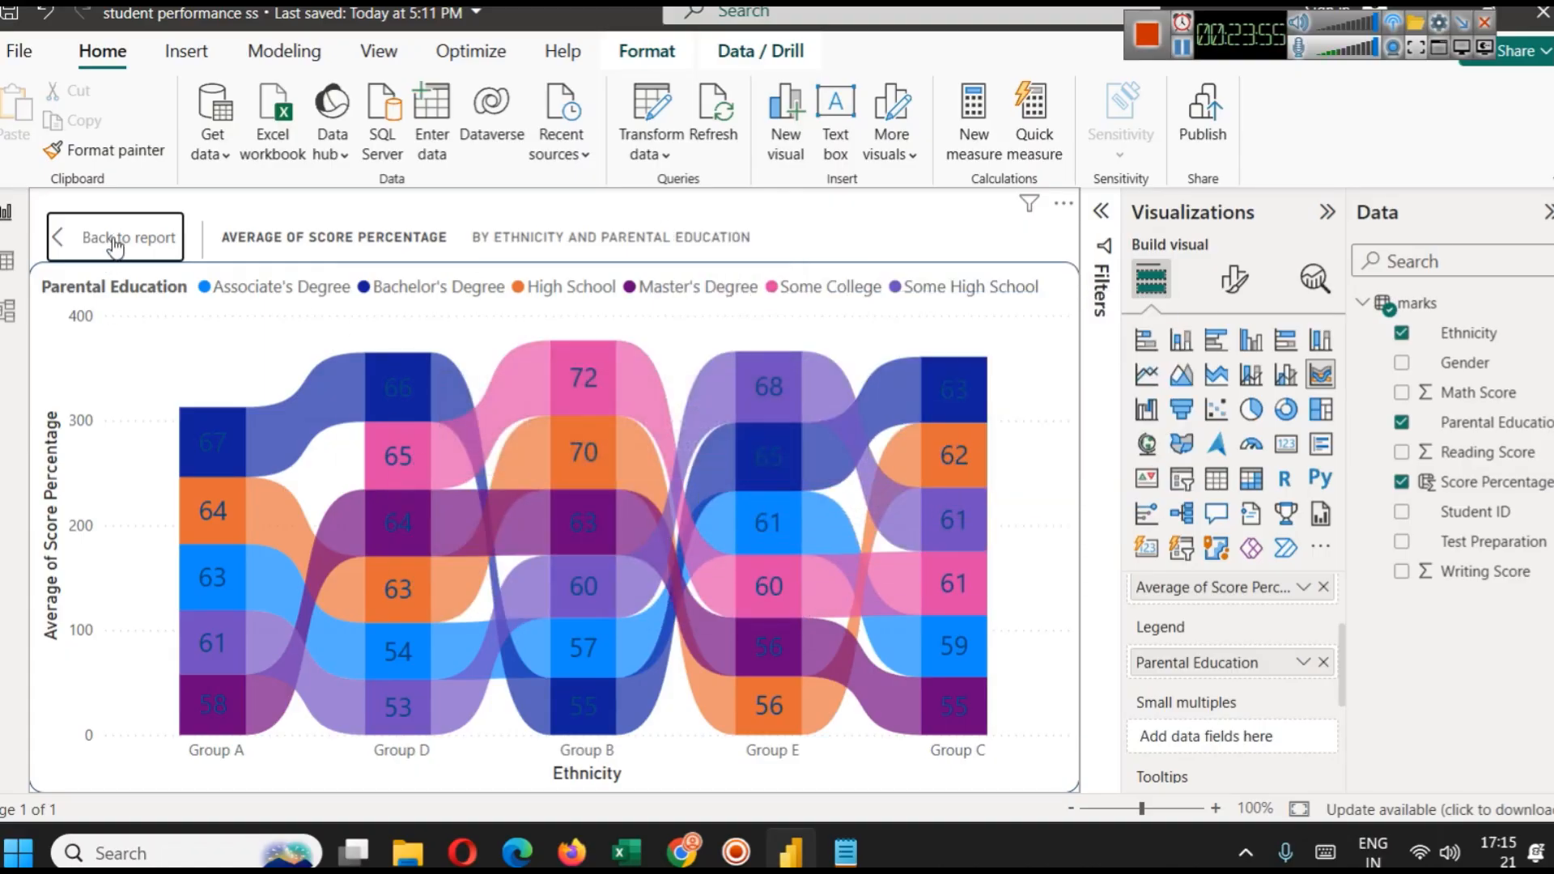
left_click(114, 236)
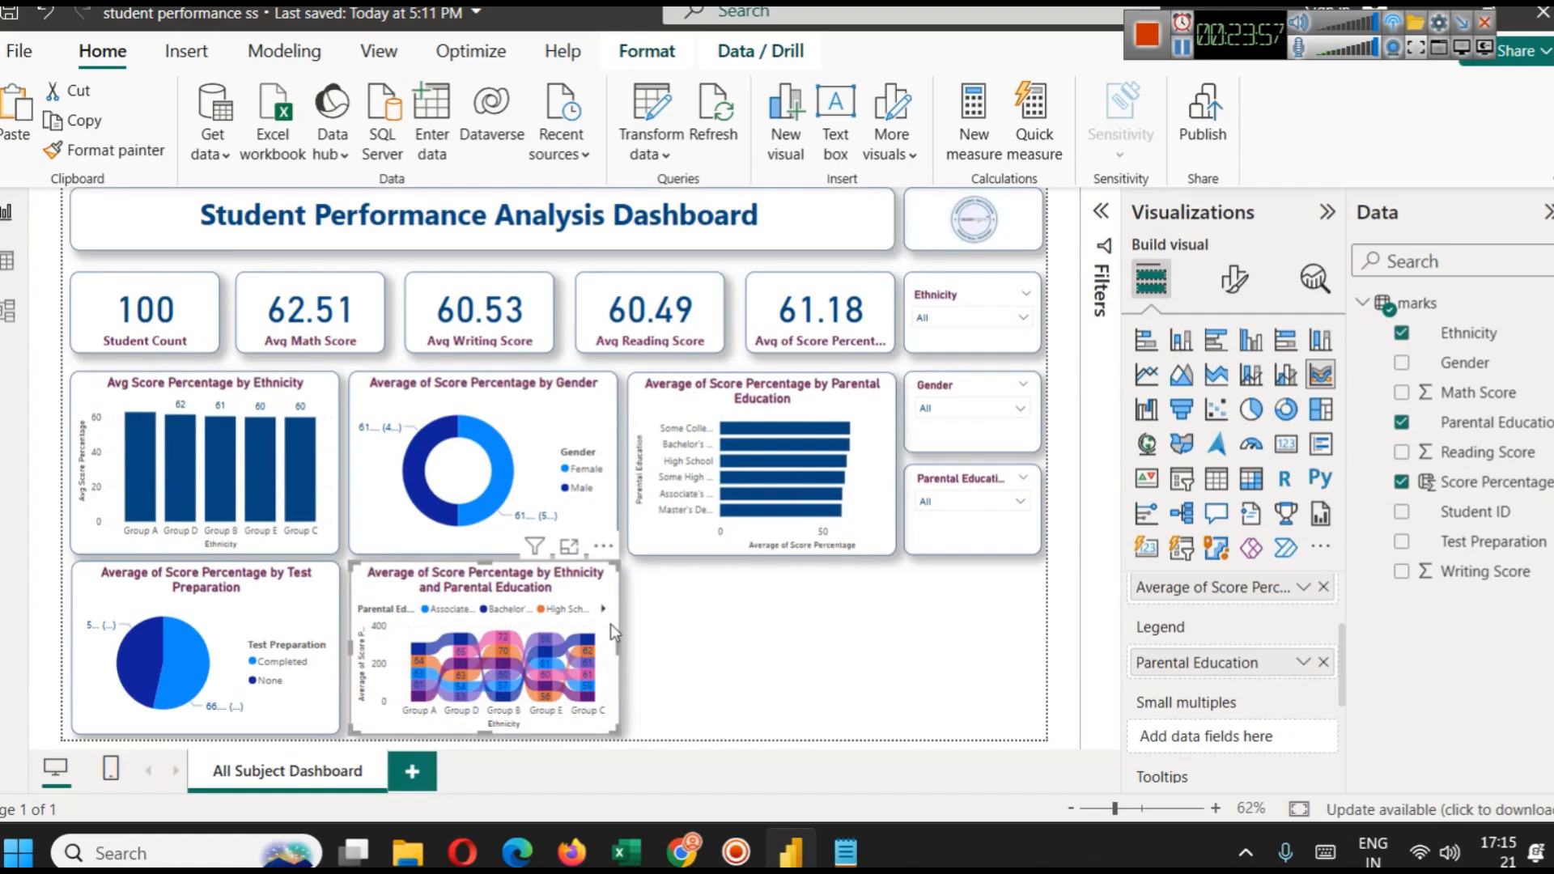
Rename the ribbon chart's Y-axis field for this visual as Avg Score Percentage.
left_click(735, 648)
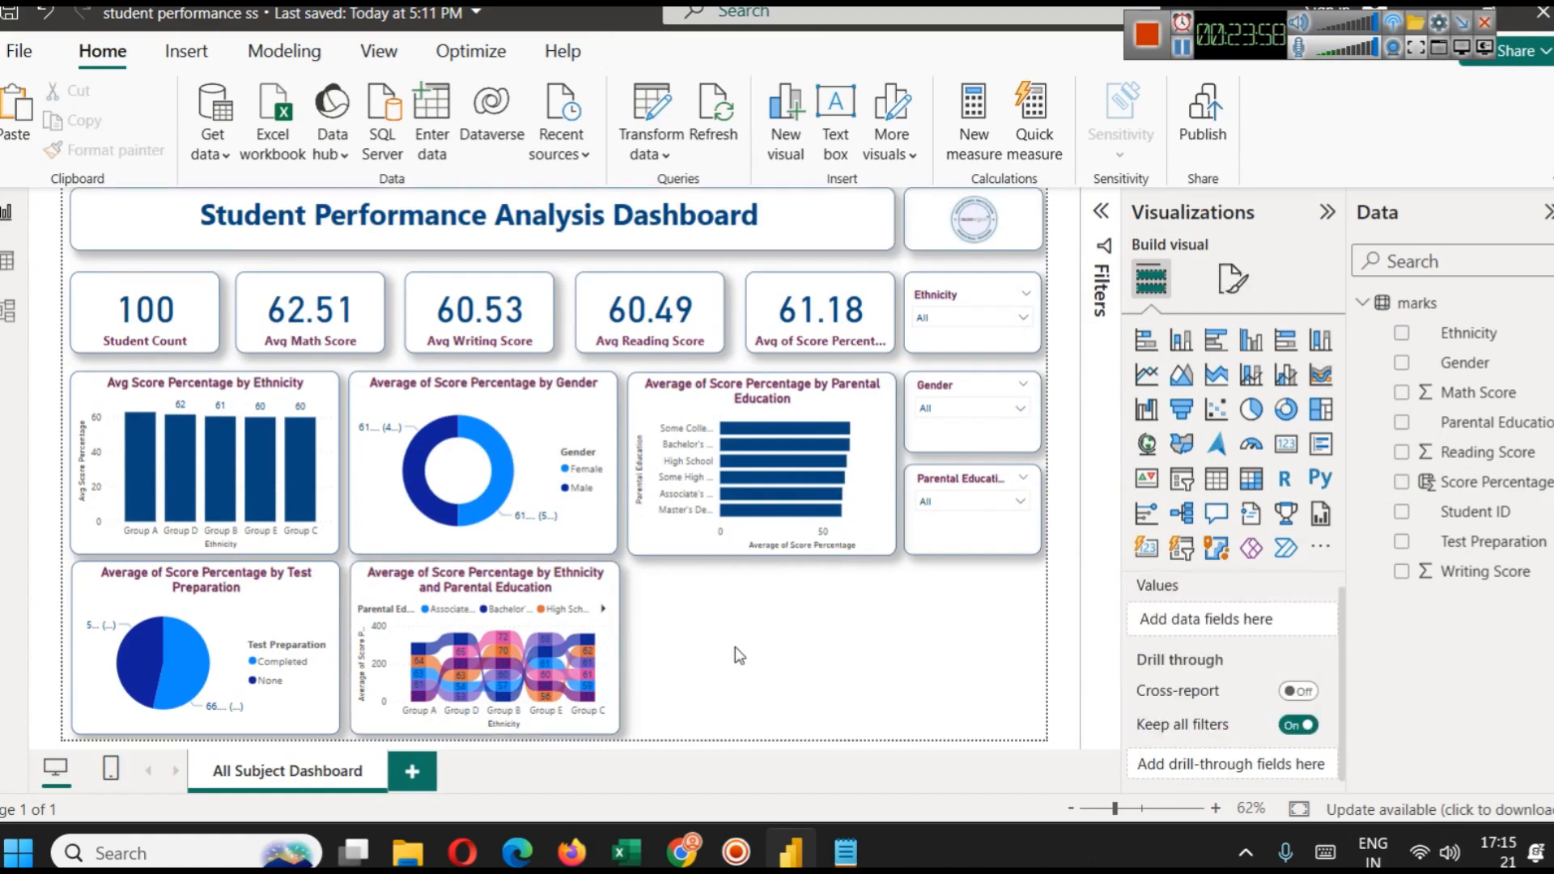
left_click(547, 590)
left_click(1304, 704)
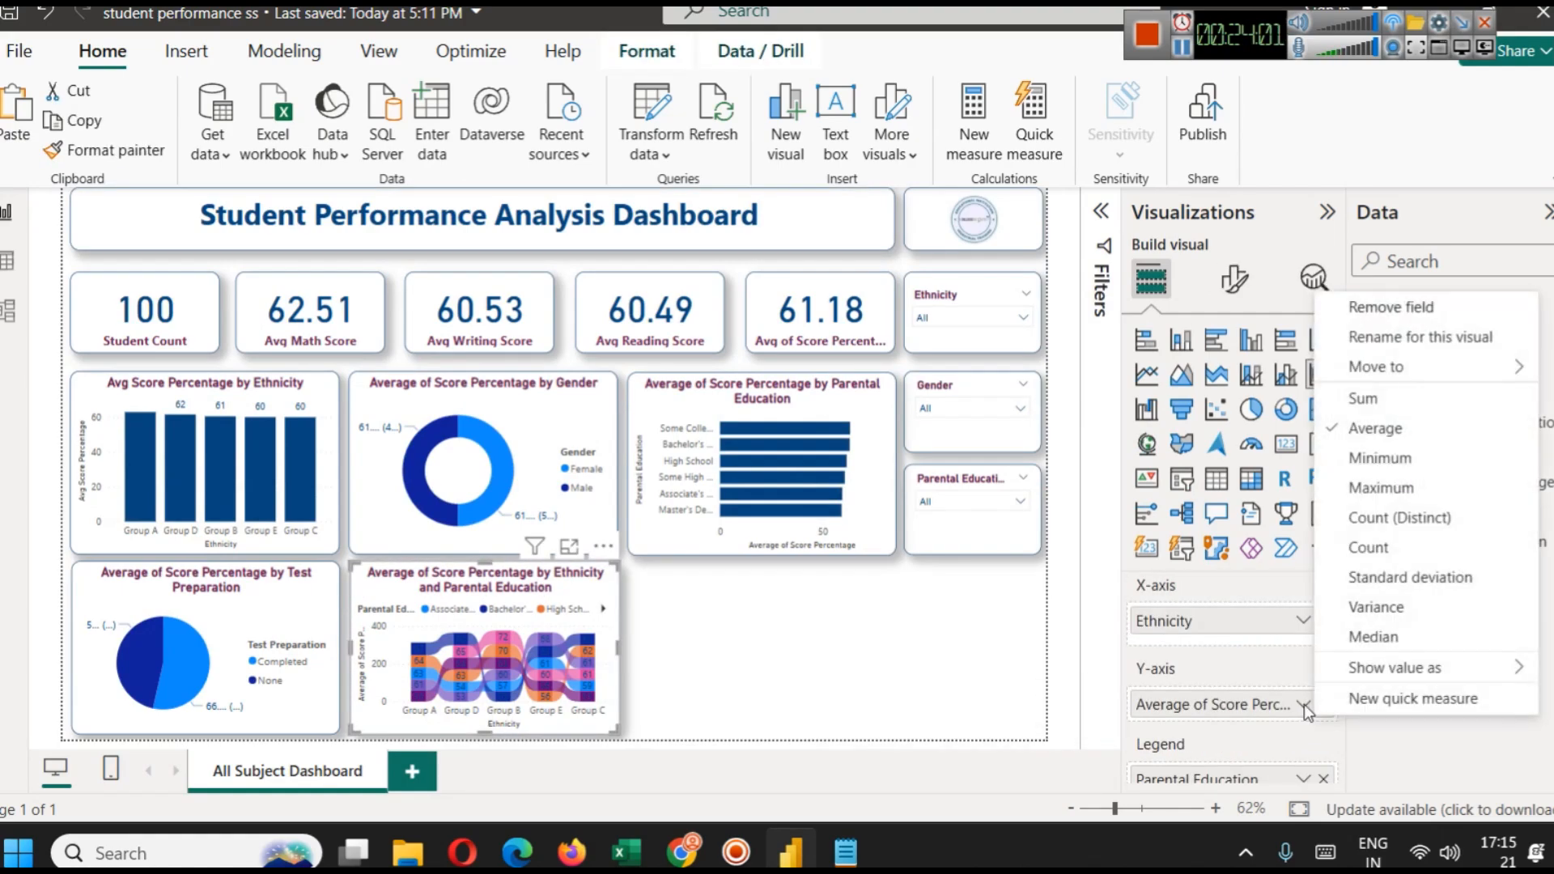
left_click(1380, 335)
key("Home")
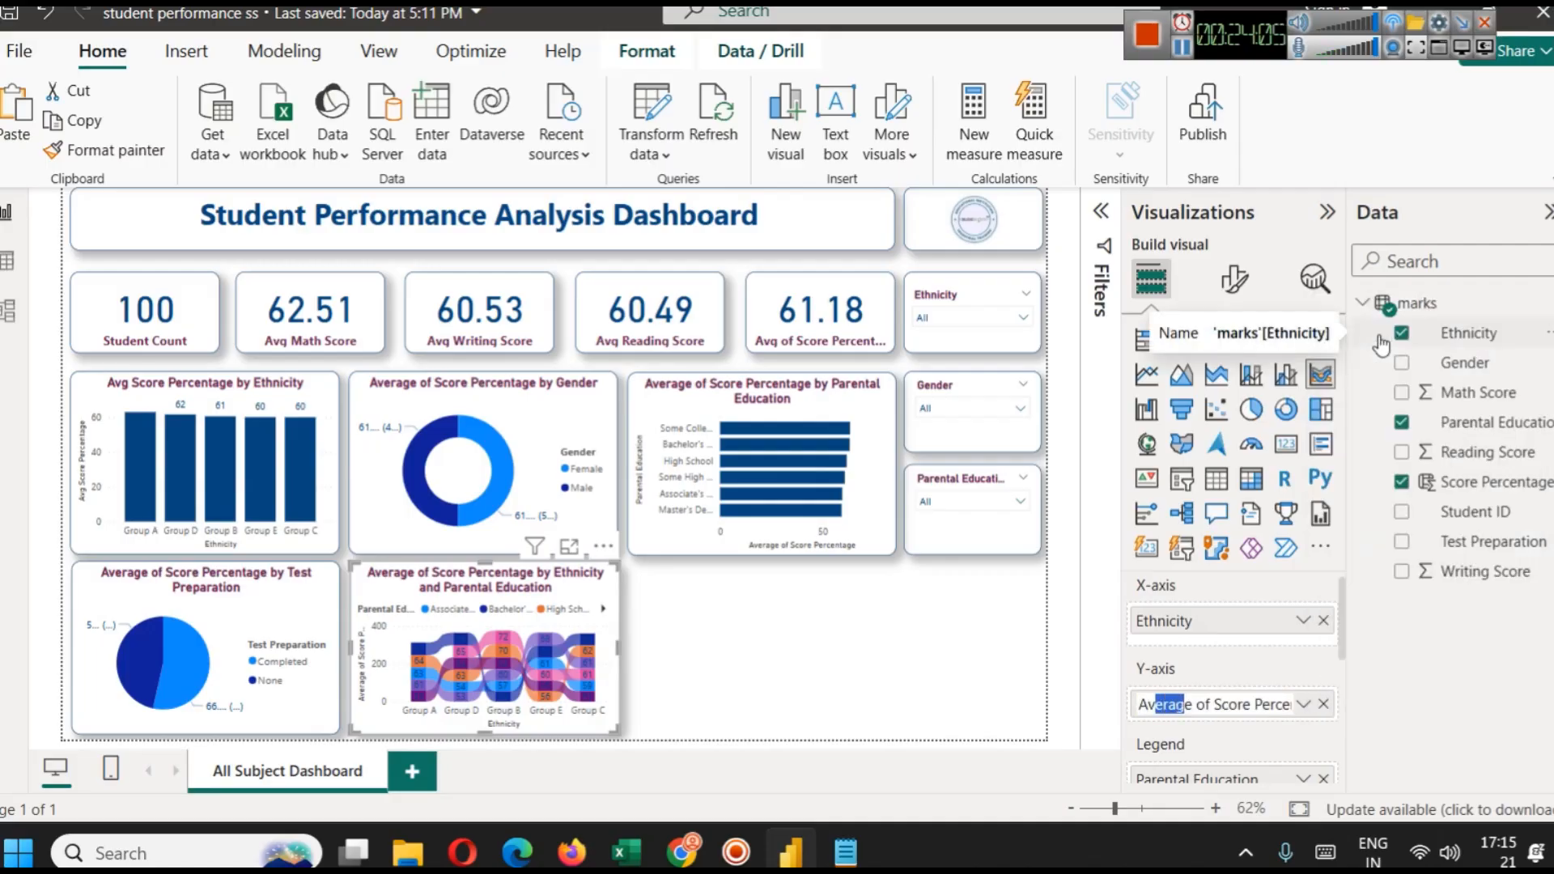
key("BackSpace")
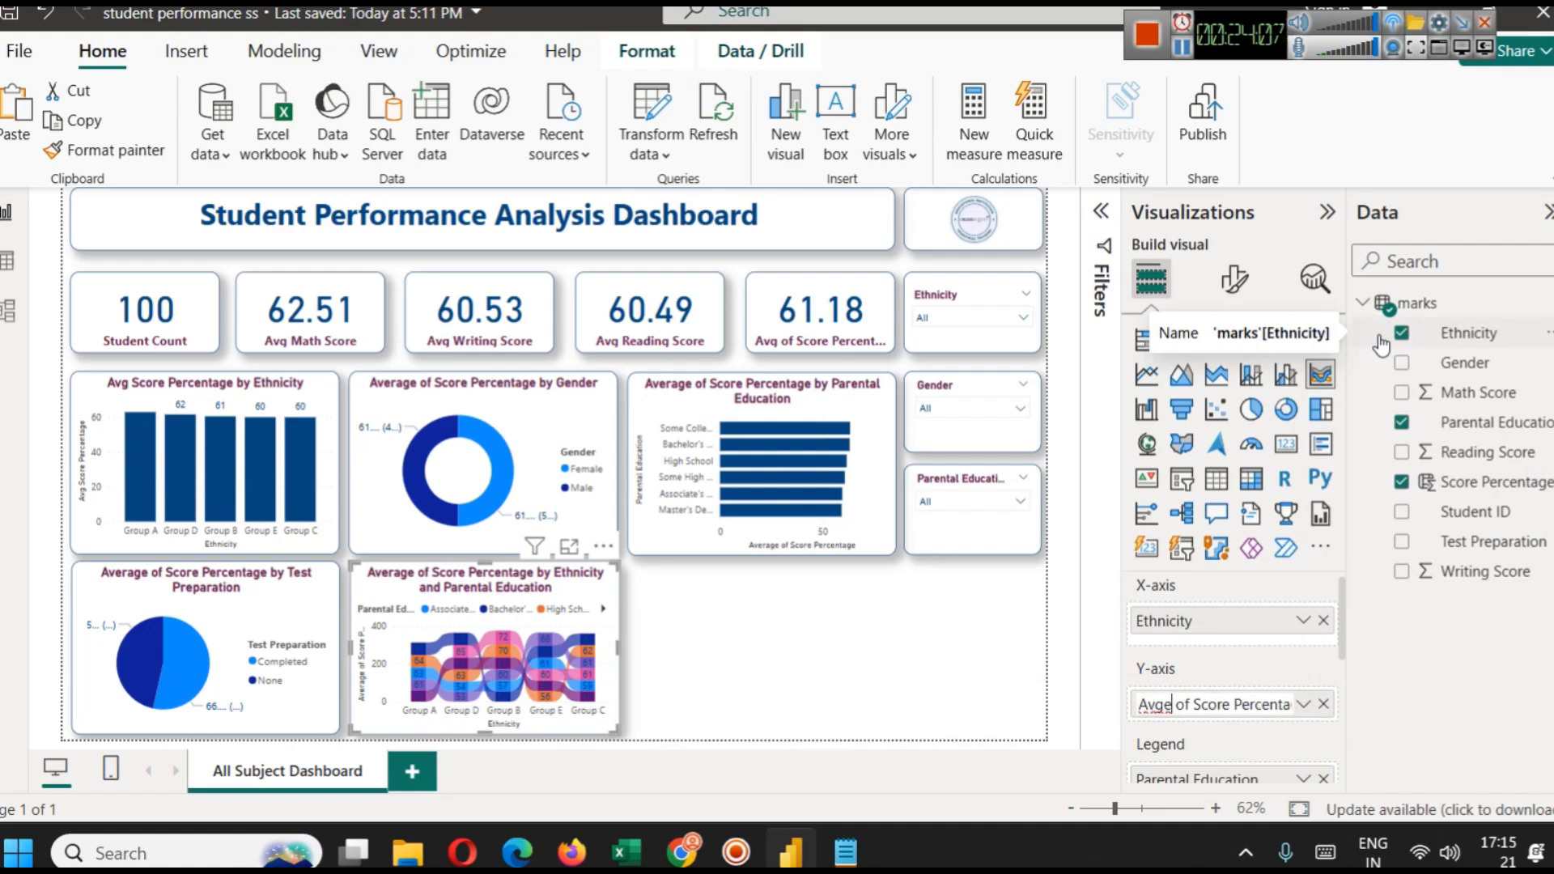
key("Delete")
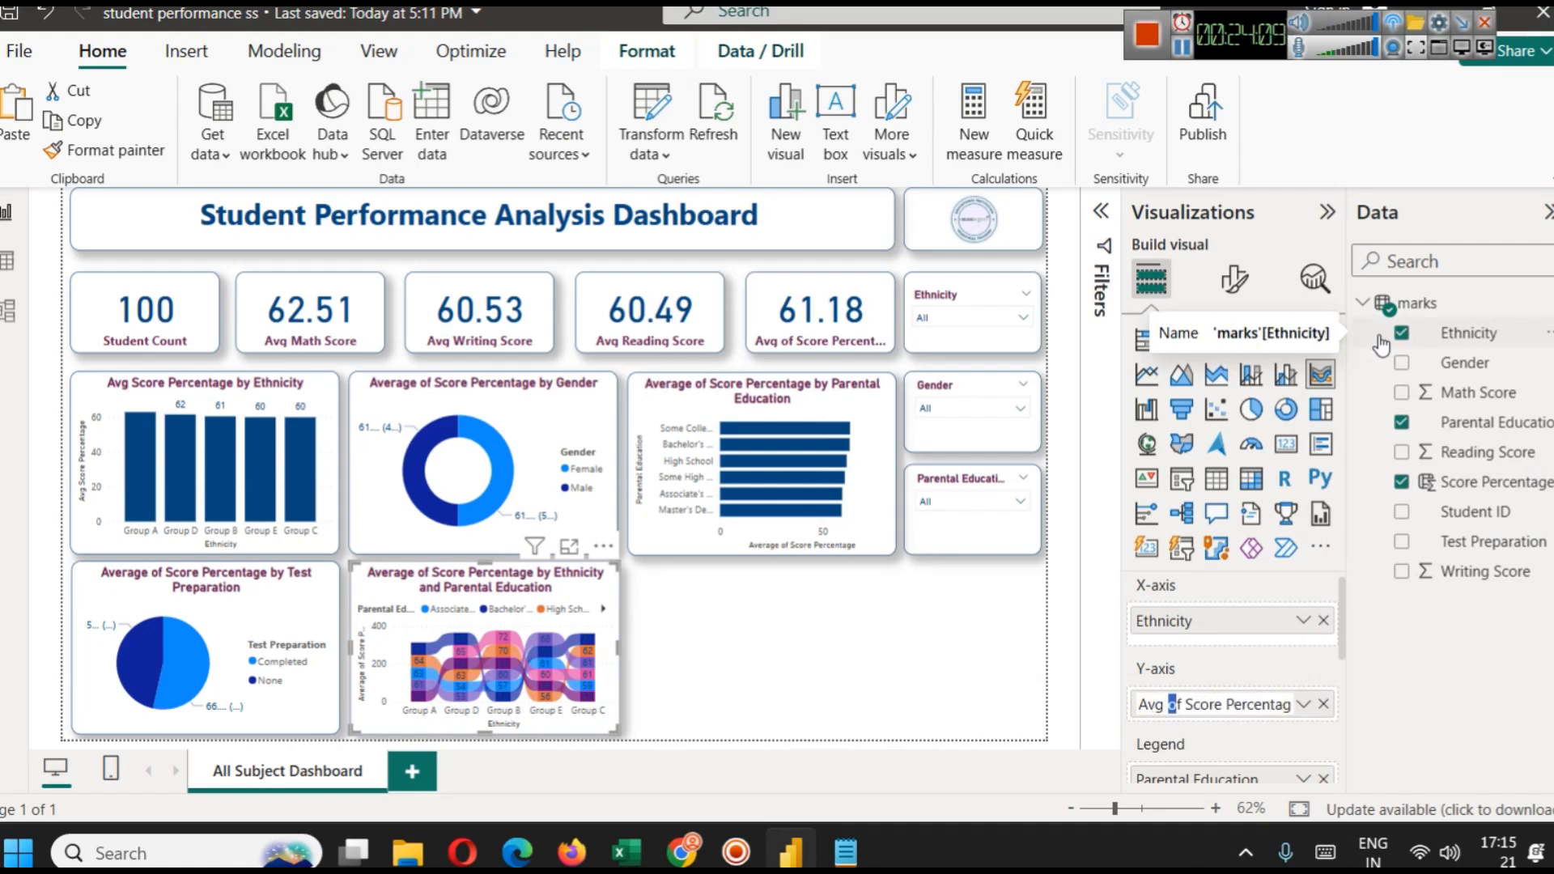
key("Delete")
key("Return")
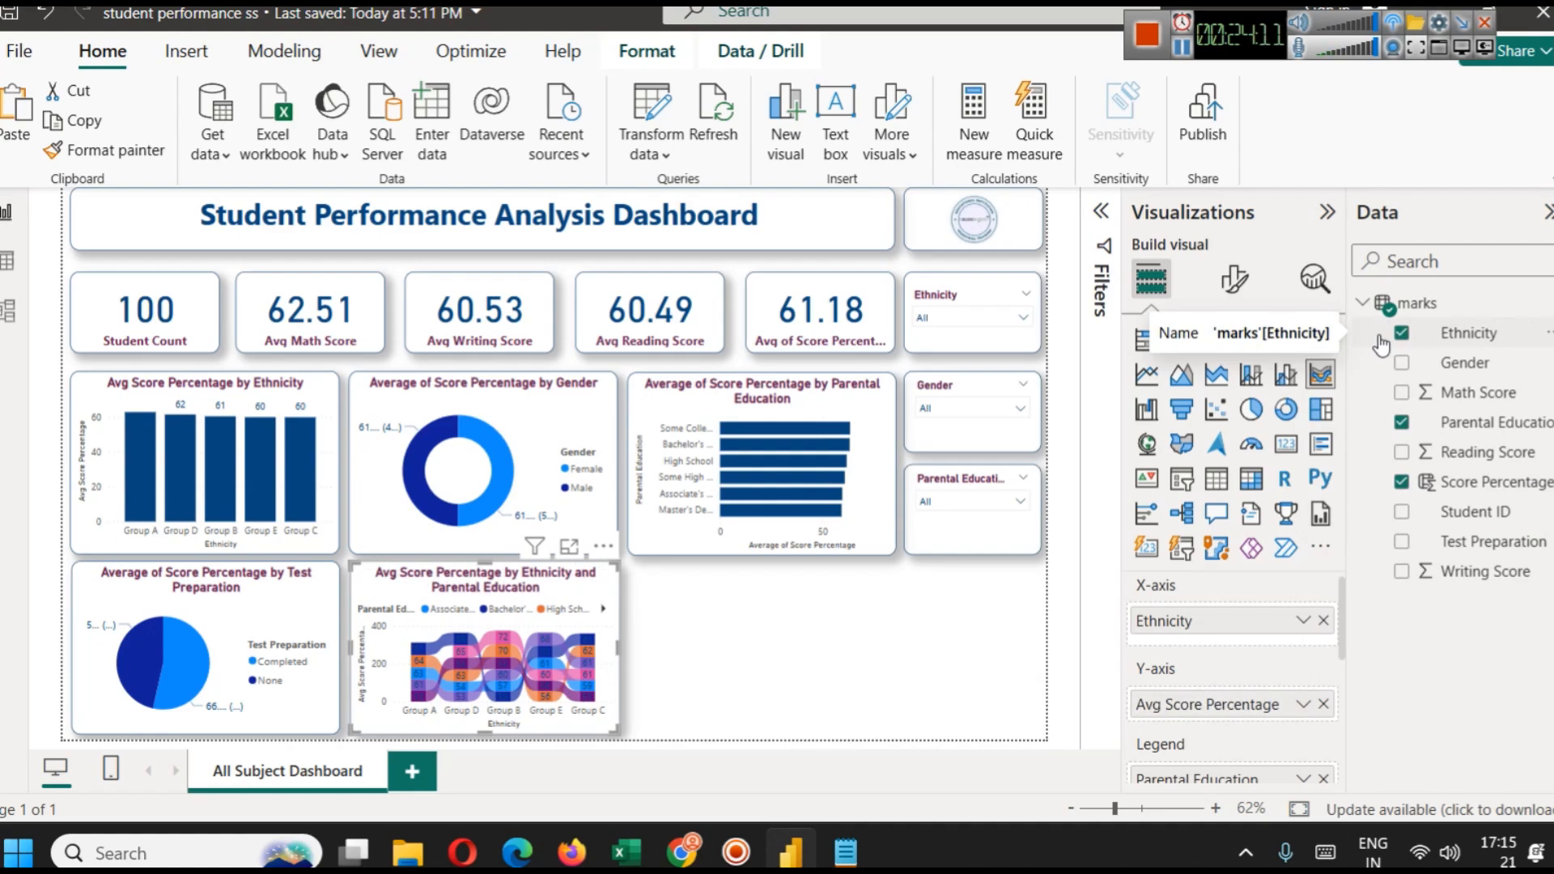
left_click(714, 657)
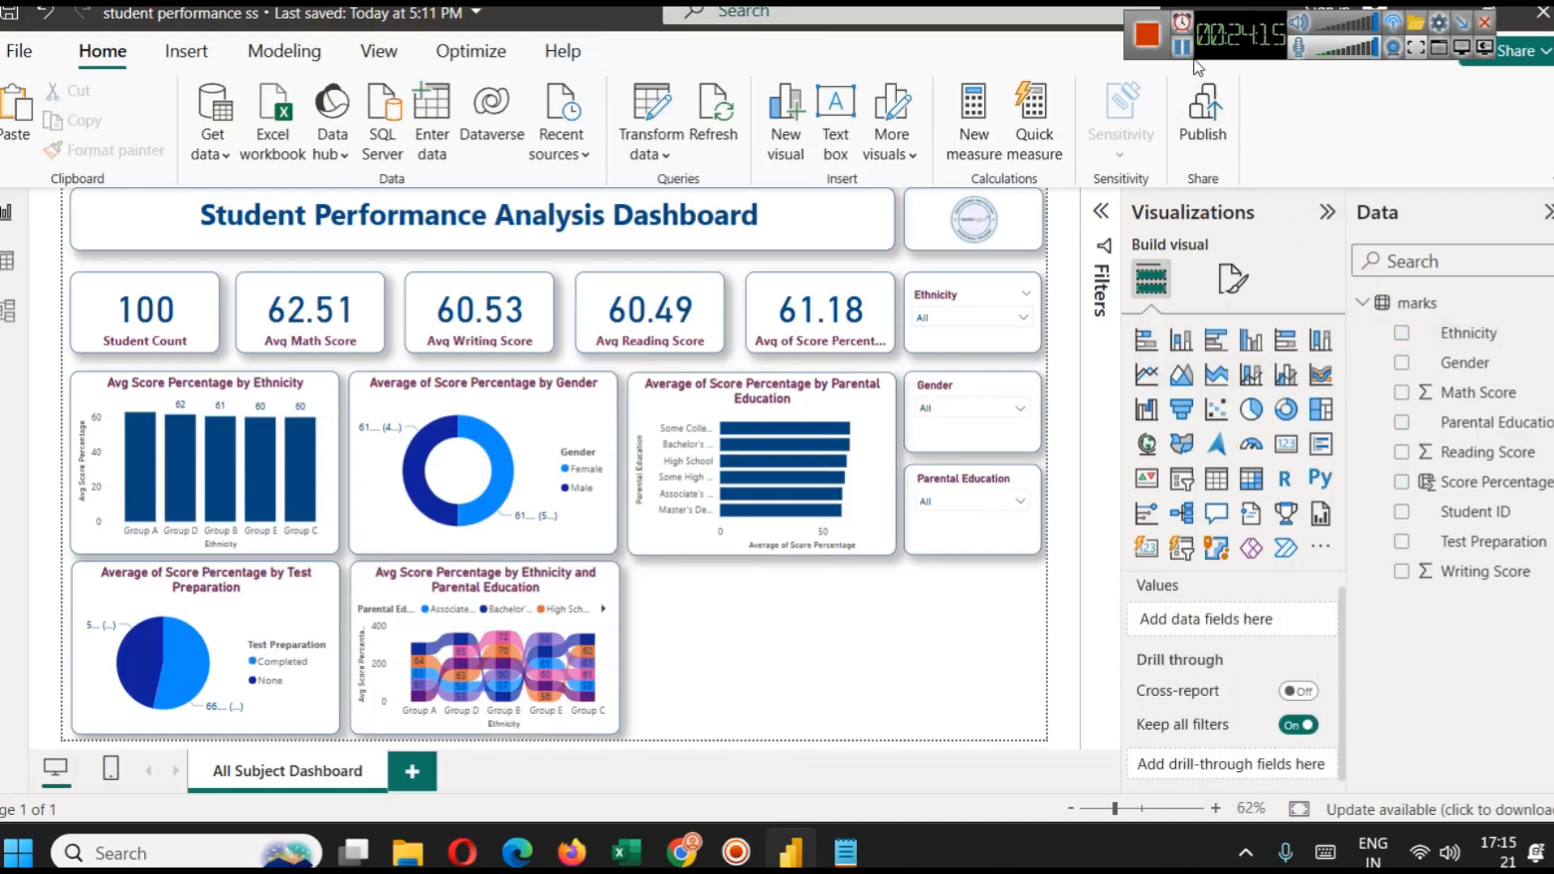
Duplicate the Parental Education slicer, place the copy directly below it, and replace its field with Test Preparation.
left_click(989, 486)
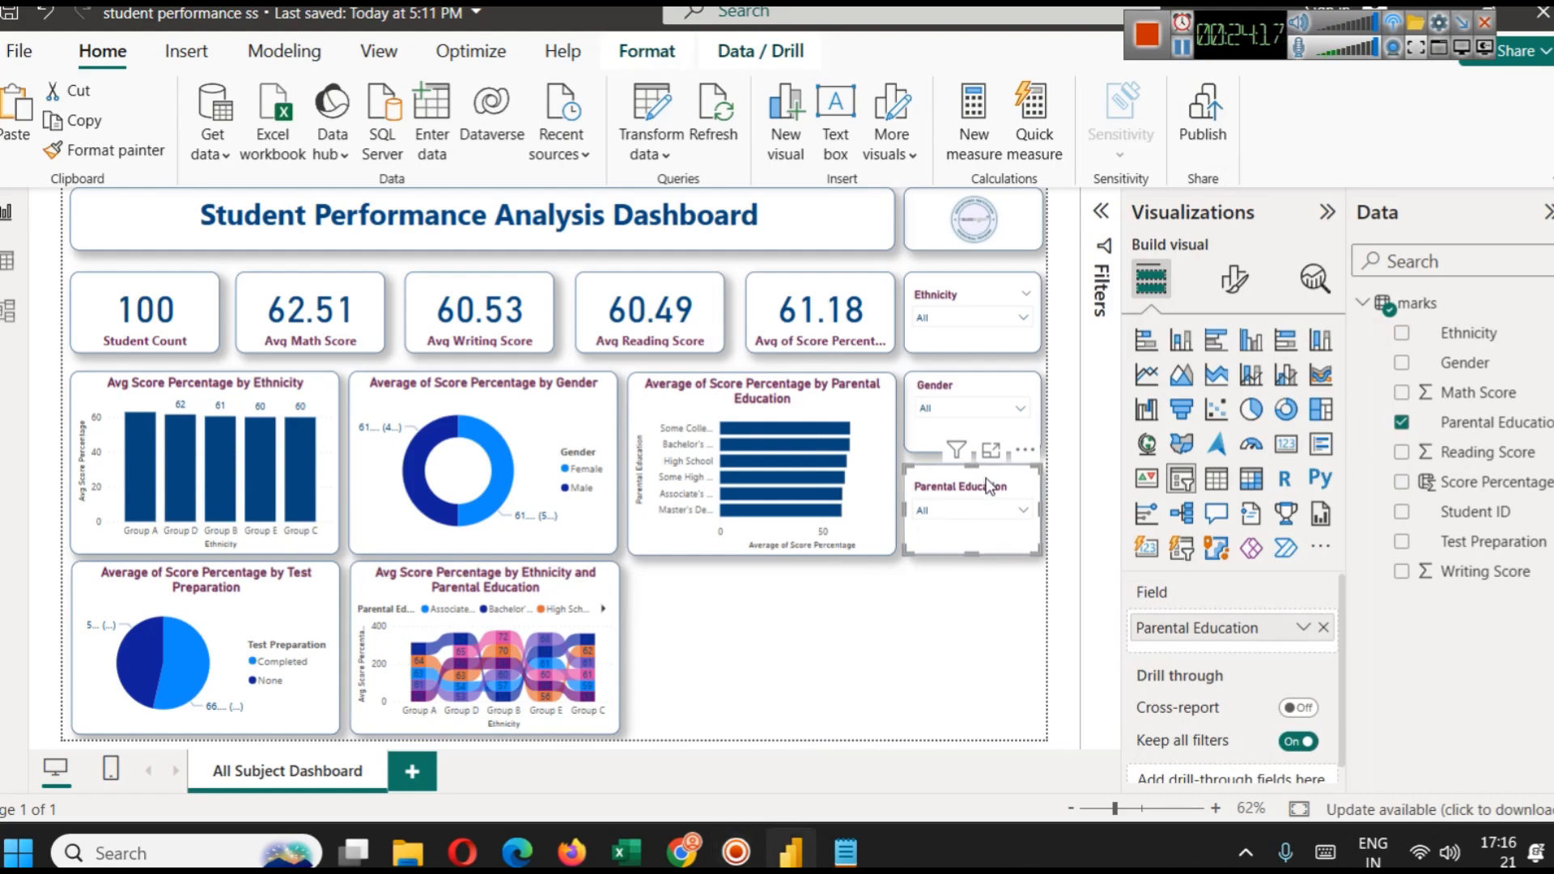
key("ctrl+c")
key("ctrl+v")
left_click_drag(986, 481, 978, 580)
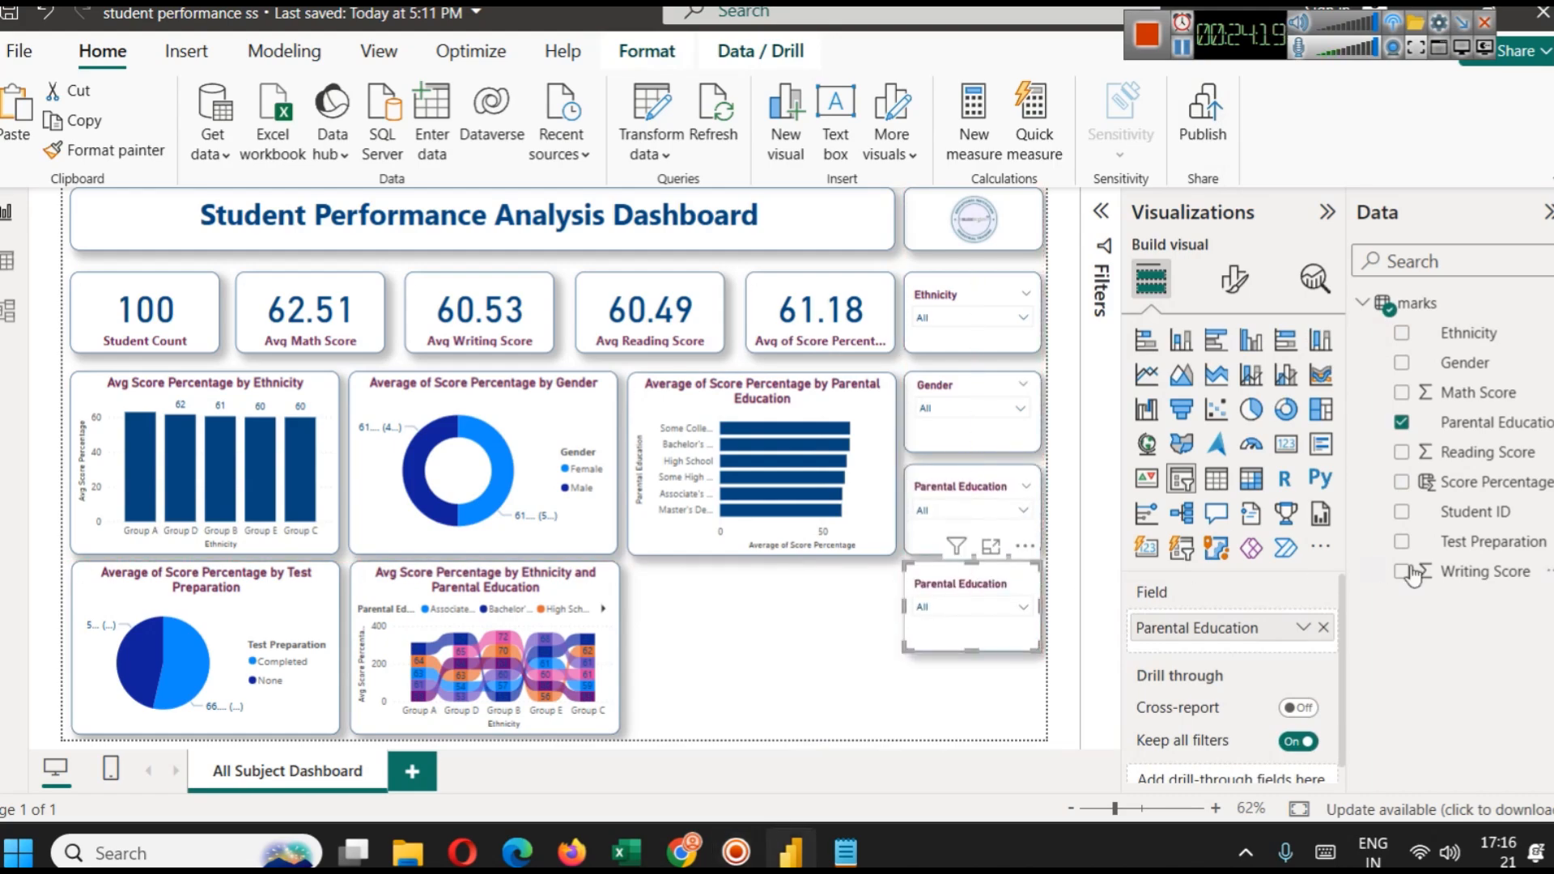
left_click(1324, 628)
left_click_drag(1449, 542, 984, 611)
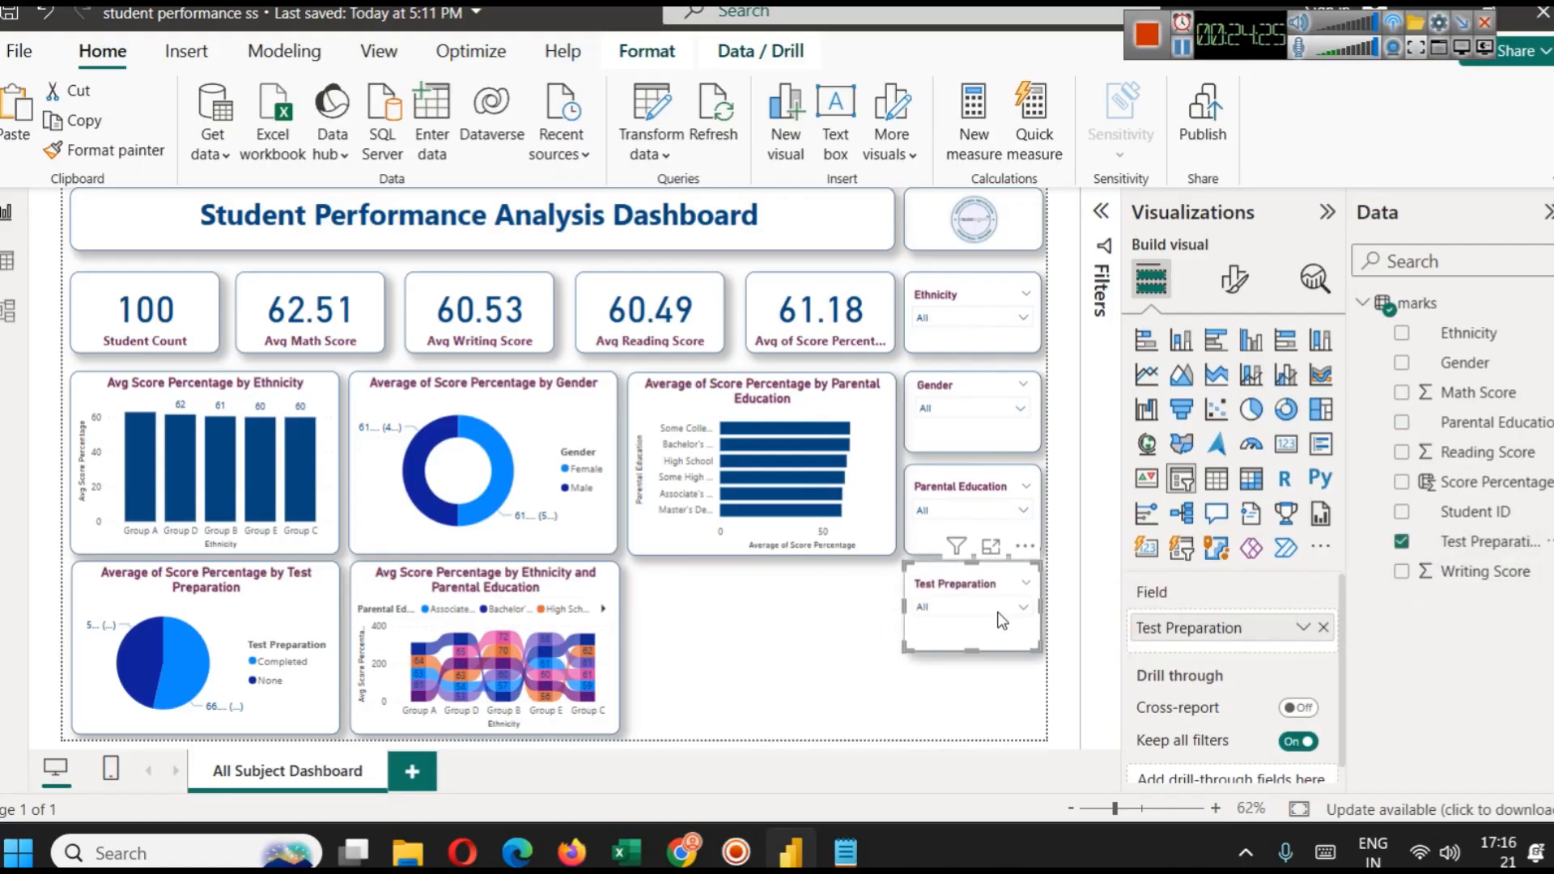
Test the Test Preparation slicer by filtering the dashboard to None and to Completed, and clear the selection.
left_click(998, 613)
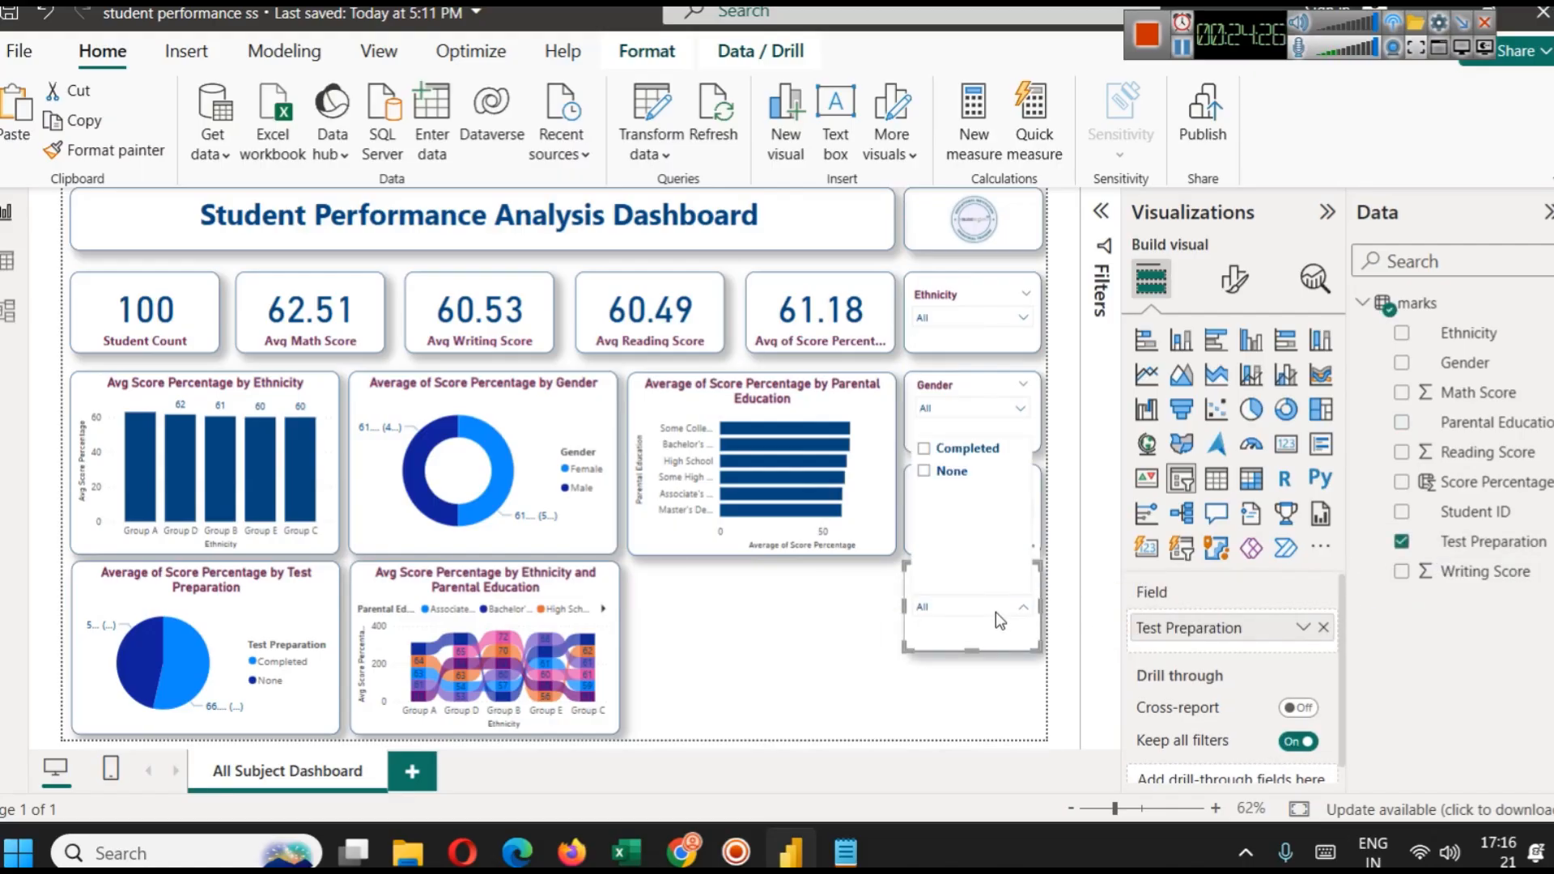
left_click(952, 471)
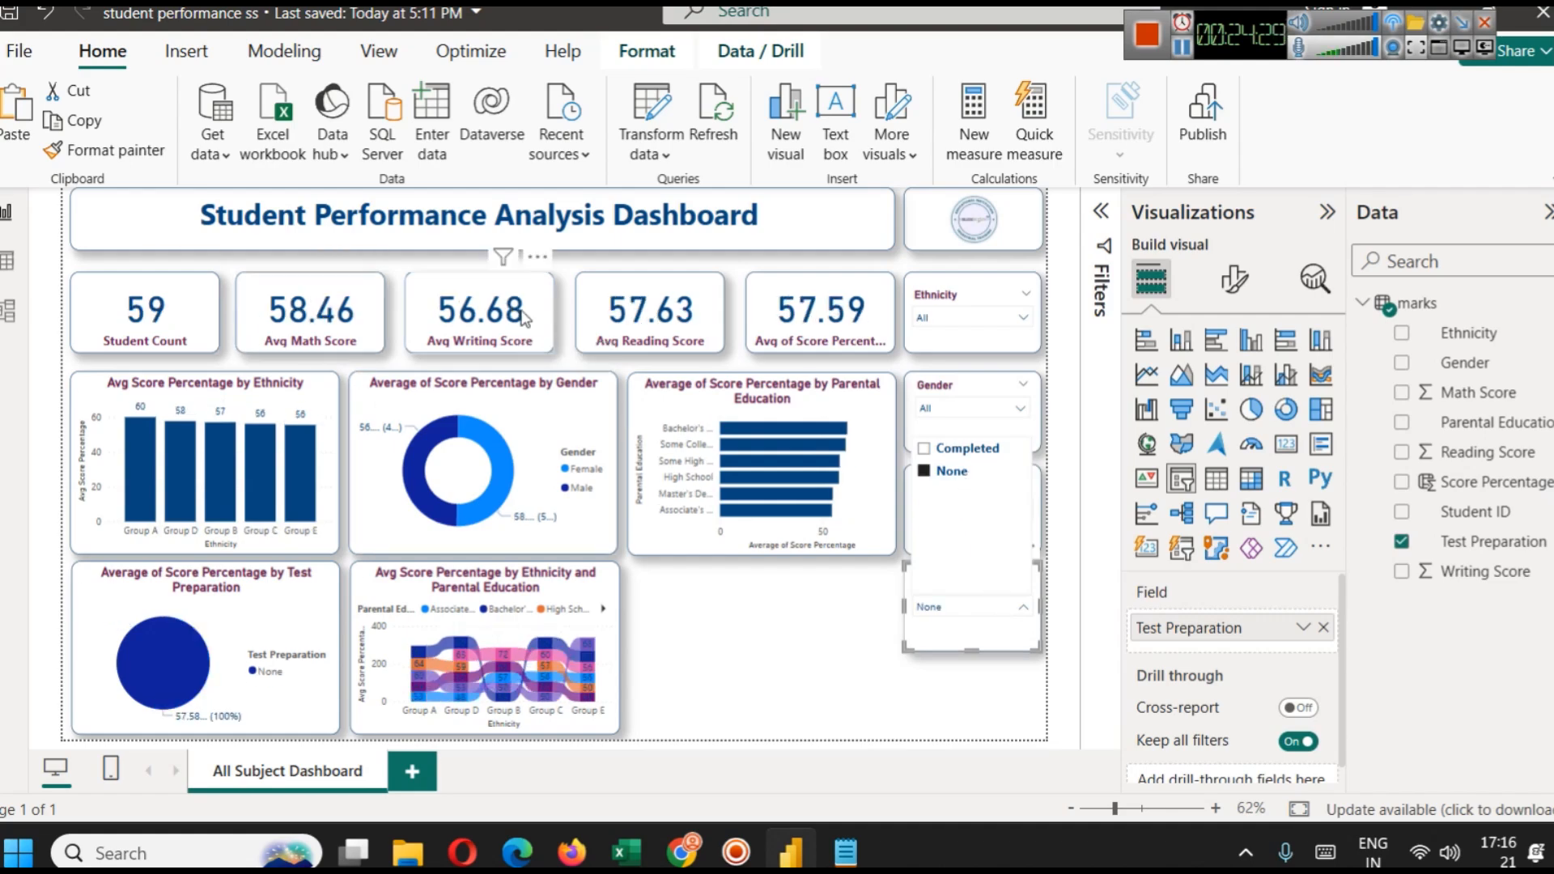
left_click(941, 449)
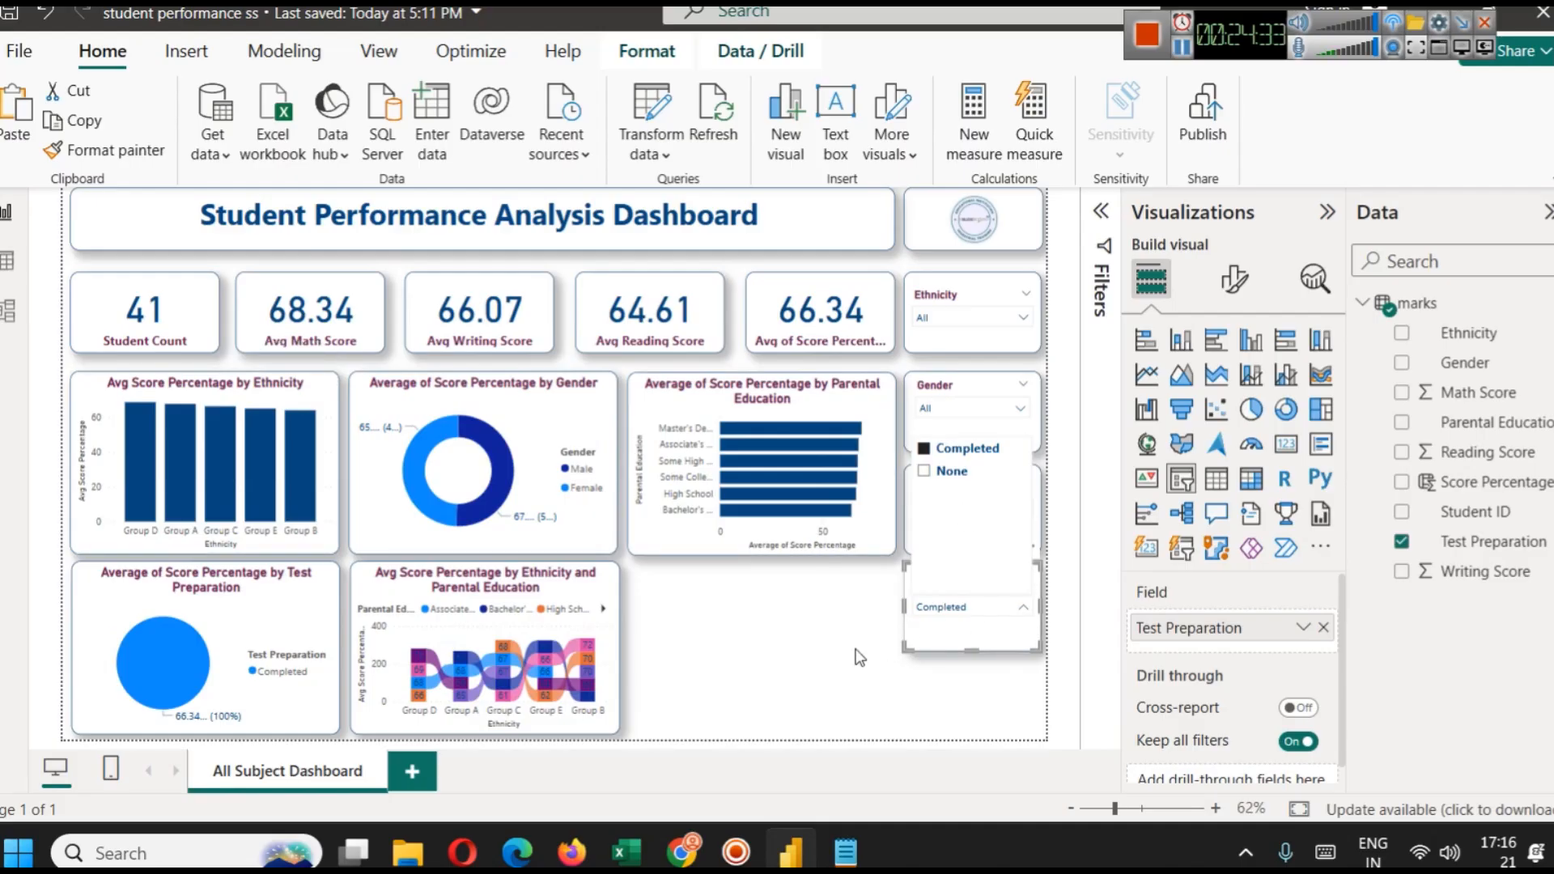
left_click(900, 655)
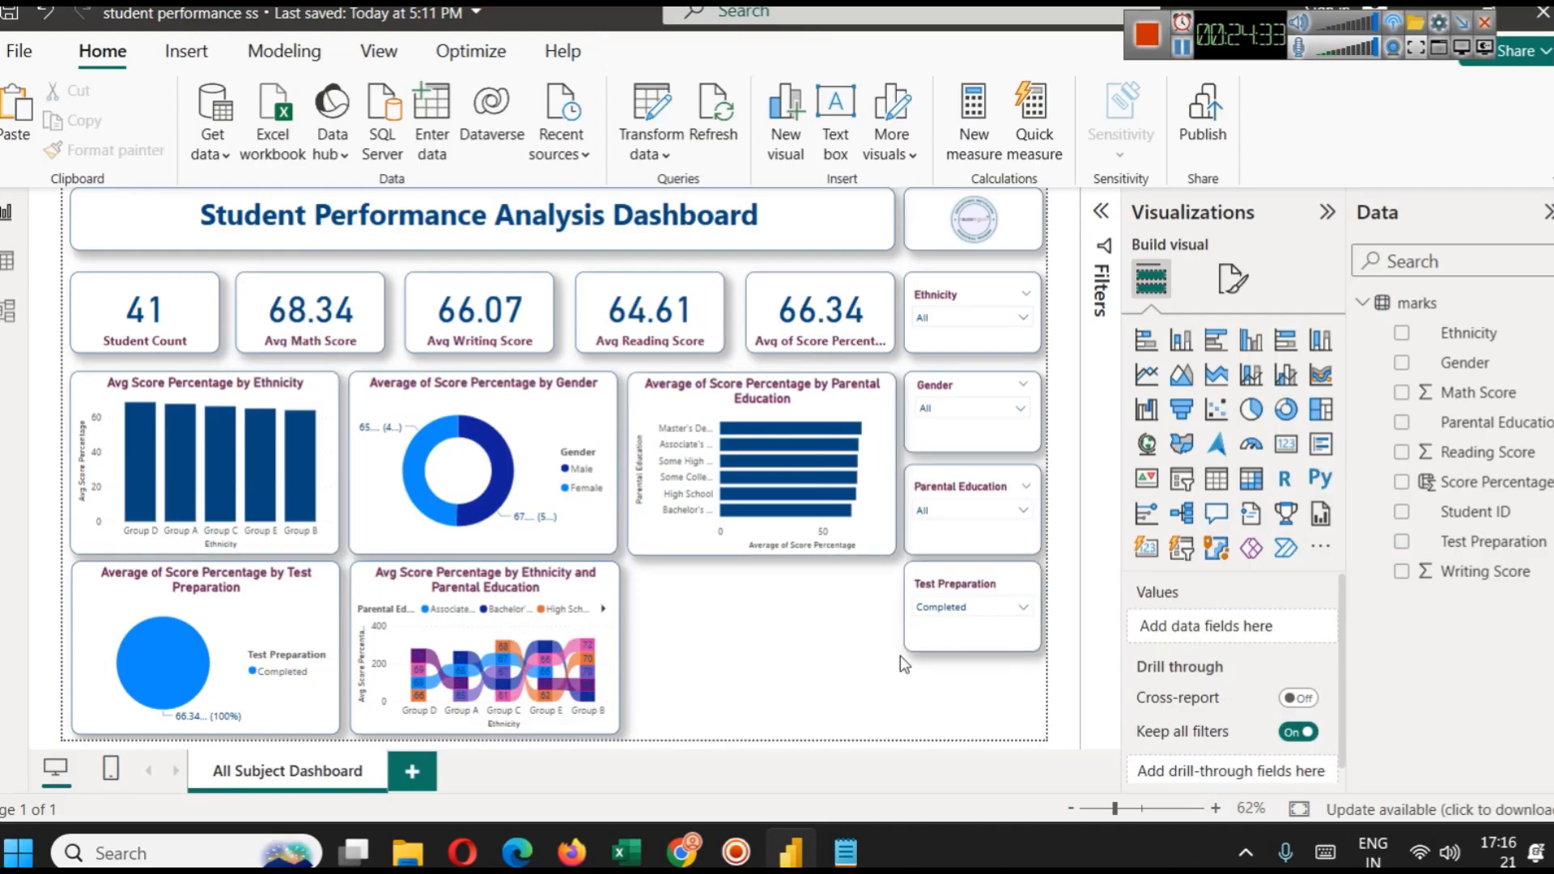
left_click(1009, 587)
left_click(736, 648)
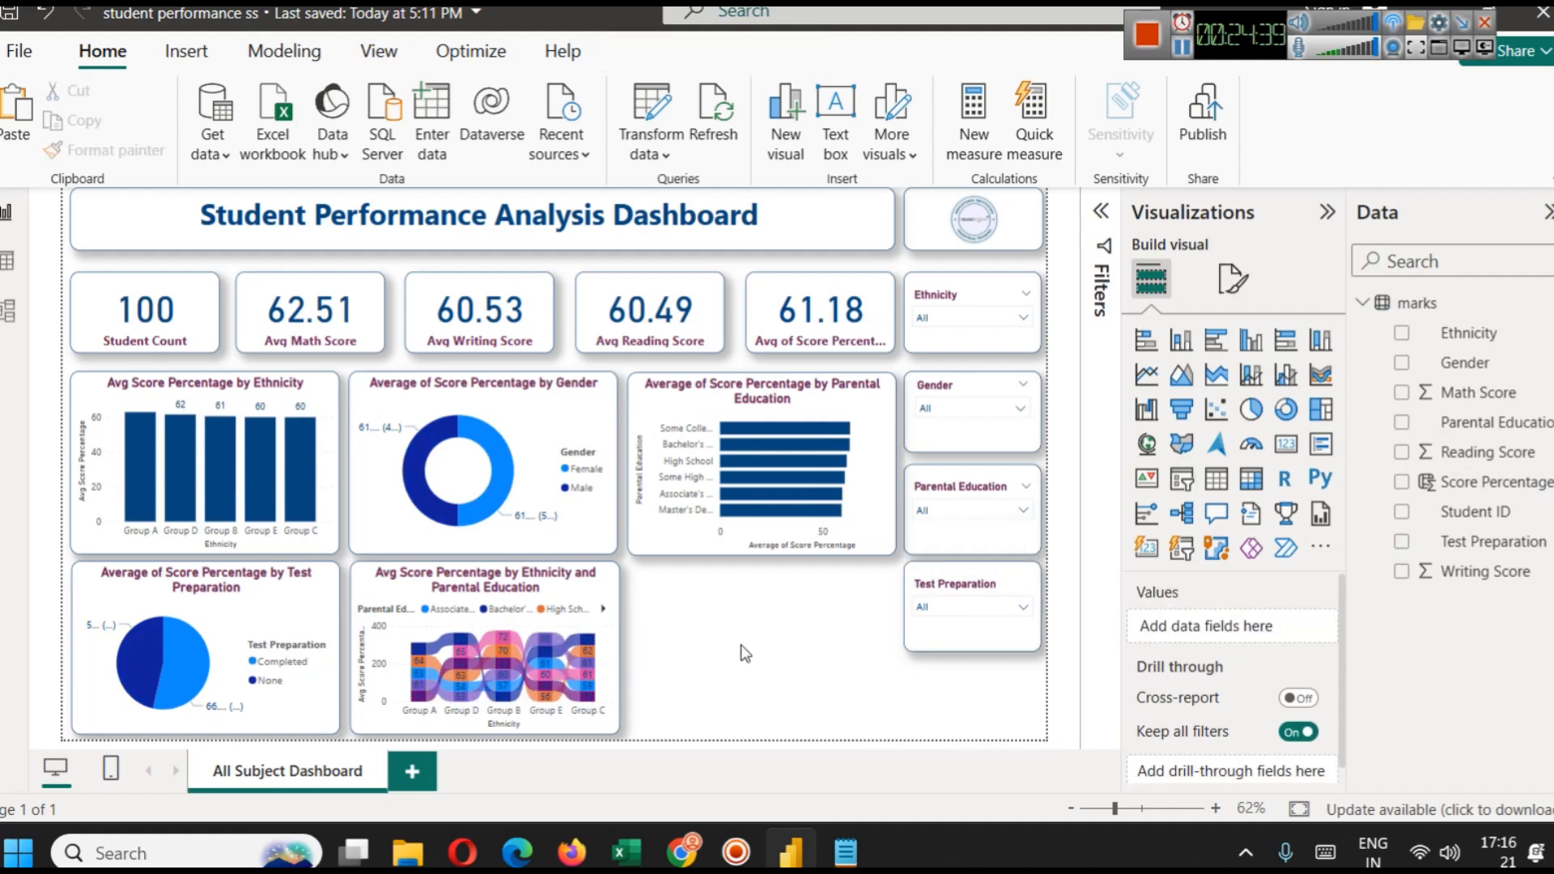
Nudge the Test Preparation slicer slightly down from the Parental Education slicer and save the report.
left_click(994, 587)
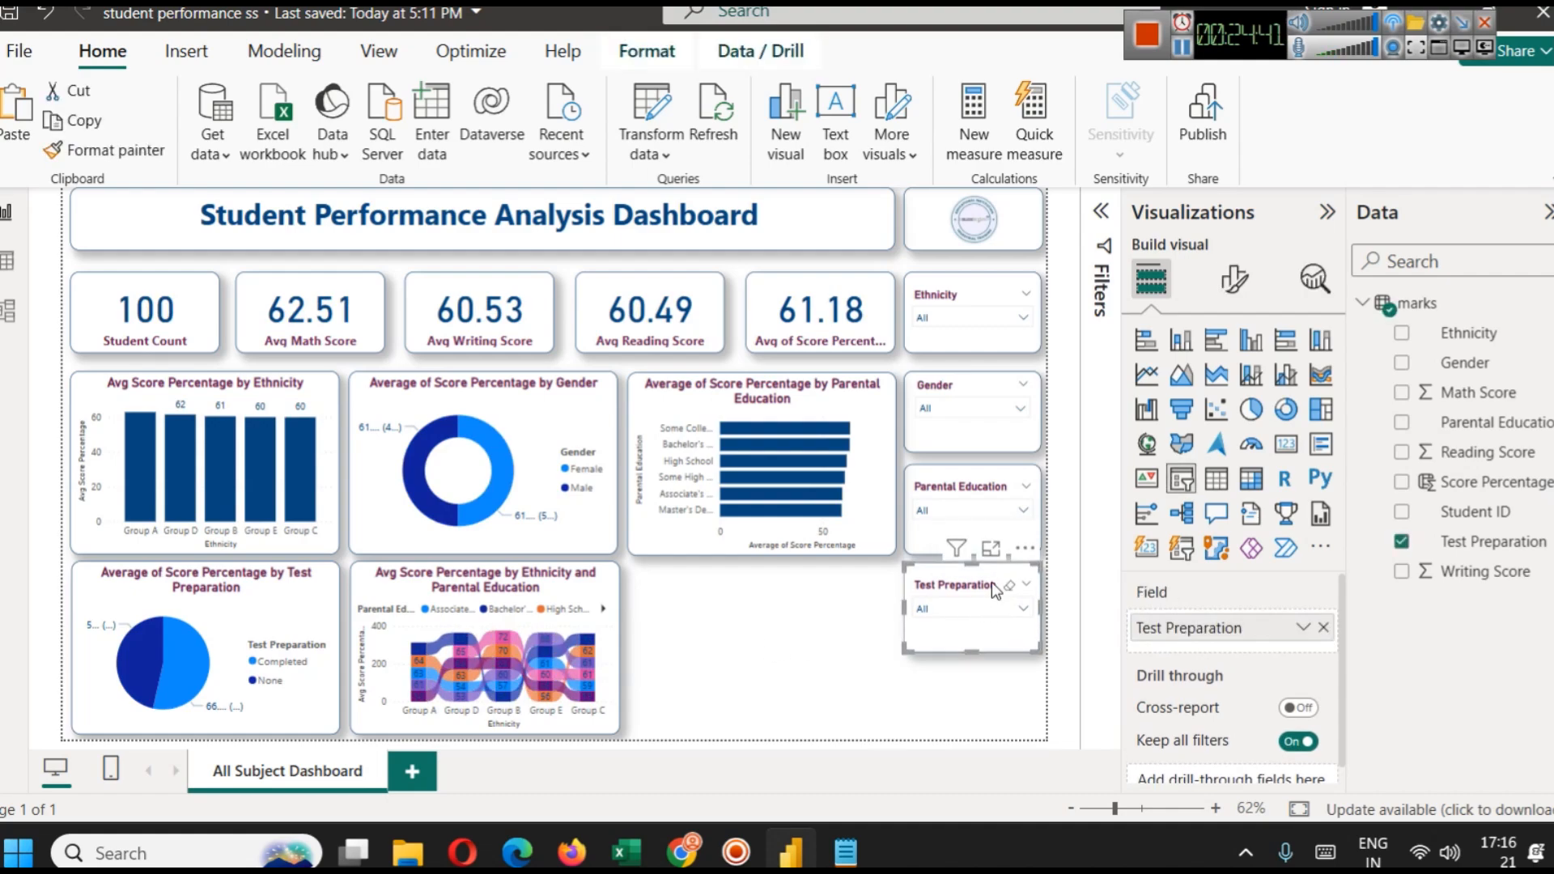
left_click(811, 651)
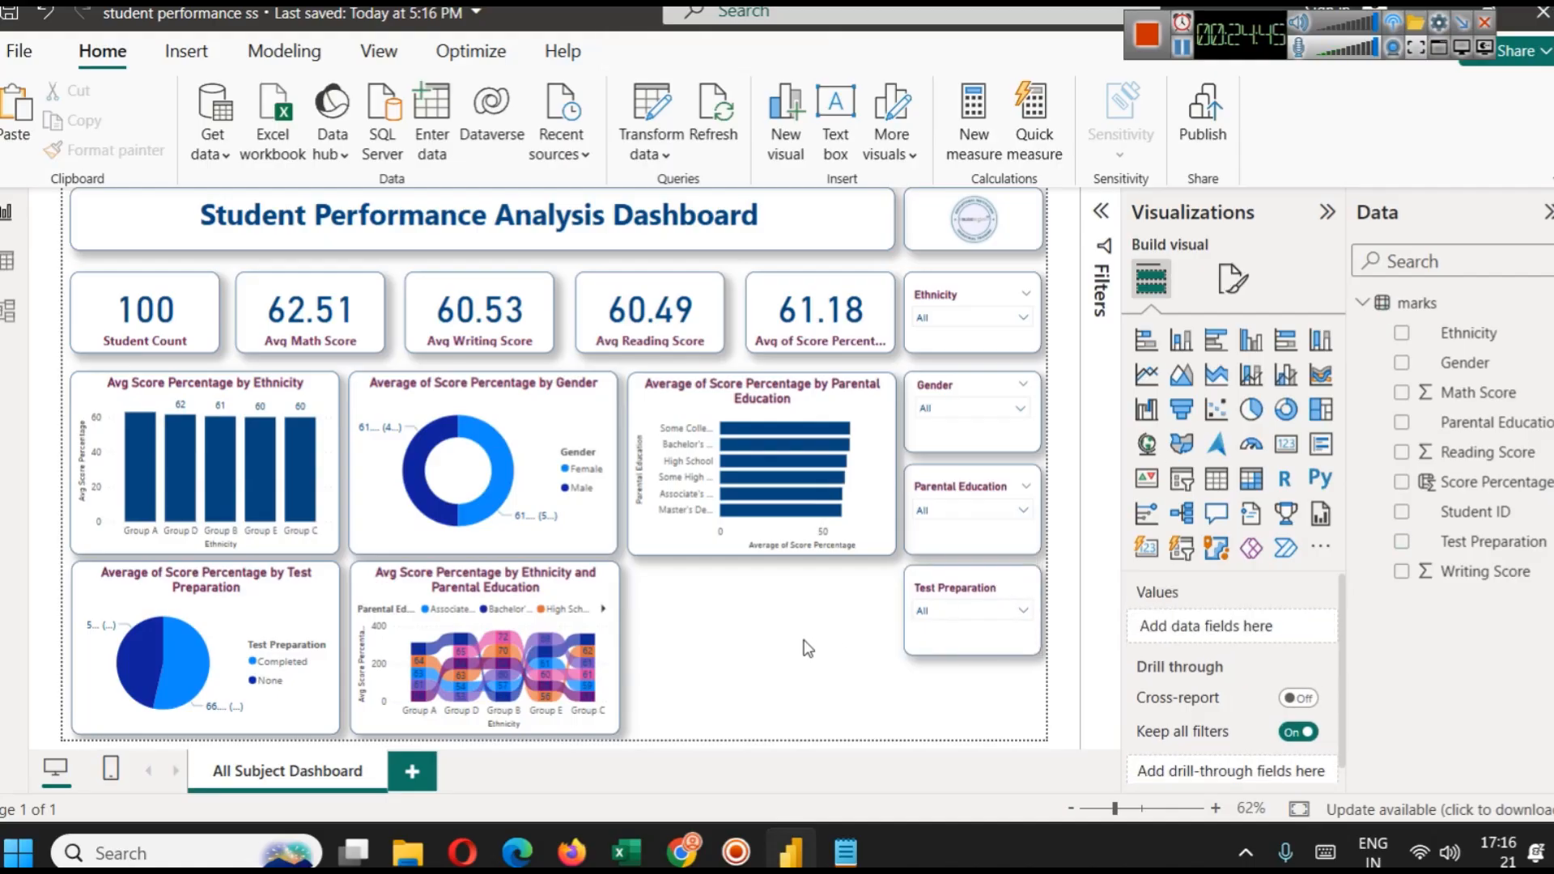
left_click(1182, 46)
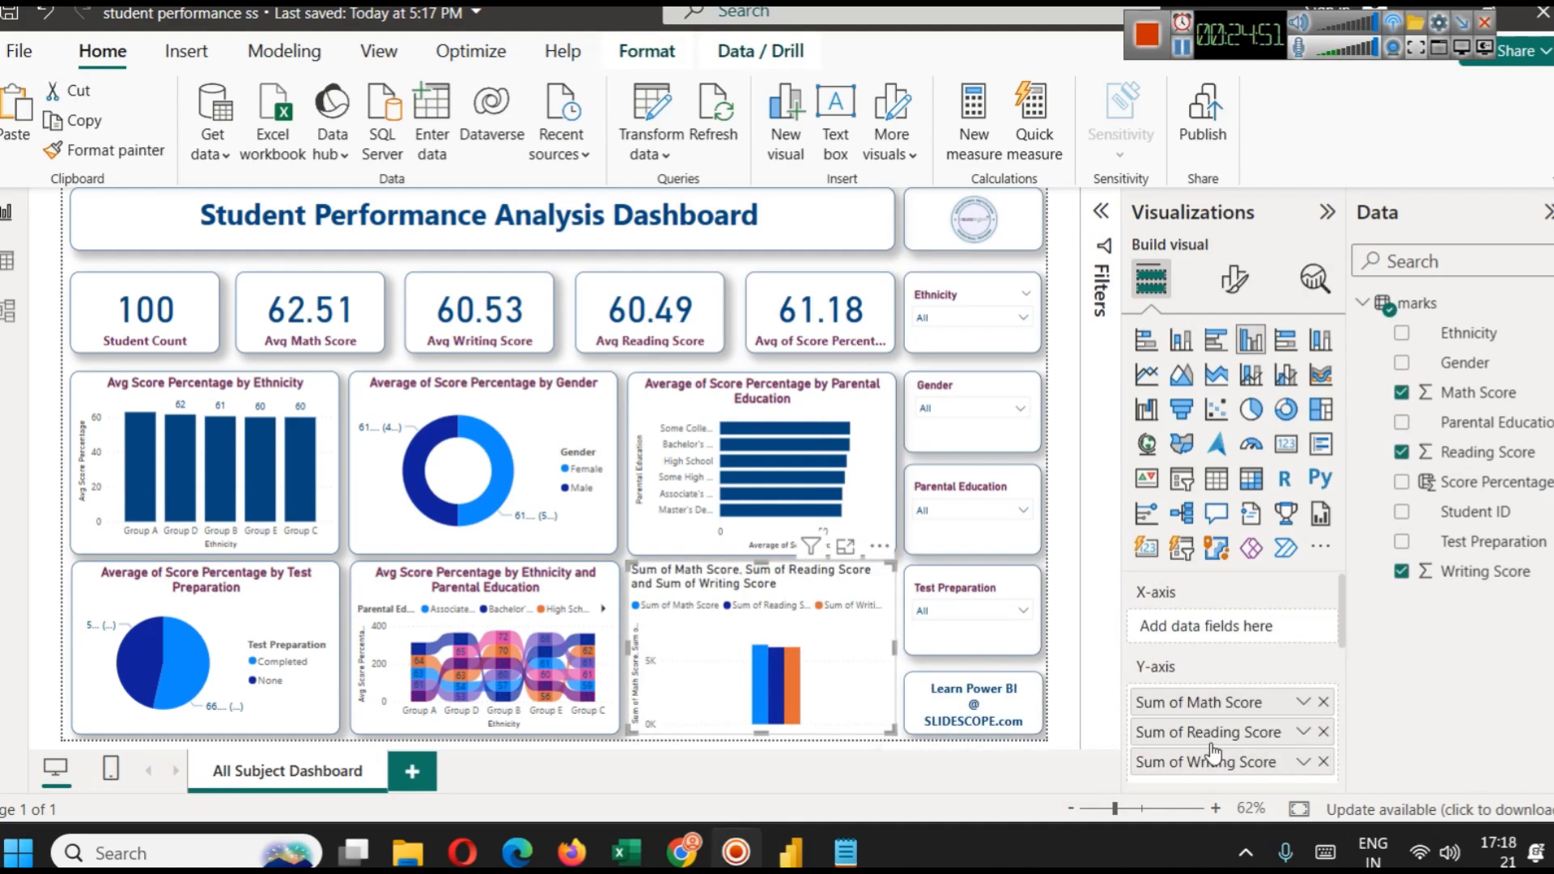
Set the clustered column chart's Math Score, Reading Score and Writing Score values to Average, keeping the formula bar collapsed.
left_click(1304, 702)
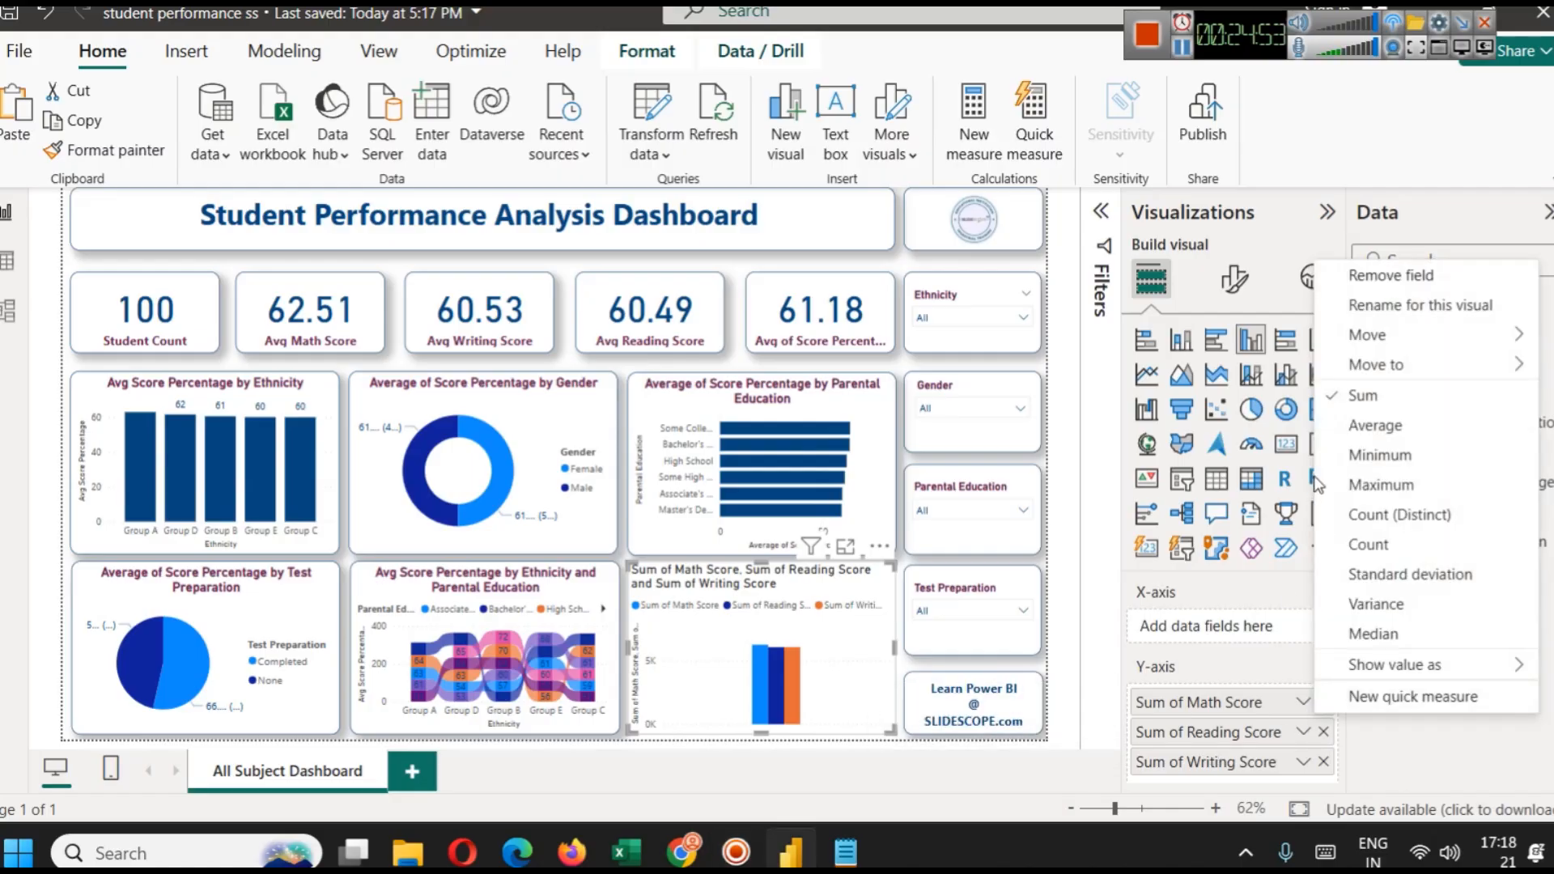
left_click(1344, 426)
left_click(1304, 732)
left_click(1368, 456)
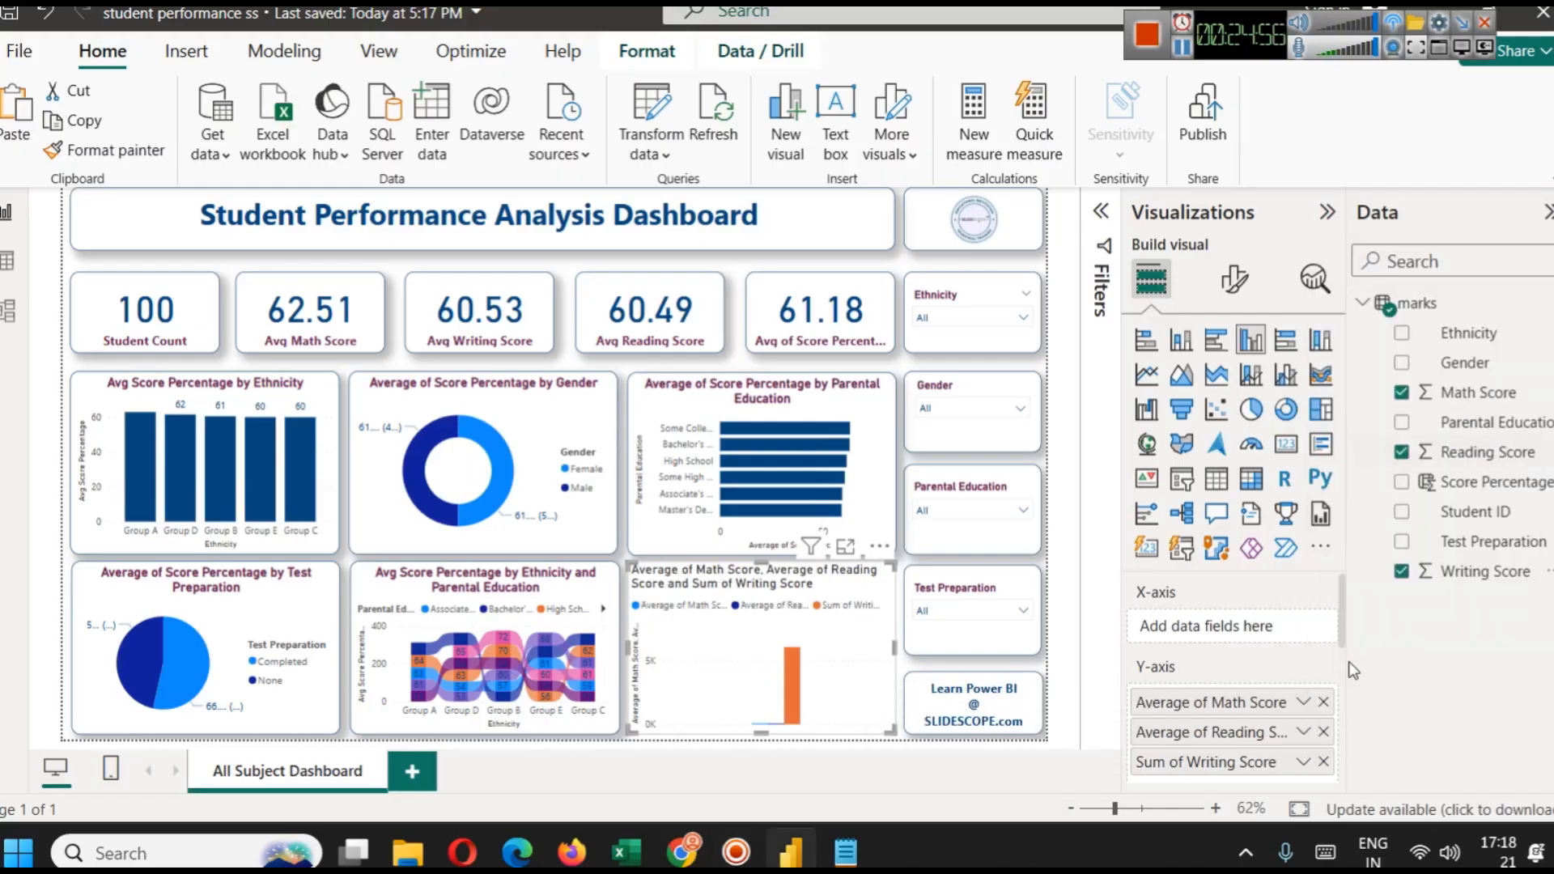
left_click(1303, 763)
left_click(1344, 484)
left_click(1357, 491)
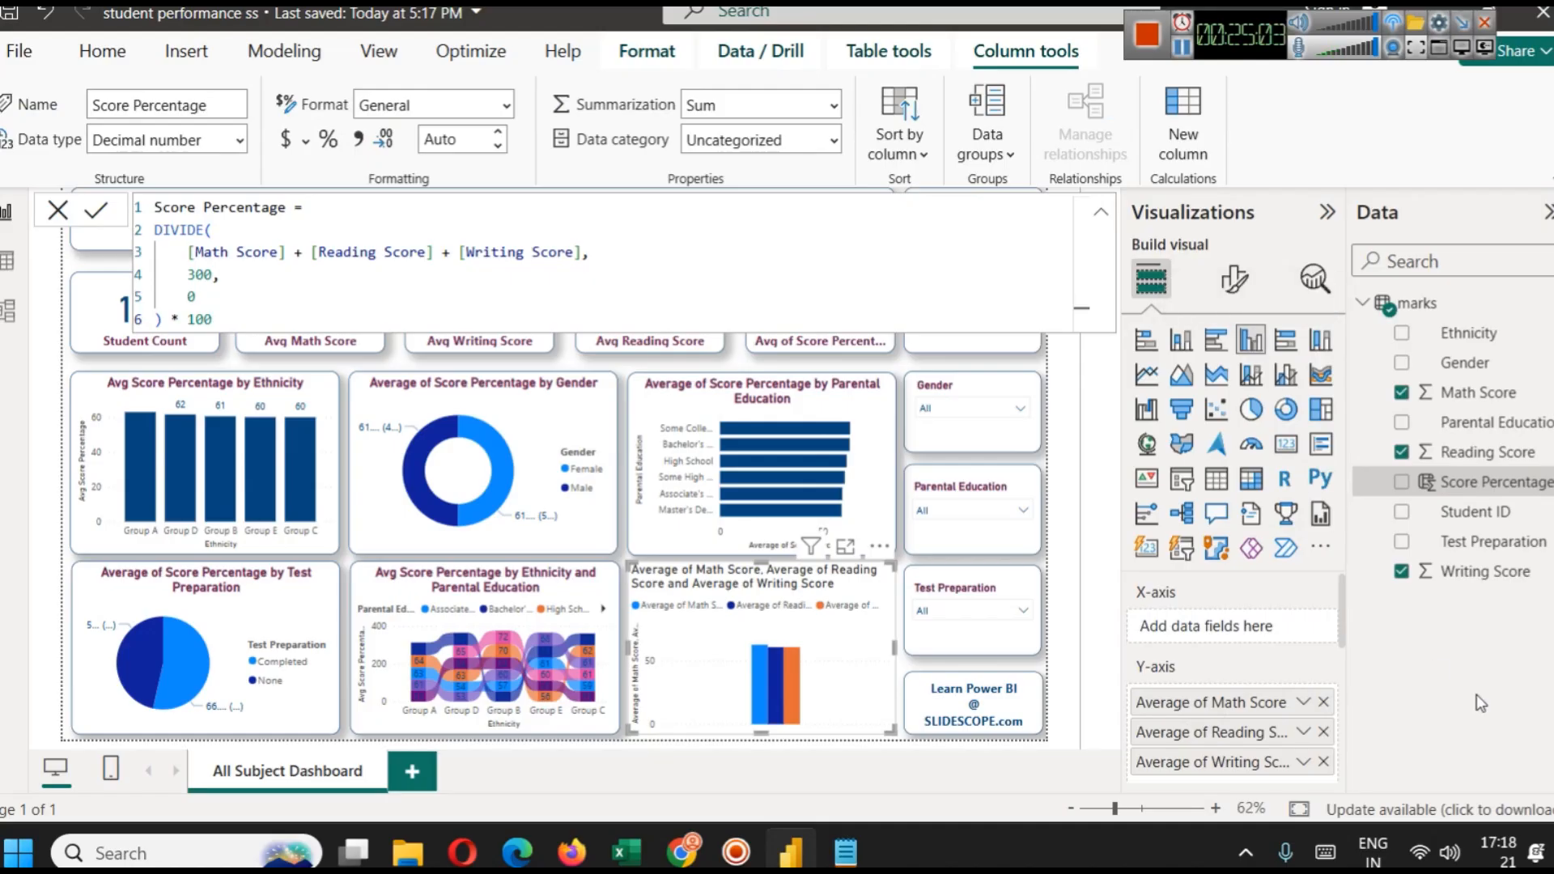
left_click(1100, 212)
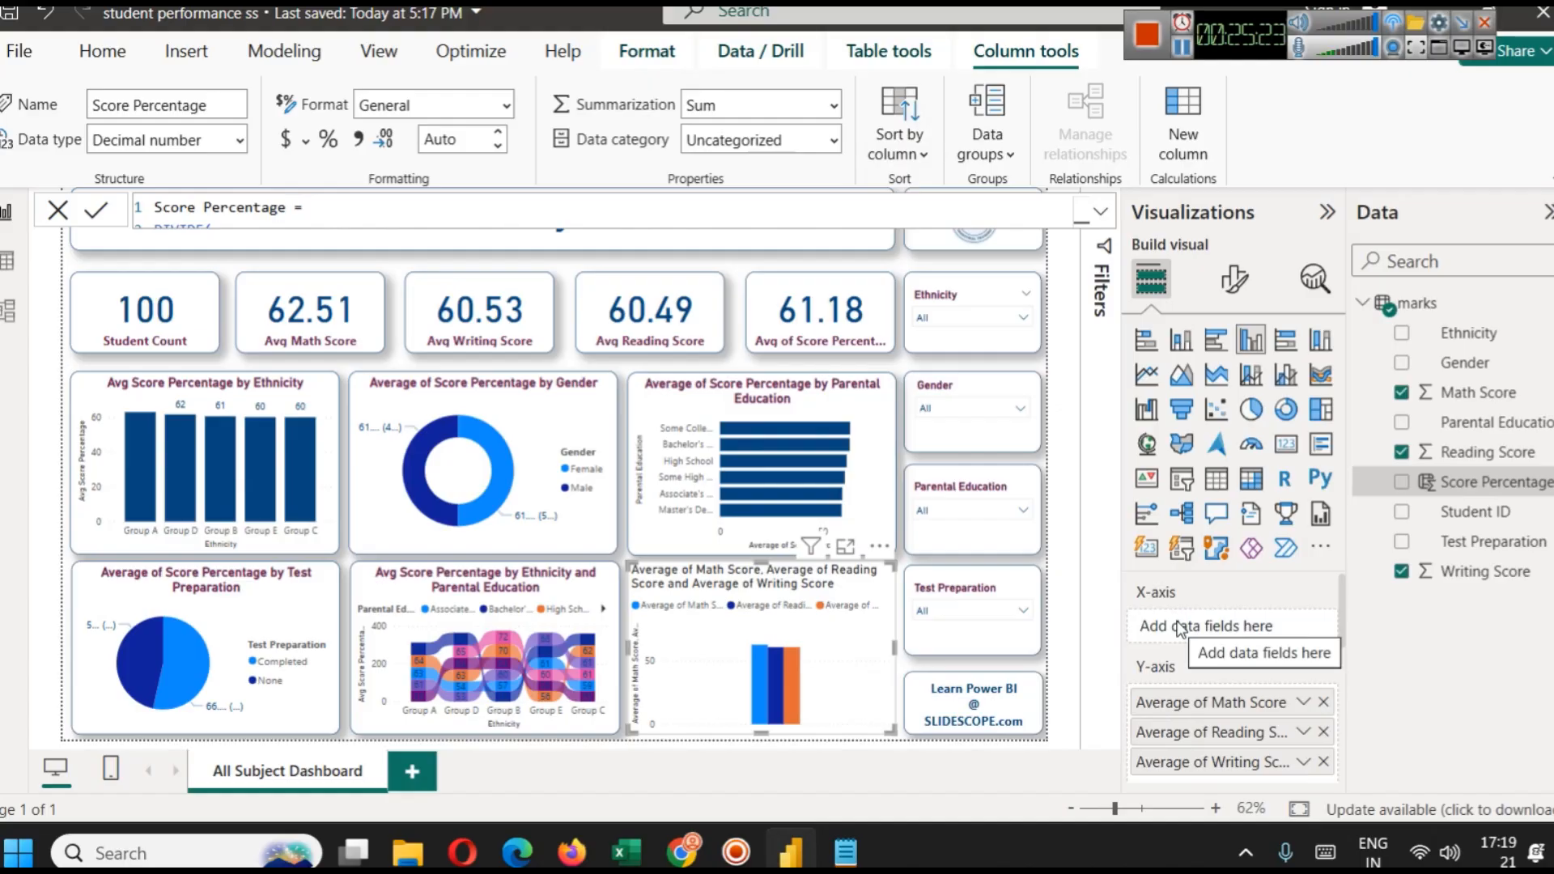
Add Student ID to the score column chart's X-axis, inspect the chart in focus mode and return to the report.
left_click_drag(1478, 517, 1196, 630)
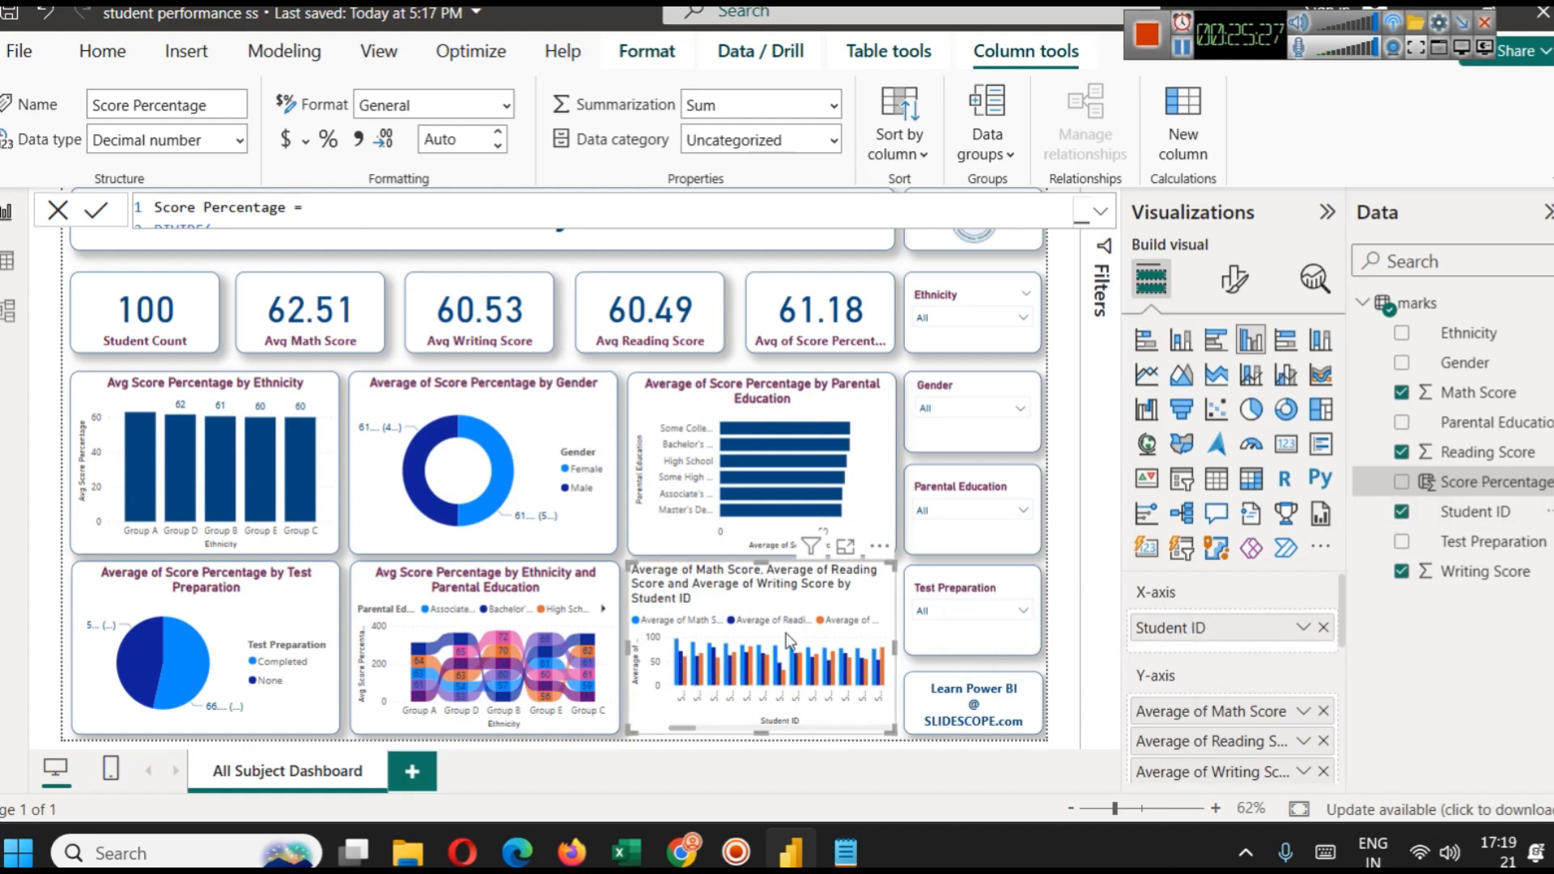
left_click(846, 547)
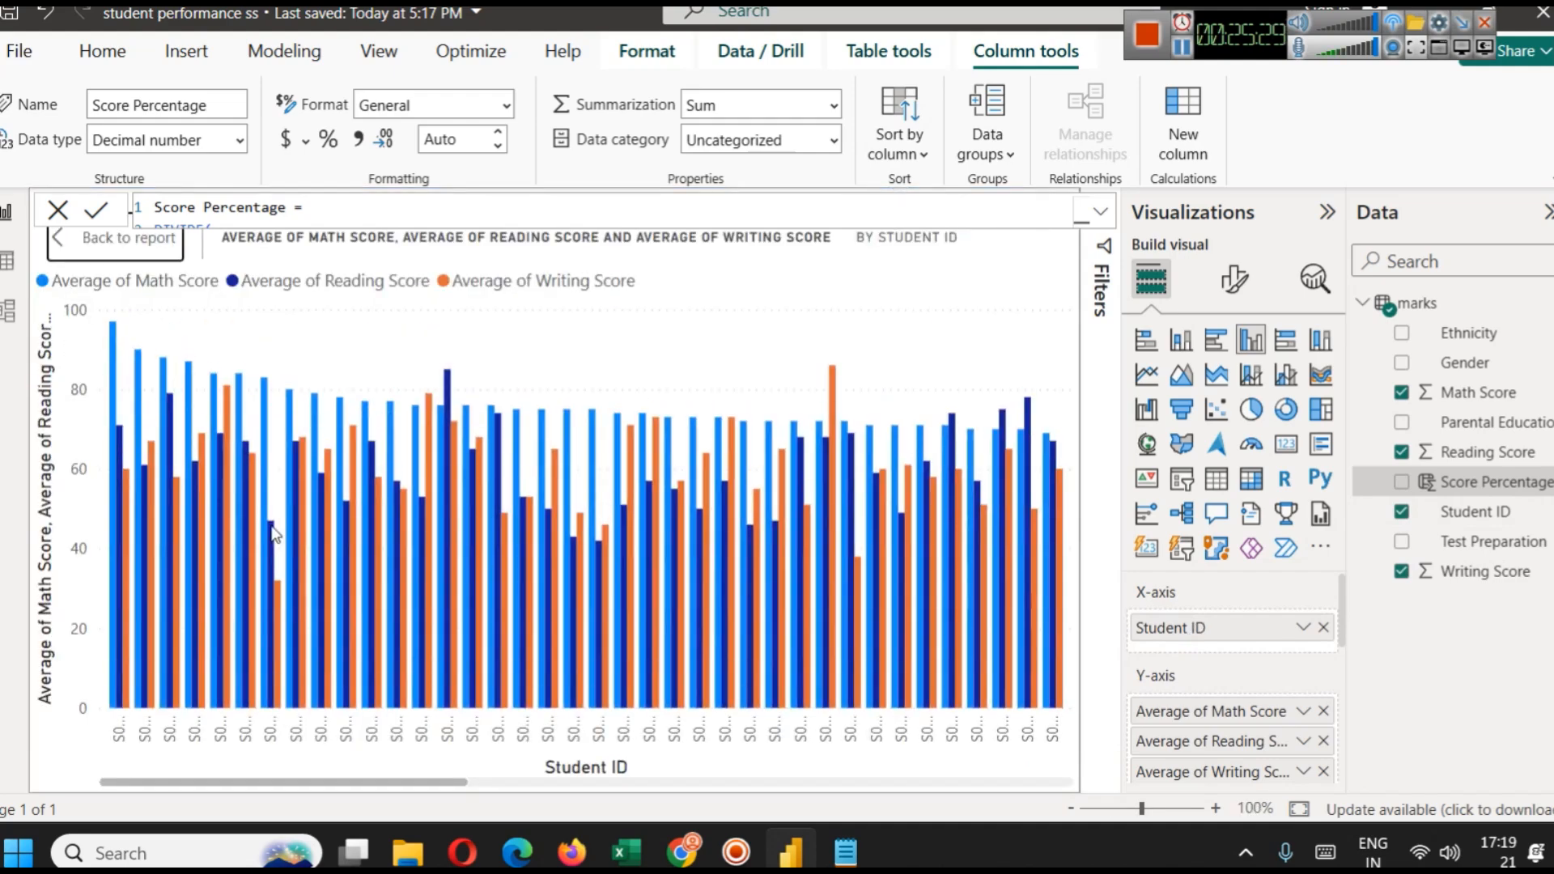
left_click(63, 241)
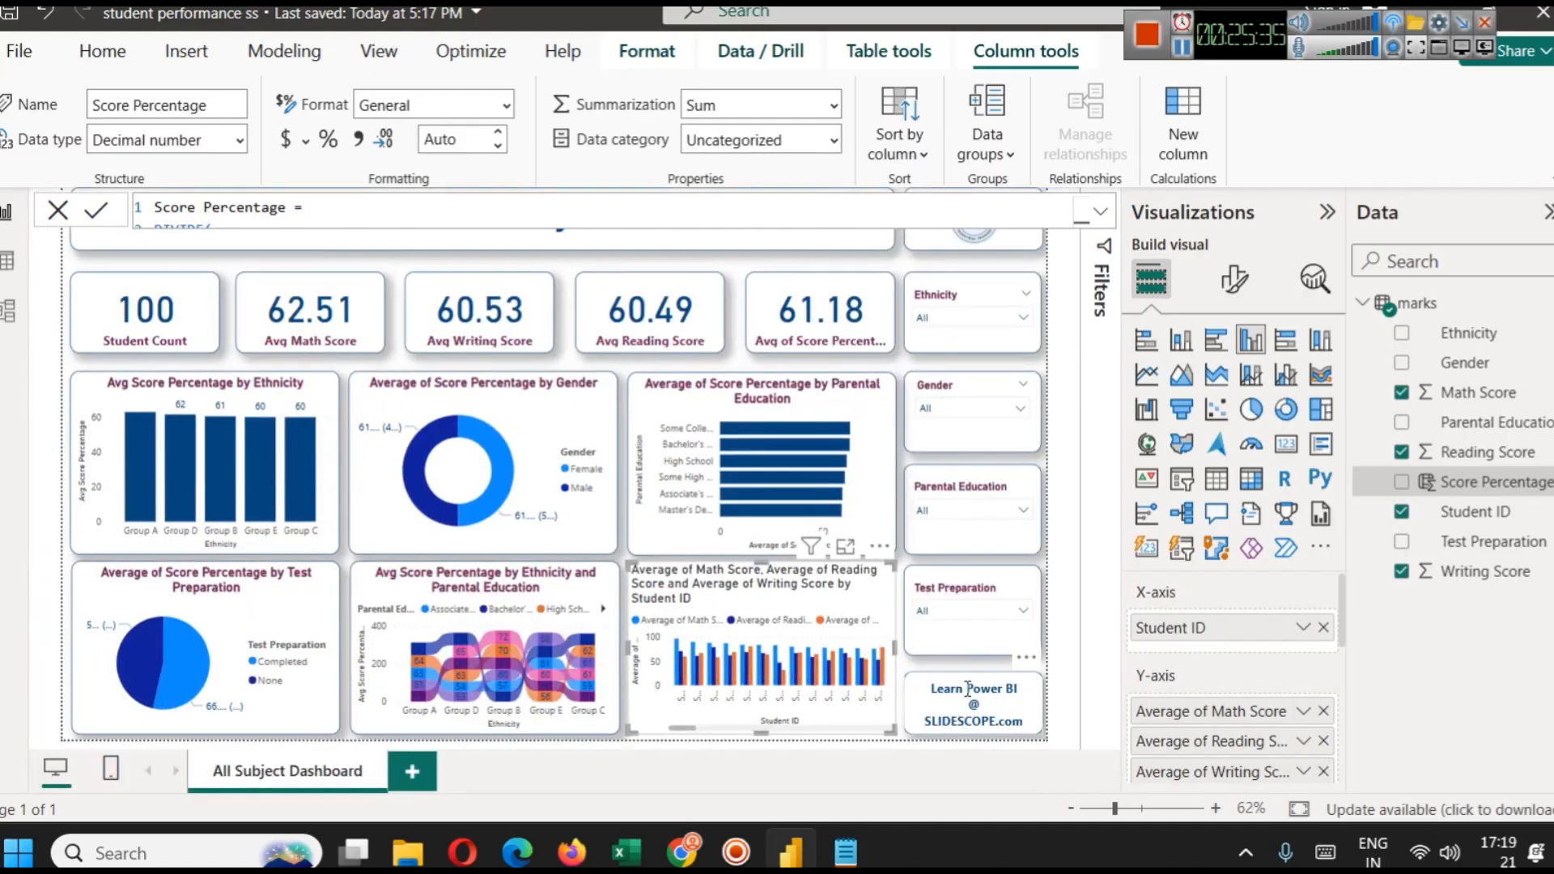
Nudge the Learn Power BI text box slightly up, closer to the Test Preparation slicer.
left_click(922, 685)
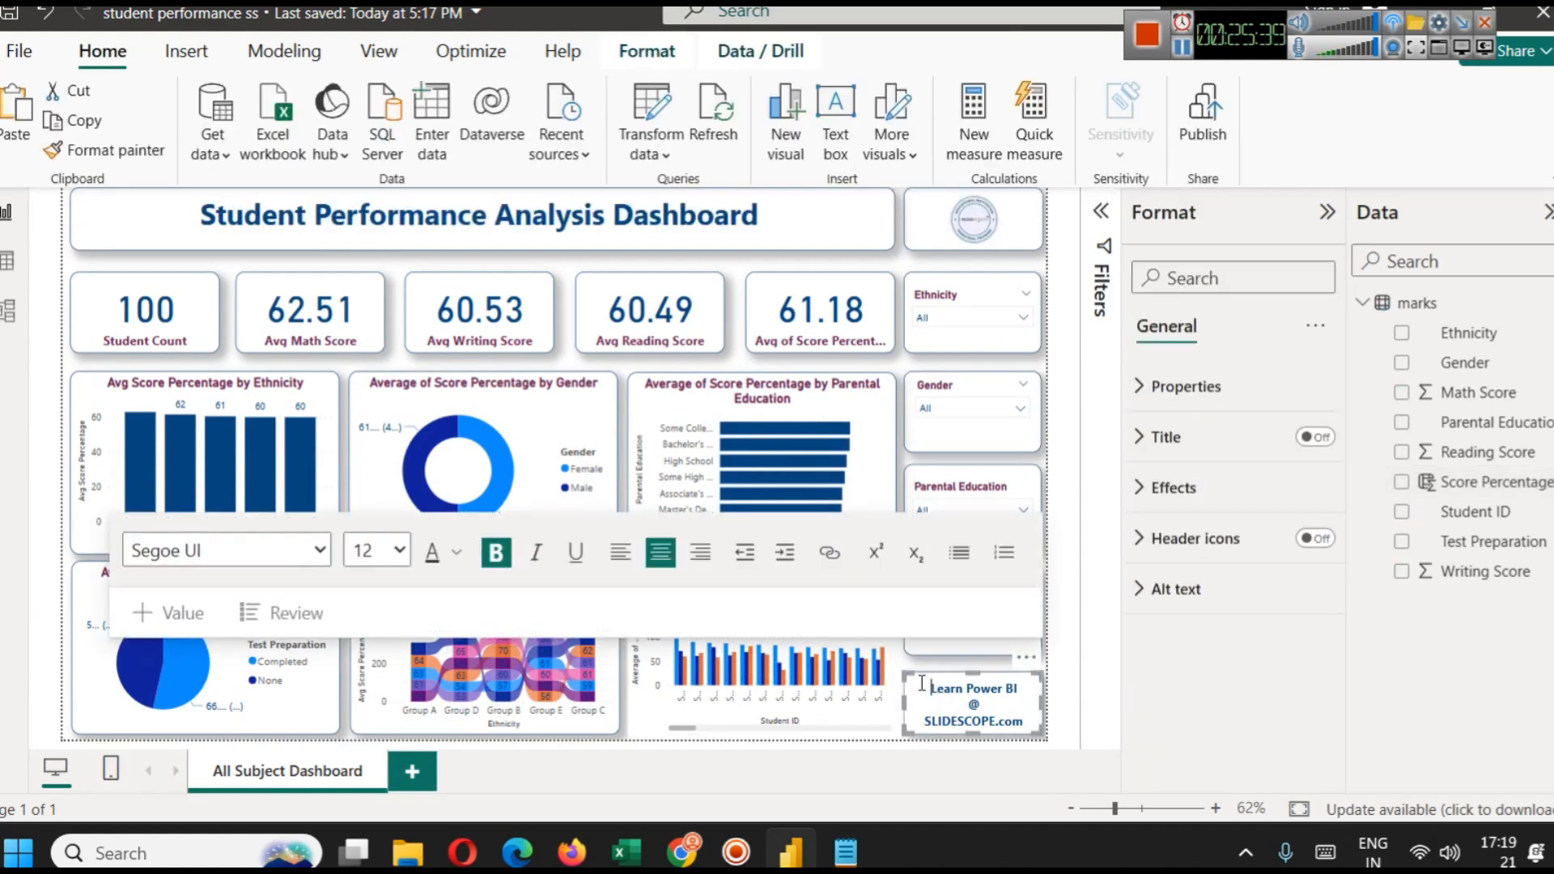
left_click_drag(945, 676, 945, 671)
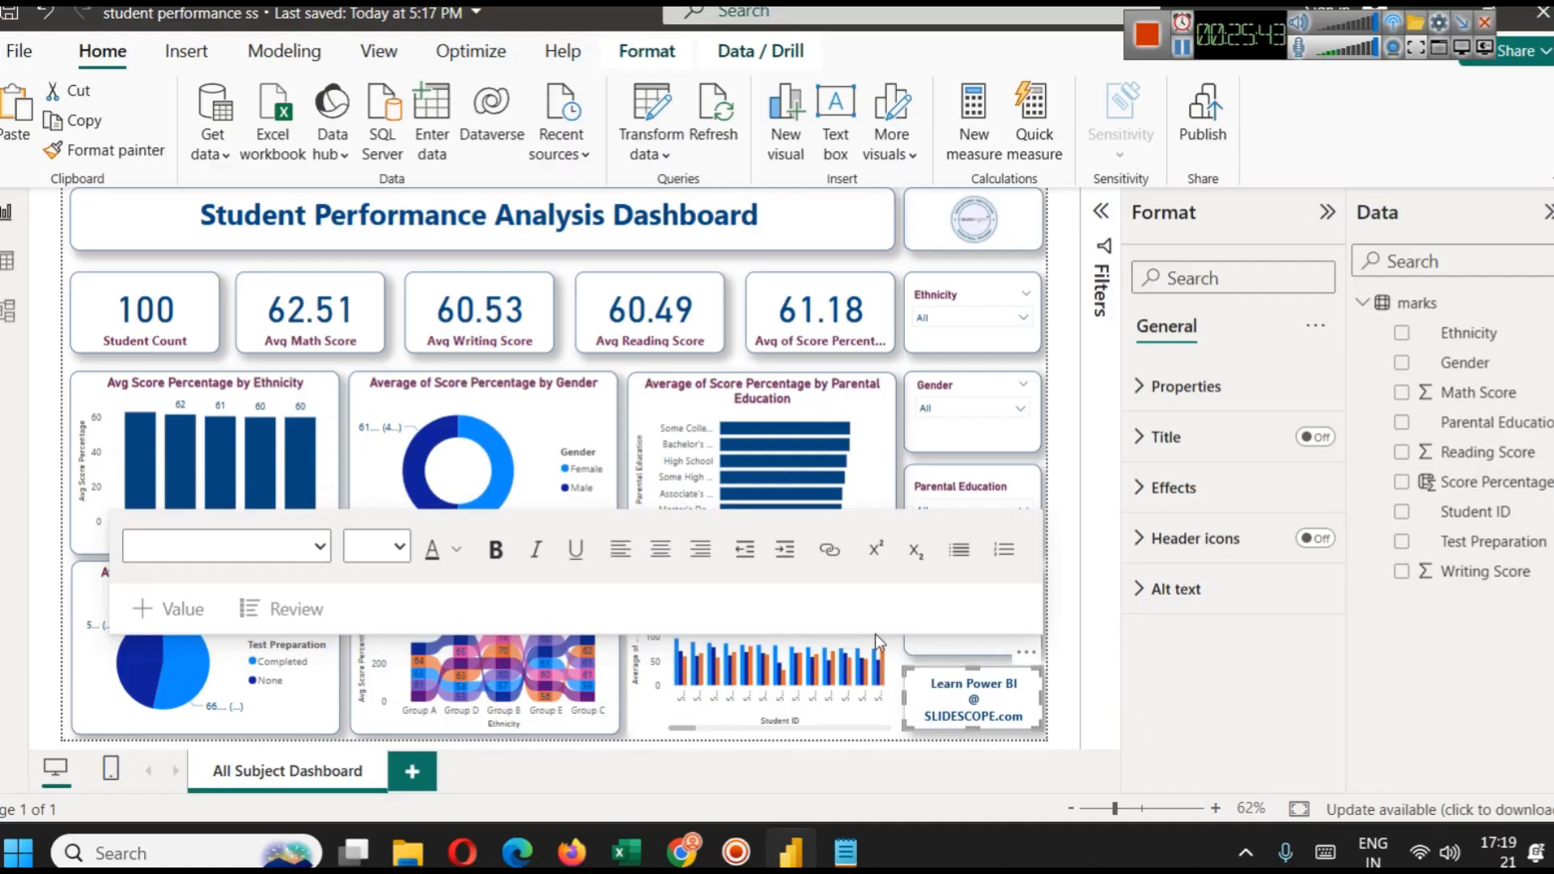
Give the subject score column chart's Student ID filter the Top N type, showing the top 5 items.
left_click(874, 712)
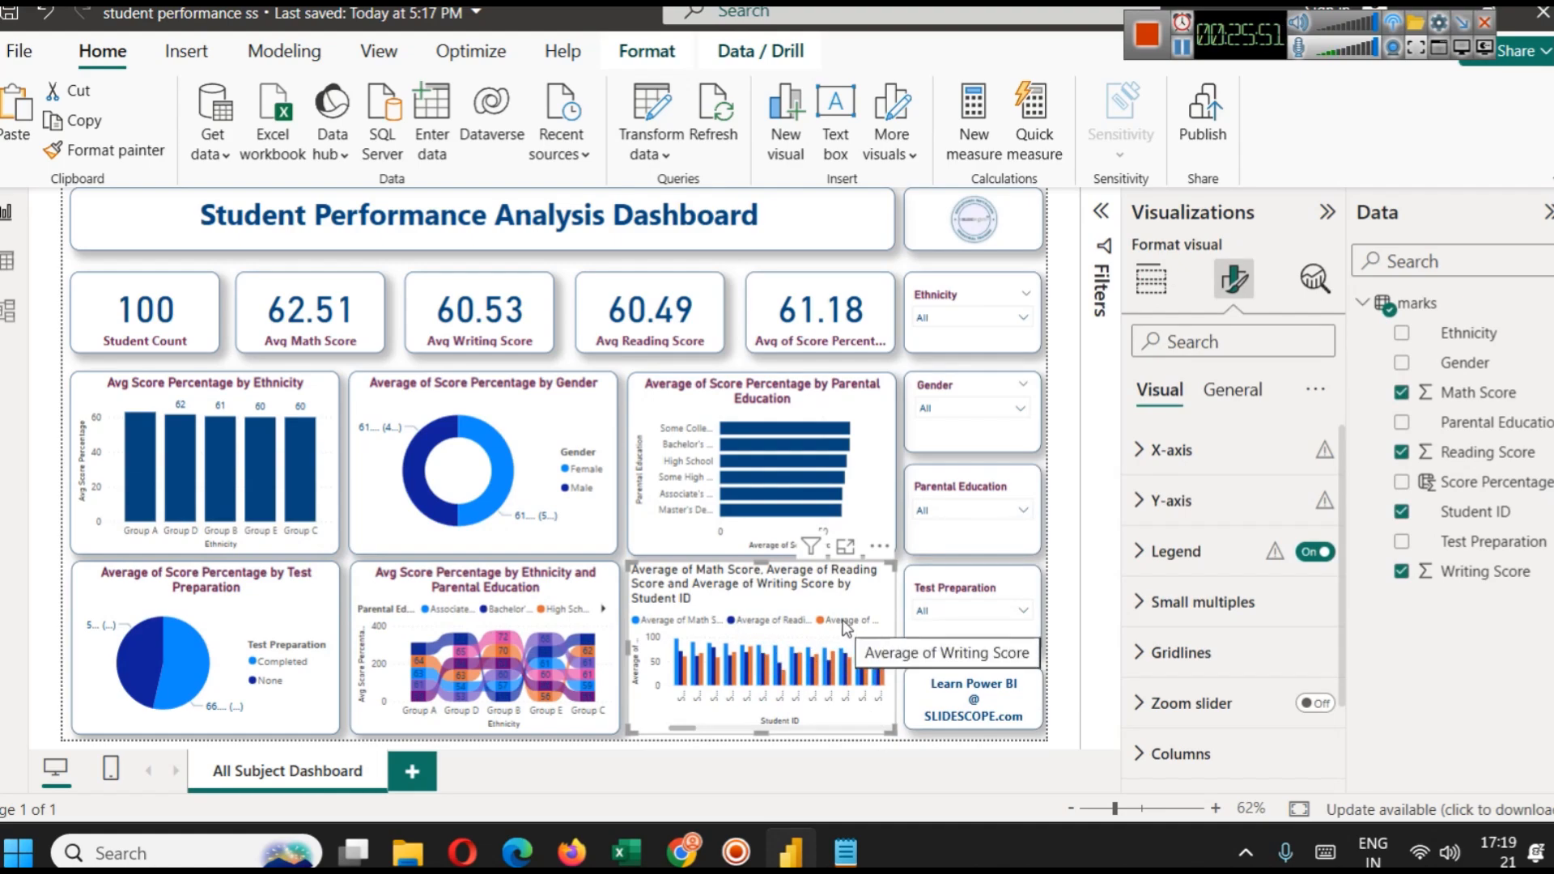
left_click(1151, 279)
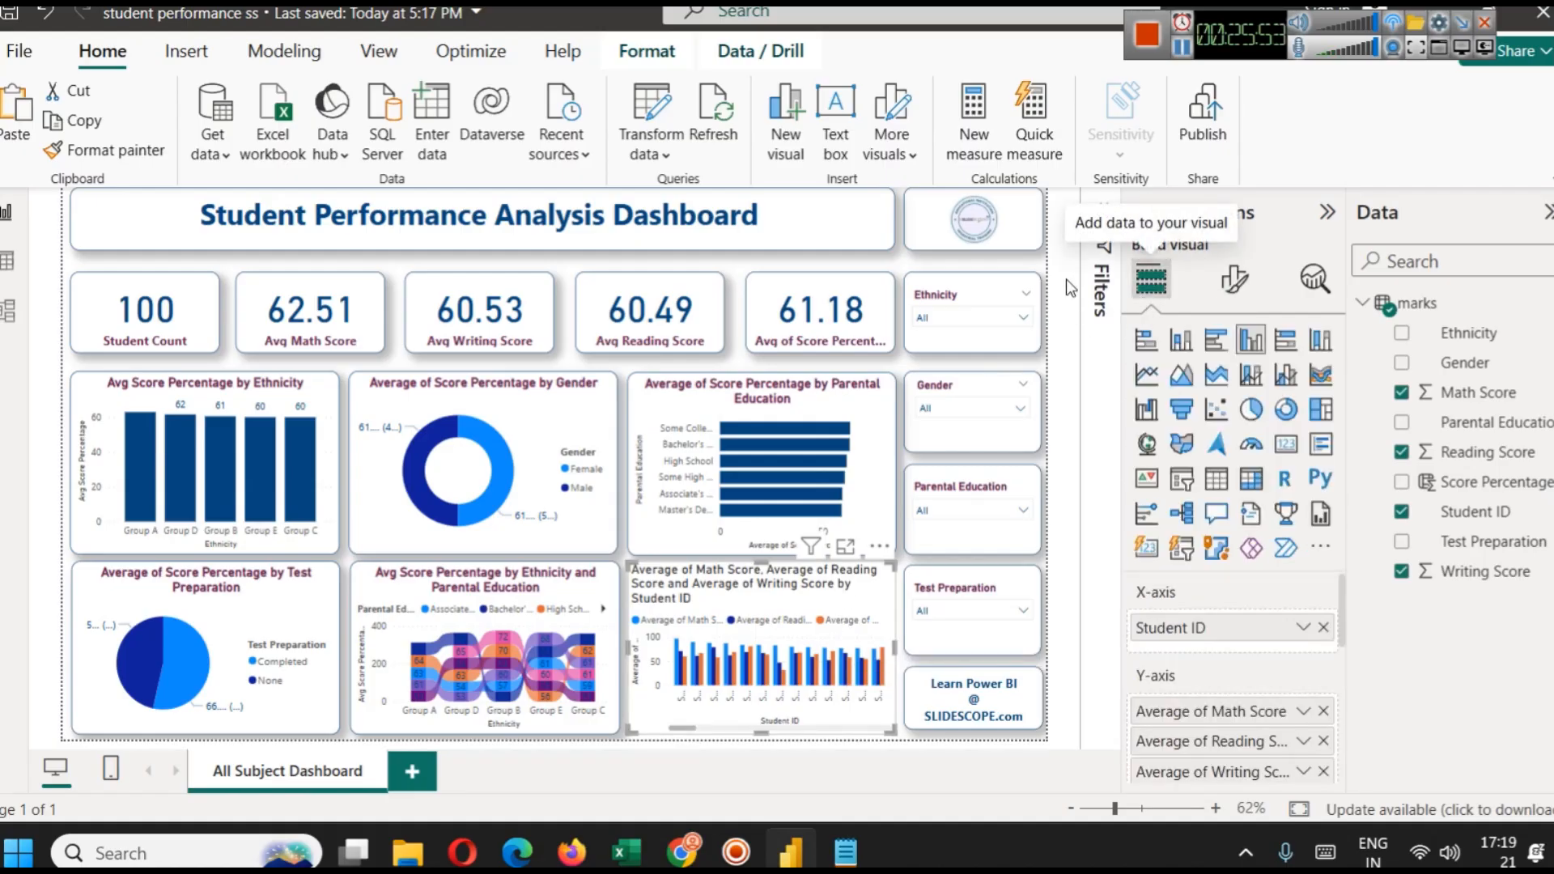
left_click(1101, 212)
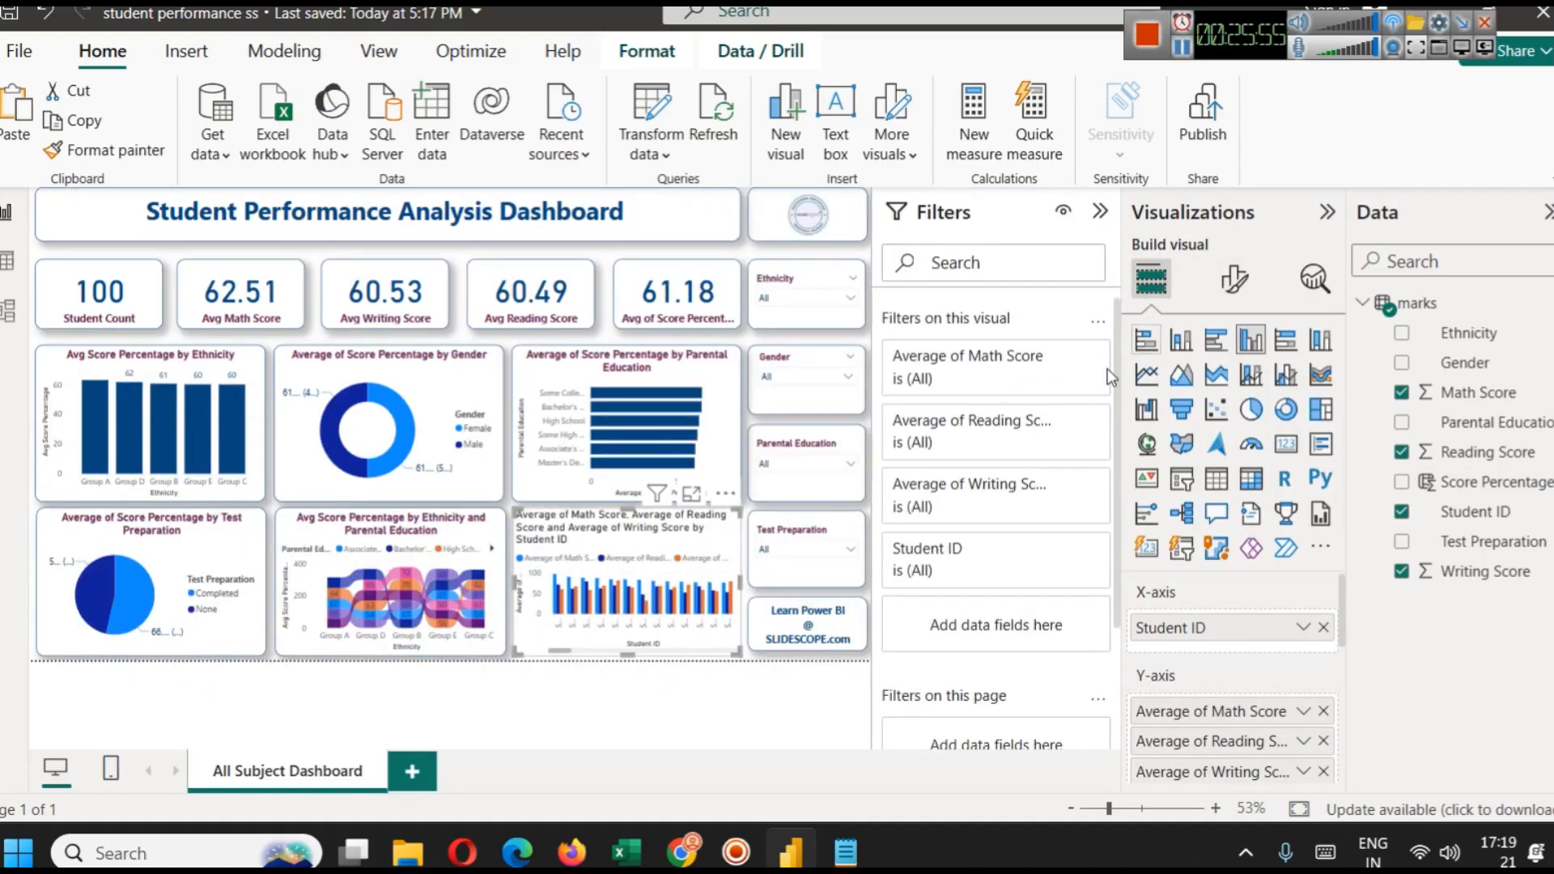
left_click(1060, 548)
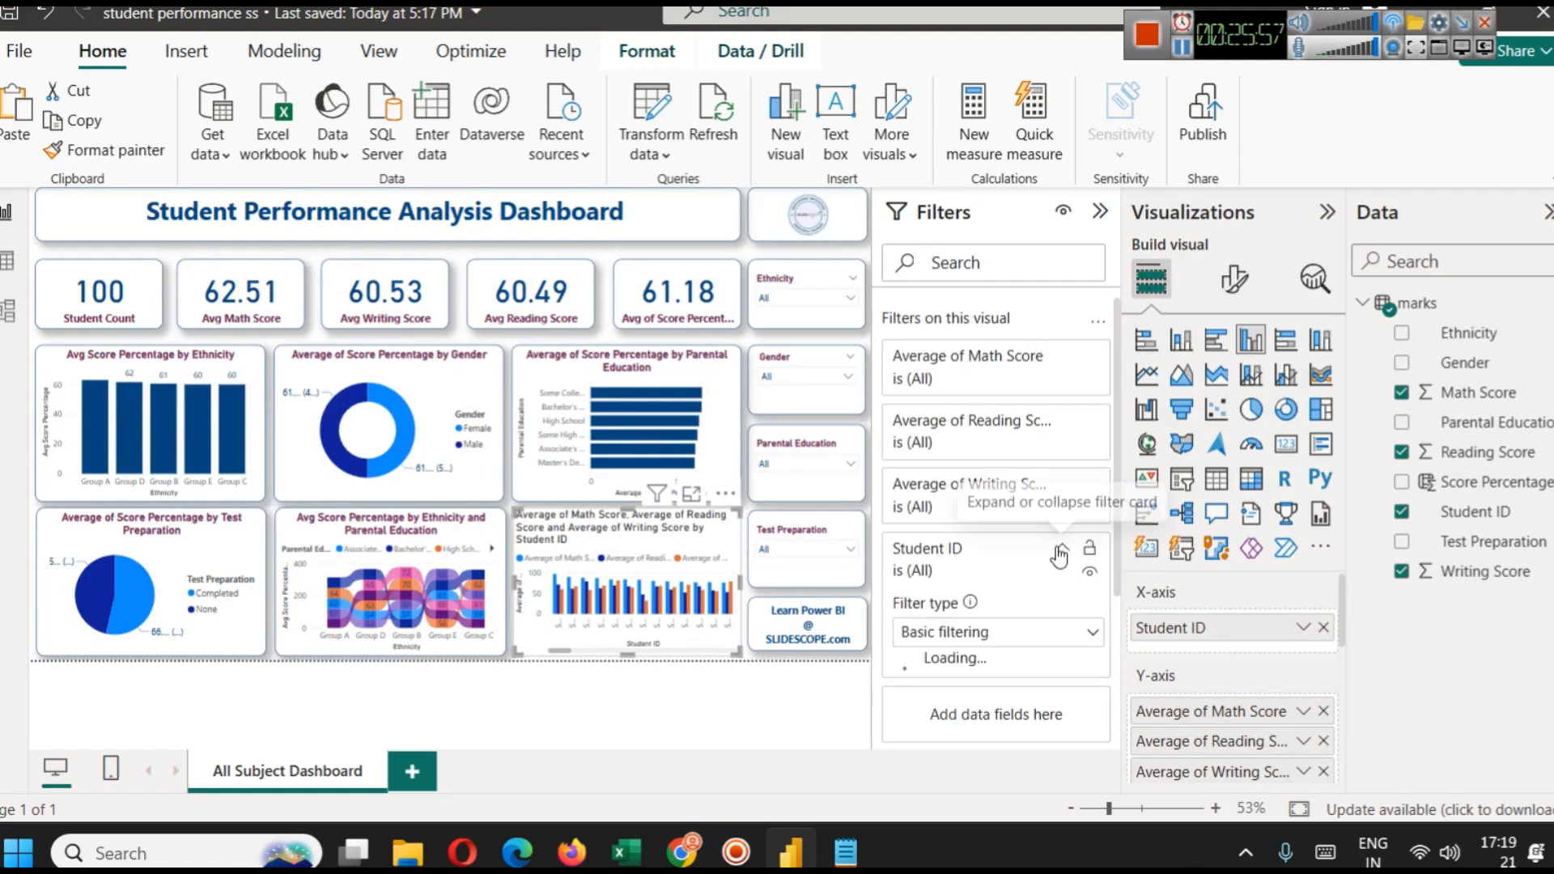
left_click(1014, 632)
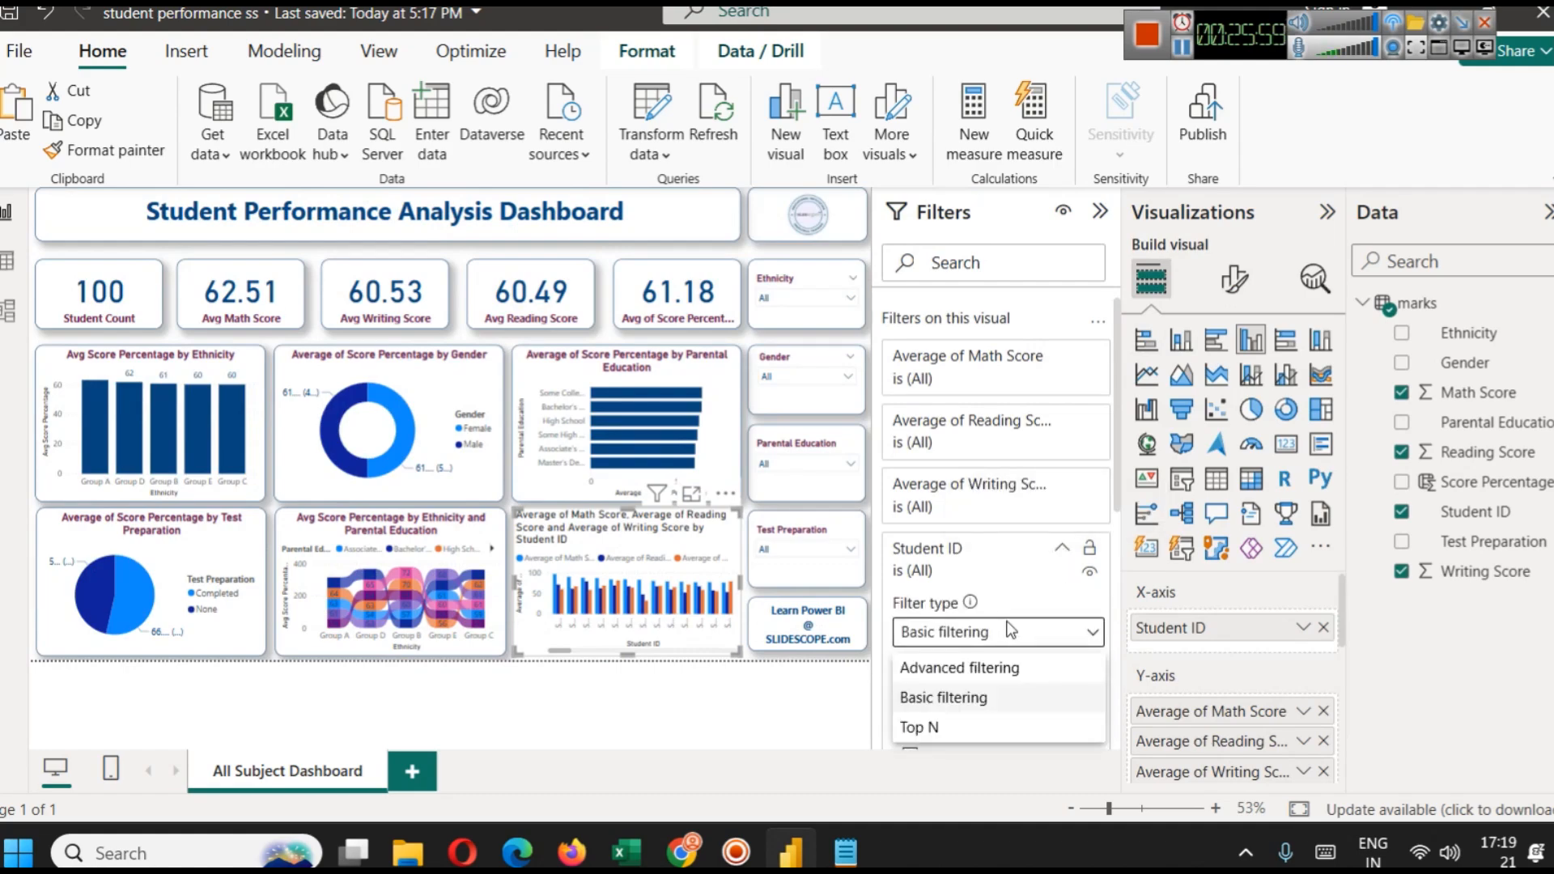
left_click(970, 726)
left_click(1038, 706)
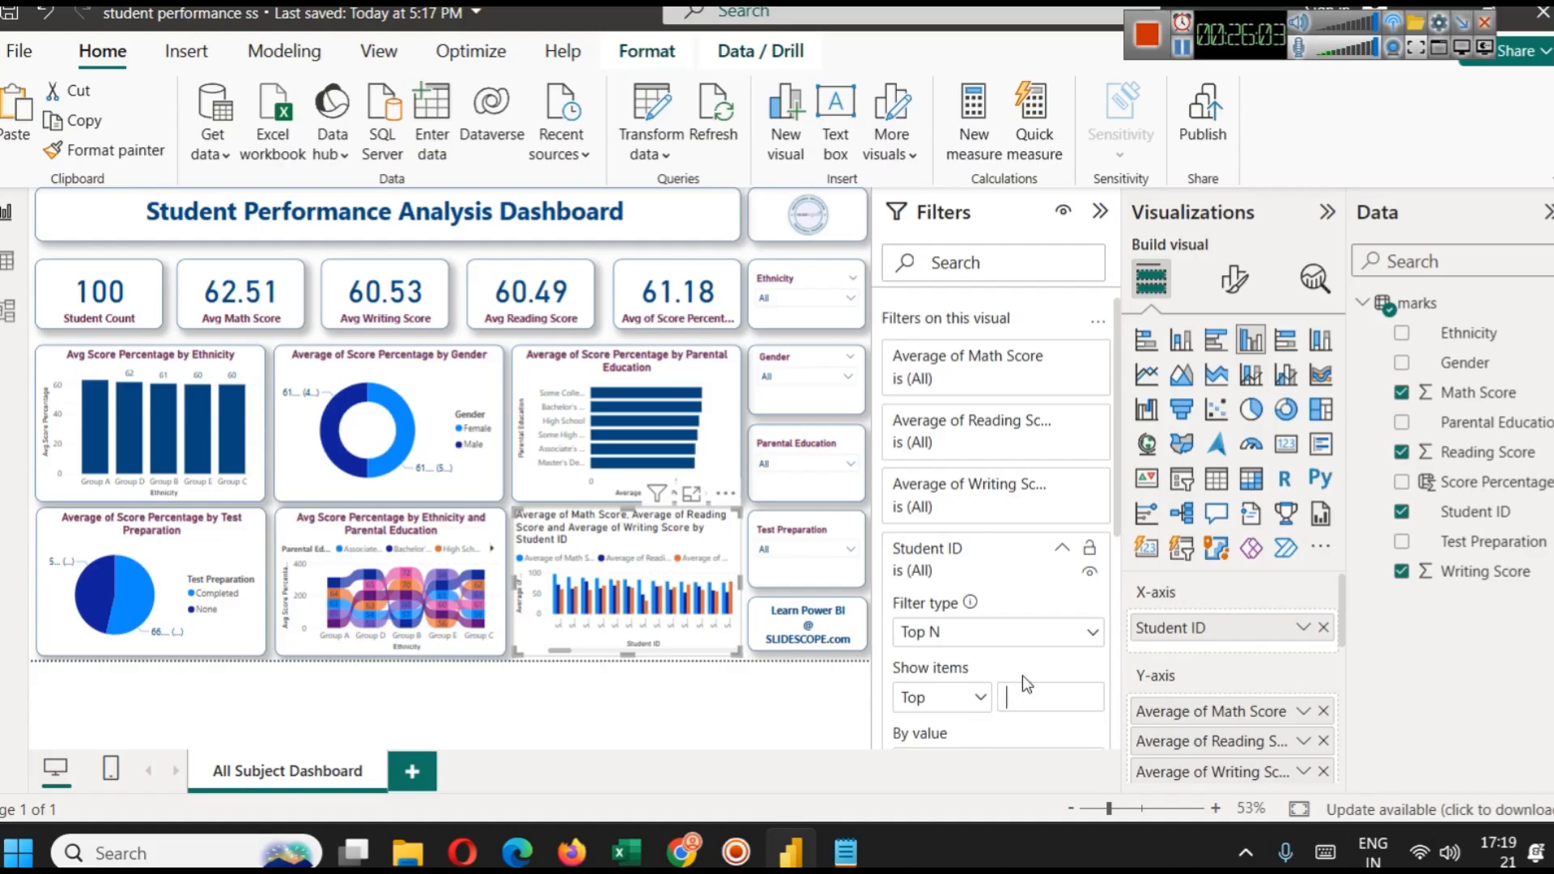
type("5")
scroll(1118, 482, "down", 3)
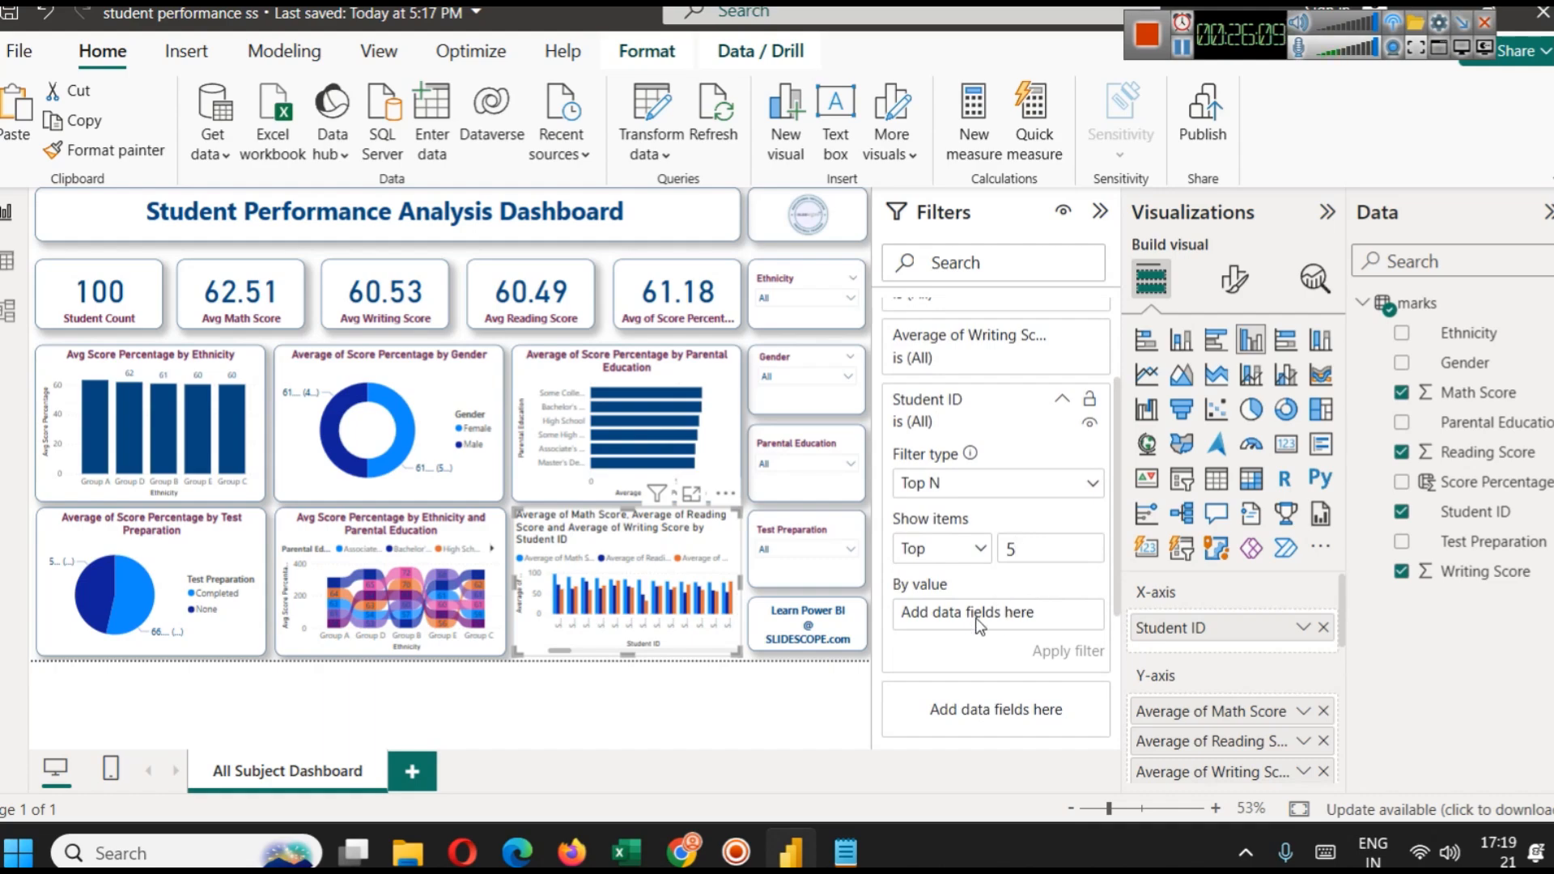
Rank the Student ID Top N filter by the average of Score Percentage and apply it to the chart.
left_click_drag(1466, 482, 980, 623)
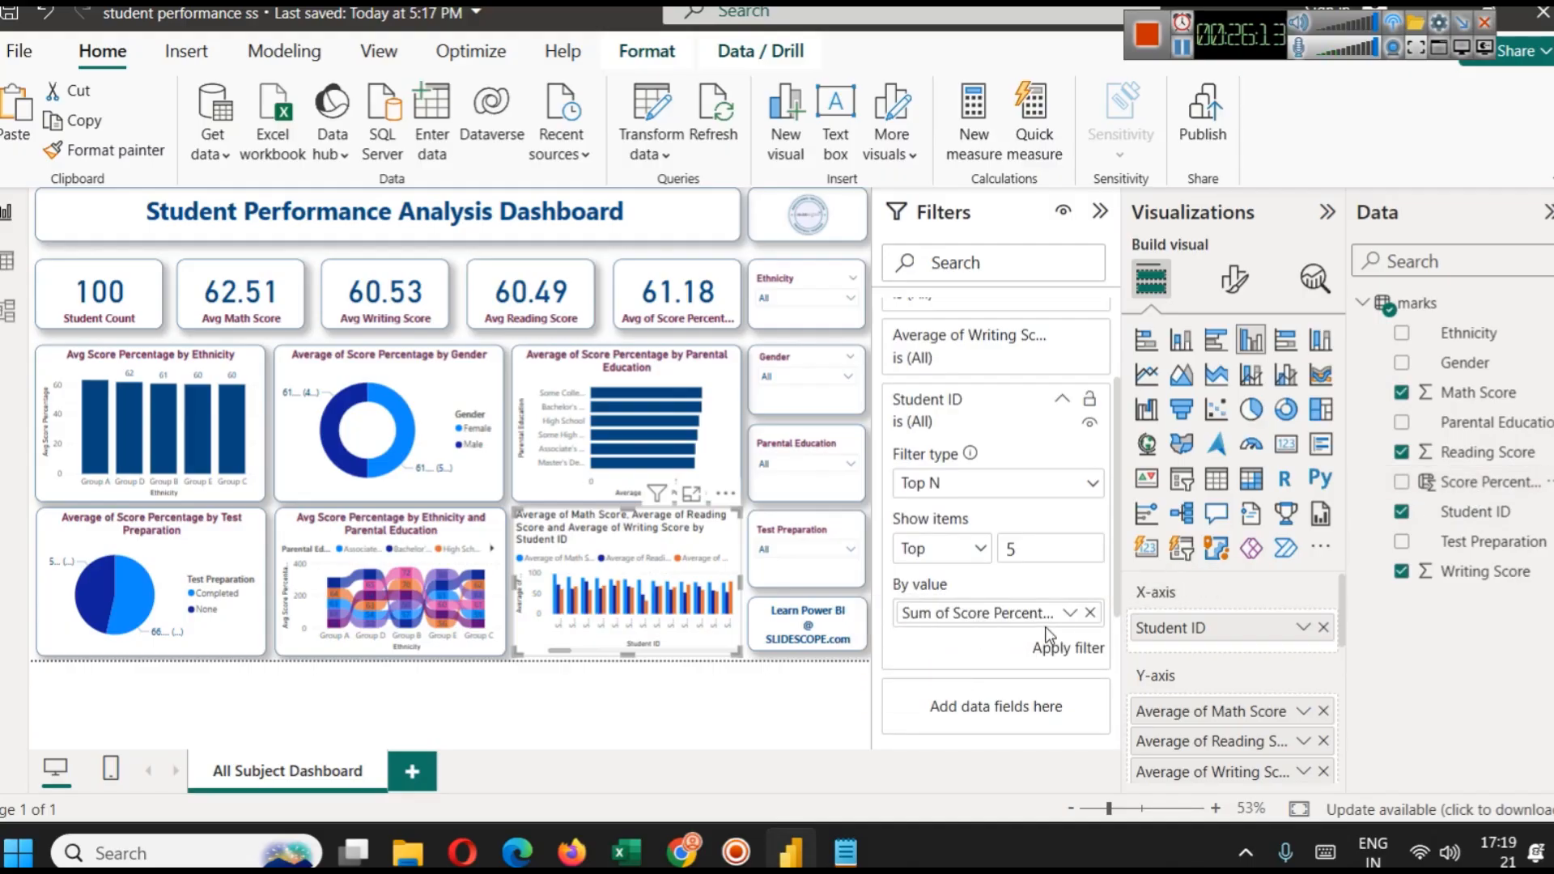
left_click(1070, 612)
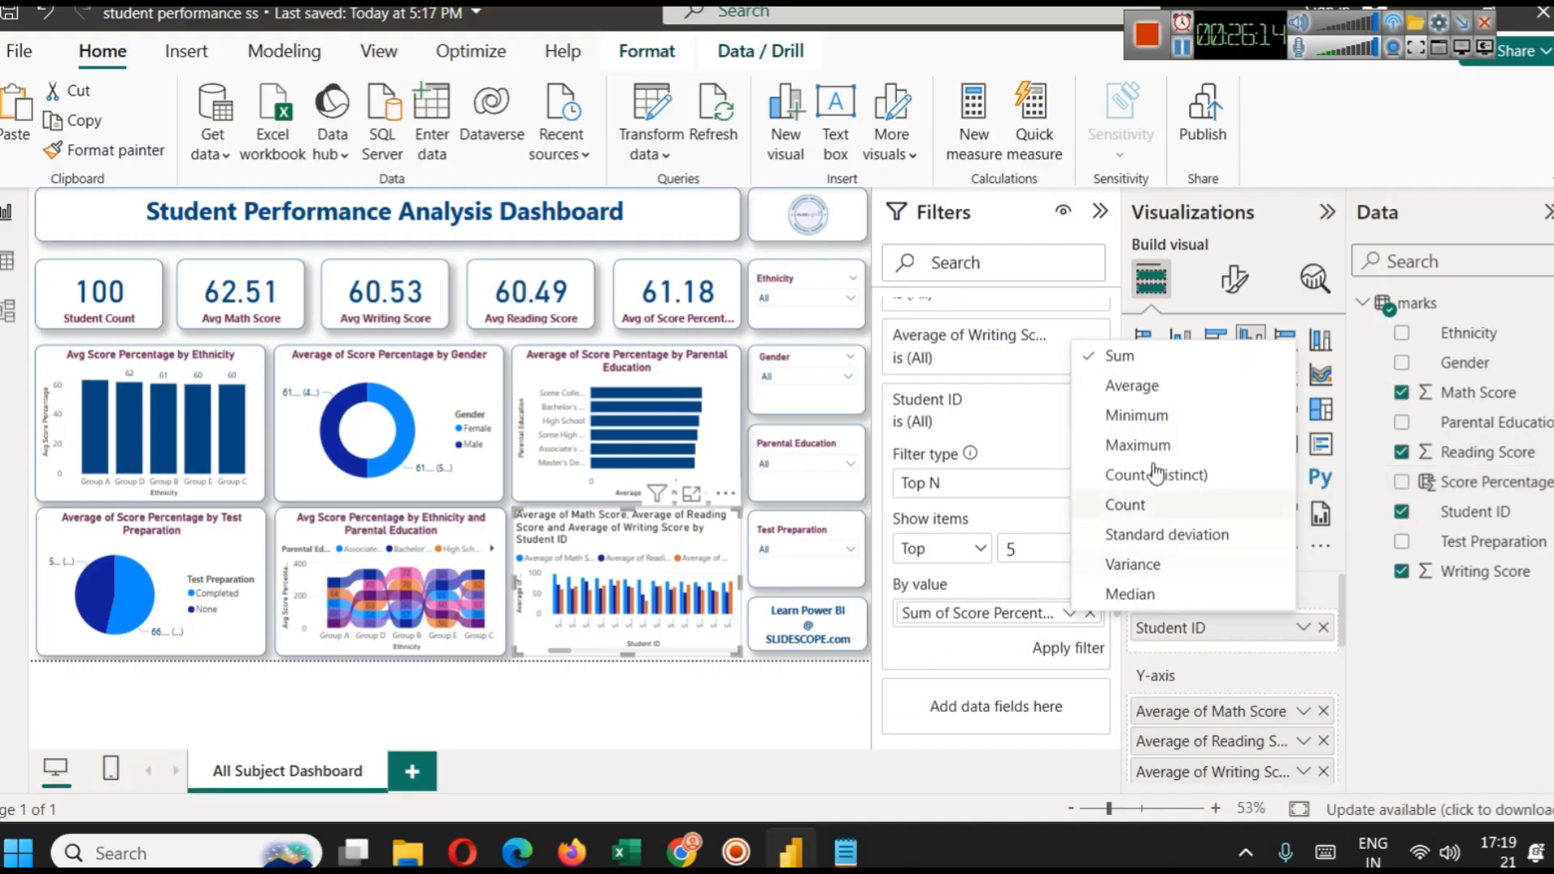
left_click(1158, 387)
left_click(1066, 648)
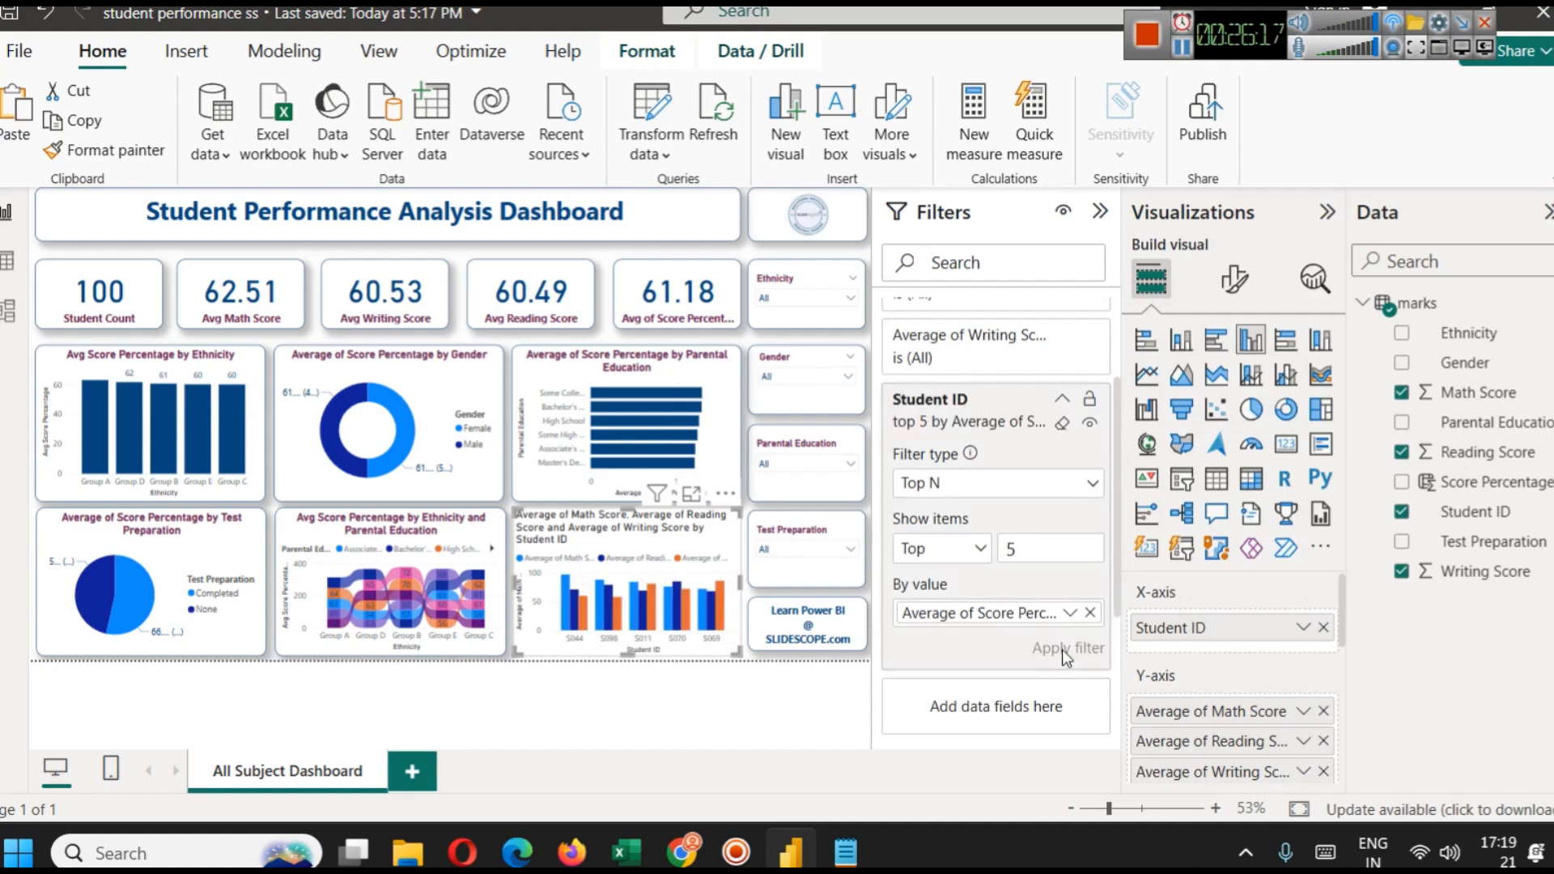
left_click(1101, 213)
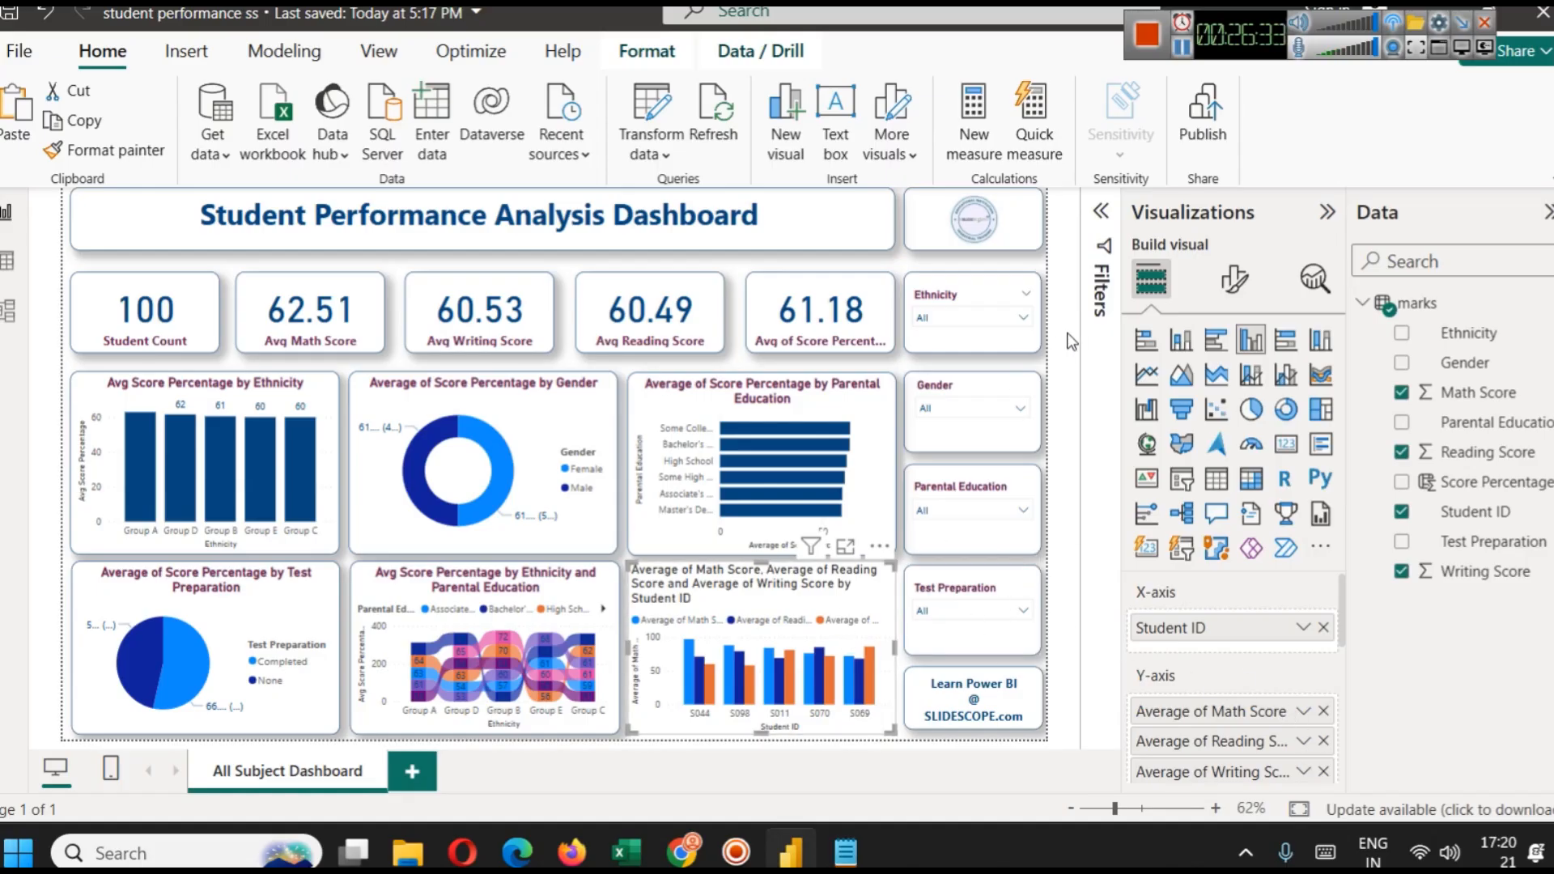
Retitle the subject score column chart as "Top 5 Students by Performance".
left_click(1233, 279)
left_click(1233, 389)
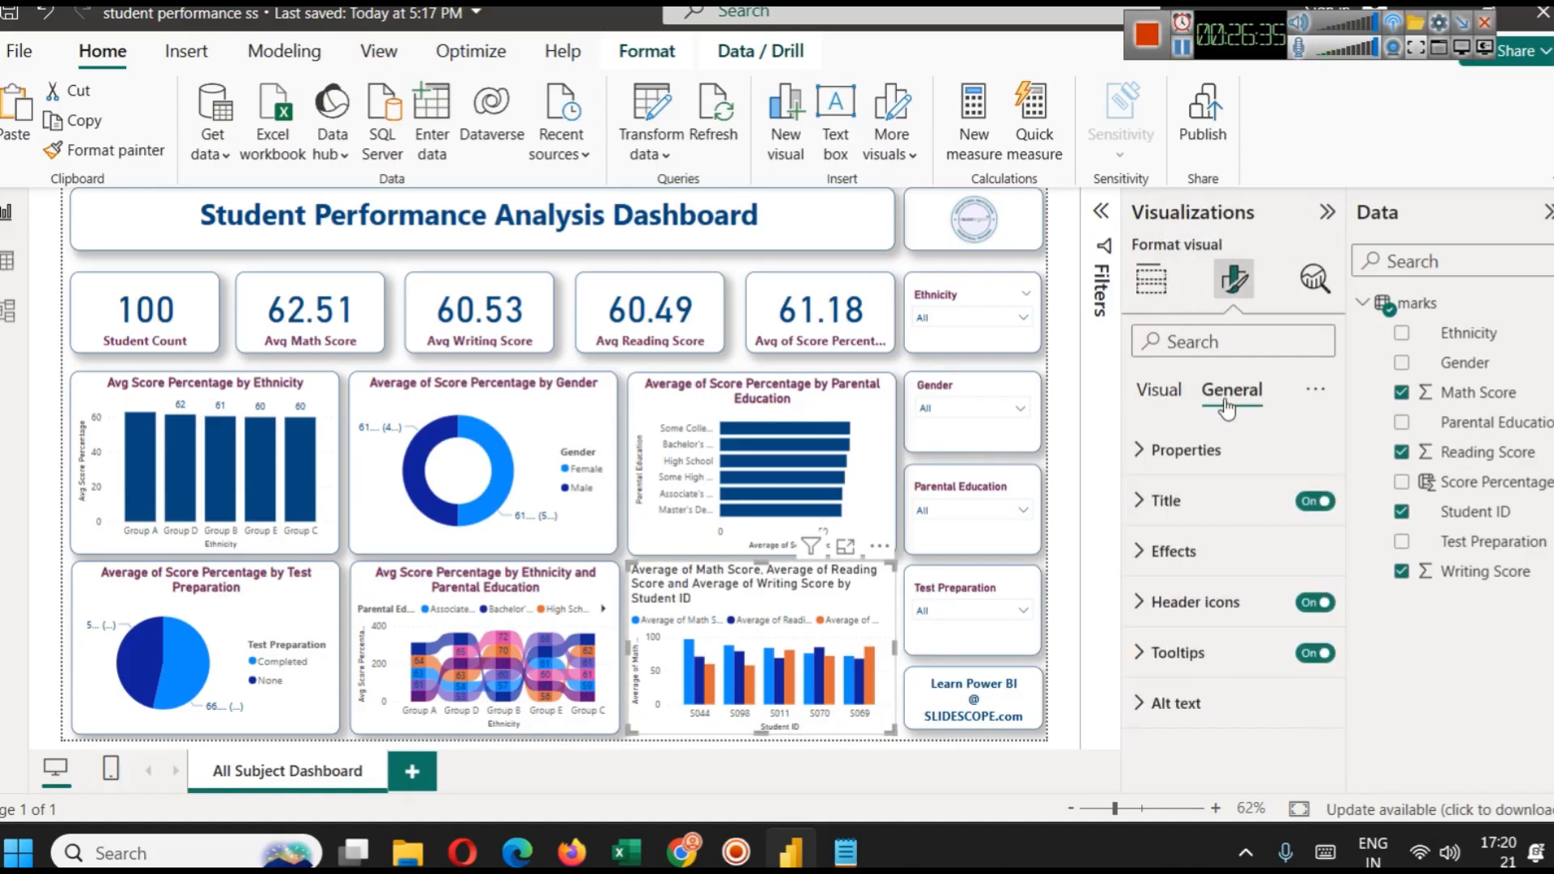
left_click(1166, 500)
triple_click(1189, 624)
type("Top 5 Stud")
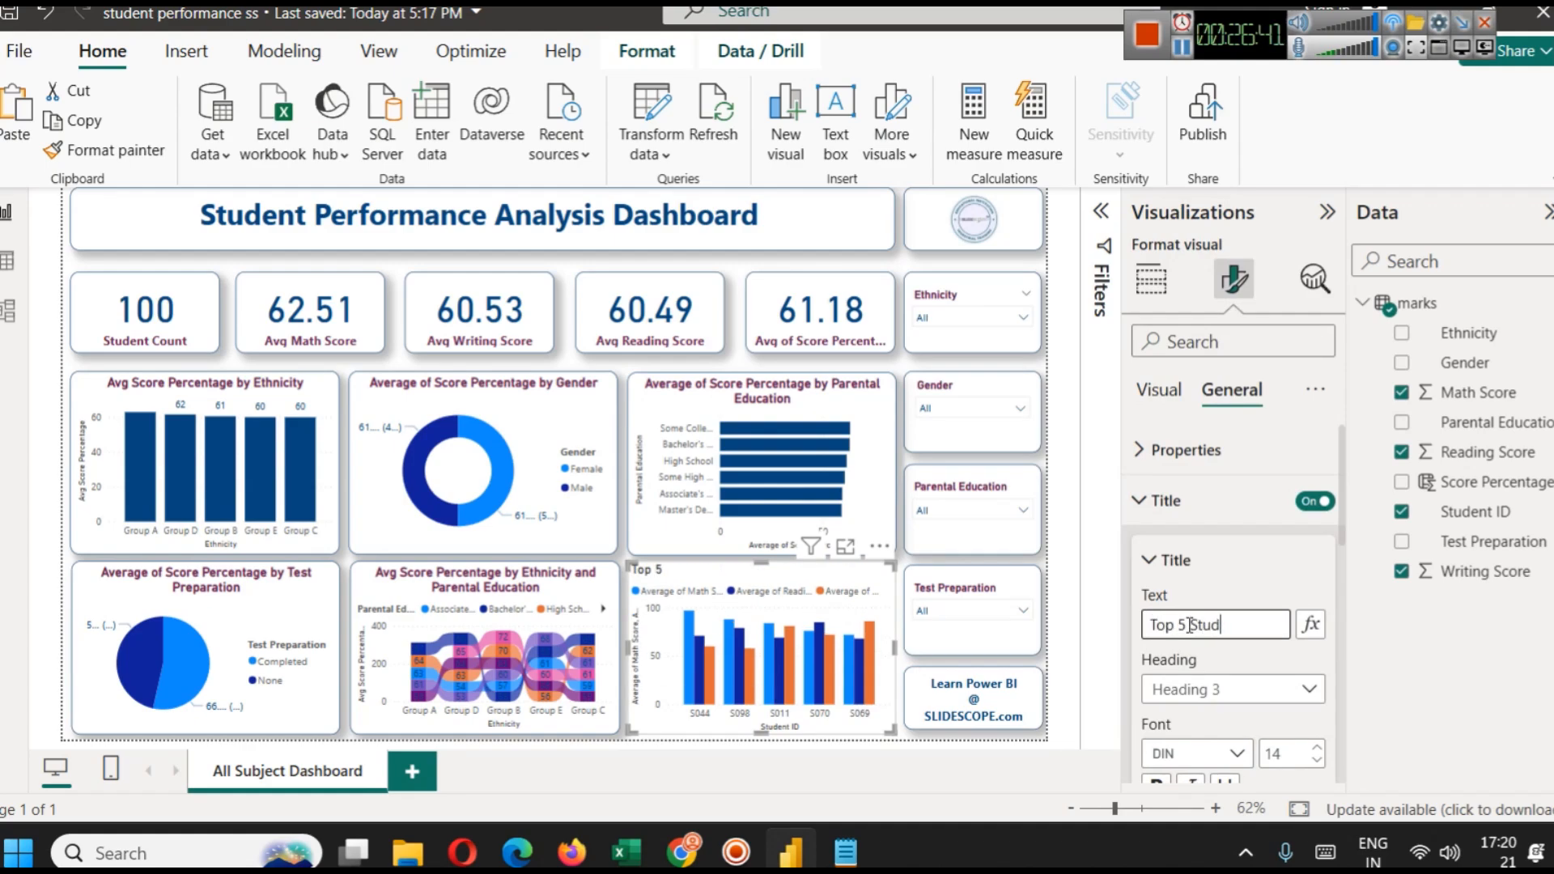
type("ents by Prf")
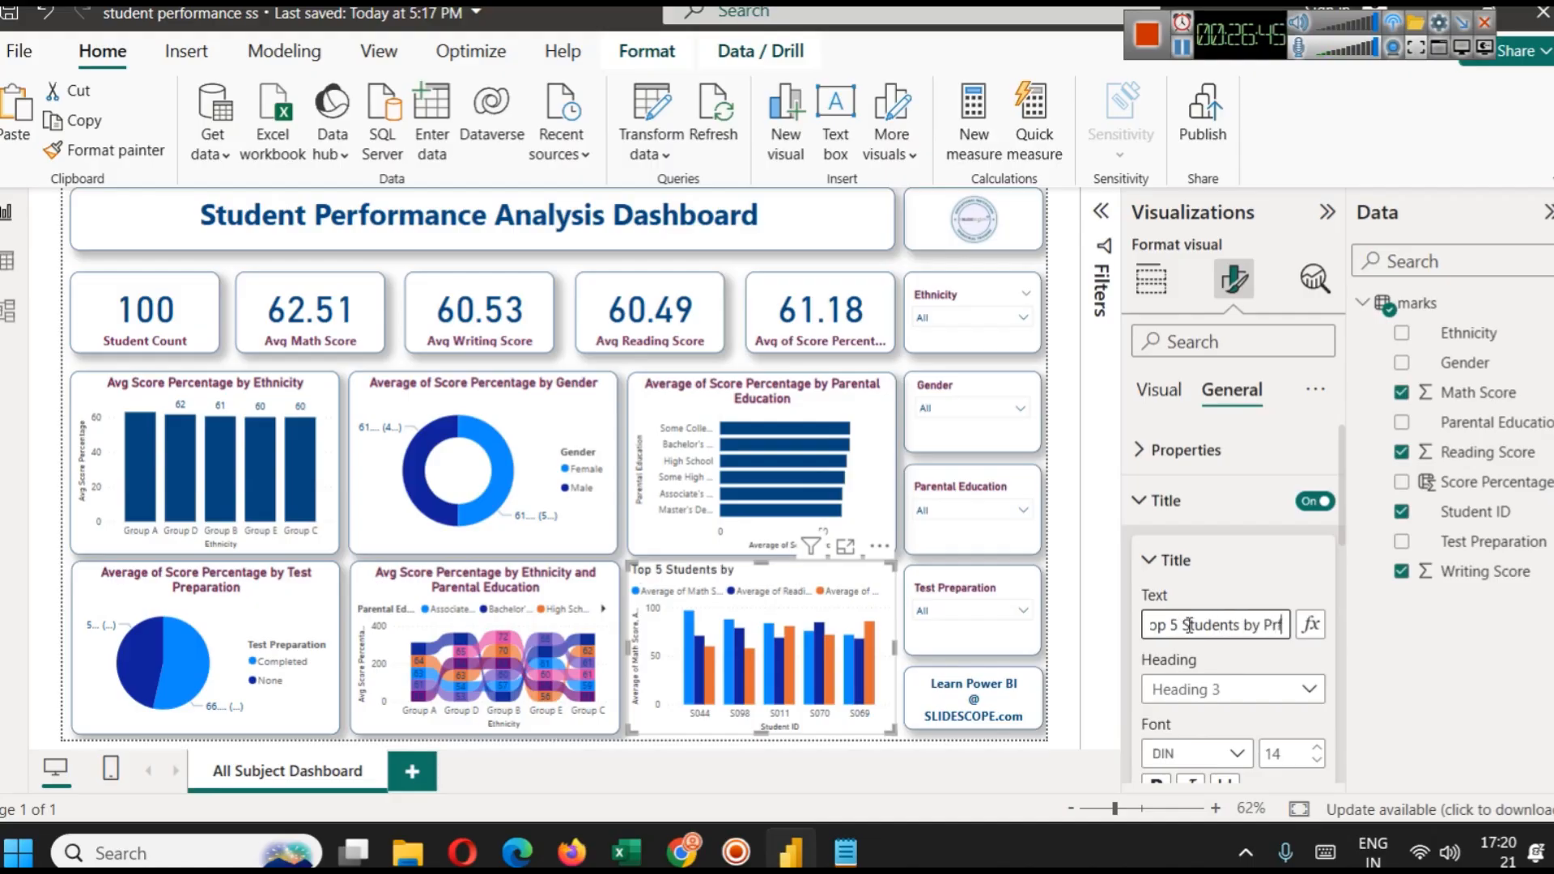
key("BackSpace")
key("BackSpace")
type("erfro")
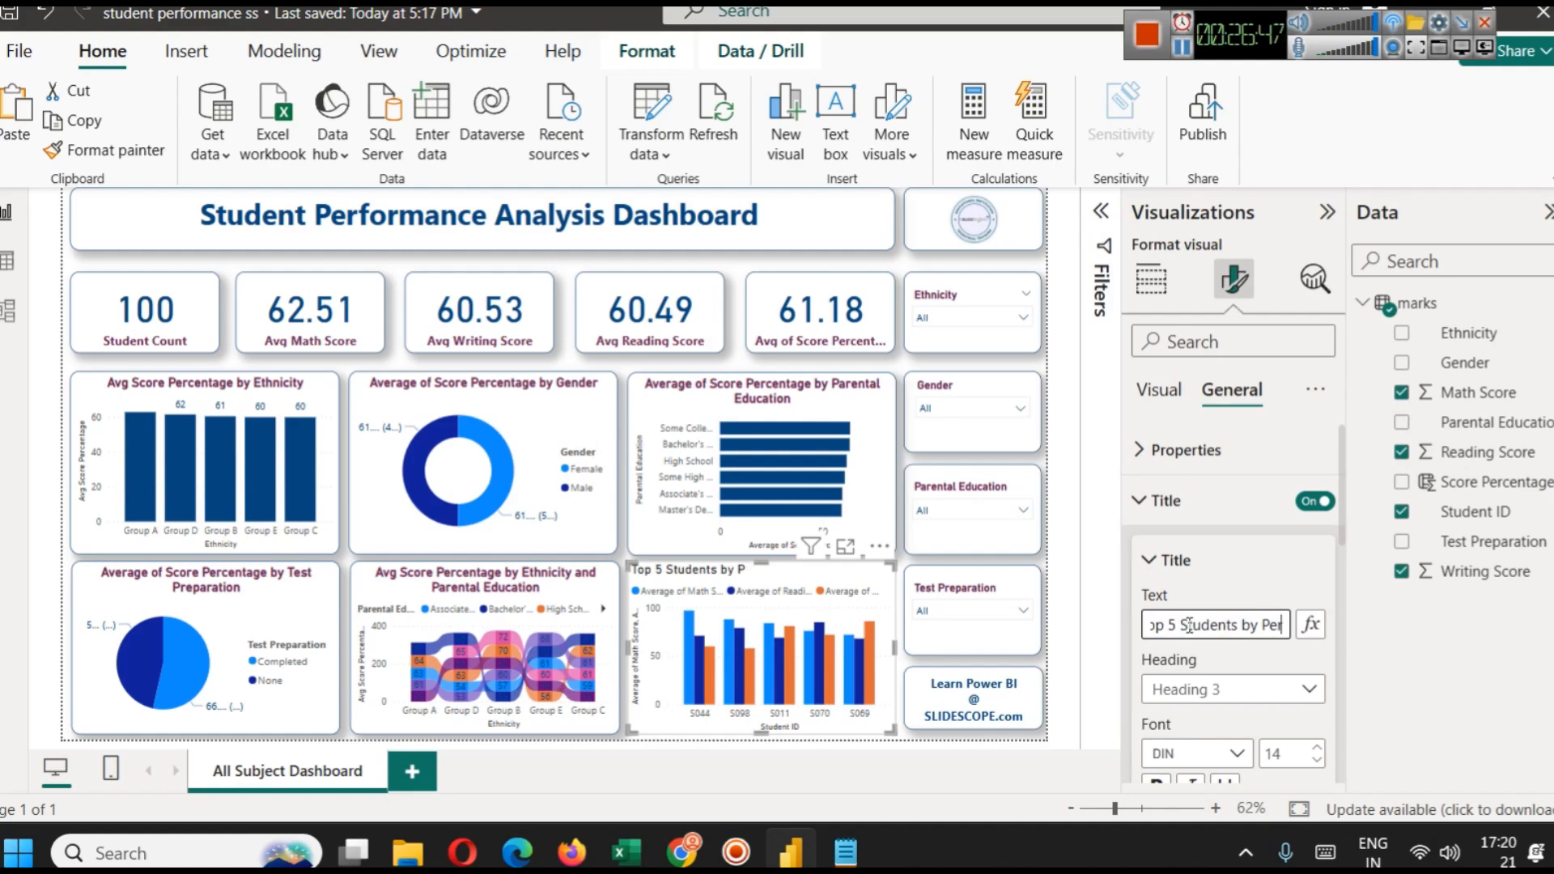
key("BackSpace")
key("BackSpace")
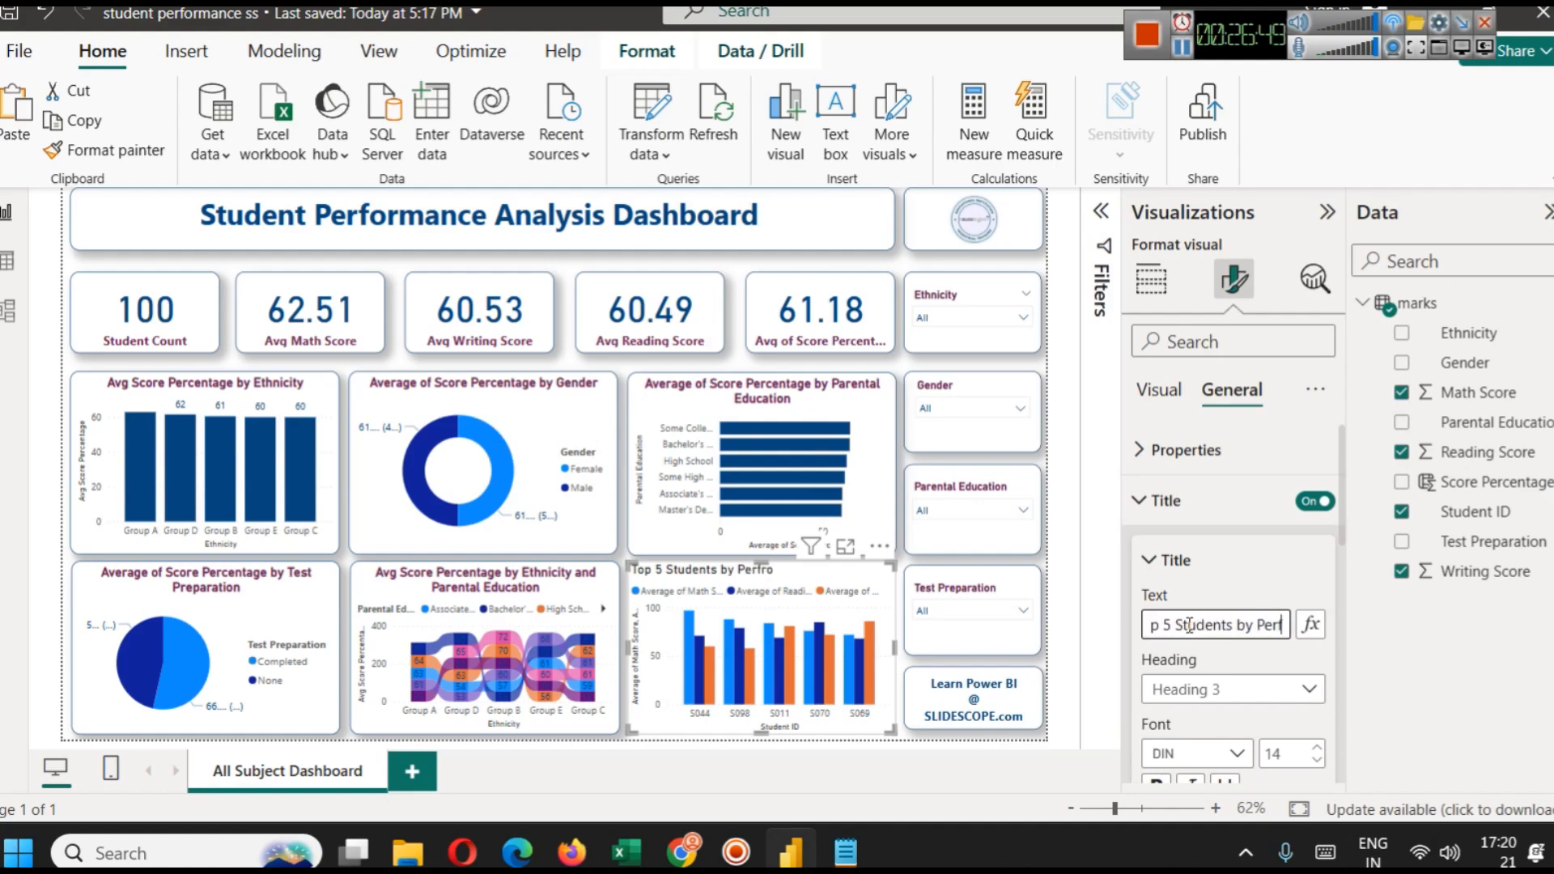
type("ormance")
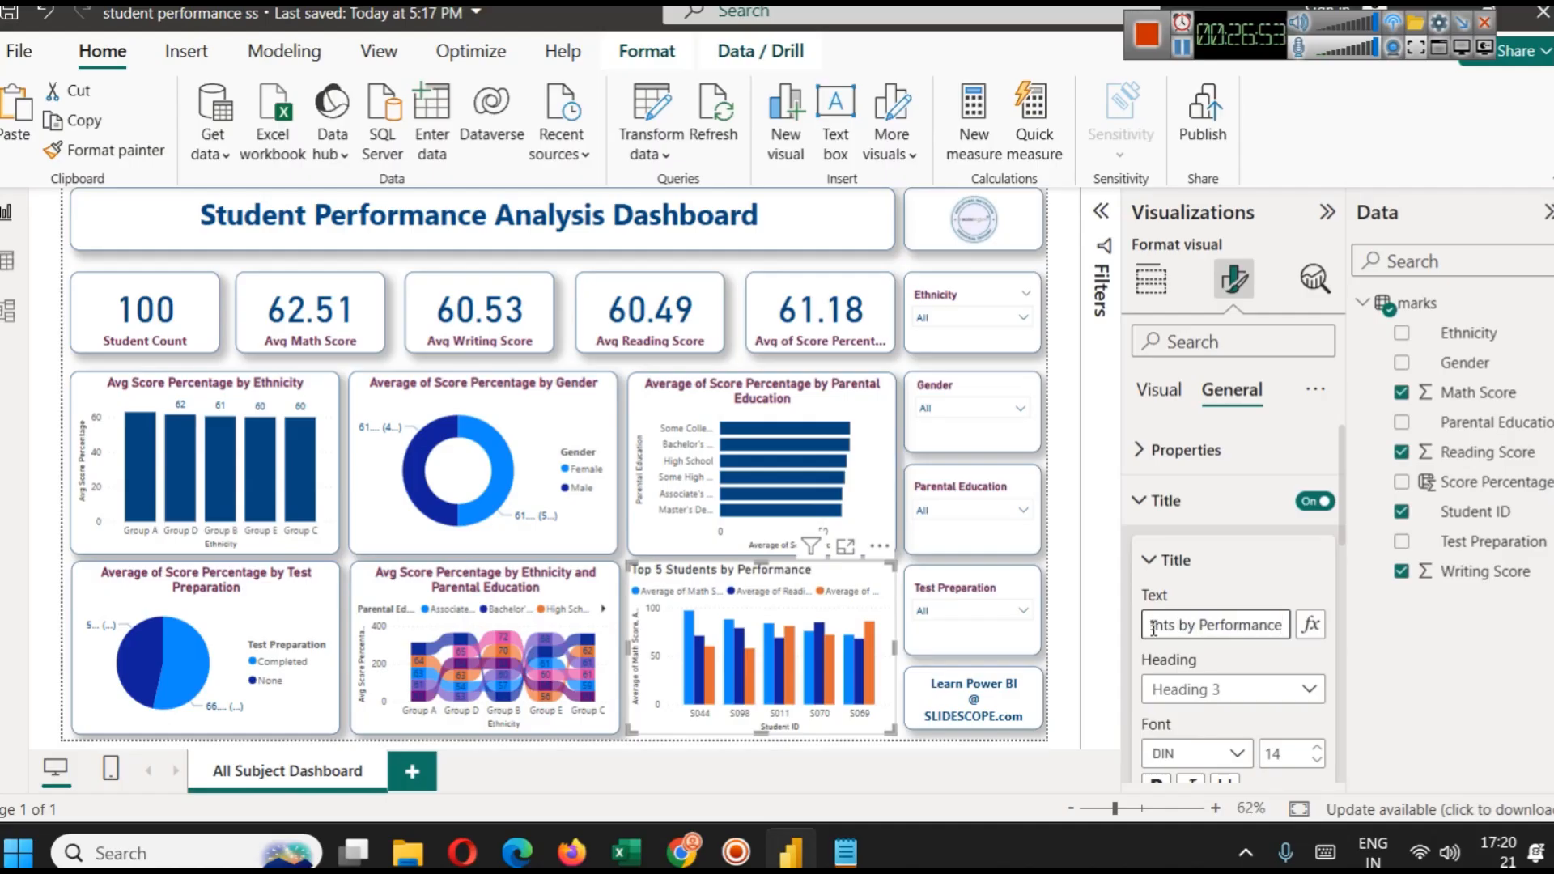
Format the Top 5 Students by Performance chart title in dark maroon, bold and centred.
scroll(1295, 696, "down", 5)
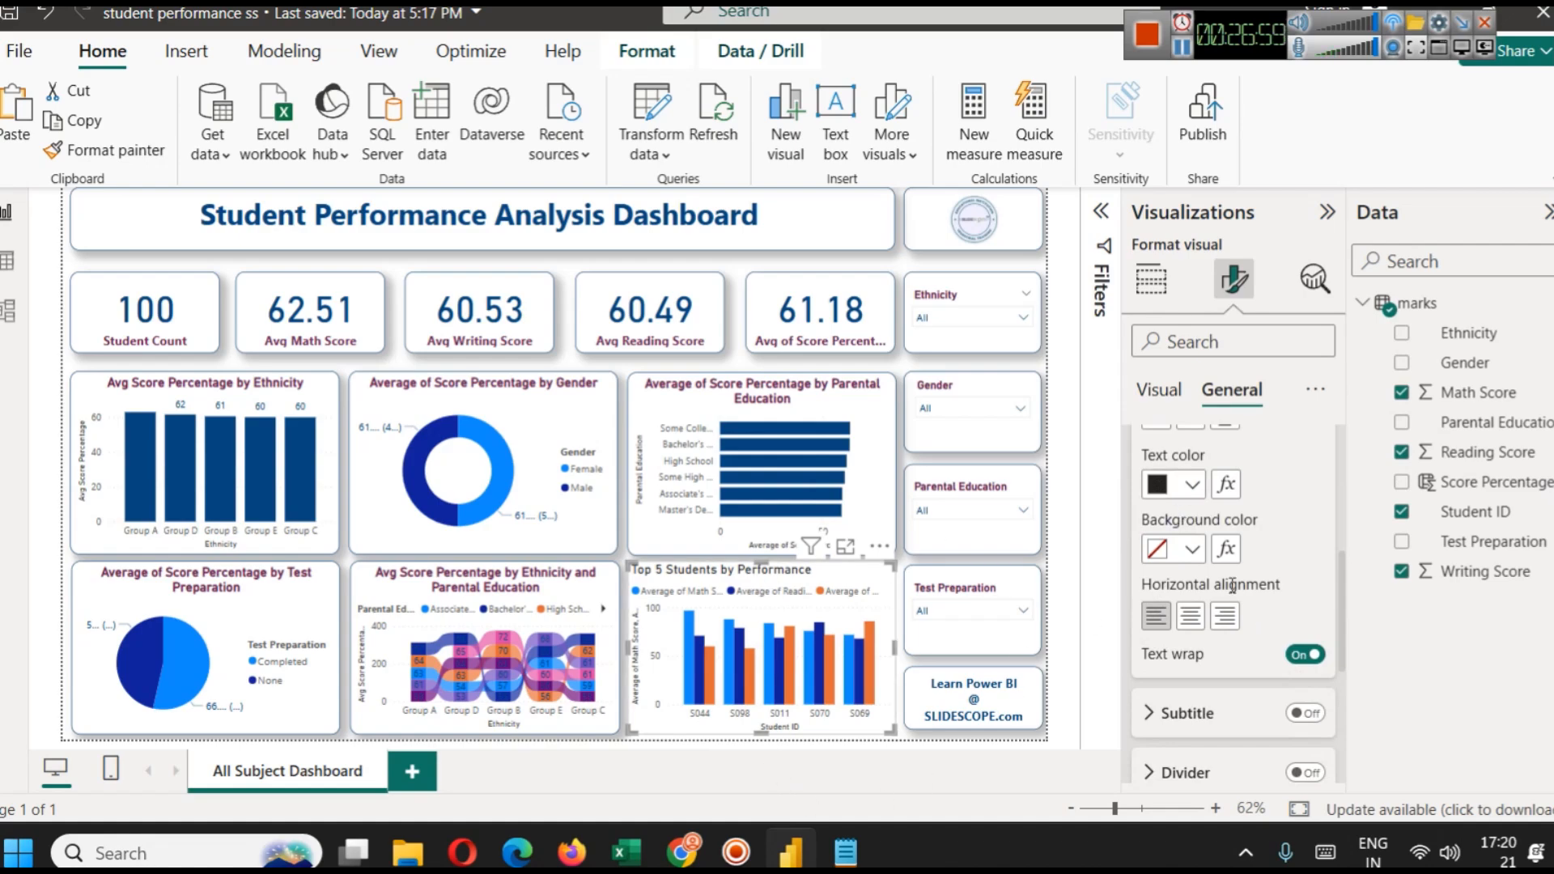
left_click(1192, 484)
left_click(1208, 380)
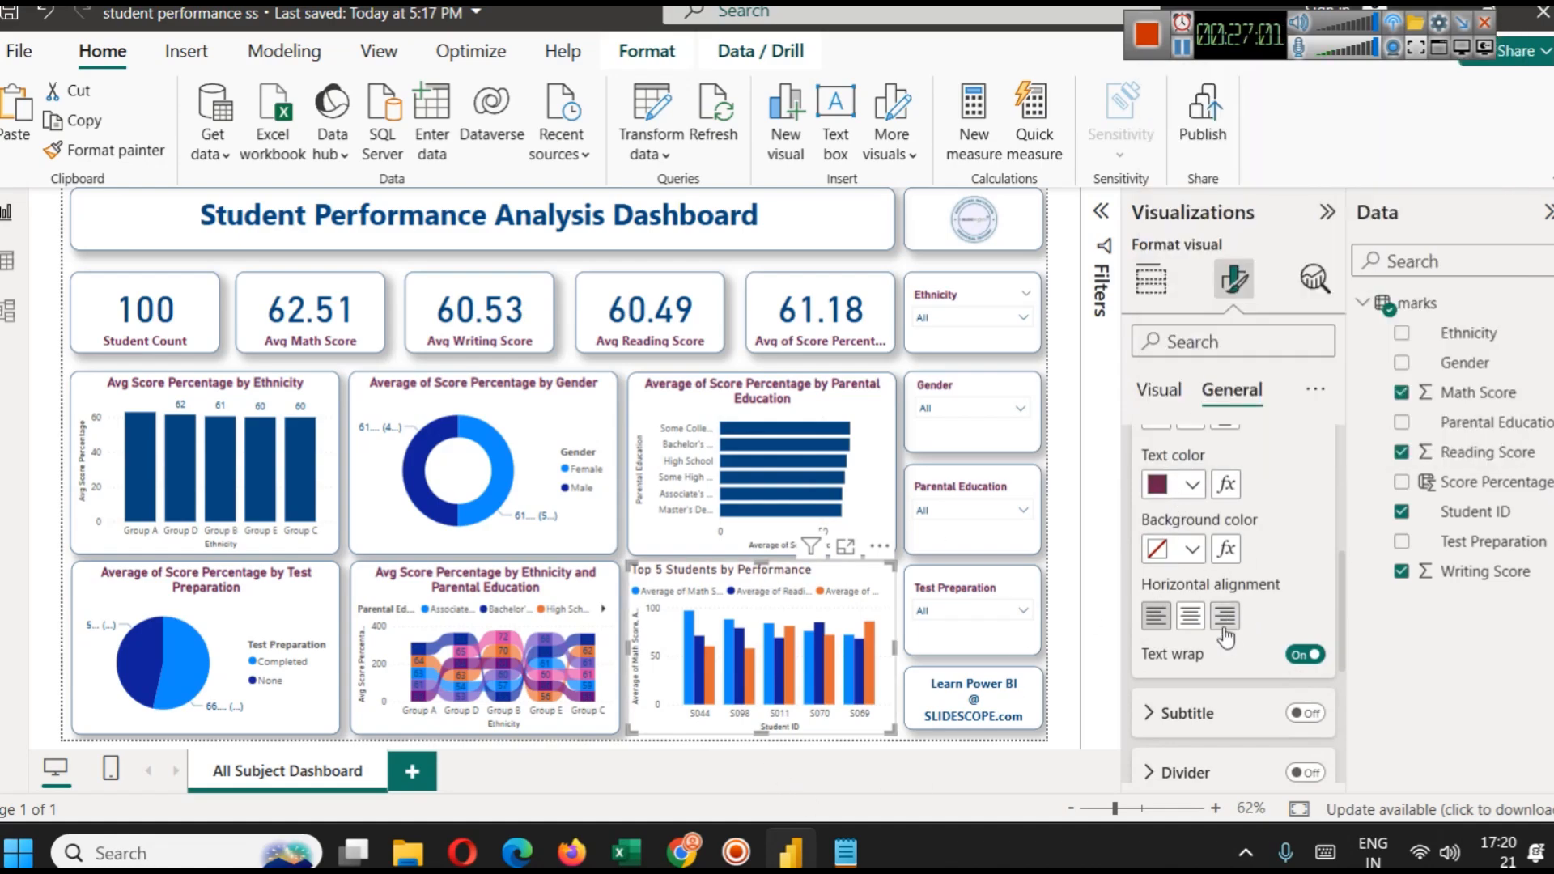
scroll(1190, 619, "down", 5)
scroll(1190, 627, "up", 3)
left_click(1157, 584)
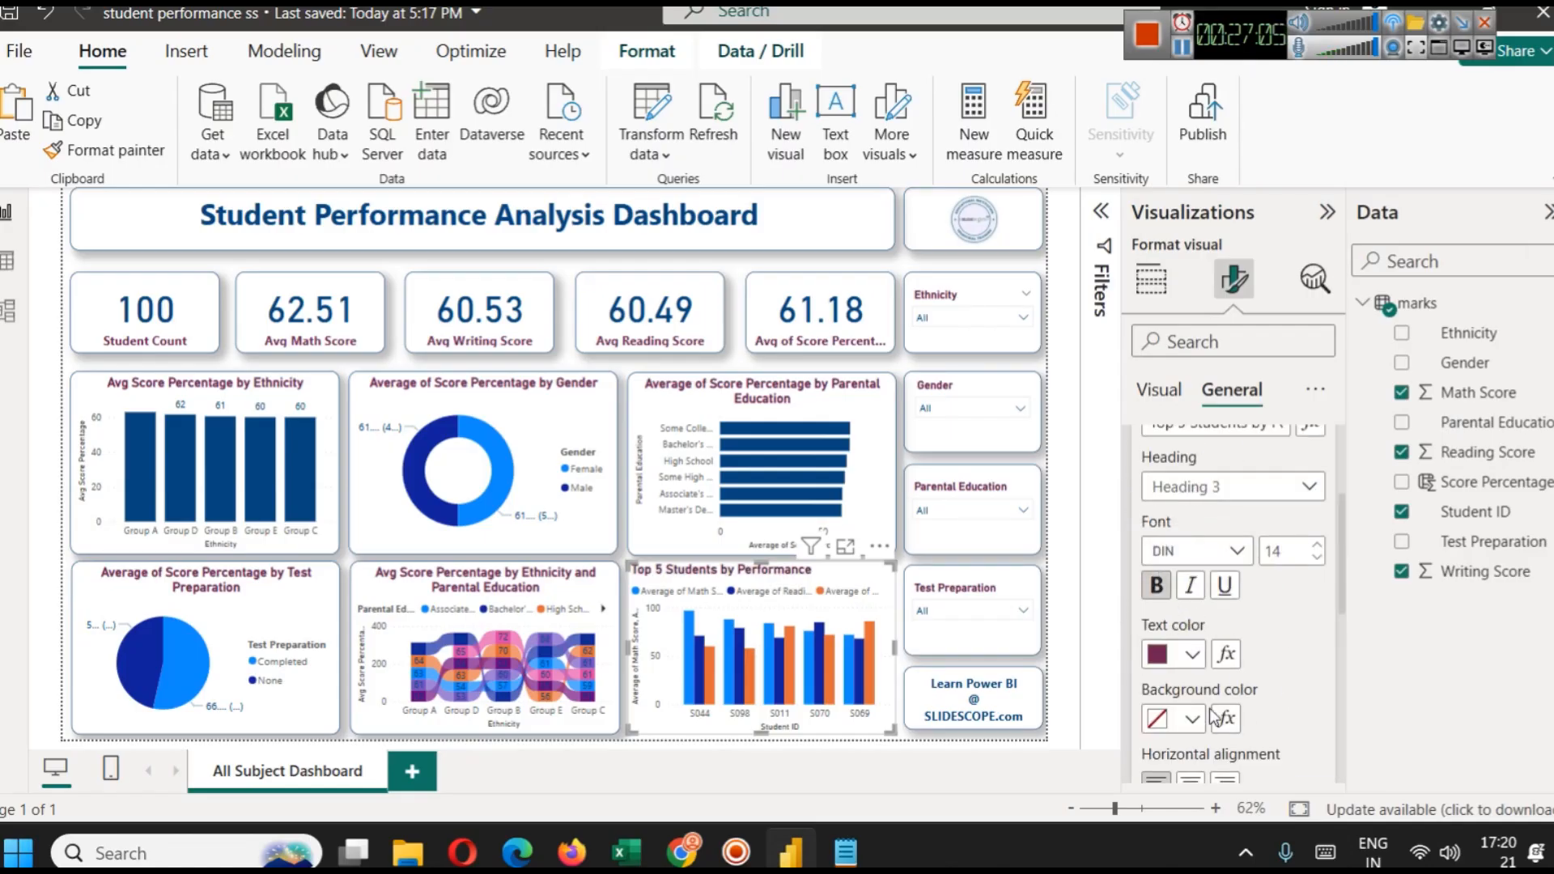
scroll(1223, 656, "down", 2)
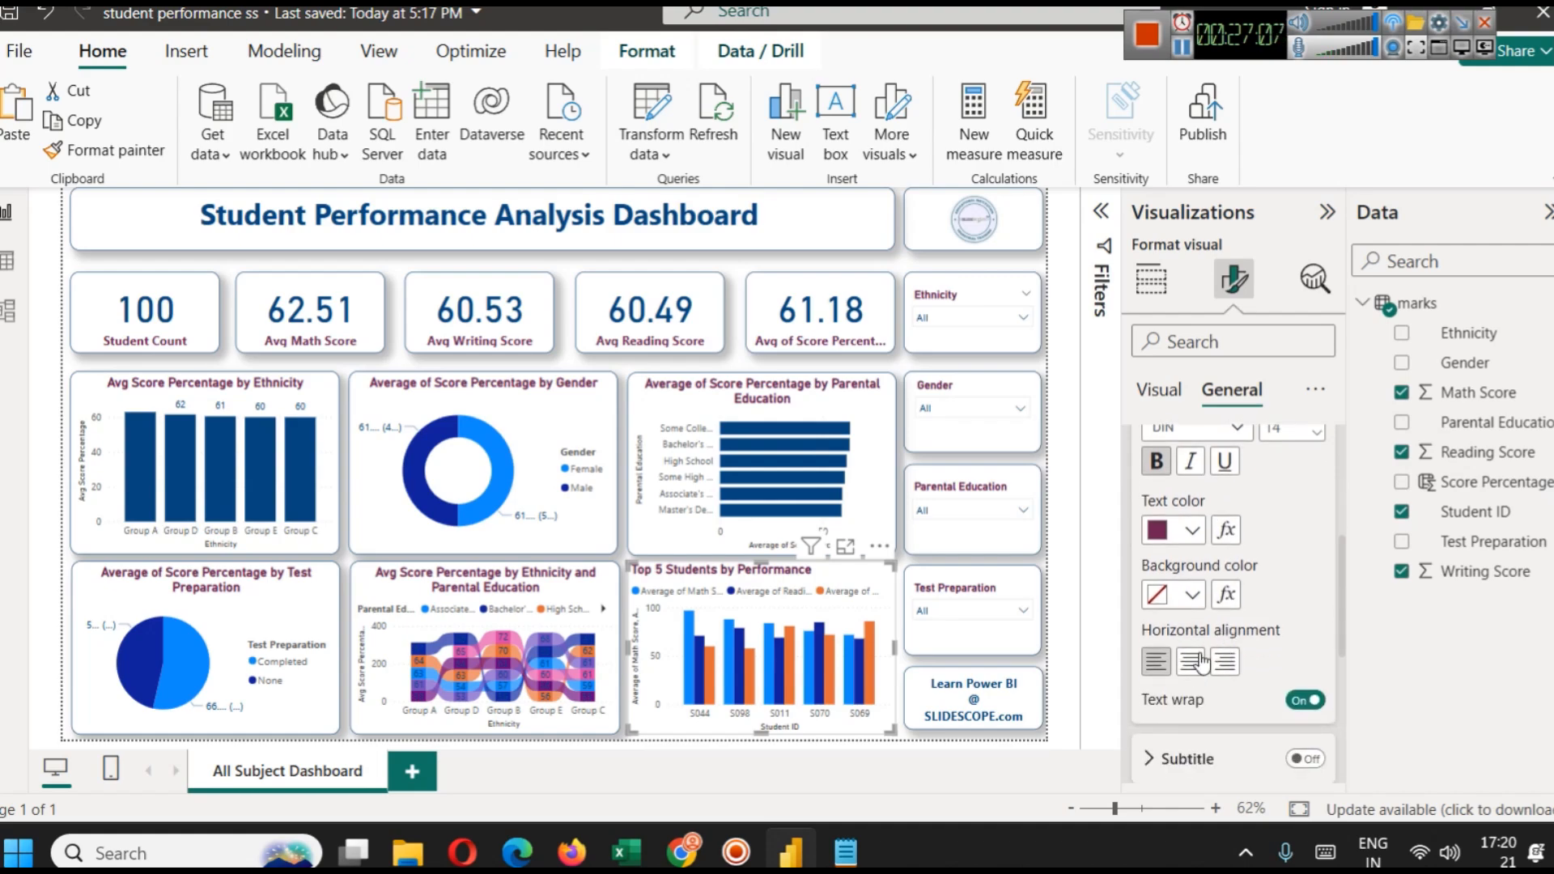
left_click(1190, 662)
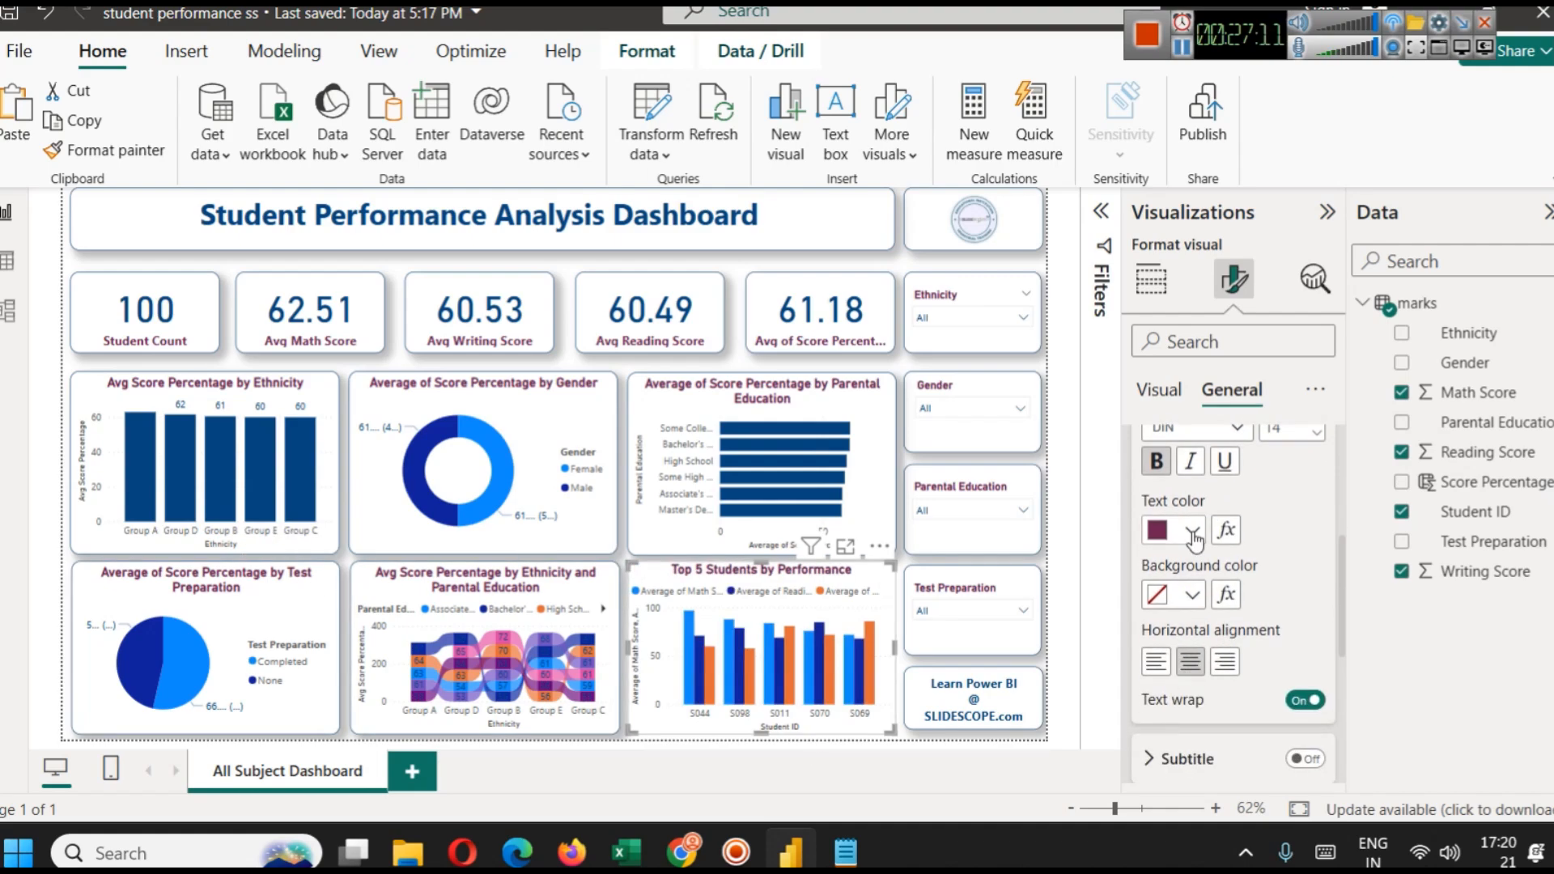
Turn on the shadow and the visual border for the Top 5 Students by Performance chart.
scroll(1252, 583, "up", 4)
left_click(1198, 494)
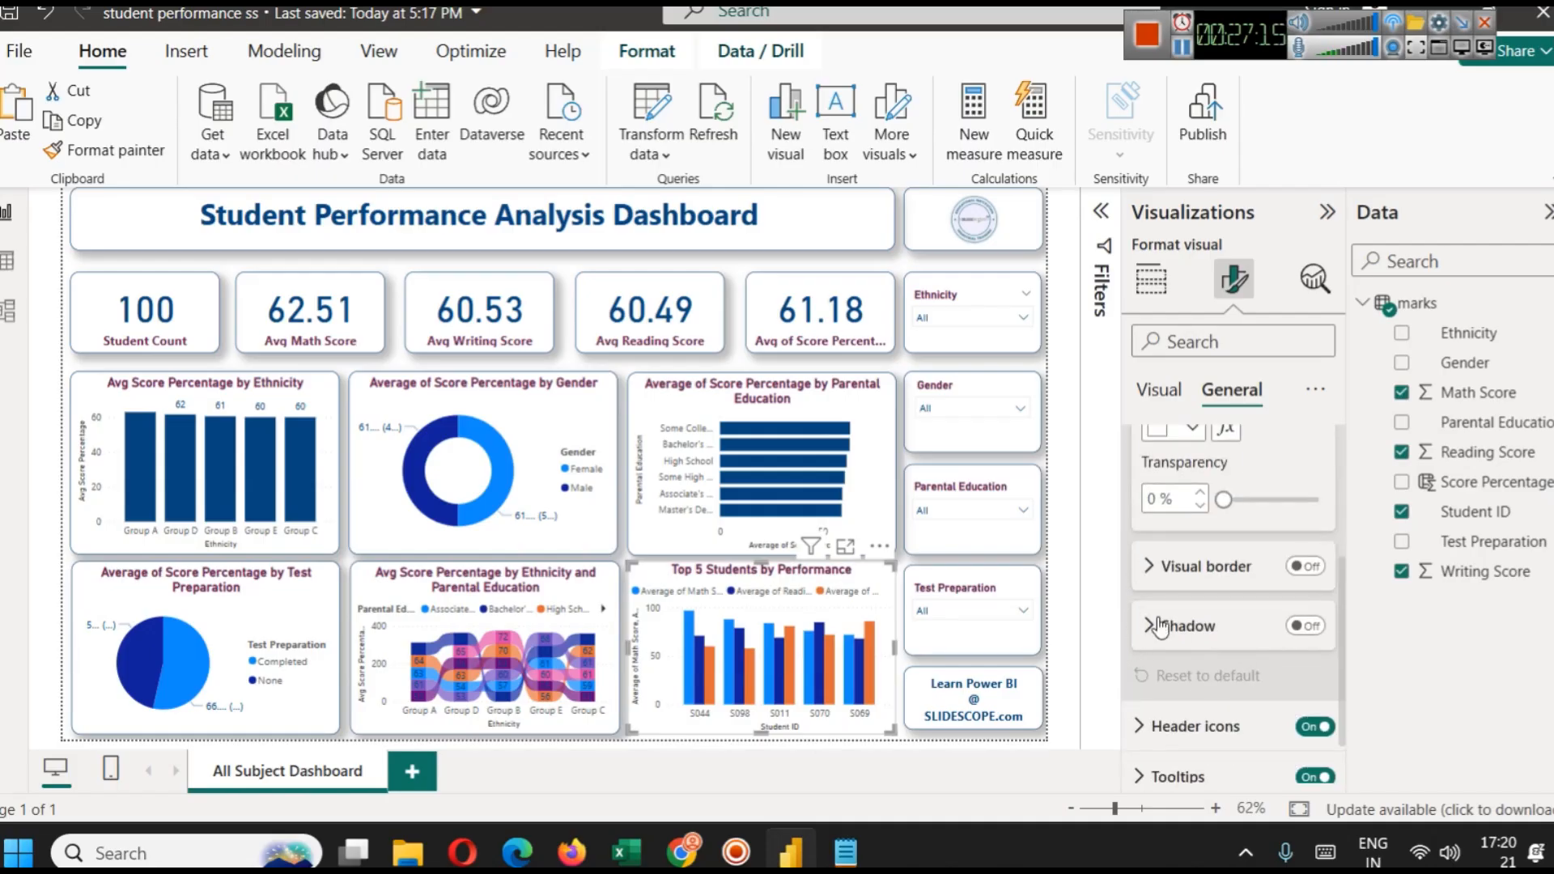
left_click(1316, 626)
left_click(1316, 626)
left_click(1304, 626)
left_click(1305, 566)
Colour the Top 5 Students chart's border dark blue and set its rounded corners to 12 px.
left_click(1150, 565)
left_click(1191, 632)
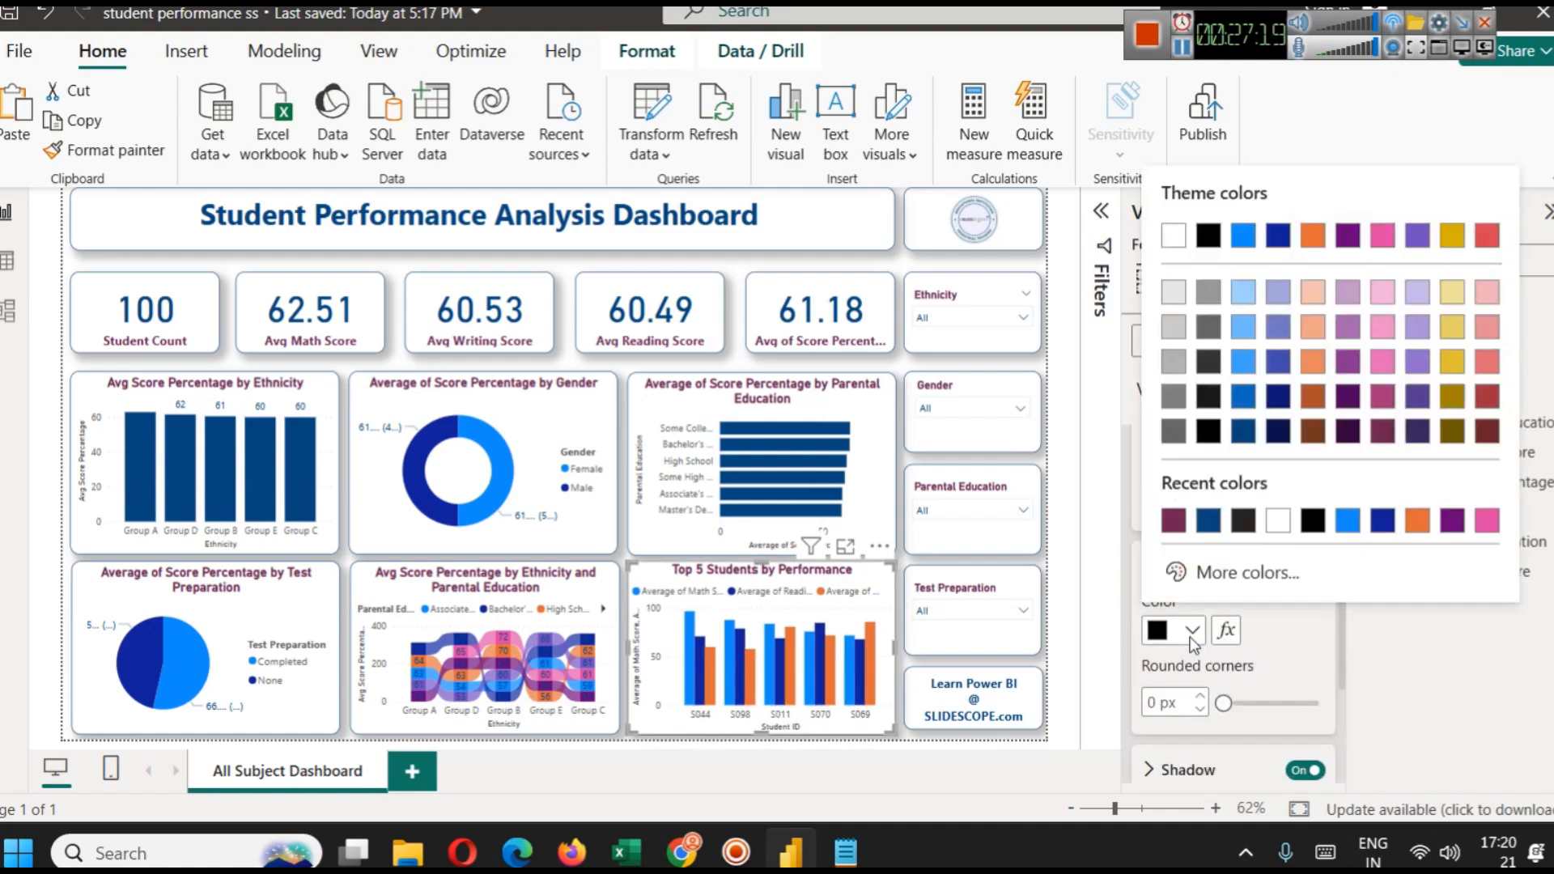
left_click(1208, 520)
left_click(1151, 703)
type("12")
left_click(828, 761)
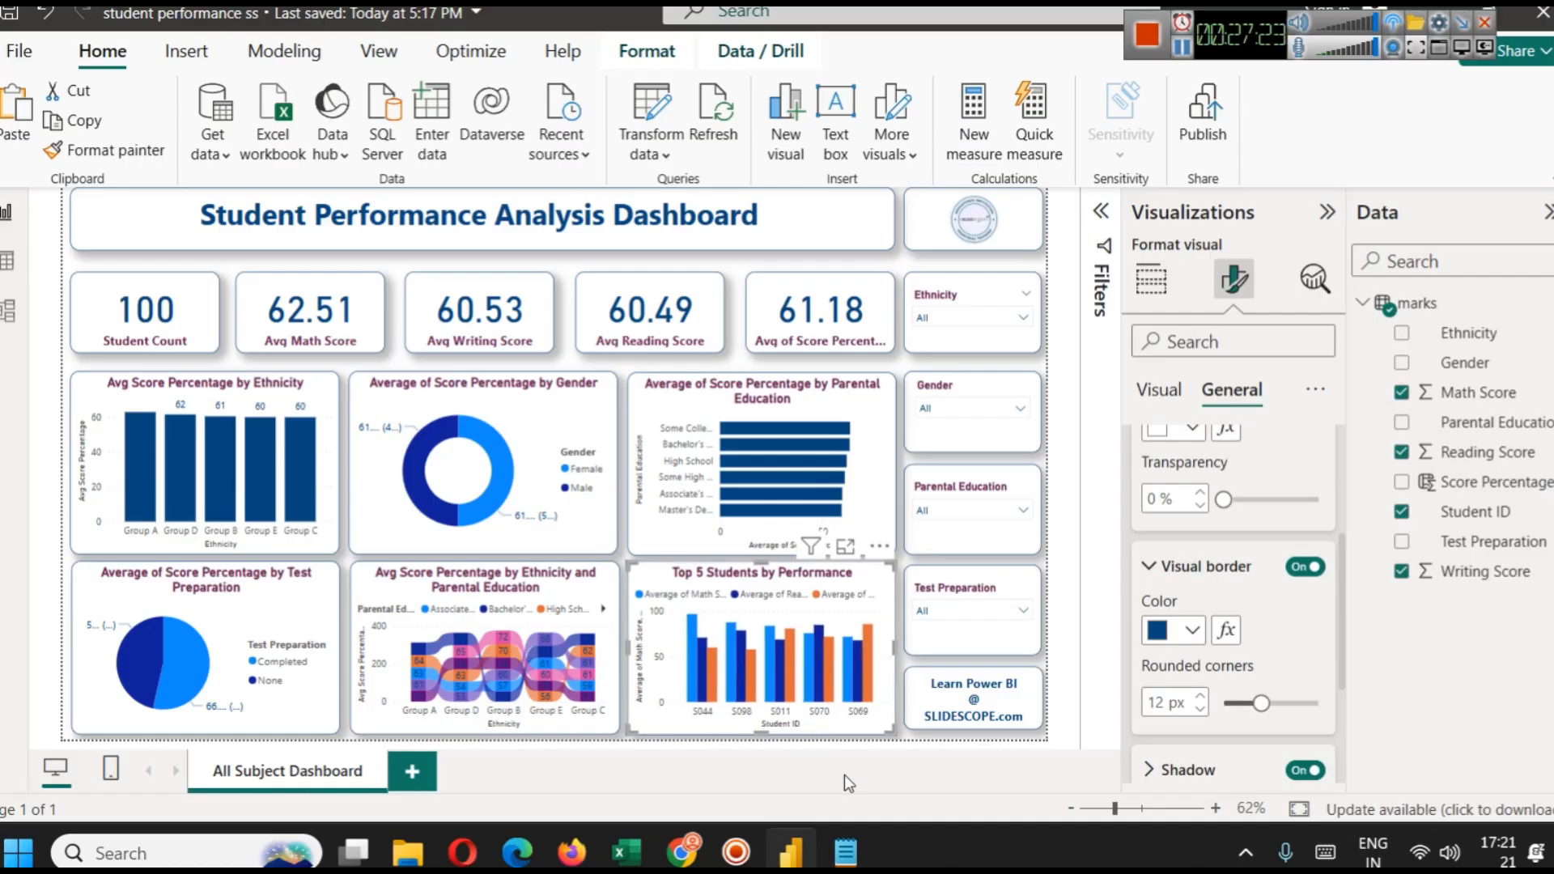
Rename the Average of Math Score values to "Math" for the Top 5 Students by Performance chart.
left_click(1151, 280)
scroll(1158, 615, "down", 2)
scroll(1231, 664, "up", 2)
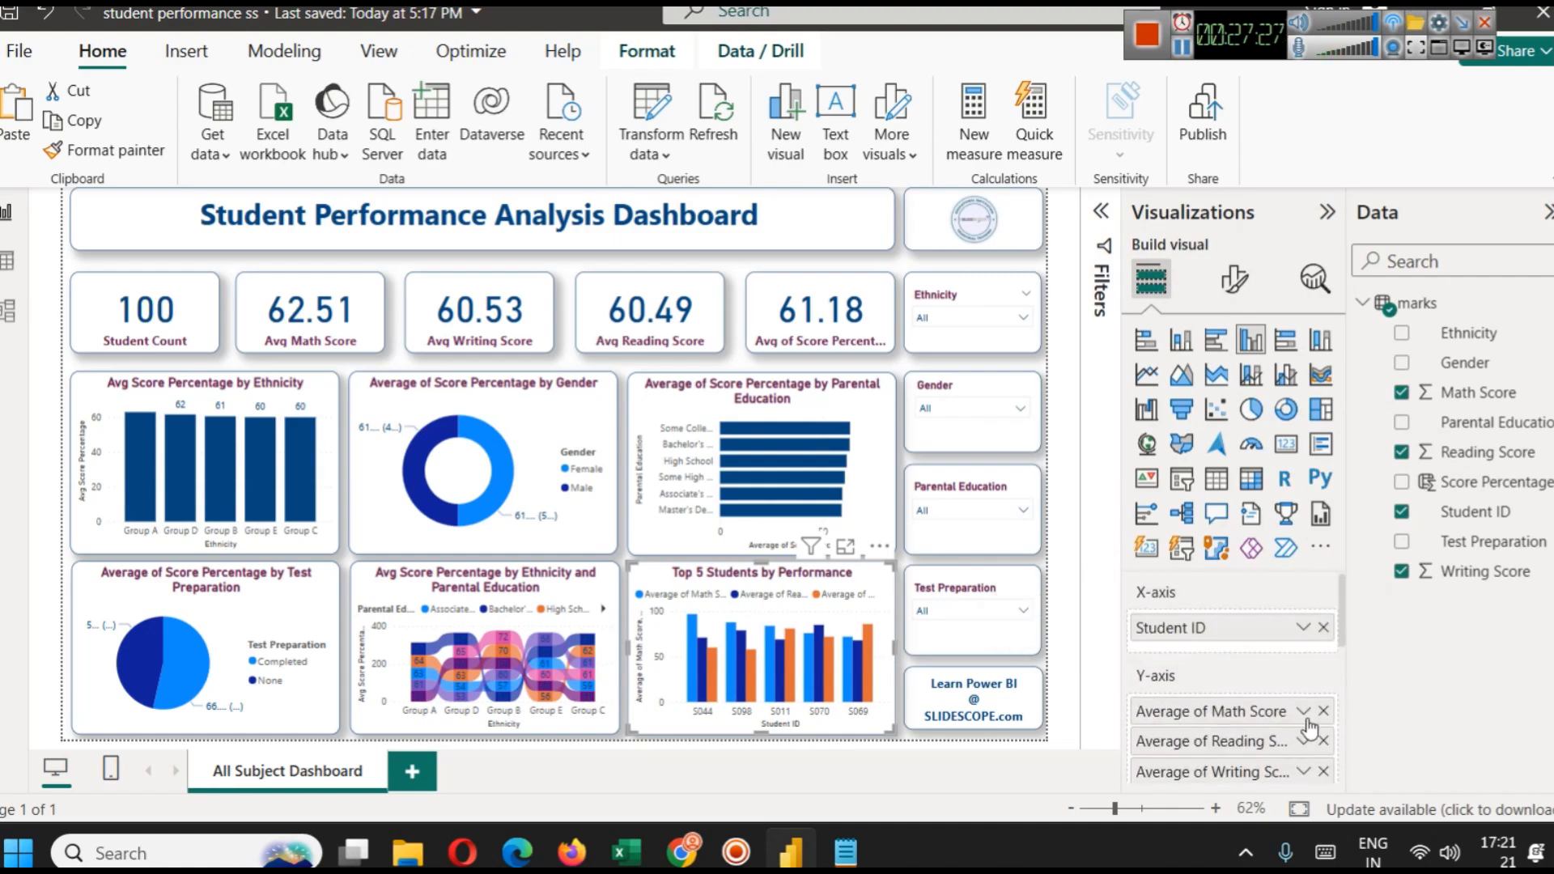
left_click(1303, 712)
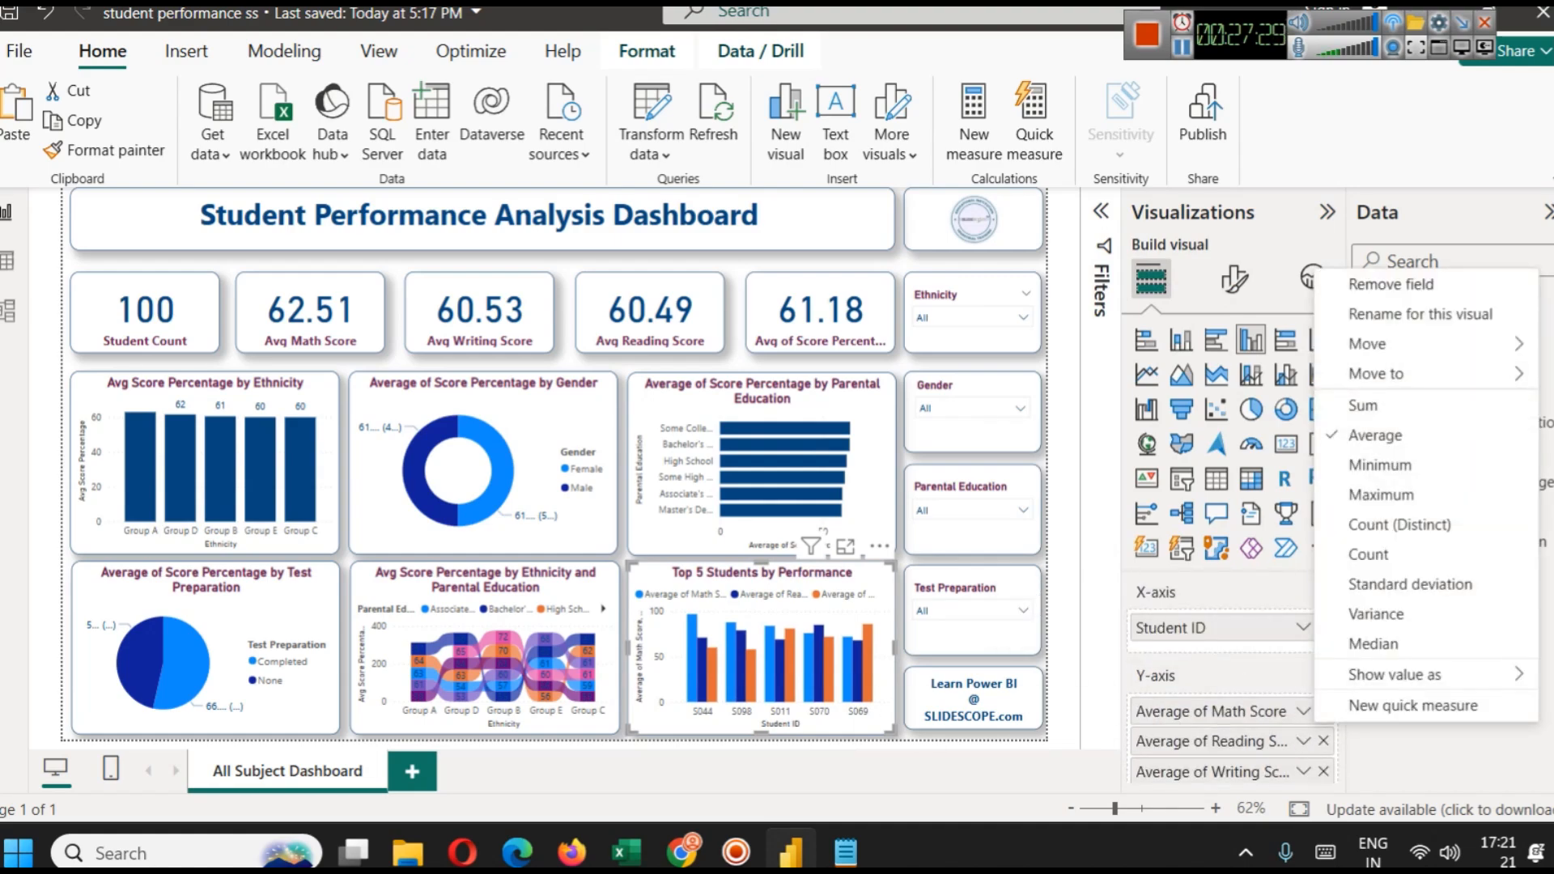
left_click(1487, 316)
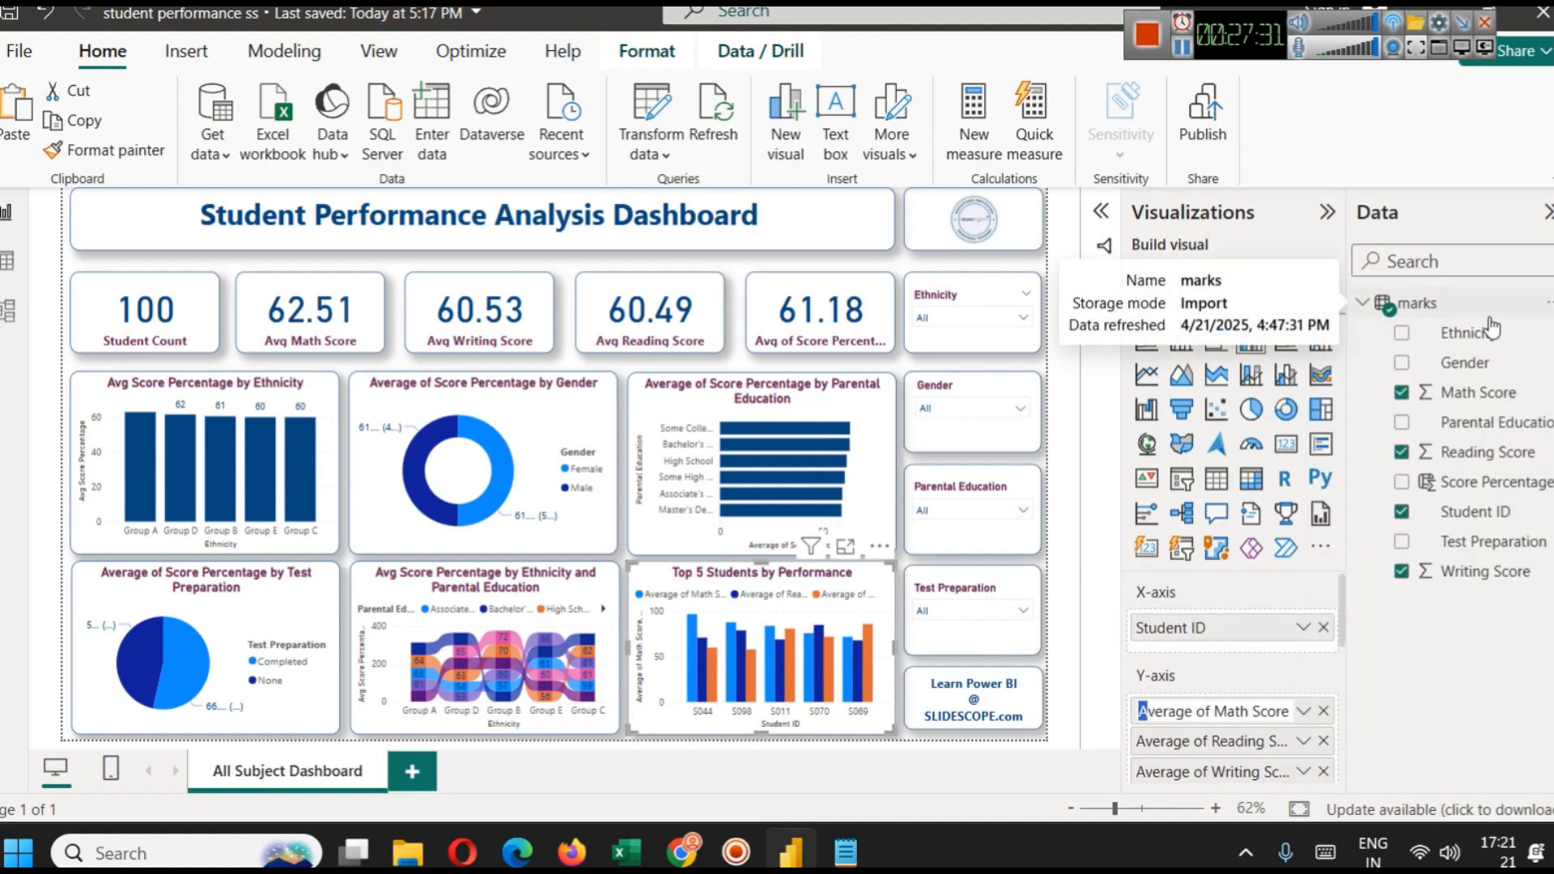
key("shift+Right")
key("shift+Right")
key("shift+Right")
key("shift+Right")
key("shift+Right")
key("shift+Right")
key("shift+Right")
key("shift+Right")
key("shift+Right")
key("shift+Right")
key("BackSpace")
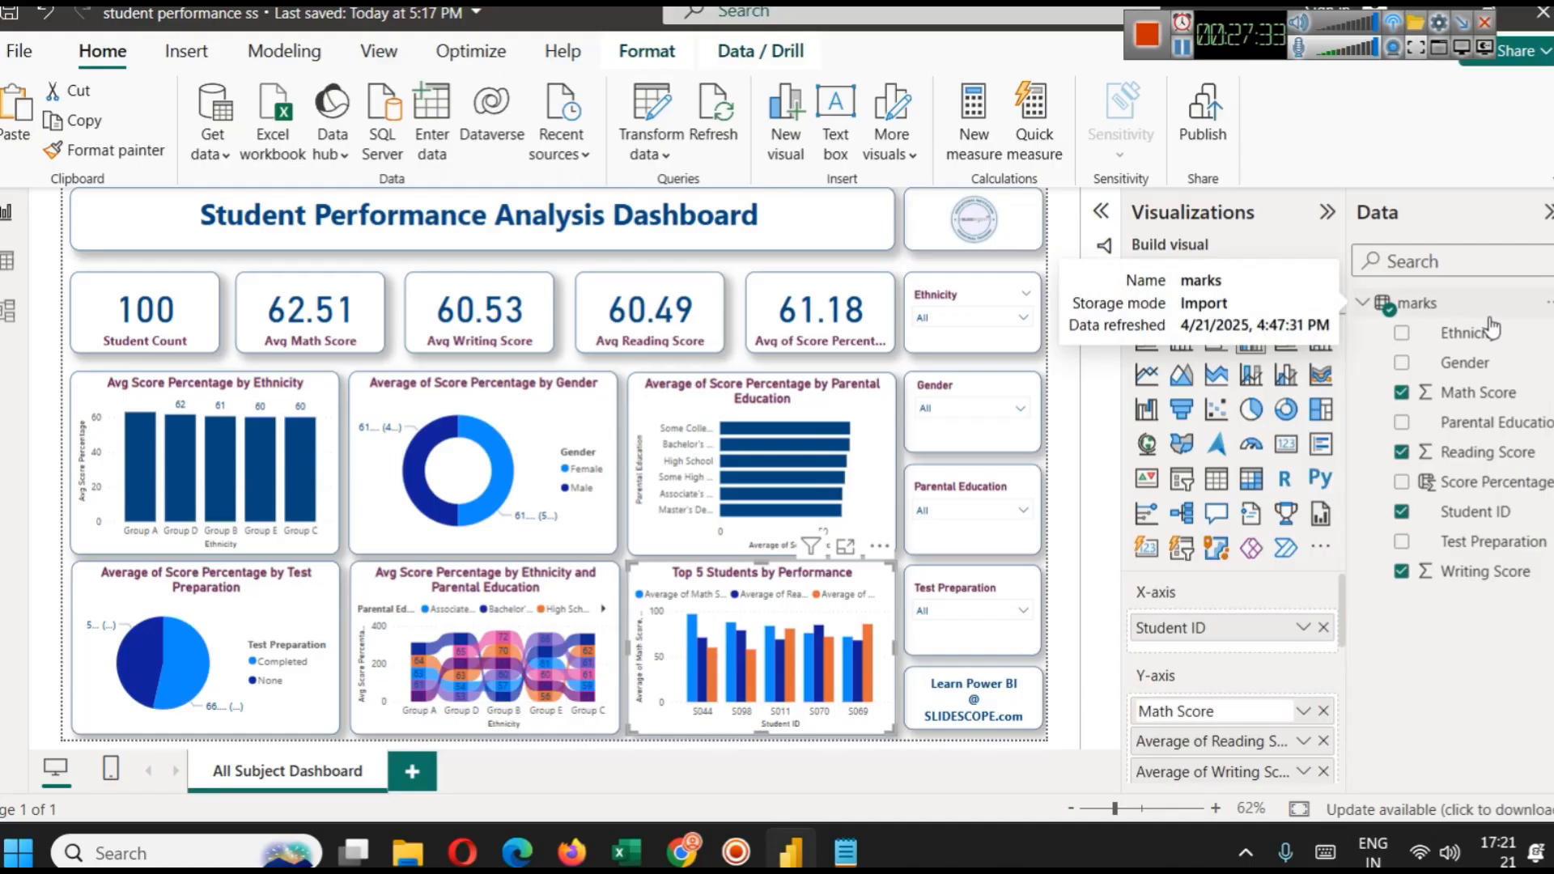
key("shift+Right")
key("shift+Right")
key("shift+Right")
key("shift+Right")
key("shift+Right")
key("shift+Right")
key("BackSpace")
key("Return")
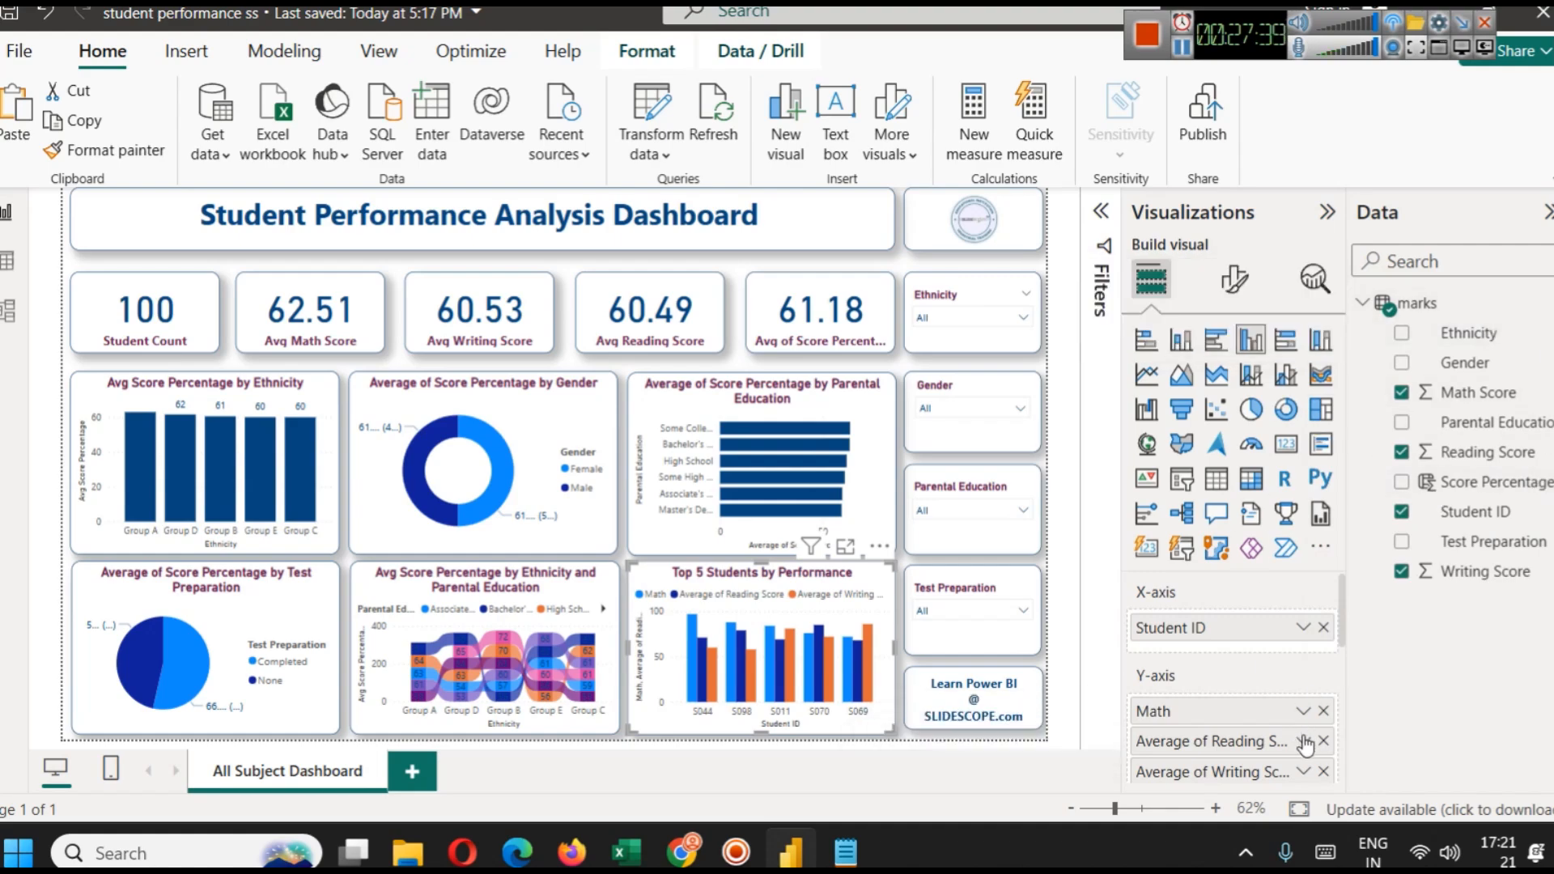
Rename the Average of Reading Score values to "Reading" for the Top 5 Students by Performance chart.
left_click(1303, 711)
left_click(1432, 357)
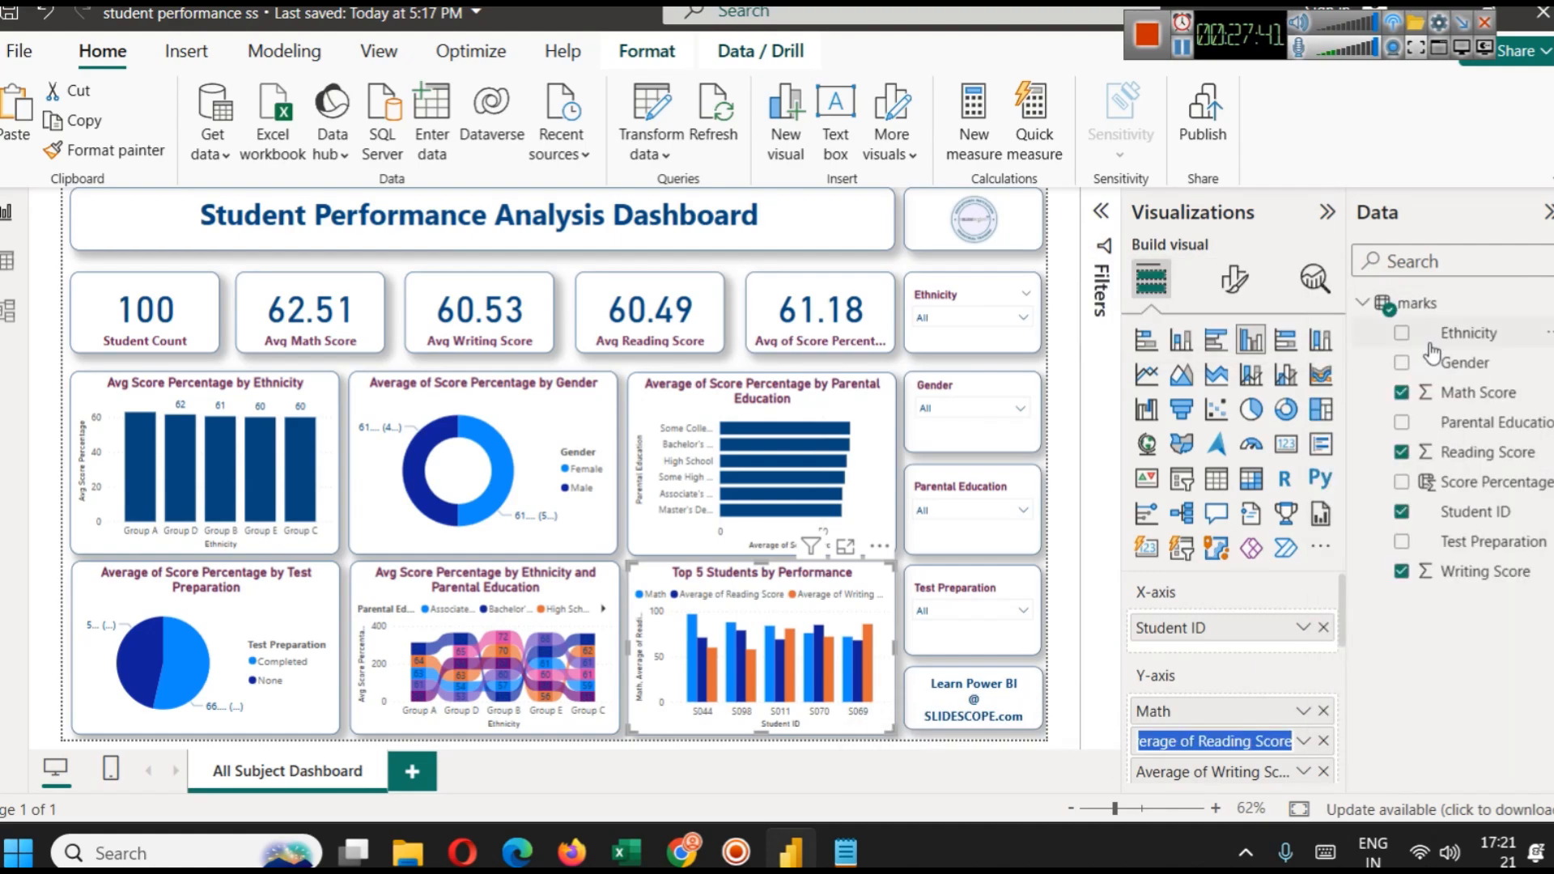
key("Home")
key("shift+Right")
key("shift+Right")
key("shift+Right")
key("shift+Right")
key("shift+Right")
key("shift+Right")
key("shift+Right")
key("shift+Right")
key("shift+Right")
key("shift+Right")
key("shift+Right")
key("Delete")
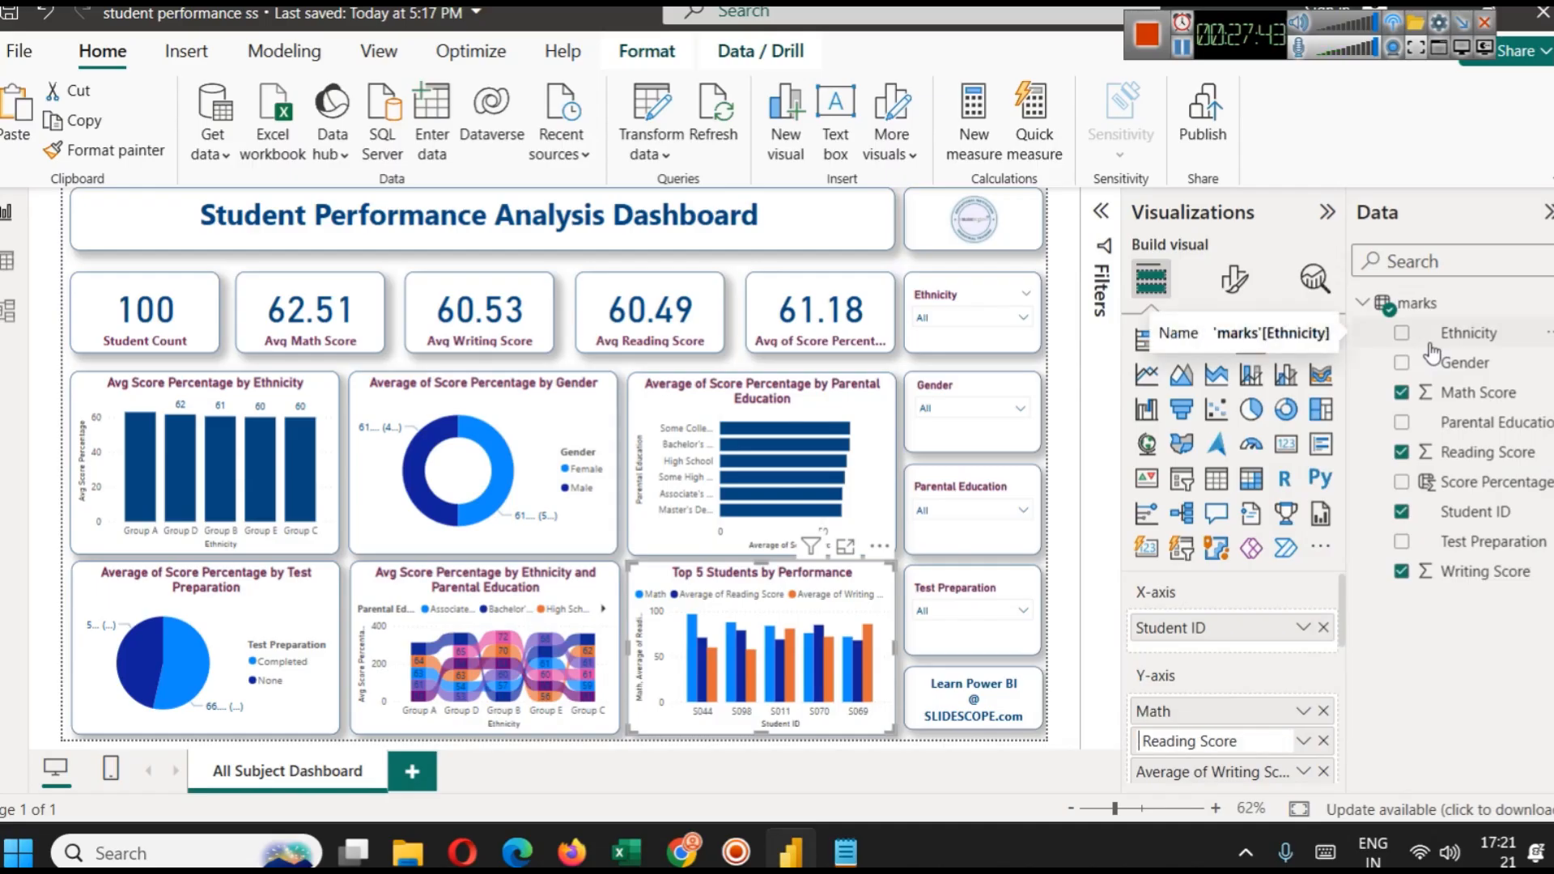
key("Right")
key("shift+Right")
key("shift+Right")
key("shift+Right")
key("shift+Right")
key("shift+Right")
key("shift+Right")
key("Delete")
key("Return")
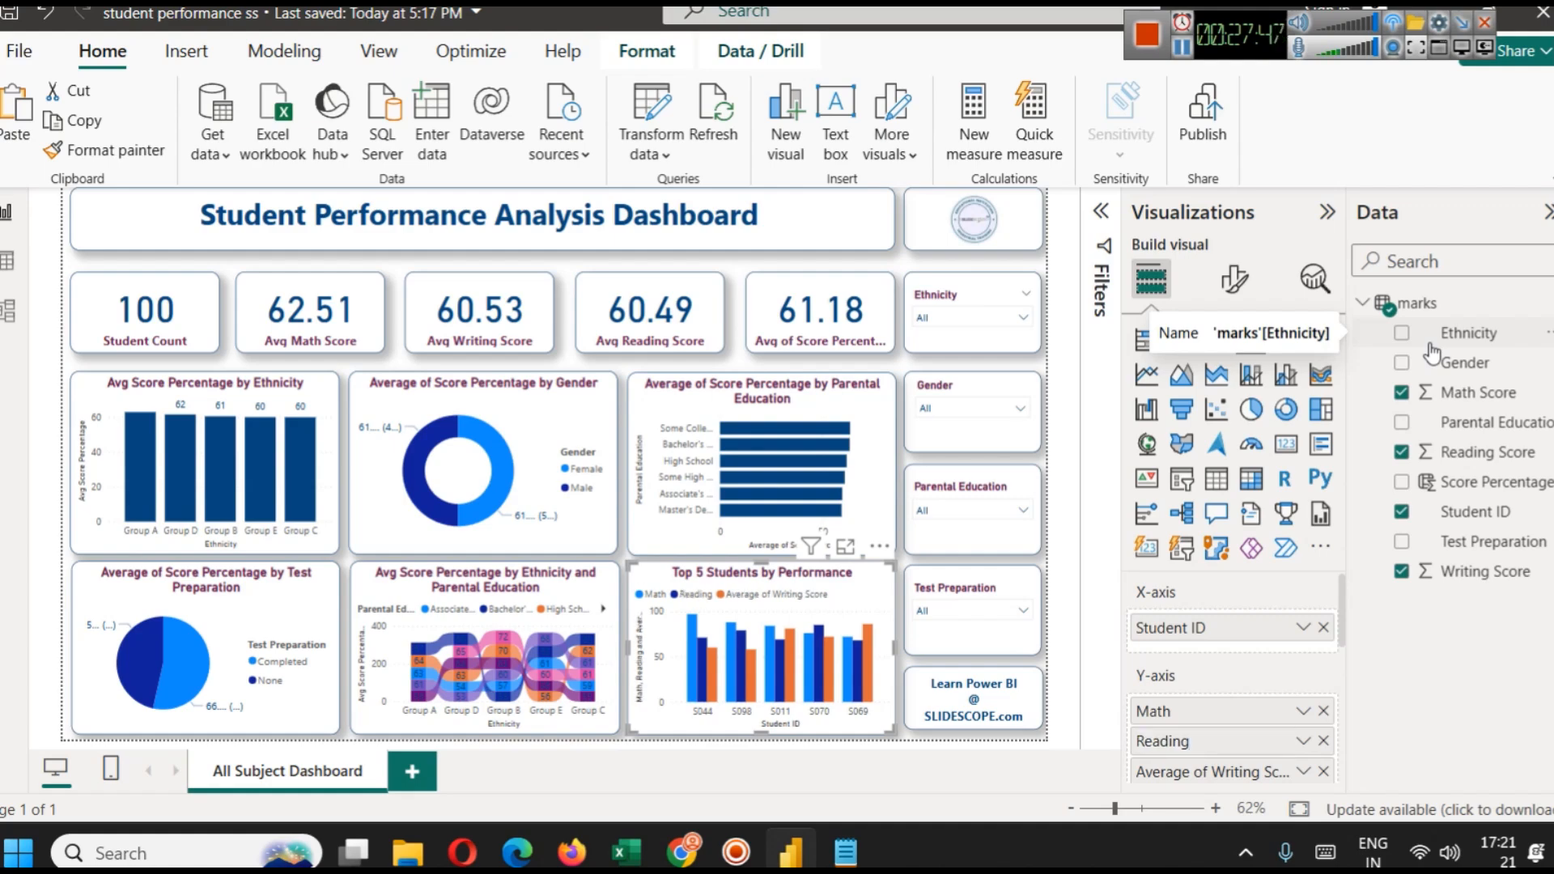
Rename the Average of Writing Score values to "Writing" for the Top 5 Students by Performance chart.
left_click(1304, 771)
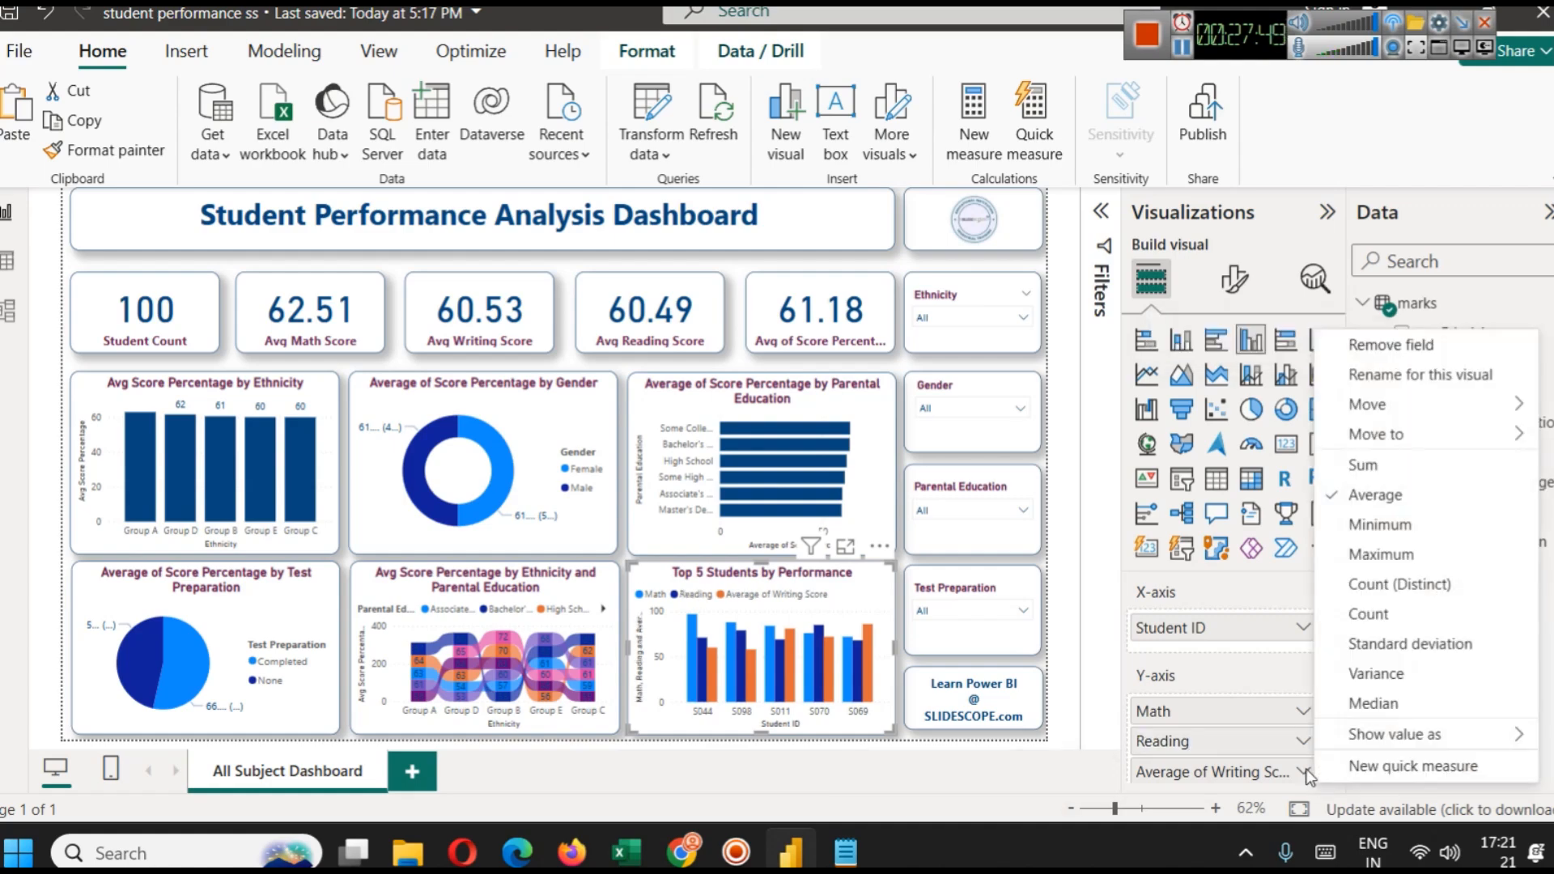
left_click(1351, 372)
key("Home")
key("shift+Right")
key("shift+Right")
key("shift+Right")
key("shift+Right")
key("shift+Right")
key("shift+Right")
key("shift+Right")
key("shift+Right")
key("shift+Right")
key("shift+Right")
key("shift+Right")
key("shift+Right")
key("shift+Left")
key("shift+Left")
key("BackSpace")
key("Right")
key("Right")
key("Right")
key("Right")
key("Right")
key("Right")
key("Right")
key("shift+Right")
key("shift+Right")
key("shift+Right")
key("shift+Right")
key("shift+Right")
key("shift+Right")
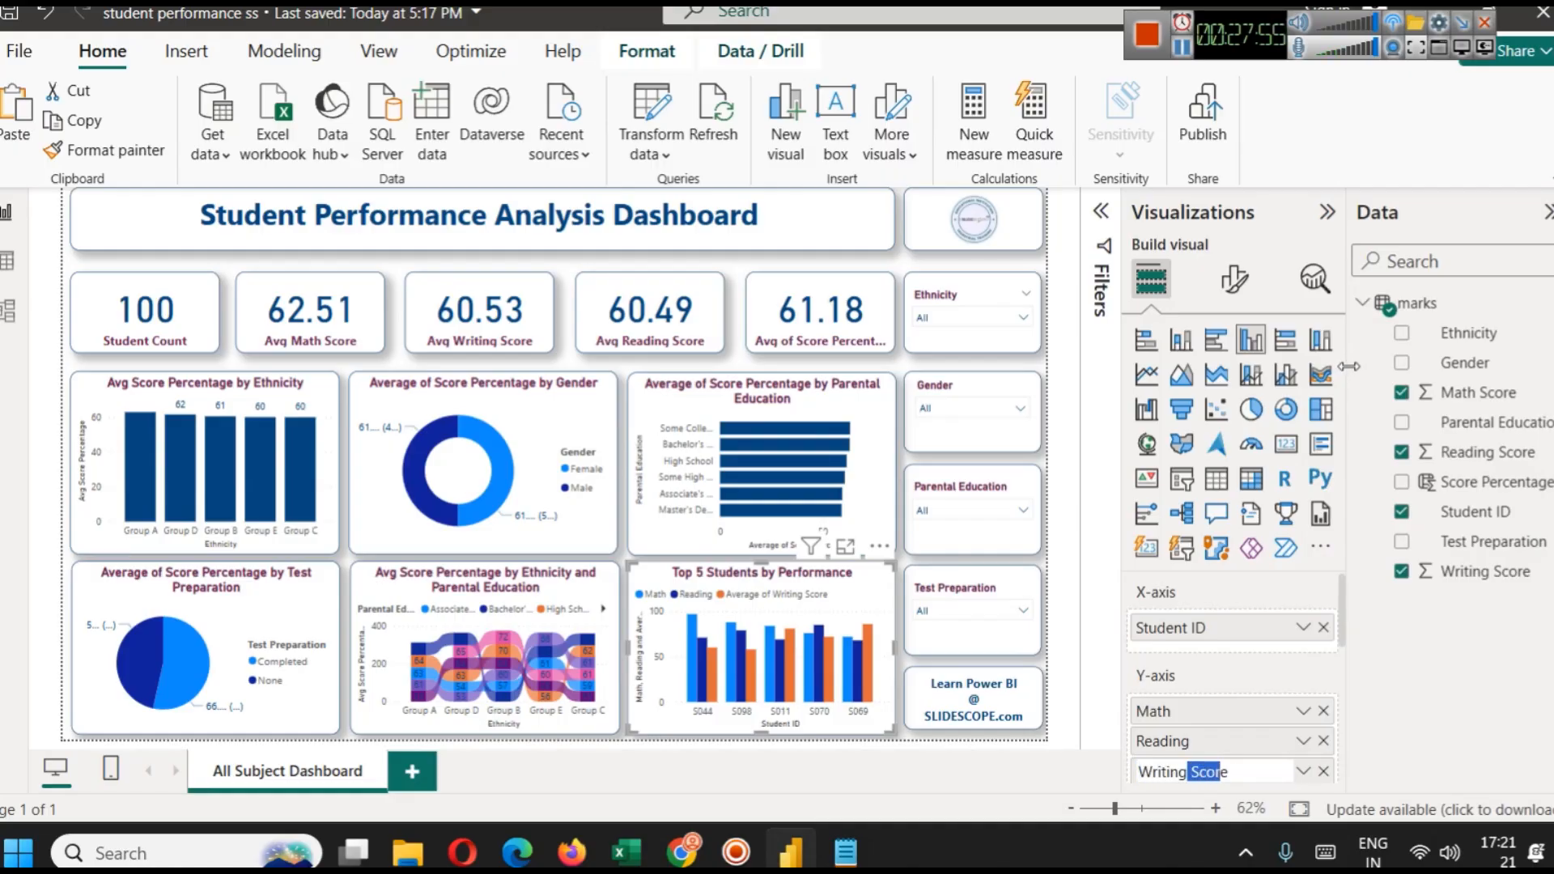
key("BackSpace")
key("Return")
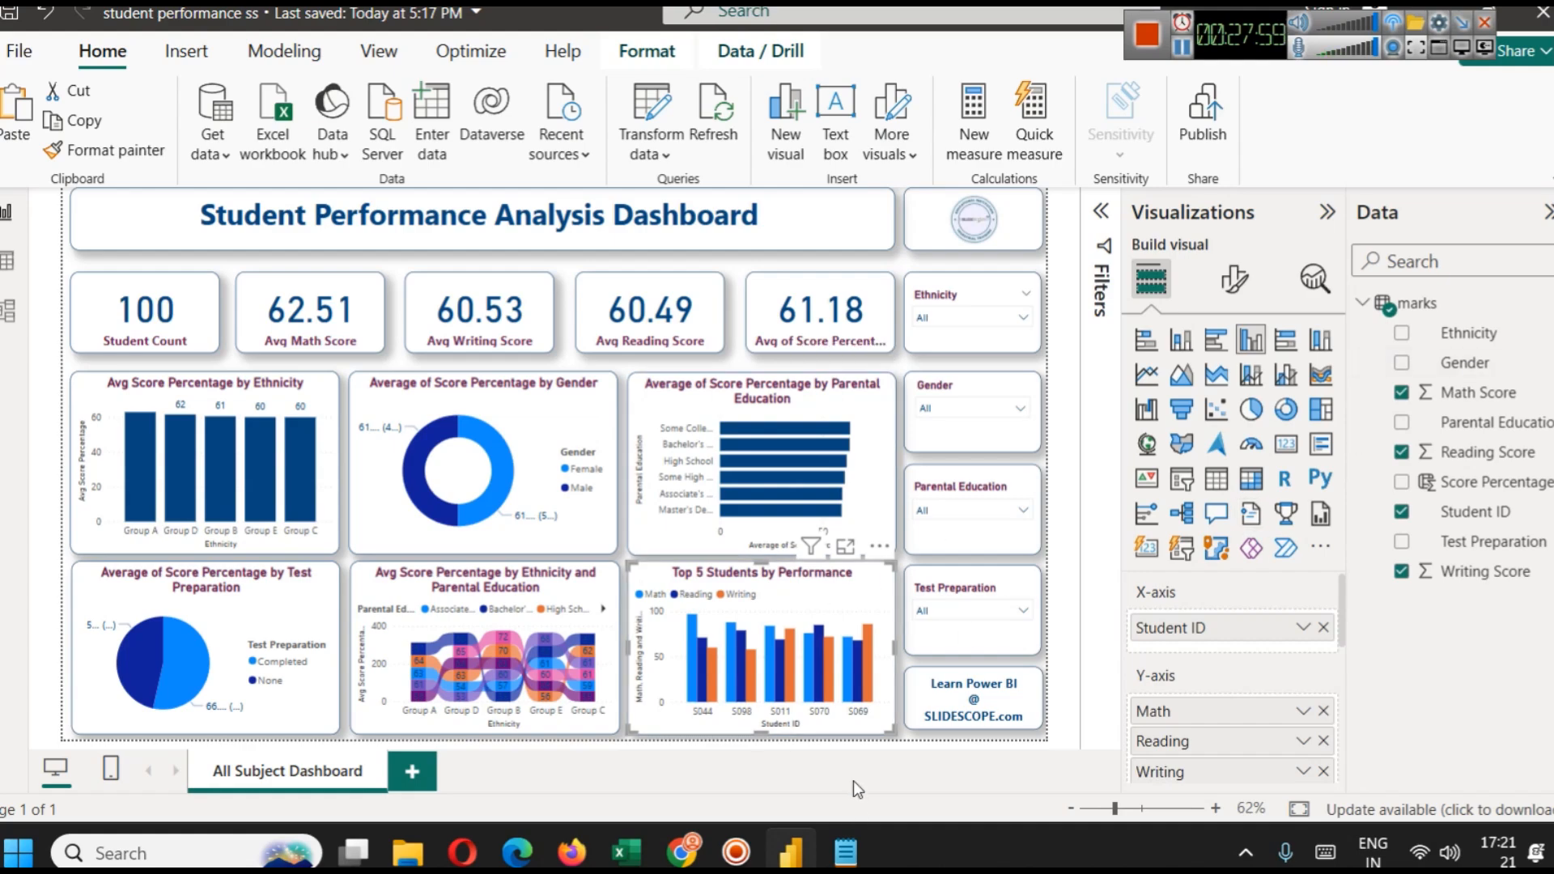
Collapse the Visualizations pane and test the Ethnicity slicer with Group A, Group B and Group C in turn.
left_click(1326, 213)
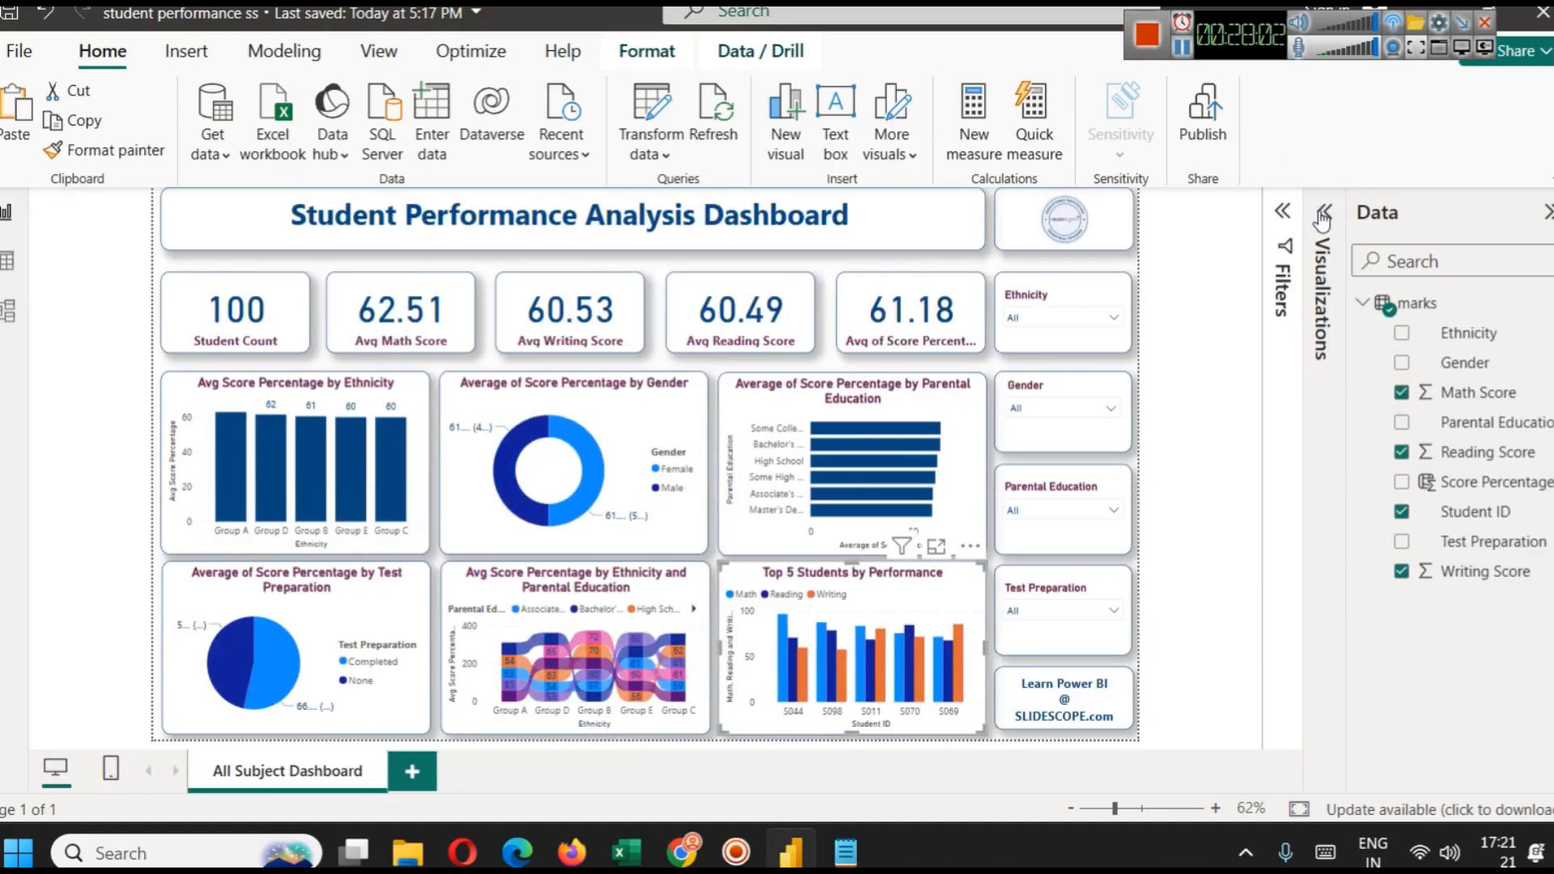
left_click(1084, 317)
left_click(1021, 340)
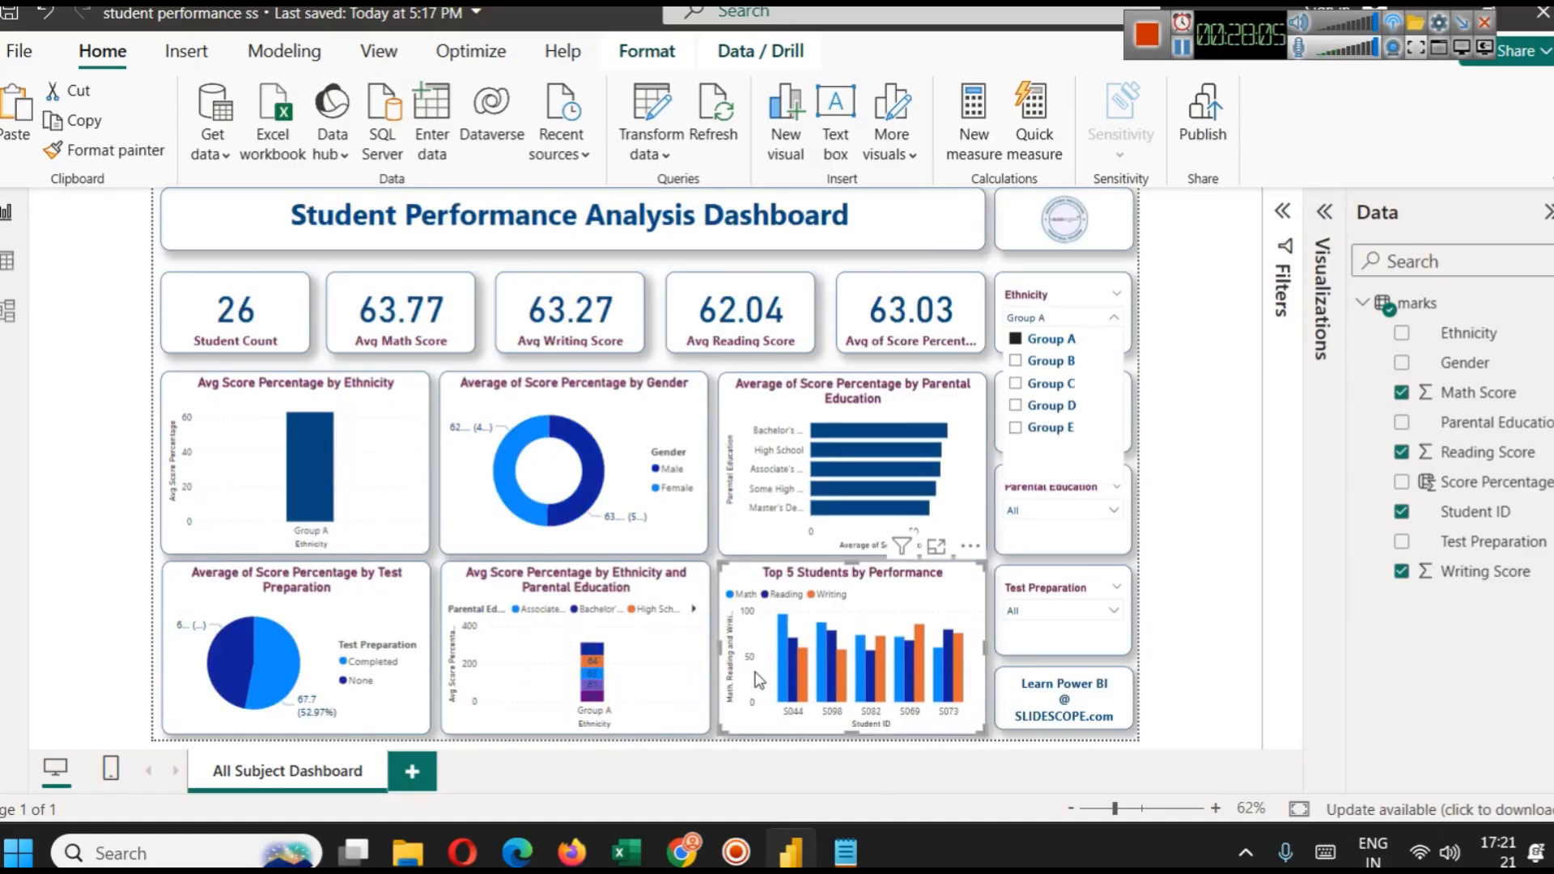
left_click(1055, 361)
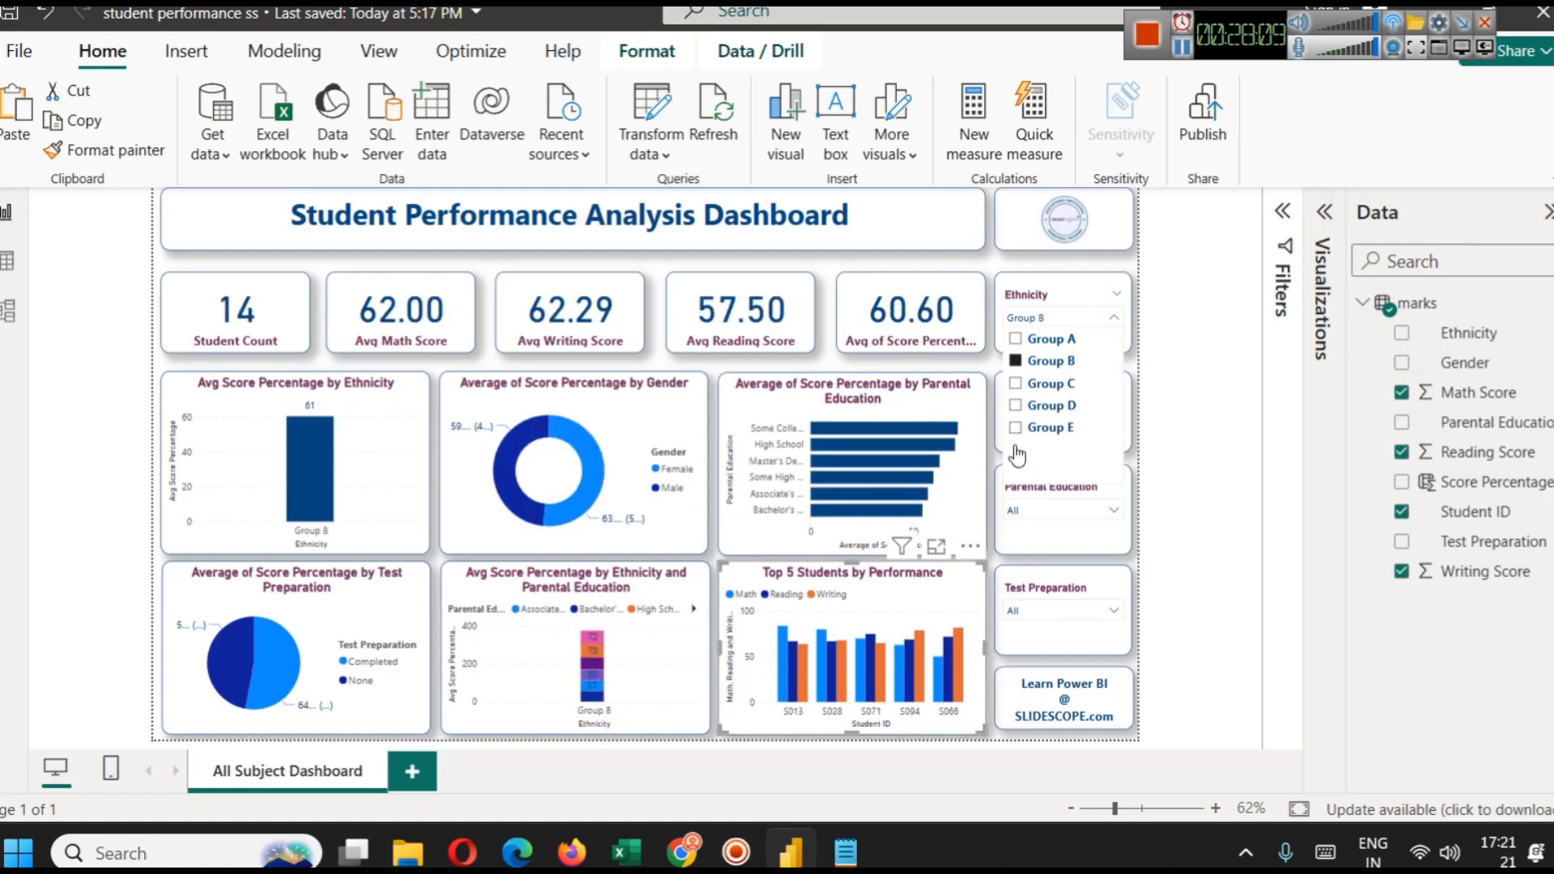
left_click(1051, 384)
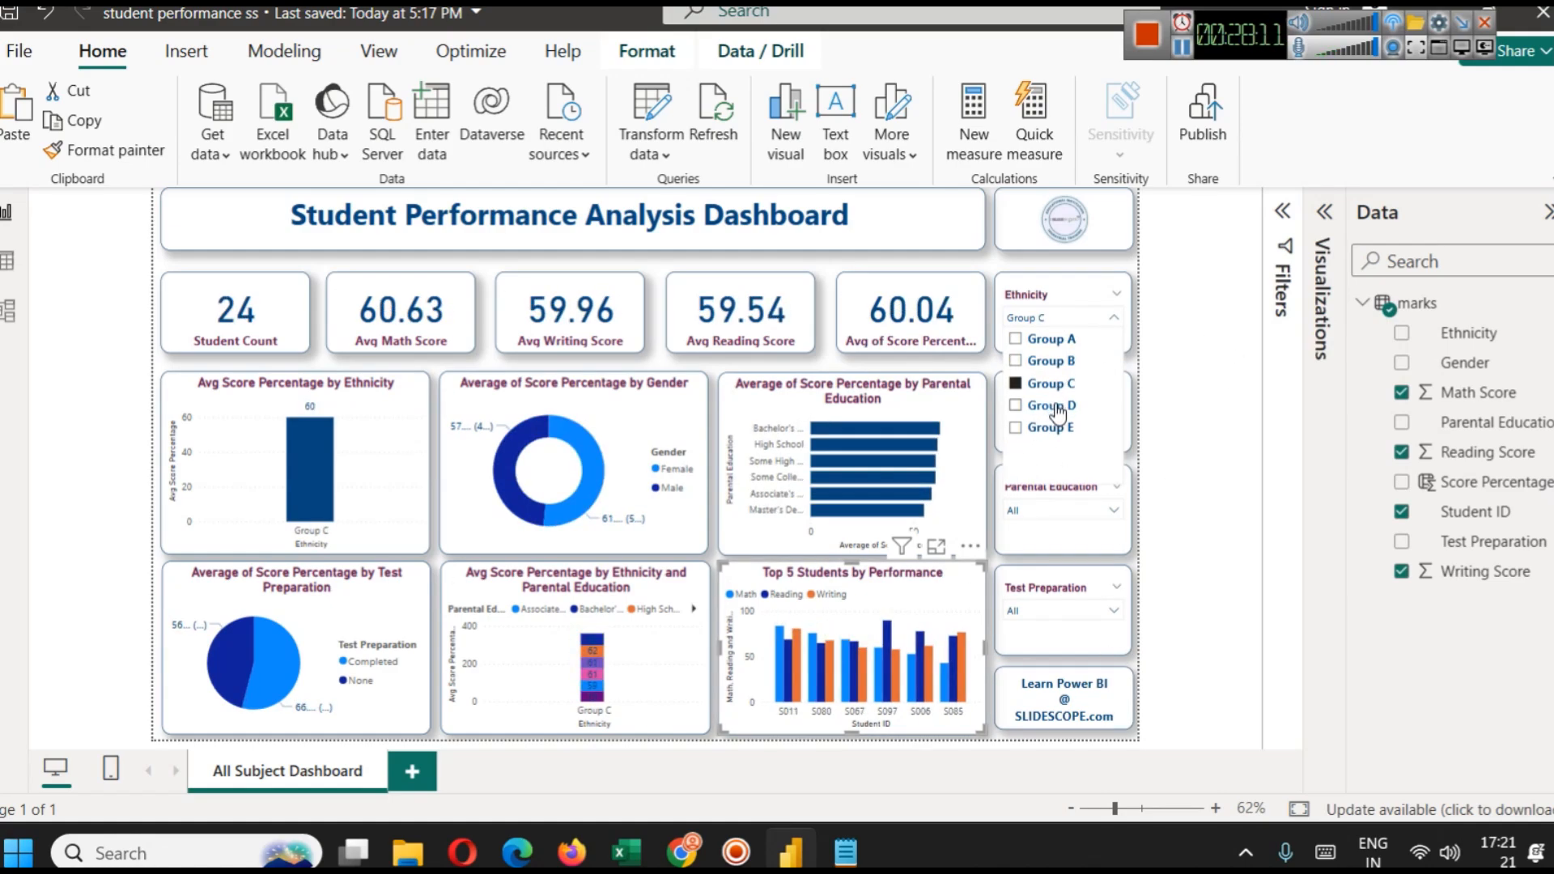
View the Top 5 Students by Performance chart in focus mode, inspect student S097's Reading bar, and return to the report.
left_click(936, 547)
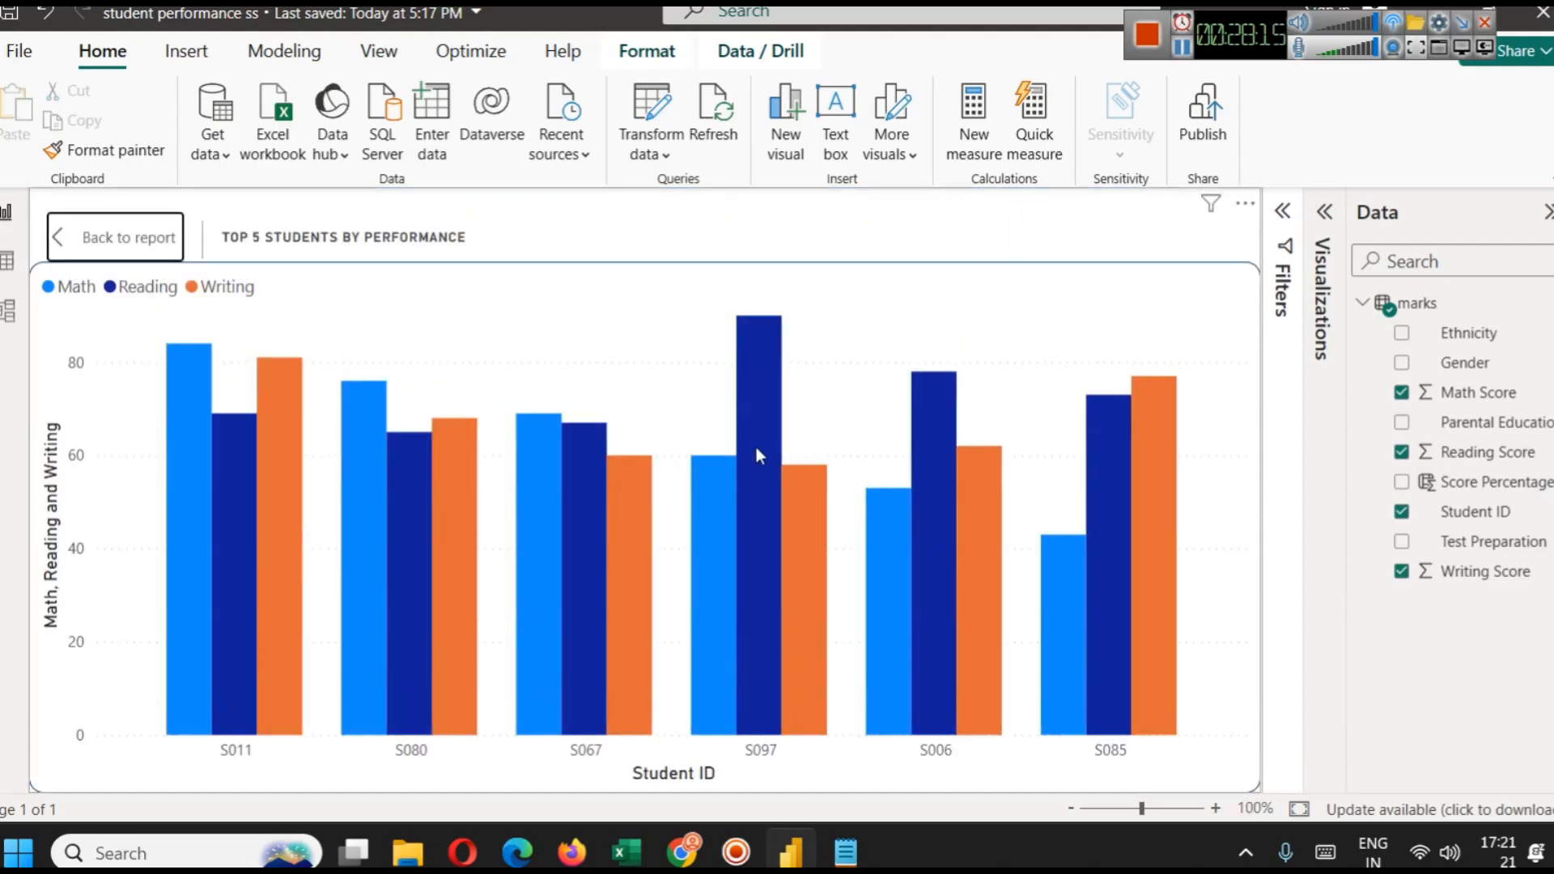
mouse_move(774, 351)
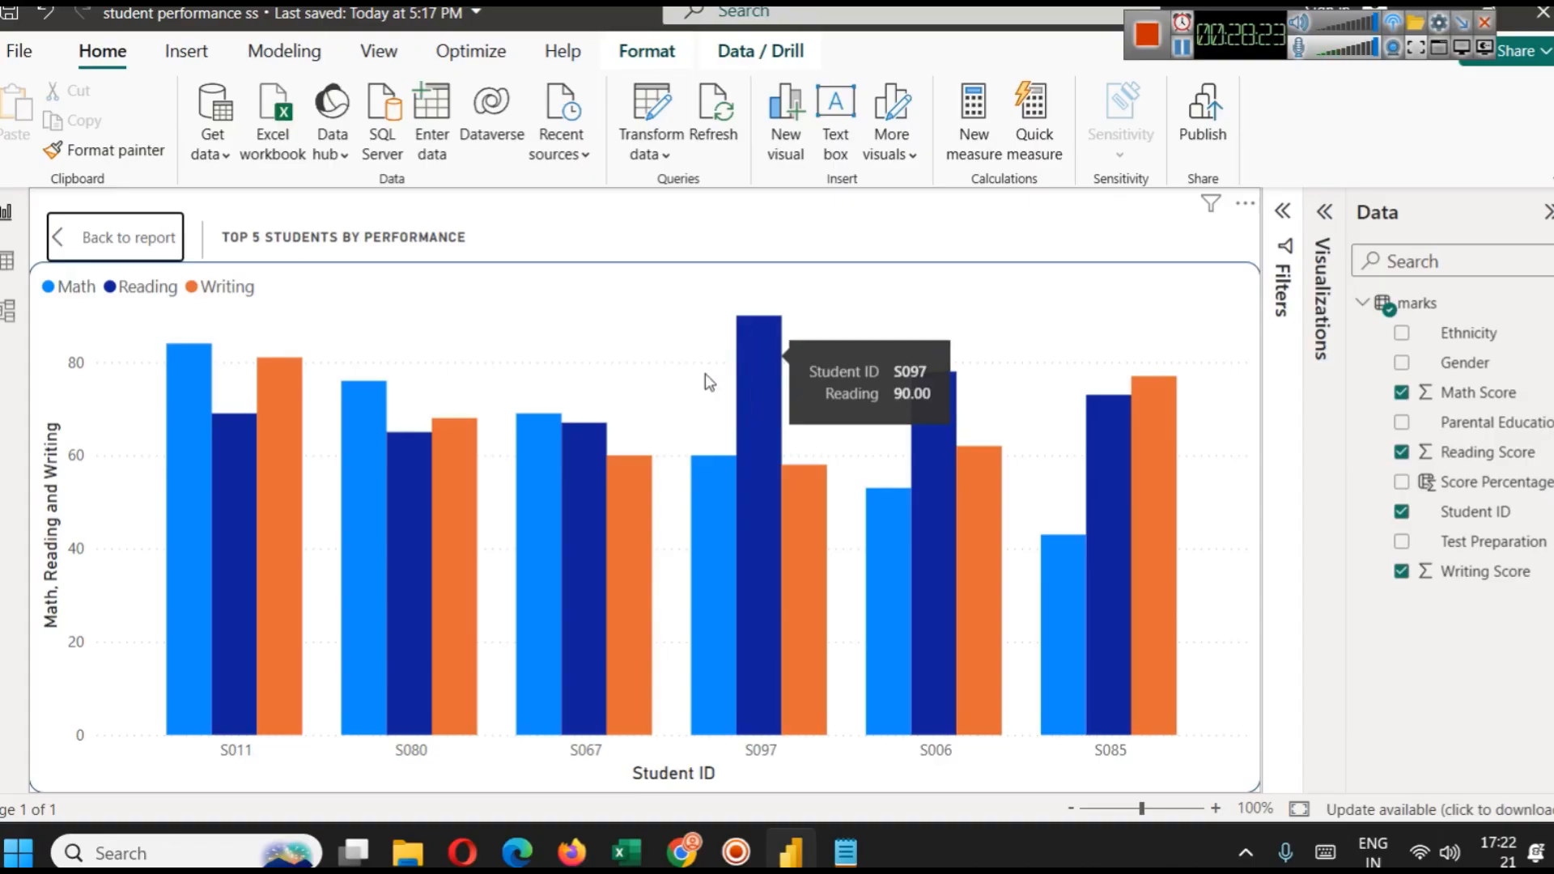
left_click(115, 234)
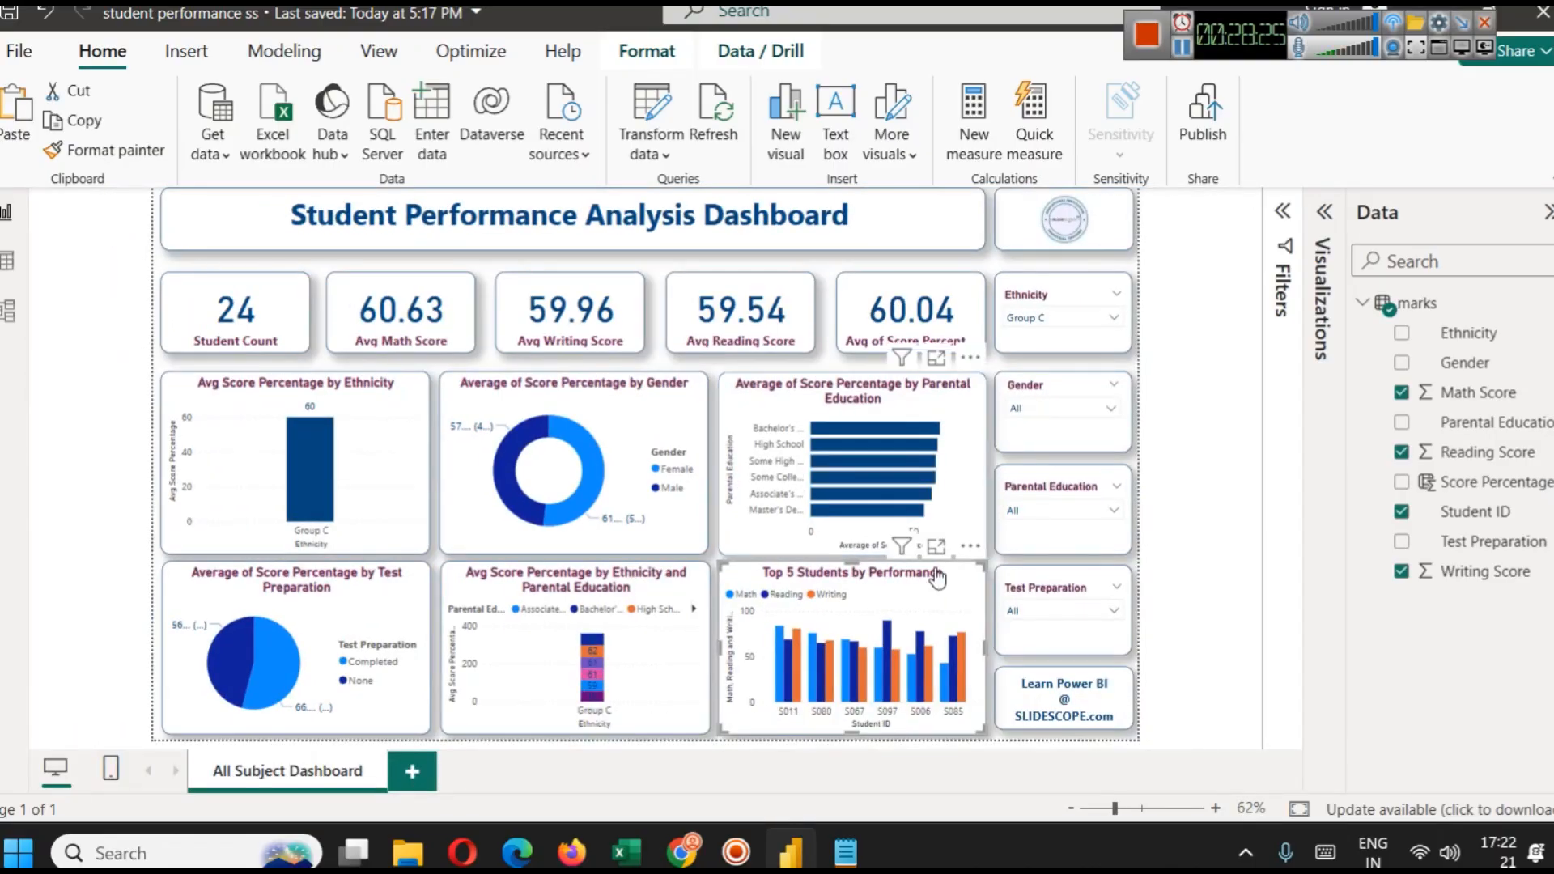
Check the dashboard filtered to ethnicity Group A and clear the Ethnicity slicer's selection.
left_click(1043, 318)
left_click(1040, 338)
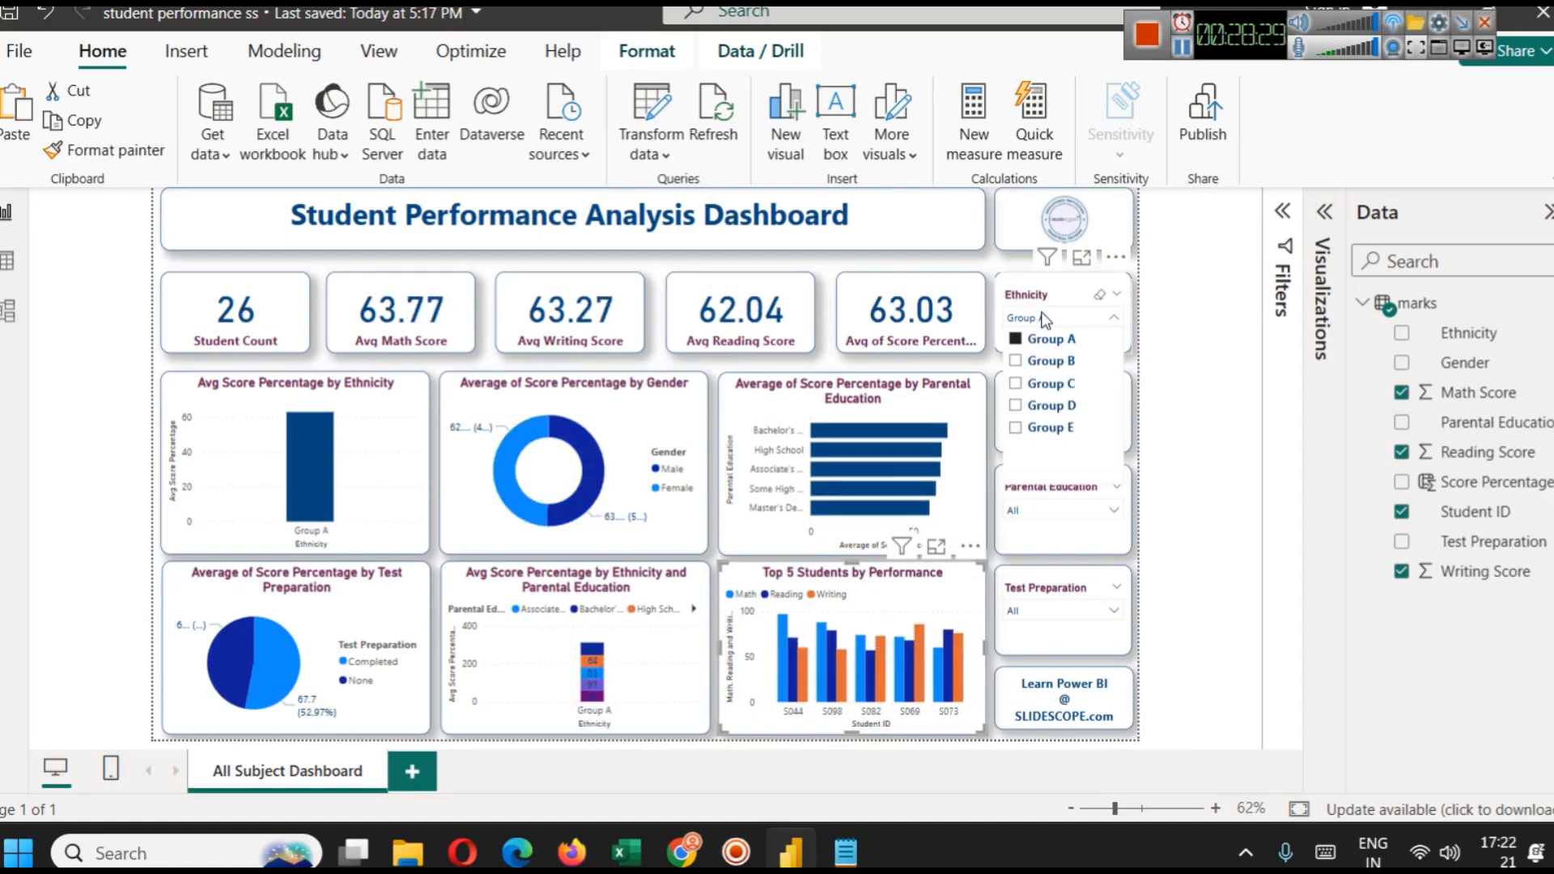
left_click(1100, 295)
left_click(1191, 460)
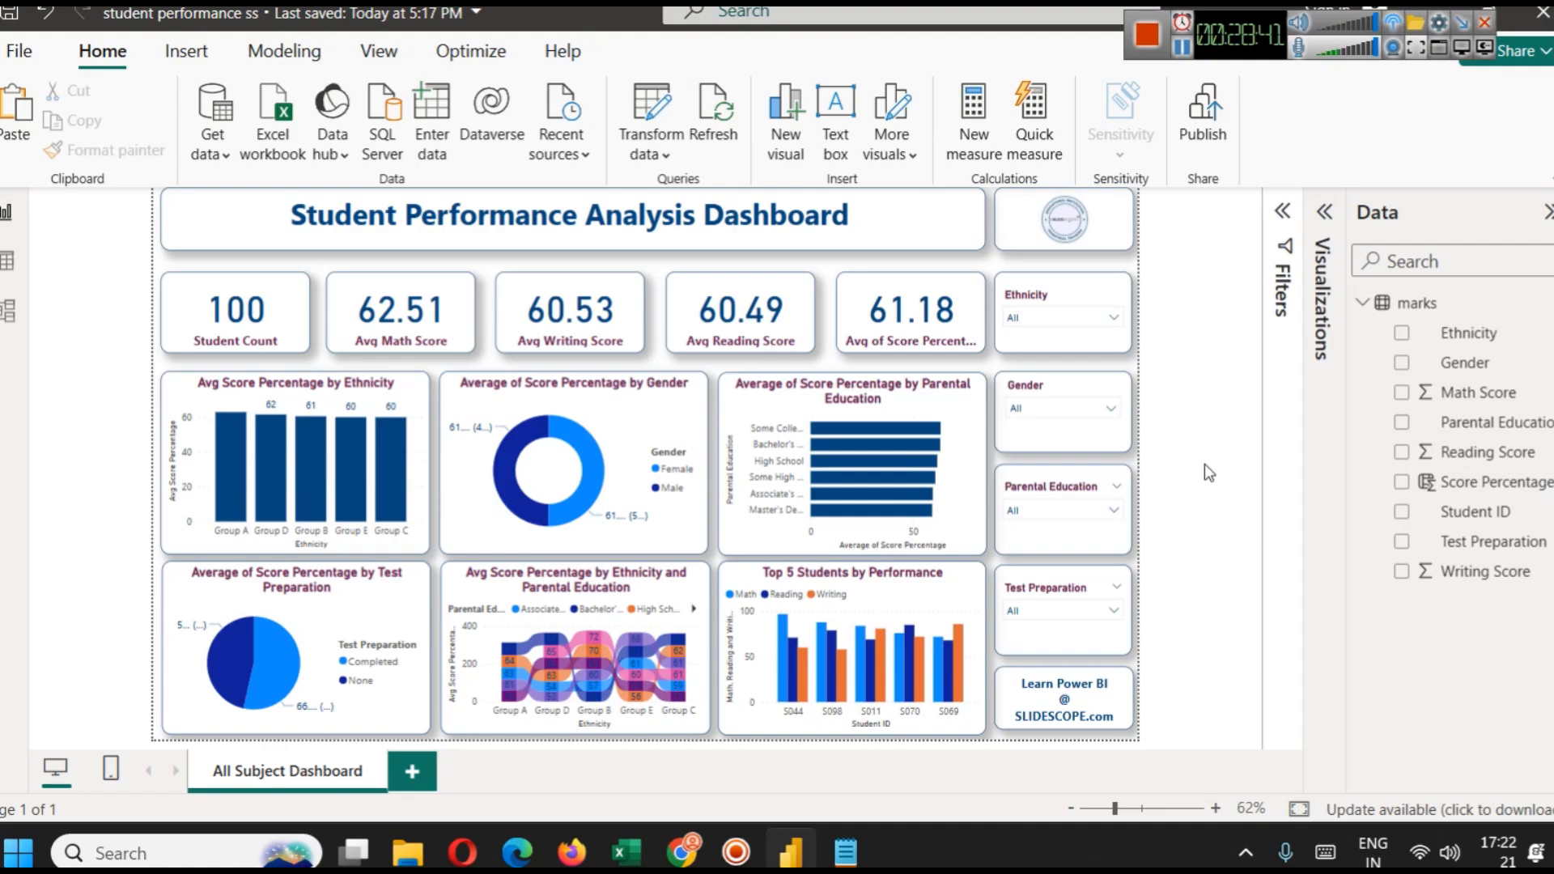
left_click(217, 542)
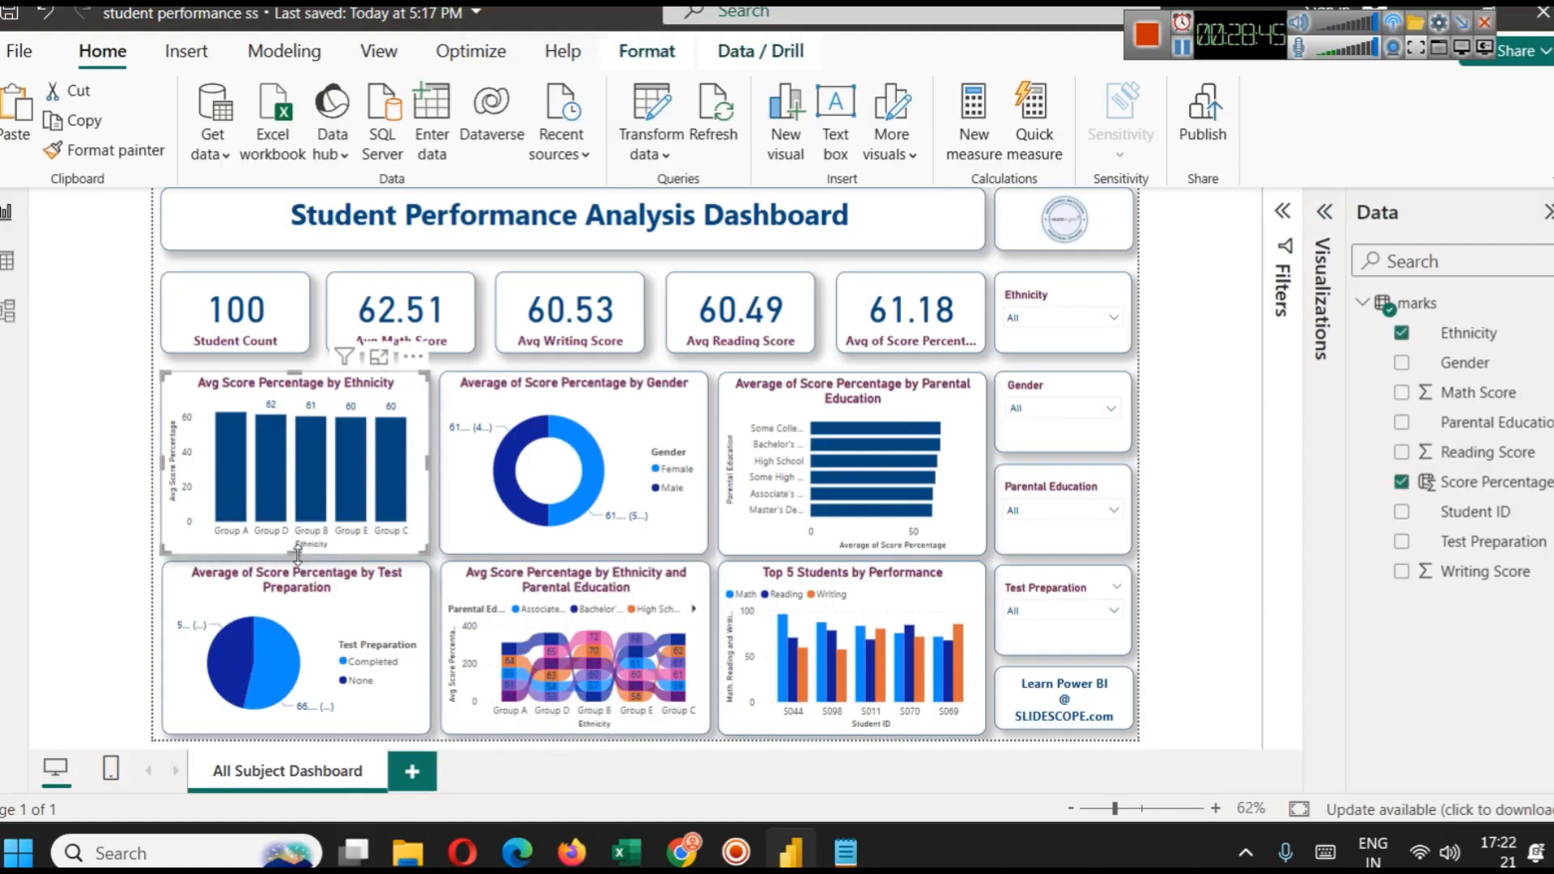
left_click(1237, 381)
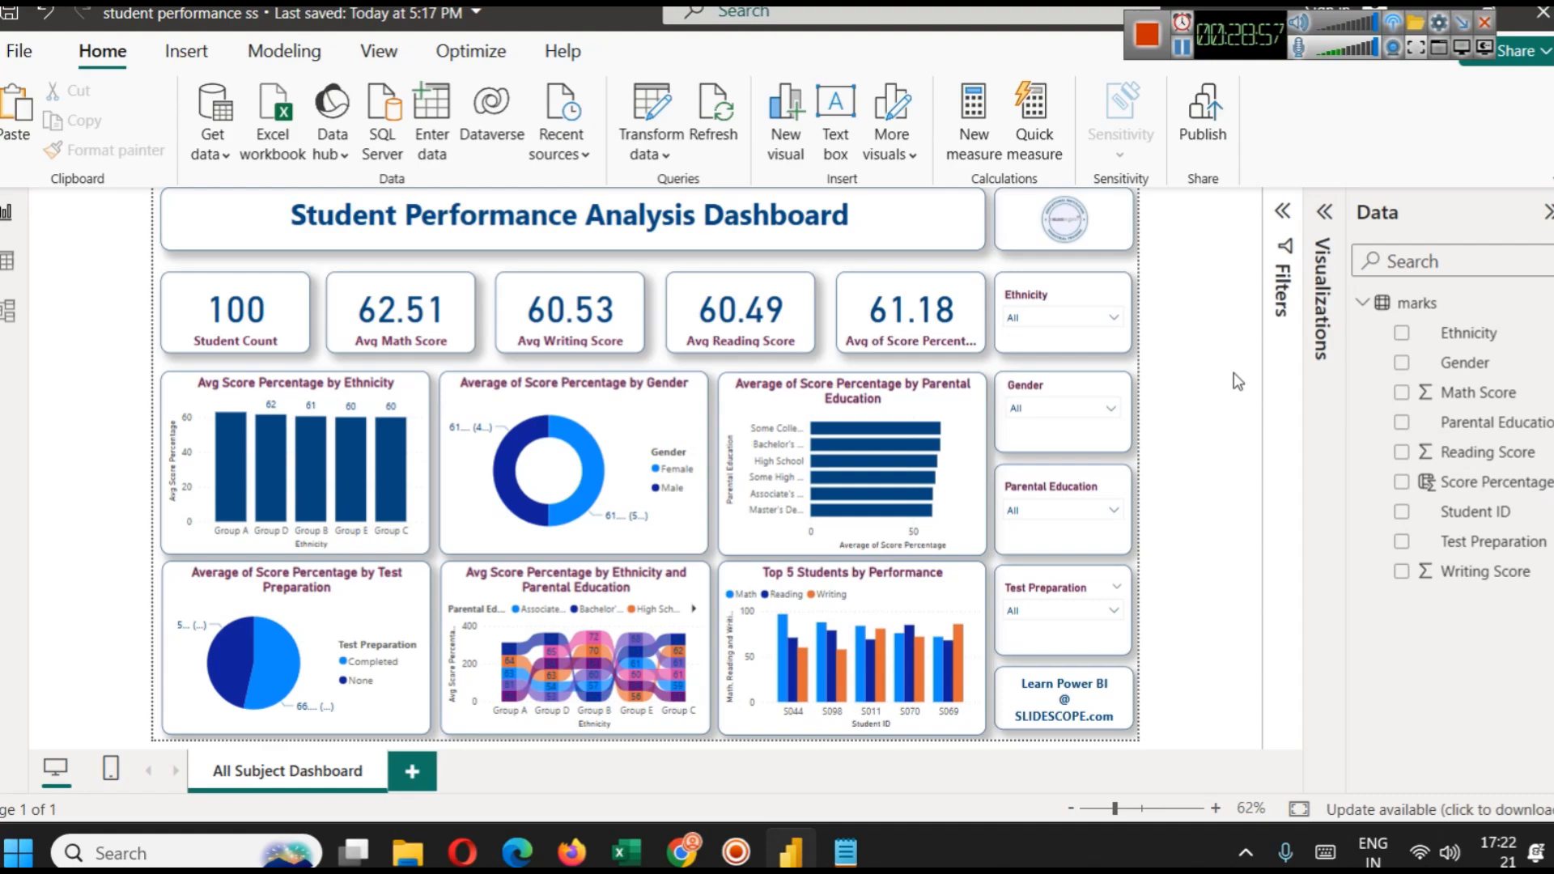
left_click(880, 318)
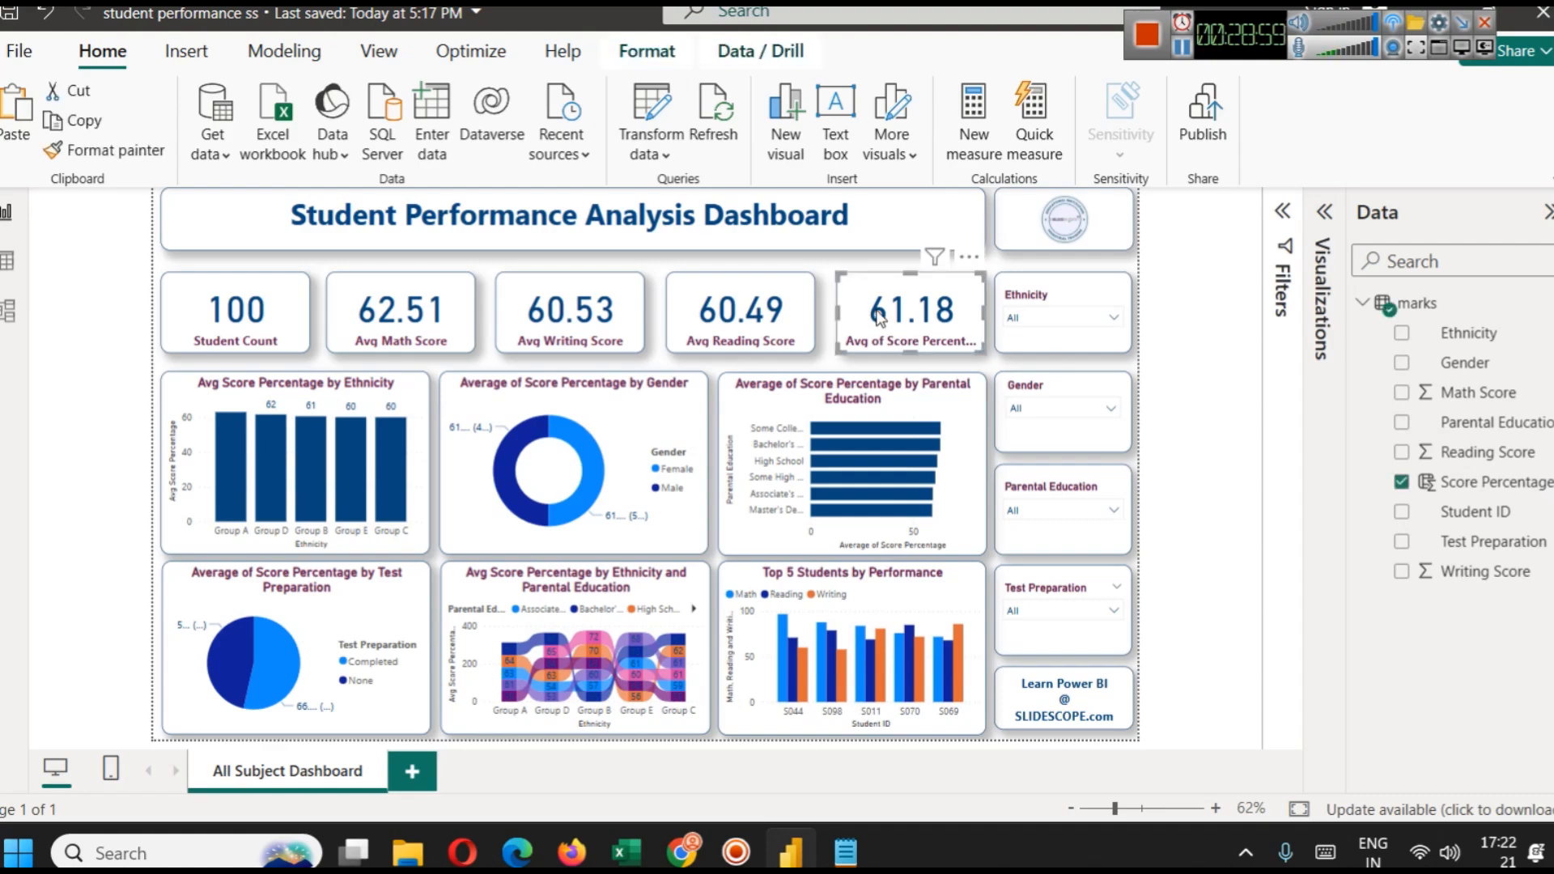
left_click(1194, 342)
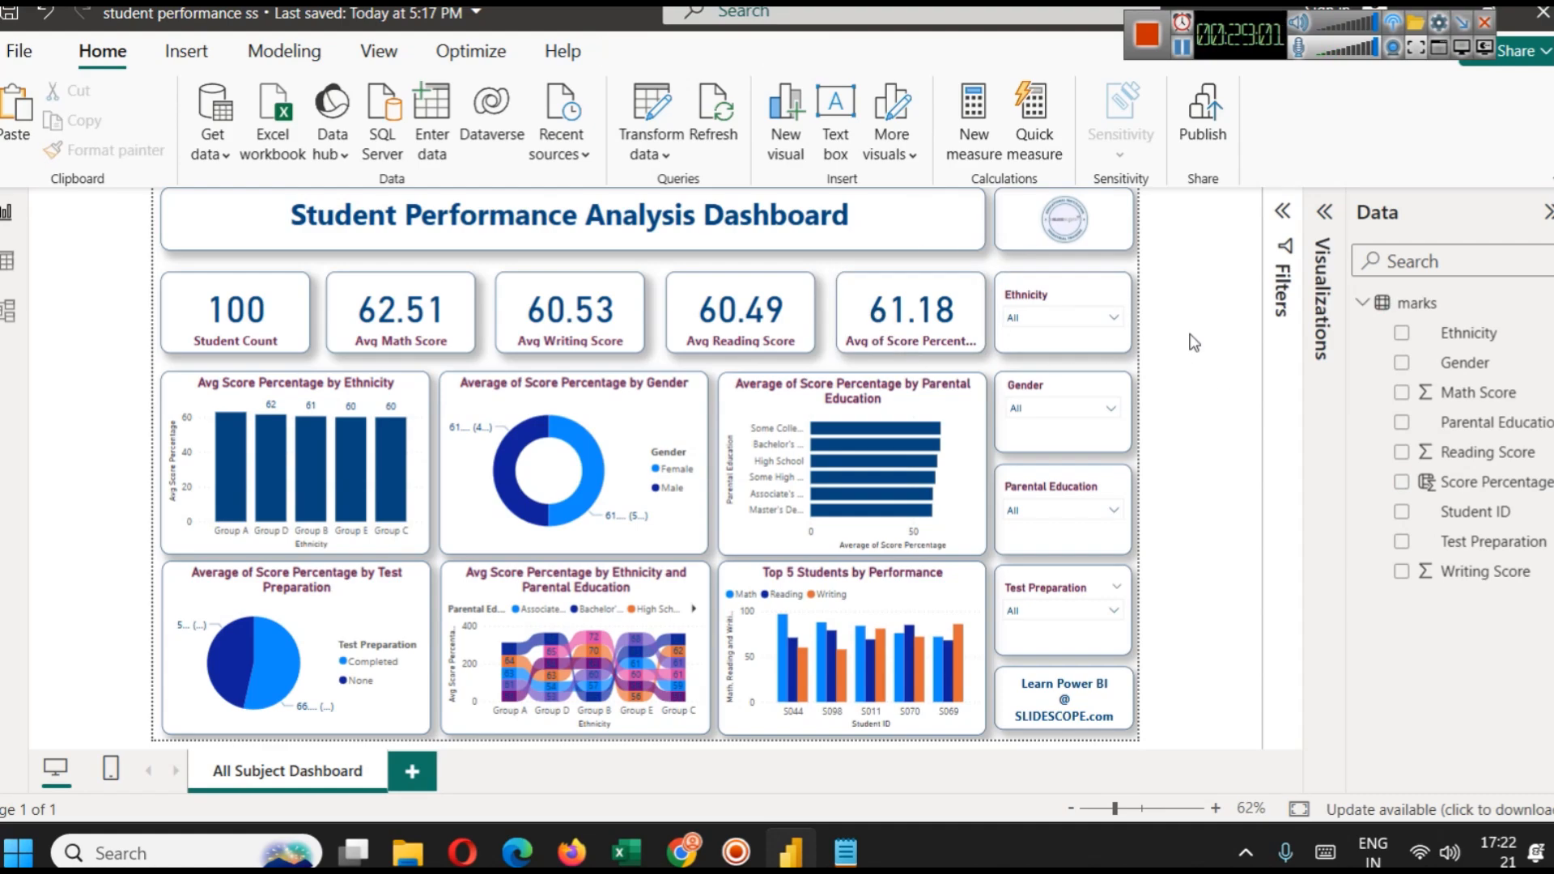